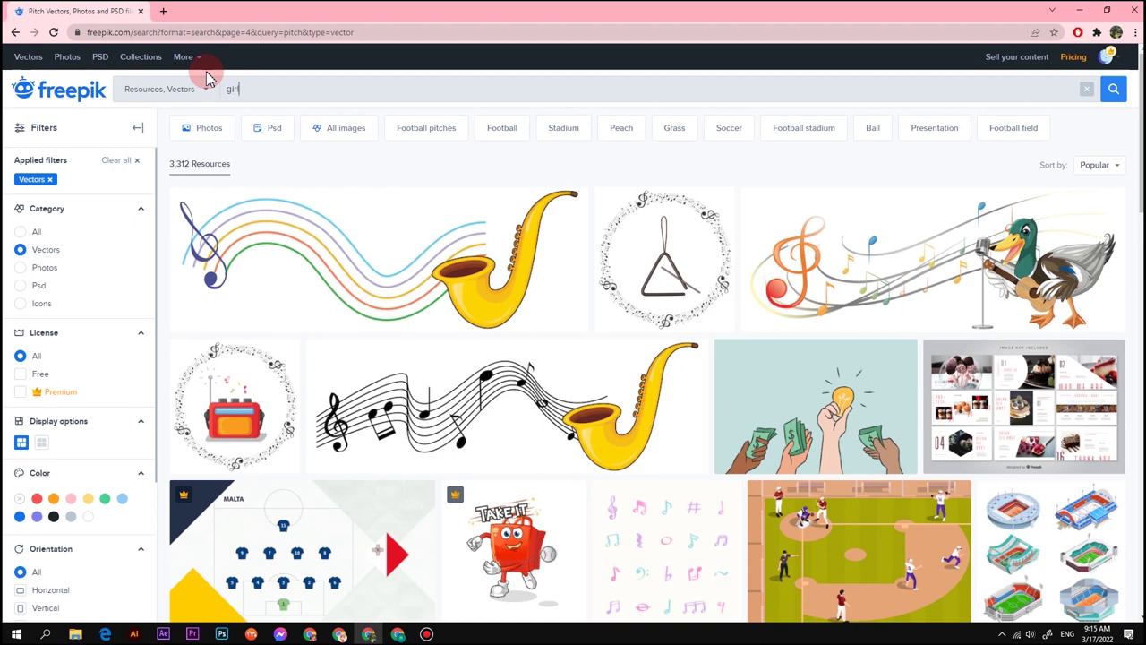
Search the vectors for "gif" and download the set of nine colorful gift boxes
text(f)
key(Return)
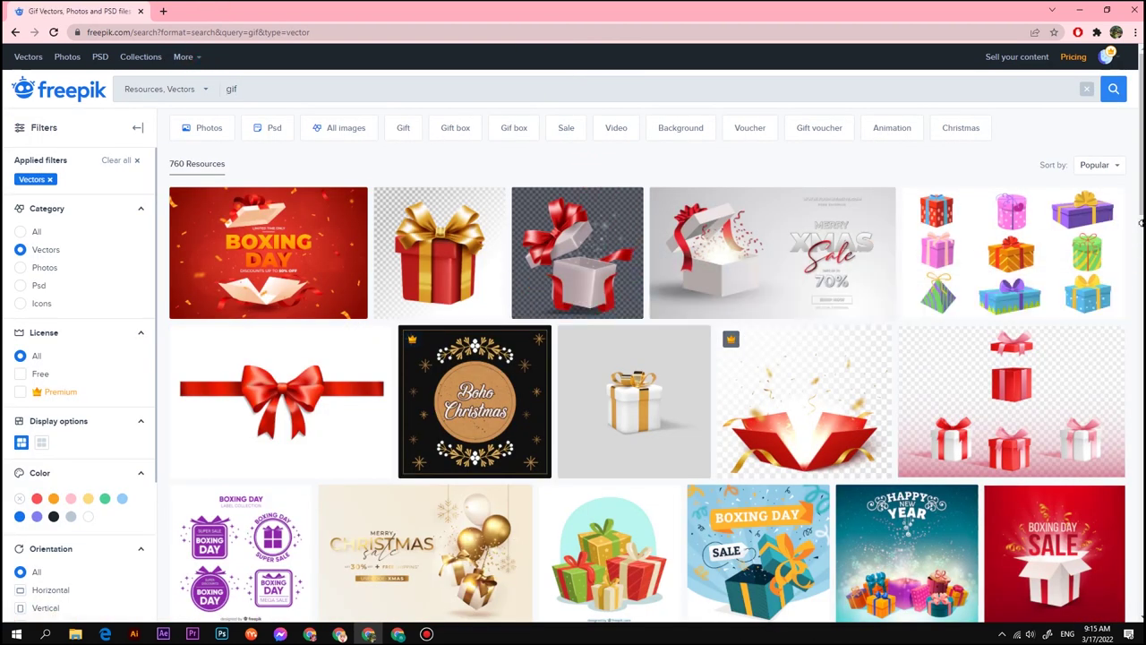
click(1035, 267)
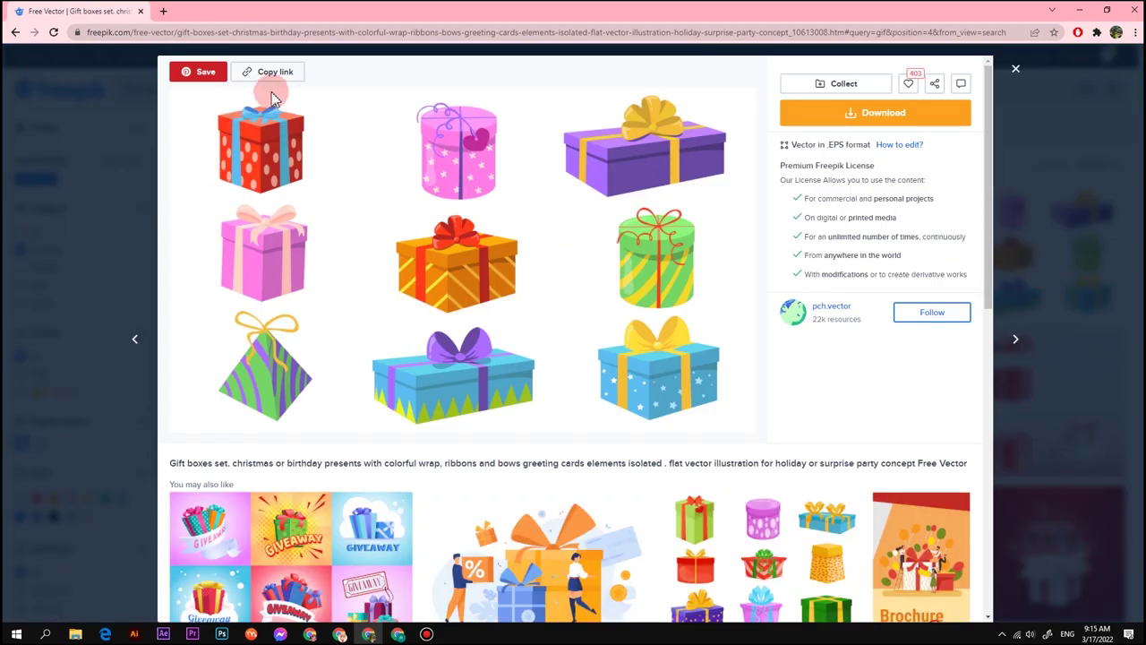
click(896, 115)
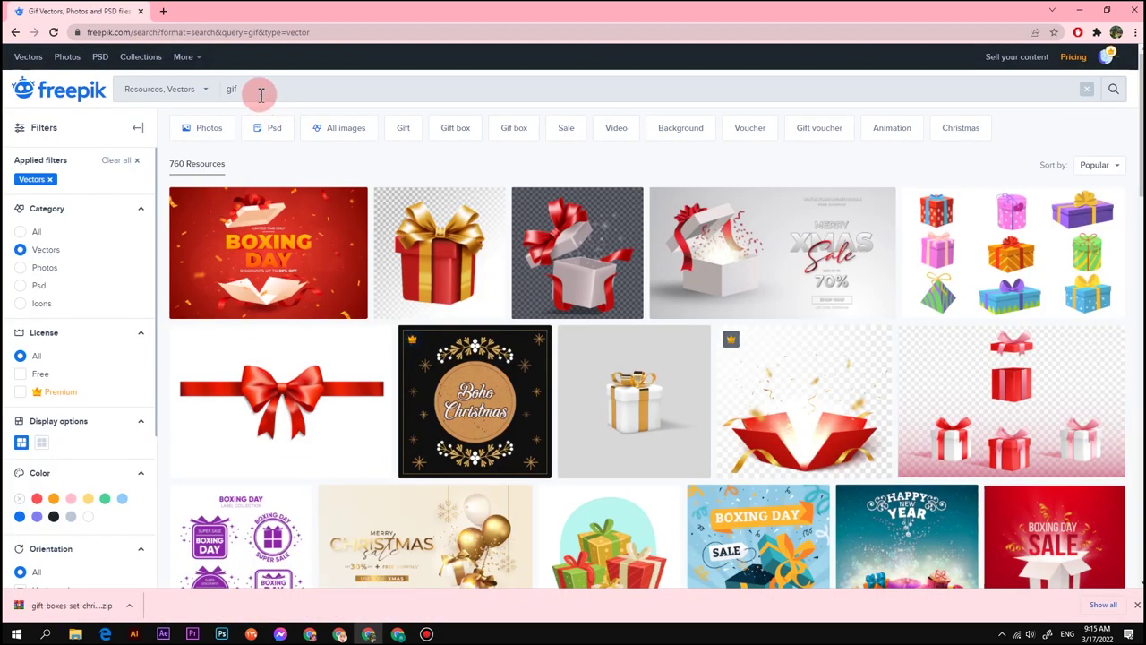
Search the vectors for "road" and download the city park illustration with the wooden bench, lanterns and green trees
drag(259, 93, 191, 74)
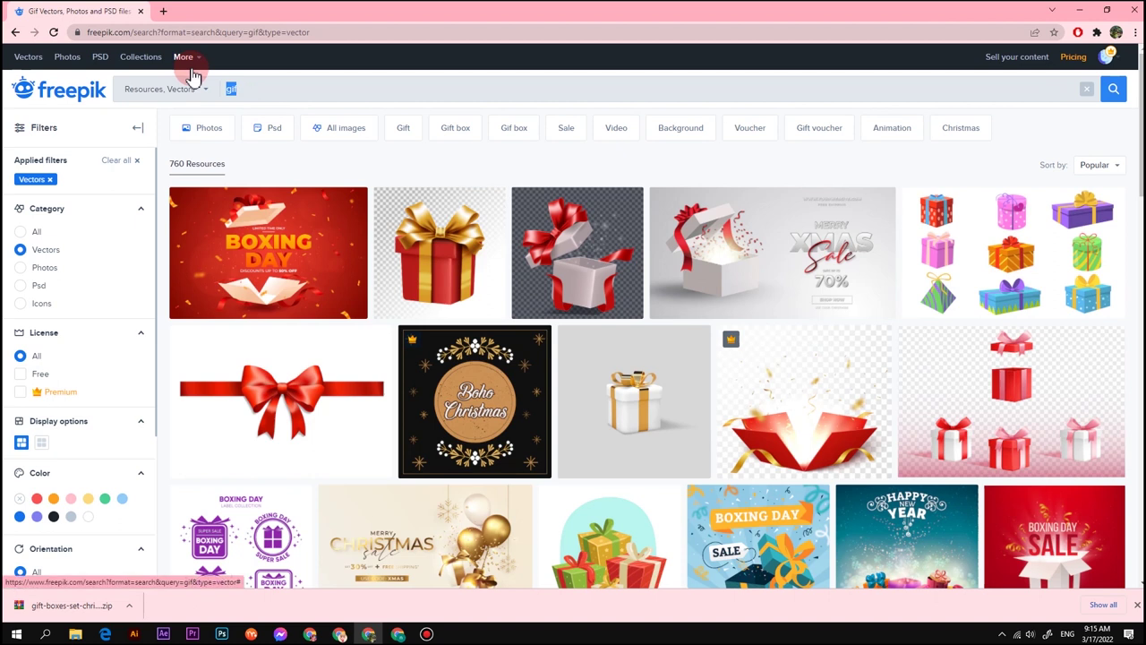
text(road)
key(Return)
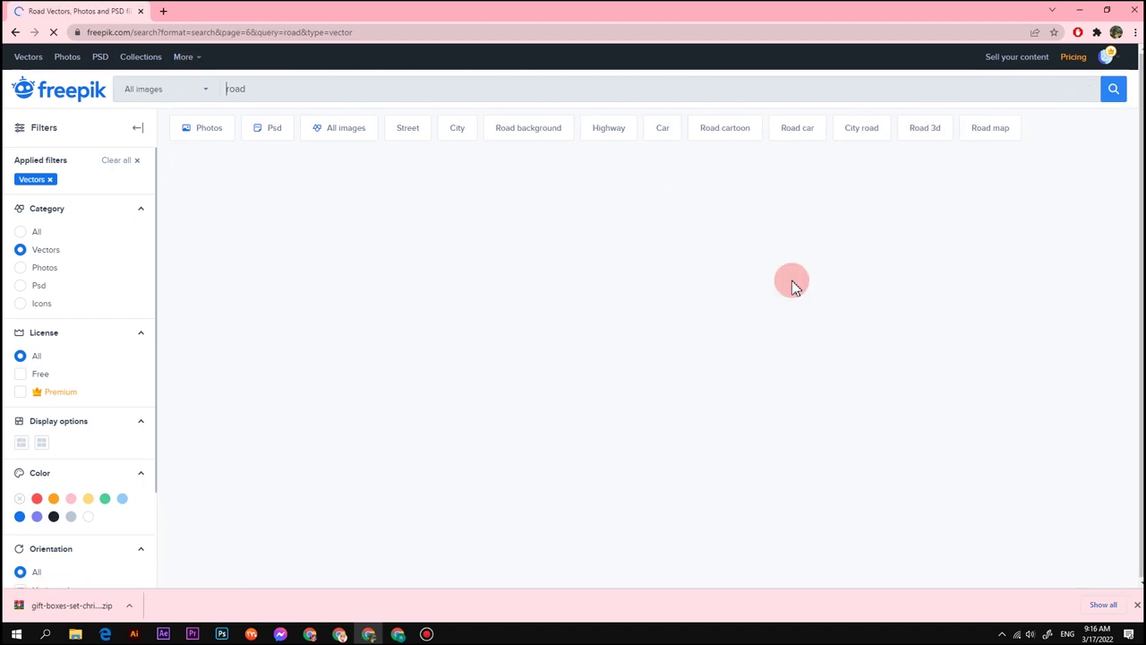
click(792, 281)
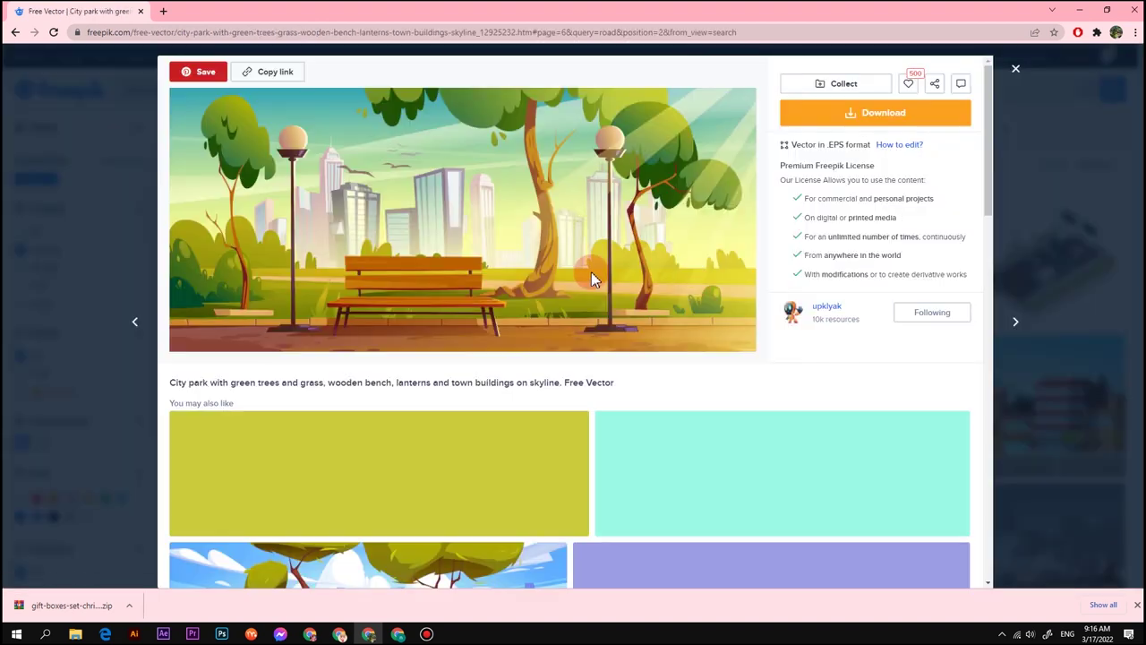
scroll(520, 294, down, 5)
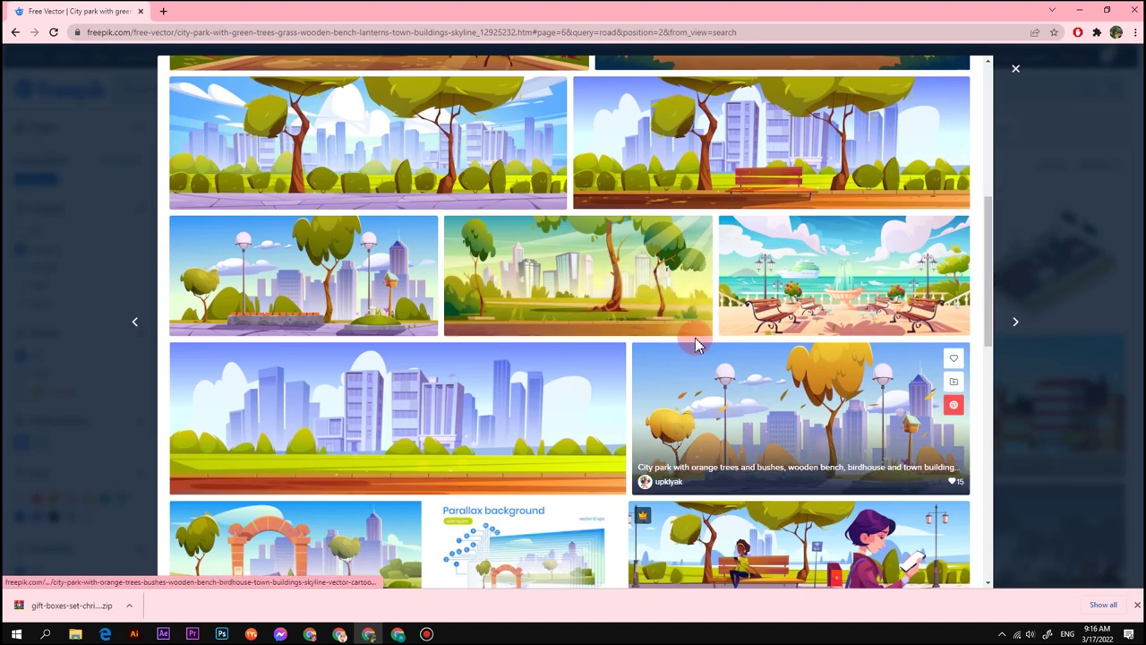
scroll(757, 307, down, 5)
scroll(853, 269, down, 4)
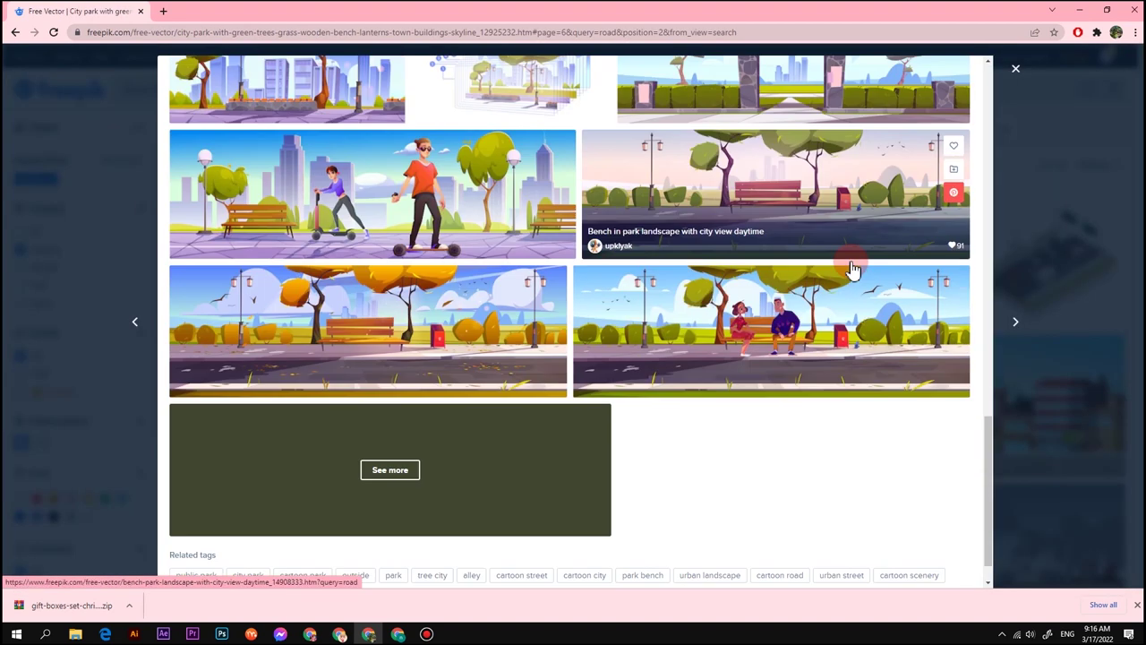
scroll(853, 269, up, 15)
click(851, 113)
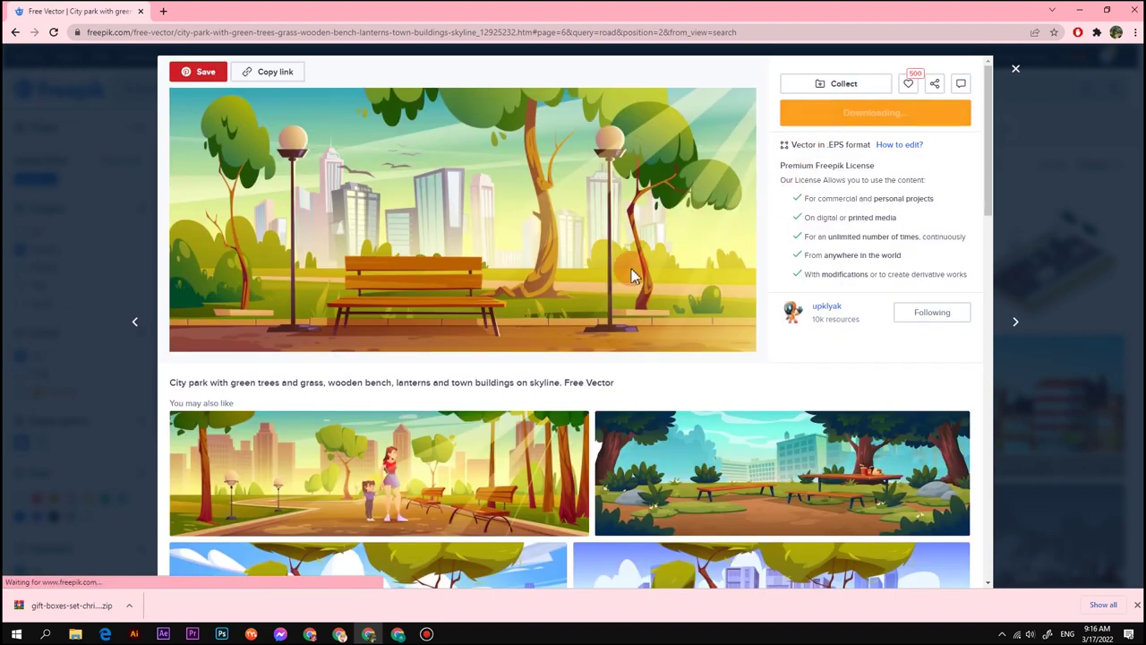
Open the related city park vector with green lawn, bushes, trees and stone walkway, and download it
scroll(522, 332, down, 5)
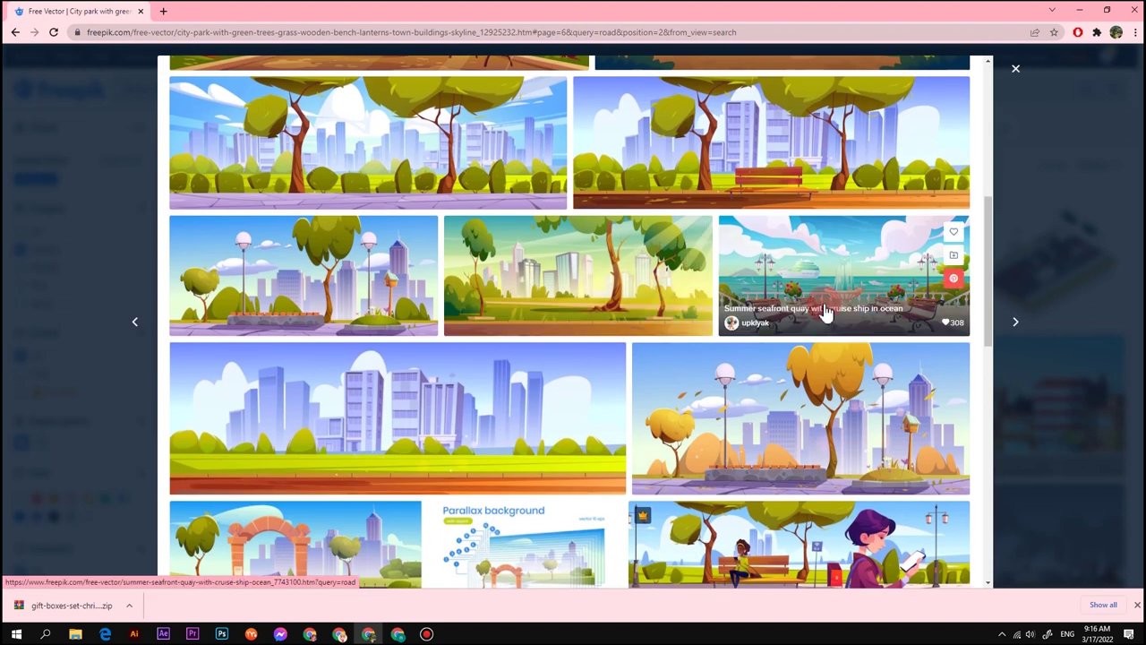
click(468, 147)
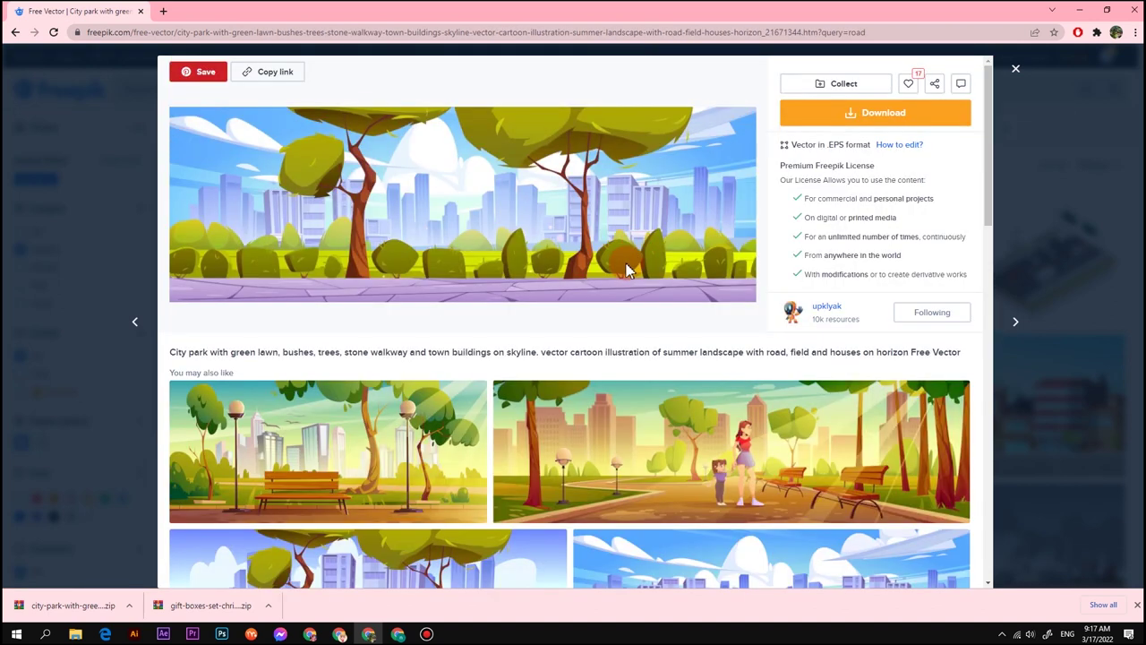
click(877, 113)
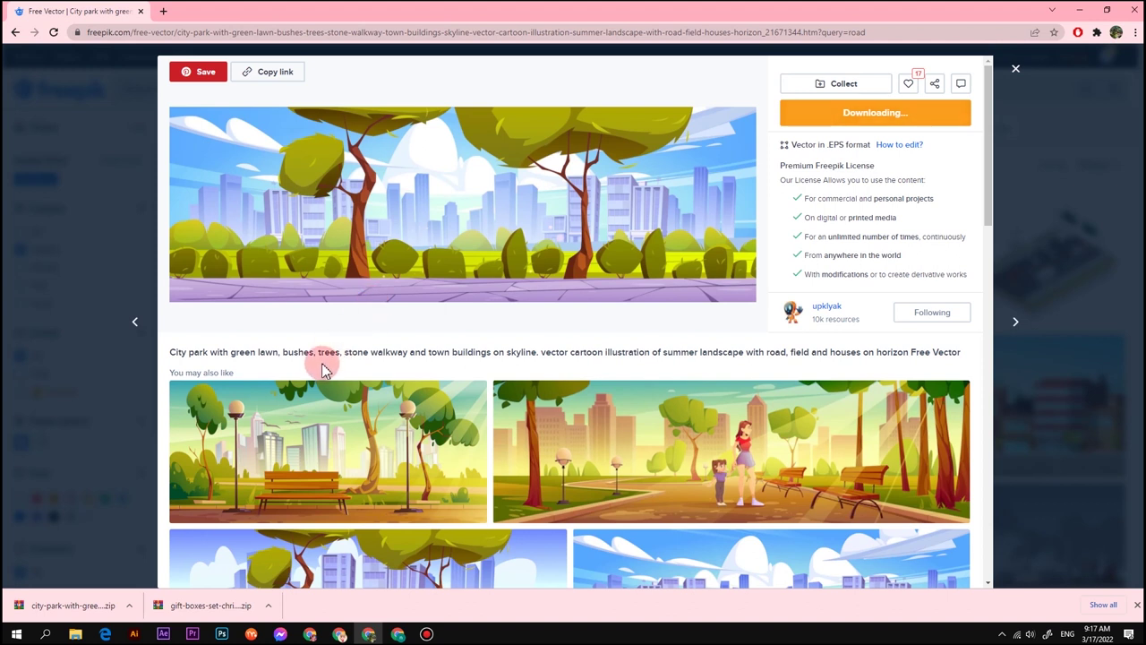
Open 10070.eps from the downloaded gift boxes archive in Illustrator
scroll(320, 358, down, 6)
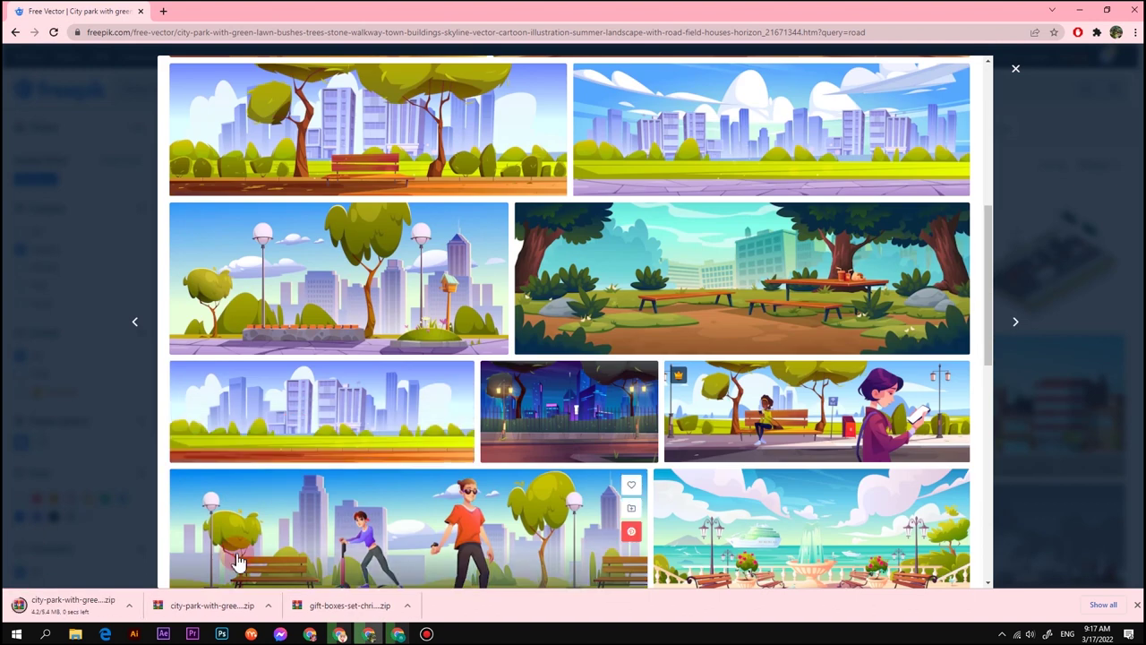
click(349, 605)
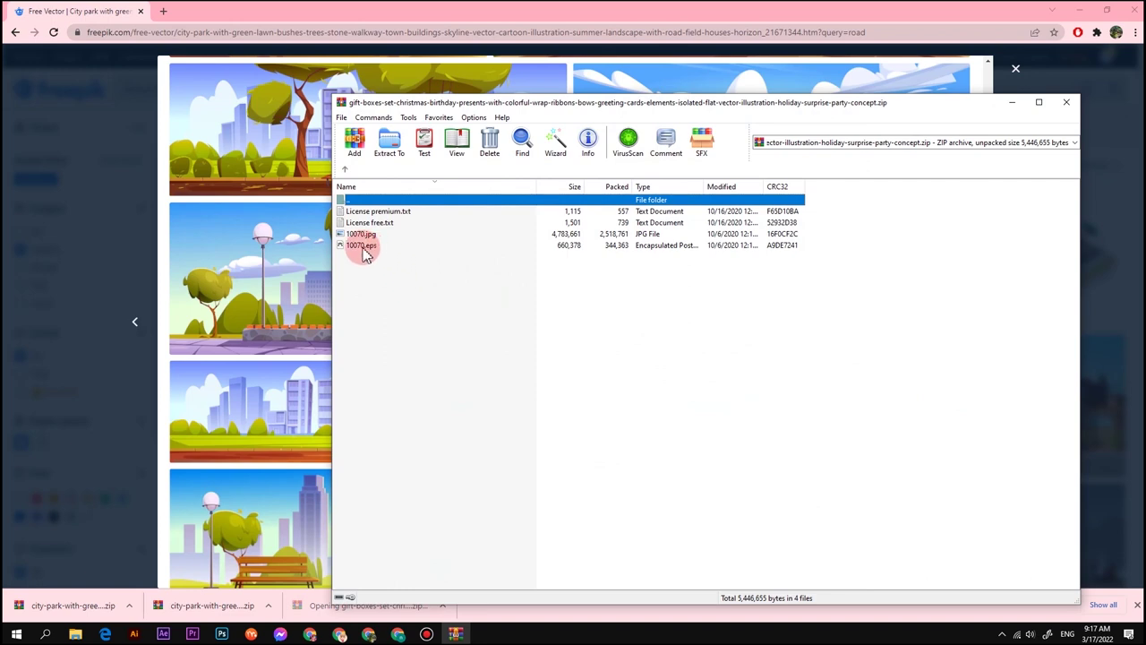
double_click(363, 247)
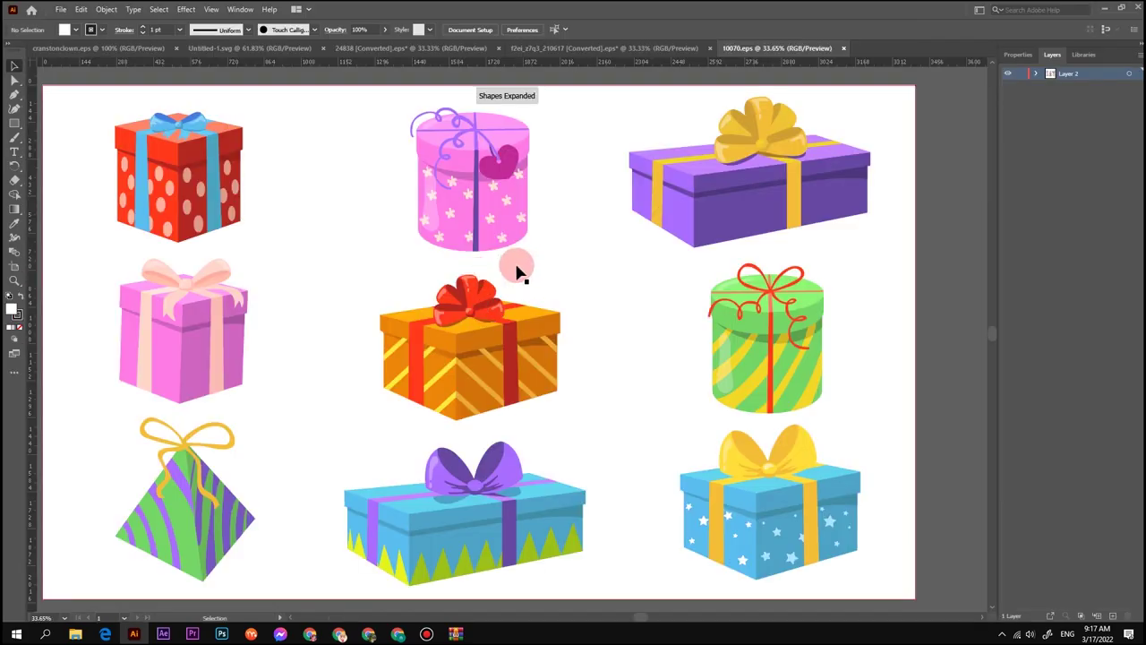
Select the red polka-dot gift box with the blue ribbon and cut it from the artwork
click(231, 259)
click(338, 234)
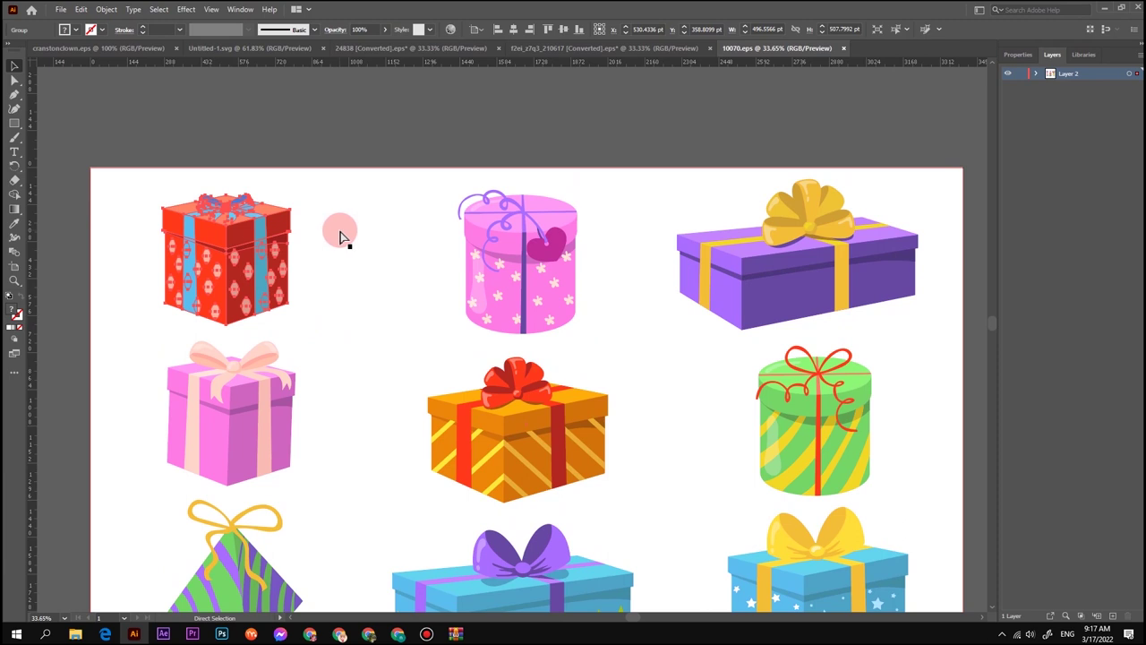
key(Delete)
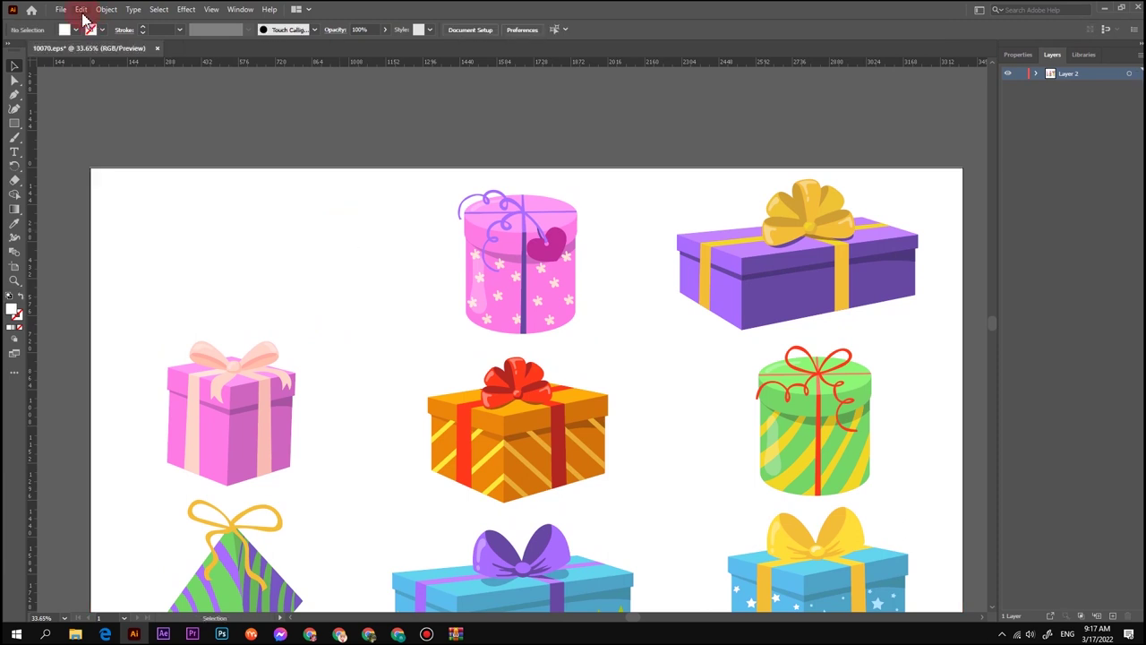
Create a new Web-Large document of 1920 x 1080 px in RGB color mode
click(60, 9)
click(81, 23)
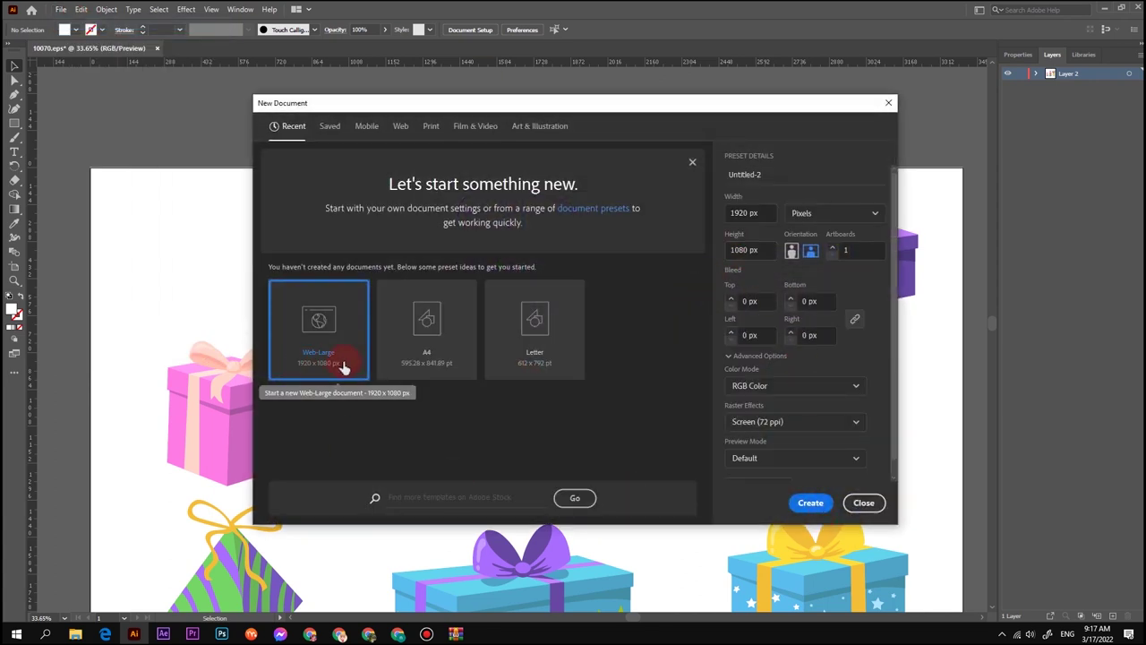
click(810, 503)
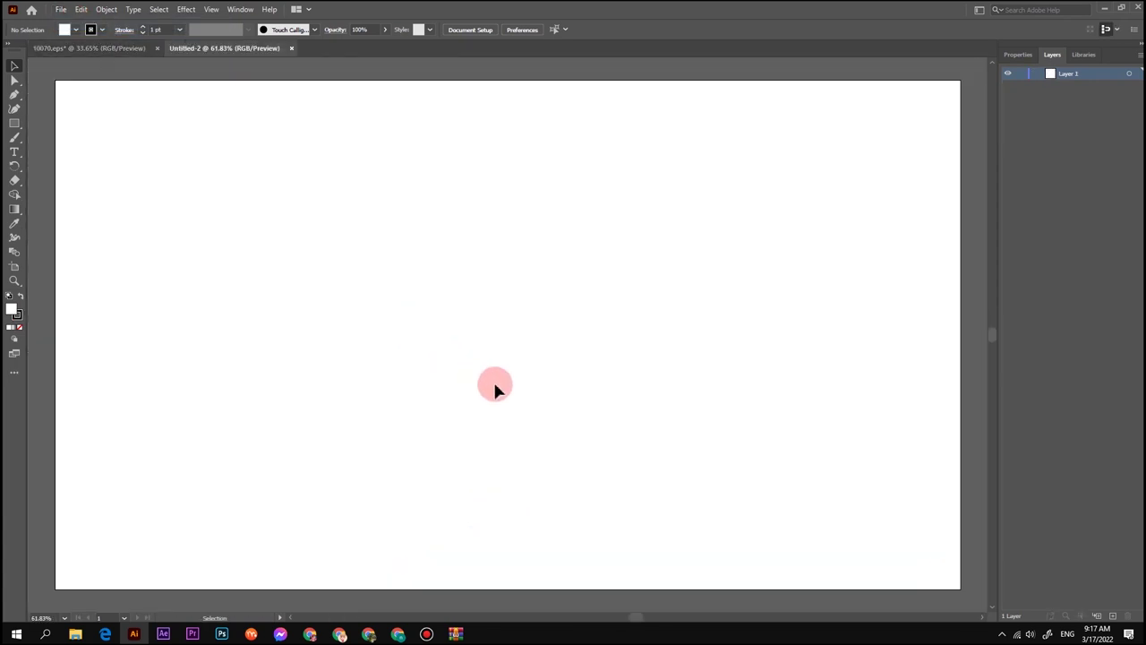
Paste the red gift box into the new document and enlarge it about its centre to about 1396 x 1428 px
key(ctrl+v)
key(ctrl+minus)
key(v)
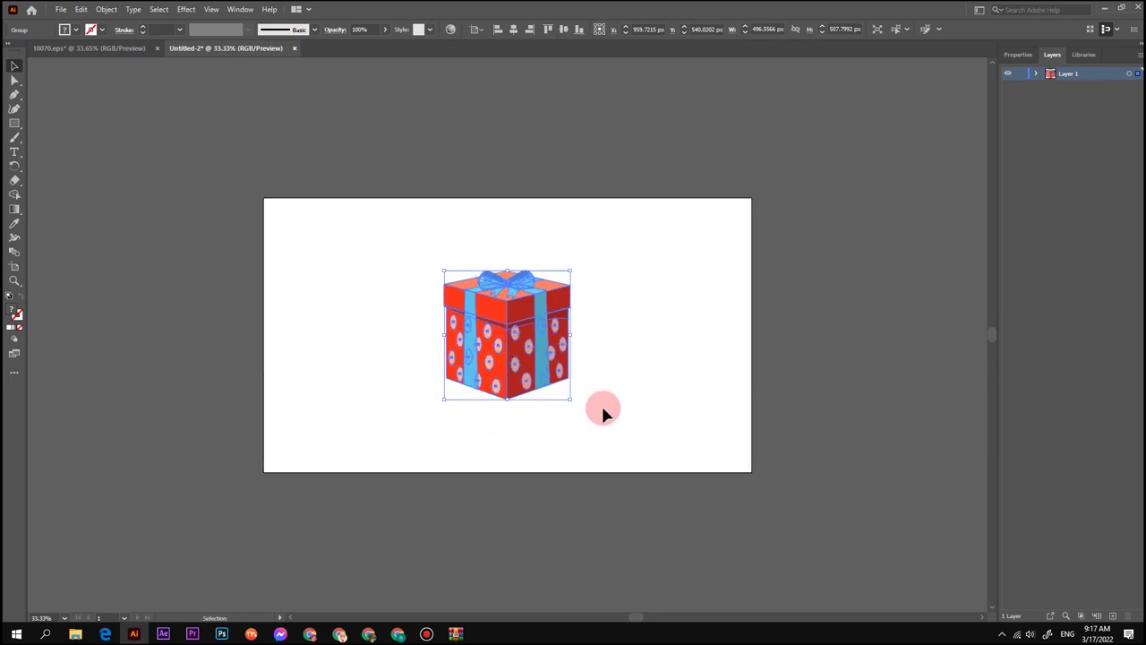
drag(561, 399, 685, 517)
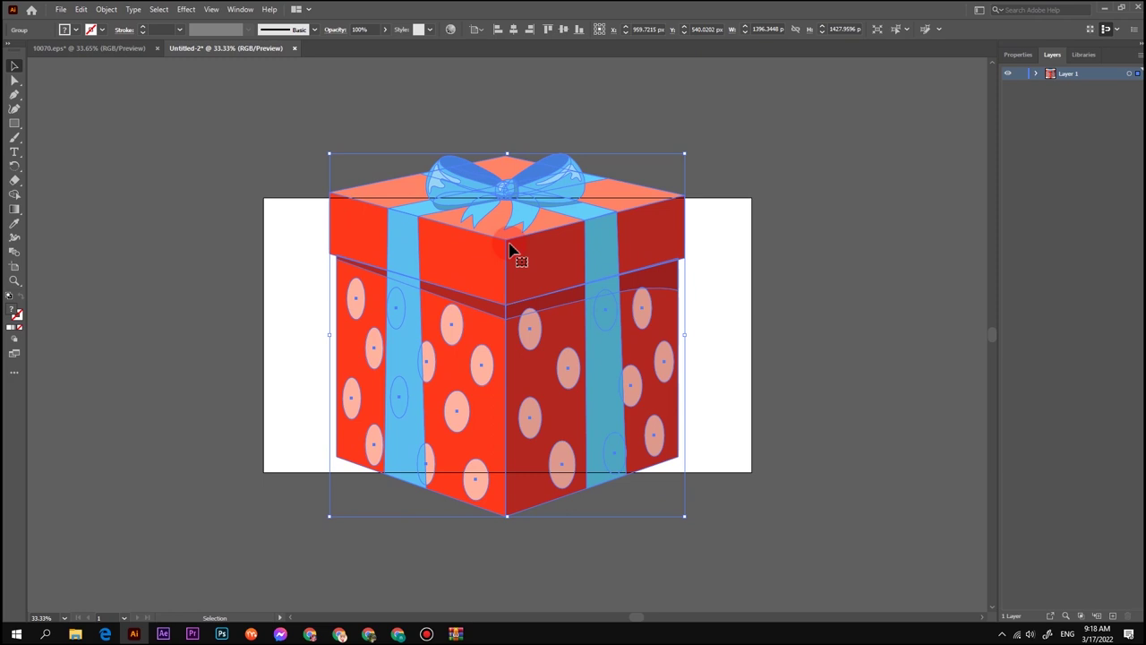
key(ctrl+shift+a)
Export the gift box to the project folder as a PNG named gif, at High (300 ppi) resolution with a transparent background
click(61, 9)
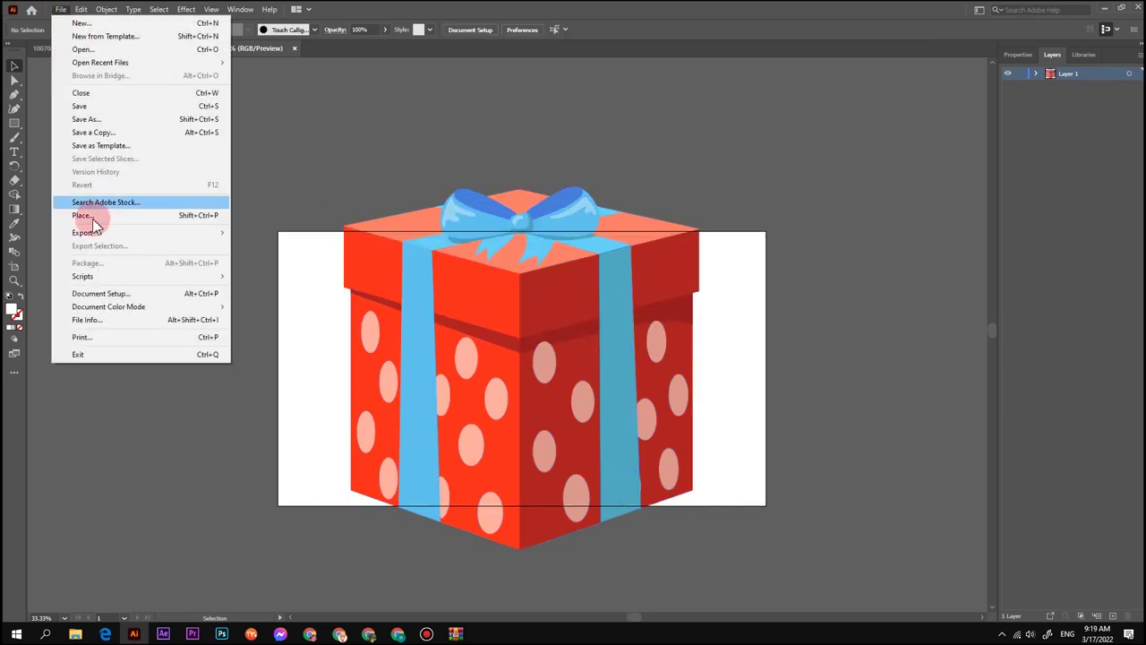
mouse_move(108, 230)
click(283, 246)
double_click(141, 95)
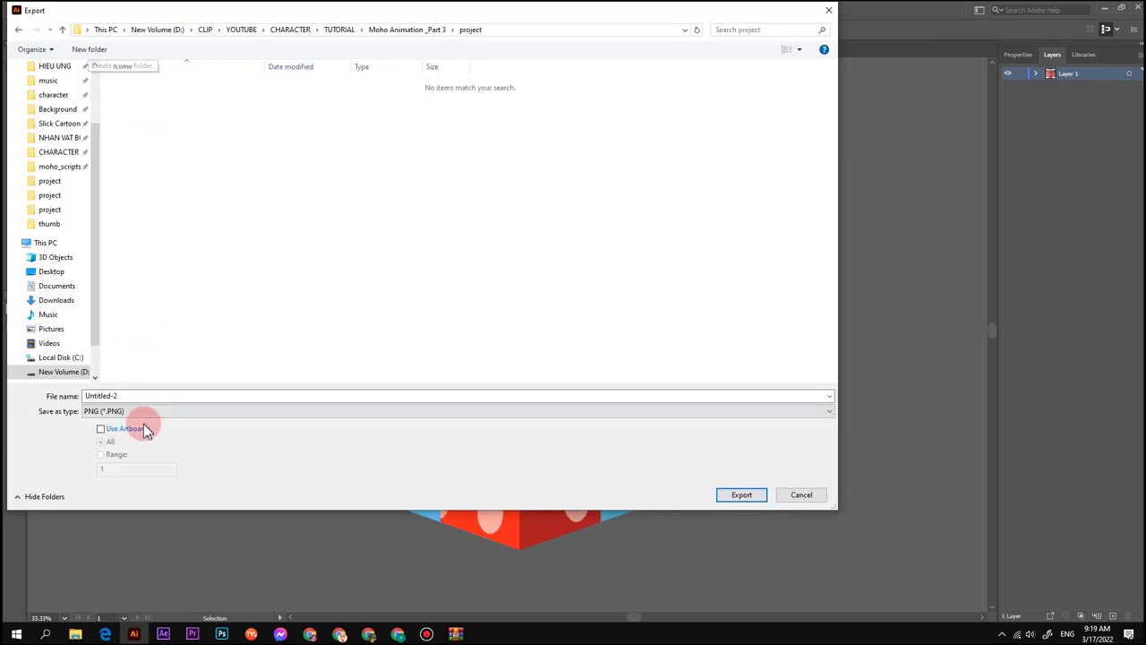
double_click(124, 395)
text(gif)
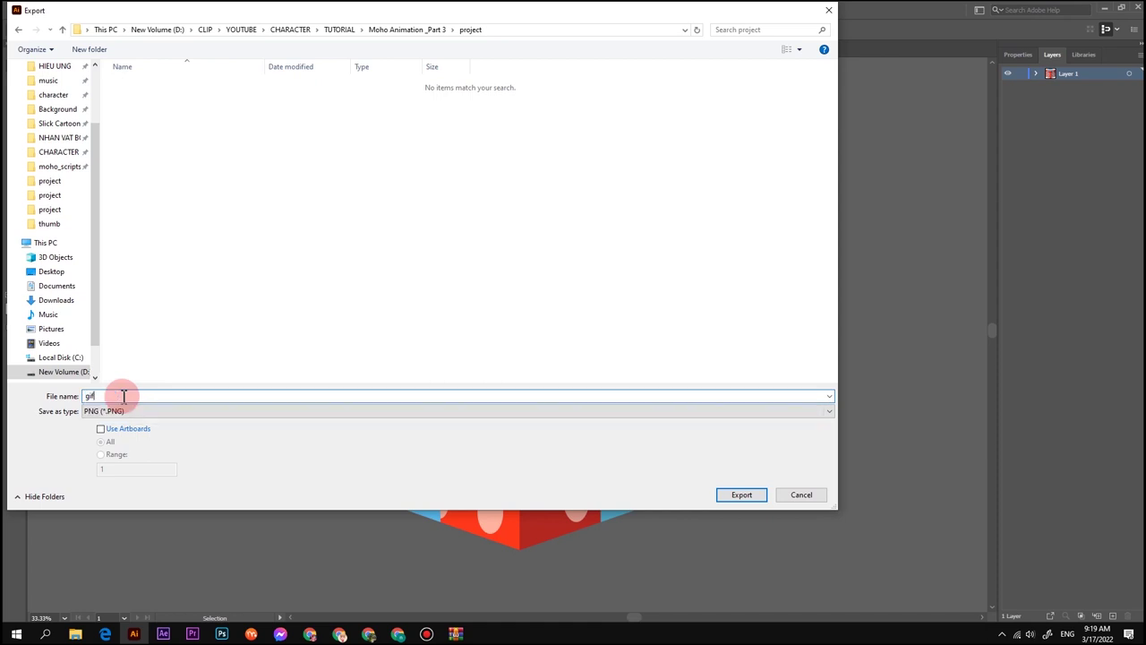
key(Return)
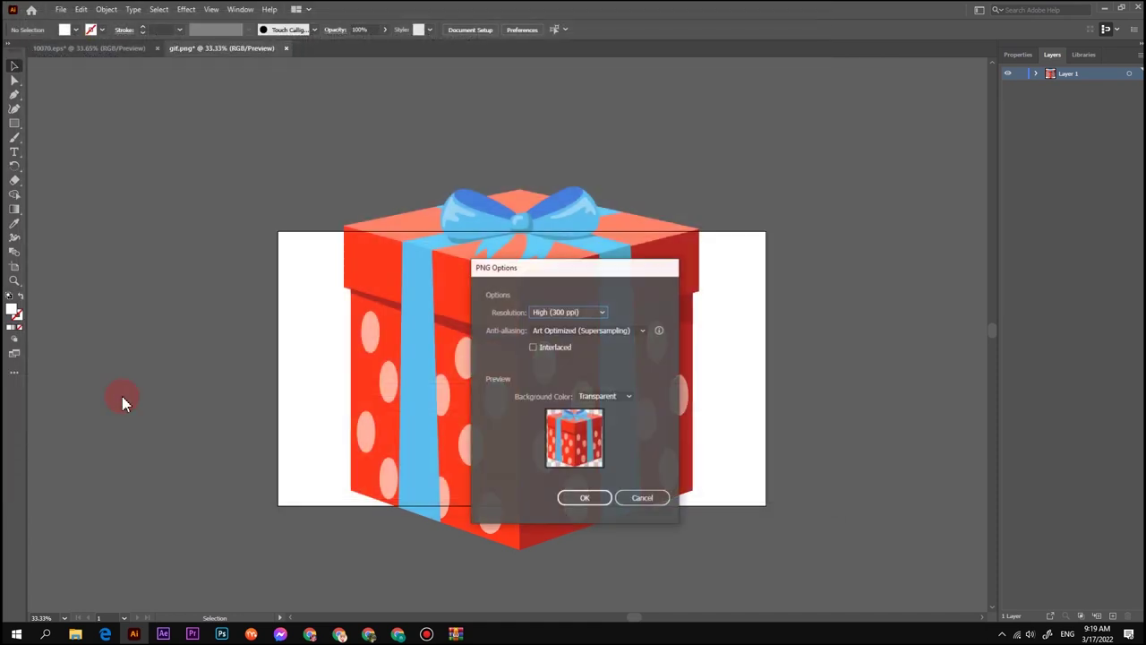
key(Return)
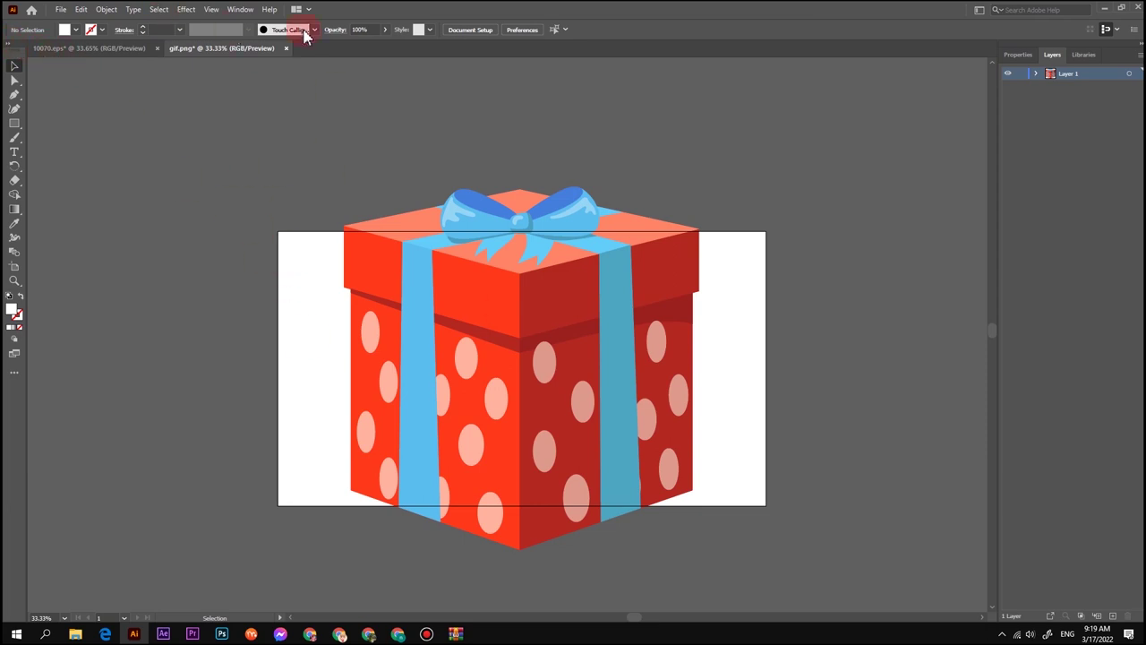
Open 2110.w026.n002.960B.p1.960.eps from the downloaded green-lawn city park archive in Illustrator
click(342, 634)
click(77, 607)
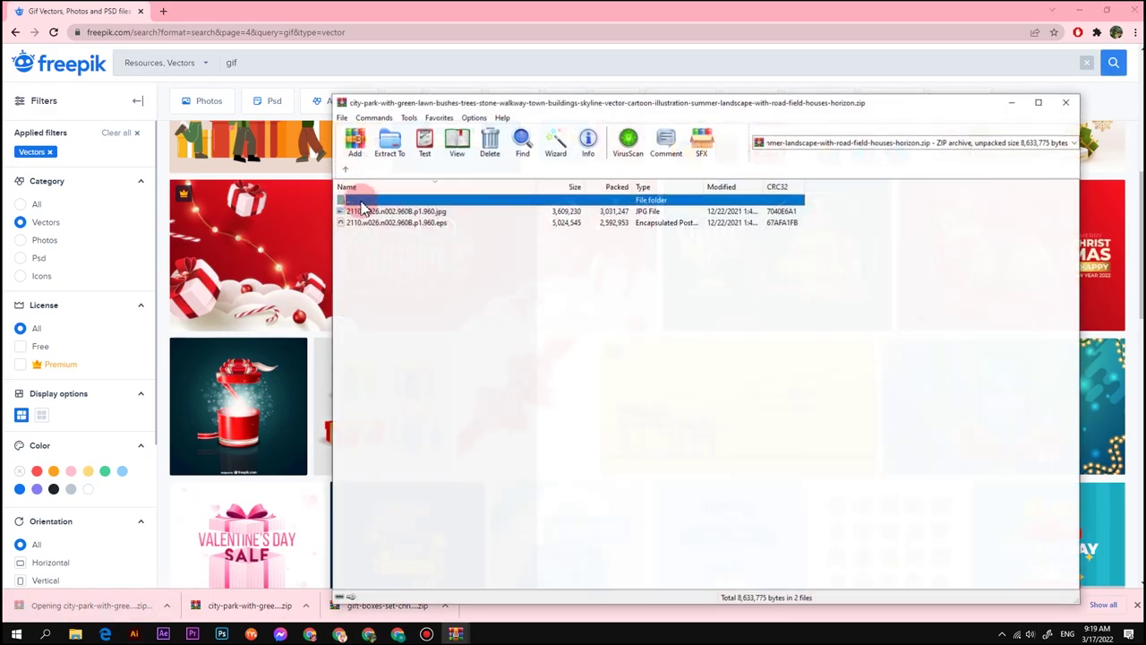
double_click(370, 223)
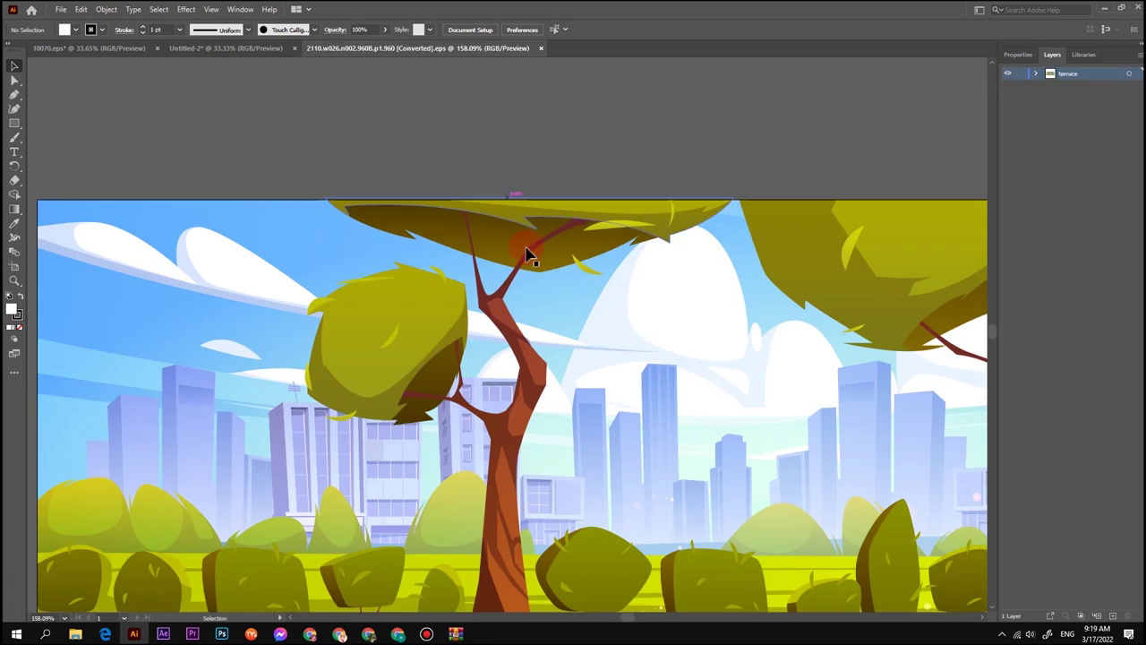
Resize the park file's artboard to 1920 px wide and 1080 px high
scroll(527, 254, down, 3)
click(15, 267)
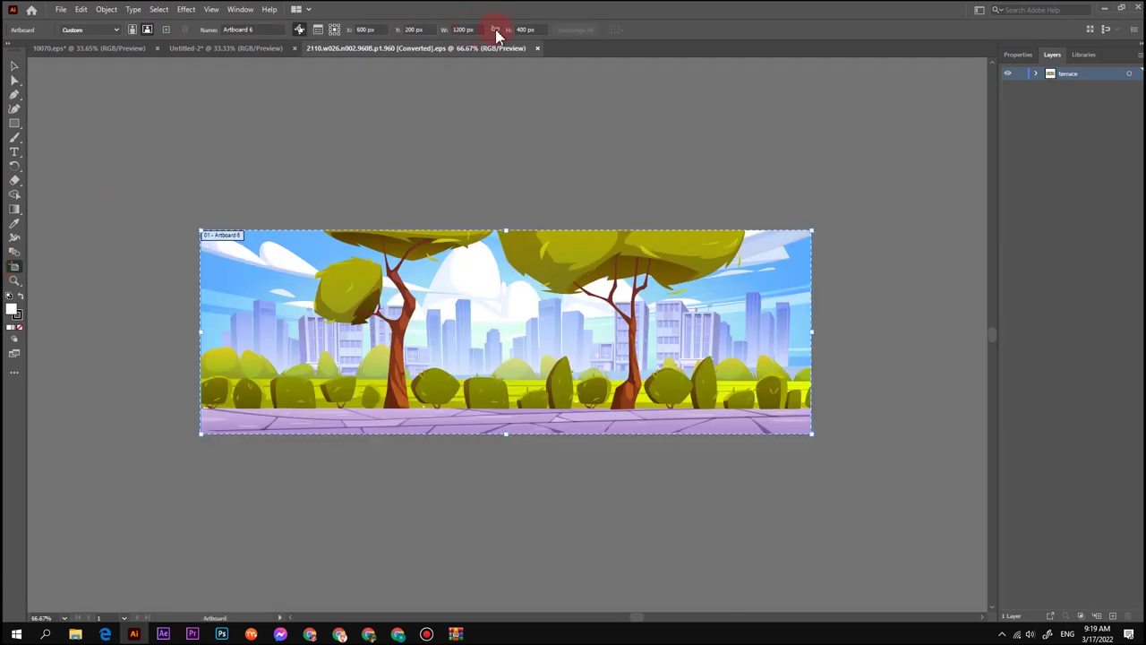
click(466, 30)
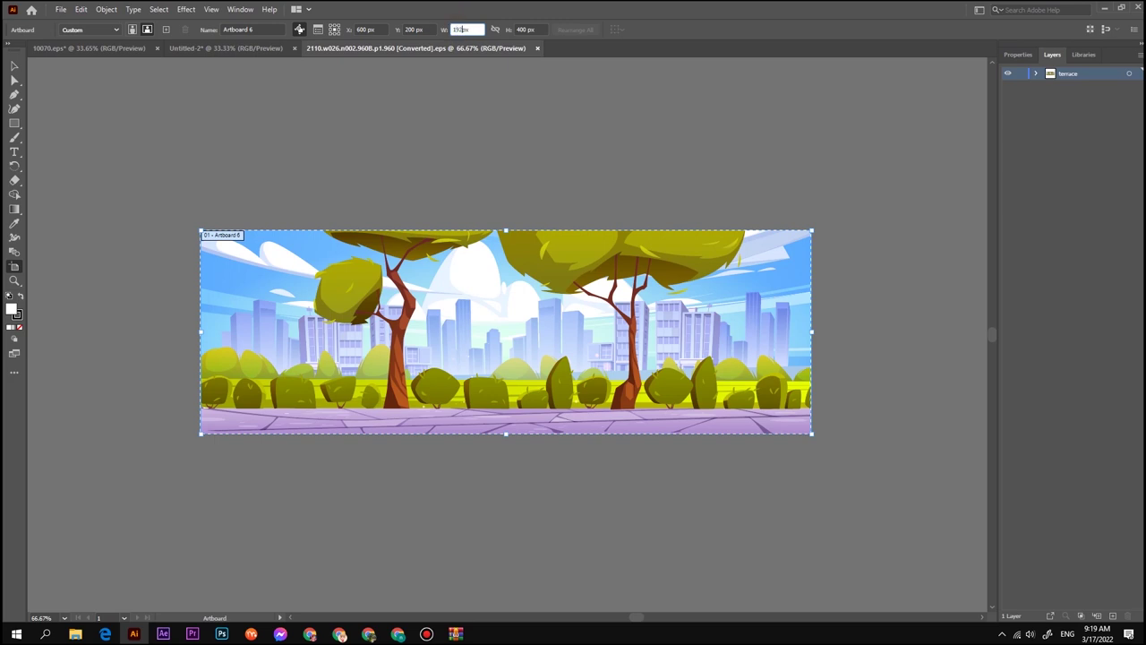
click(529, 29)
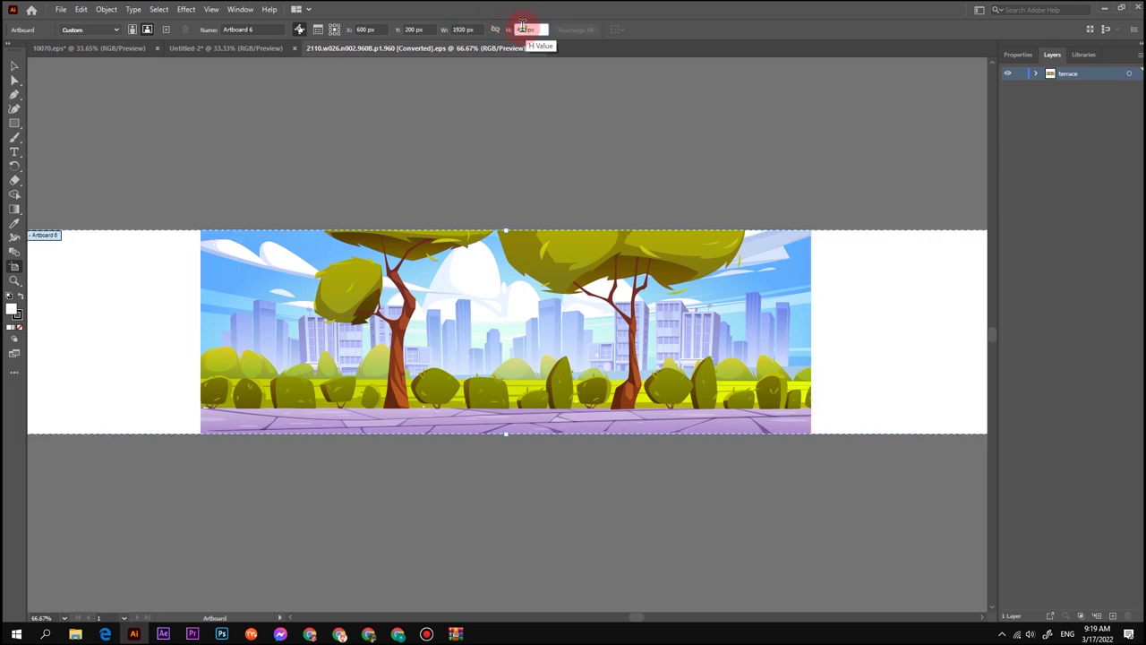
text(1080)
key(Return)
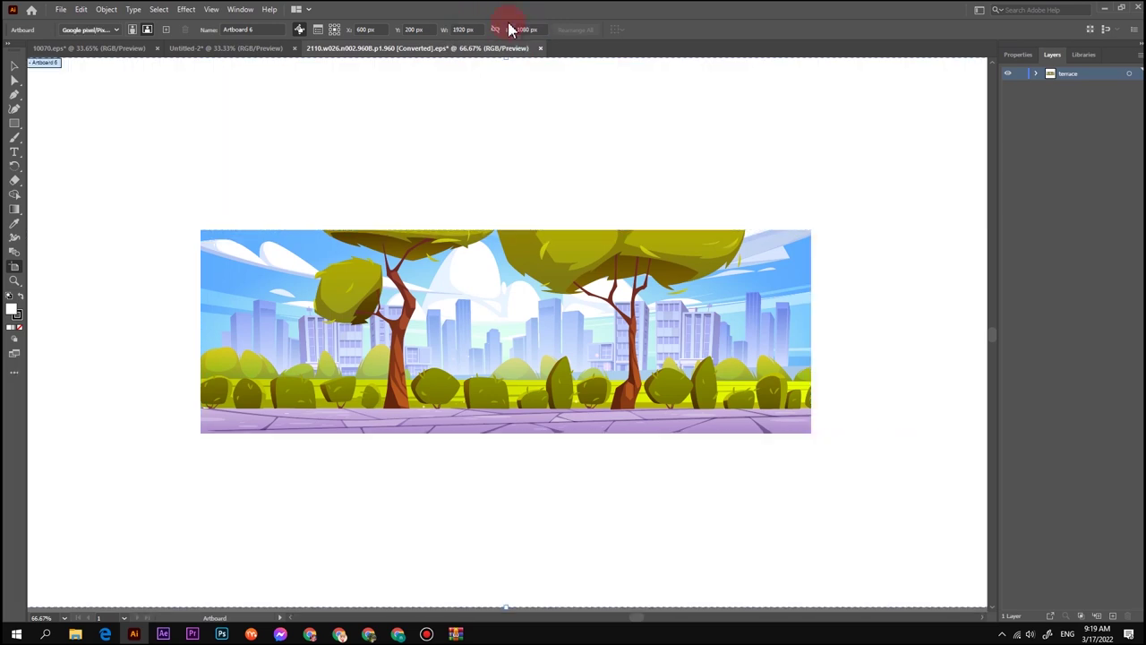
Select the whole park artwork and enlarge it proportionally about its centre until it extends well beyond the artboard
key(ctrl+minus)
key(ctrl+minus)
key(ctrl+minus)
key(ctrl+minus)
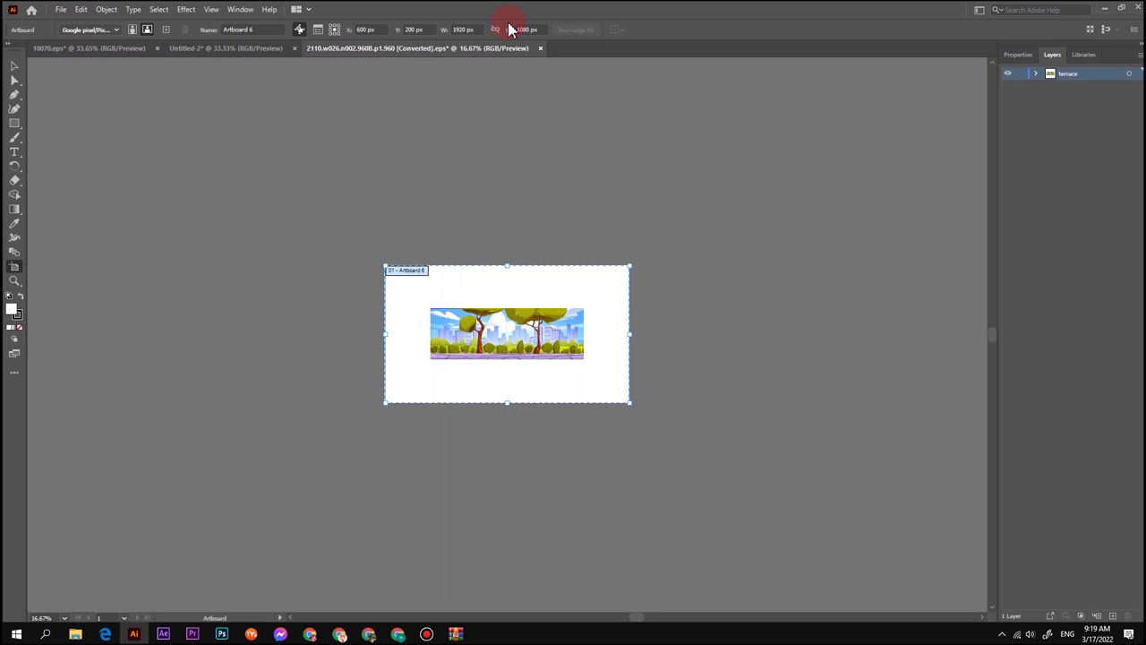
click(15, 67)
click(318, 226)
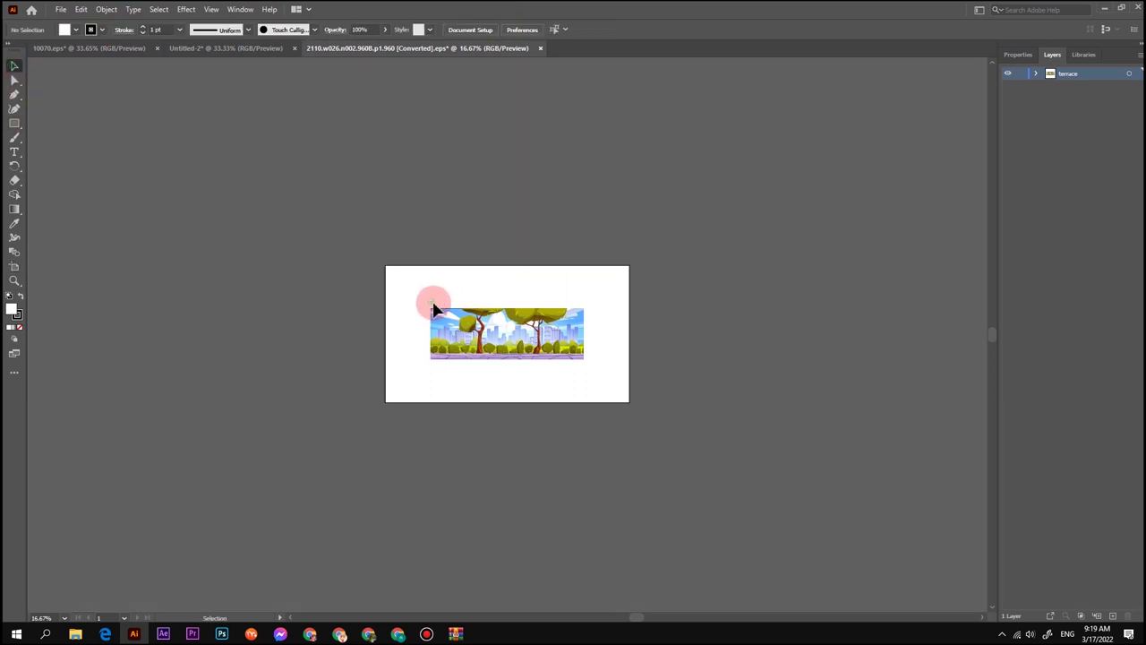
drag(433, 309, 578, 415)
drag(586, 362, 958, 626)
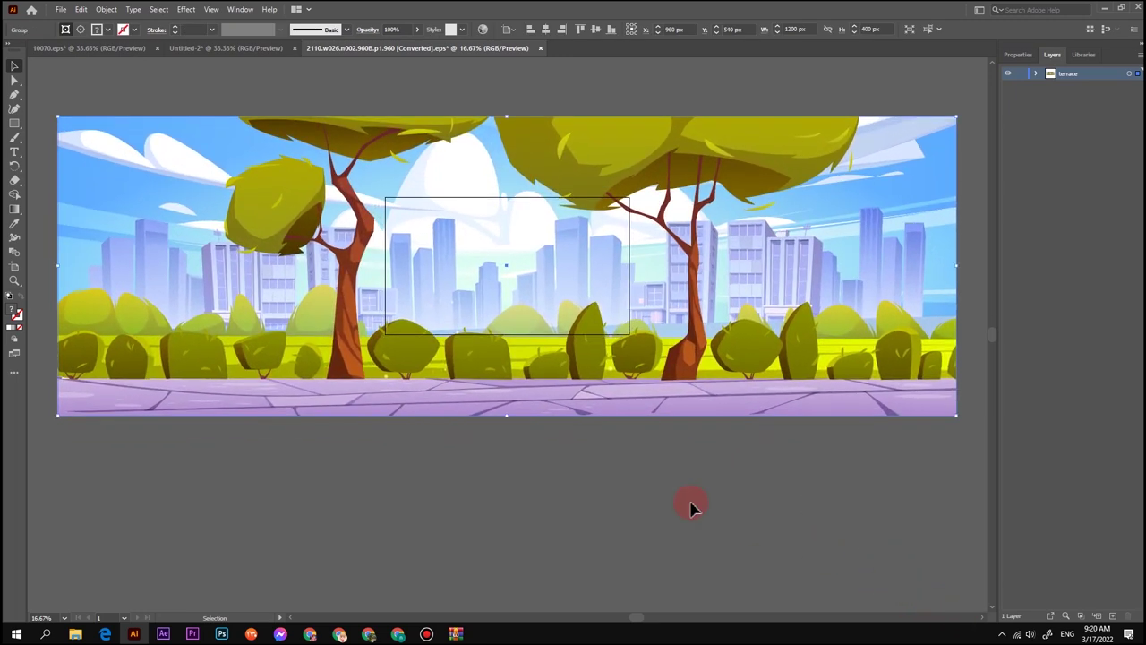
Extend the artboard from its two opposite corners to enclose the whole park artwork
click(691, 504)
key(ctrl+minus)
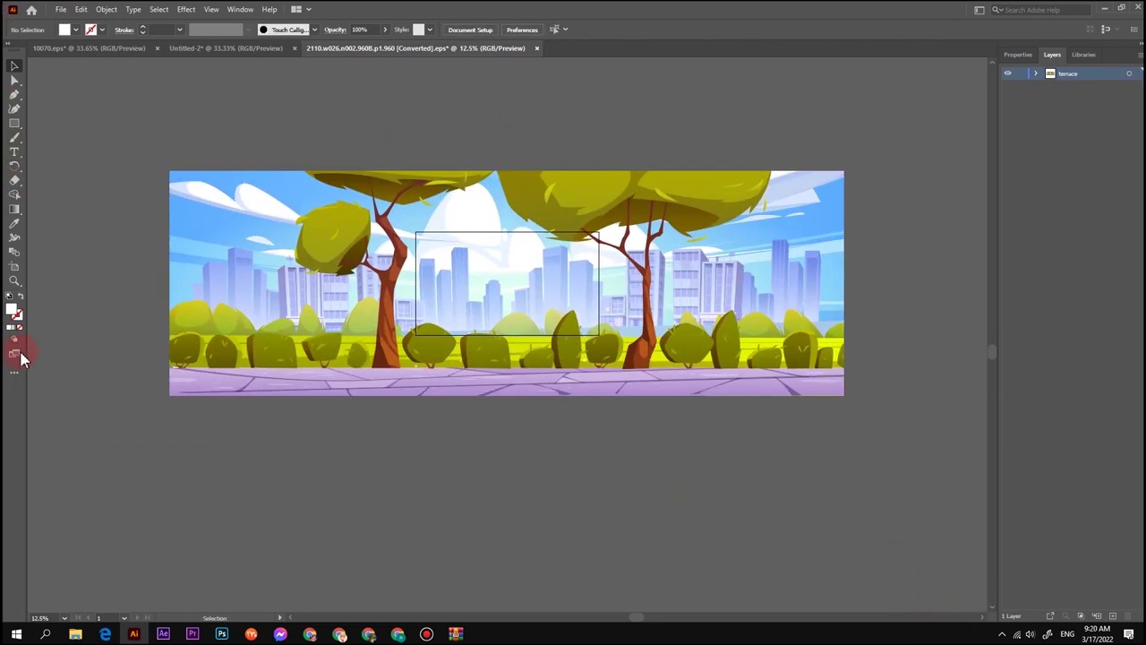
click(14, 268)
click(410, 233)
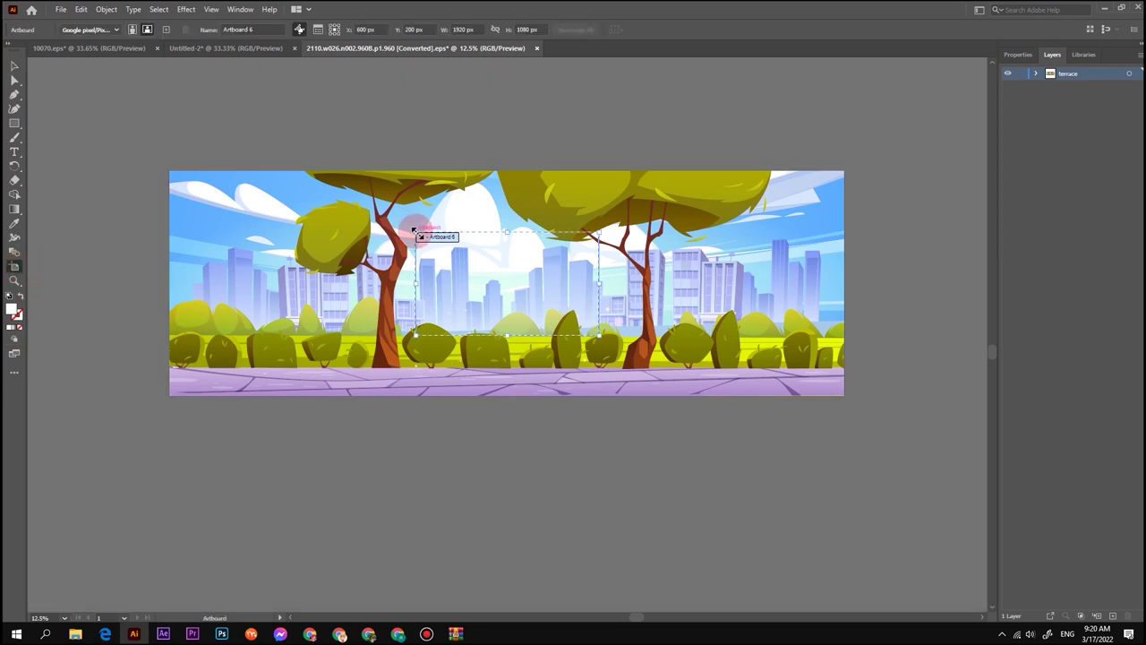
drag(415, 233, 170, 170)
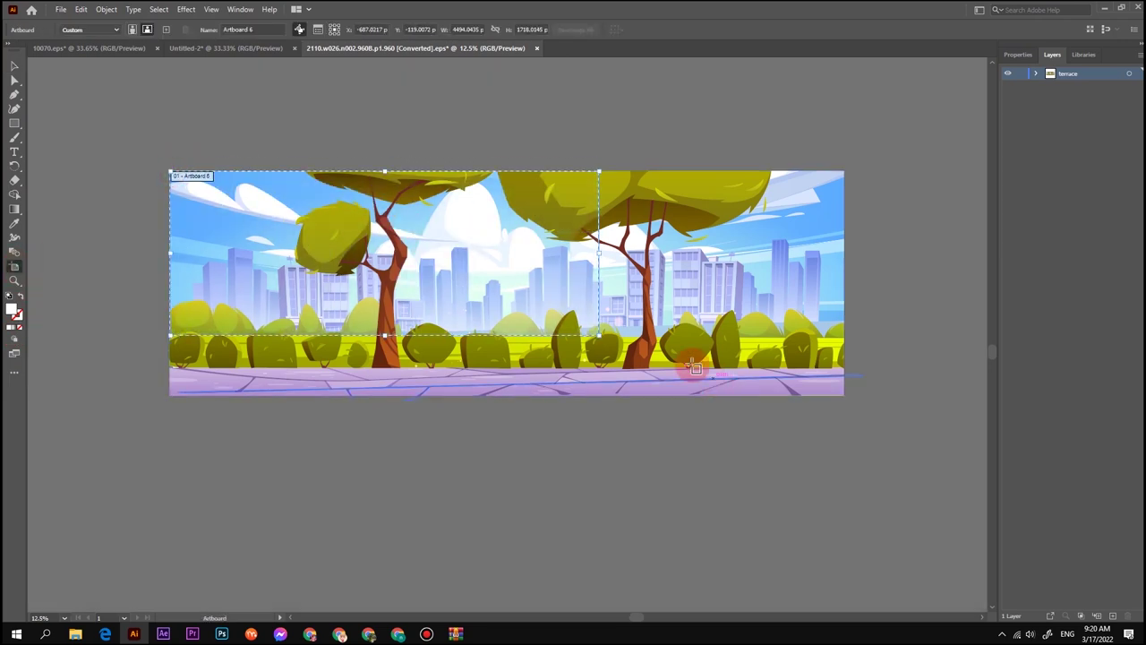
drag(600, 337, 862, 397)
key(Escape)
click(592, 370)
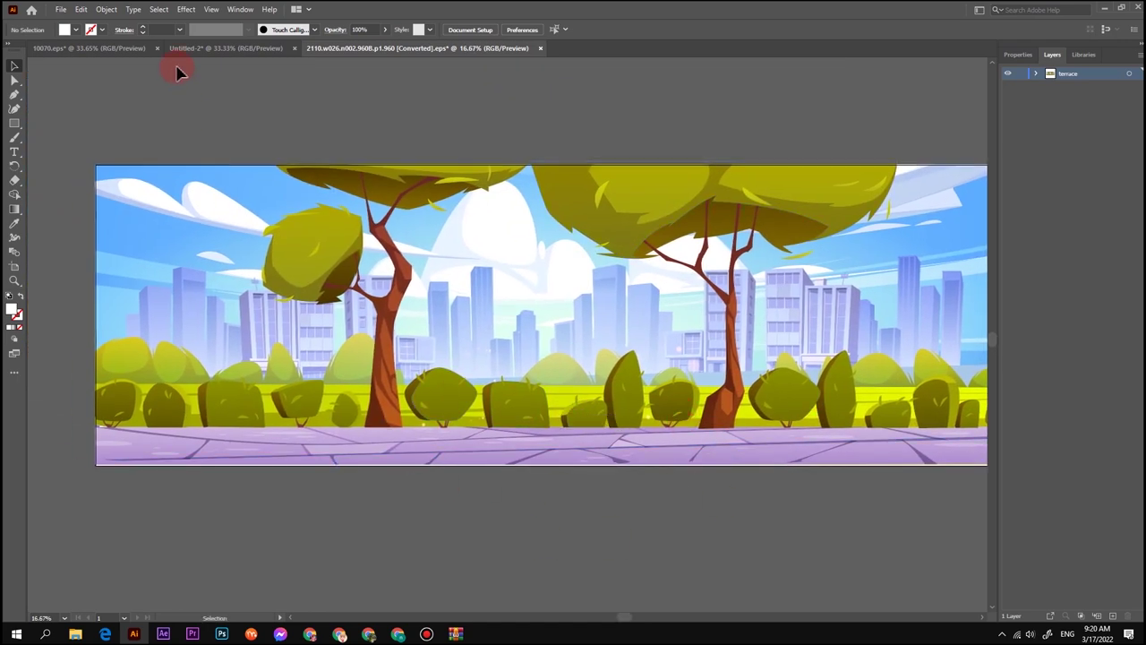
Export the park artwork to the project folder as a PNG named BG, using the artboards option
click(61, 11)
mouse_move(72, 225)
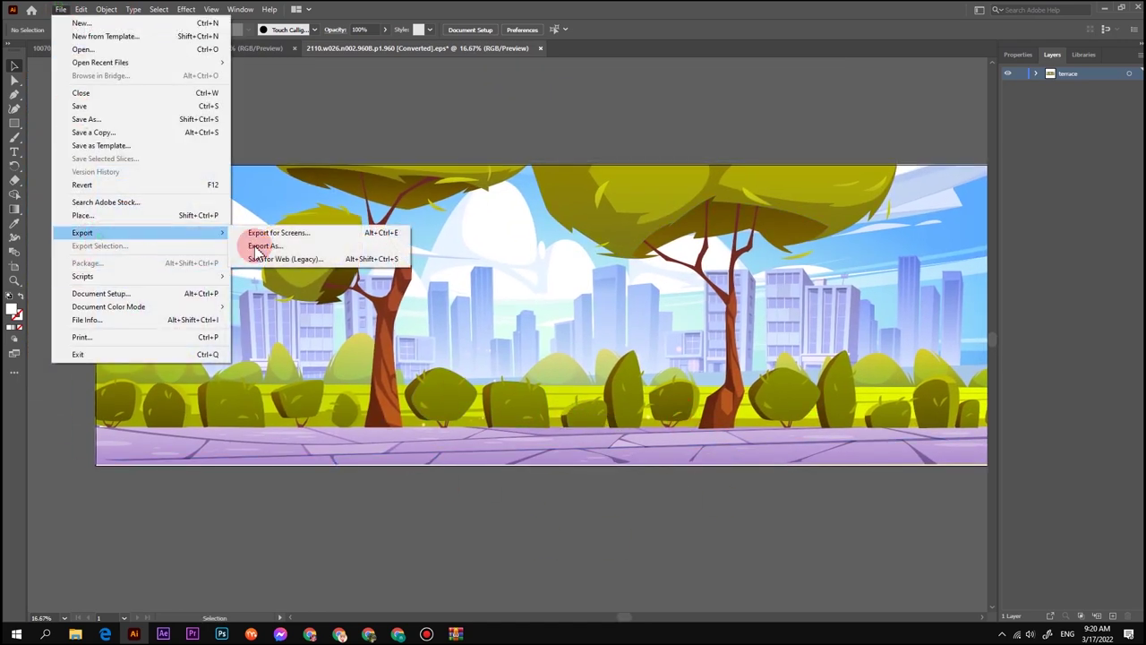
click(266, 251)
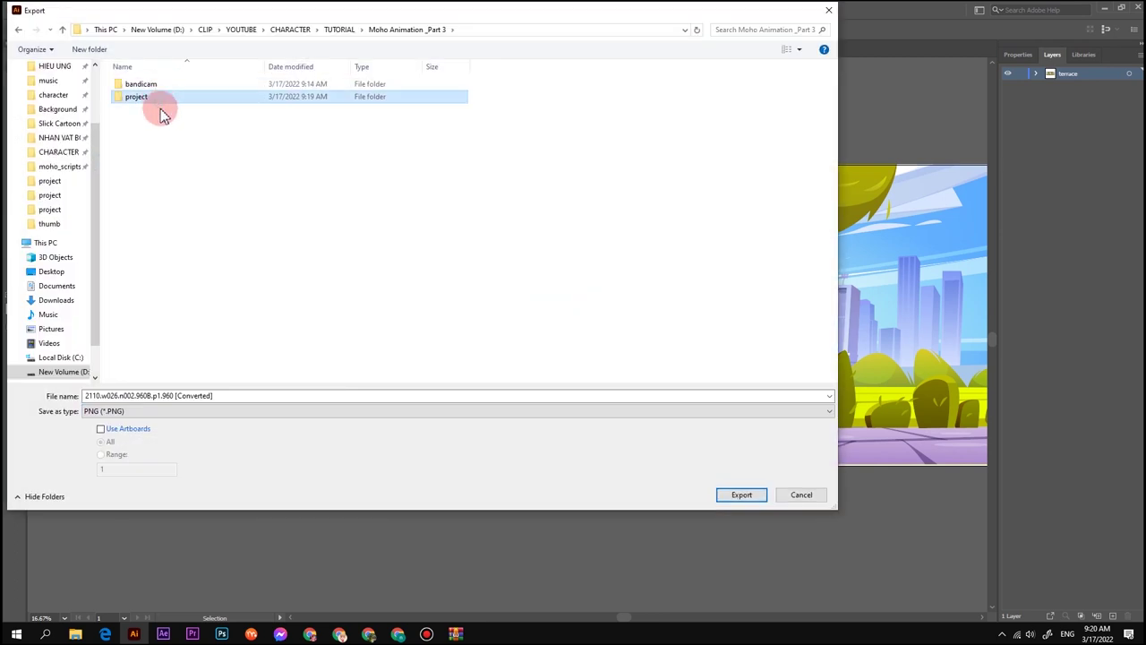
double_click(161, 110)
click(238, 398)
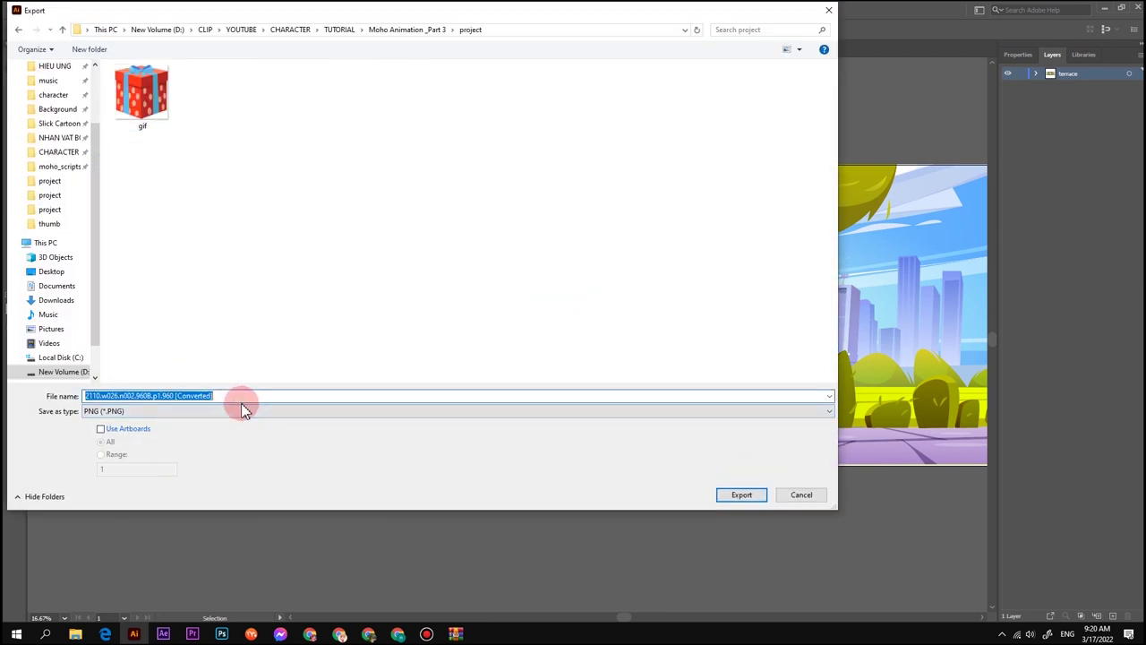
text(BG)
click(126, 433)
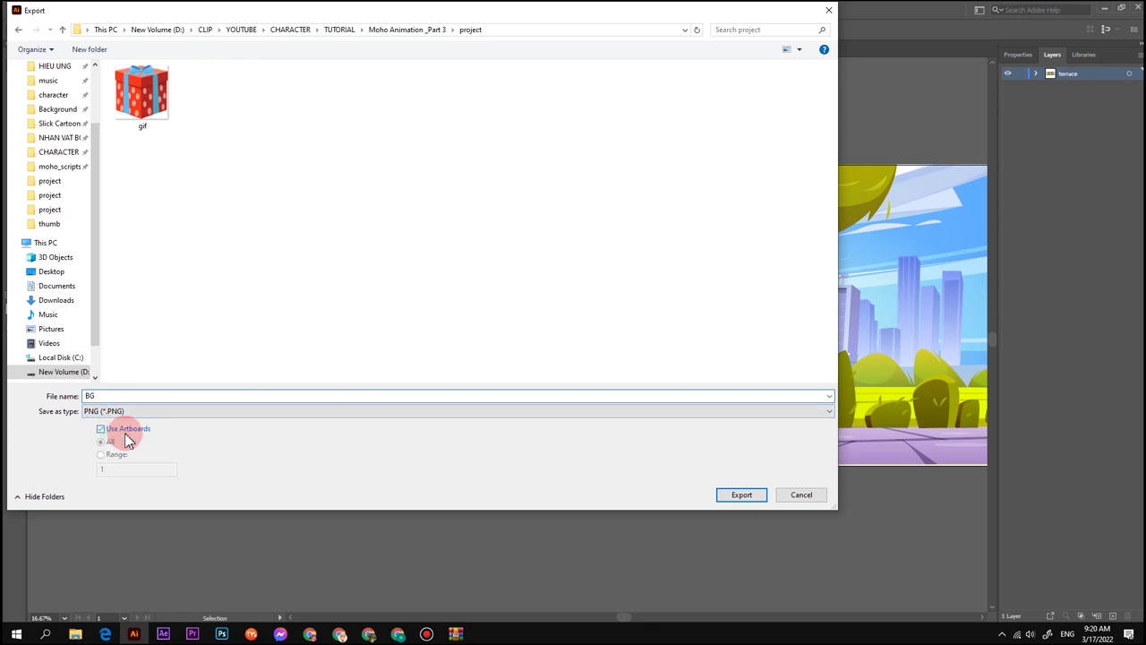
click(740, 494)
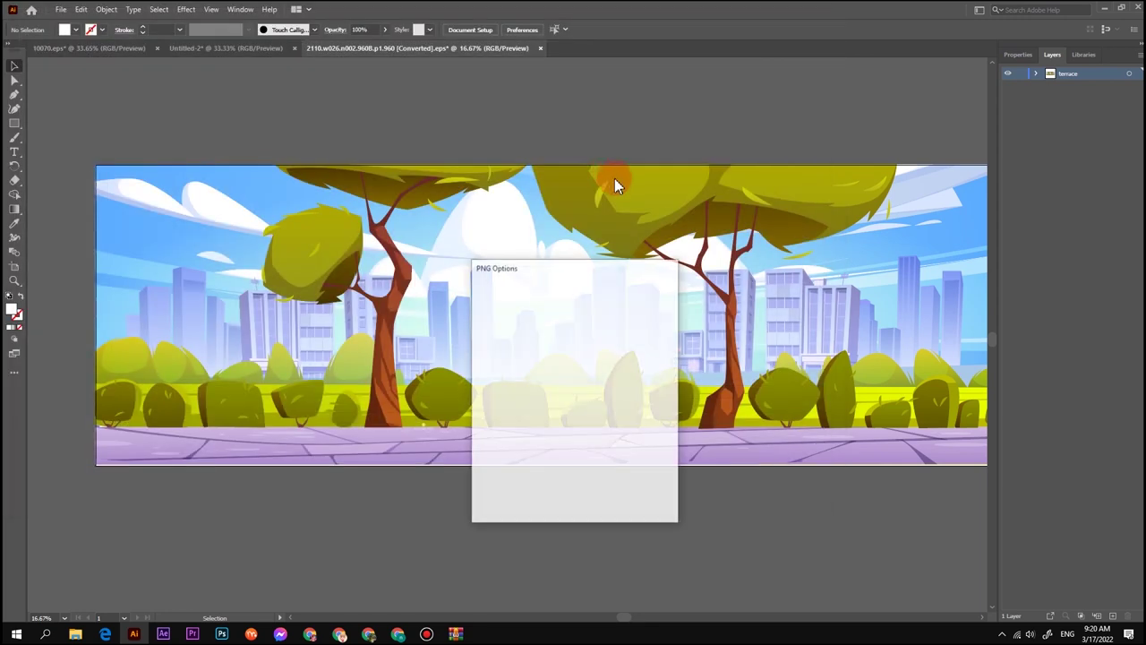
click(583, 494)
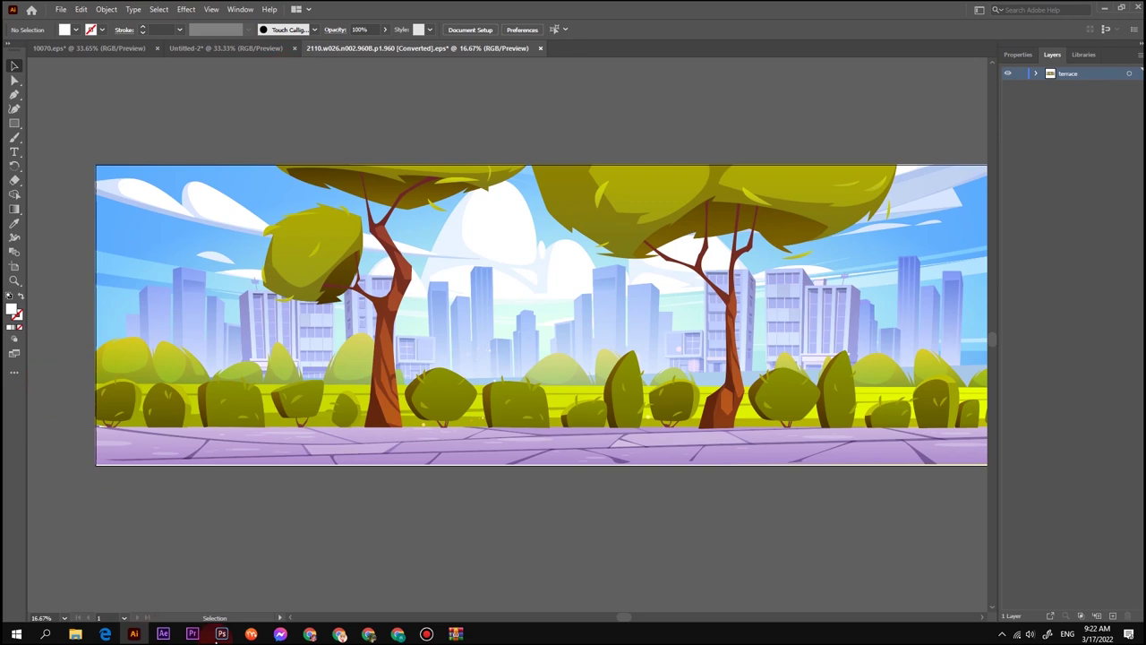
Switch to Moho and import BG-01.png and gif.png from the project folder into the animation.moho scene
click(250, 634)
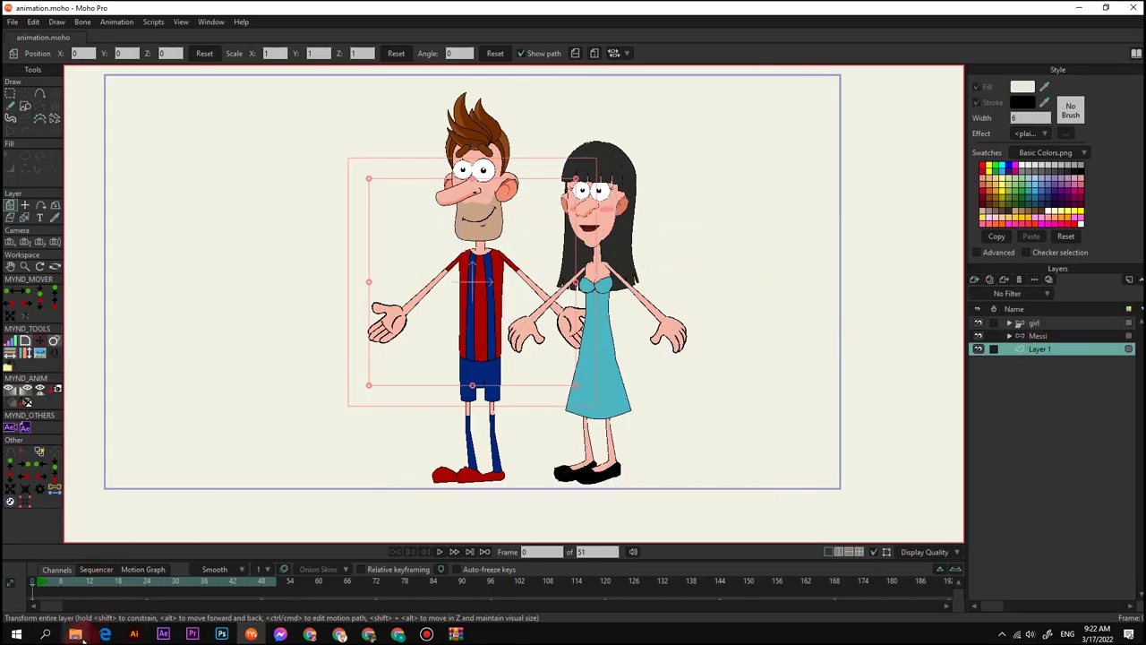
mouse_move(75, 634)
click(63, 588)
click(166, 143)
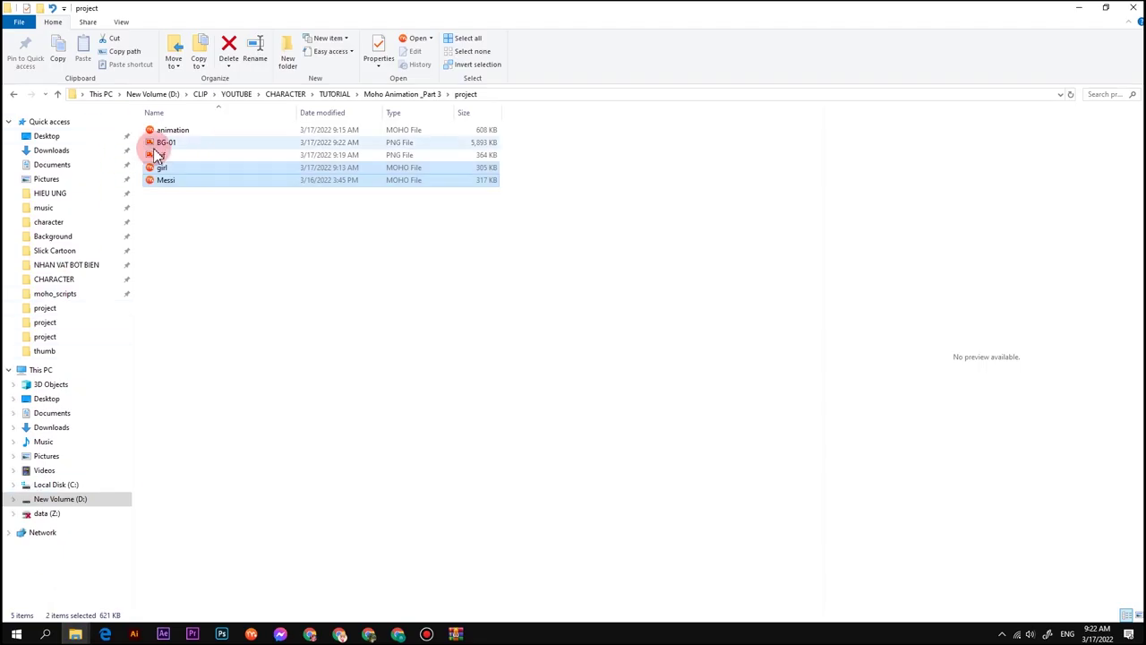
ctrl+click(175, 157)
drag(175, 156, 430, 322)
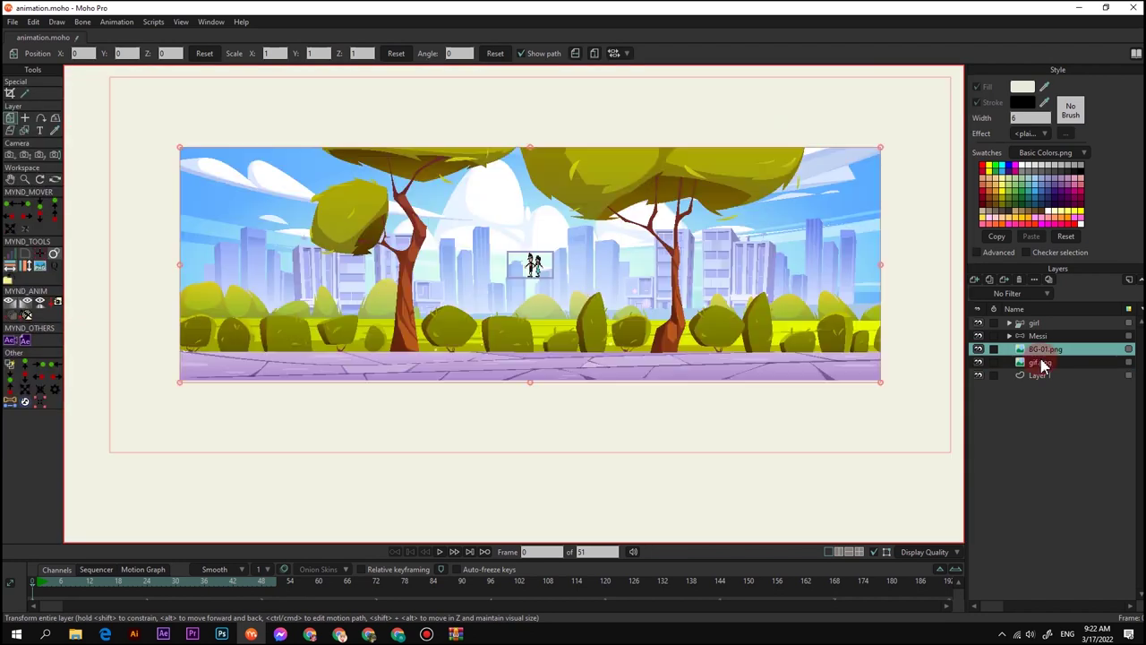
Place the gif.png layer above BG-01.png and scale both images down proportionally to about 0.1328
ctrl+click(1039, 361)
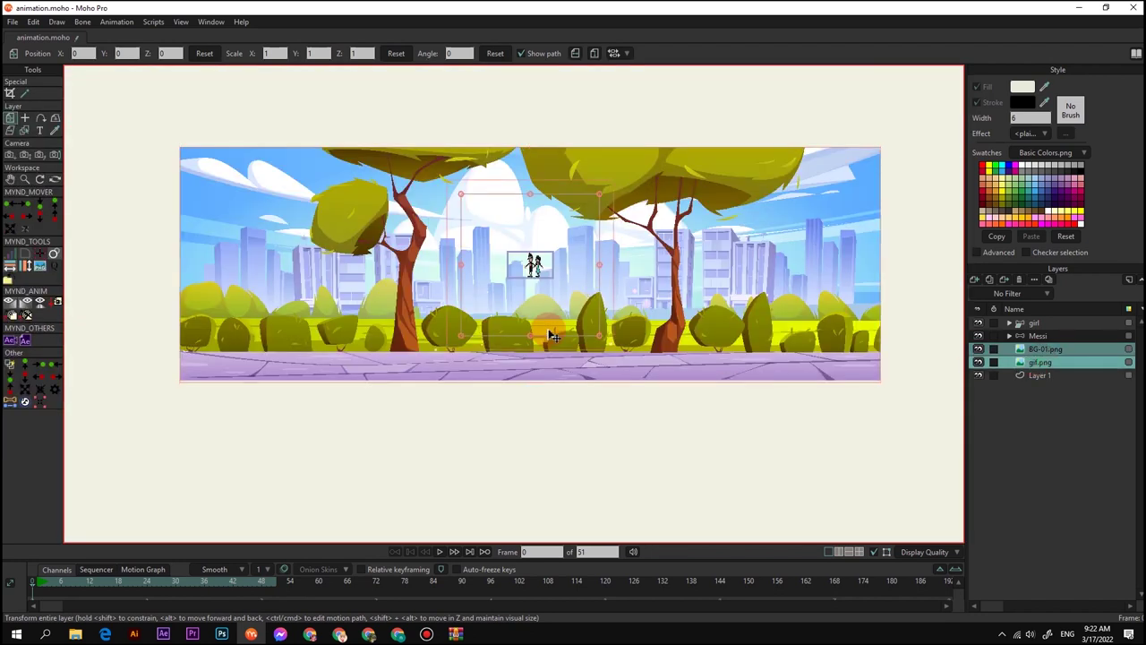
drag(1055, 361, 1046, 369)
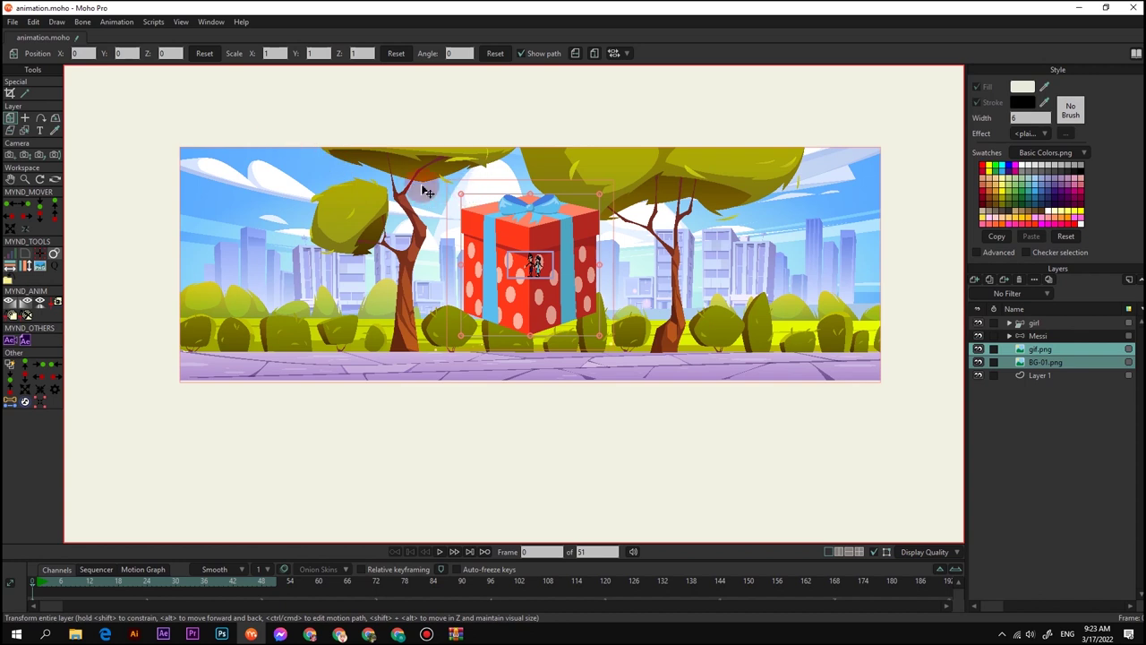
drag(464, 199, 521, 269)
scroll(522, 269, up, 5)
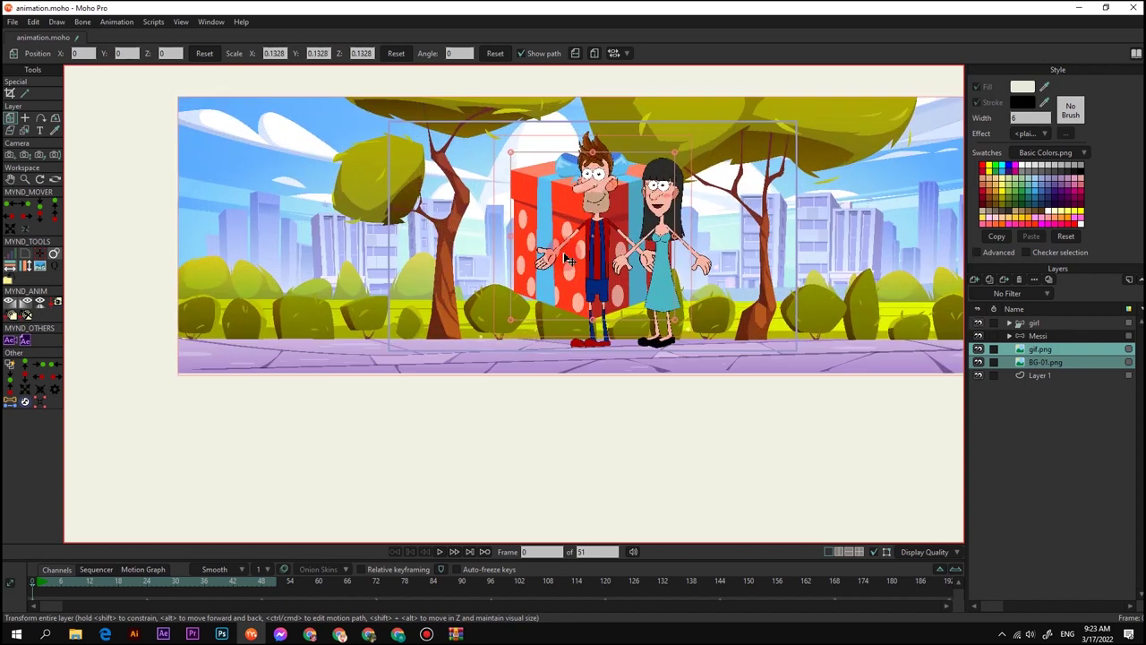
Nest the gif.png layer inside the girl bone group, between the arm r and head layers
click(1023, 350)
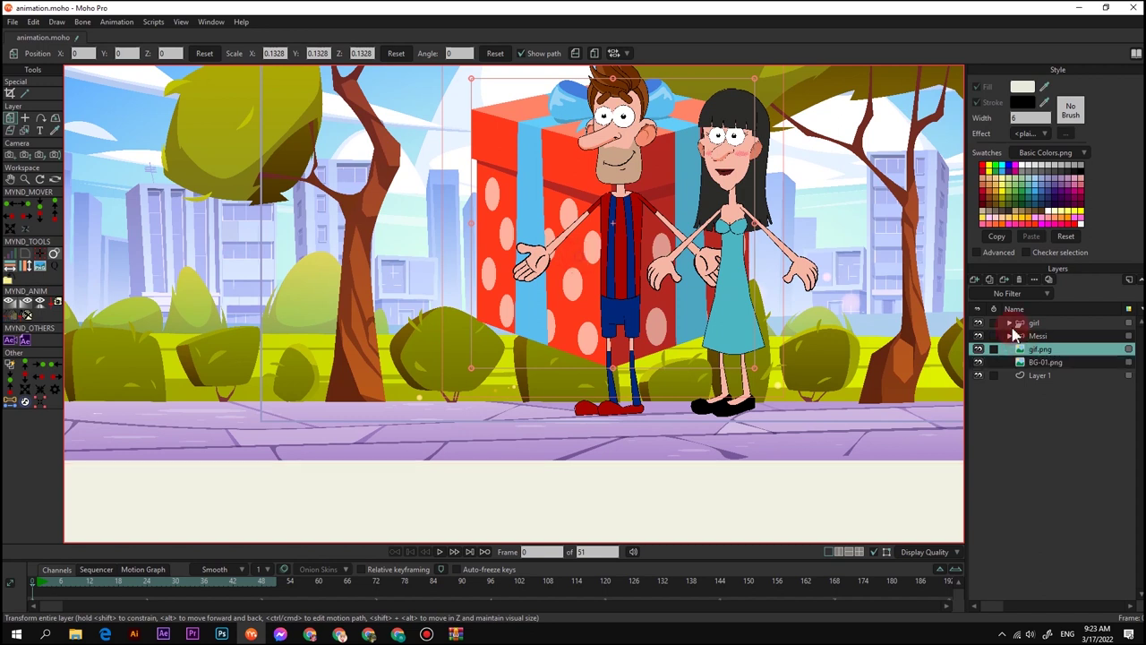
click(1010, 323)
click(1019, 362)
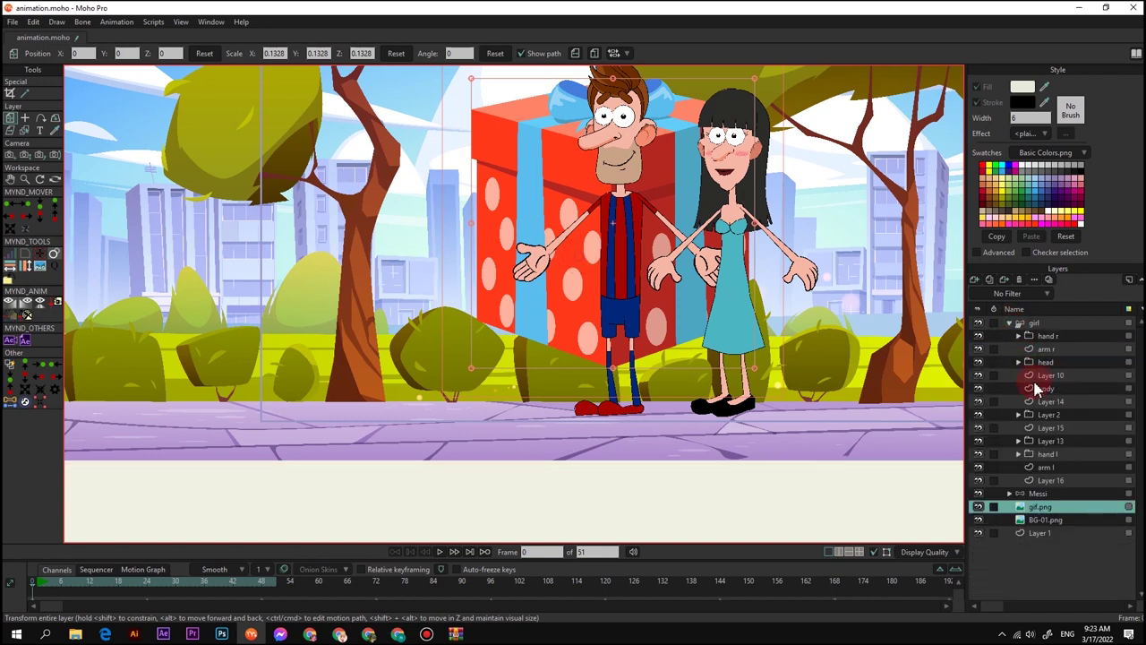
drag(1052, 509, 1052, 361)
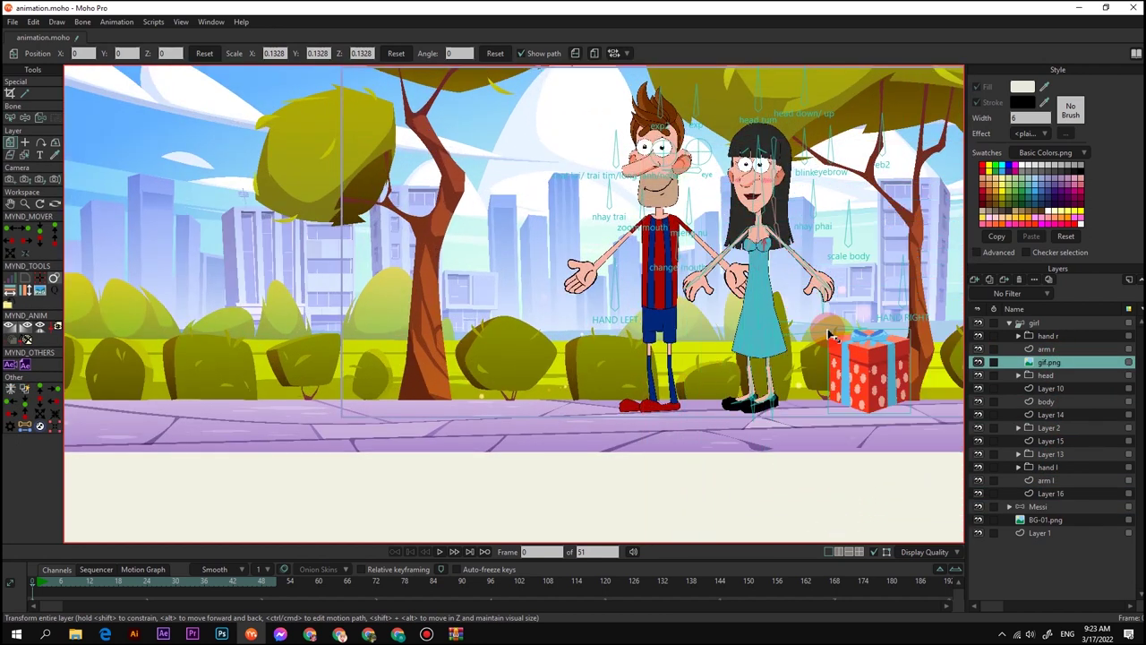
Move the gift box to the girl's hand nearest the man and shrink it to about 0.0221 scale
scroll(866, 361, up, 3)
drag(894, 385, 563, 218)
scroll(564, 218, up, 2)
drag(562, 261, 552, 314)
drag(611, 180, 587, 205)
drag(563, 251, 583, 254)
scroll(582, 254, down, 3)
Select the girl's hand bone beside the gift box and add a short child bone across the box
click(1041, 325)
scroll(583, 352, up, 3)
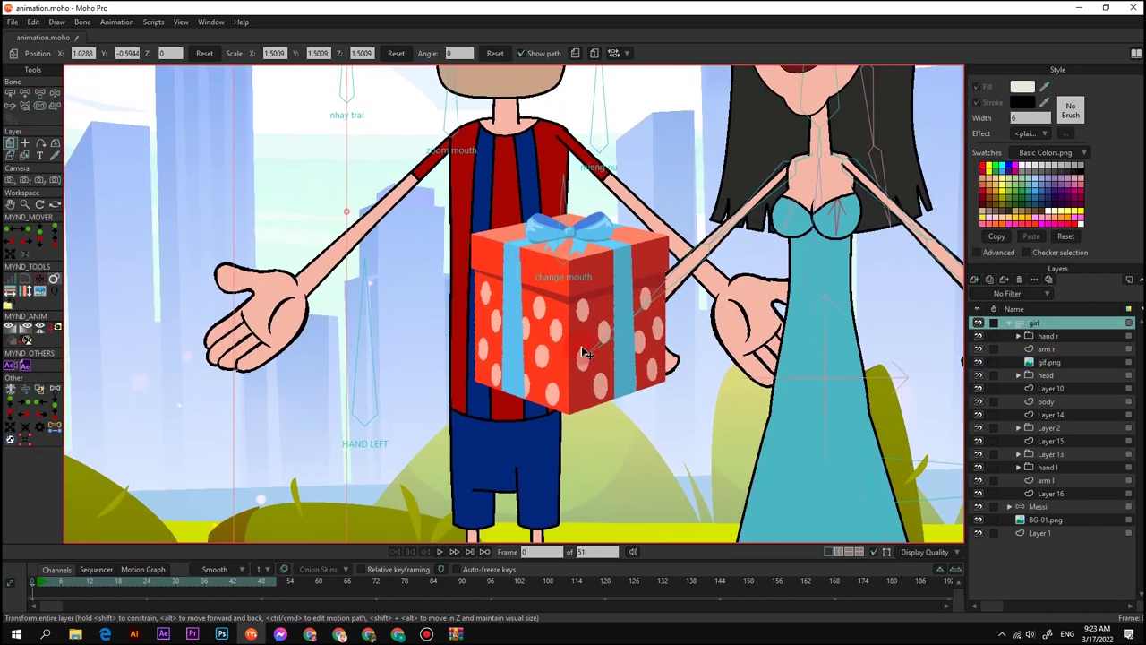
key(z)
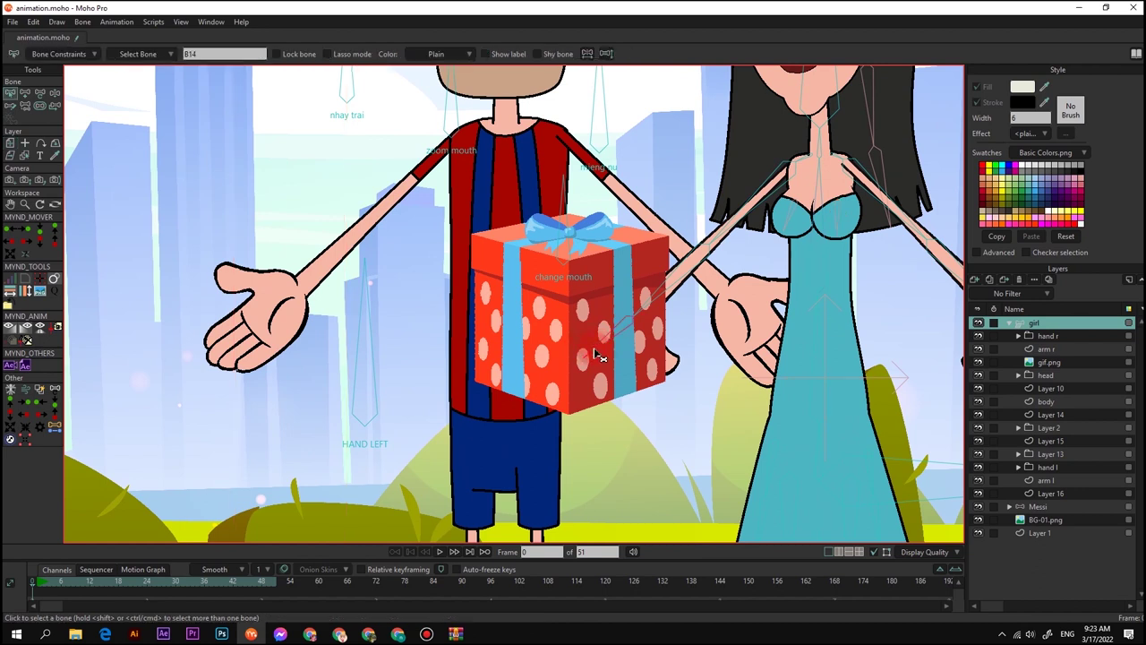
key(a)
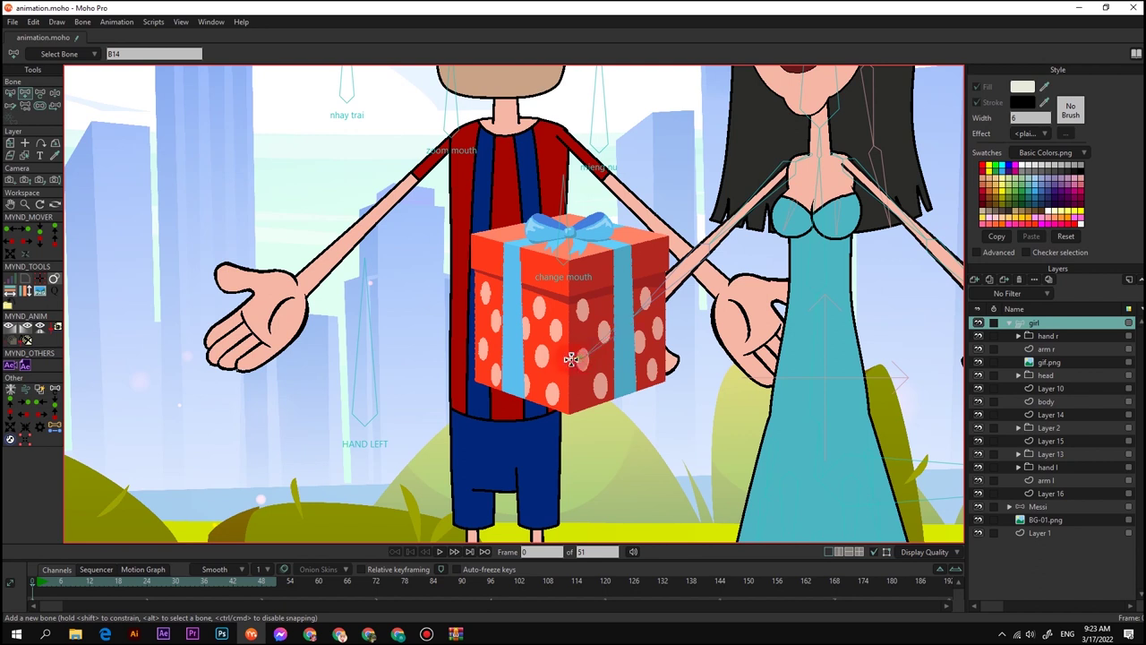
drag(571, 359, 494, 356)
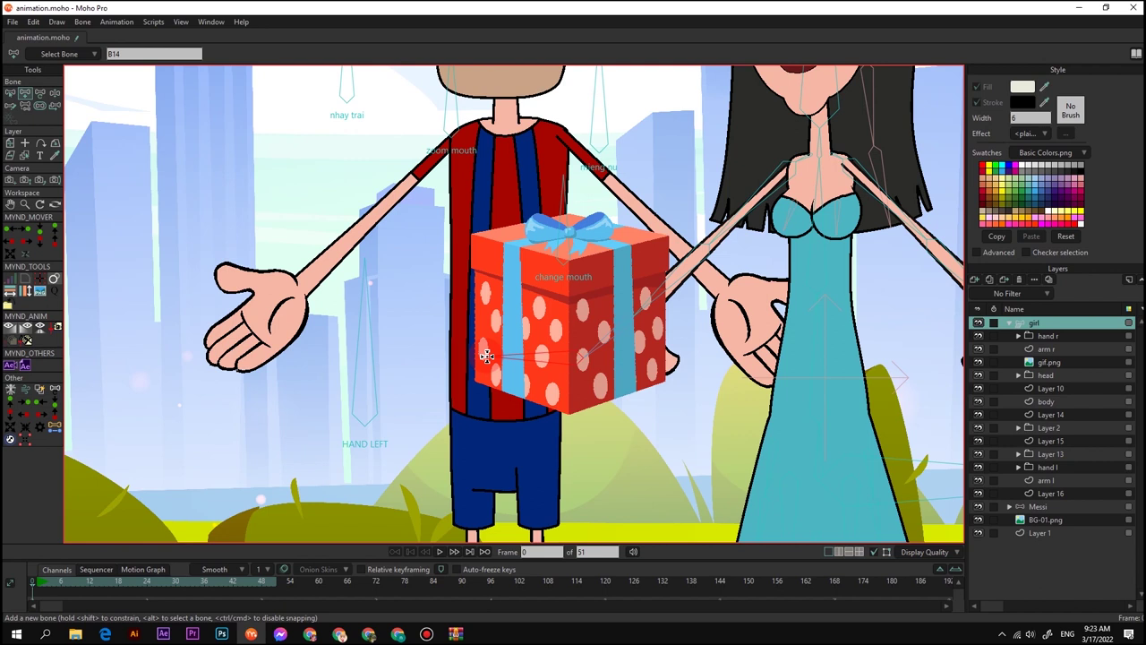
drag(502, 355, 503, 355)
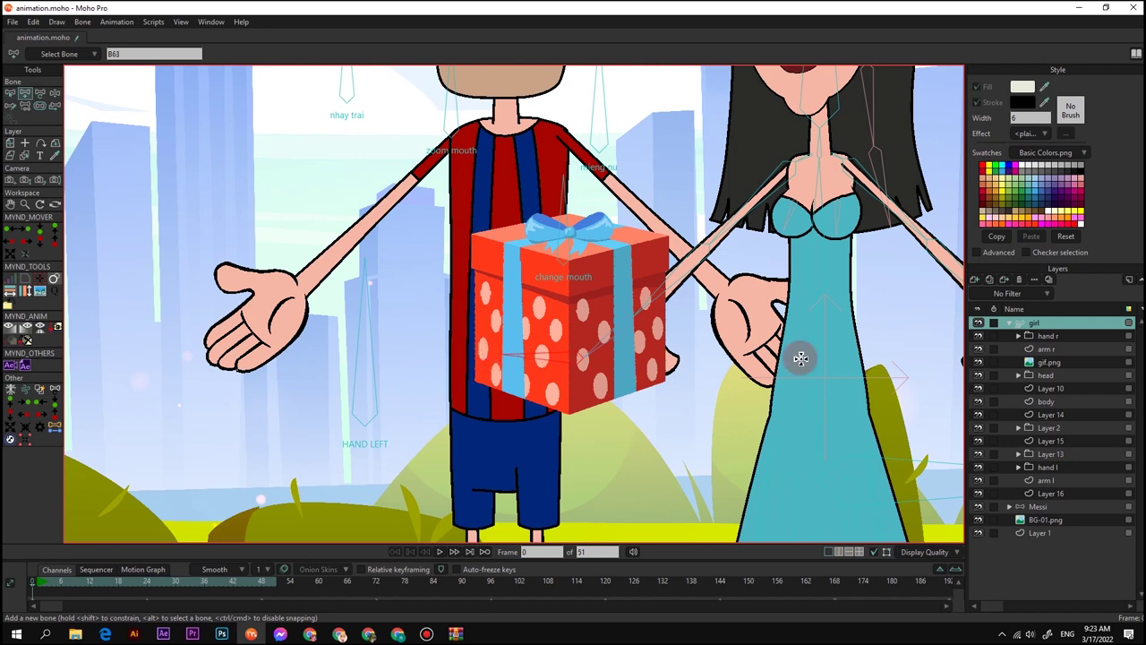
Bind the gif.png layer to the new bone drawn across the gift box
click(1074, 362)
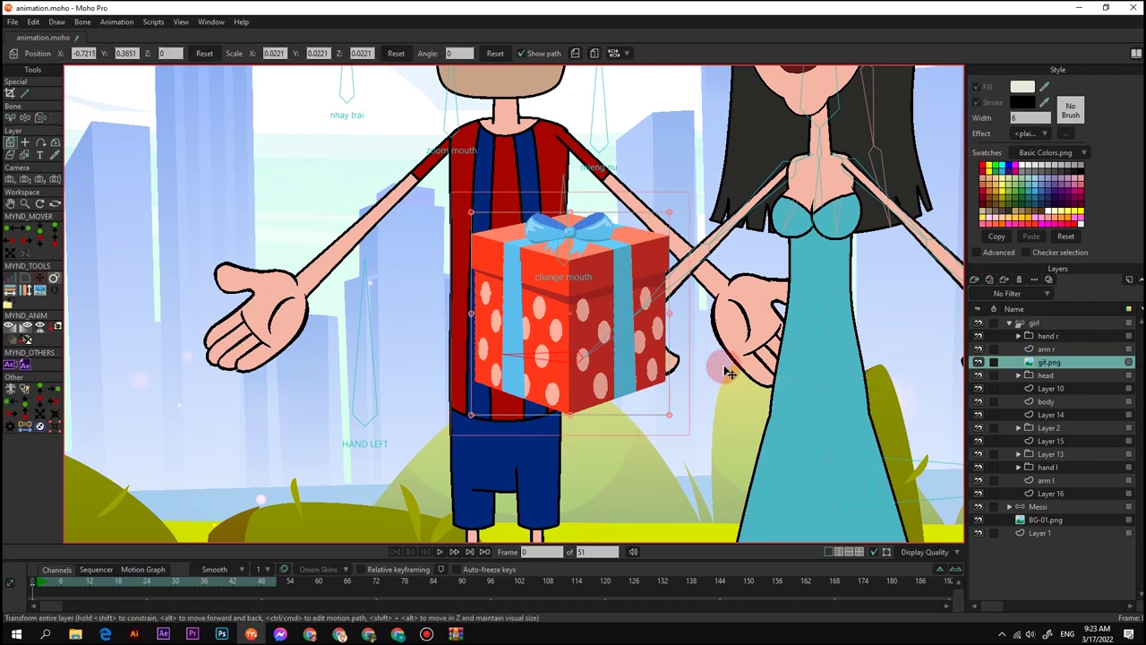
click(41, 118)
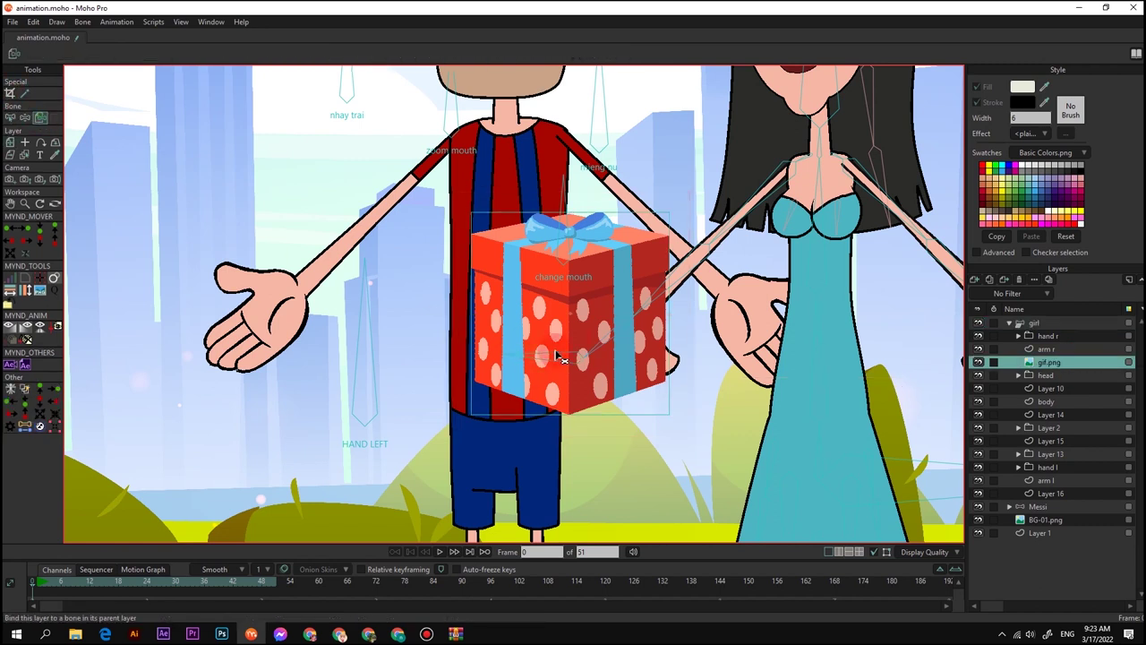
scroll(560, 357, down, 3)
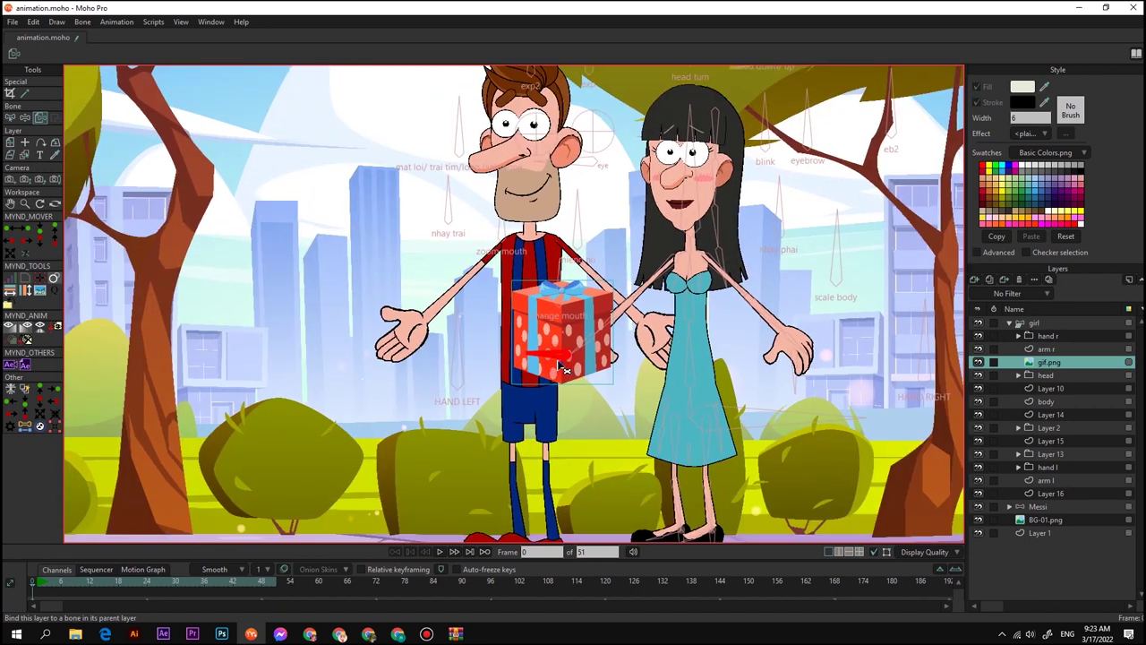
drag(566, 361, 532, 350)
Move the girl layer with her gift box away from the man, to about X 1.71 and Y -0.62
scroll(533, 350, up, 3)
key(m)
scroll(632, 280, down, 5)
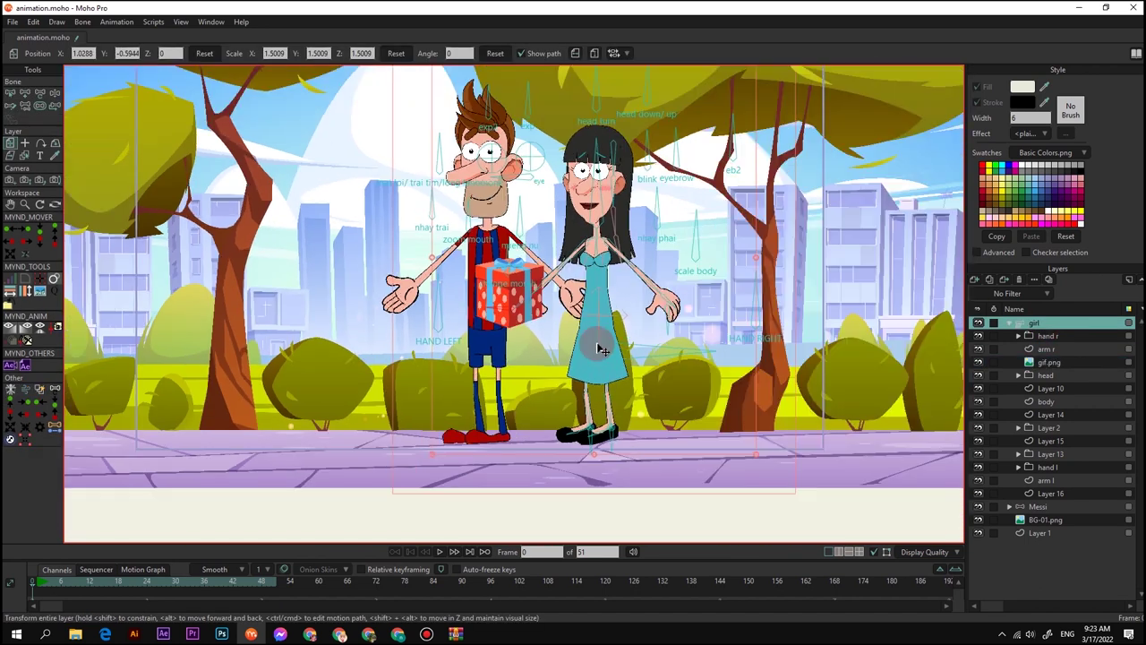
drag(600, 349, 728, 351)
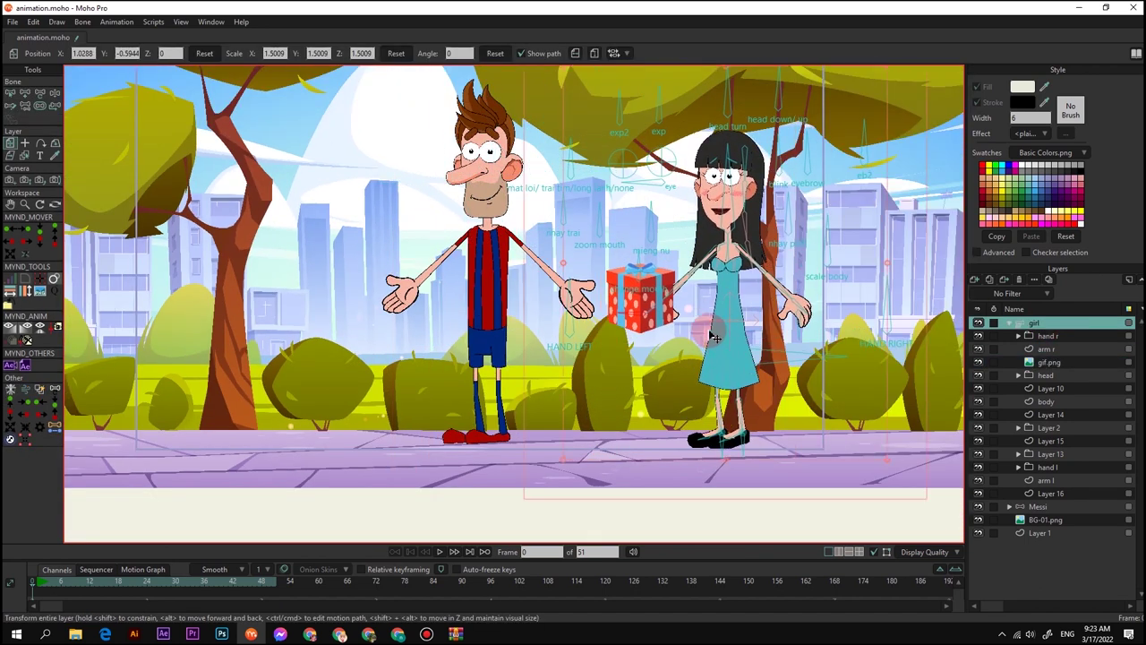
scroll(712, 336, down, 3)
scroll(711, 333, up, 3)
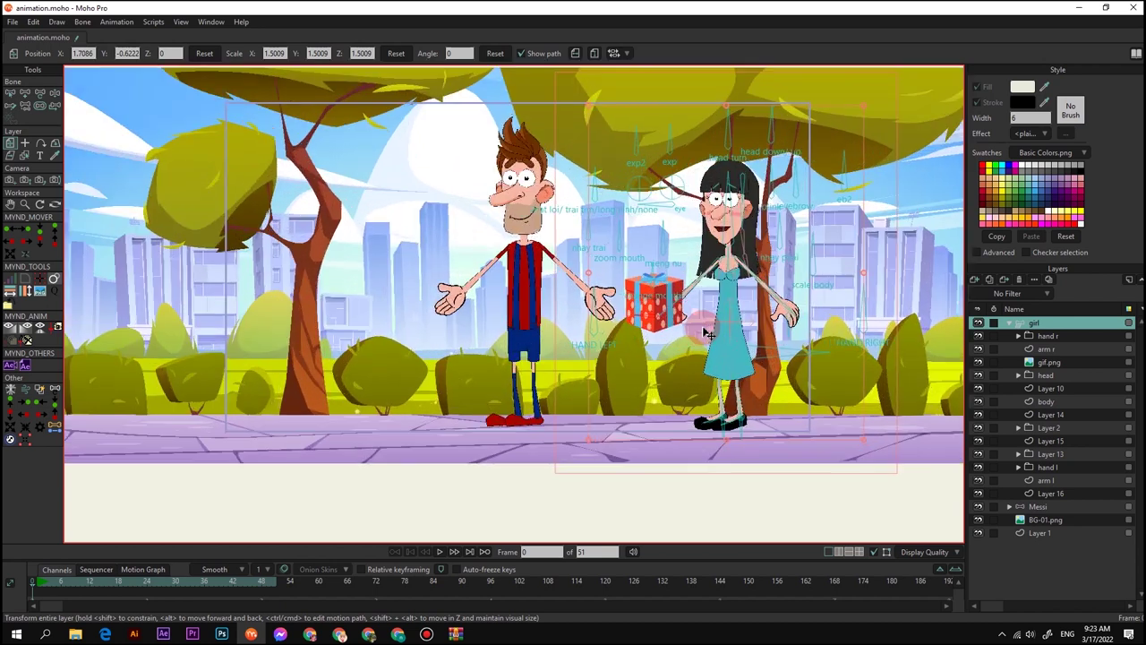
Collapse the girl group and flip the Messi layer horizontally so he faces the girl
click(1011, 325)
click(1050, 351)
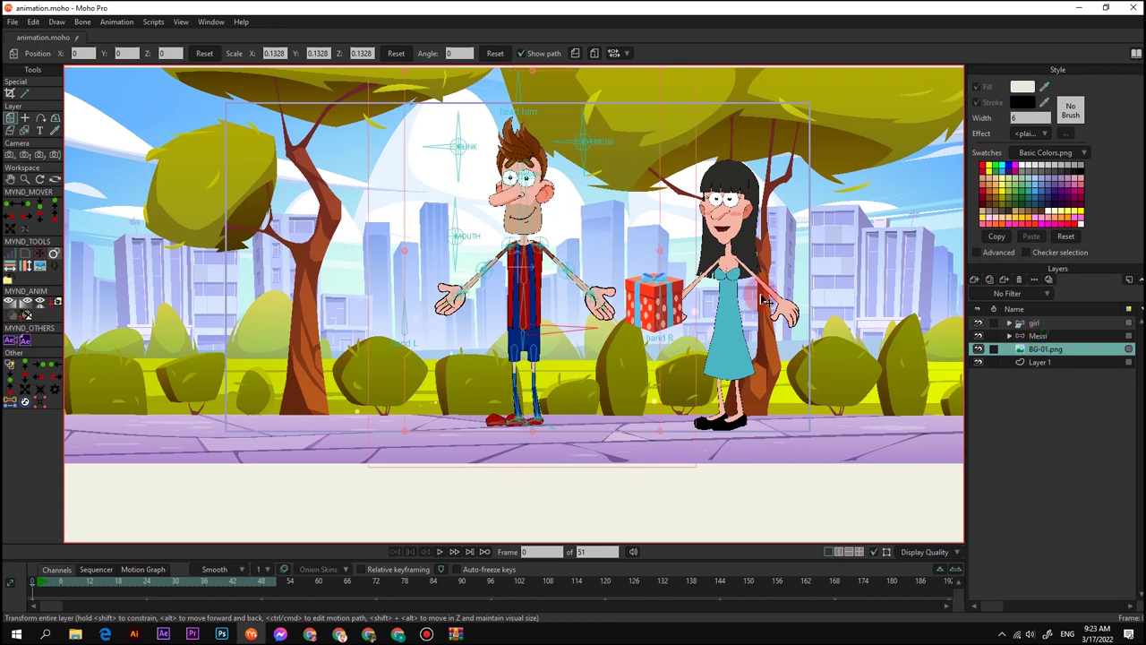
click(1039, 336)
scroll(636, 274, down, 4)
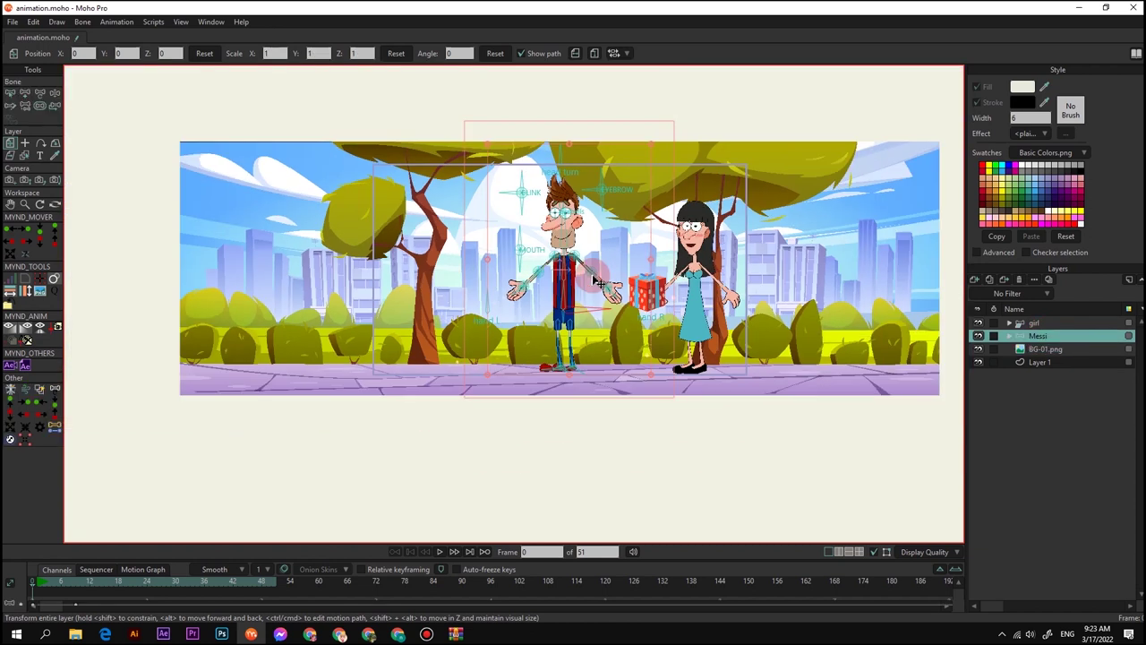
click(575, 54)
scroll(580, 211, up, 5)
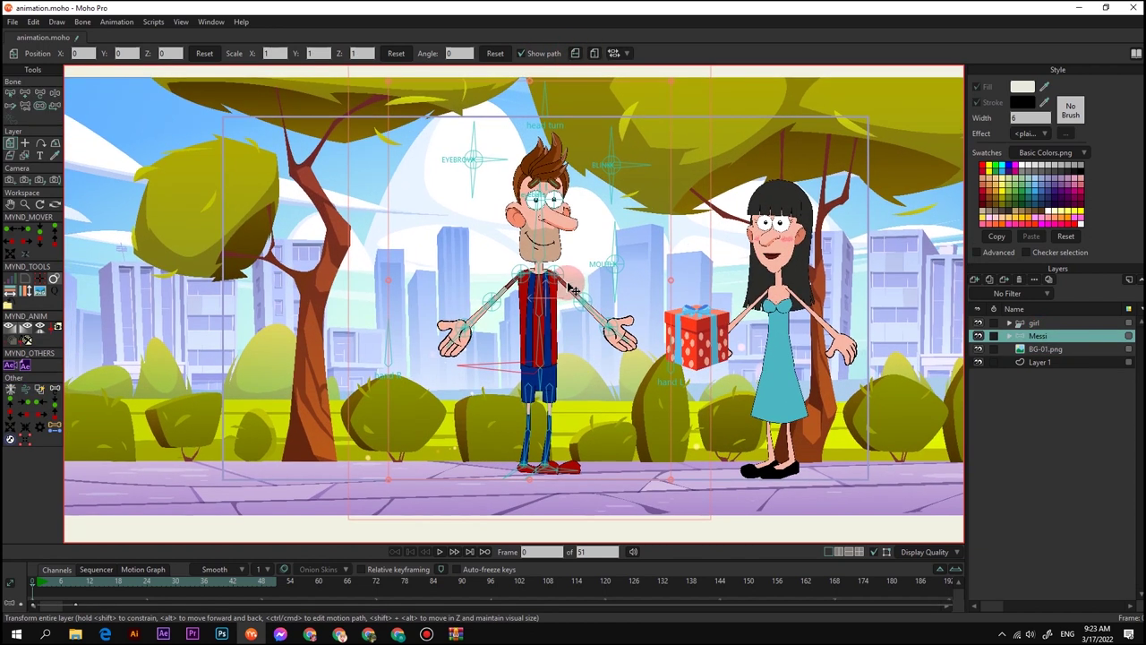
Move the Messi layer outside the left edge of the frame, to about X -2.56, and mask everything outside the frame
drag(565, 322, 258, 349)
scroll(333, 332, down, 2)
drag(654, 344, 541, 345)
scroll(542, 345, up, 1)
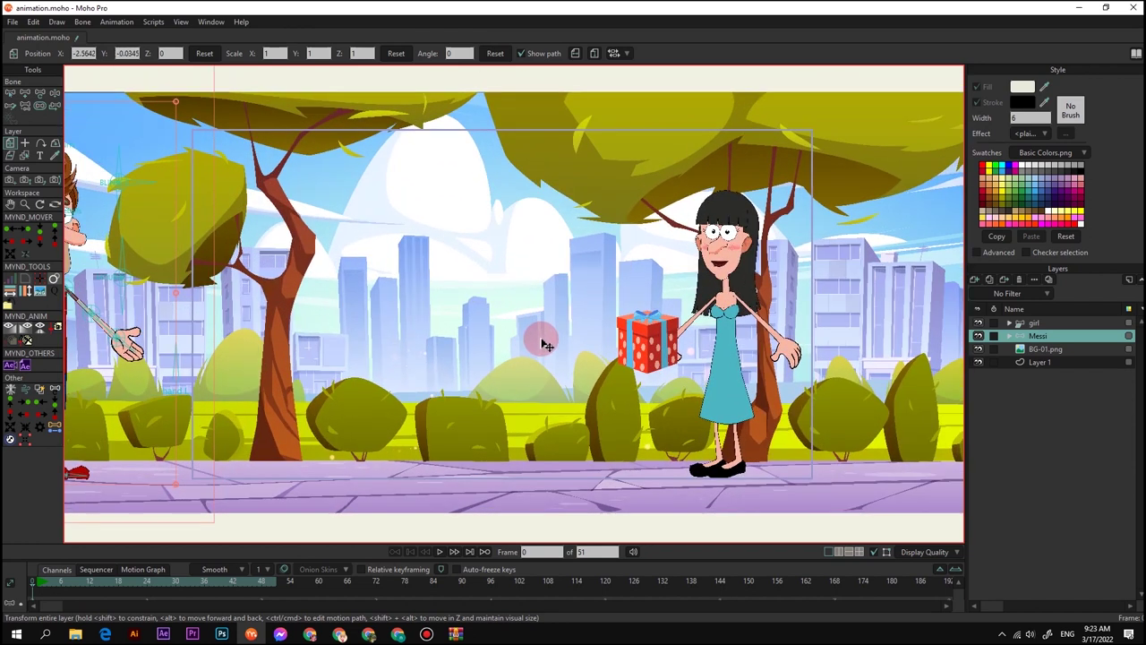
key(ctrl+m)
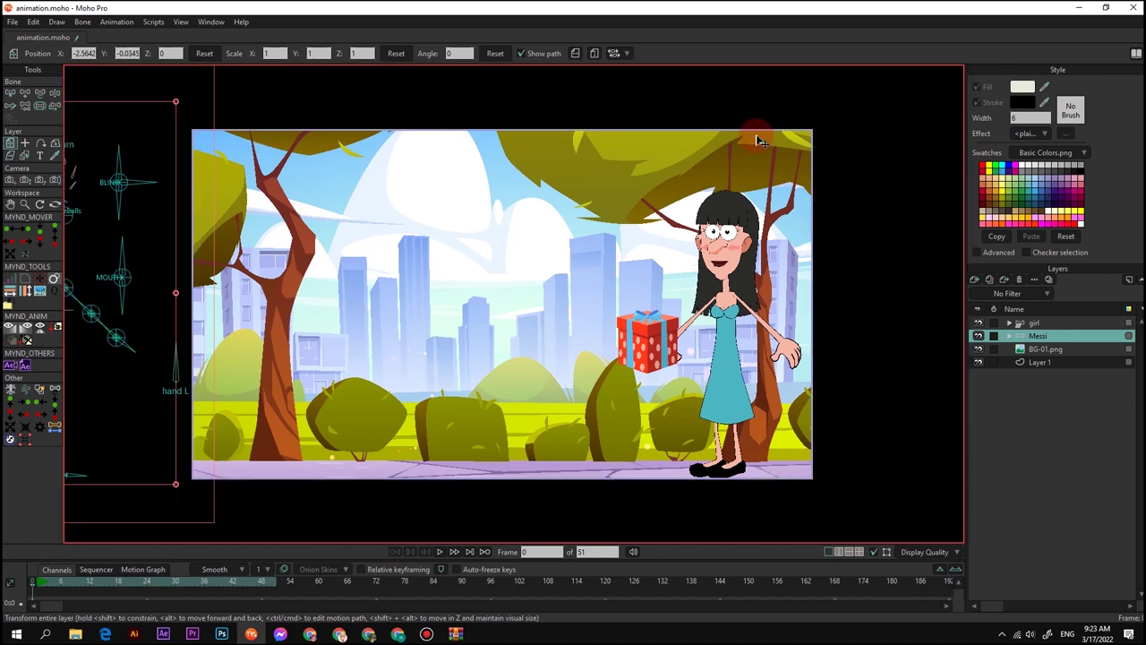
Track the camera toward the right part of the park and adjust the girl layer's placement in the frame
drag(550, 353, 574, 328)
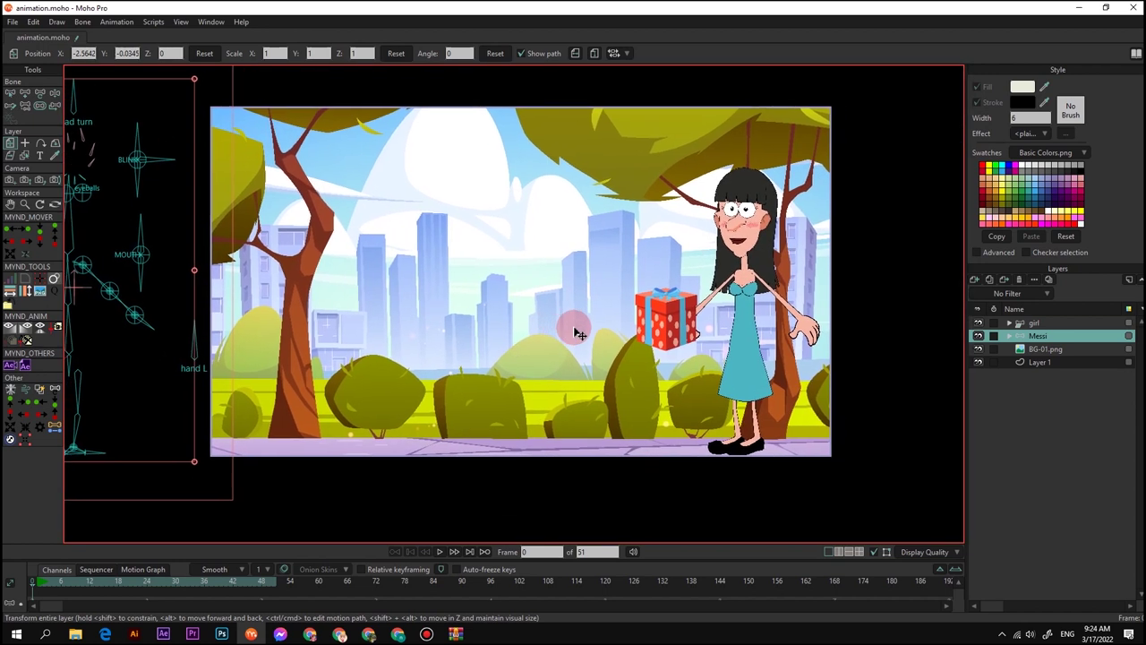
key(4)
drag(650, 355, 588, 340)
click(1039, 324)
drag(678, 343, 640, 342)
scroll(665, 324, up, 1)
key(m)
scroll(626, 301, down, 1)
scroll(658, 316, up, 2)
At frame 1, bend the girl's gift-holding arm and rotate the HAND LEFT control to about 17° to open that hand
key(t)
scroll(629, 274, up, 3)
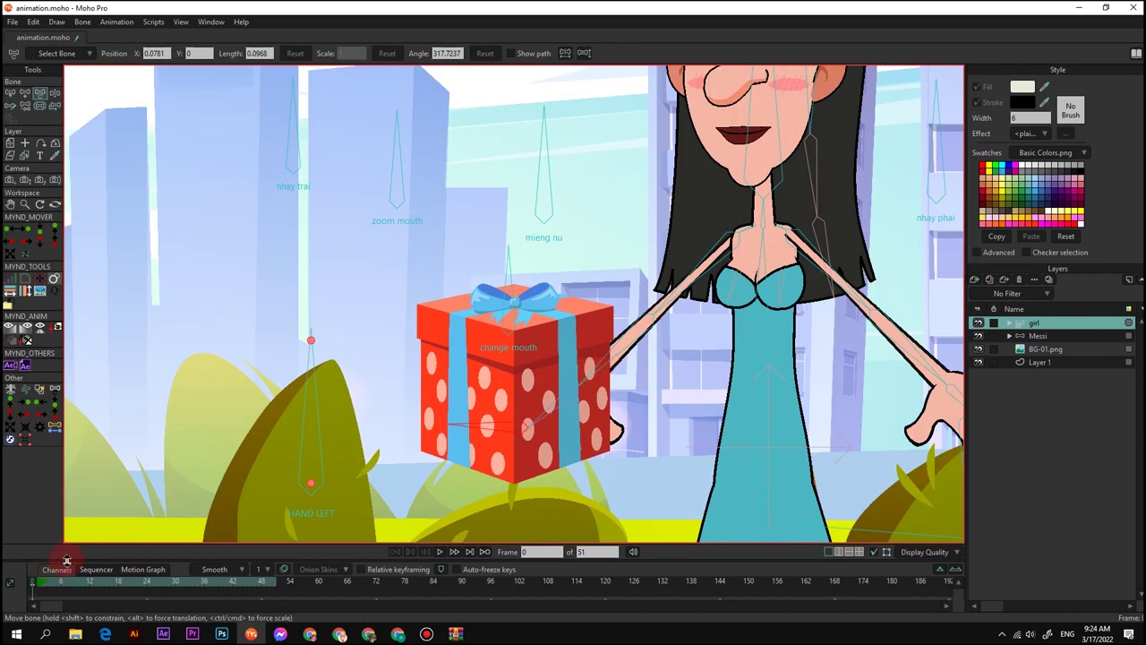
drag(66, 562, 66, 540)
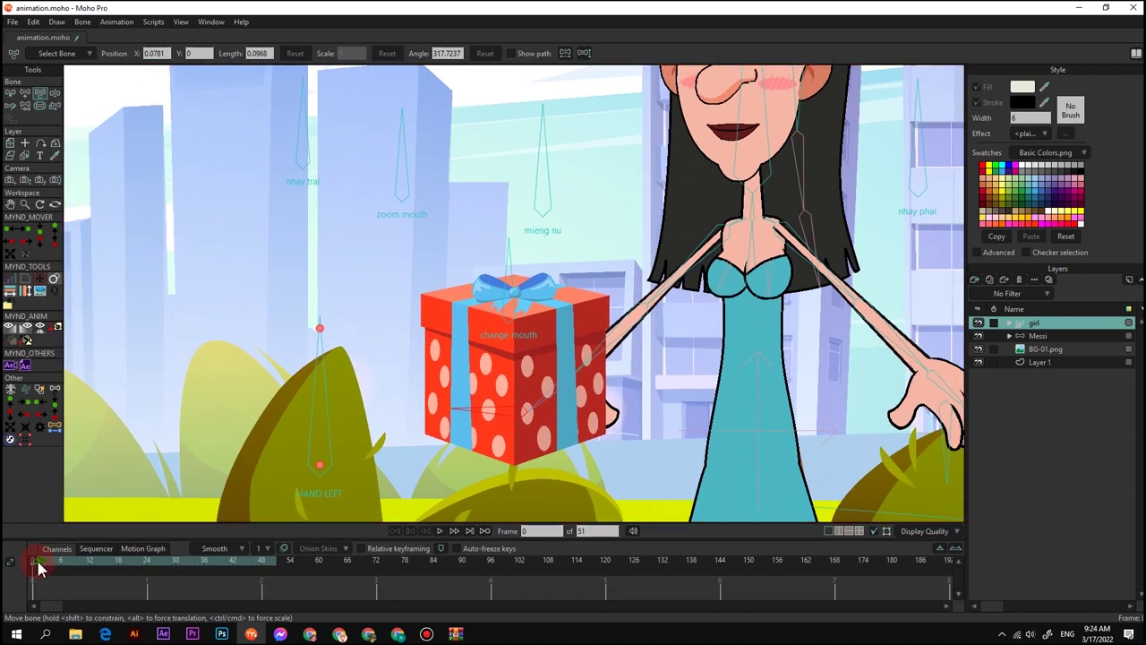
click(39, 567)
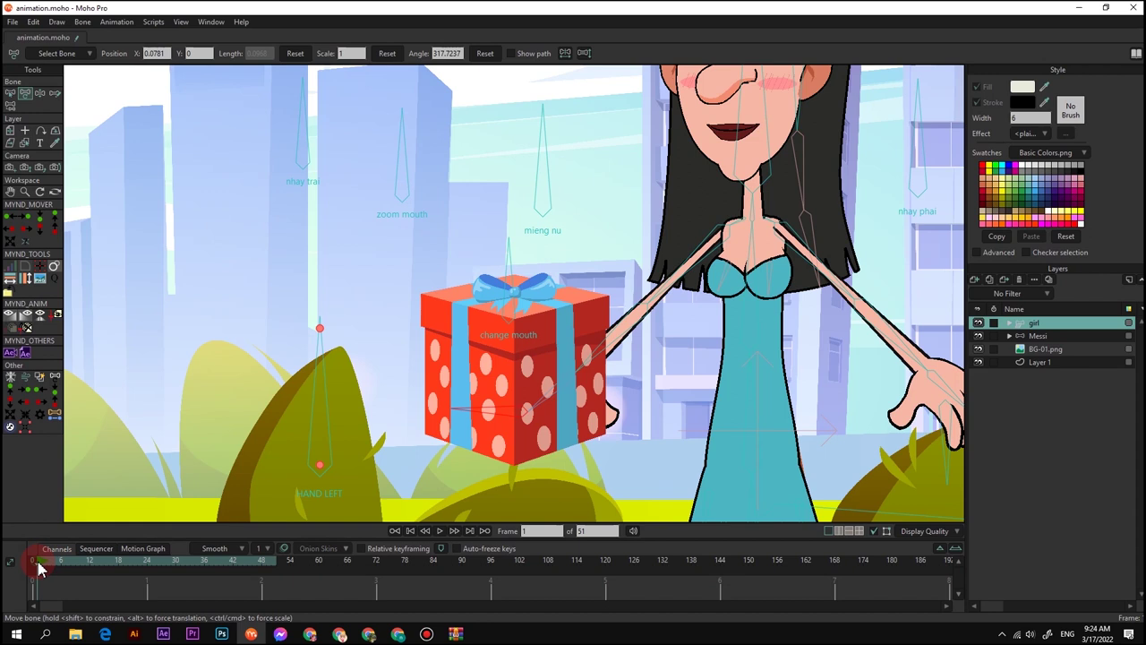
scroll(503, 372, down, 2)
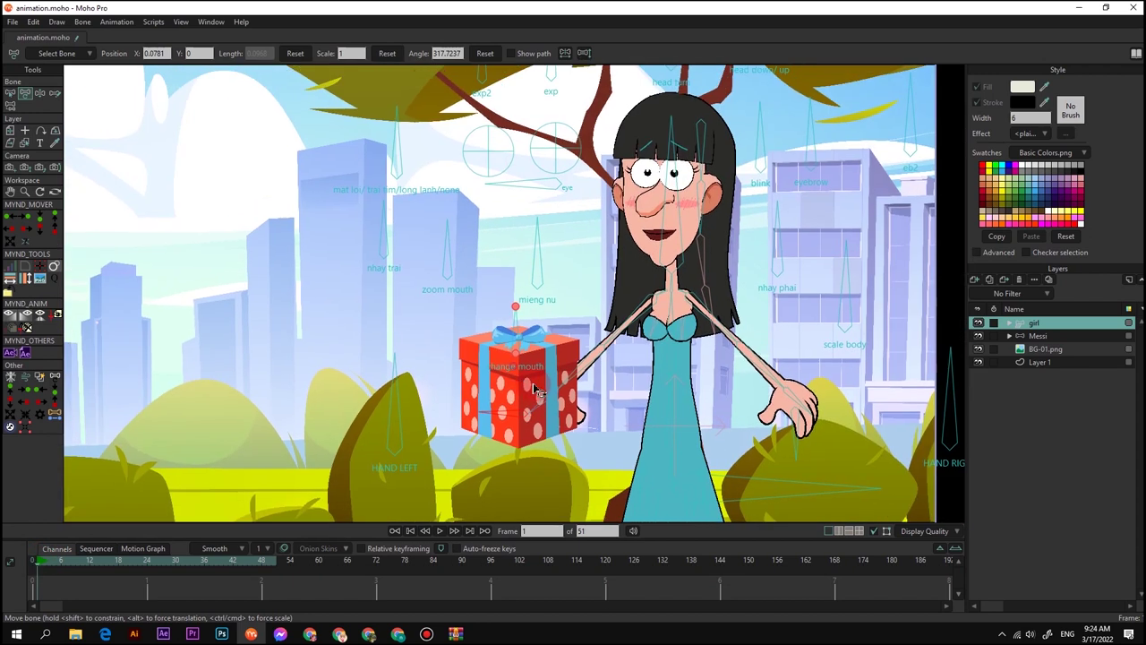
scroll(537, 372, up, 1)
drag(553, 402, 661, 322)
scroll(595, 375, up, 2)
drag(528, 422, 404, 291)
drag(264, 305, 378, 351)
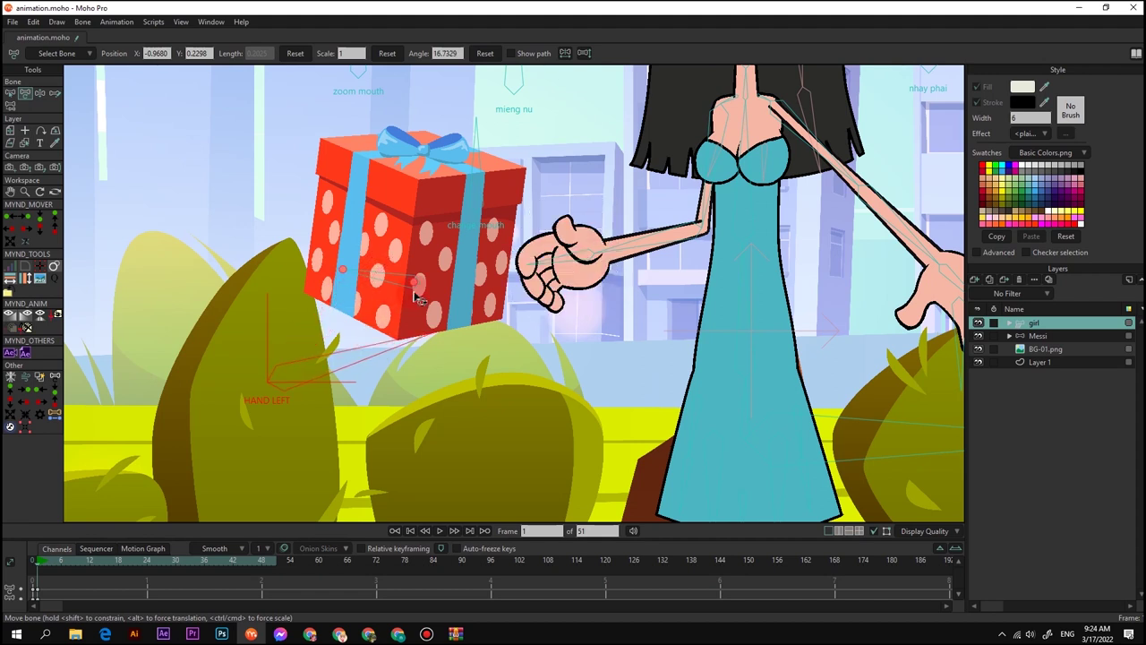
Move the gift box bone back over the girl's open hand so the box rests upright on it
drag(419, 286, 651, 283)
scroll(636, 259, down, 3)
scroll(637, 326, up, 1)
drag(625, 325, 551, 337)
scroll(681, 297, down, 2)
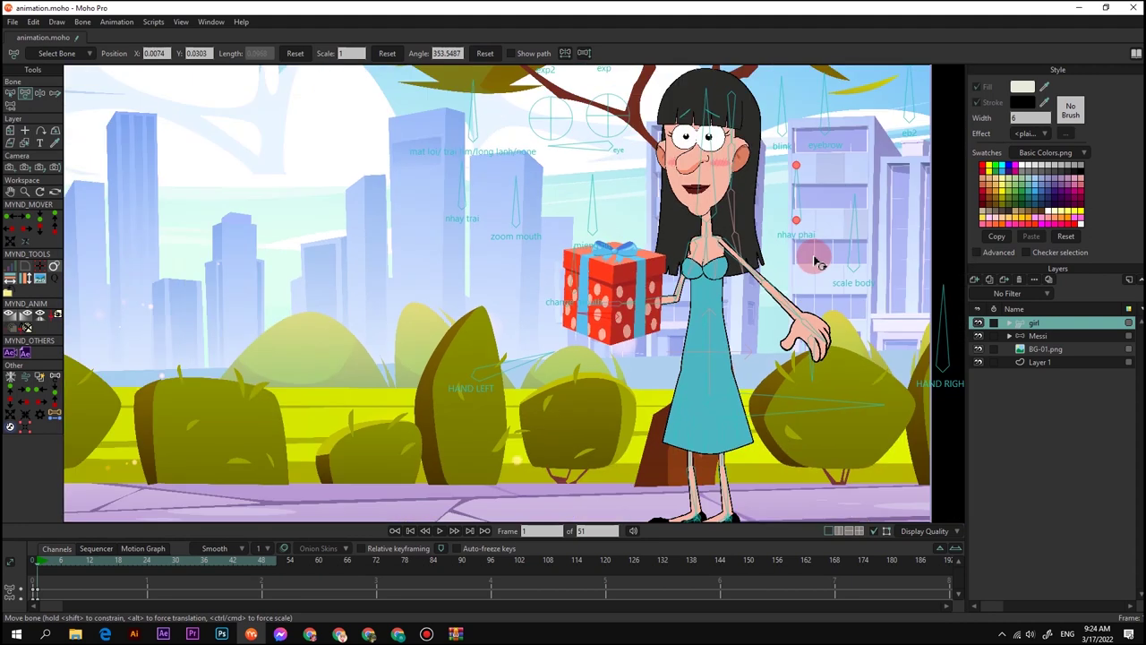
Bend the girl's other arm across her body and adjust its hand to support the side of the gift box
drag(793, 296, 742, 310)
scroll(732, 265, up, 1)
drag(736, 266, 710, 307)
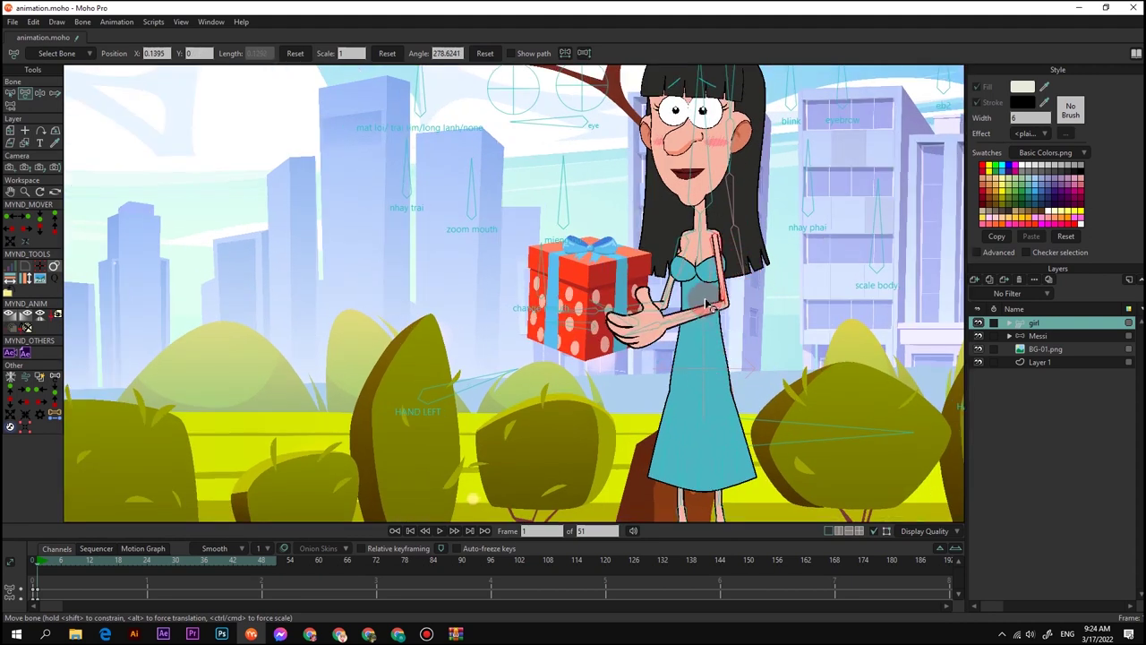
scroll(691, 304, up, 2)
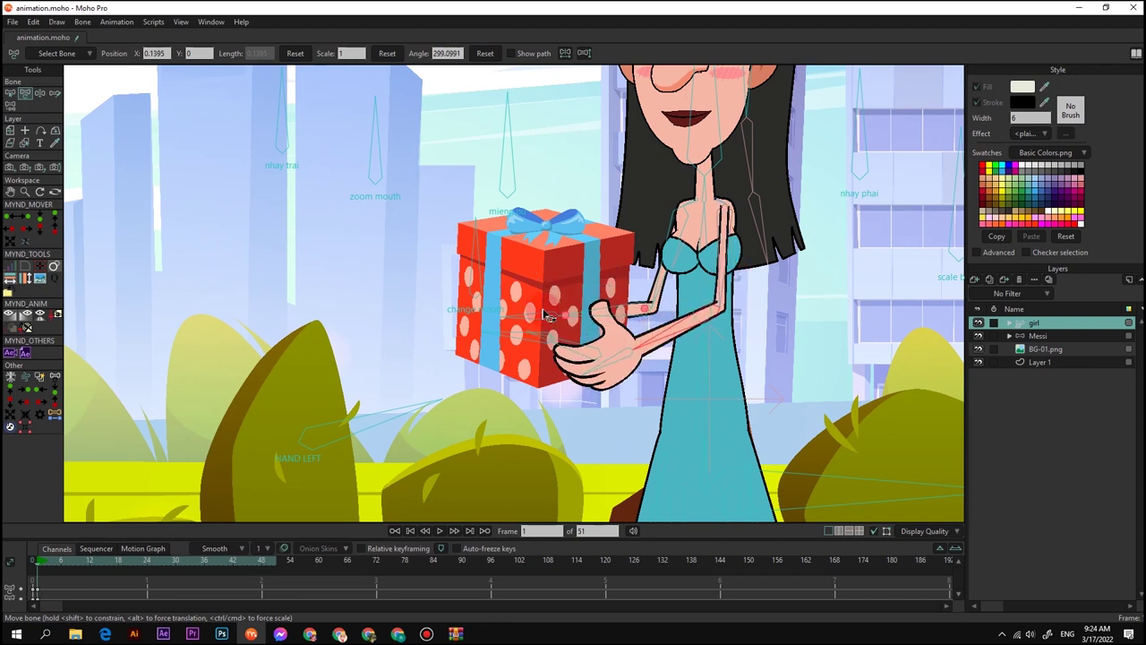
scroll(548, 316, up, 1)
drag(554, 349, 588, 347)
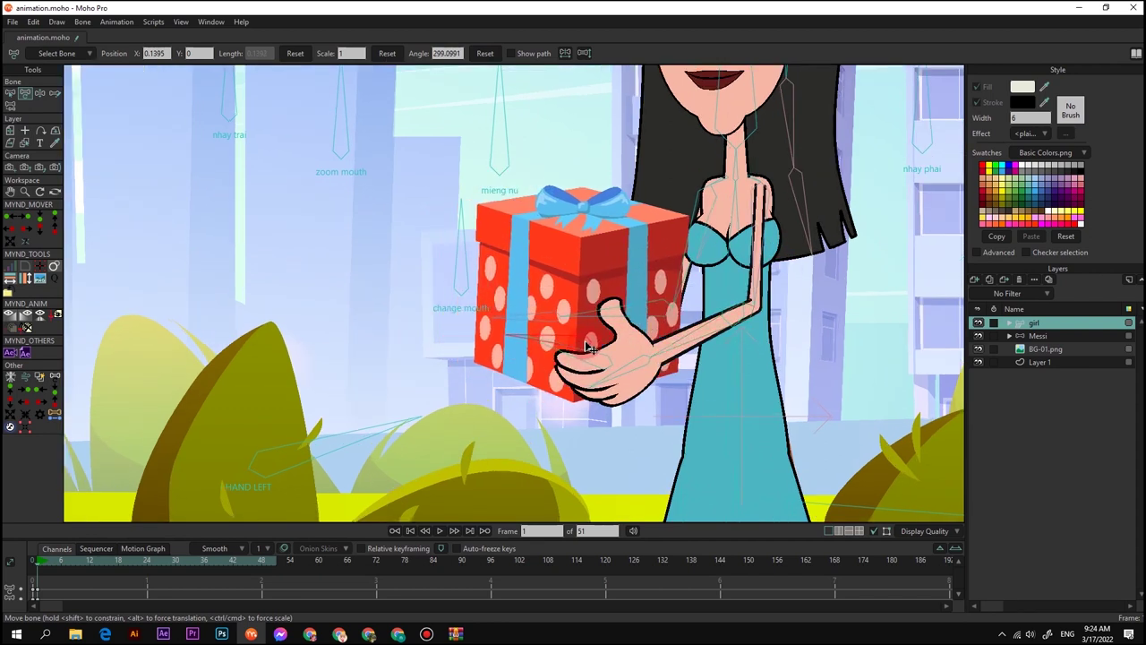
drag(516, 342, 512, 340)
scroll(537, 345, down, 5)
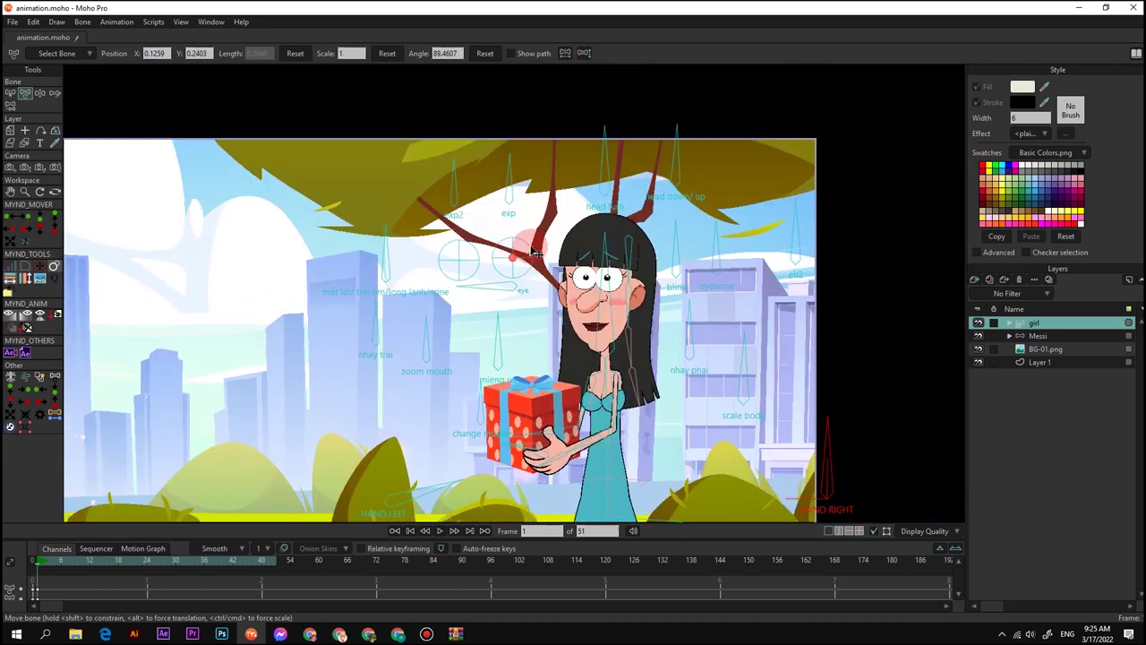
Move the eye control bone so the girl's pupils look in the direction of the gift box
scroll(474, 278, up, 5)
click(602, 300)
drag(591, 311, 573, 312)
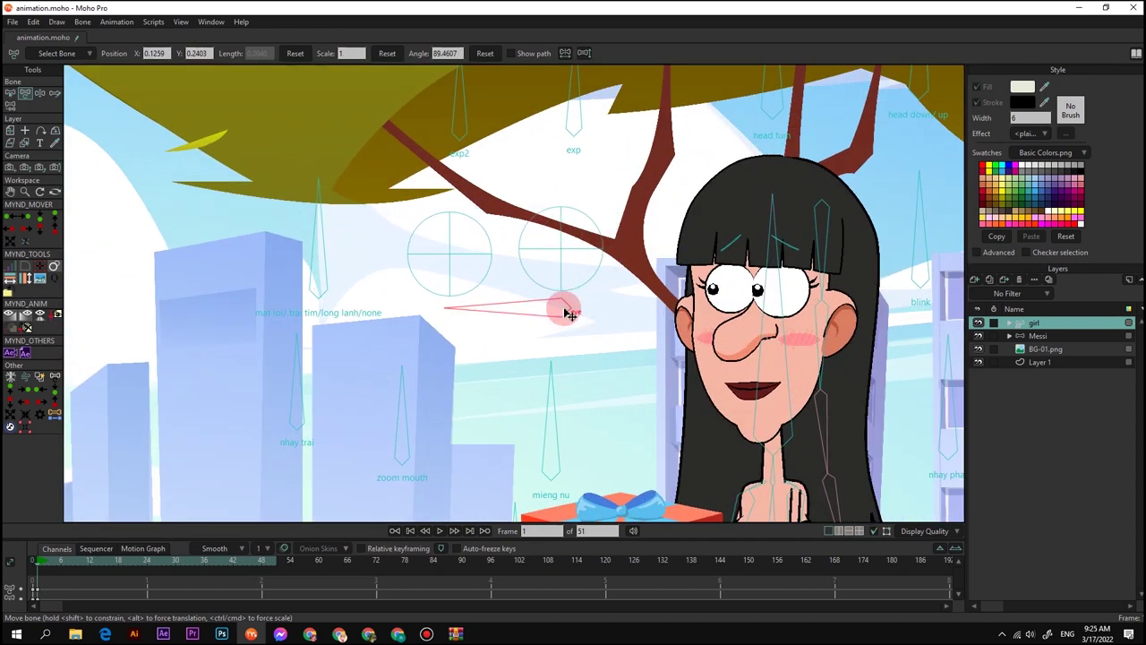
scroll(573, 312, down, 1)
scroll(568, 307, down, 4)
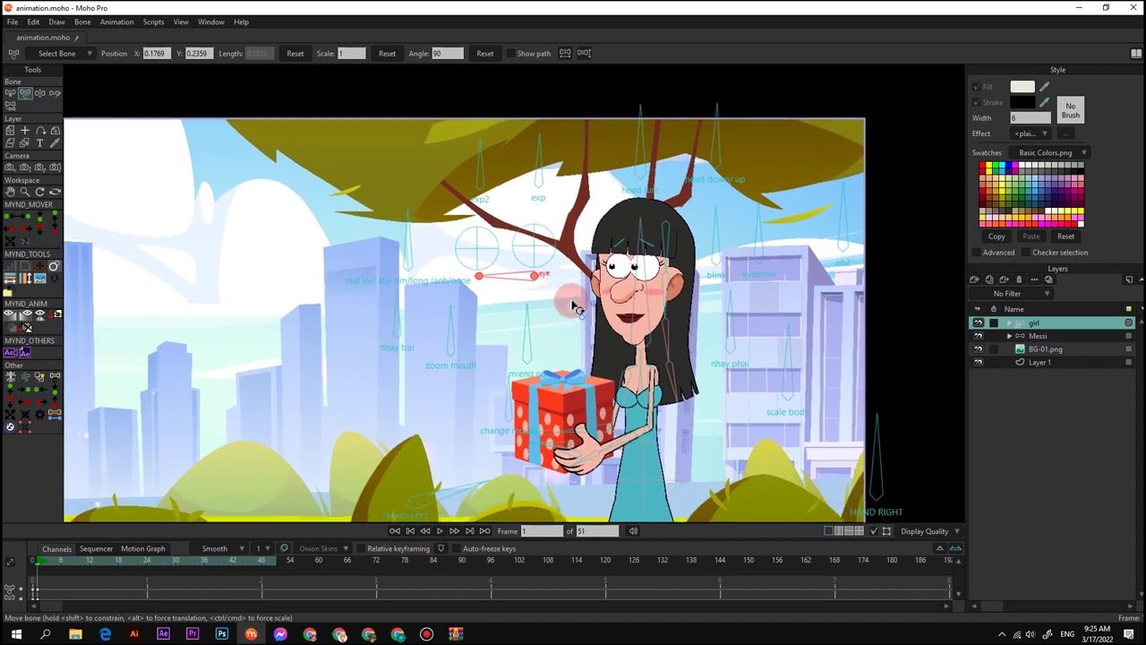
Rotate the mieng nu bone to about 5° to give the girl a smile
scroll(591, 309, up, 5)
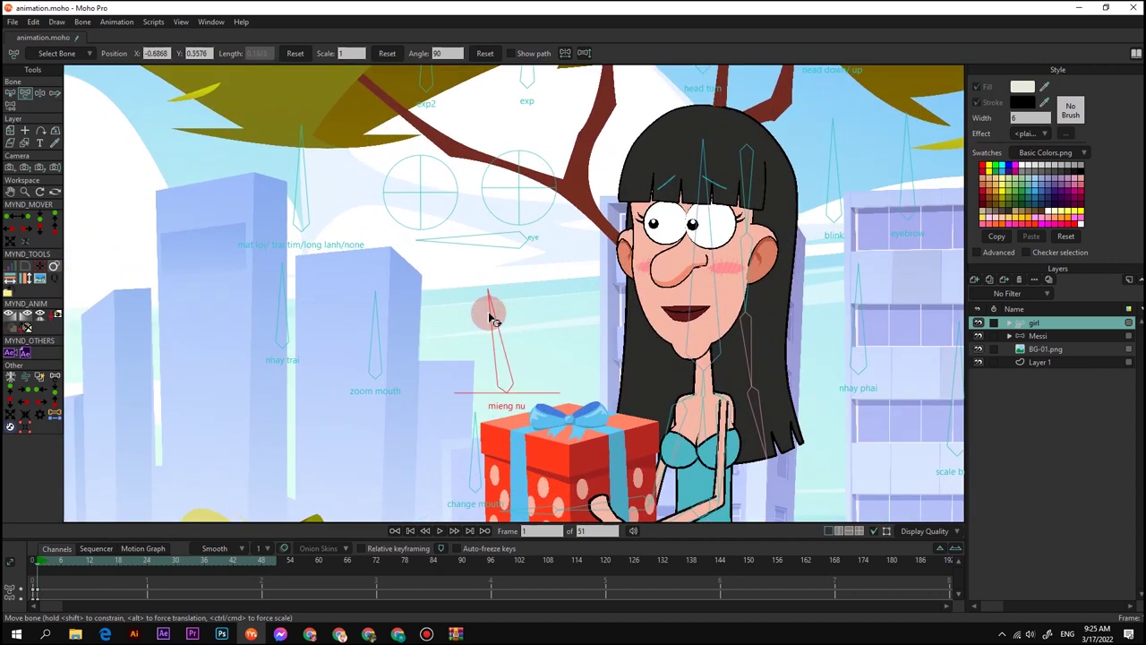
drag(491, 317, 587, 395)
scroll(587, 392, down, 4)
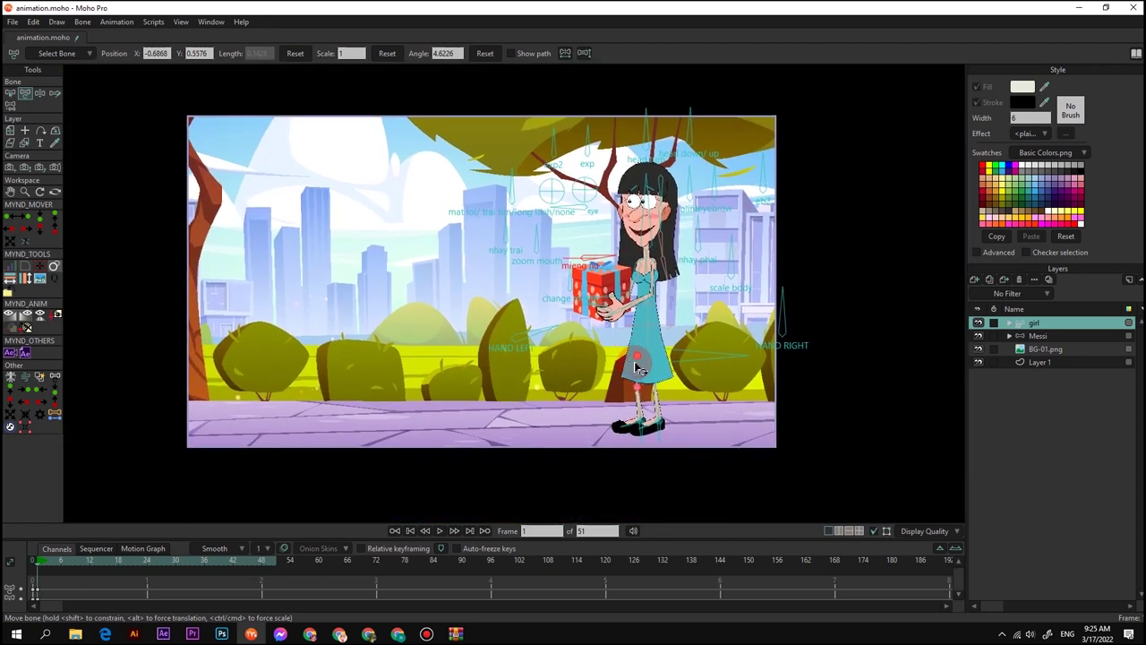
Zoom the camera in and track it to frame the girl's upper body and the gift box
scroll(640, 350, up, 2)
scroll(636, 376, down, 4)
scroll(634, 385, up, 2)
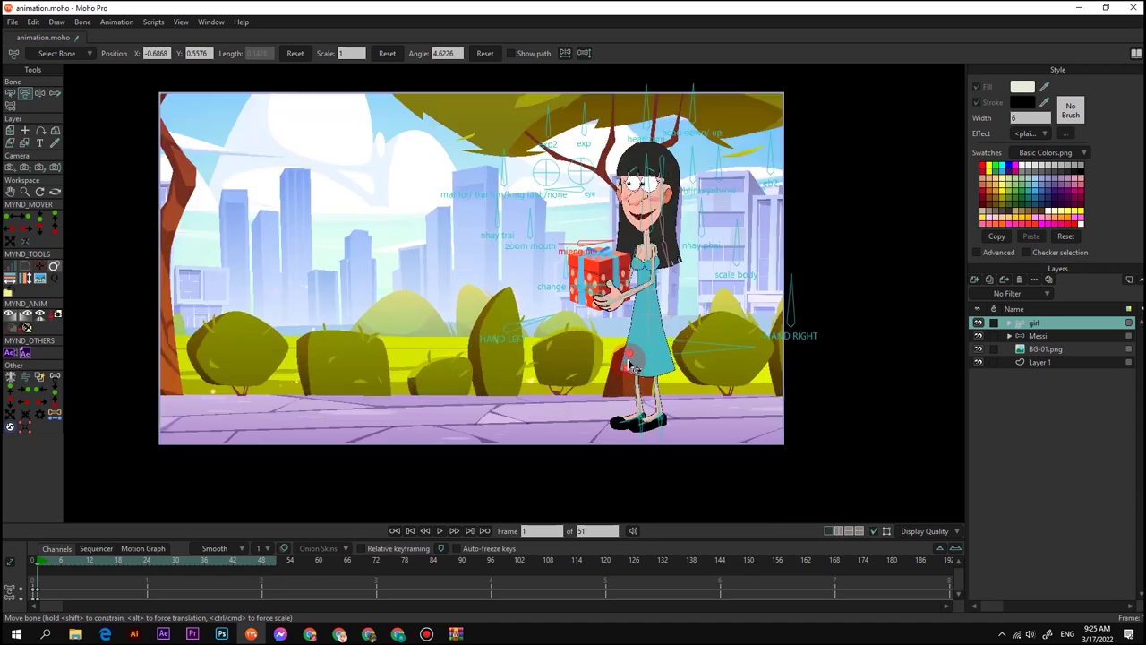
key(4)
scroll(538, 273, down, 2)
key(5)
drag(573, 259, 713, 325)
key(4)
scroll(654, 291, up, 2)
drag(646, 288, 592, 312)
scroll(550, 299, up, 3)
scroll(656, 328, down, 2)
drag(579, 381, 613, 295)
scroll(598, 354, down, 2)
scroll(600, 414, up, 3)
Unmask the area outside the frame and pose the girl's legs in a stride, with the rear foot lifted and its toe bent
key(t)
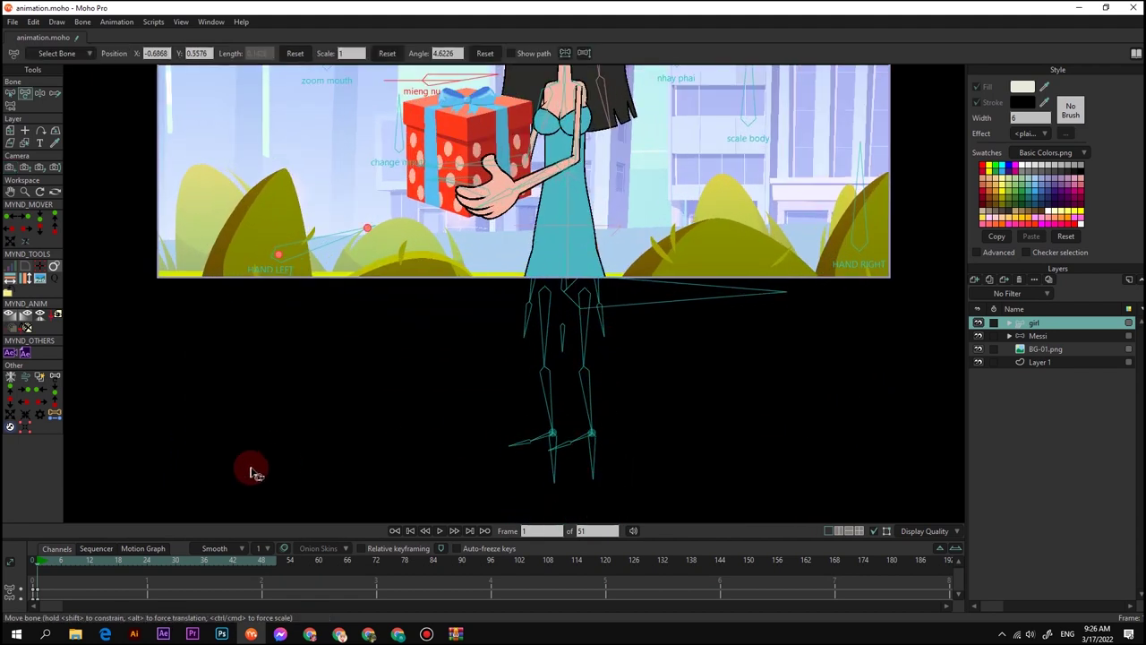
click(534, 372)
key(ctrl+j)
scroll(588, 393, down, 1)
drag(588, 396, 660, 402)
scroll(619, 369, down, 2)
scroll(620, 385, up, 3)
scroll(676, 353, up, 3)
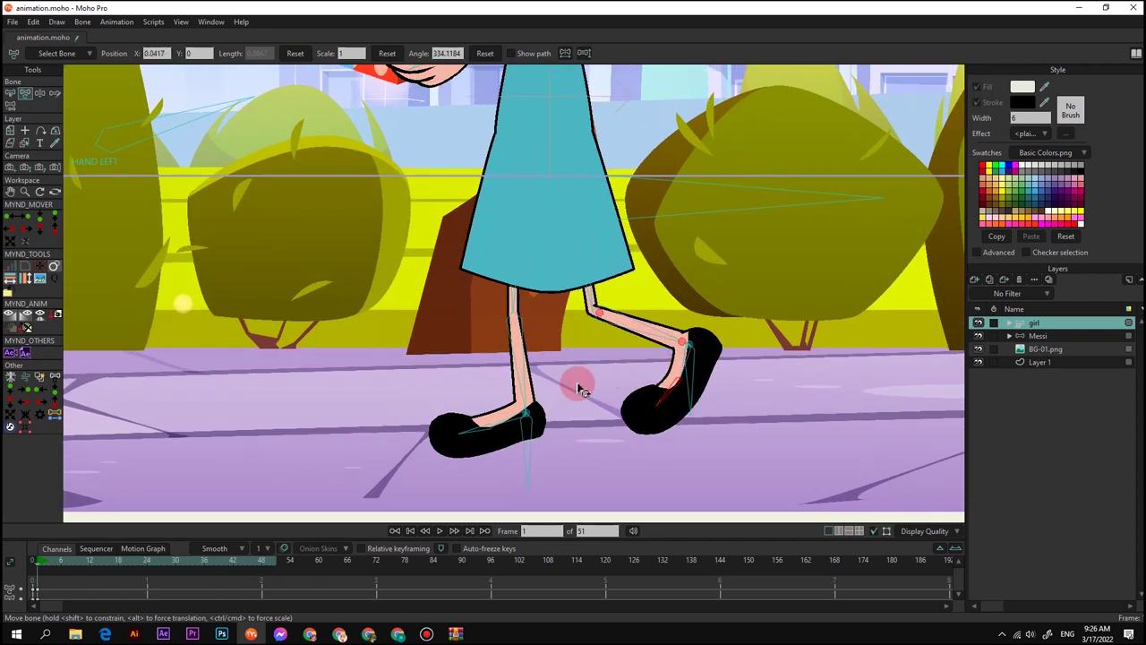
click(525, 419)
drag(522, 426, 427, 414)
At frame 0, bind the toe points of the Layer 15 shoe to the toe bone and its heel points to the foot bone
click(33, 562)
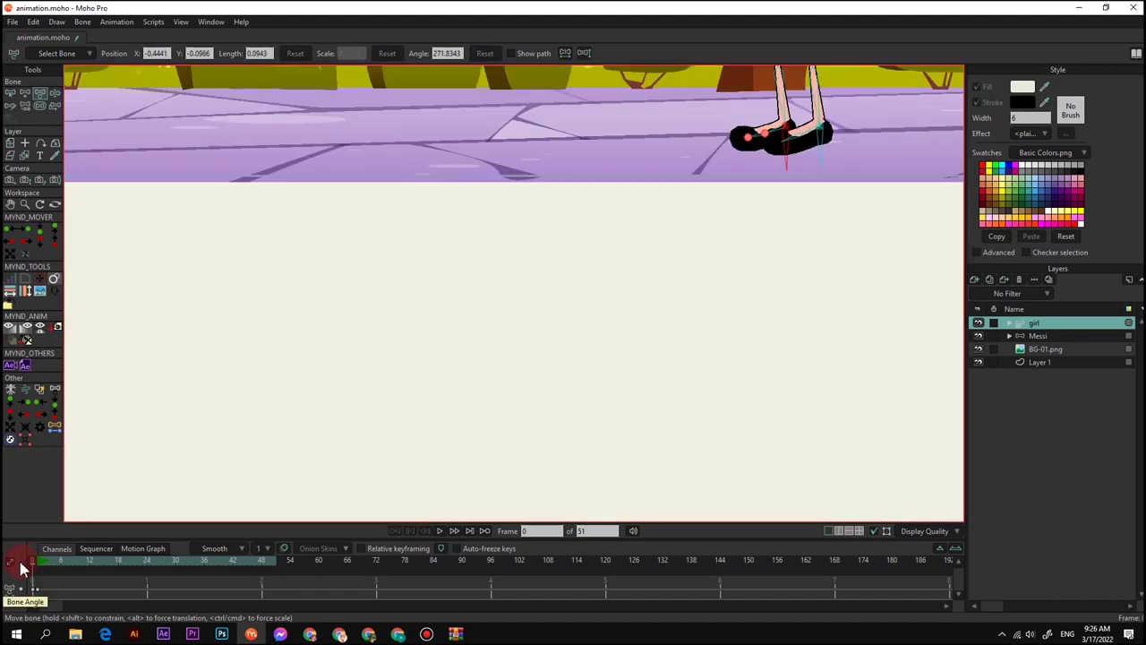
scroll(686, 187, up, 4)
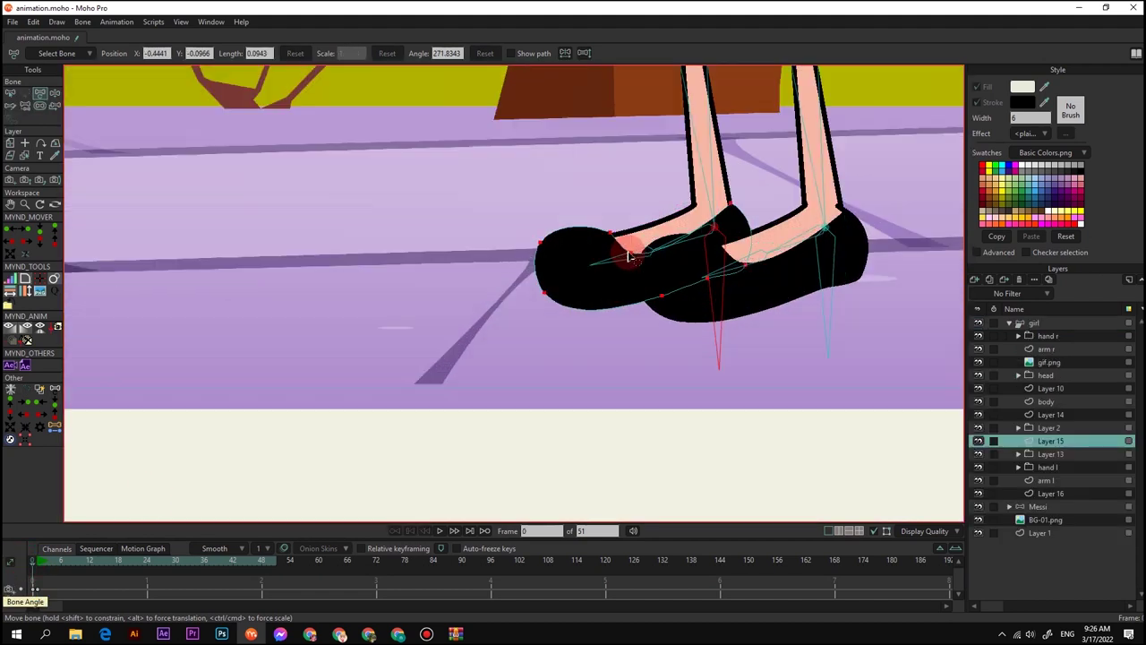
drag(636, 172, 811, 339)
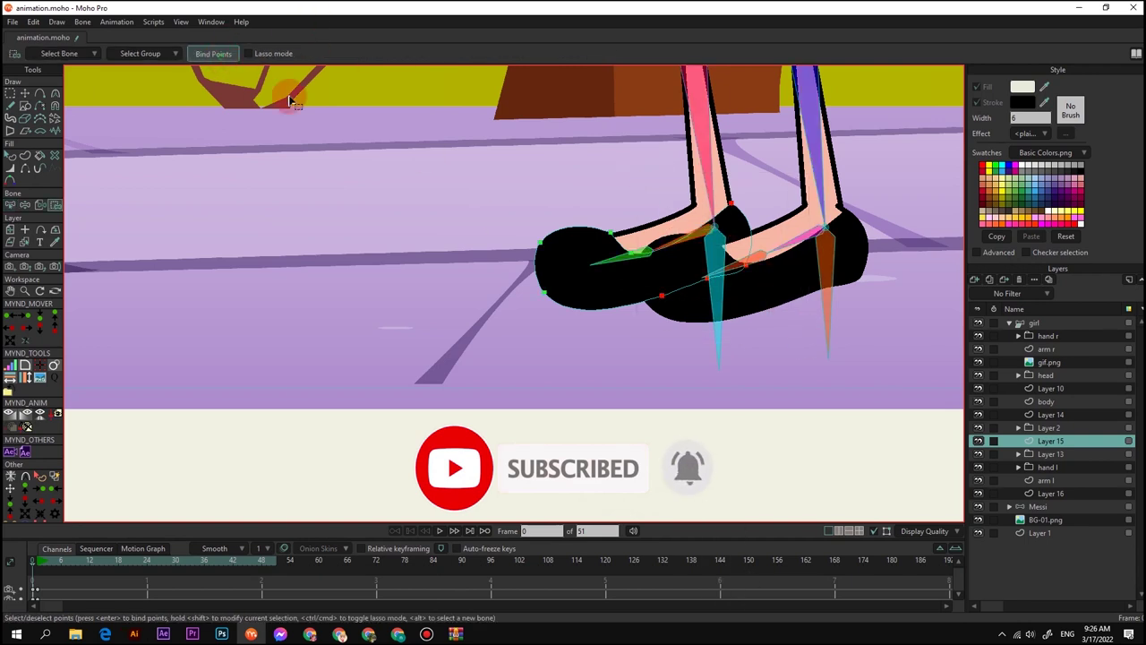
key(b)
click(630, 262)
key(i)
drag(496, 199, 562, 307)
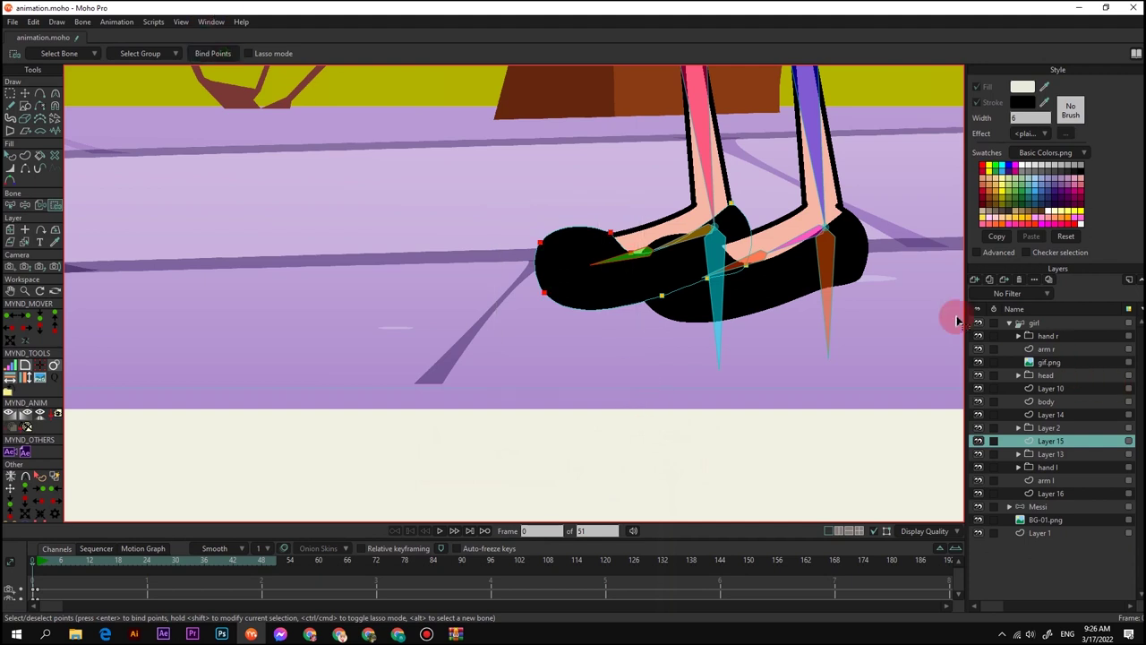
Bind the heel points of the other shoe on Layer 14 to foot bone B21
alt+right_click(776, 281)
key(b)
click(792, 244)
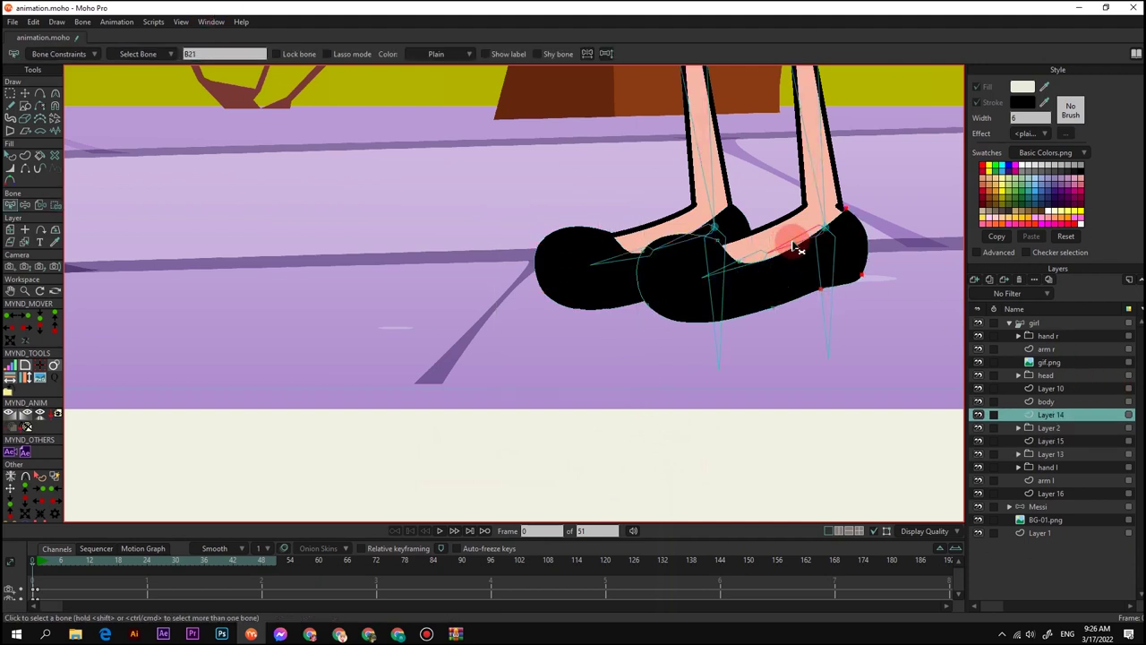
key(i)
On the girl layer at frame 1, rotate the front foot's toe bone to about 342°
click(1039, 323)
click(105, 478)
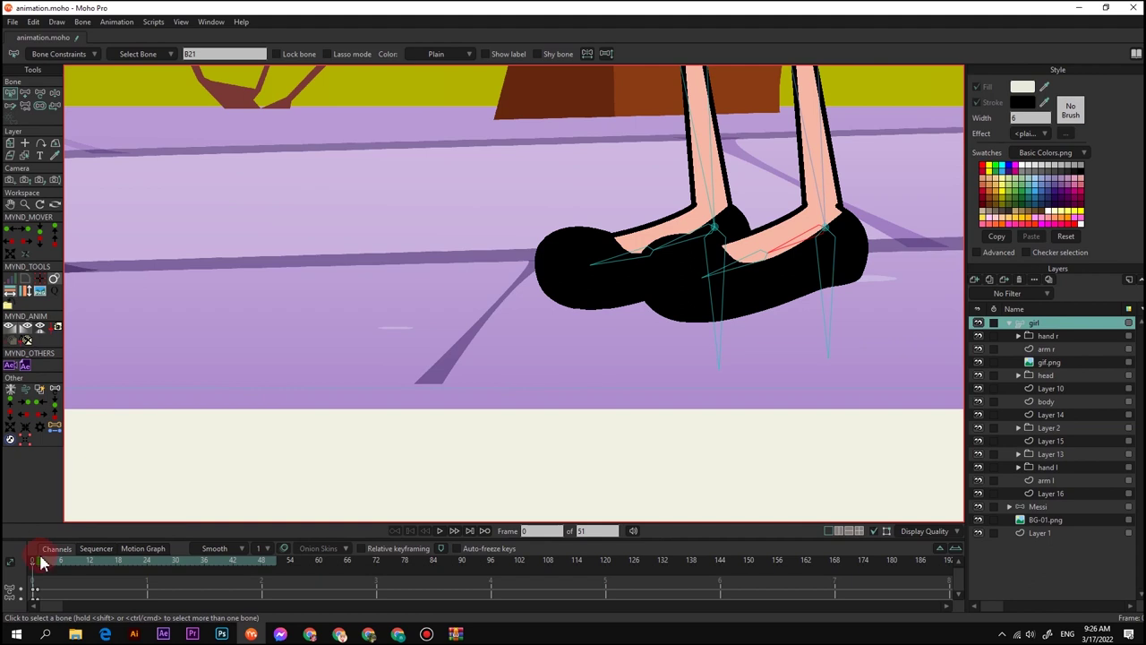
click(39, 561)
scroll(456, 310, down, 10)
drag(407, 368, 519, 320)
scroll(506, 324, up, 3)
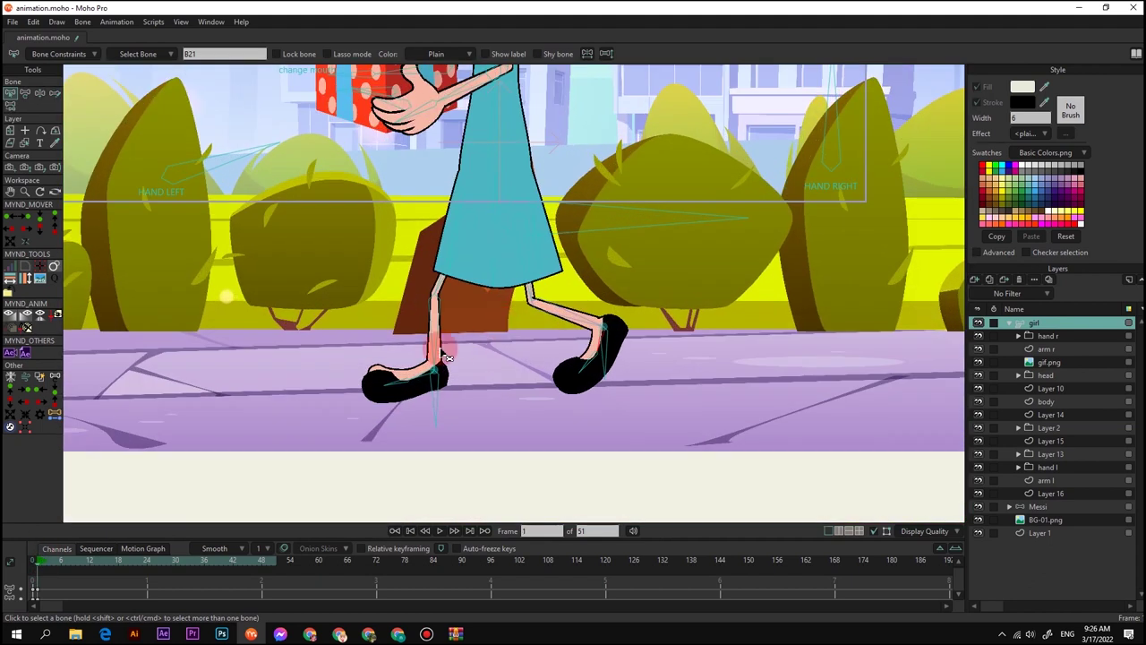
scroll(439, 350, up, 3)
key(t)
click(386, 397)
drag(396, 397, 313, 432)
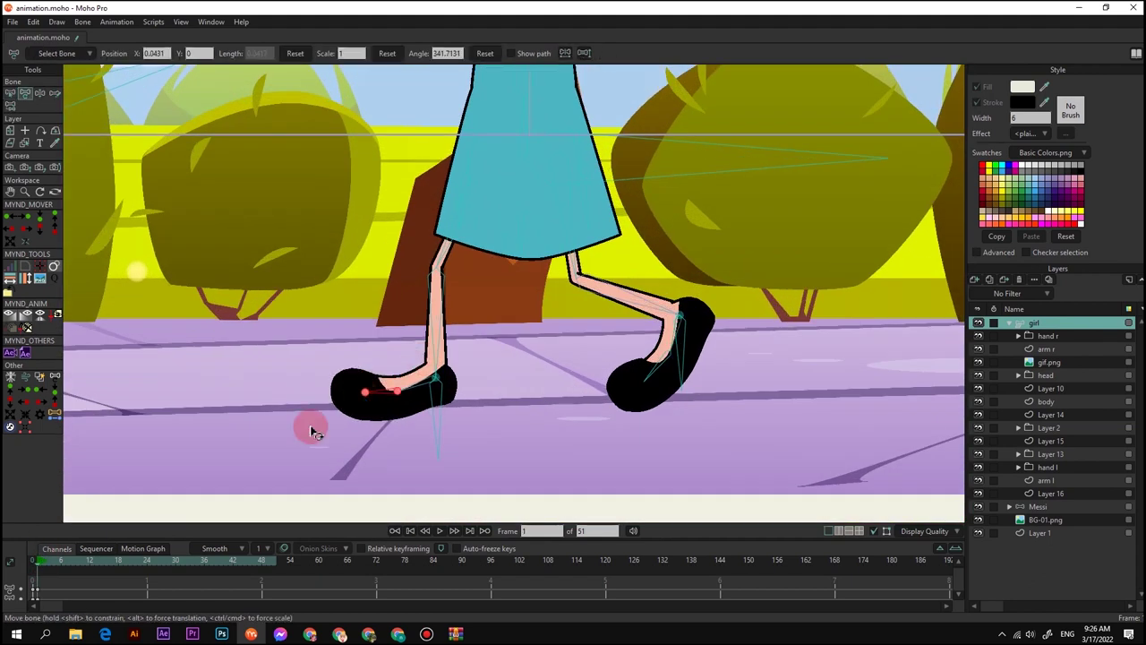
At frame 0, bind the mid-foot points of the bare foot shape on Layer 12 in group Layer 13 to the foot bone
scroll(321, 399, up, 2)
alt+right_click(440, 374)
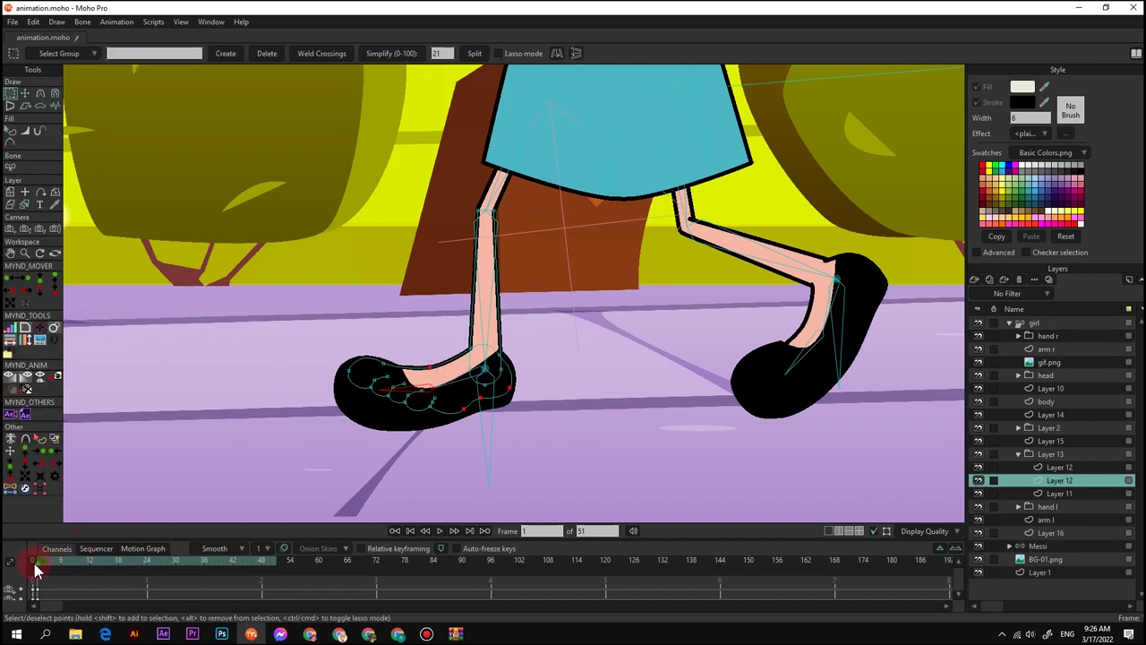
click(34, 562)
scroll(534, 202, down, 5)
drag(561, 177, 557, 223)
scroll(640, 192, up, 6)
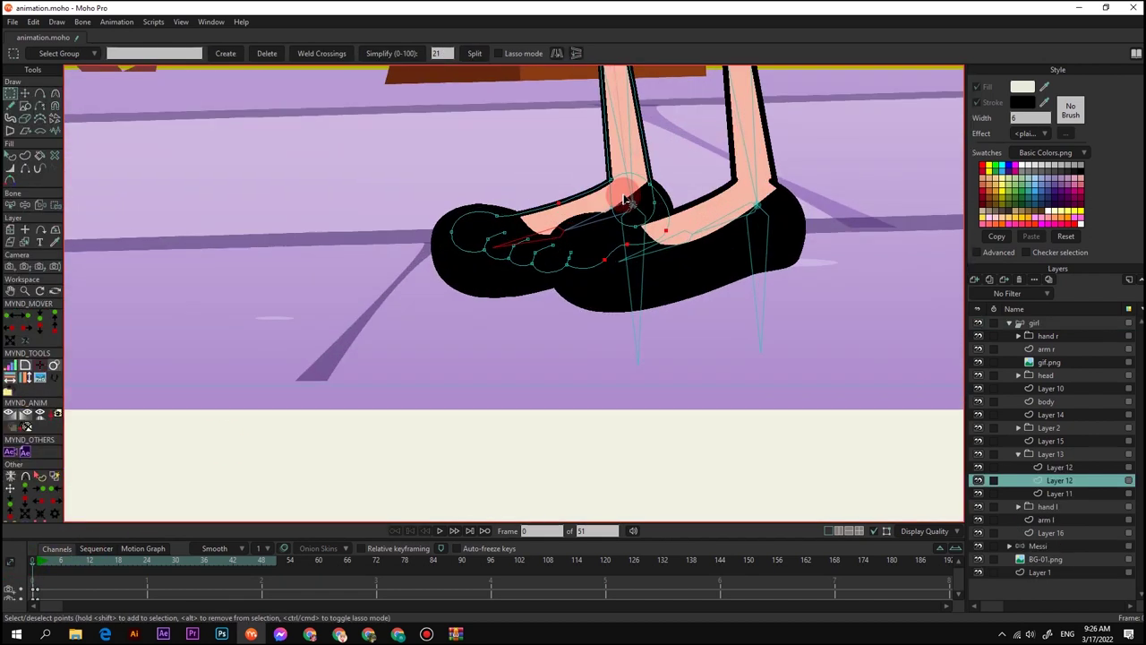
scroll(625, 199, up, 1)
key(b)
click(594, 224)
key(i)
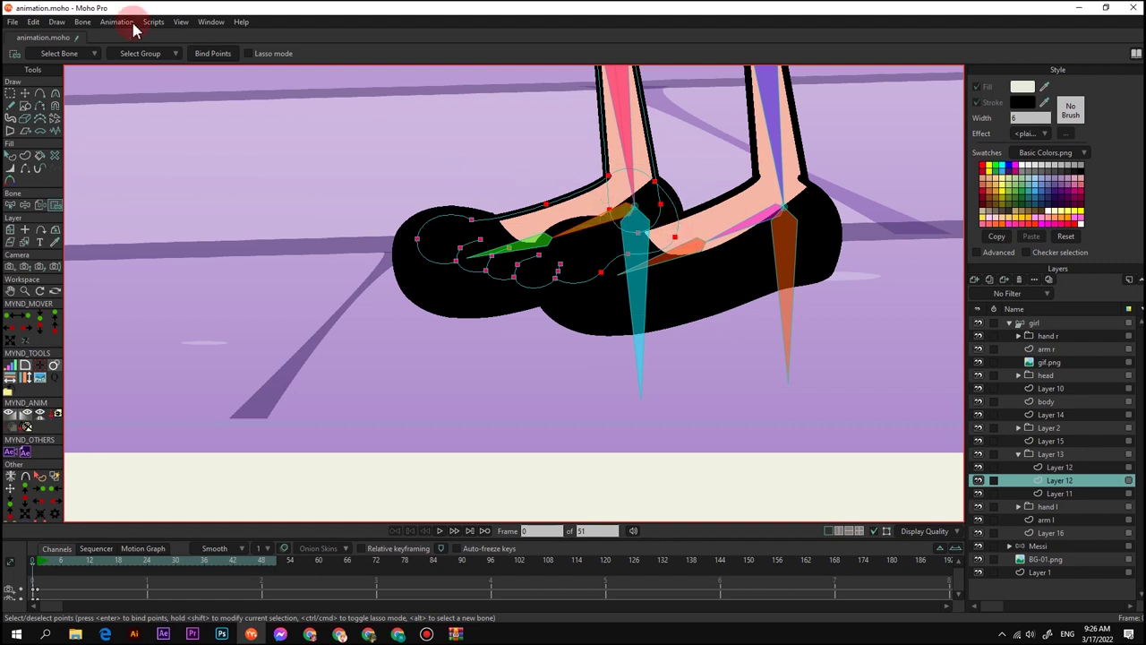
Bind the bare foot's toe points to toe bone B18 and its ankle points to the lower leg bone B16
key(z)
click(508, 252)
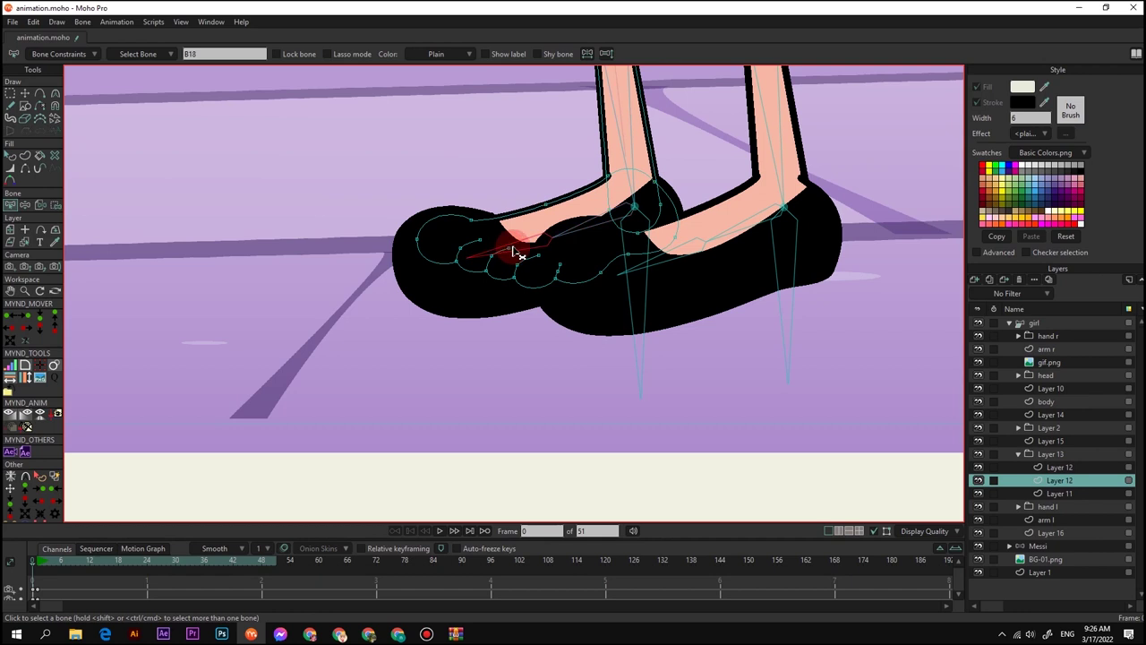
key(i)
drag(394, 188, 544, 297)
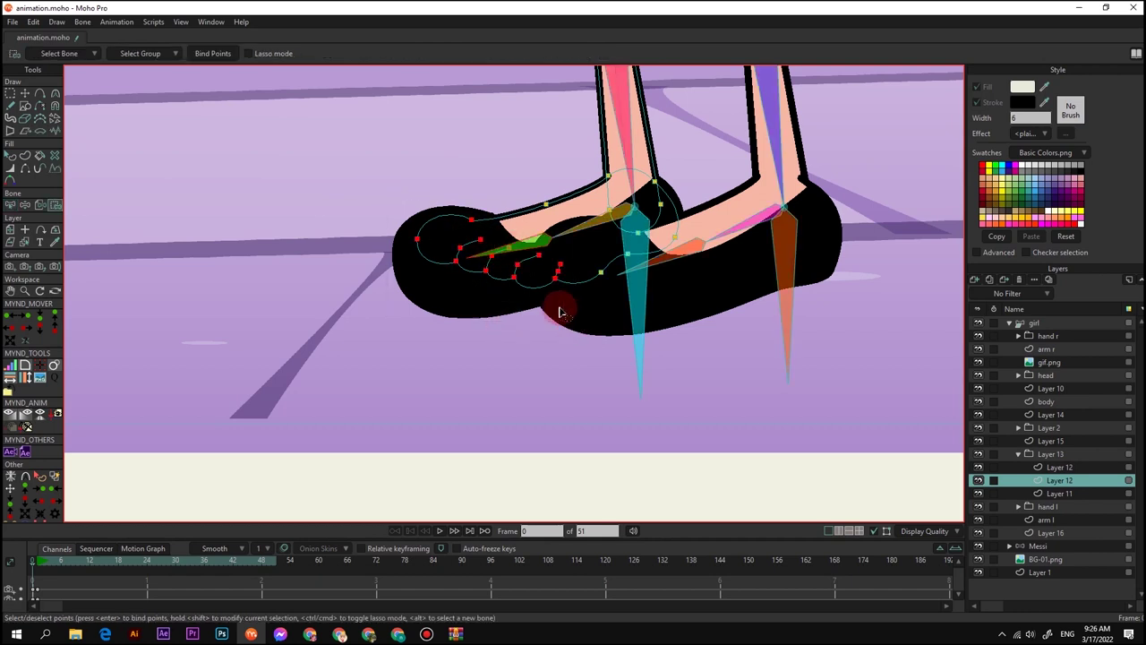
key(z)
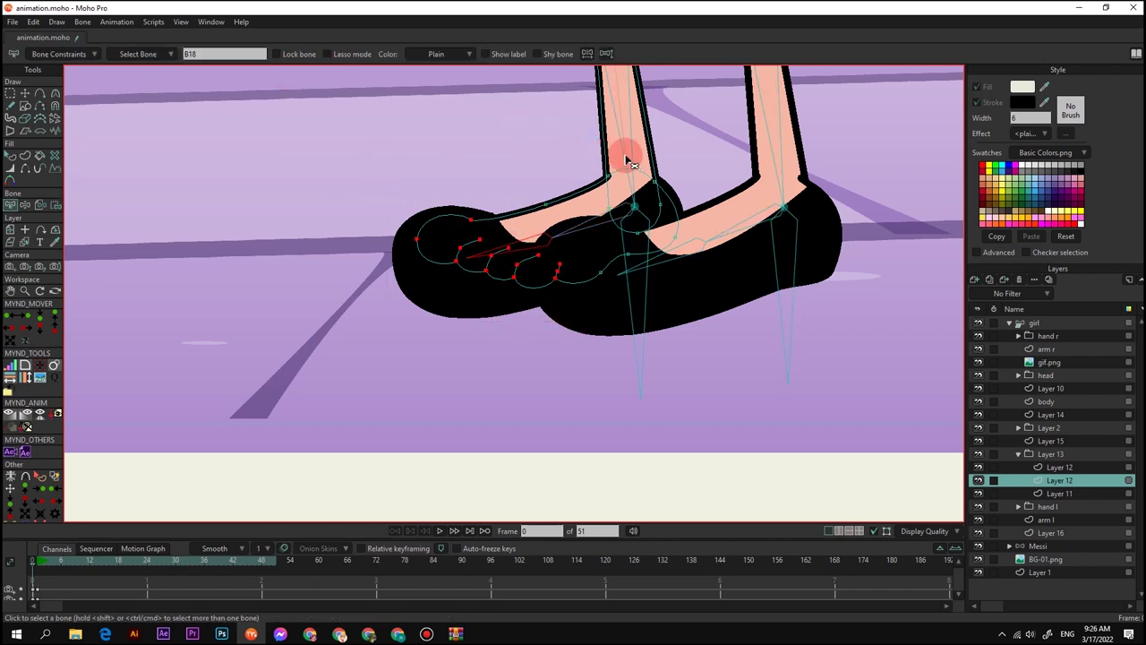
key(i)
click(595, 159)
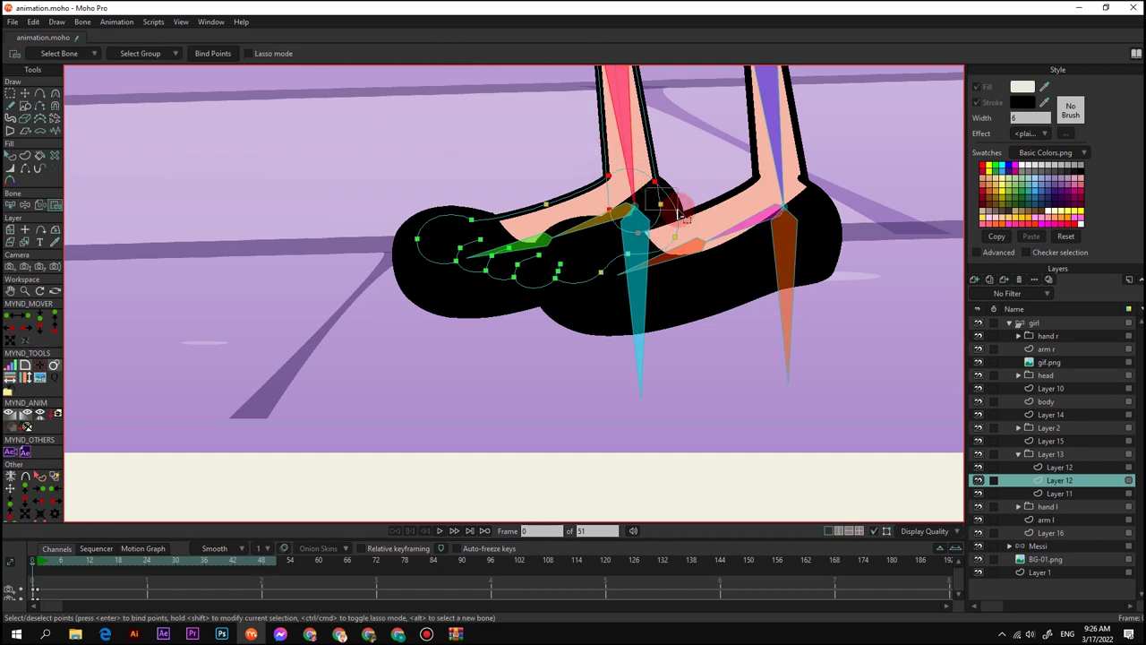
On the girl layer at frame 1, rotate the front lower leg bone to about 292° for the walking pose
click(1046, 325)
click(38, 561)
scroll(406, 292, down, 9)
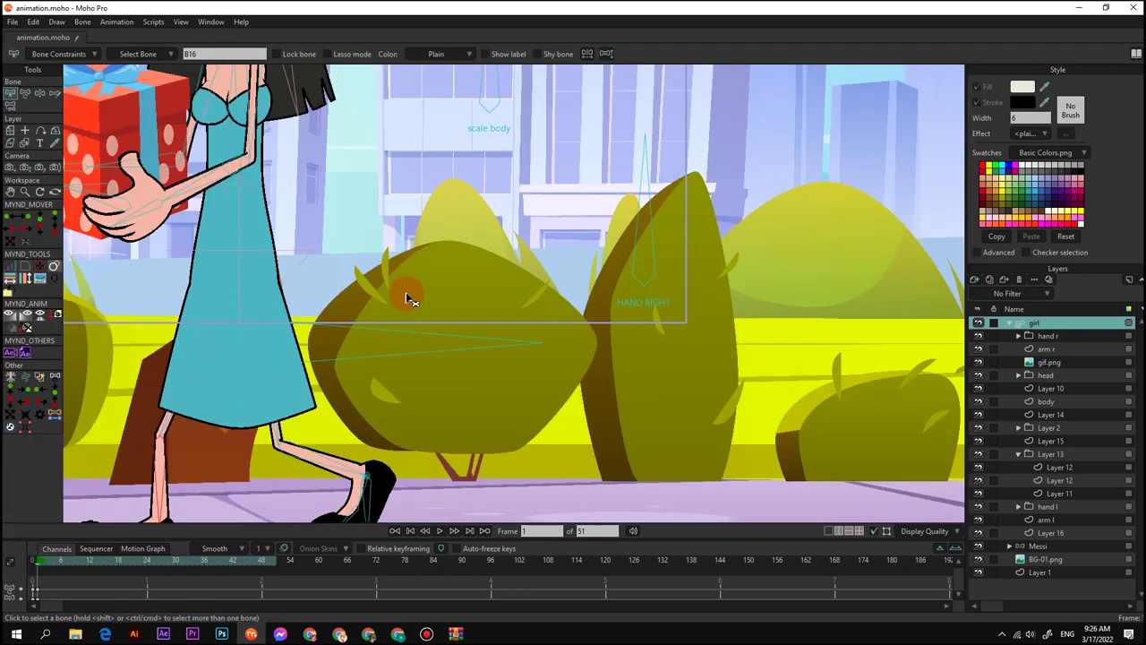
drag(241, 224, 443, 143)
scroll(430, 331, up, 4)
scroll(430, 329, up, 4)
key(t)
drag(549, 332, 582, 343)
scroll(591, 327, down, 4)
scroll(591, 328, up, 4)
scroll(582, 343, down, 5)
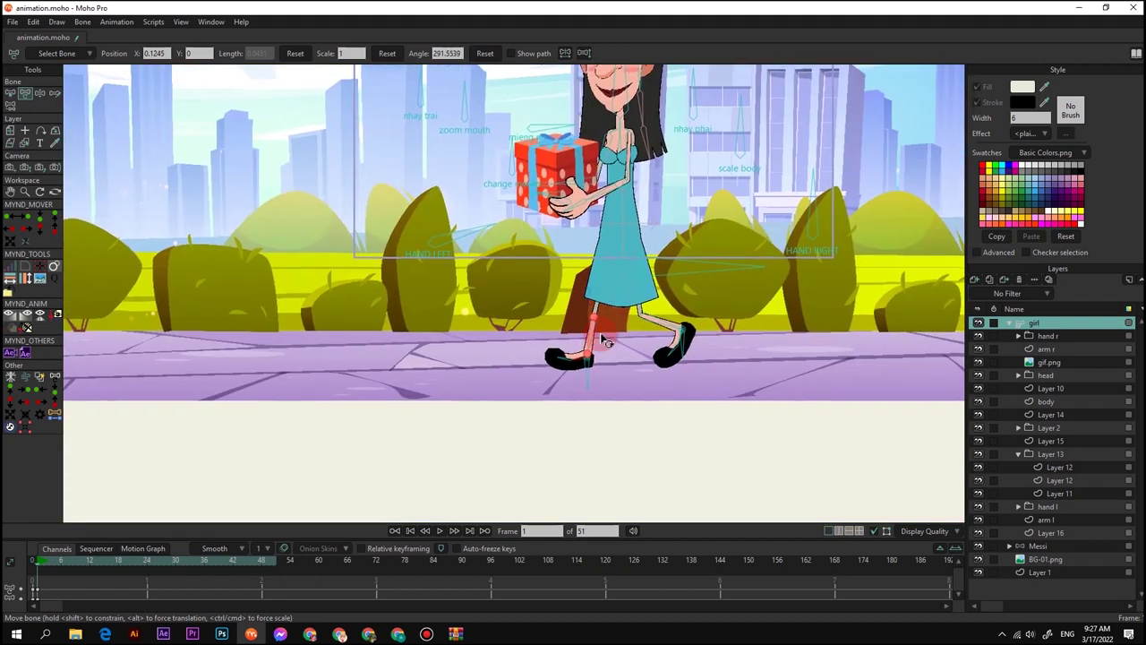
Keyframe the girl's walking stride at frame 12 and repeat the frame 1 pose at frame 24
scroll(611, 327, down, 4)
scroll(585, 408, up, 2)
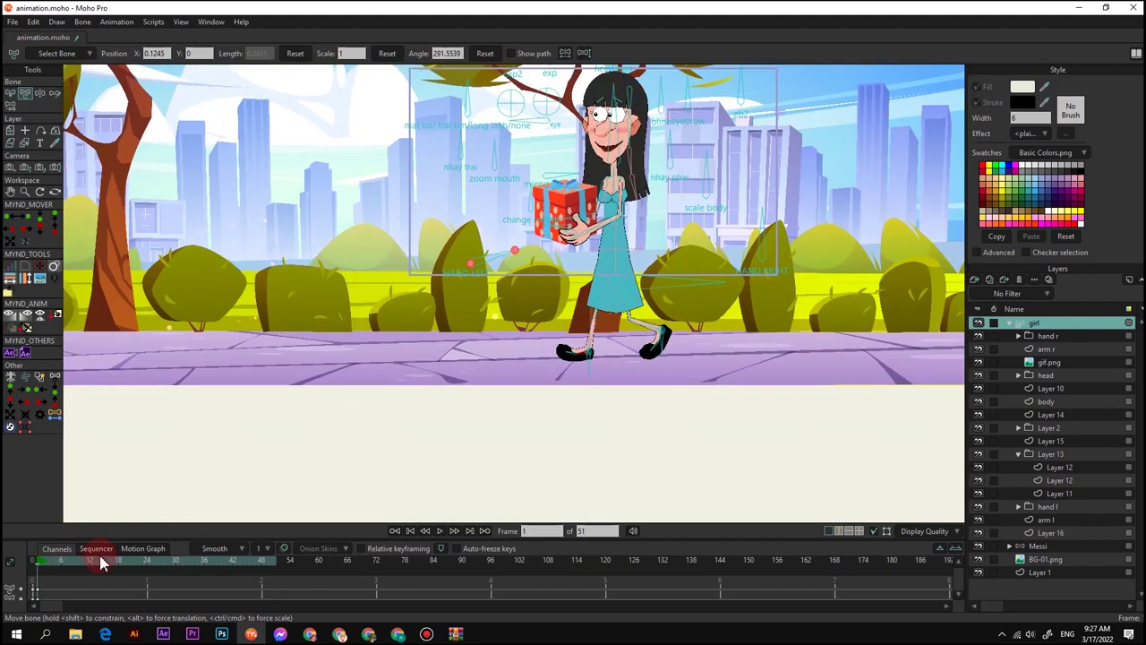
drag(98, 540, 96, 508)
click(91, 531)
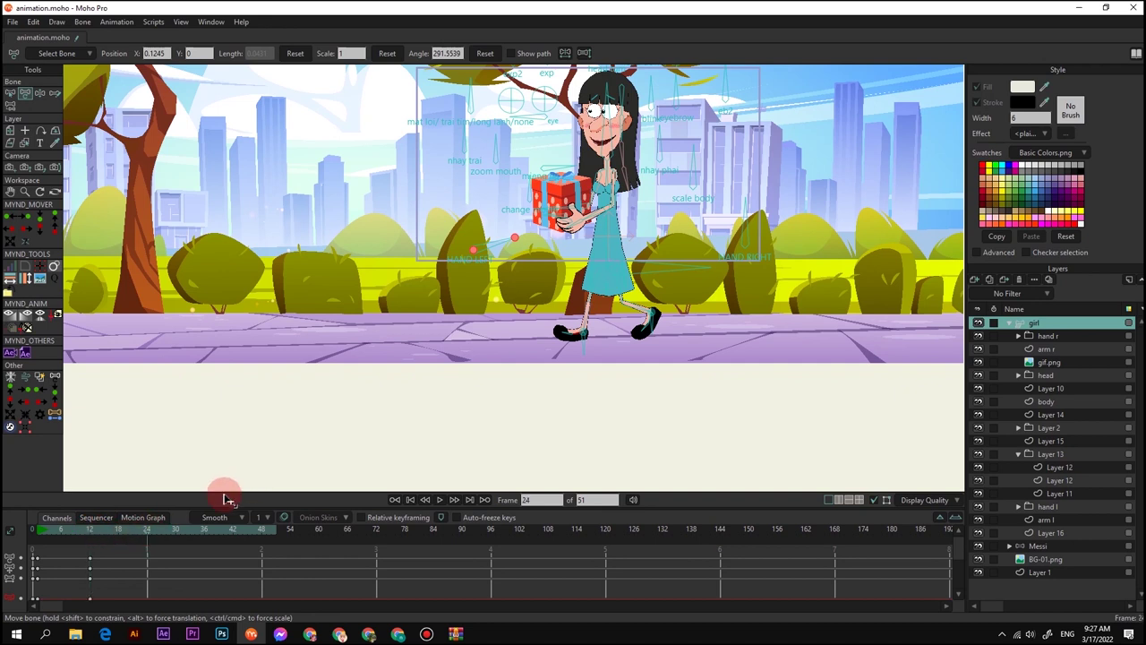
scroll(883, 235, up, 5)
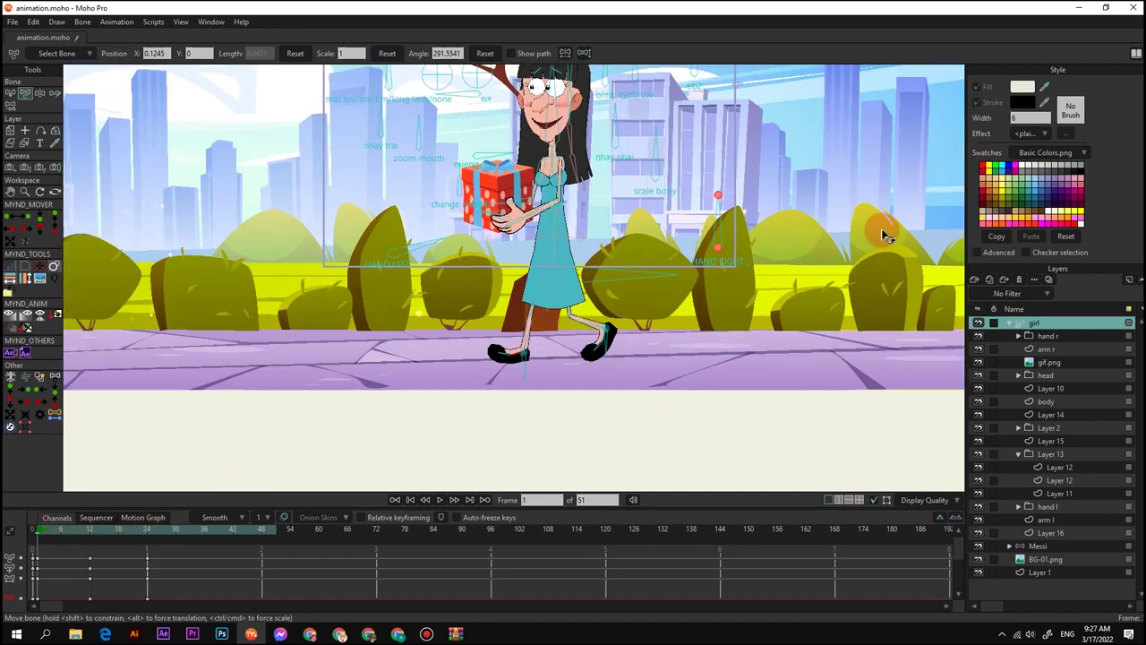
At frame 12, reposition the rear foot's target bone and rotate that foot's toe bone to about 331°
drag(514, 322, 632, 323)
scroll(632, 323, down, 4)
scroll(629, 349, up, 3)
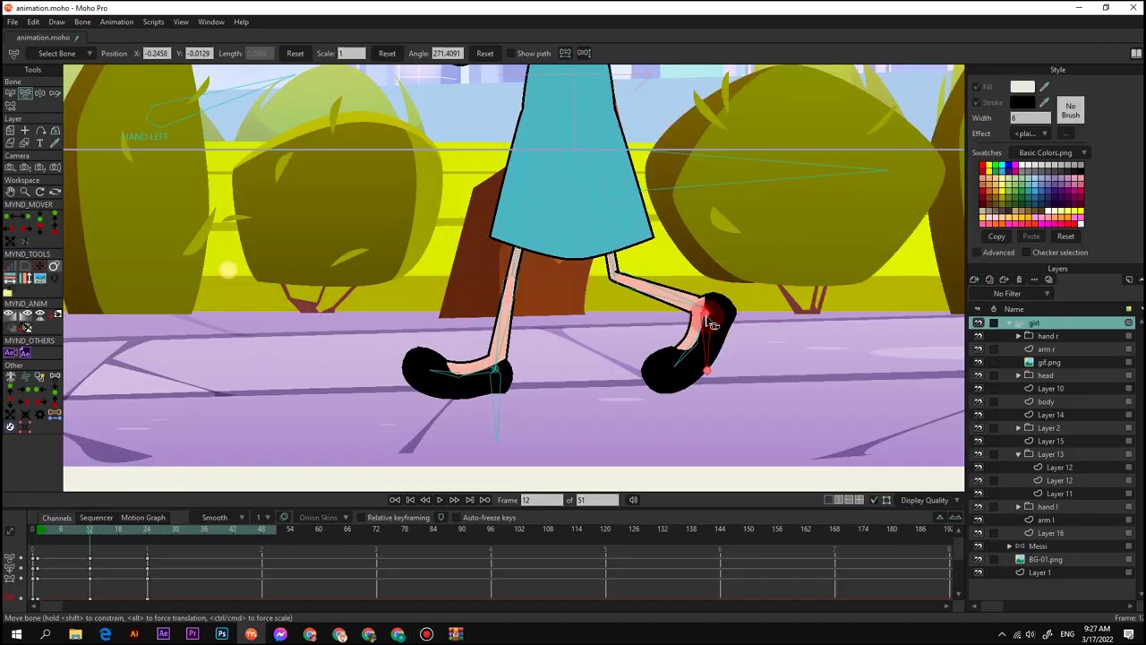
drag(710, 324, 752, 366)
scroll(478, 385, up, 2)
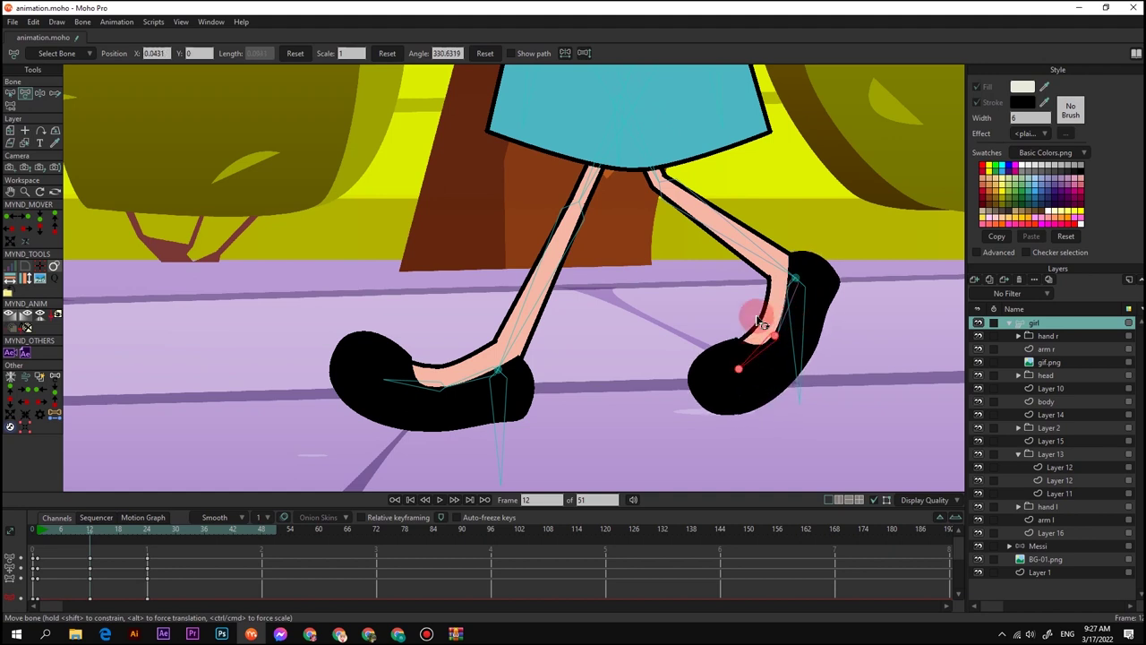
At frame 12, place the front foot's target bone at about X -0.4538, Y -0.1054
scroll(706, 344, down, 4)
scroll(704, 343, up, 2)
drag(614, 387, 664, 376)
scroll(664, 374, down, 3)
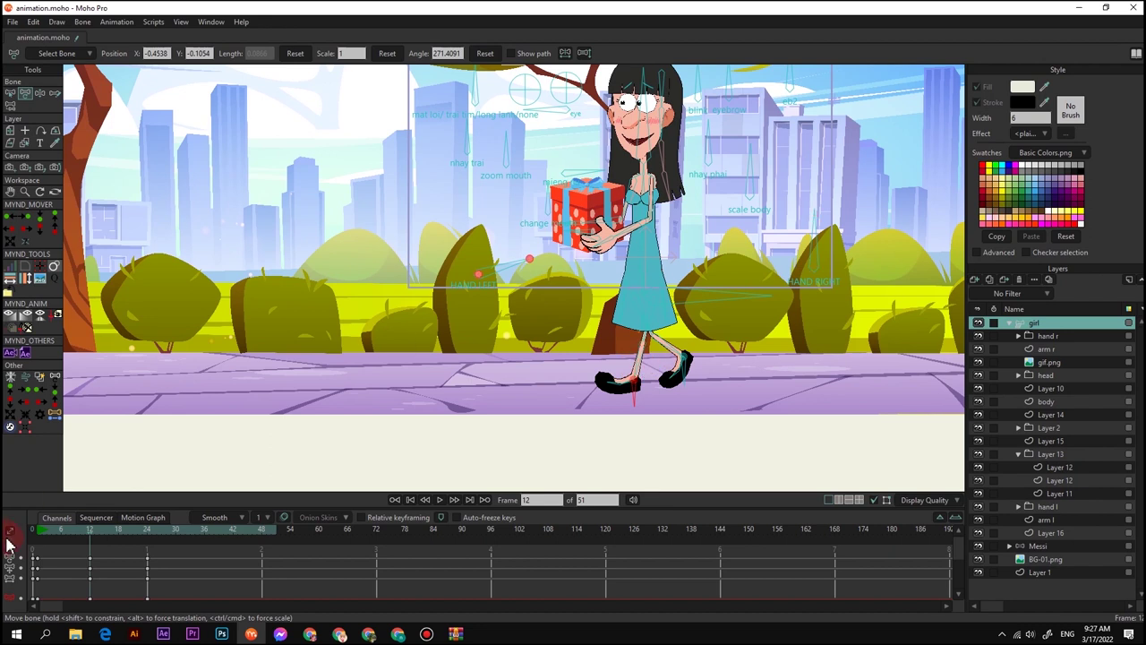
At frame 1, rotate the rear foot's target bone to about 324° so the heel tilts up
mouse_move(39, 533)
mouse_down()
mouse_move(118, 550)
mouse_move(43, 551)
mouse_up()
scroll(555, 386, up, 2)
drag(641, 331, 625, 299)
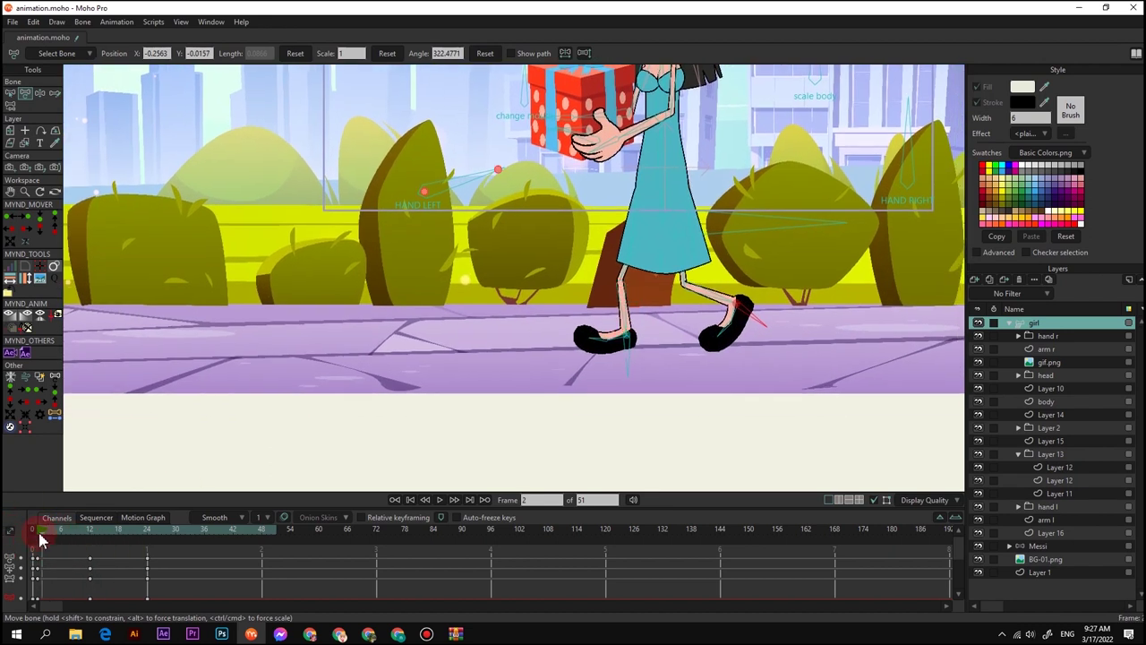
click(38, 529)
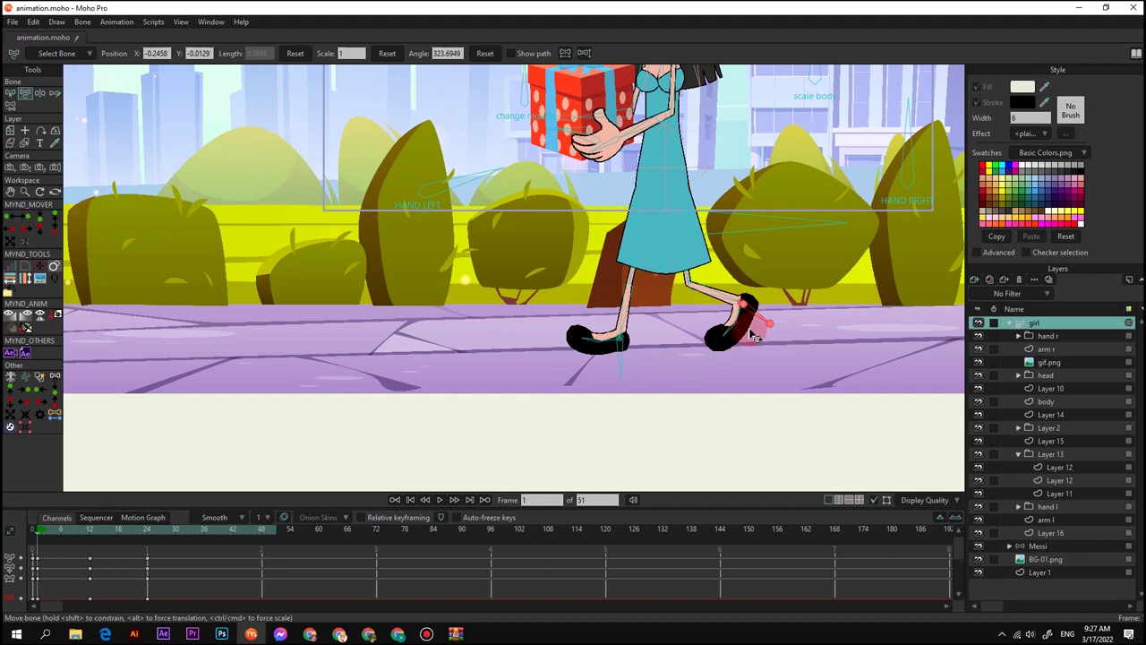
At frame 6, lift the swinging foot's target bone to about X -0.3857, Y 0.0229
click(60, 537)
scroll(725, 322, up, 1)
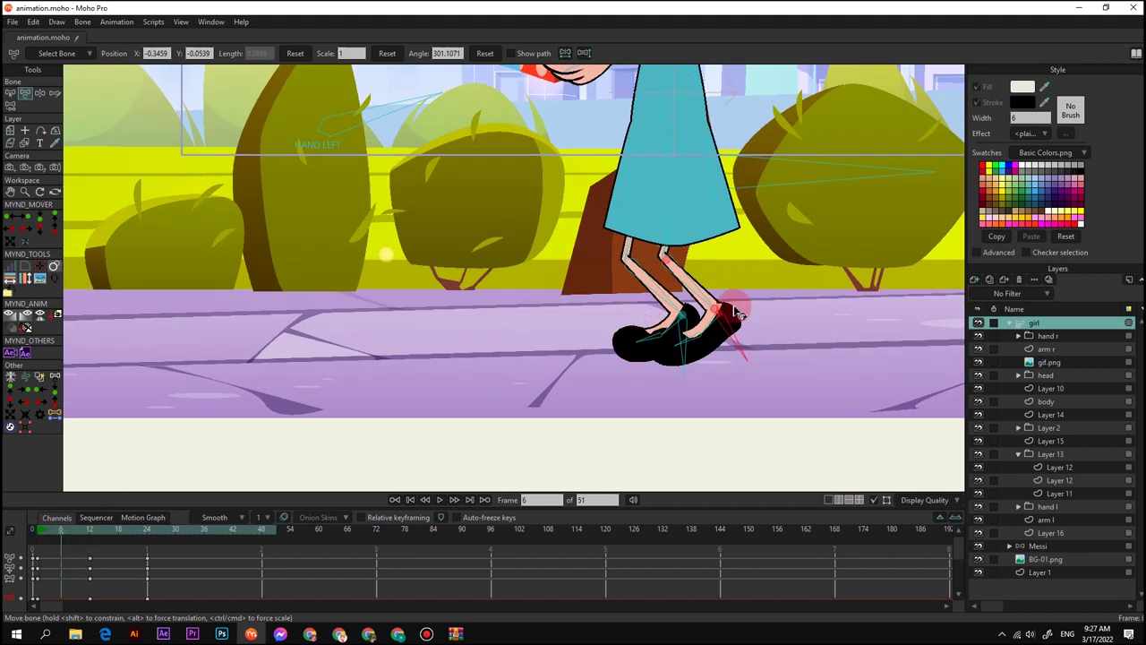
drag(730, 313, 698, 267)
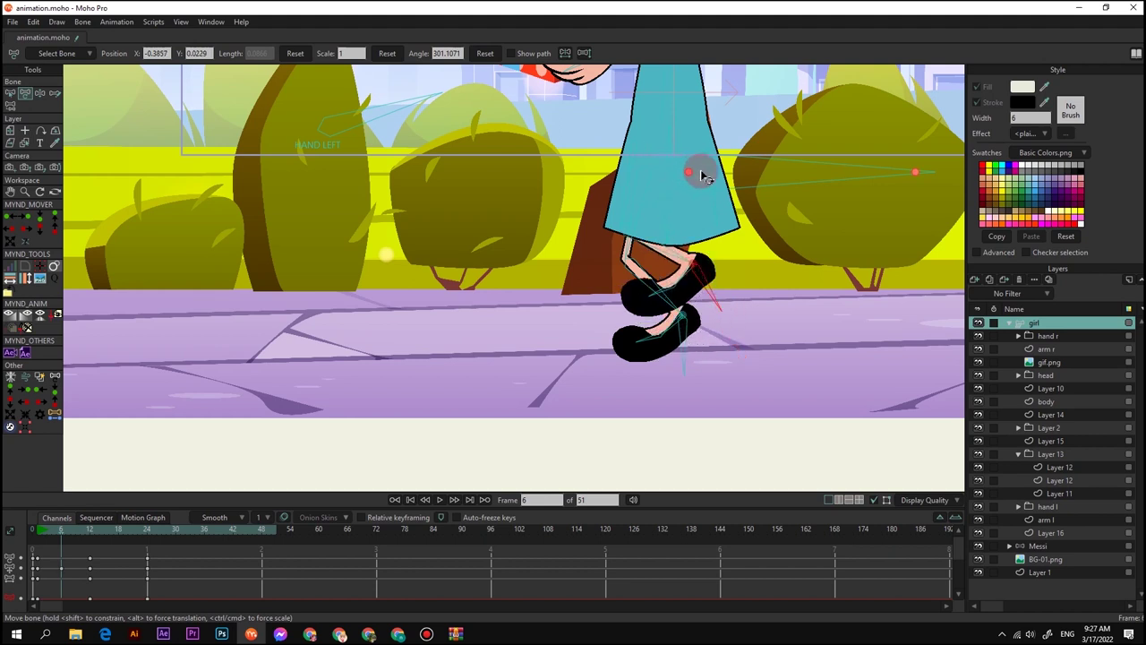
At frame 6, raise the girl's main body bone to about X -0.4281, Y 0.2046
key(z)
drag(732, 177, 729, 150)
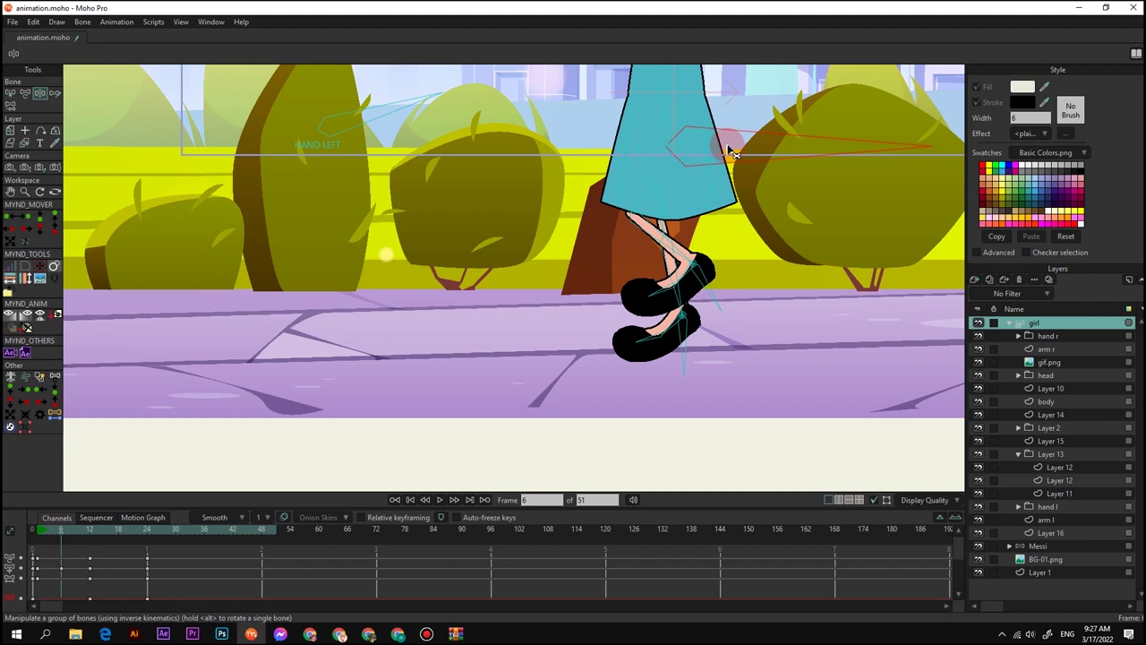
scroll(729, 149, down, 2)
scroll(693, 262, up, 3)
At frame 6, rotate the lifted foot's bone to about 309° so the foot points downward
key(t)
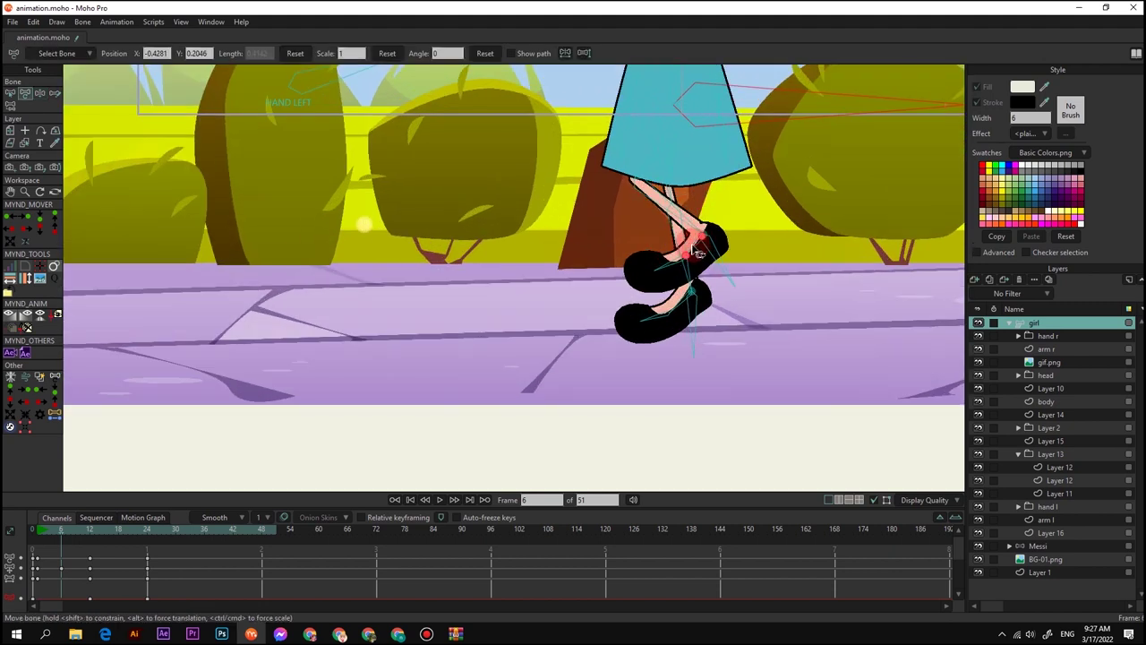
drag(695, 249, 676, 285)
scroll(673, 285, down, 3)
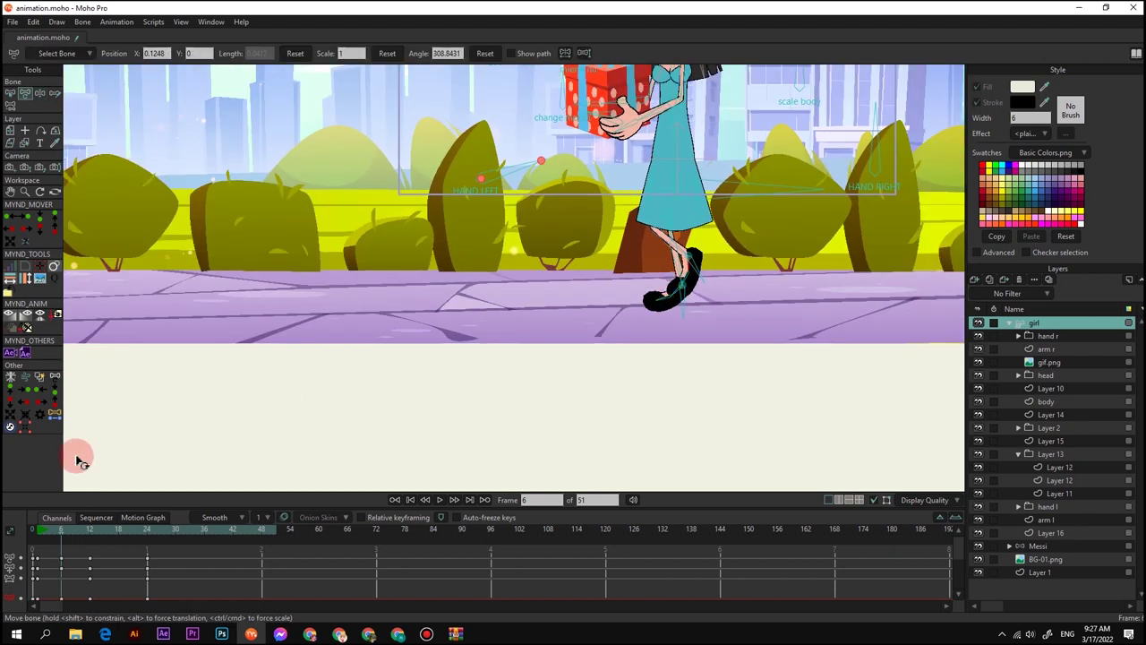
scroll(97, 532, down, 1)
Copy the main body bone's raised key from frame 6 to frame 18
click(744, 184)
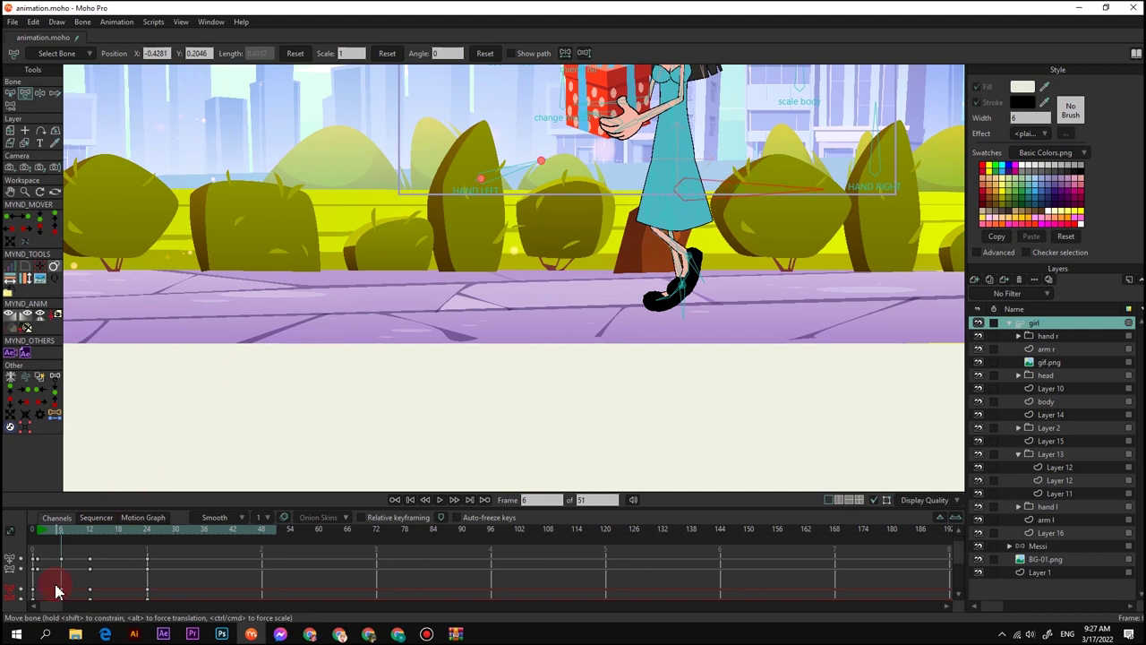
scroll(56, 586, down, 1)
mouse_move(47, 570)
mouse_down()
mouse_move(72, 591)
mouse_move(55, 584)
mouse_up()
click(121, 536)
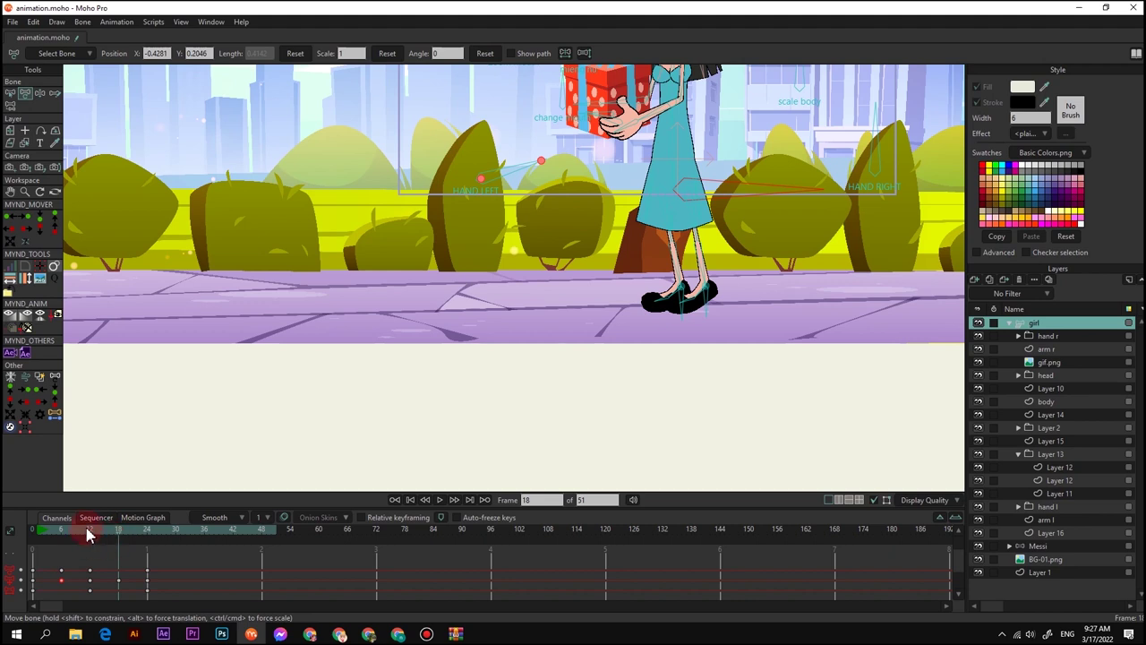
At frame 12, tilt the rear foot's target bone so its heel lifts
click(88, 535)
scroll(743, 287, up, 3)
click(738, 318)
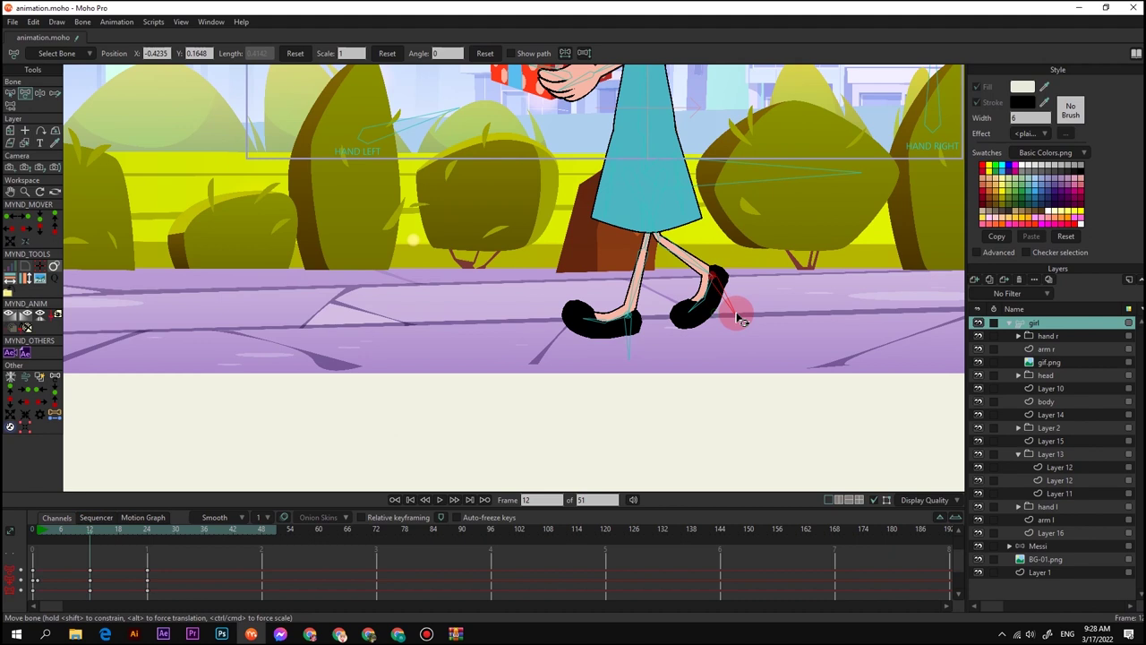
click(82, 574)
At frame 18, raise the swinging foot's target bone above the ground and angle its foot bone to about 292°
click(118, 535)
scroll(583, 332, up, 3)
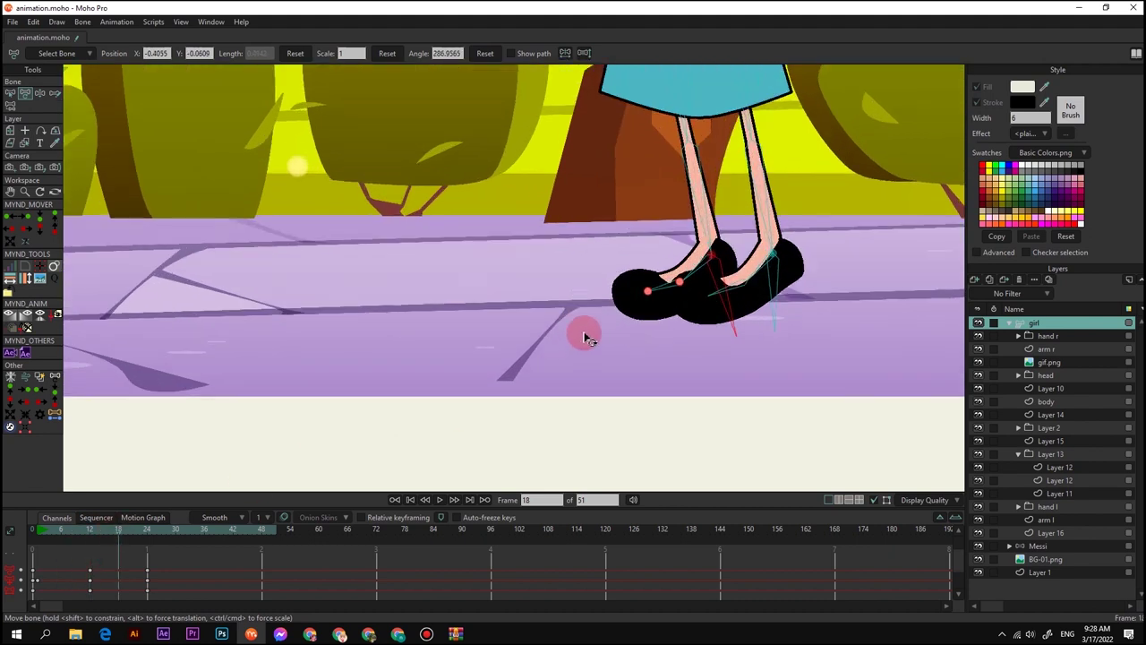
click(717, 265)
drag(717, 265, 701, 221)
scroll(695, 224, down, 6)
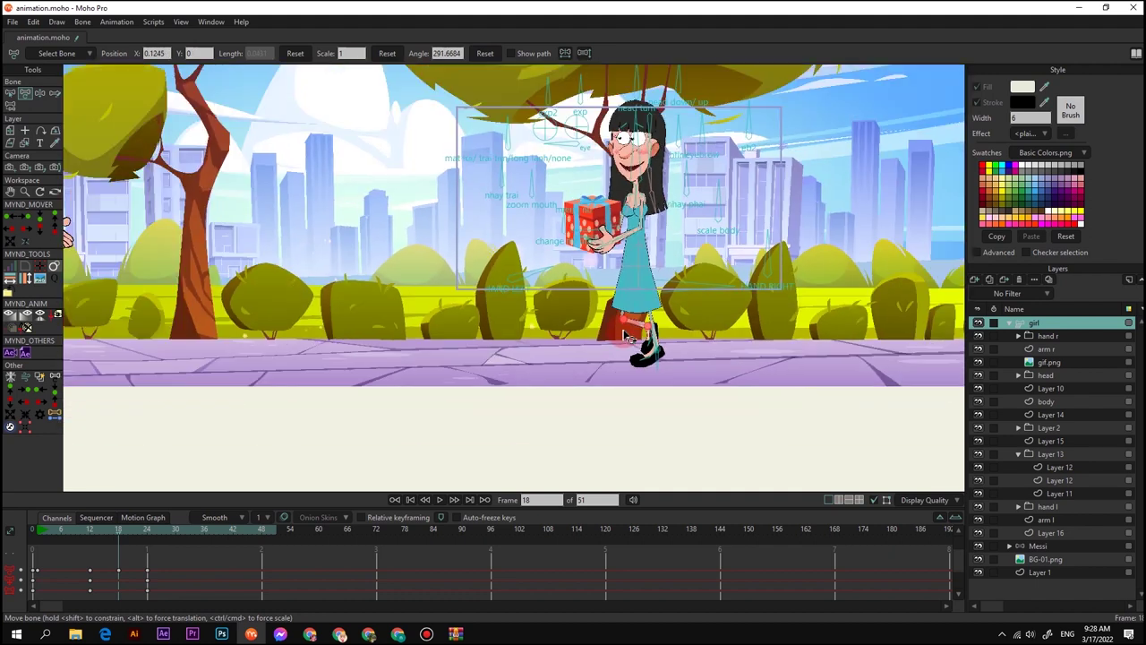
scroll(632, 339, up, 2)
click(515, 266)
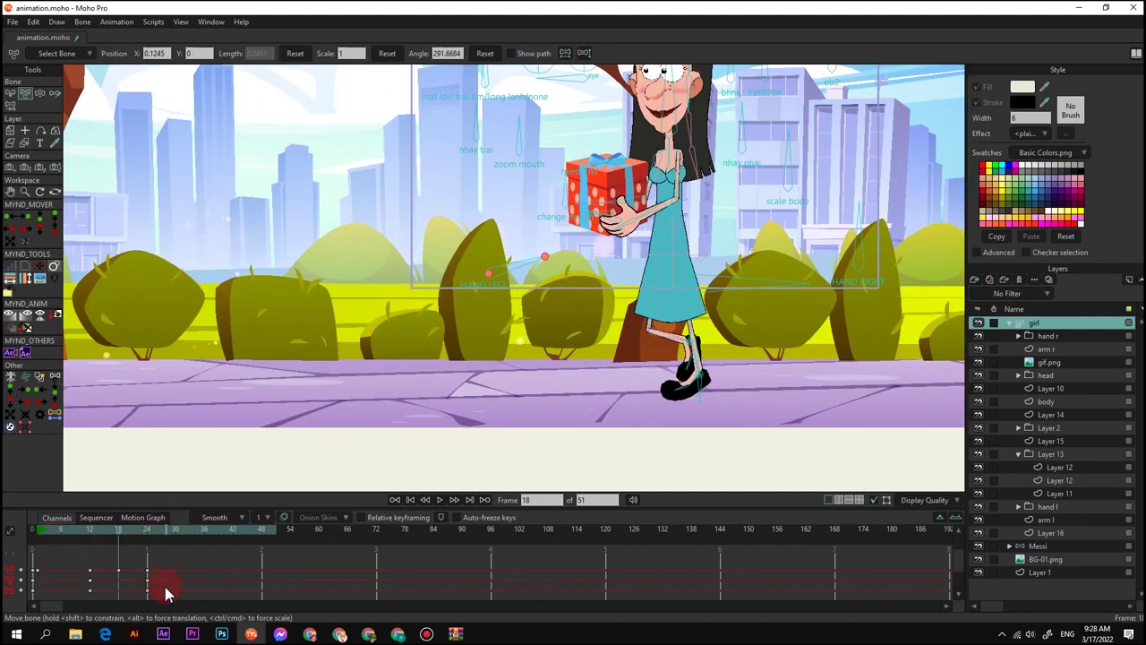
Set all of the girl's keys at frame 24 to Cycle interpolation, looping back to absolute frame 2
drag(166, 593, 137, 525)
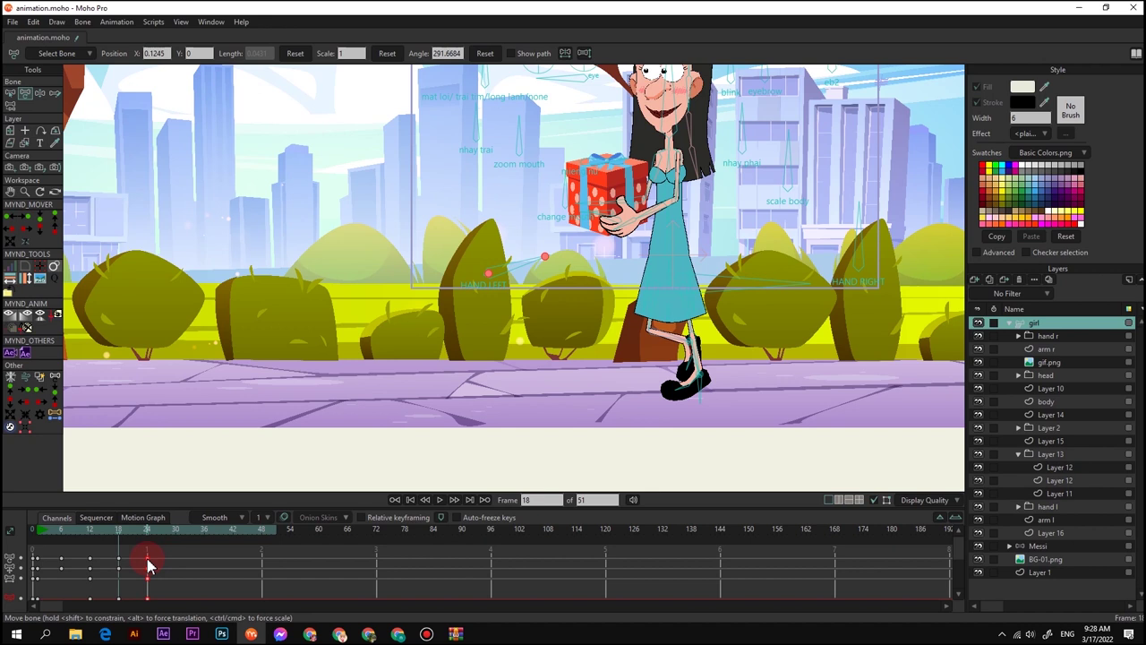
right_click(147, 564)
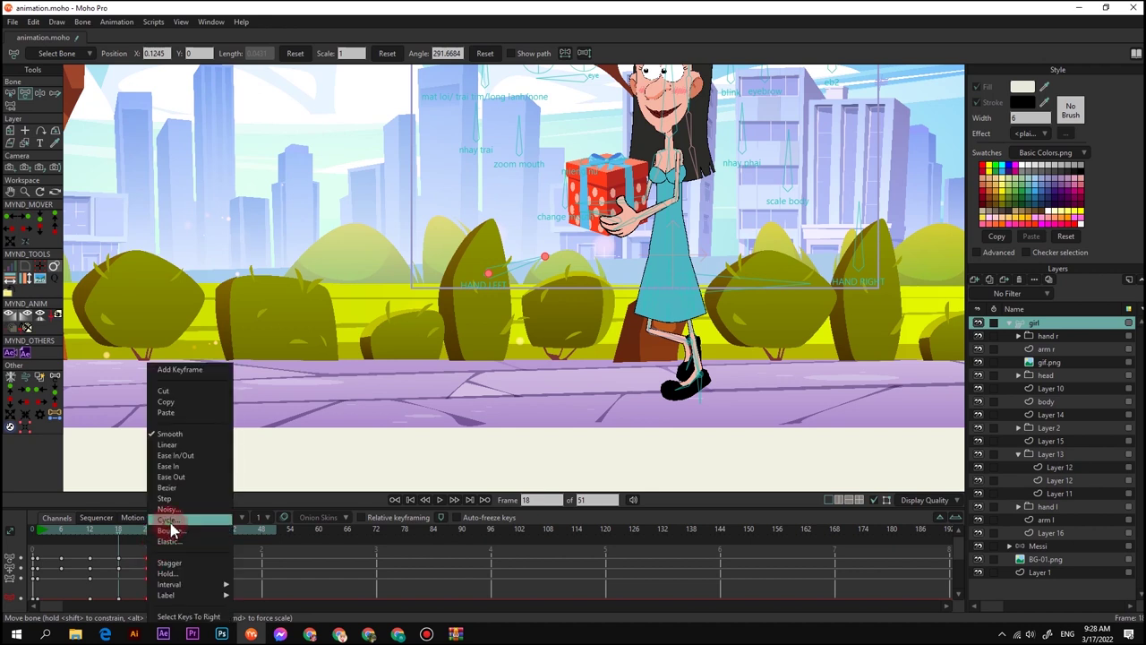
click(168, 521)
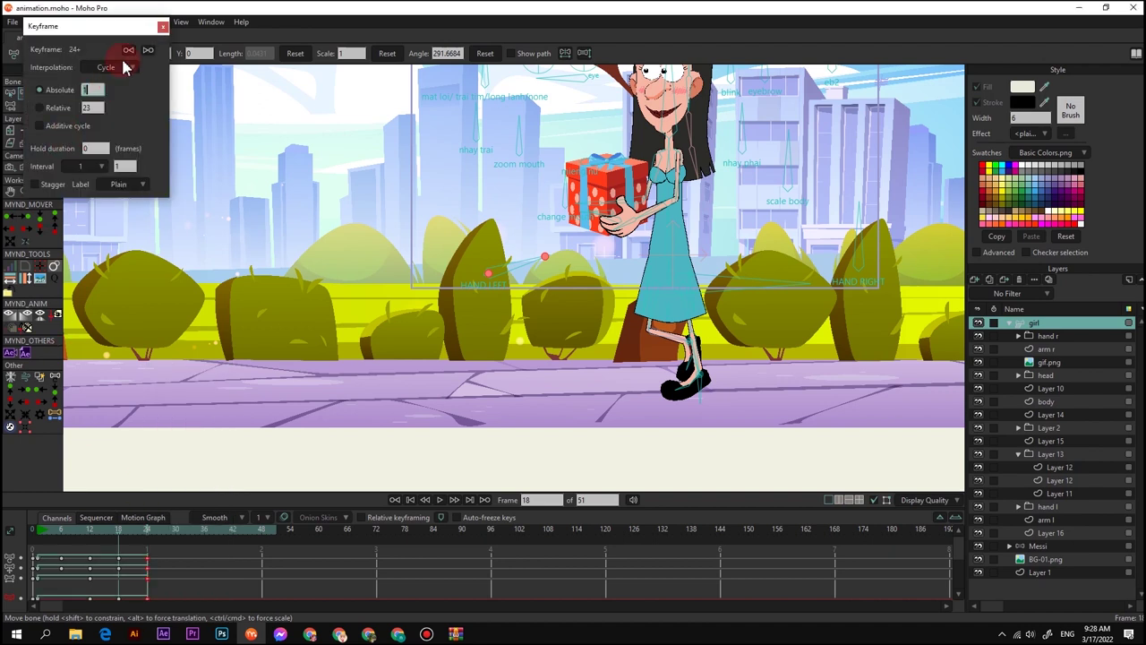
text(2)
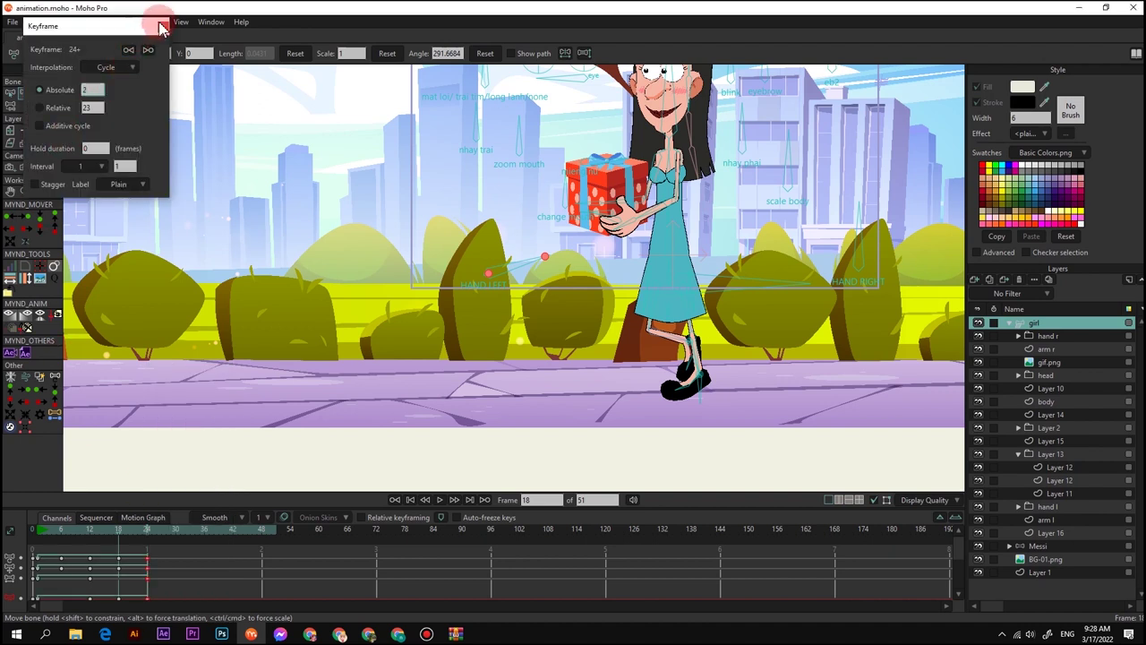
click(162, 27)
Set the animation's end frame to 1000
scroll(498, 351, down, 3)
drag(520, 351, 512, 404)
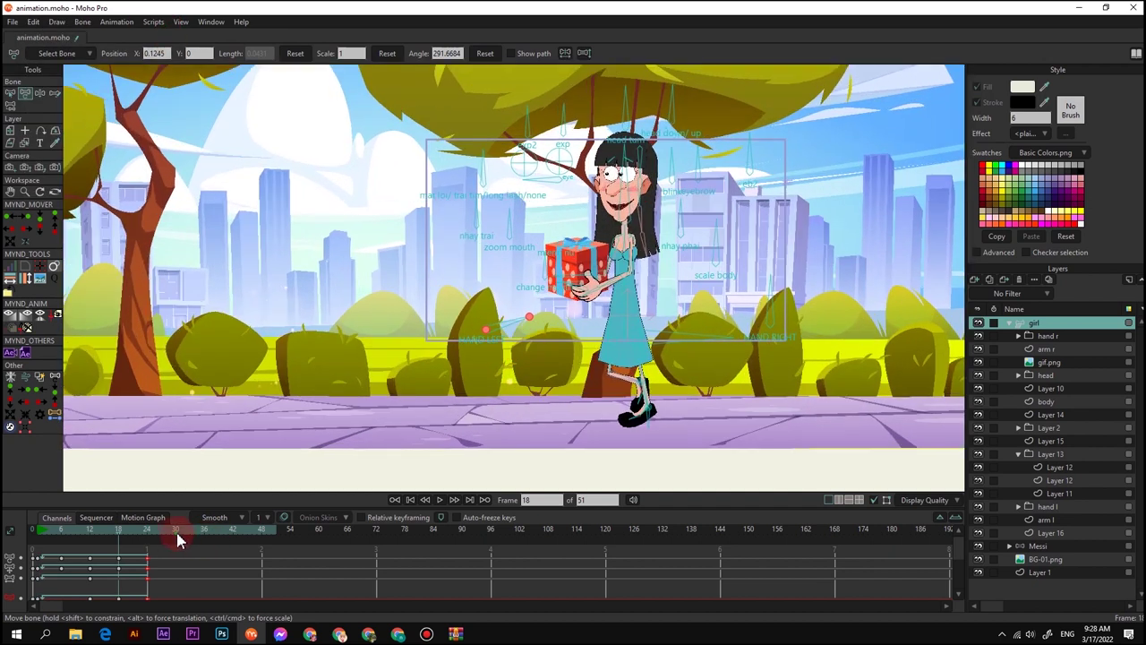
click(183, 537)
drag(595, 500, 554, 488)
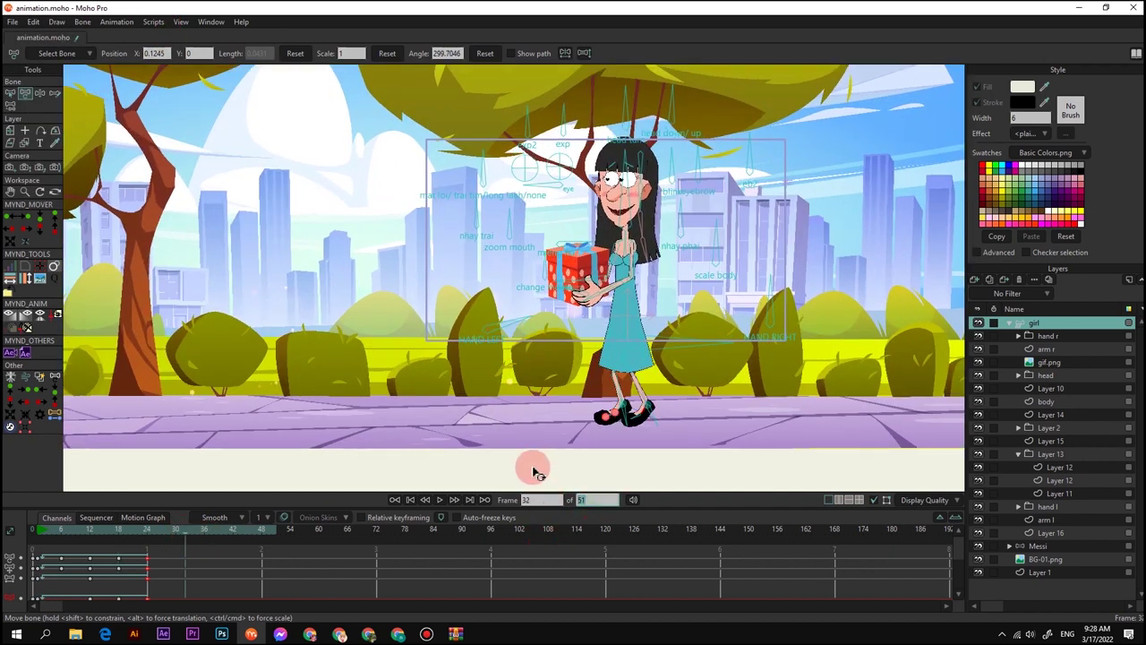
text(1000)
key(Return)
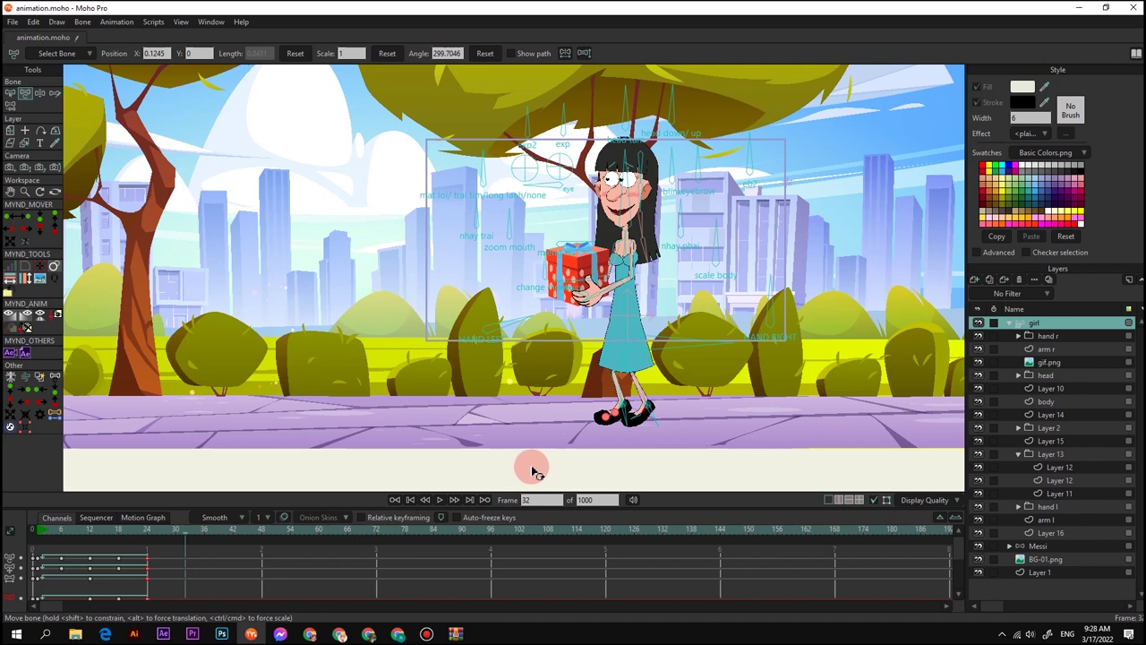
Keyframe the blink bone with open eyes at frame 32, and rotate it to about 161° at frame 36 to close them
scroll(855, 287, up, 5)
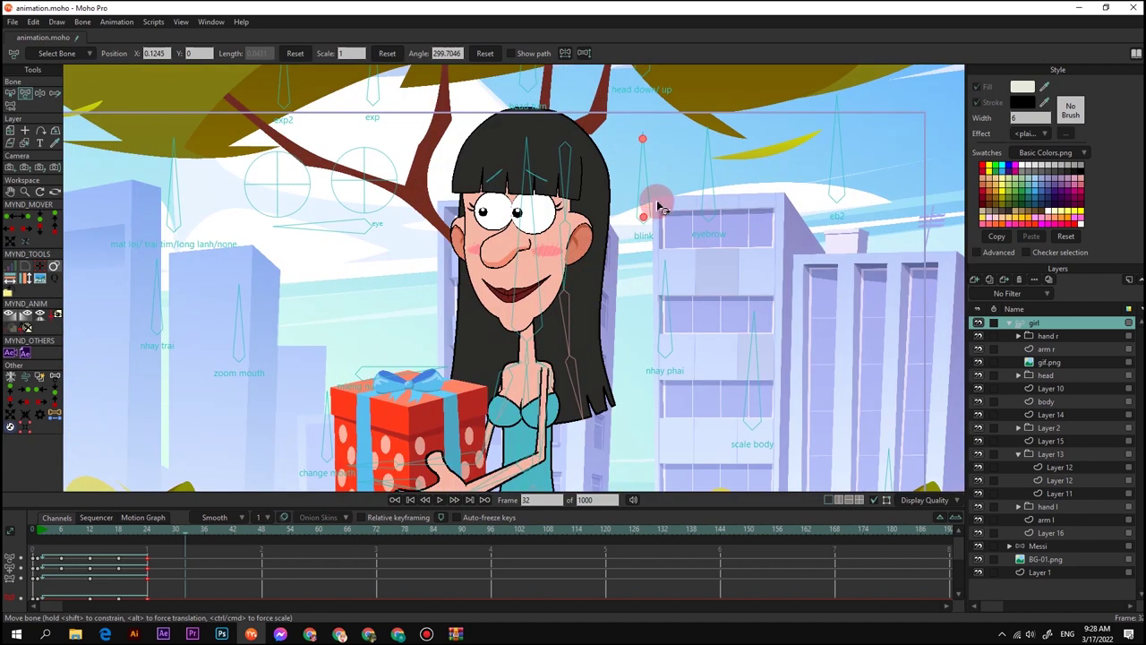
click(649, 178)
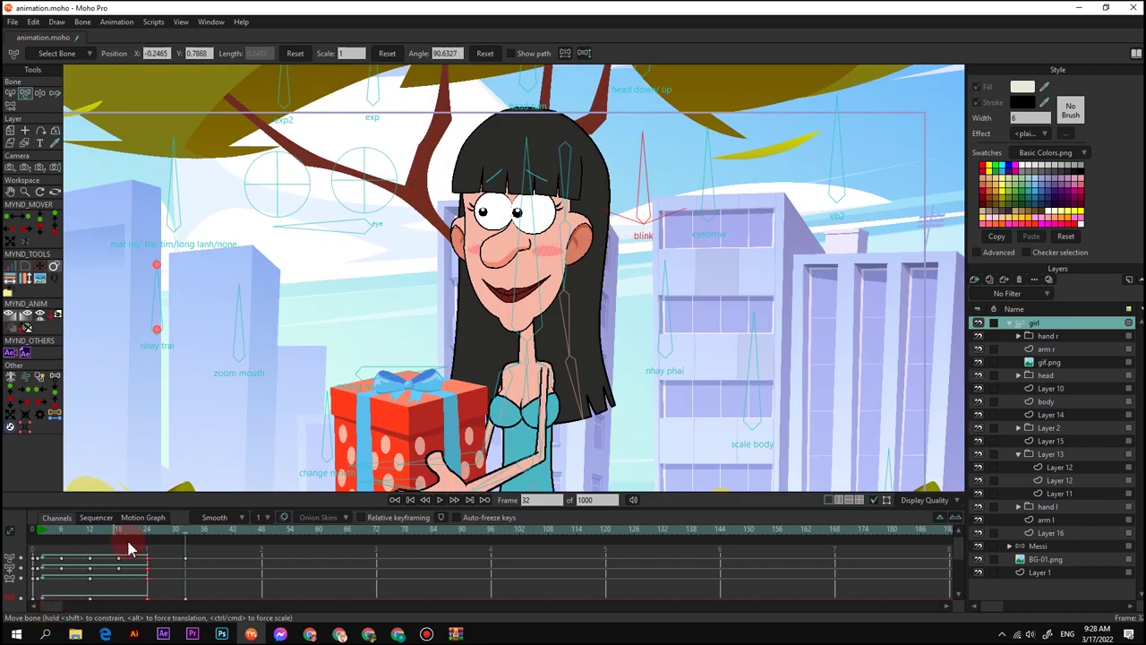
click(205, 531)
drag(599, 199, 598, 231)
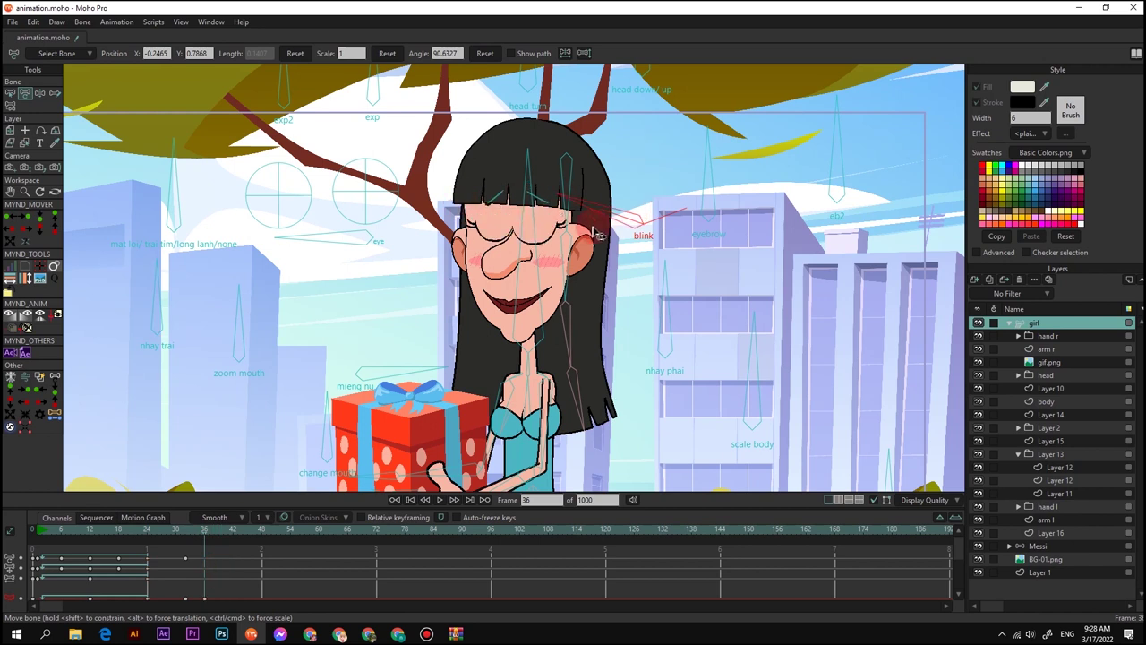
Hold the closed-eye blink key at frame 40 and paste the open-eye key from frame 32 at frame 44
click(222, 531)
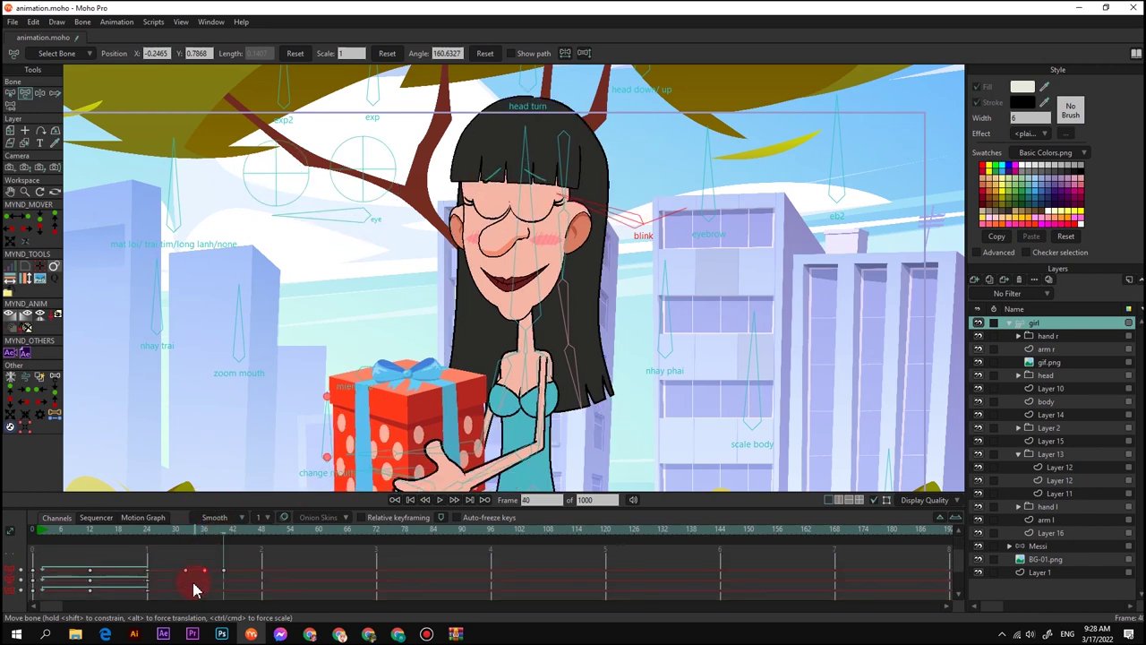
click(243, 531)
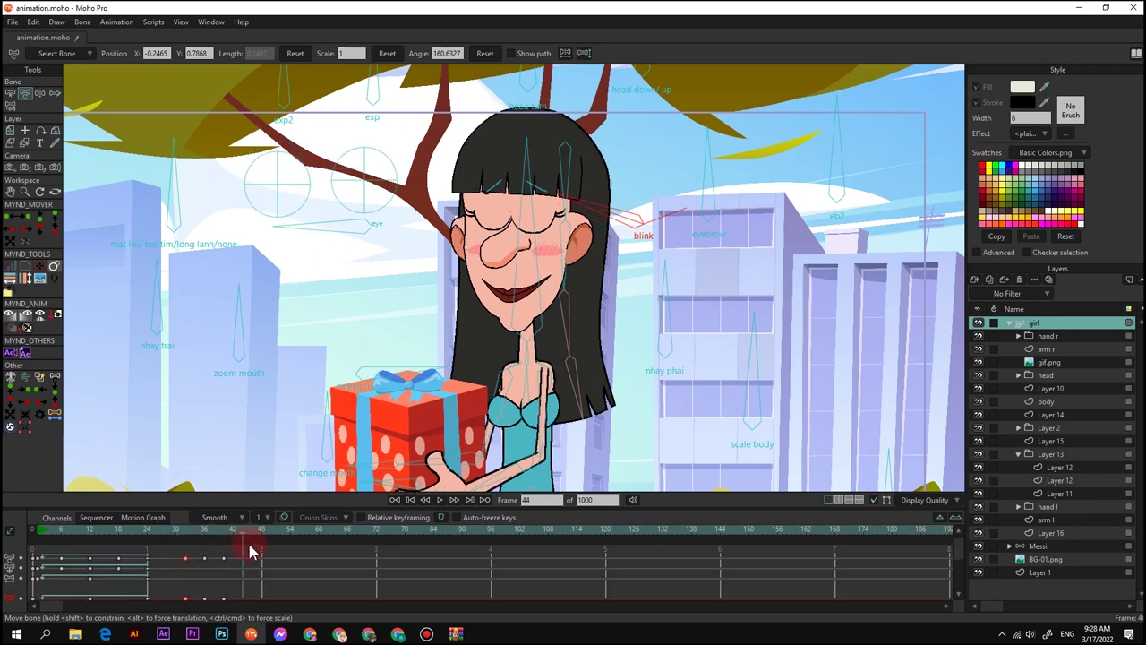
key(ctrl+v)
Copy the blink bone's keys from frames 32 to 44 and paste them starting at frame 72
scroll(251, 559, down, 3)
drag(267, 571, 167, 468)
scroll(284, 548, up, 3)
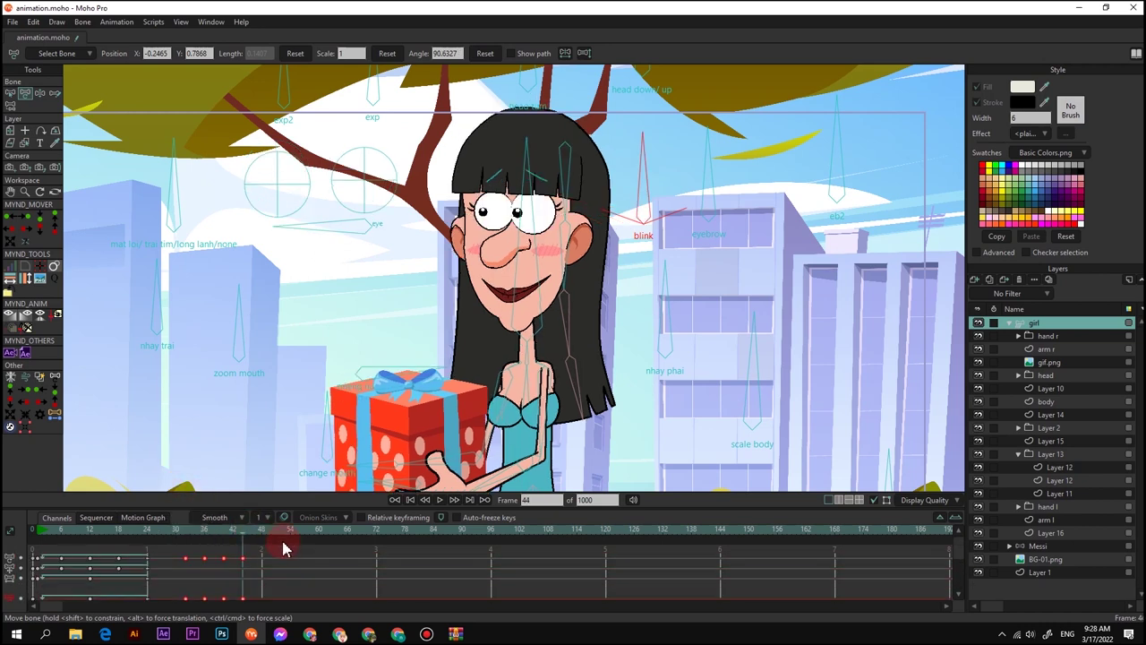
click(378, 535)
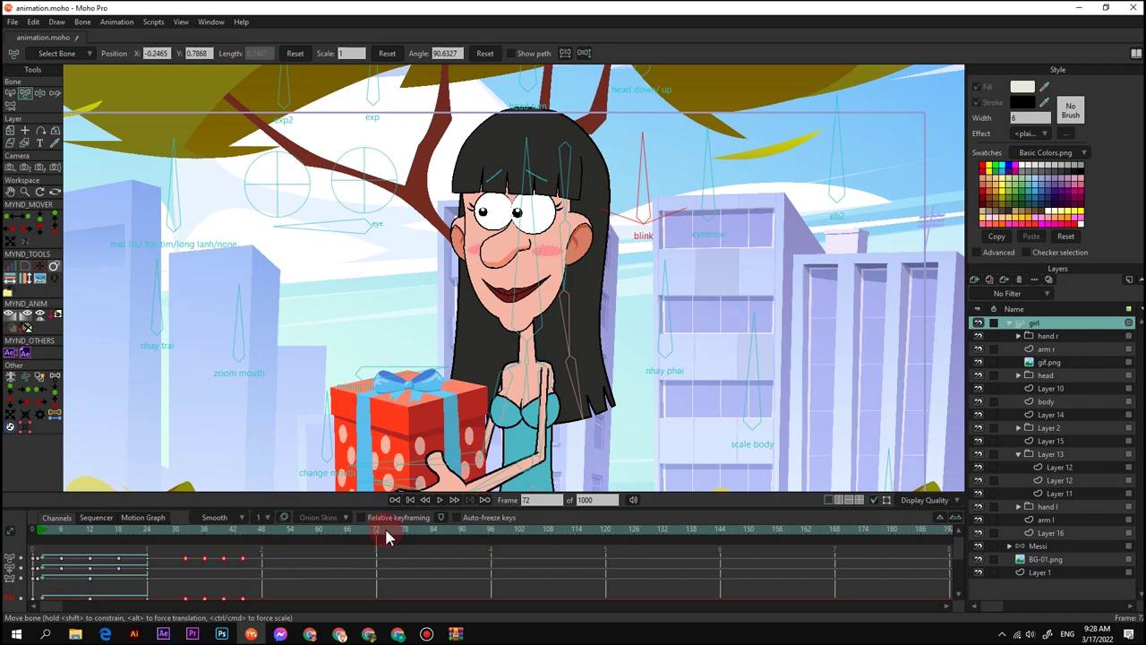
key(ctrl+v)
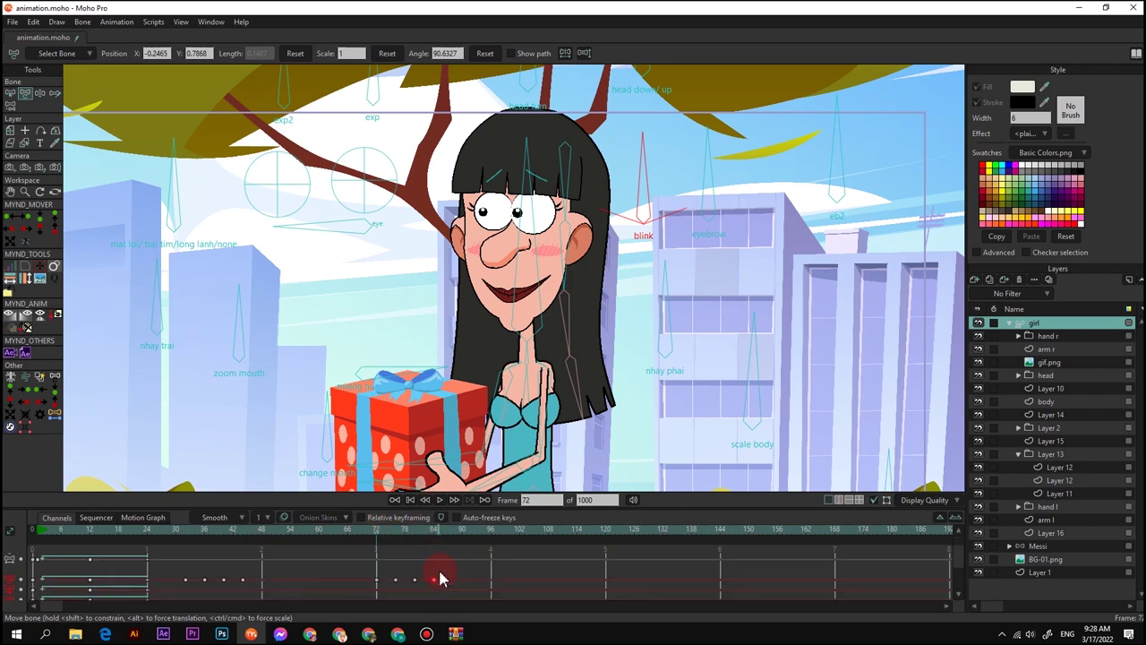
Set the girl's last blink key at frame 84 to Cycle interpolation, looping back to absolute frame 45
click(435, 558)
right_click(435, 558)
click(457, 520)
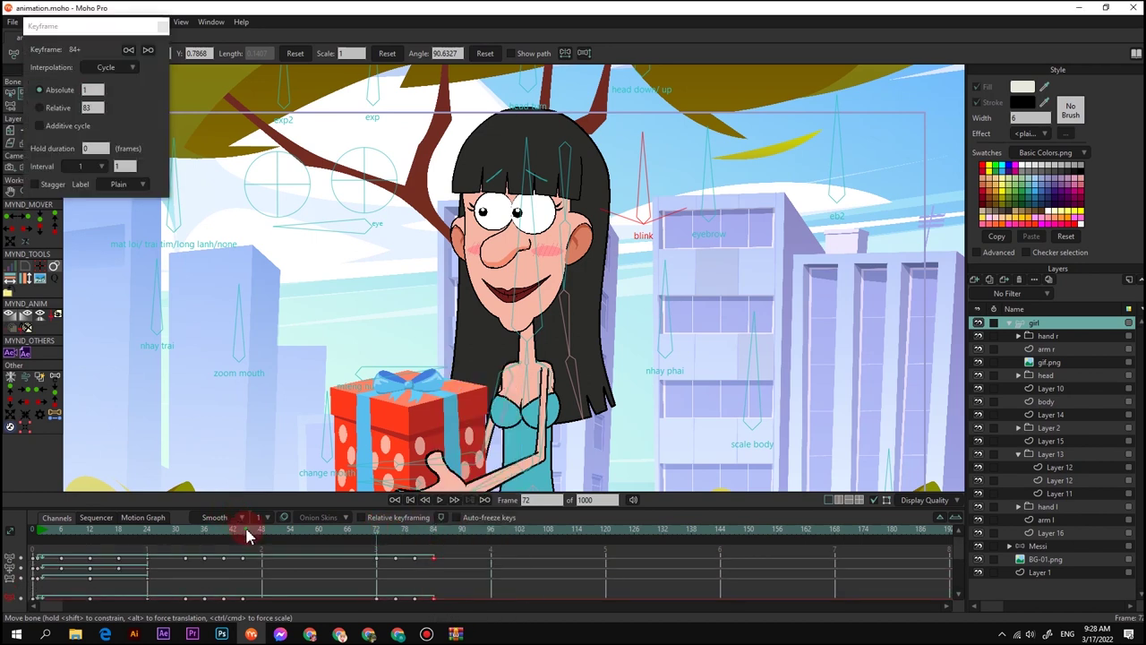
click(249, 535)
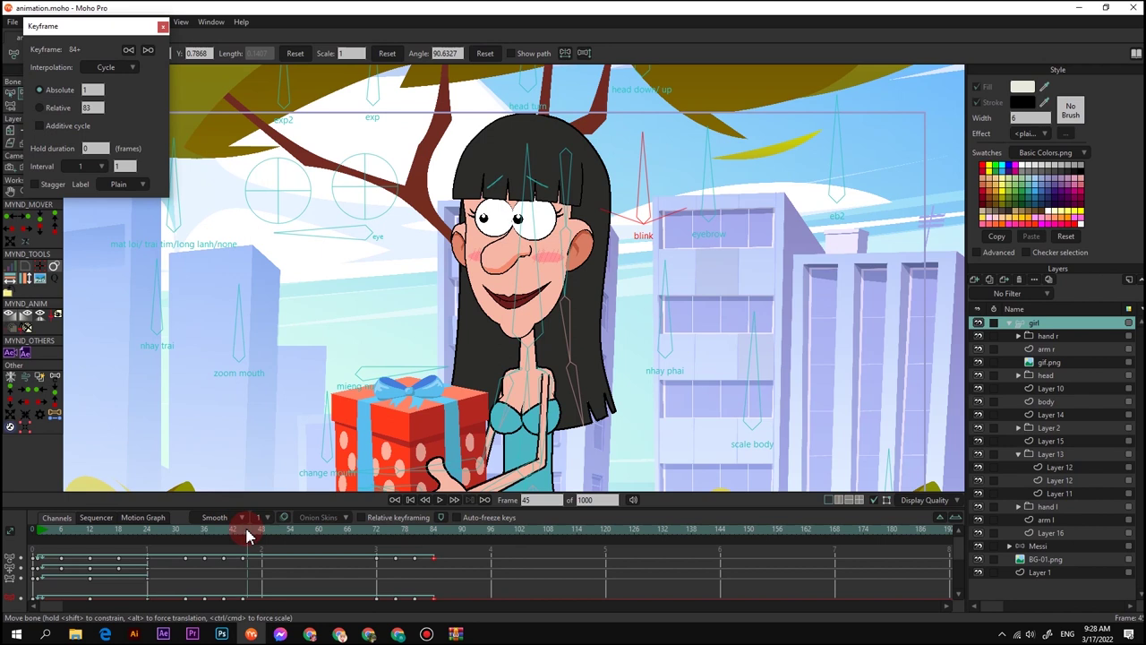
drag(95, 89, 66, 85)
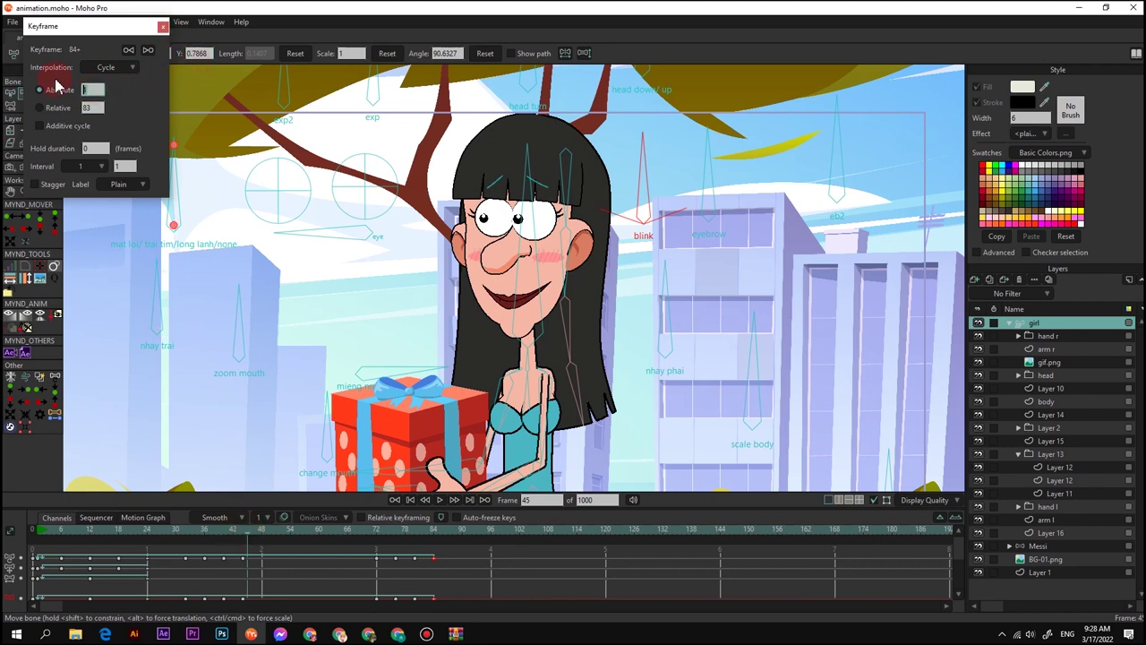
text(45)
click(162, 26)
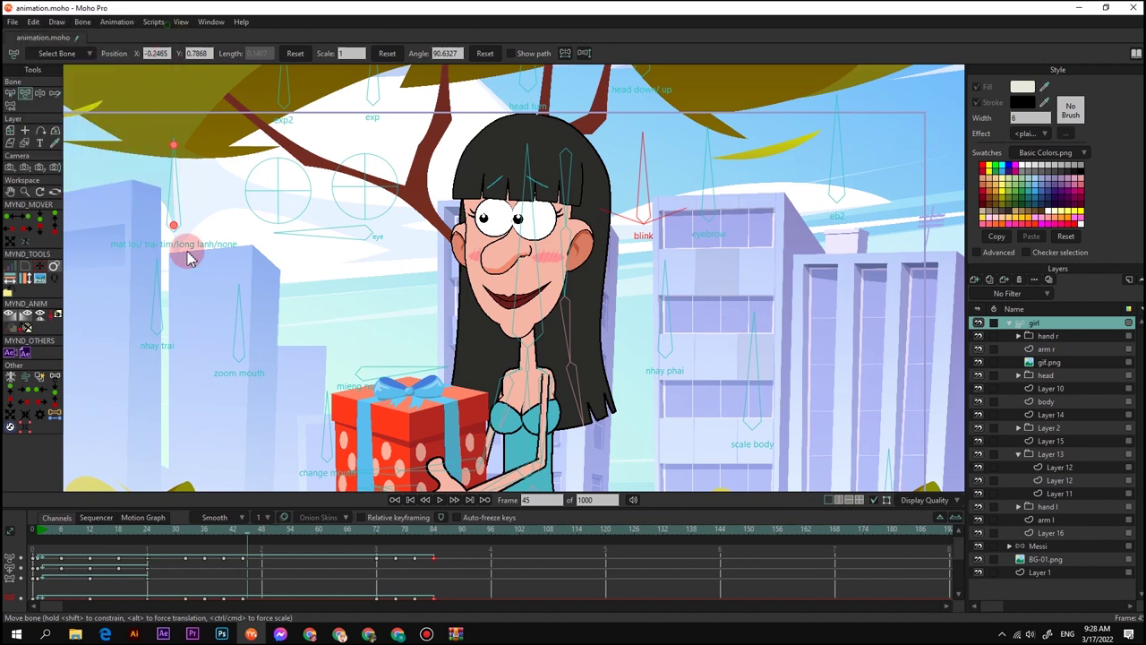
At frame 1, rotate the mieng nu bone to about 58° to open the girl's mouth in a smile
click(37, 529)
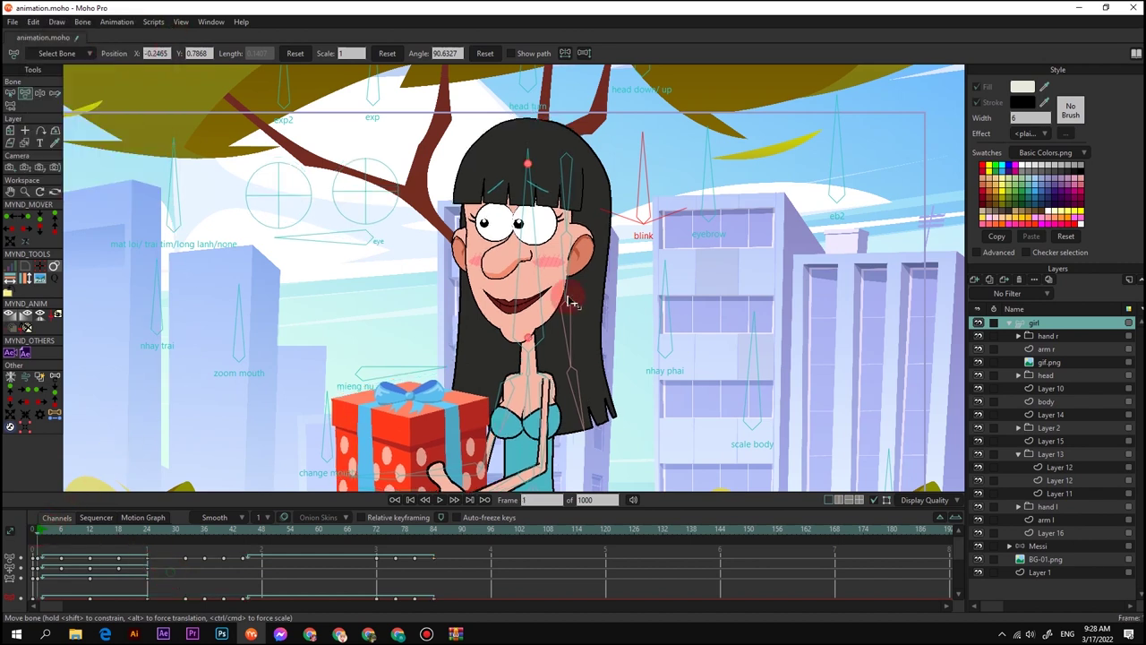
drag(476, 267, 500, 258)
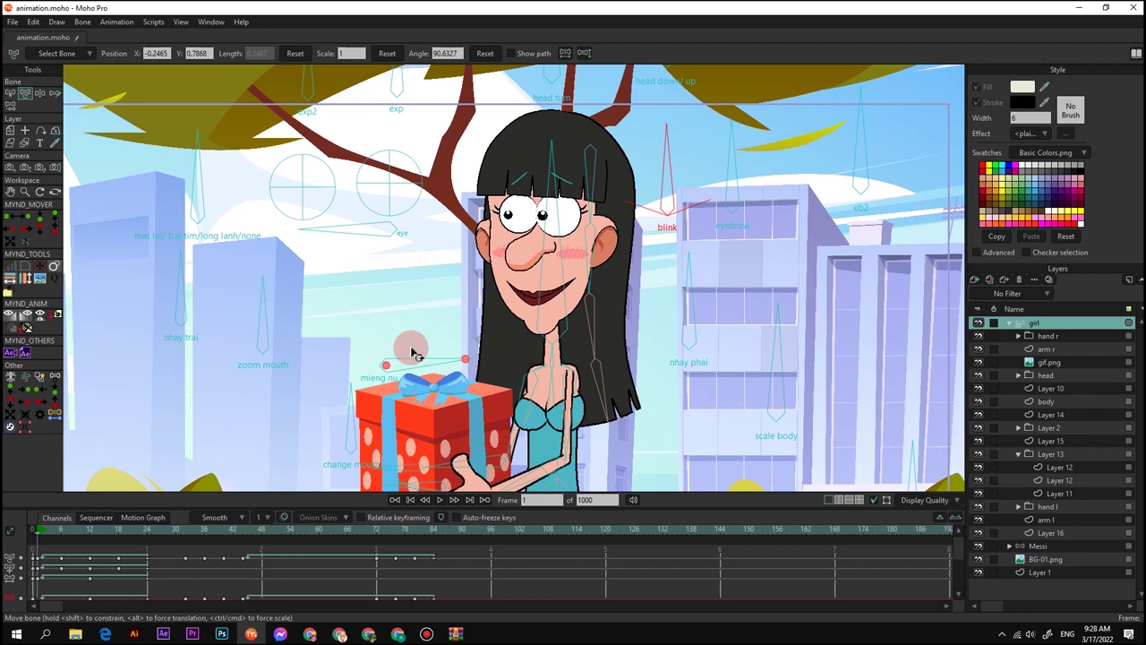
click(413, 354)
drag(413, 356, 416, 310)
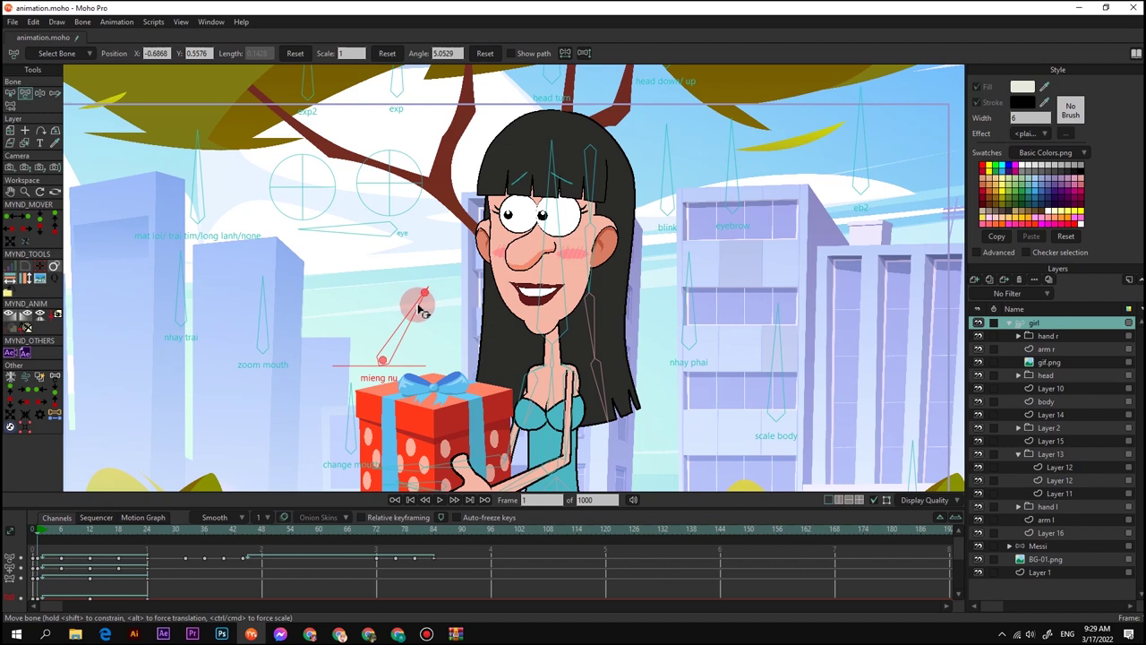
Delete the mieng nu bone's rotation keys after frame 1
scroll(466, 314, down, 3)
click(66, 587)
drag(66, 588, 158, 575)
key(Delete)
click(68, 545)
Restrict the display to the camera frame and play back the girl's walk
drag(433, 398, 470, 354)
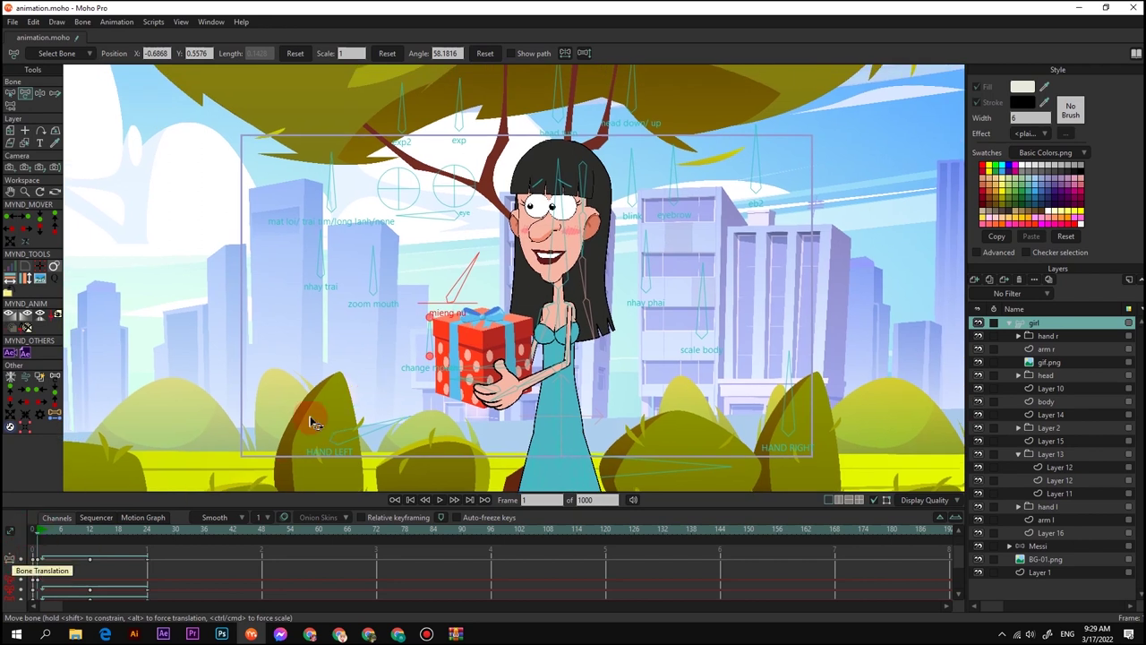
key(ctrl+j)
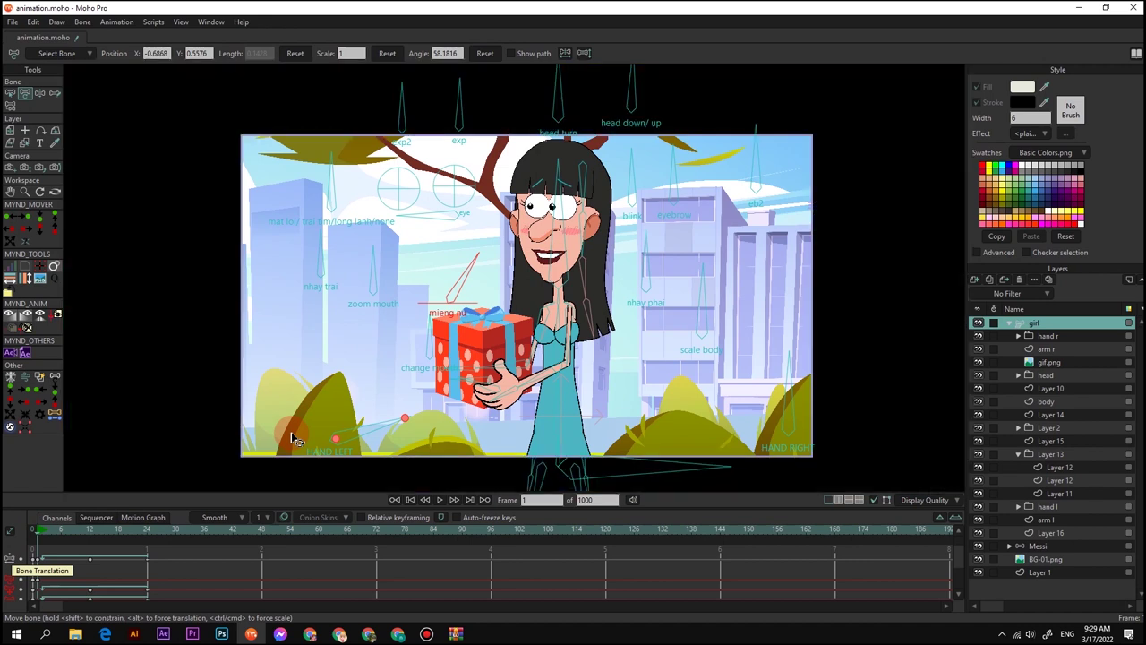
key(space)
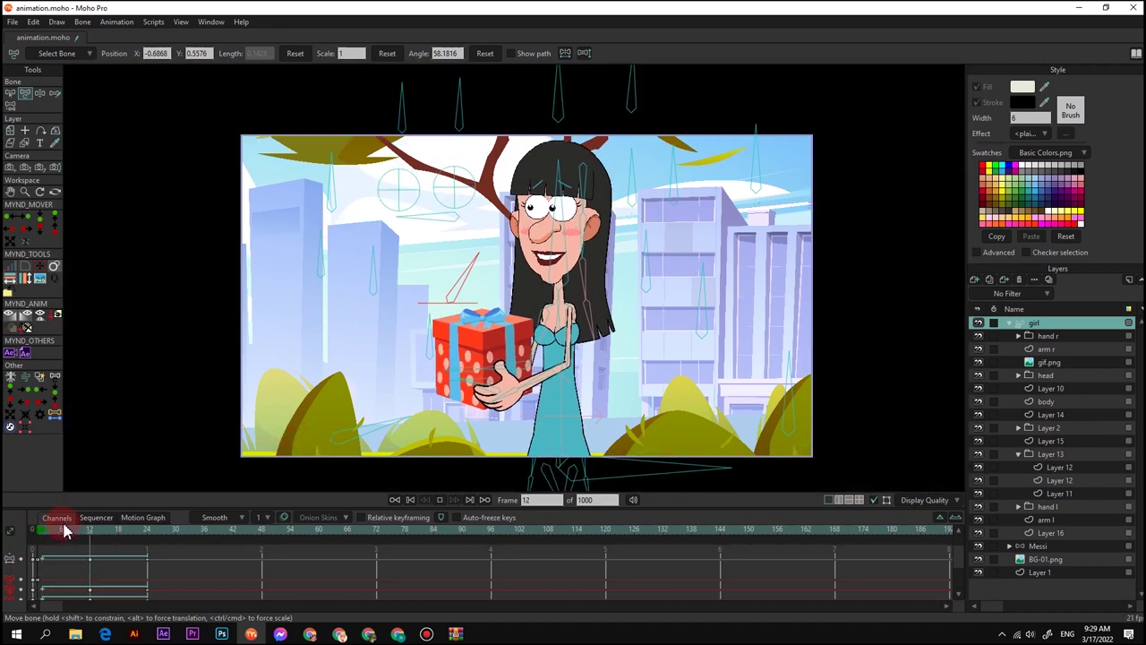
key(space)
At frame 1, track the camera to X 2.4138, Y -0.8928 and zoom to about a 9° field of view on the girl's feet
drag(546, 314, 511, 355)
key(m)
key(4)
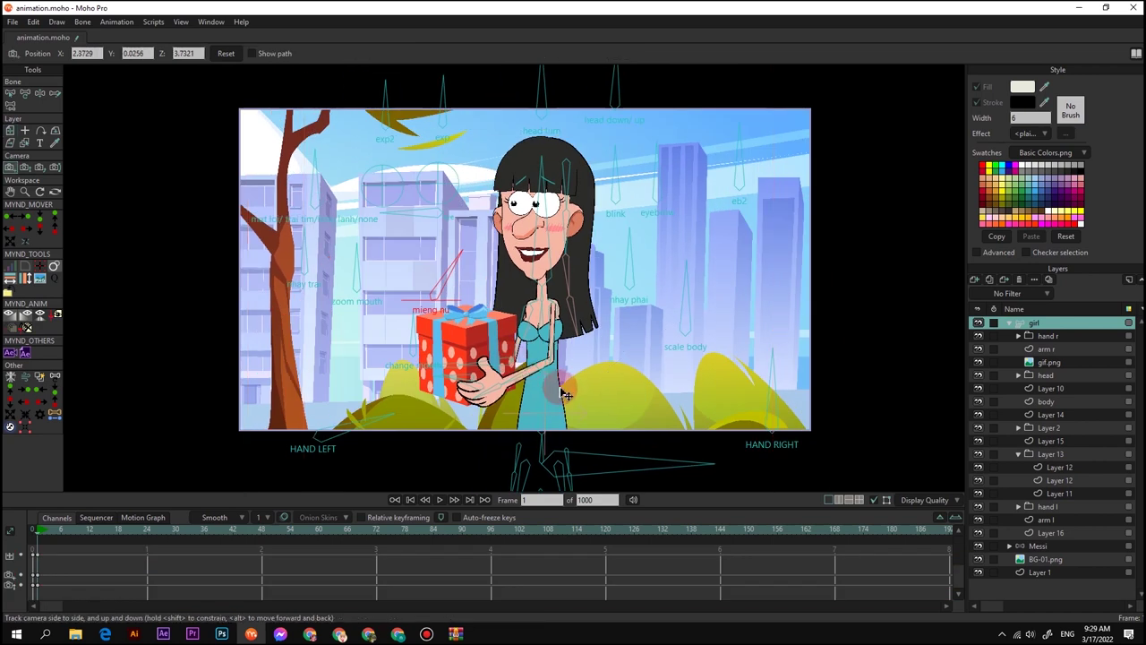
drag(566, 394, 617, 304)
key(5)
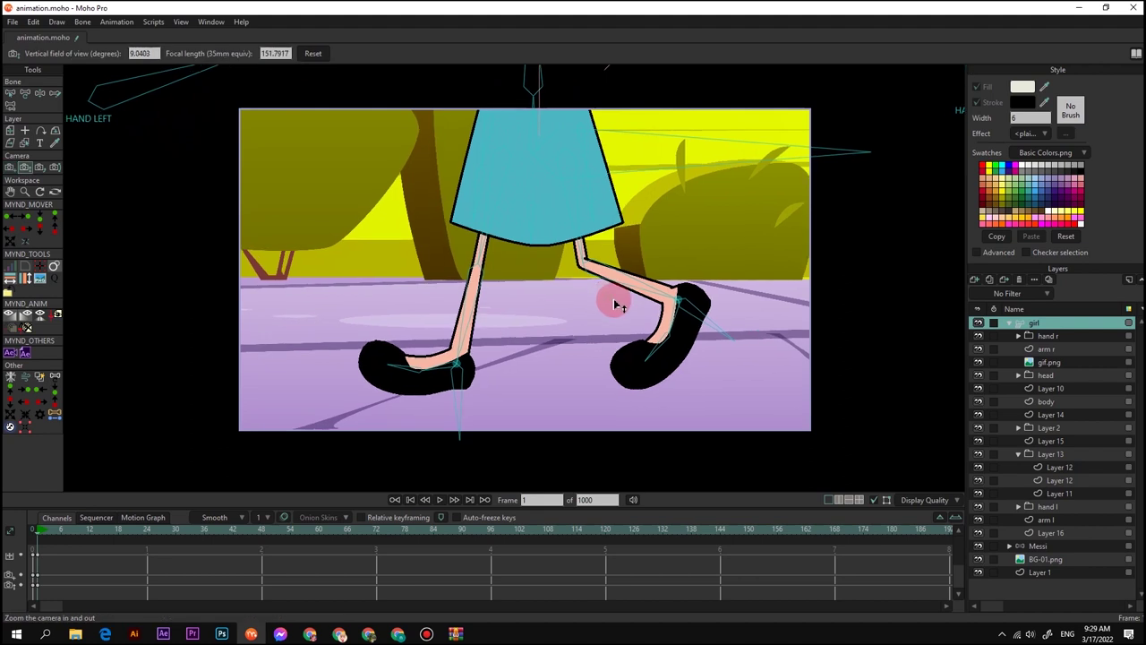
drag(614, 305, 606, 301)
key(4)
drag(85, 539, 40, 535)
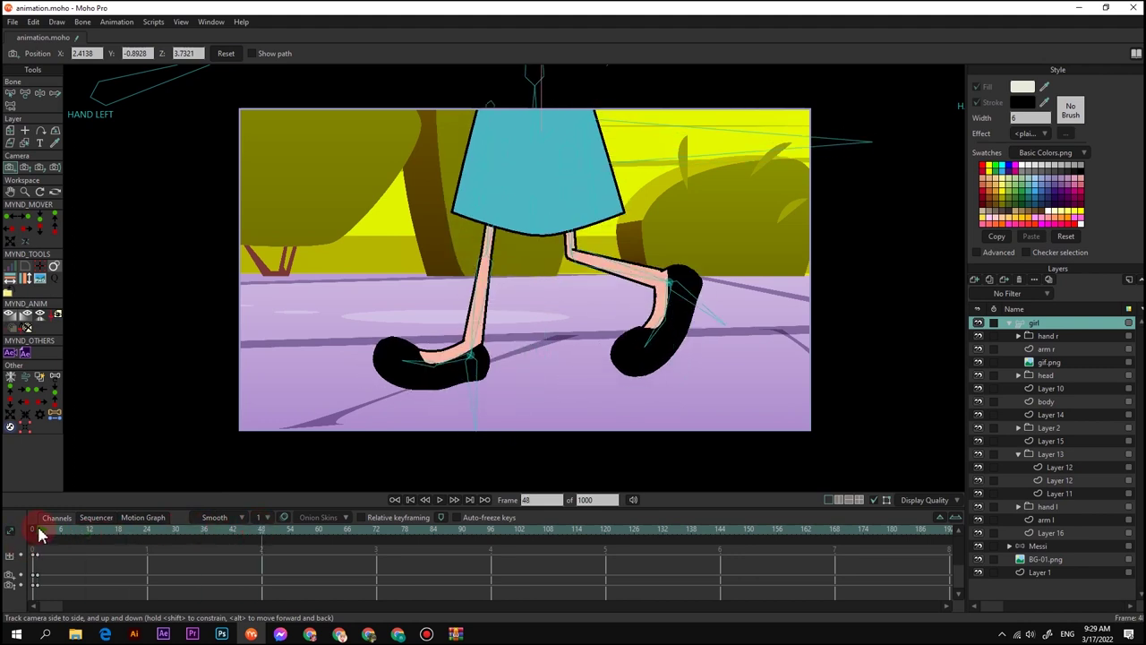
scroll(365, 321, down, 2)
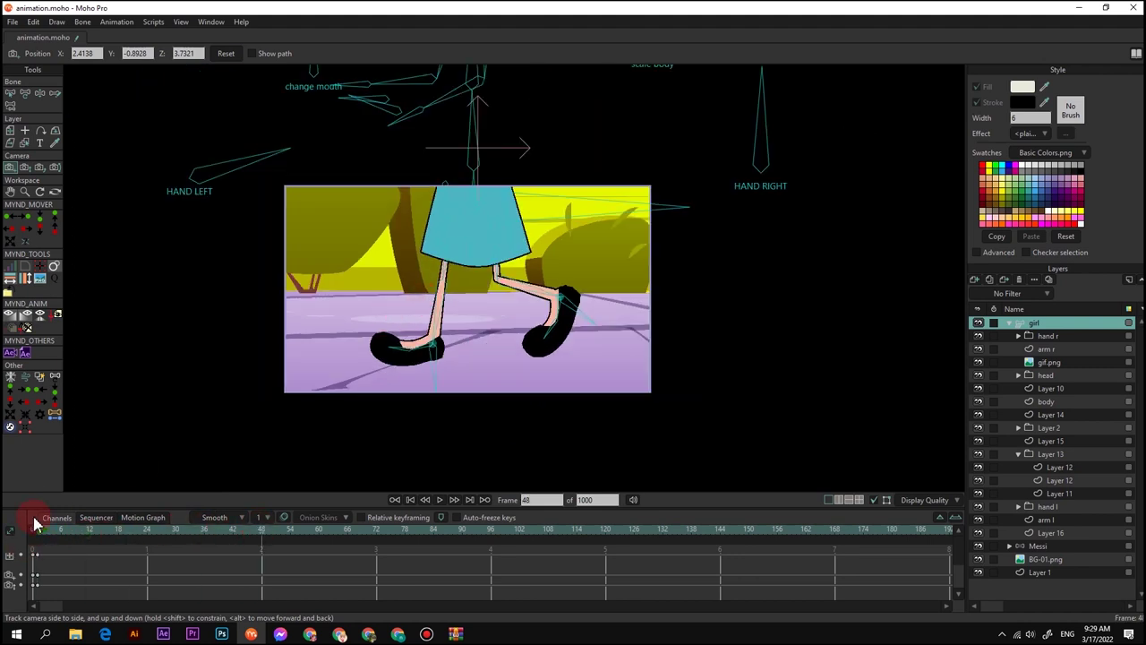
click(39, 526)
Keyframe the BG-01.png layer's position at X 1.2051 on frame 144 so the background slides past the girl
key(m)
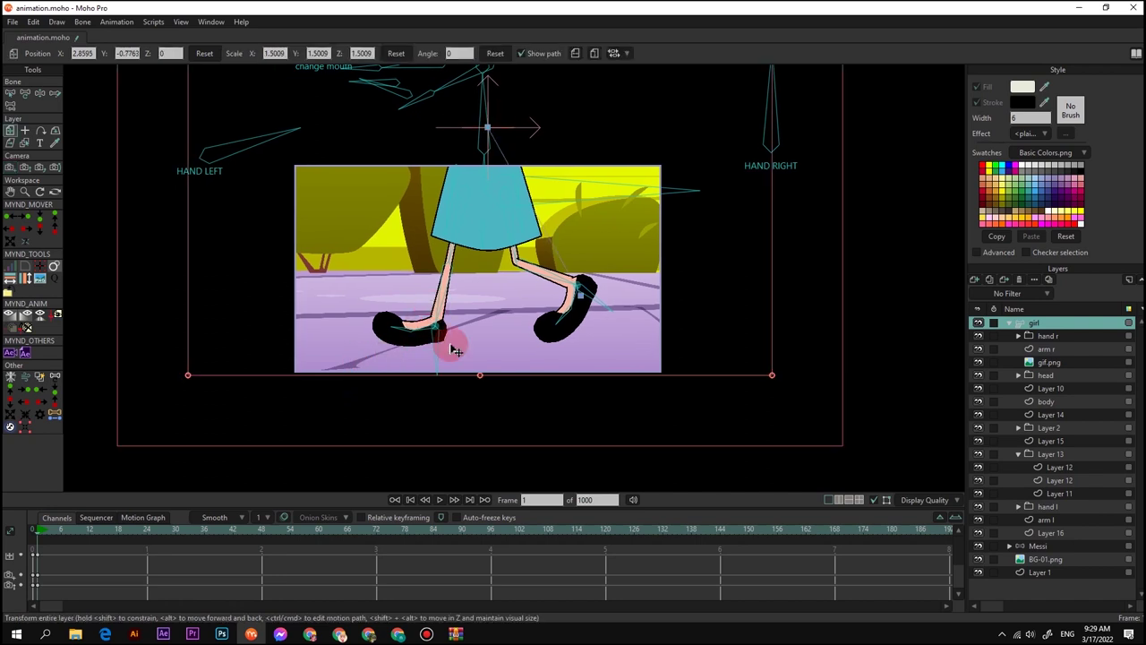
click(582, 345)
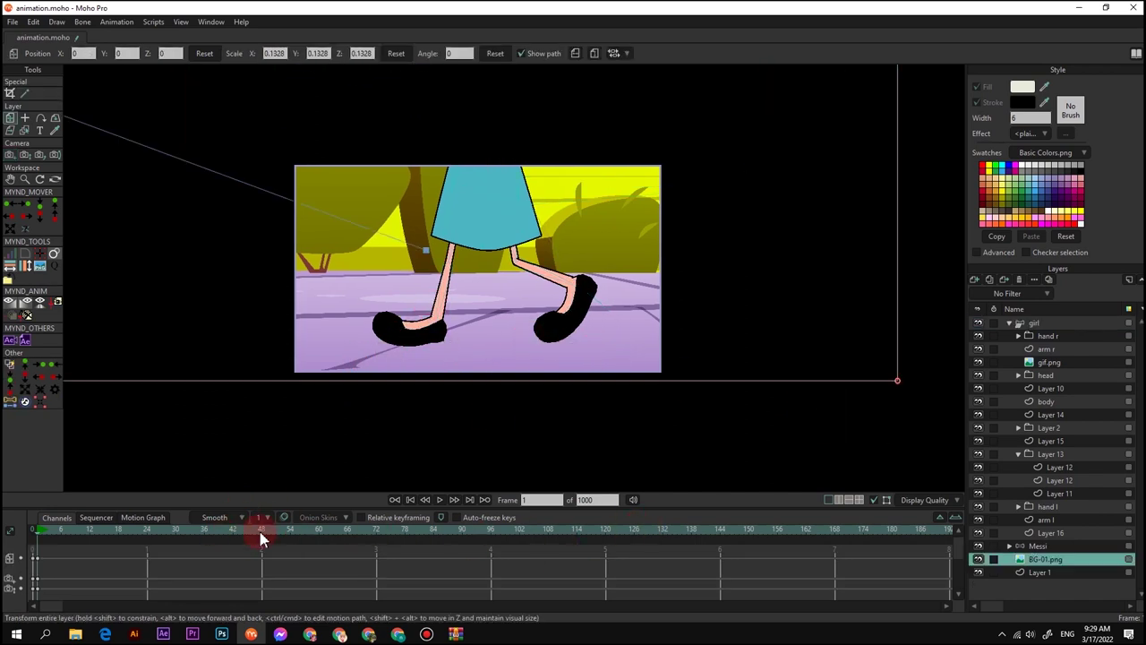
click(261, 536)
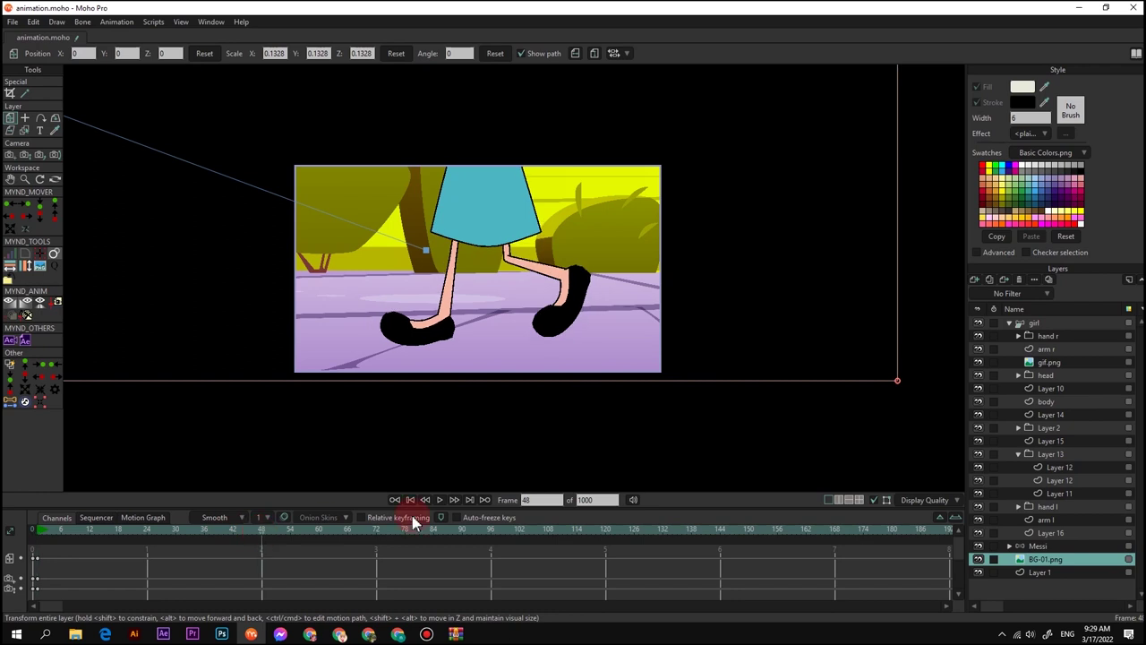
click(492, 535)
click(723, 536)
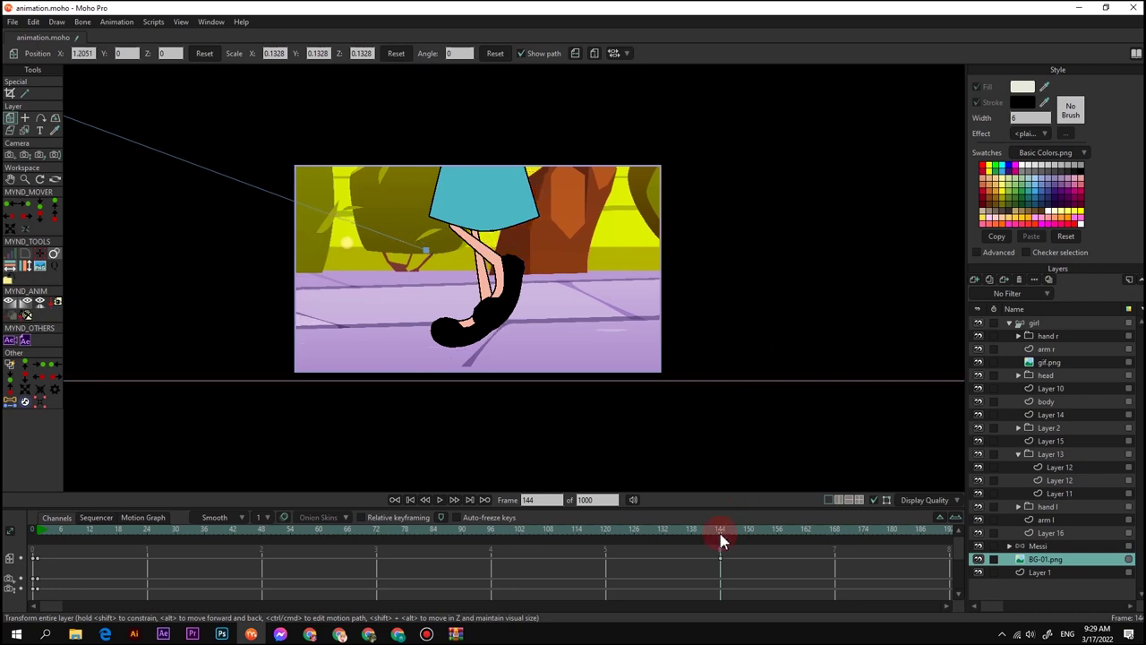
Set the background layer's position keys at frames 1 and 144 to linear interpolation and play the result
drag(733, 558, 36, 555)
right_click(36, 555)
click(200, 569)
click(39, 531)
key(space)
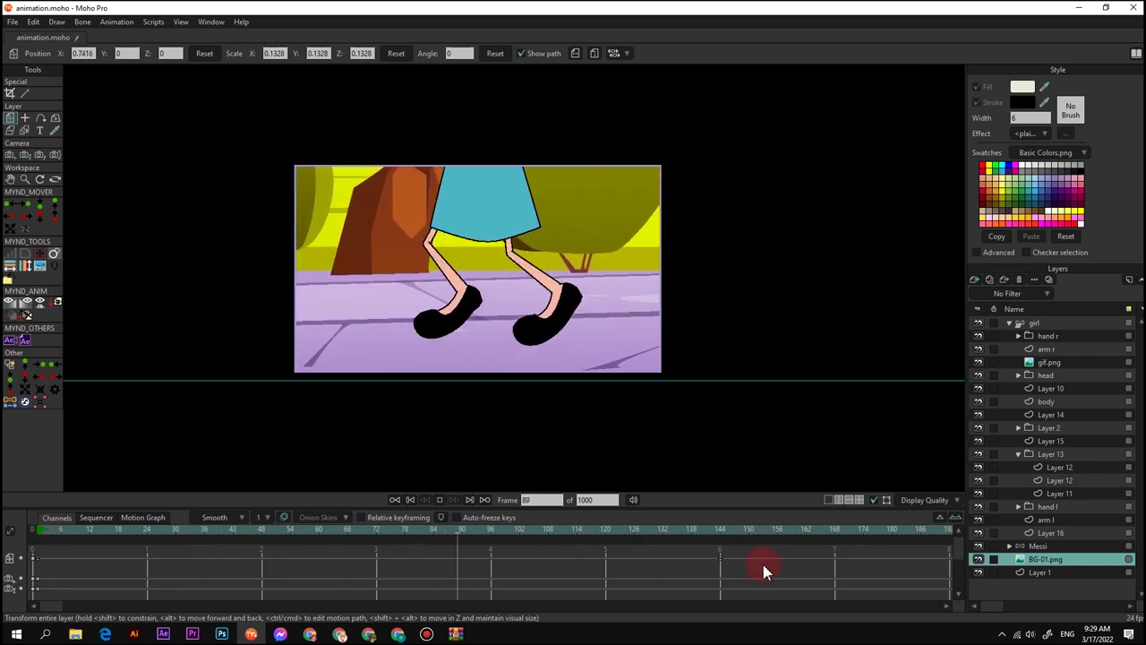
Hold the camera on the feet with keys at frame 48, and track it up to Y 0.2634 on the girl's face at frame 96
click(260, 529)
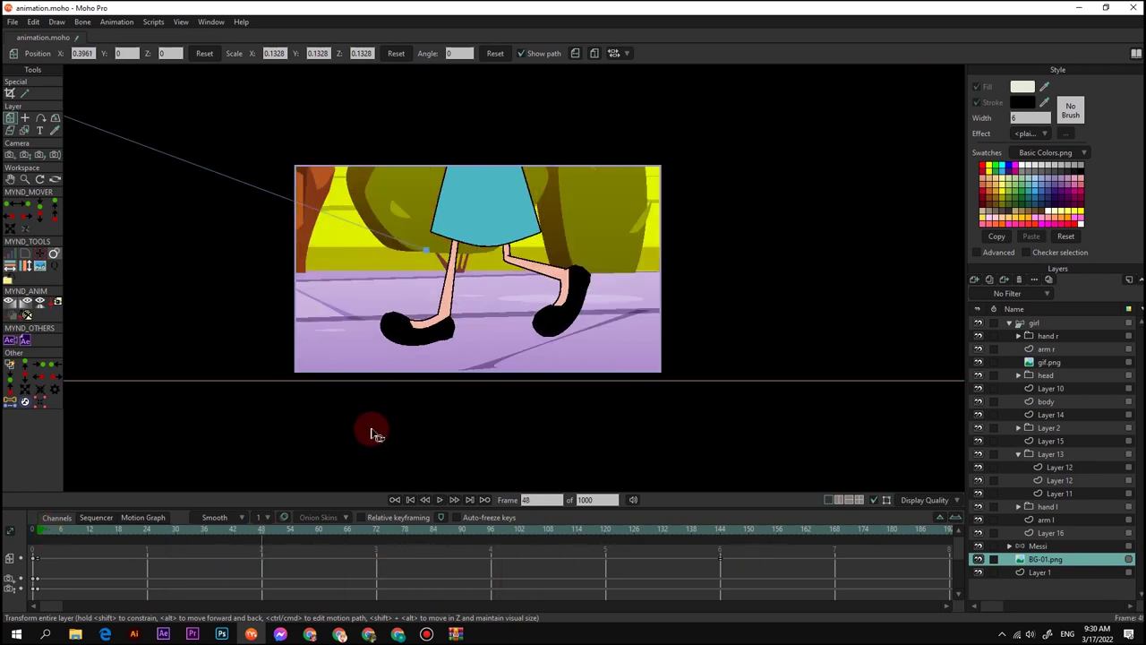
key(2)
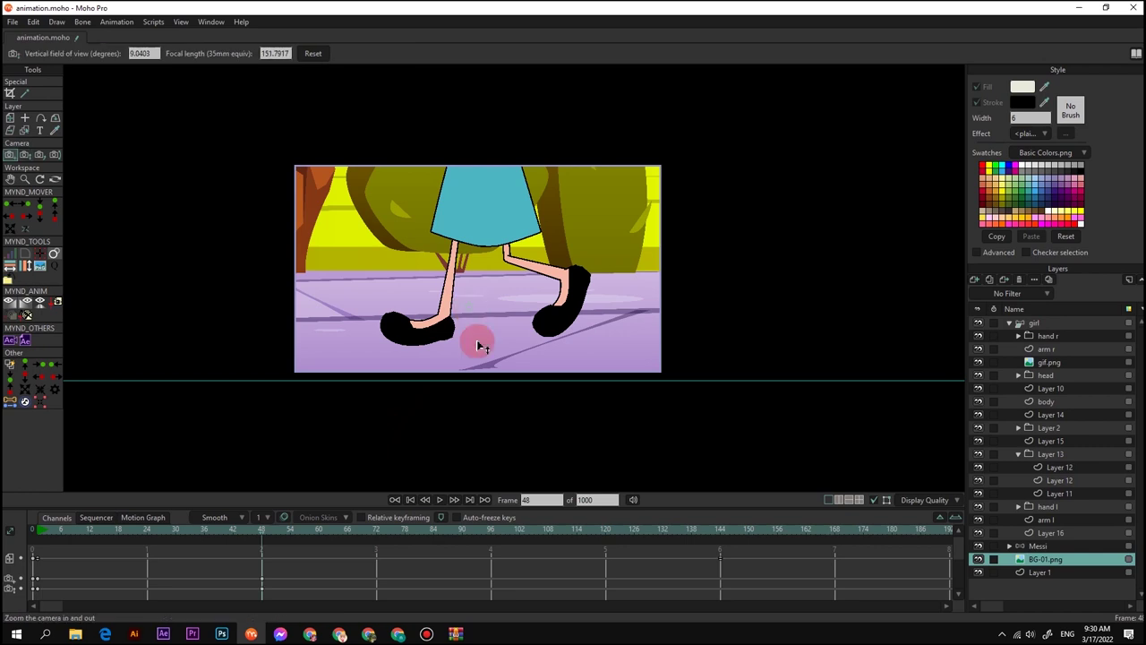
click(492, 534)
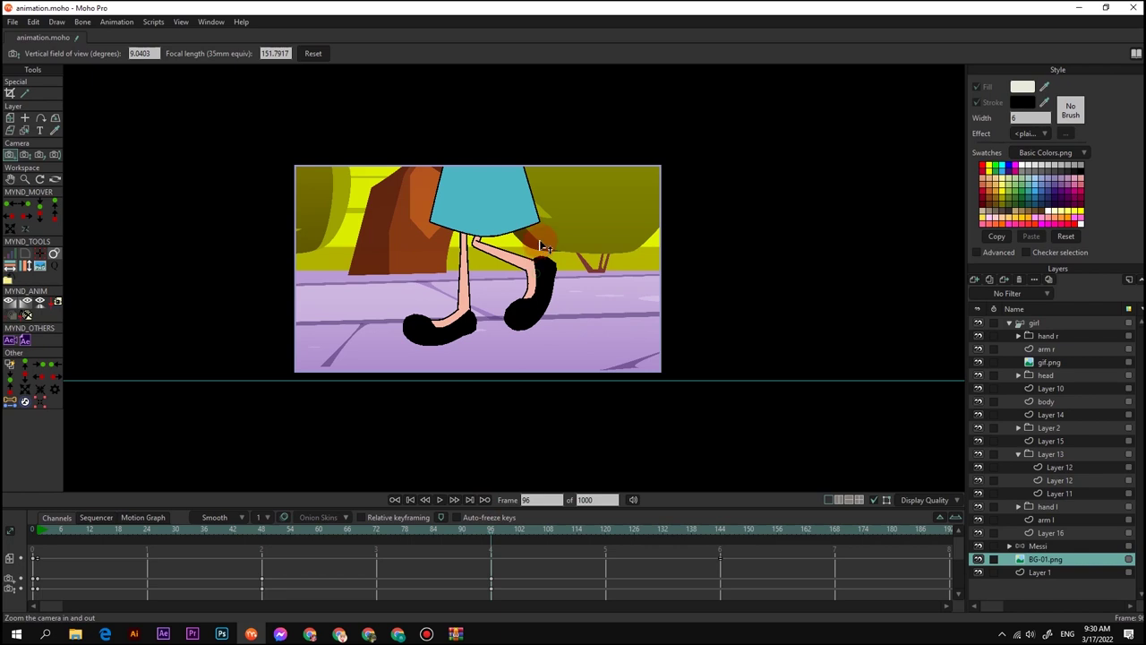
key(4)
drag(547, 195, 555, 328)
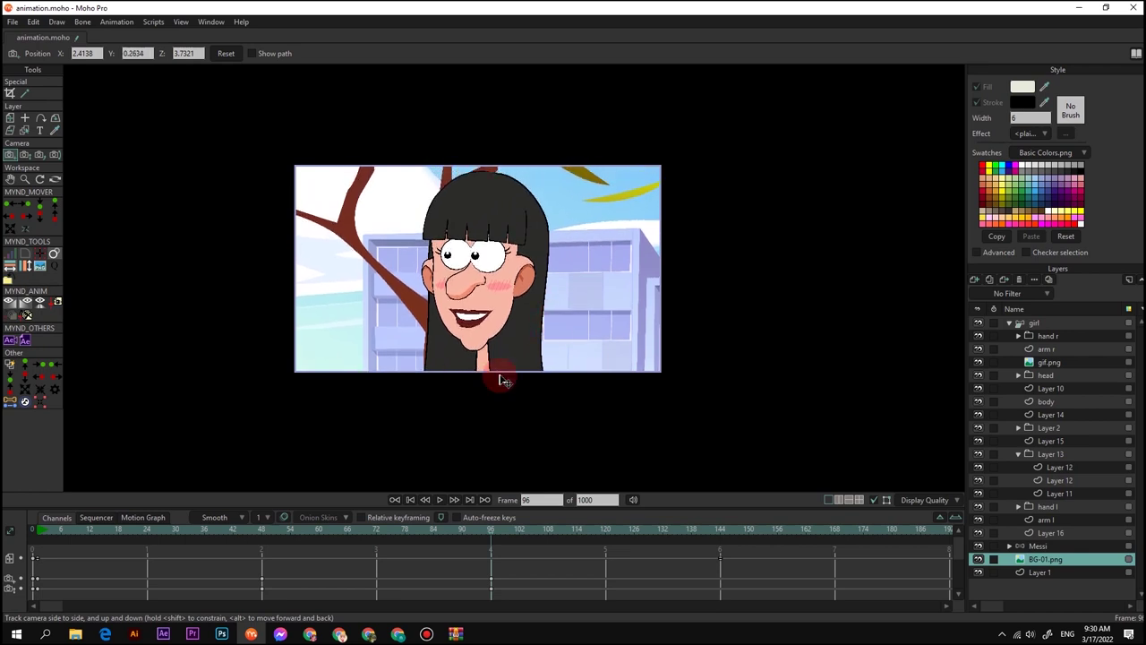
Set the camera keys at frames 48 and 96 to linear interpolation and play the camera move
right_click(262, 560)
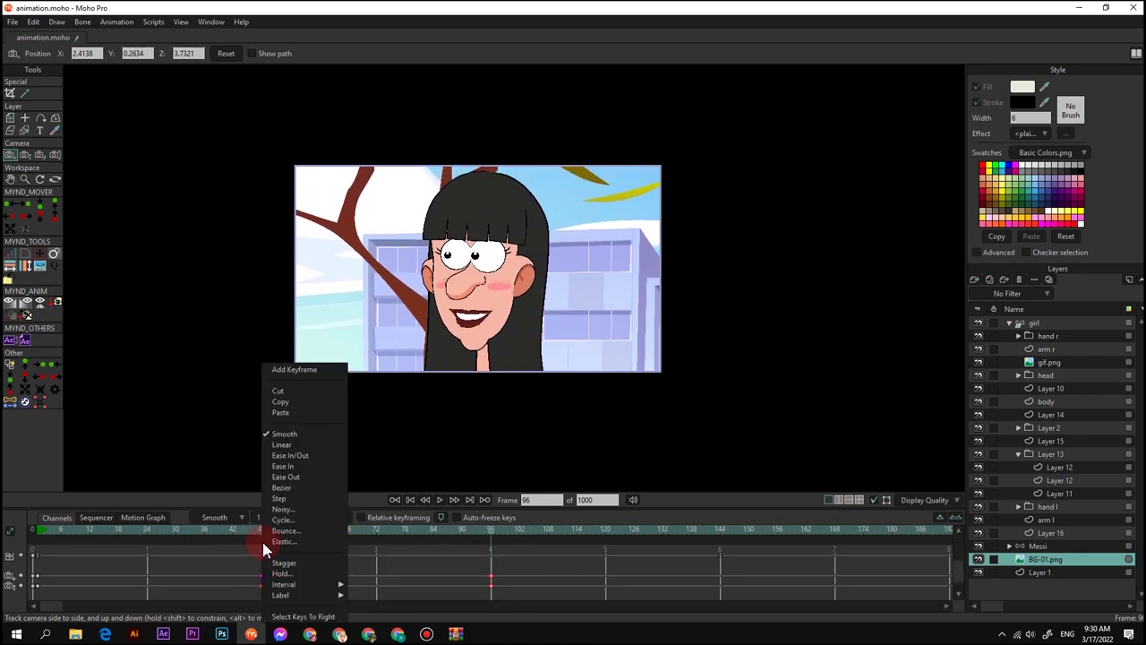
click(281, 445)
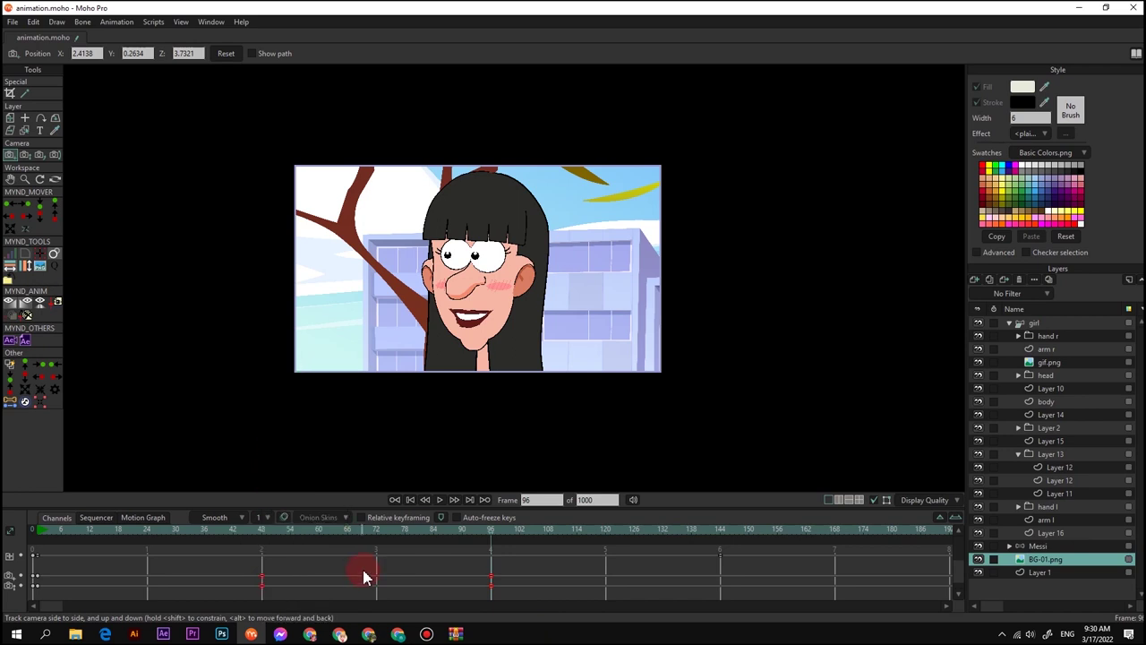
key(space)
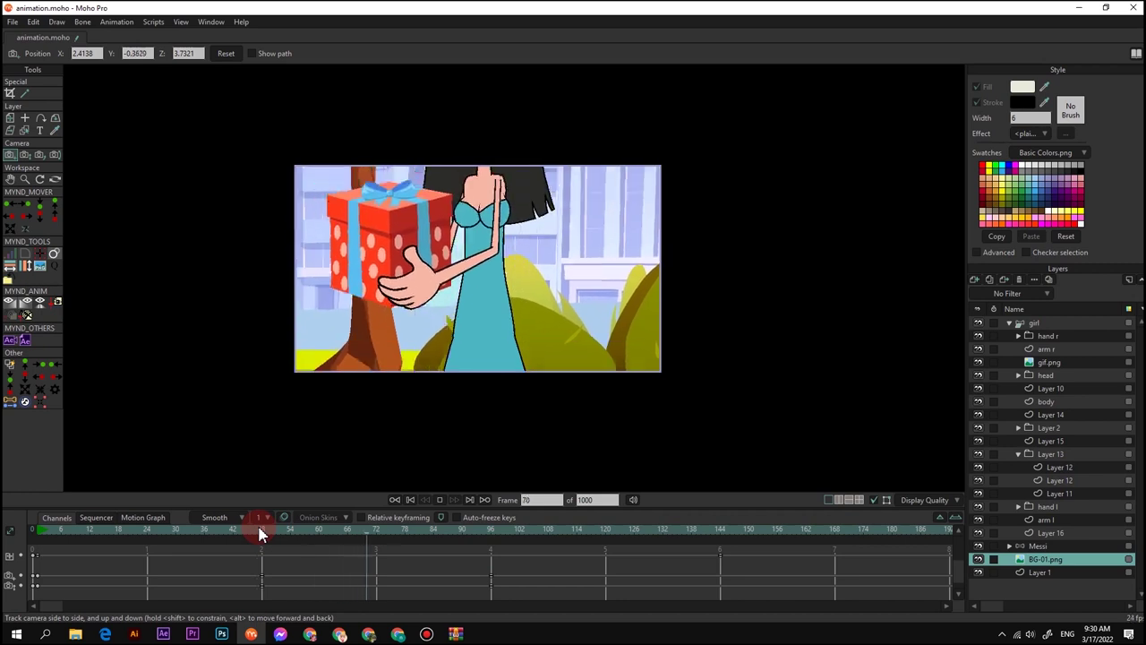
At frame 96, zoom the camera out to a 16.3813° field of view, reframe it at X 2.3383, Y 0.0542, and play the animation
click(491, 531)
key(5)
drag(478, 266, 428, 268)
key(4)
drag(428, 301, 452, 262)
key(5)
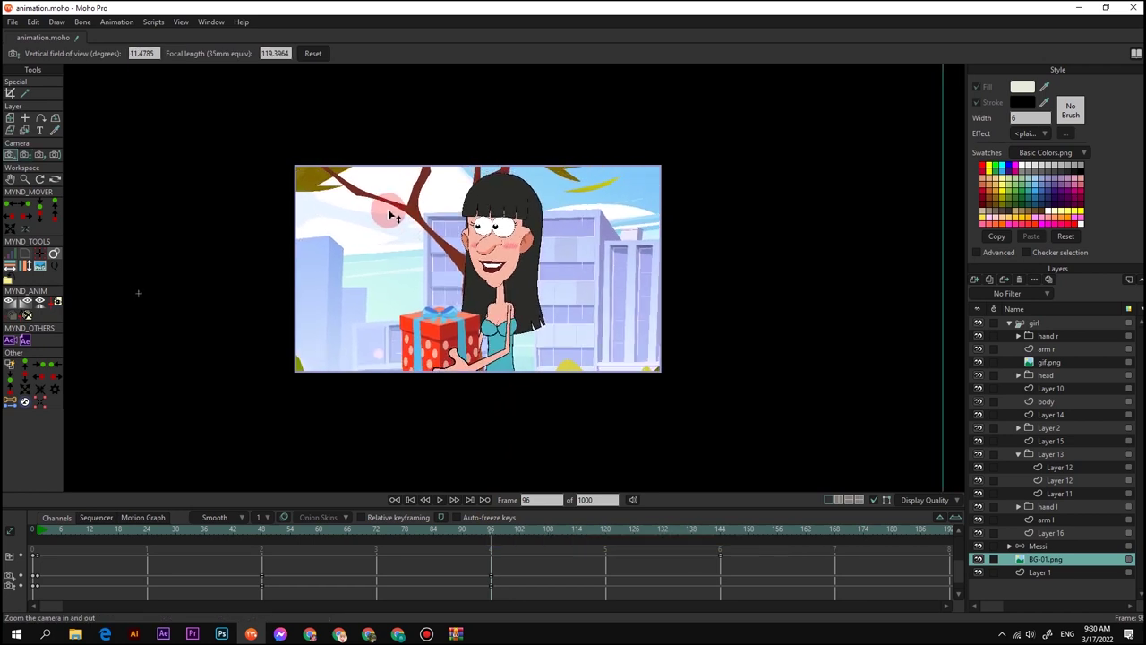
drag(469, 283, 492, 296)
scroll(464, 273, up, 2)
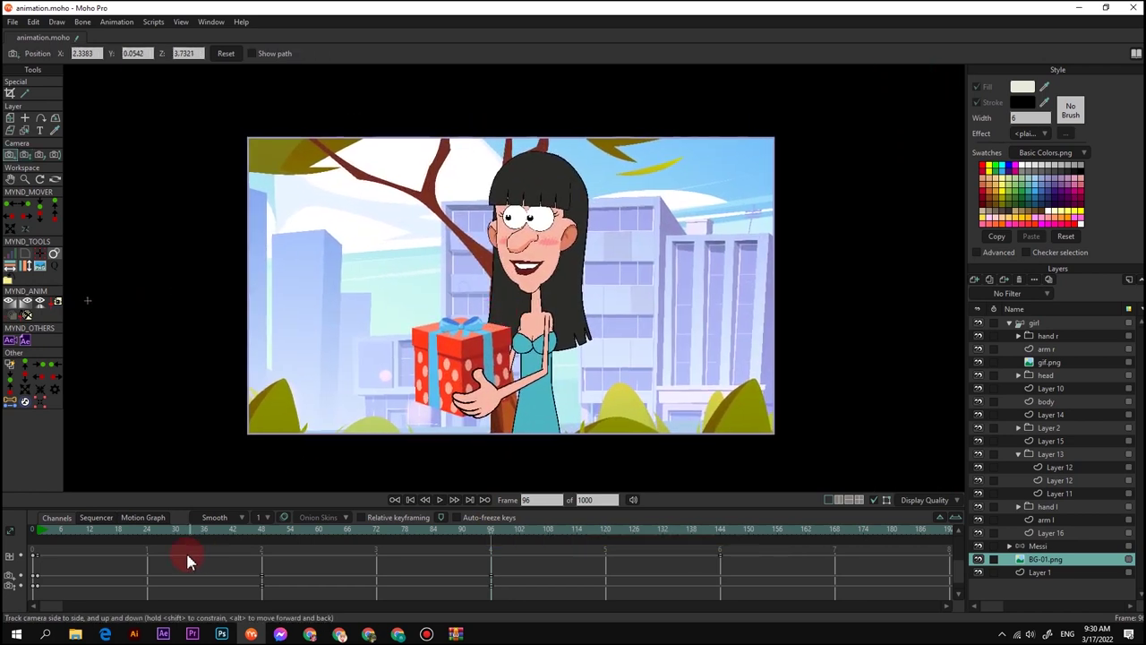
click(50, 530)
key(space)
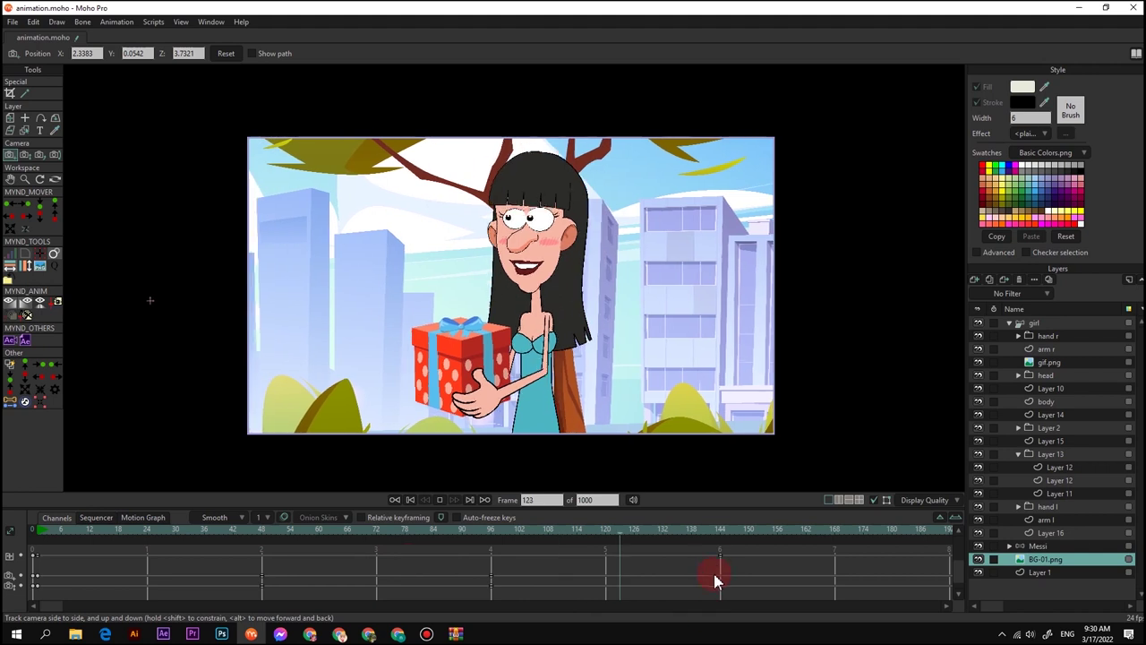
Hold the camera's framing of the girl with tracking and zoom keys at frames 144 and 145
click(722, 534)
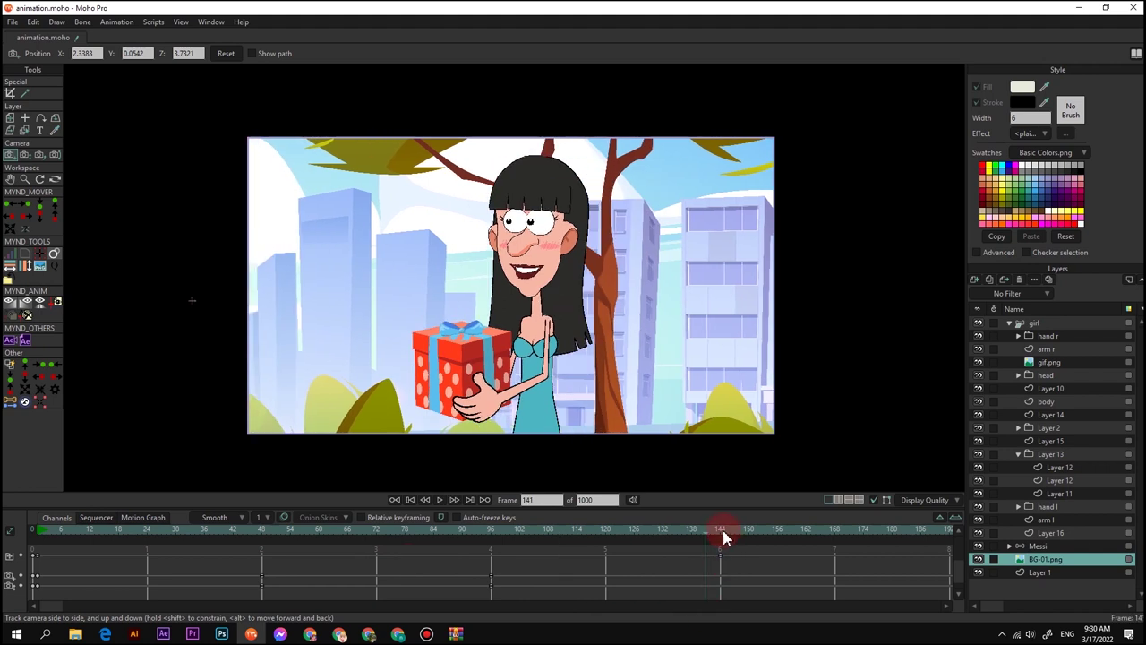
click(725, 414)
key(5)
click(725, 414)
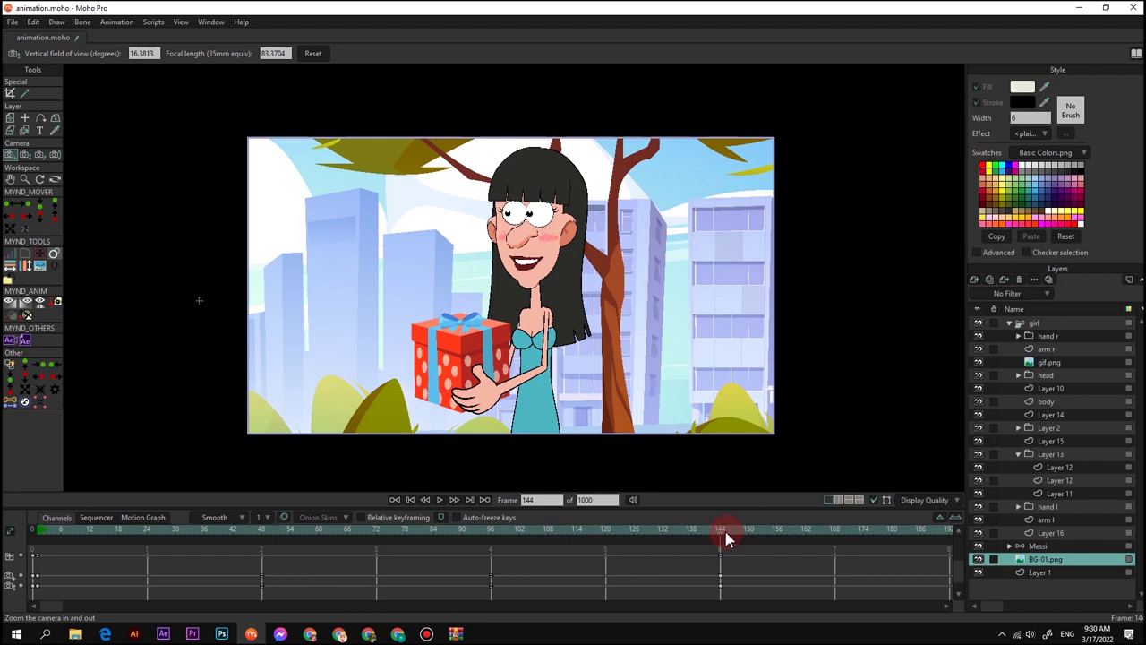
click(726, 533)
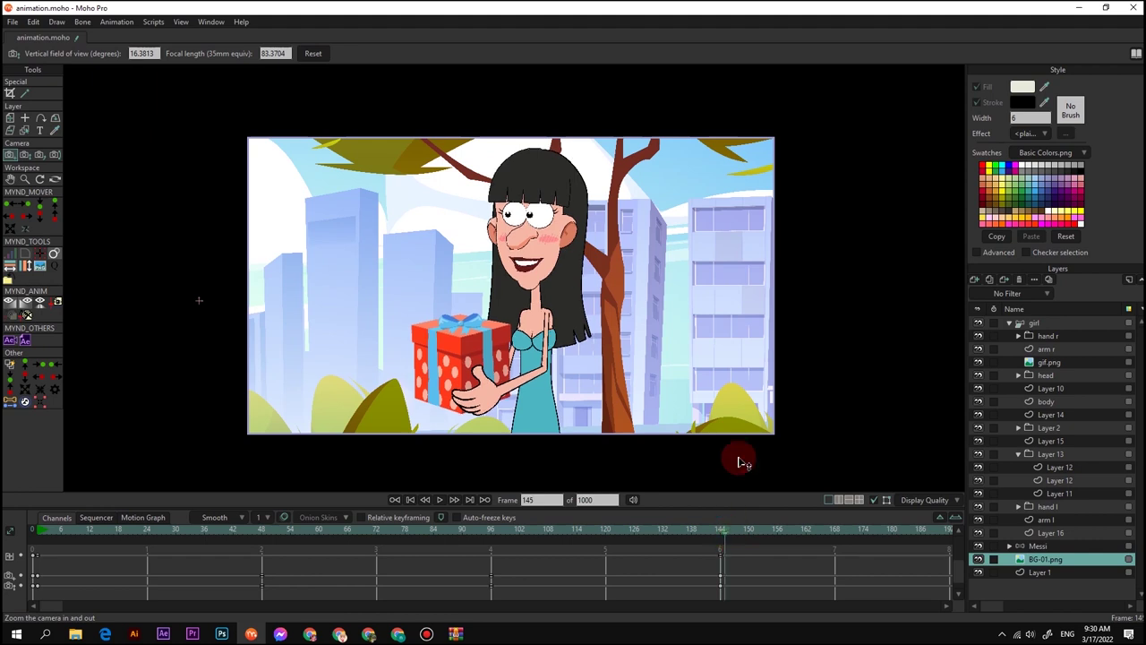
key(4)
click(747, 403)
key(5)
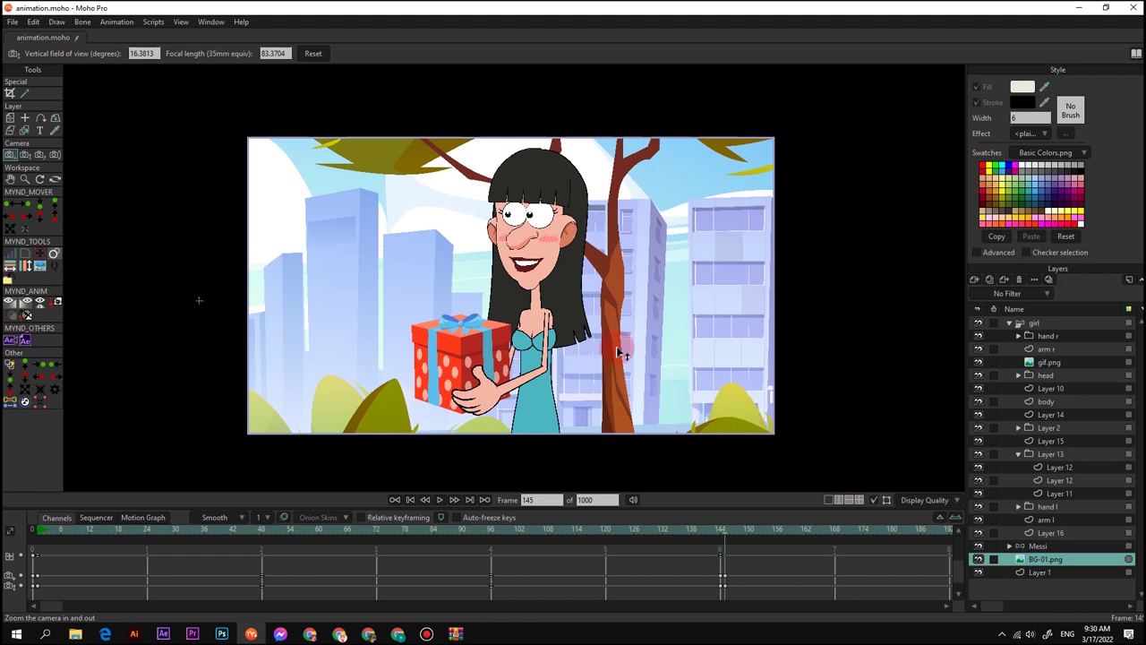
At frame 145, track the camera off the girl to the empty bushes area at X -1.2487, Y -0.3089
key(4)
drag(456, 266, 842, 247)
drag(394, 264, 659, 254)
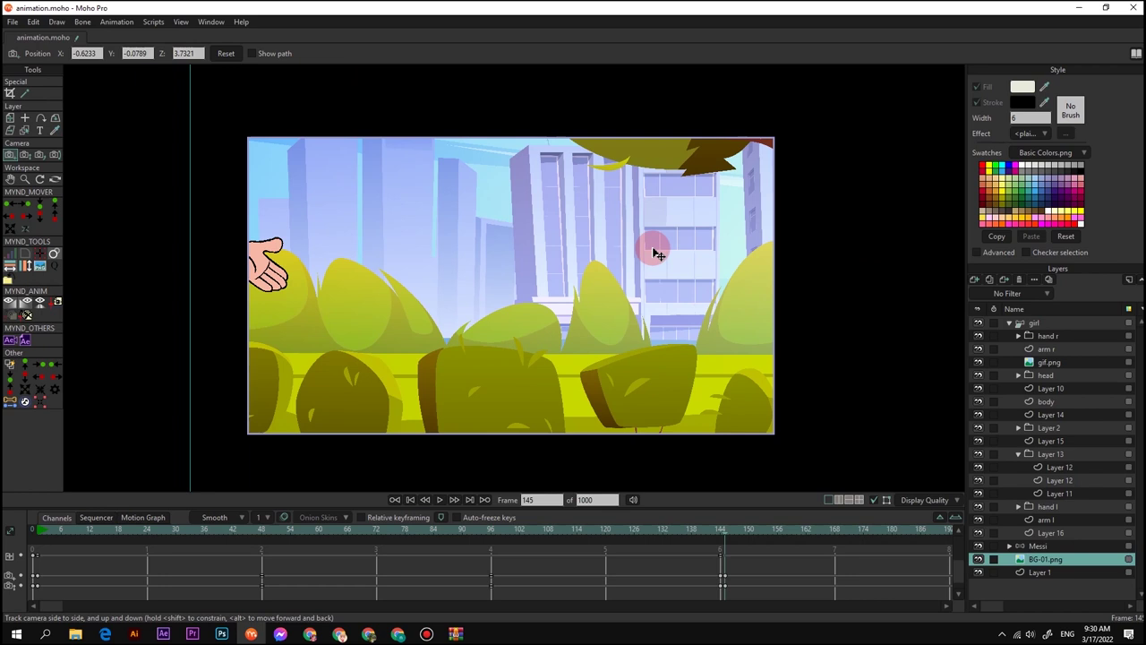
Freeze the Messi layer's bone pose with keys at frames 144 and 145
click(1039, 545)
scroll(392, 296, down, 3)
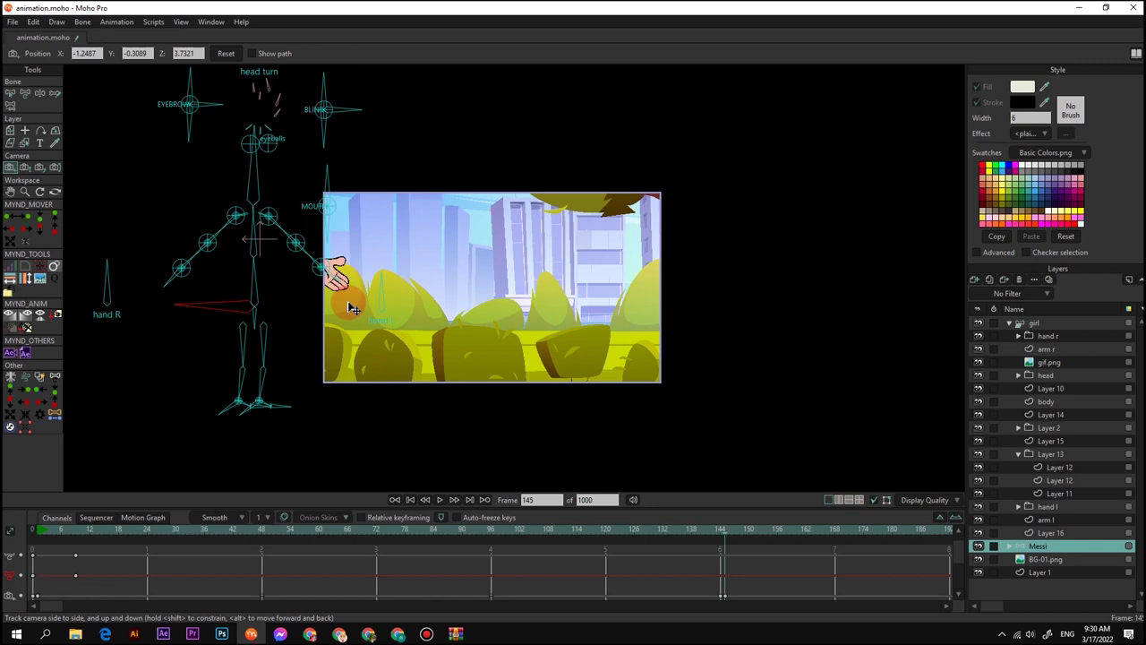
key(ctrl+f)
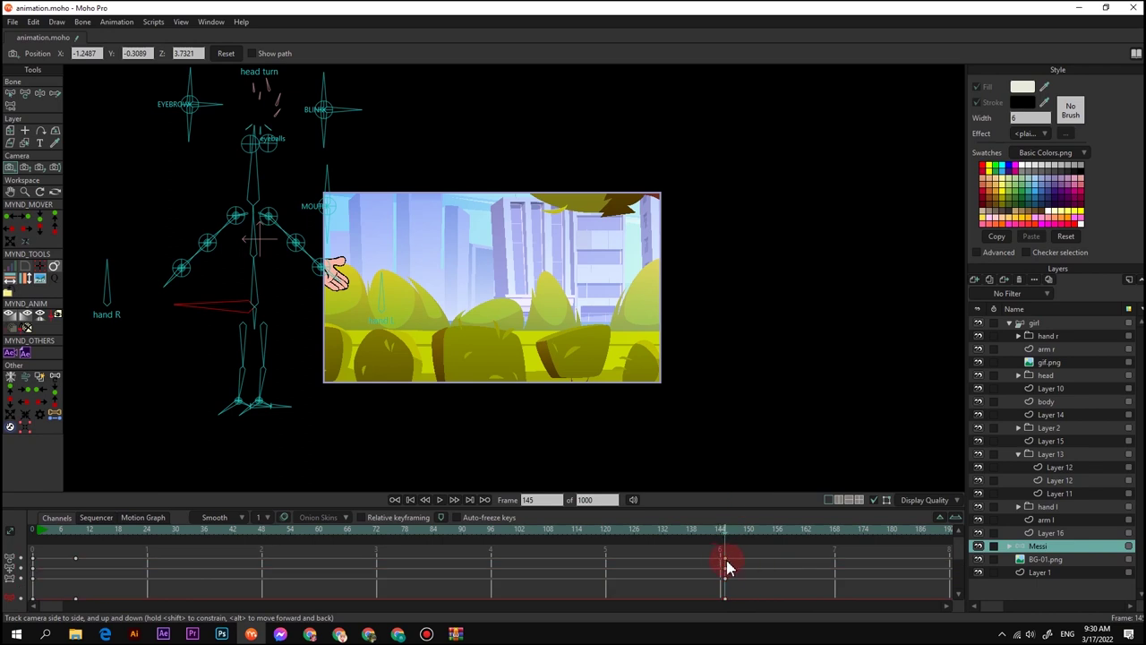
scroll(735, 577, down, 1)
scroll(731, 573, up, 1)
scroll(517, 315, down, 2)
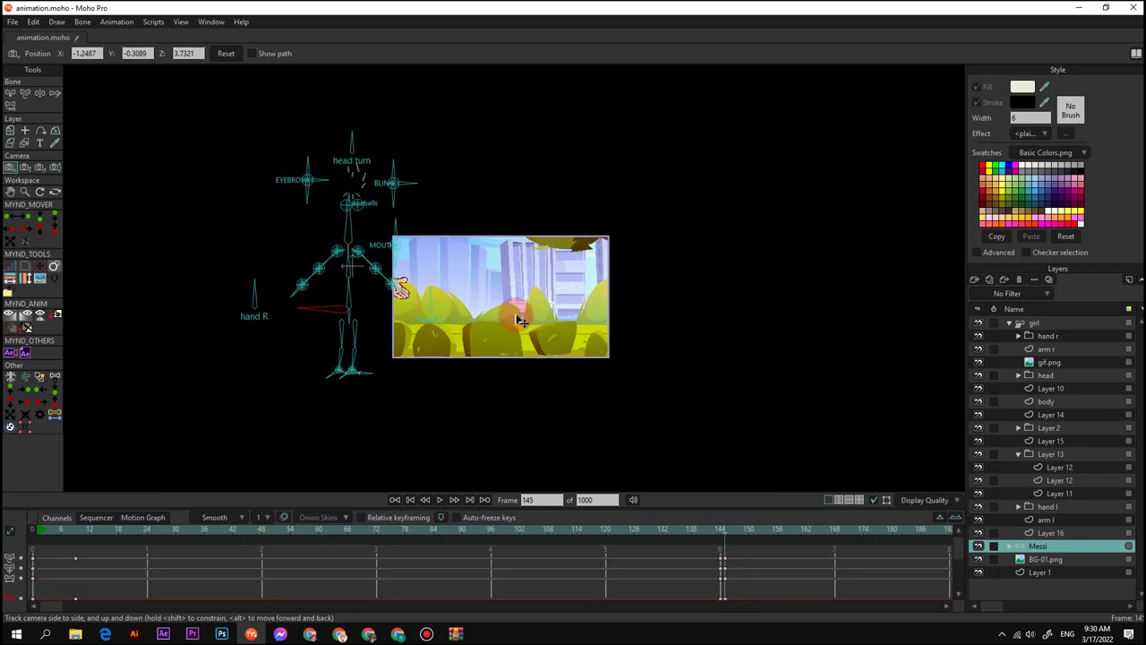
At frame 145, move the Messi layer into the camera frame at about X -1.1408, Y -0.6007
key(m)
click(353, 304)
scroll(758, 581, down, 1)
scroll(757, 581, up, 3)
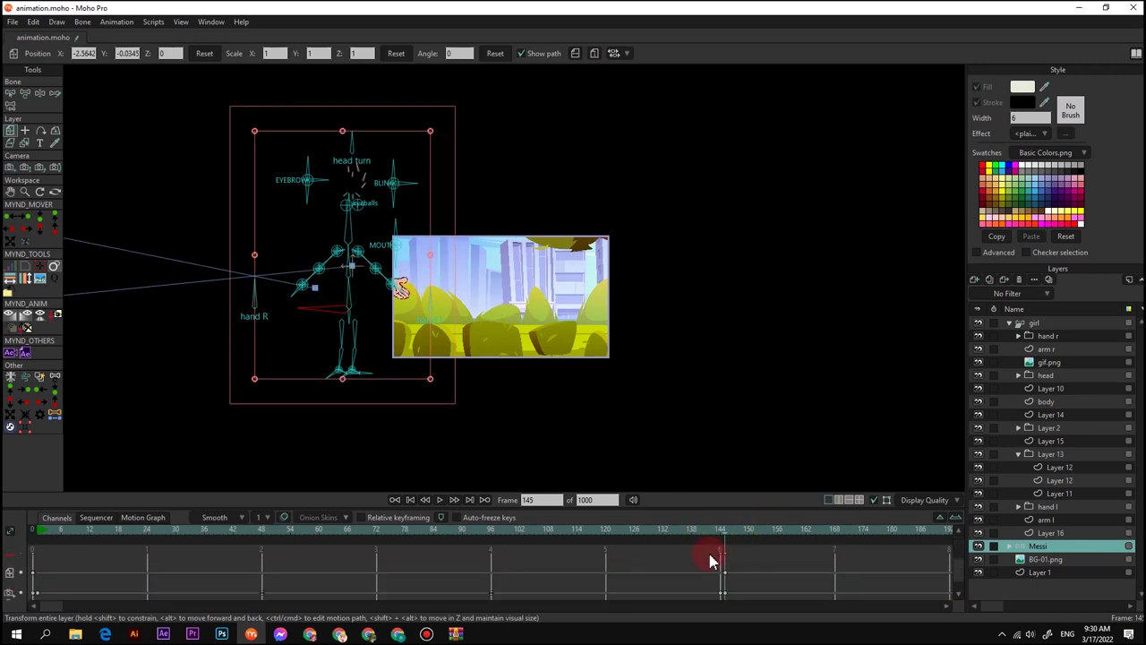
drag(367, 304, 530, 369)
Bend both of Messi's arms so the elbows point outward and the hands sit at his waist
scroll(530, 369, up, 10)
key(t)
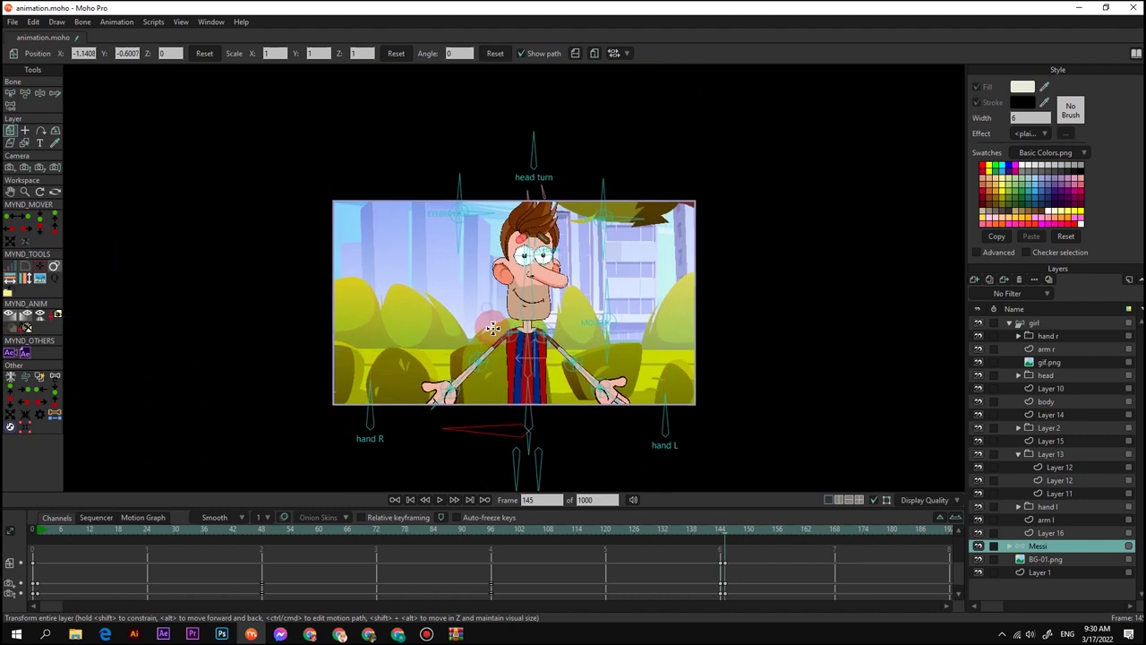
scroll(504, 381, up, 1)
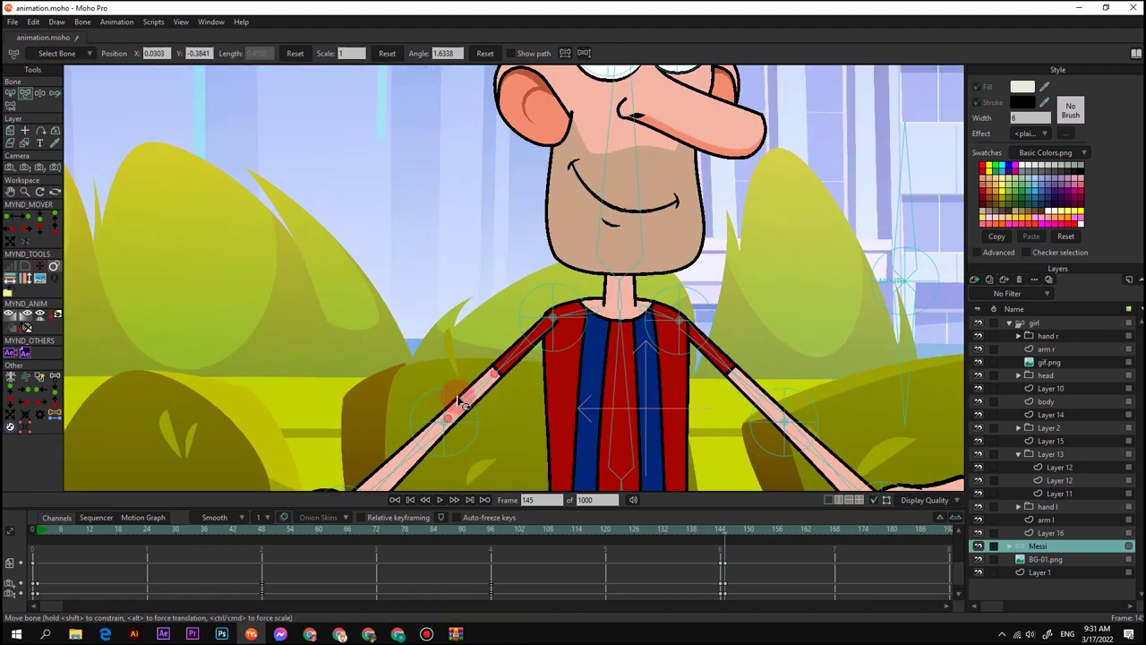
scroll(455, 396, down, 4)
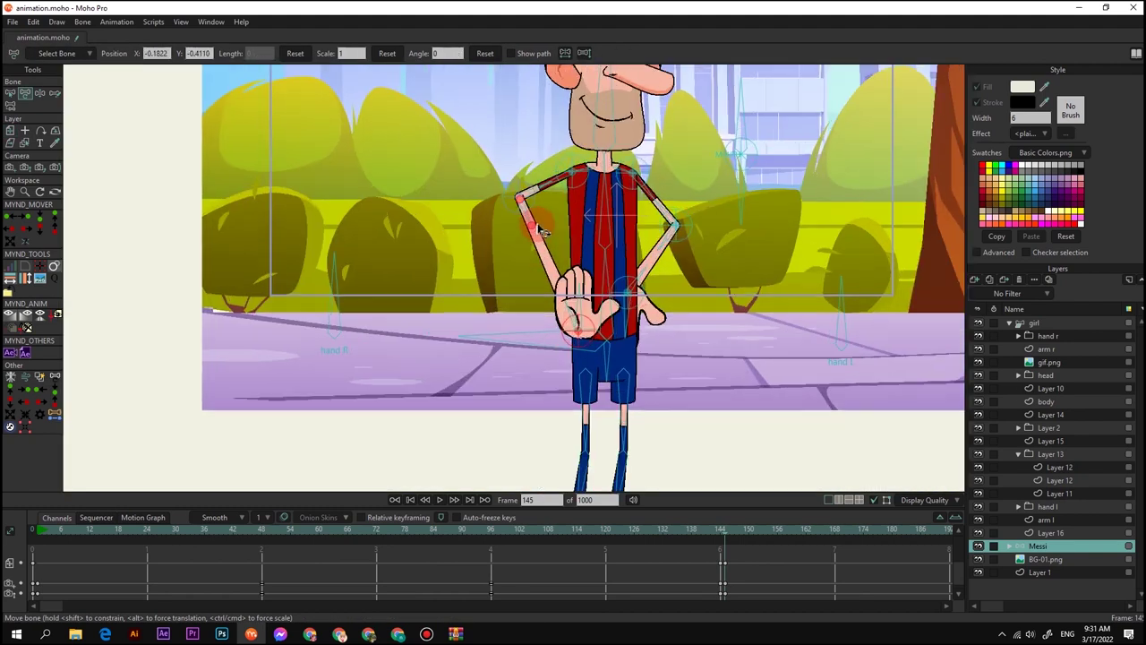
scroll(538, 228, up, 2)
drag(537, 228, 532, 248)
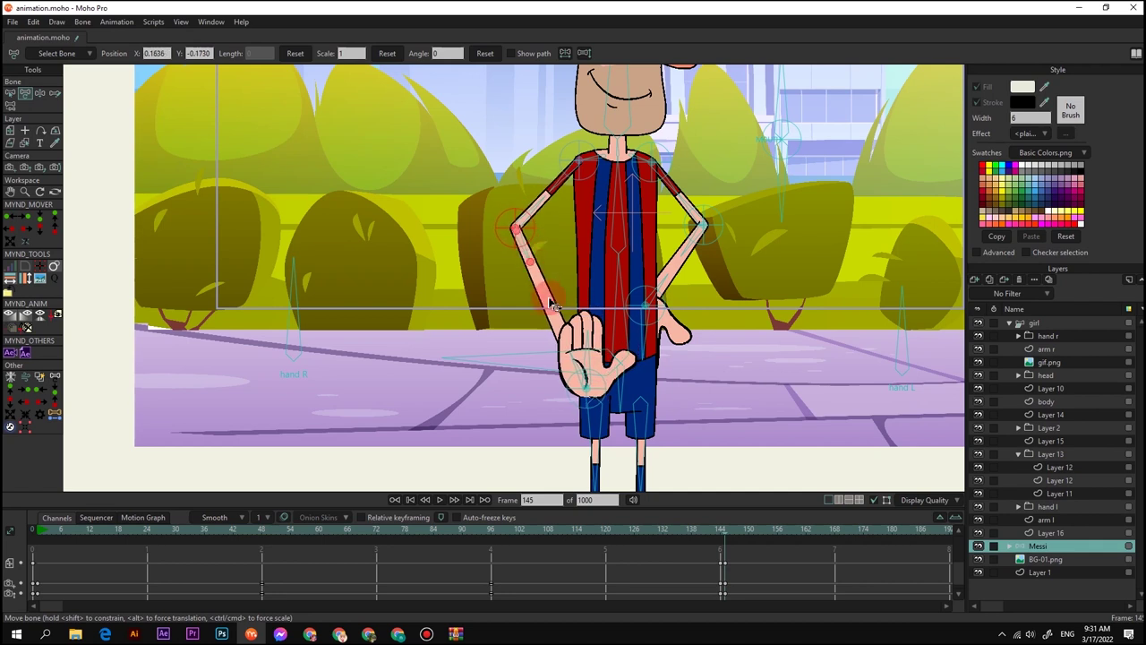
Turn Messi's wrist at the waist and change his hand shapes with the hand R and hand L control bones
scroll(549, 299, up, 2)
drag(566, 292, 592, 243)
drag(492, 300, 510, 300)
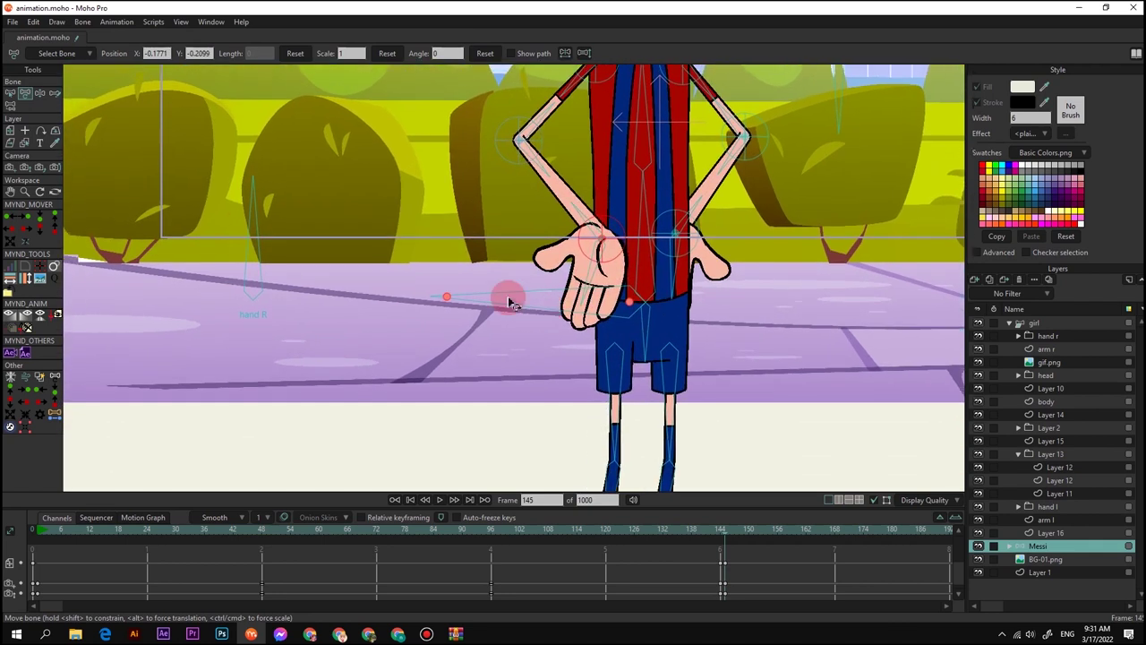
drag(243, 215, 285, 223)
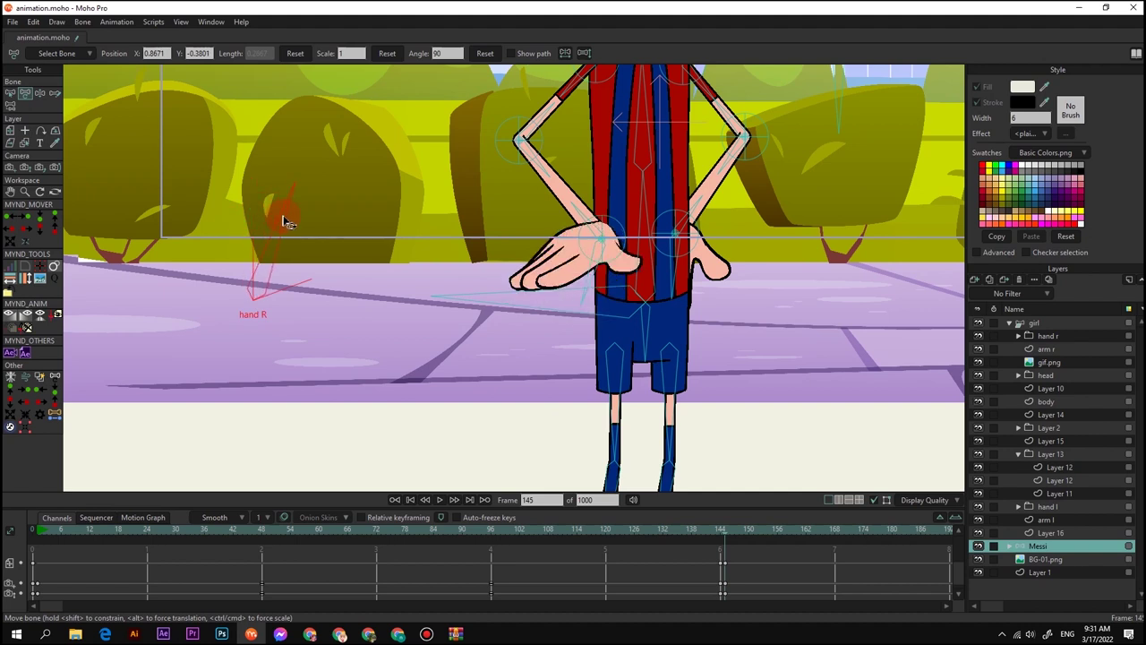
scroll(490, 301, up, 2)
drag(604, 267, 659, 276)
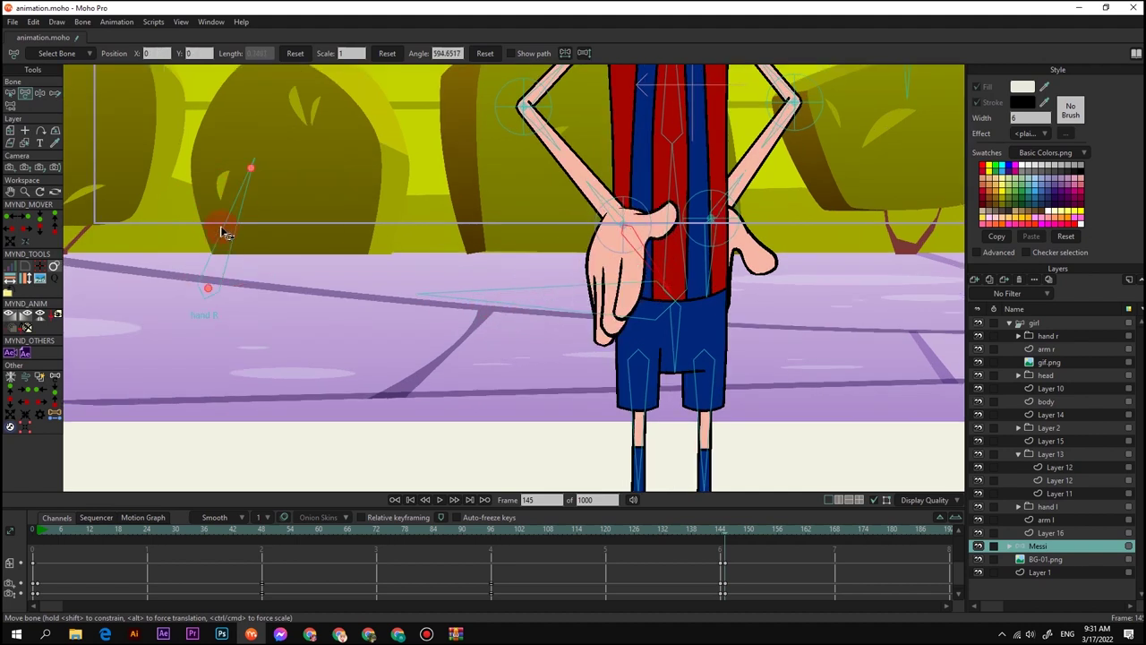
drag(251, 212, 295, 266)
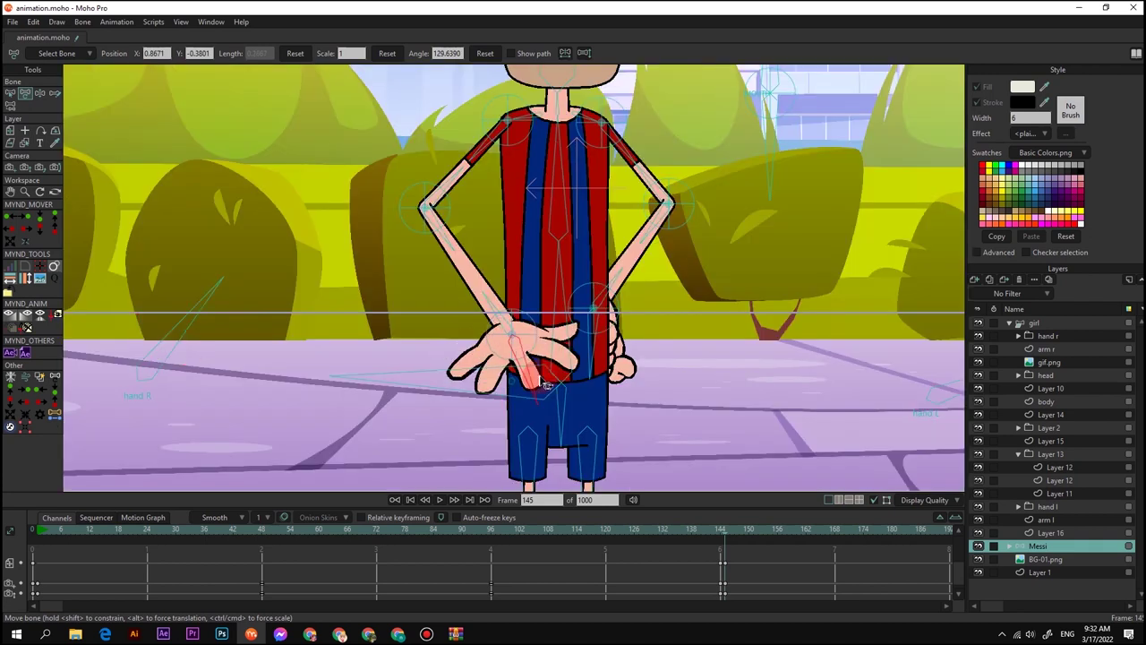
Rotate and position Messi's hands against his hips, and fine-tune the hand L control bone
drag(547, 385, 466, 316)
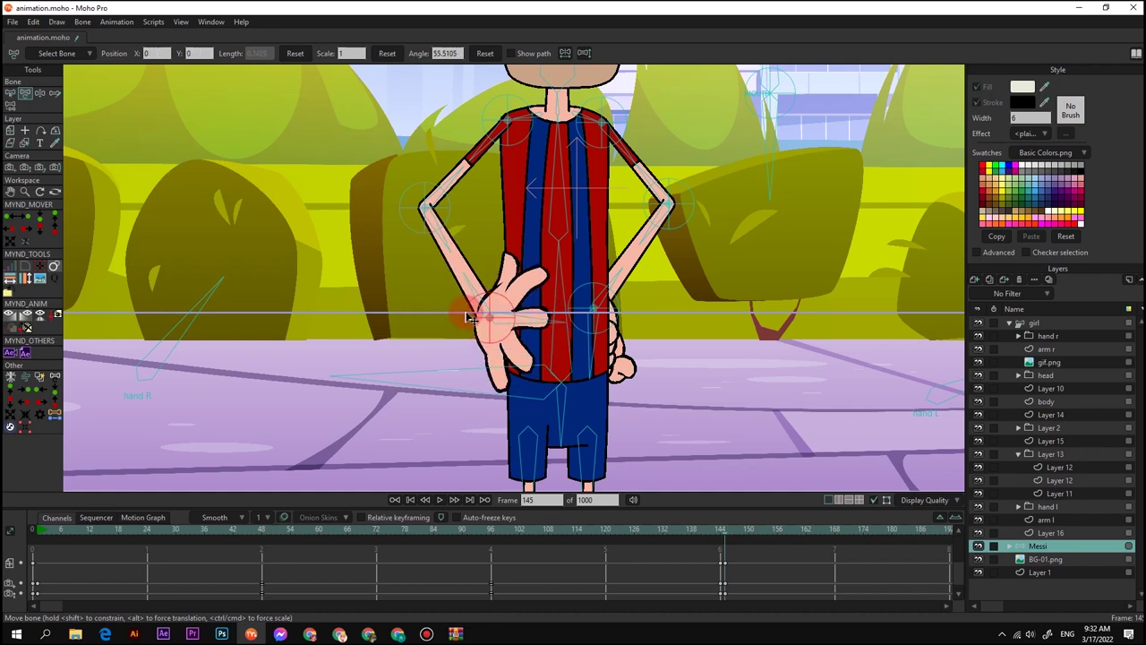
click(498, 335)
scroll(501, 341, down, 5)
scroll(508, 351, up, 5)
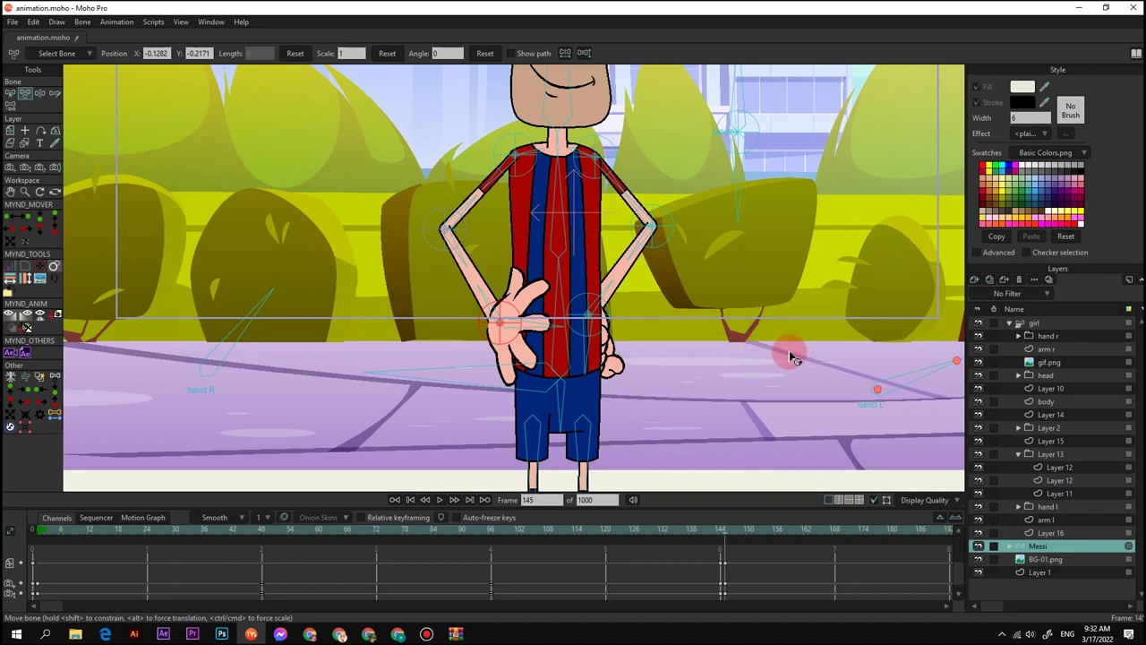
click(913, 369)
drag(907, 365, 897, 360)
scroll(641, 348, up, 4)
drag(580, 357, 588, 326)
Shift Messi's pupils in the direction his nose points and open his smile by rotating the MOUTH bone to about 52.8°
scroll(588, 326, down, 2)
scroll(591, 332, down, 5)
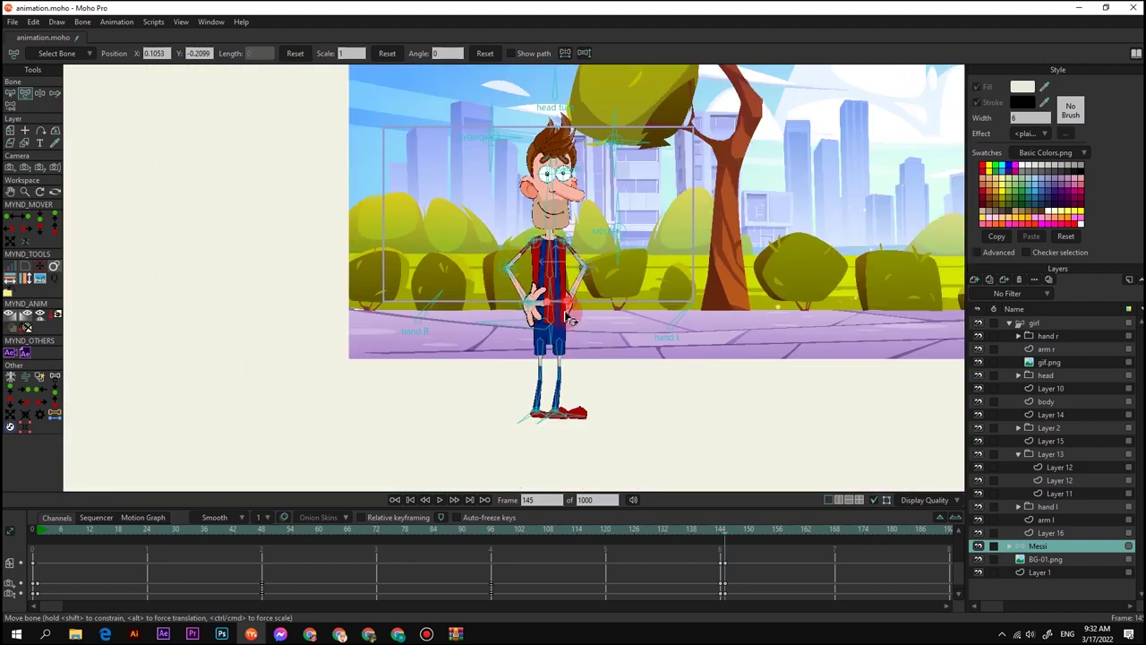
scroll(559, 219, up, 6)
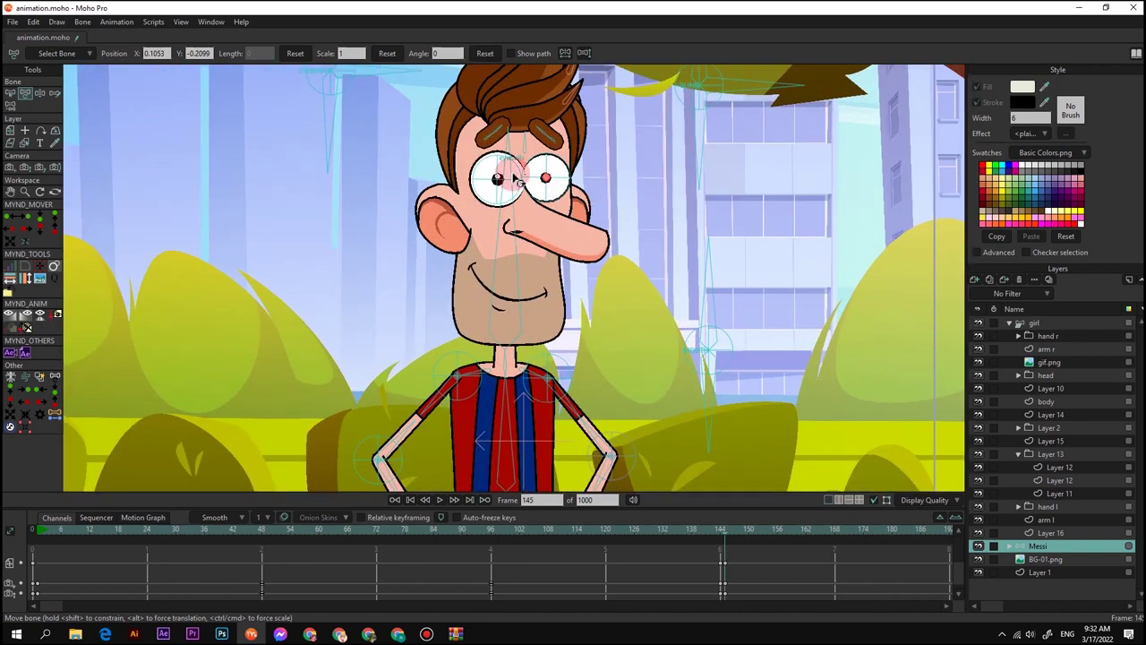
scroll(532, 185, down, 4)
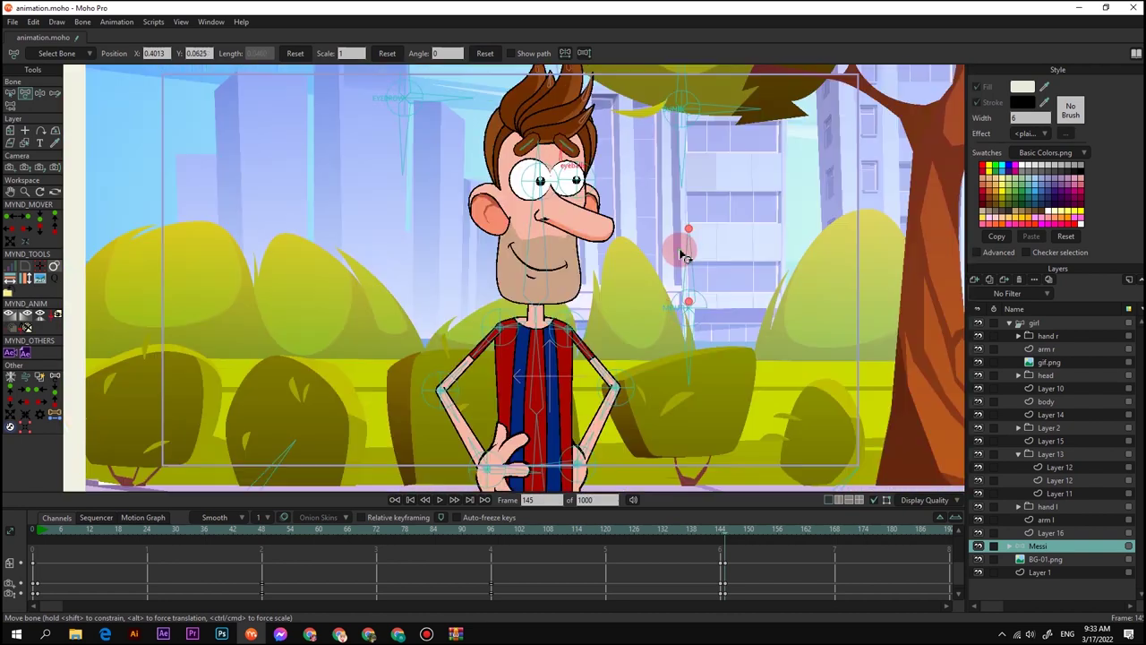
click(676, 246)
drag(672, 252, 653, 256)
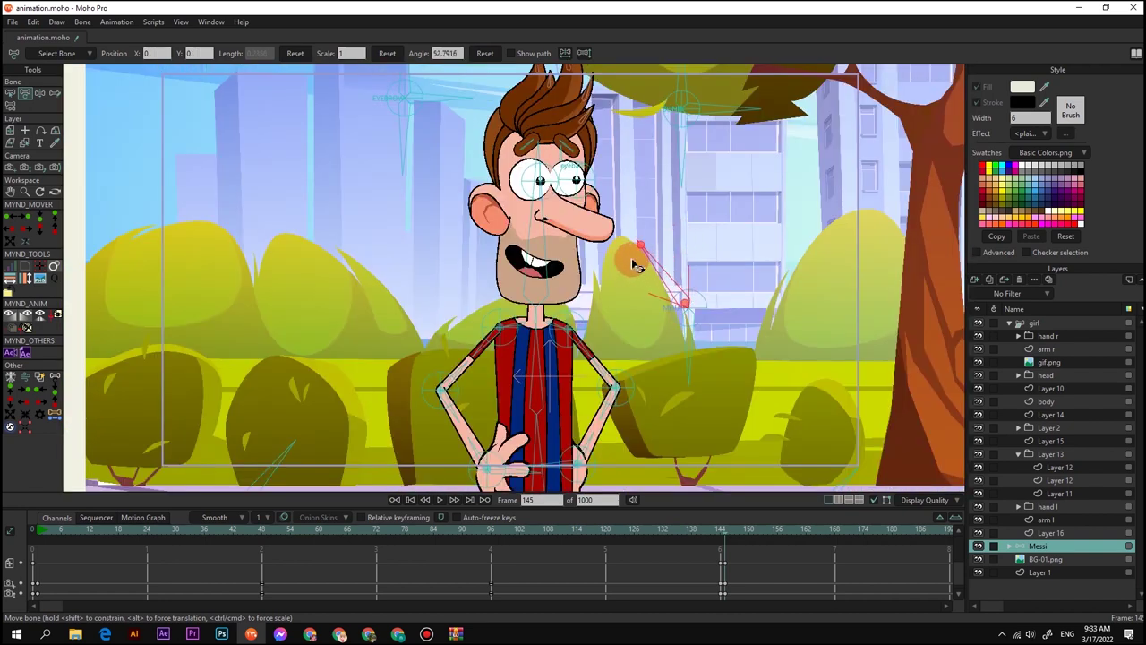
scroll(632, 257, down, 3)
scroll(578, 250, up, 2)
scroll(551, 169, up, 2)
scroll(562, 223, down, 3)
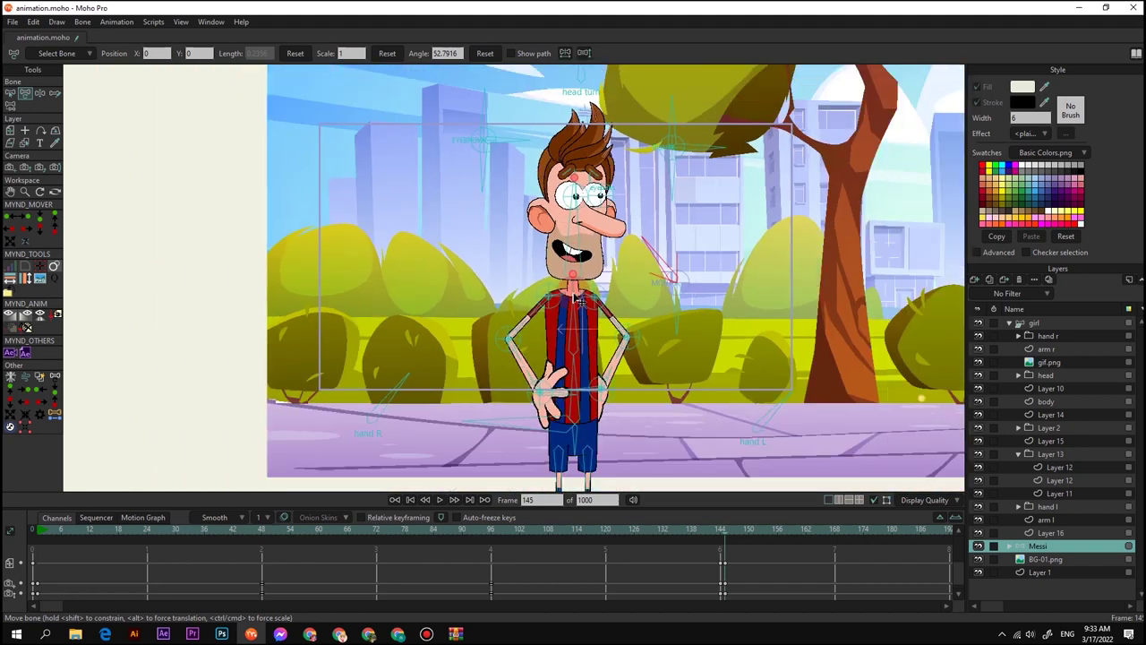
Pose Messi's legs in a stride at frame 145, with one foot lifted behind and the other planted forward
scroll(566, 406, up, 2)
drag(549, 417, 491, 401)
scroll(513, 386, up, 2)
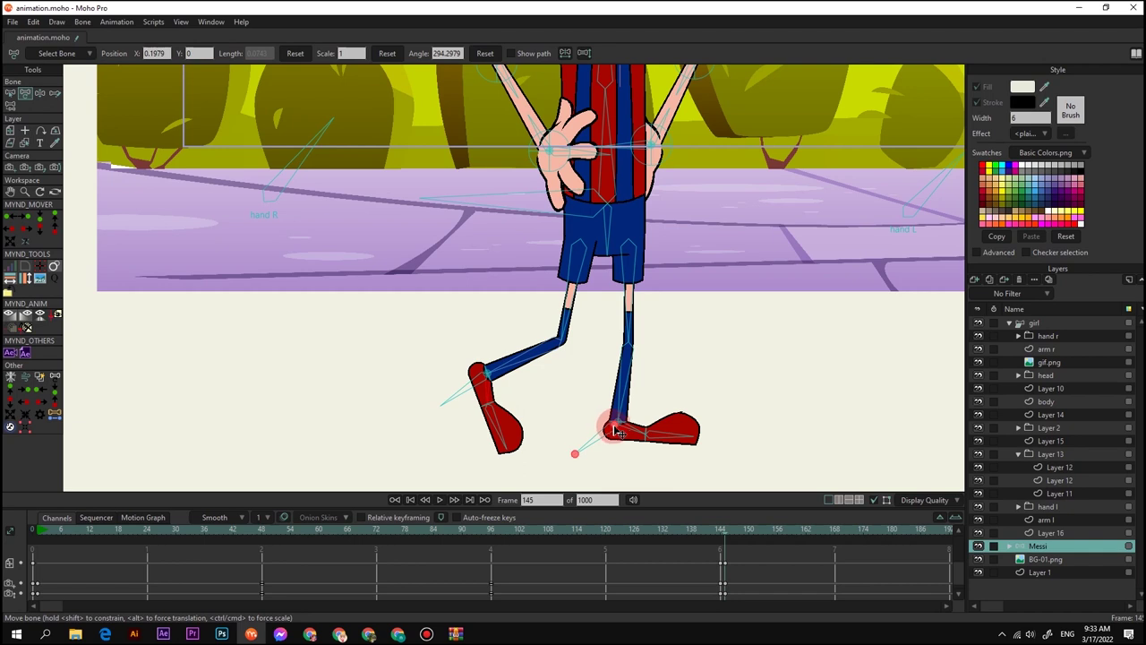
drag(616, 425, 651, 430)
scroll(660, 389, down, 3)
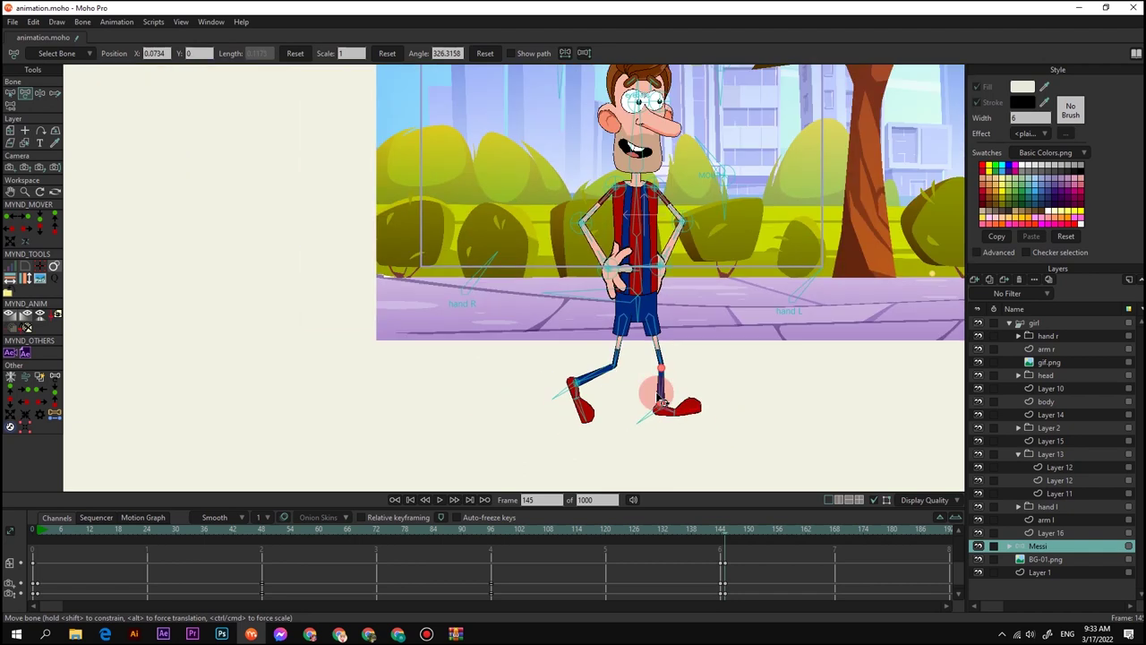
Copy Messi's stride pose keys from frame 145 to frames 156 and 168
scroll(625, 208, up, 3)
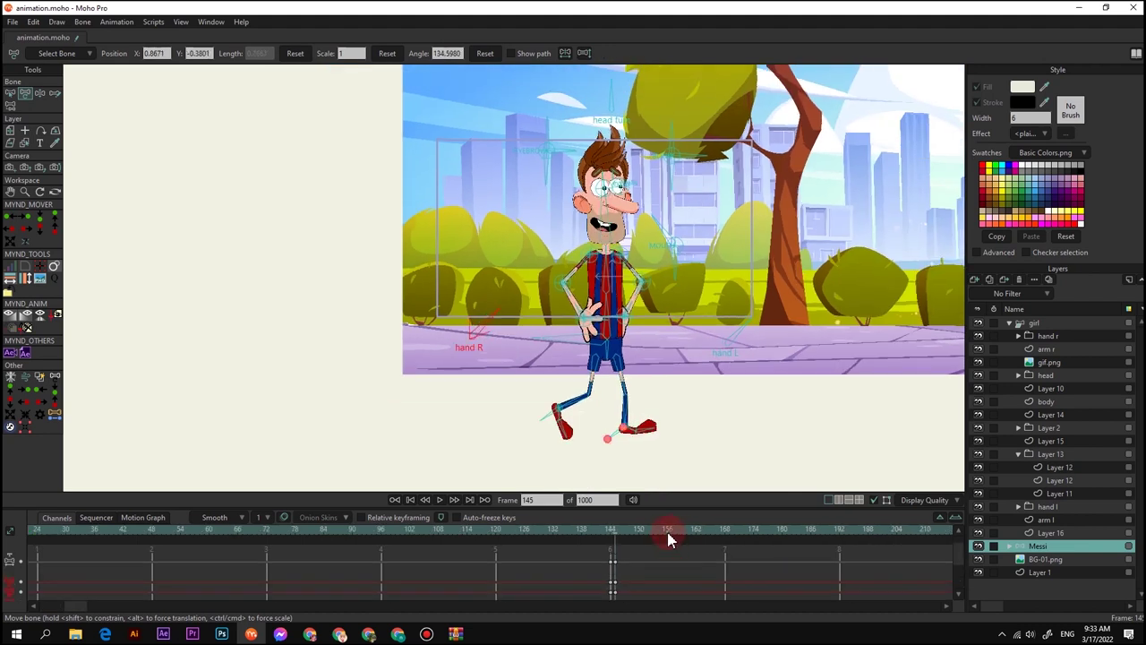
key(ctrl+v)
drag(691, 511, 691, 490)
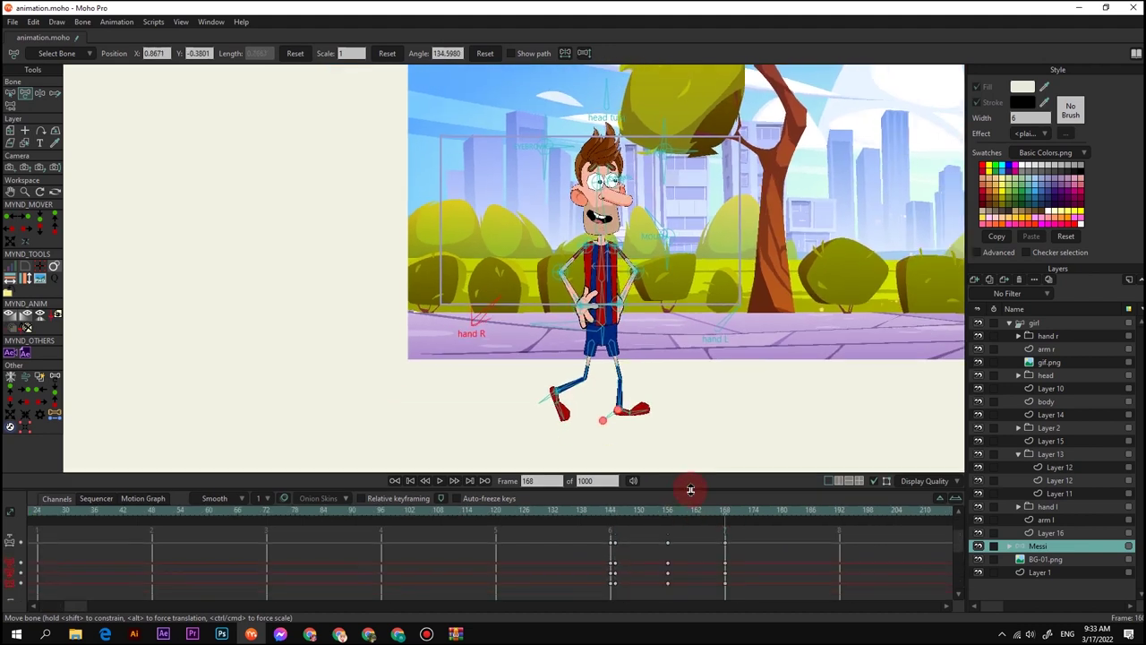
At frame 156, swap Messi's legs into the opposite stride, with the rear foot forward and the front foot lifted behind
click(667, 507)
scroll(580, 416, up, 3)
drag(539, 383, 655, 409)
scroll(621, 412, up, 2)
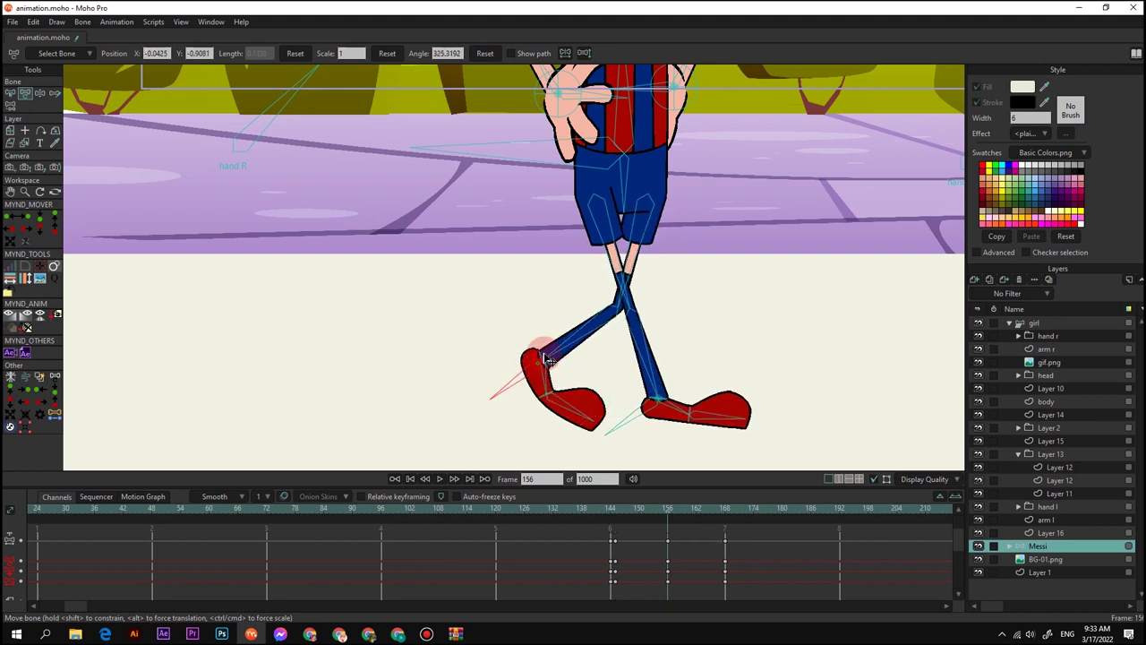
drag(544, 354, 559, 336)
drag(656, 402, 629, 408)
drag(550, 344, 530, 341)
drag(626, 407, 633, 404)
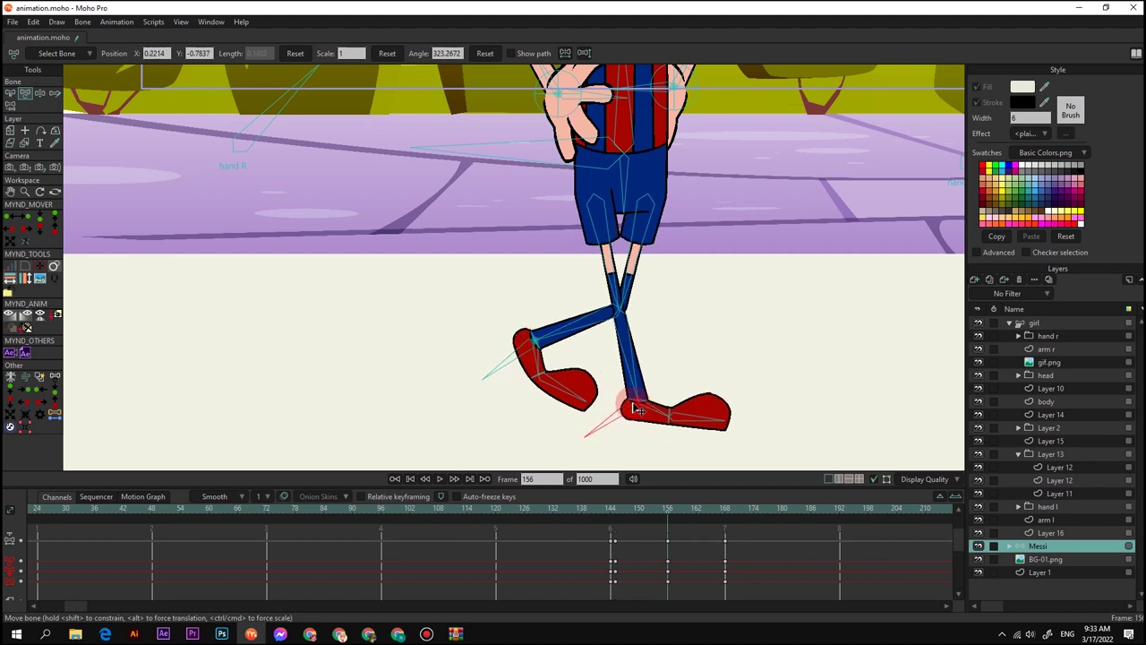
scroll(634, 409, down, 5)
Adjust Messi's front foot in the frame 145 stride and copy that frame's keys to frame 168
mouse_move(614, 532)
mouse_down()
mouse_move(640, 520)
mouse_move(724, 520)
mouse_move(613, 530)
mouse_up()
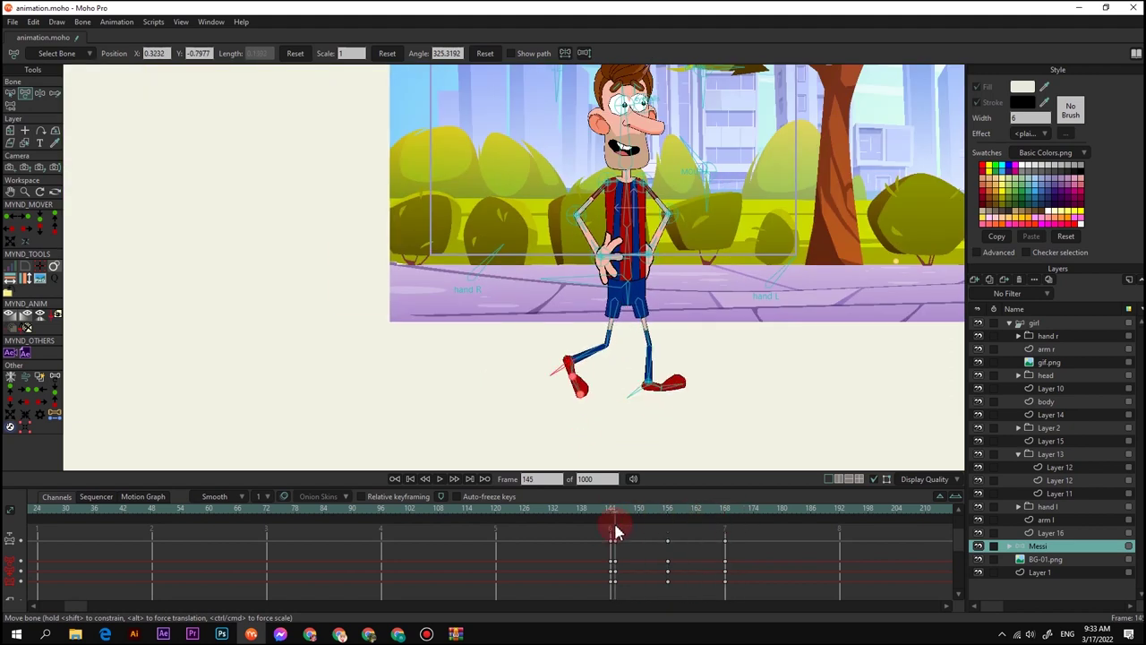
scroll(542, 359, up, 3)
mouse_move(690, 379)
mouse_down()
mouse_move(705, 380)
mouse_move(696, 384)
mouse_up()
click(606, 407)
drag(616, 488, 725, 516)
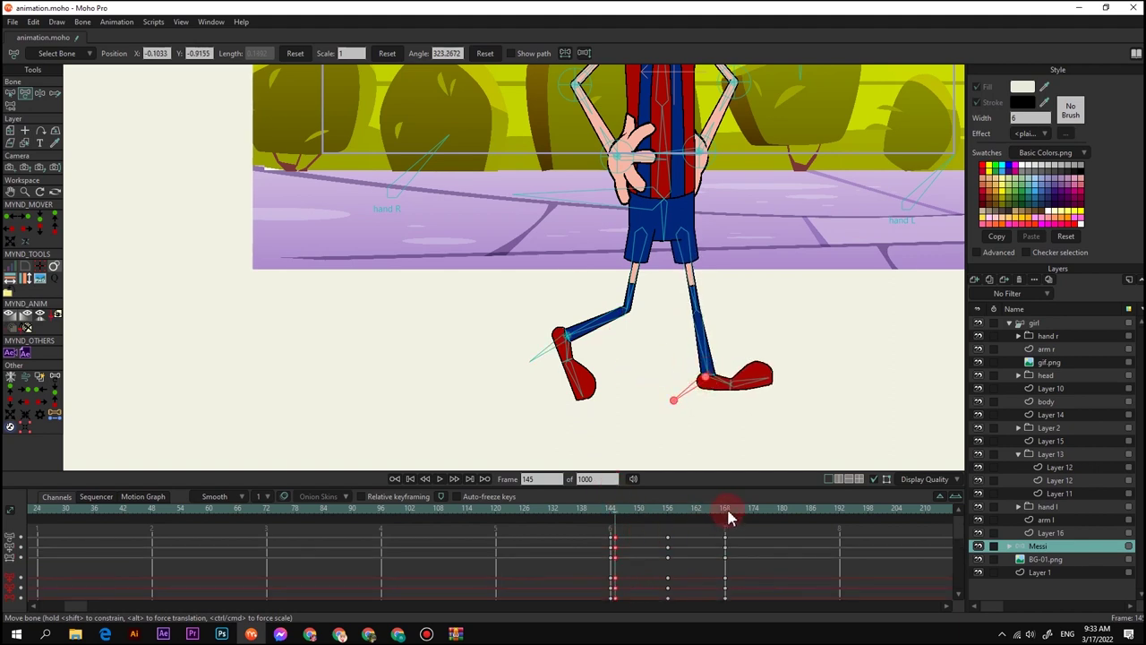
click(531, 358)
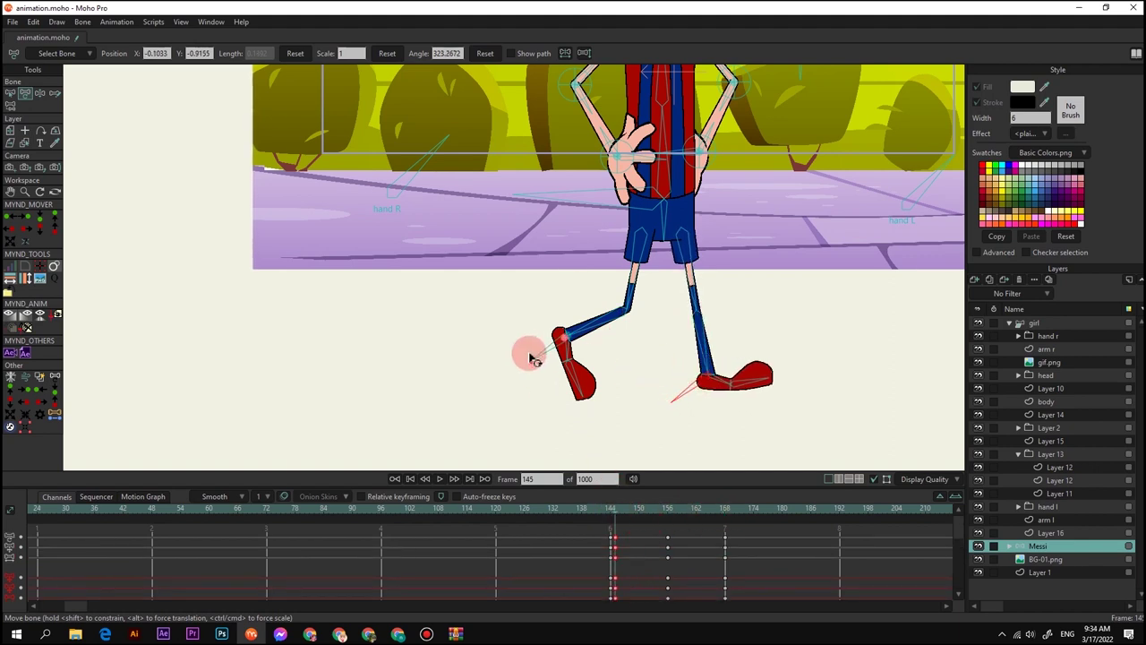
At frame 150, create a passing pose with the rear foot lifted, the legs crossing and the body raised
click(638, 512)
drag(618, 347, 635, 299)
drag(655, 203, 656, 179)
drag(649, 314, 634, 319)
scroll(663, 276, down, 1)
drag(660, 266, 655, 288)
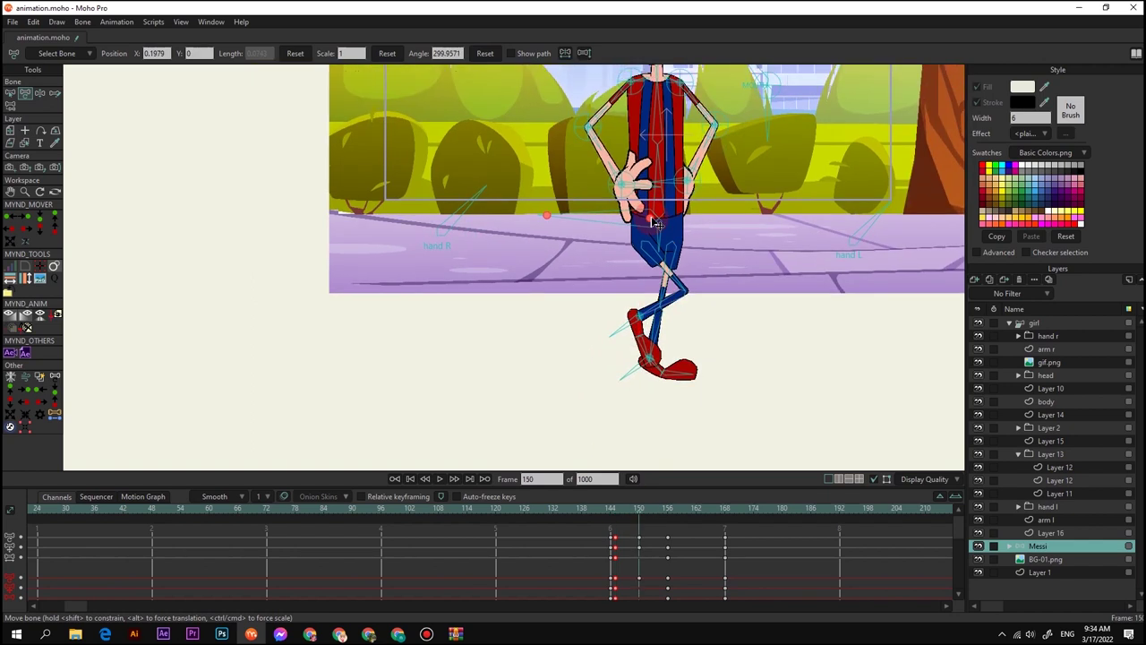
Copy the raised-body key from frame 150 to frame 162, checking the legs against frame 156
drag(651, 583, 661, 570)
click(699, 511)
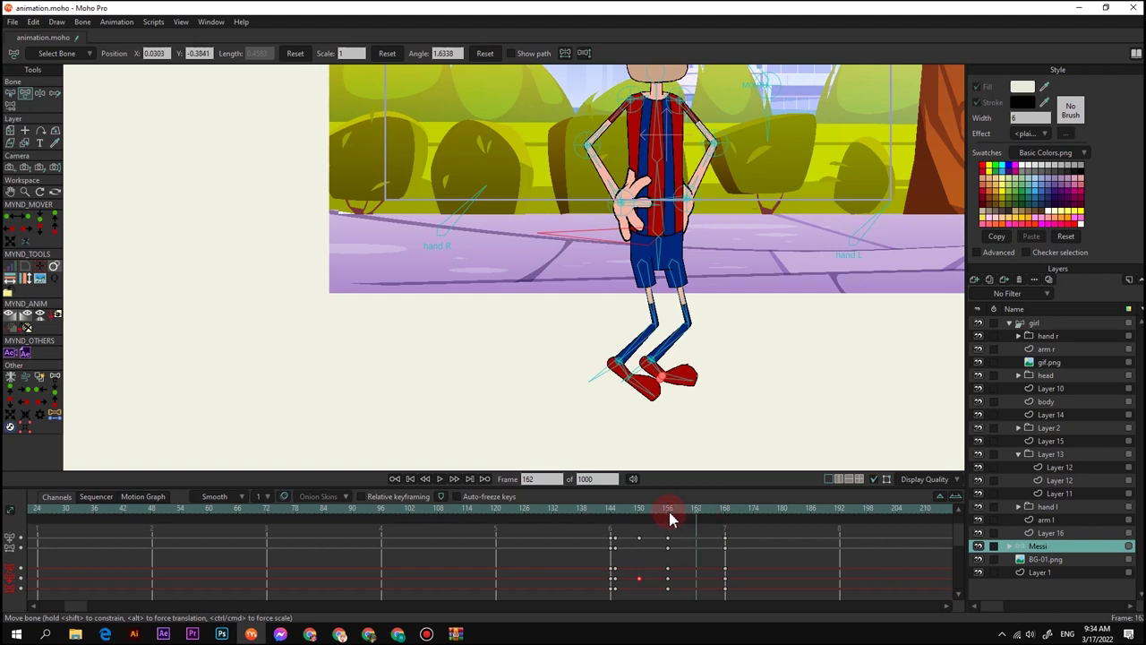
key(ctrl+v)
click(668, 512)
click(593, 359)
click(696, 508)
scroll(607, 328, up, 2)
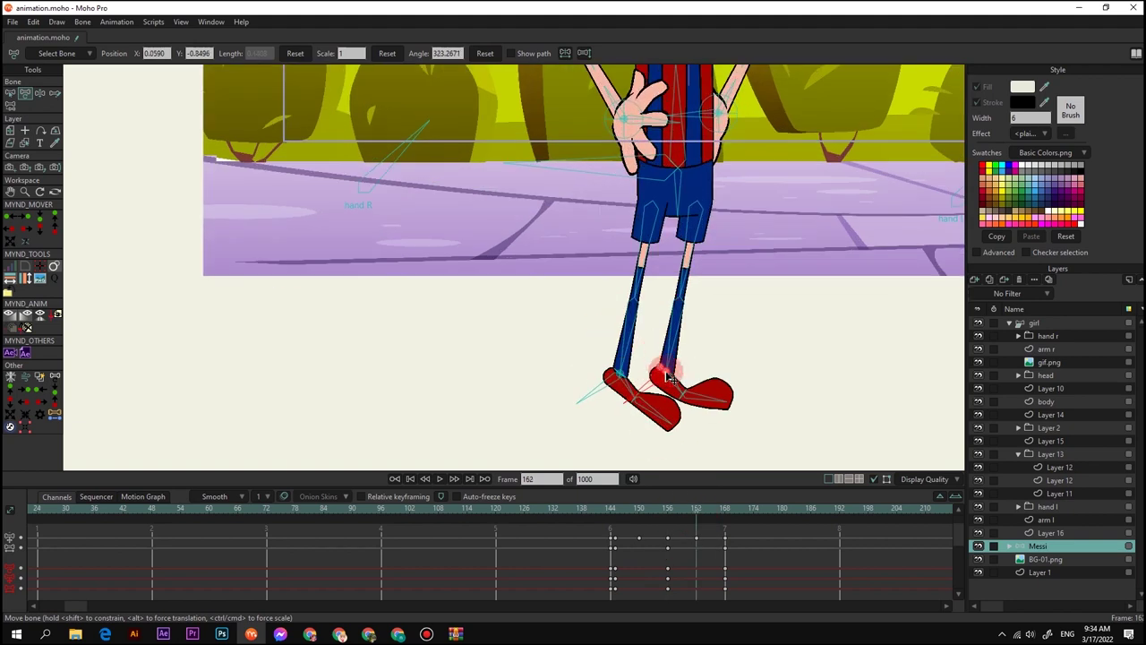
At frame 162, create the opposite passing pose by lifting one foot and placing the other beneath the body
drag(668, 373, 656, 313)
scroll(616, 368, up, 2)
drag(692, 275, 678, 365)
scroll(670, 297, down, 4)
drag(655, 507, 697, 521)
drag(625, 360, 651, 359)
scroll(678, 385, up, 2)
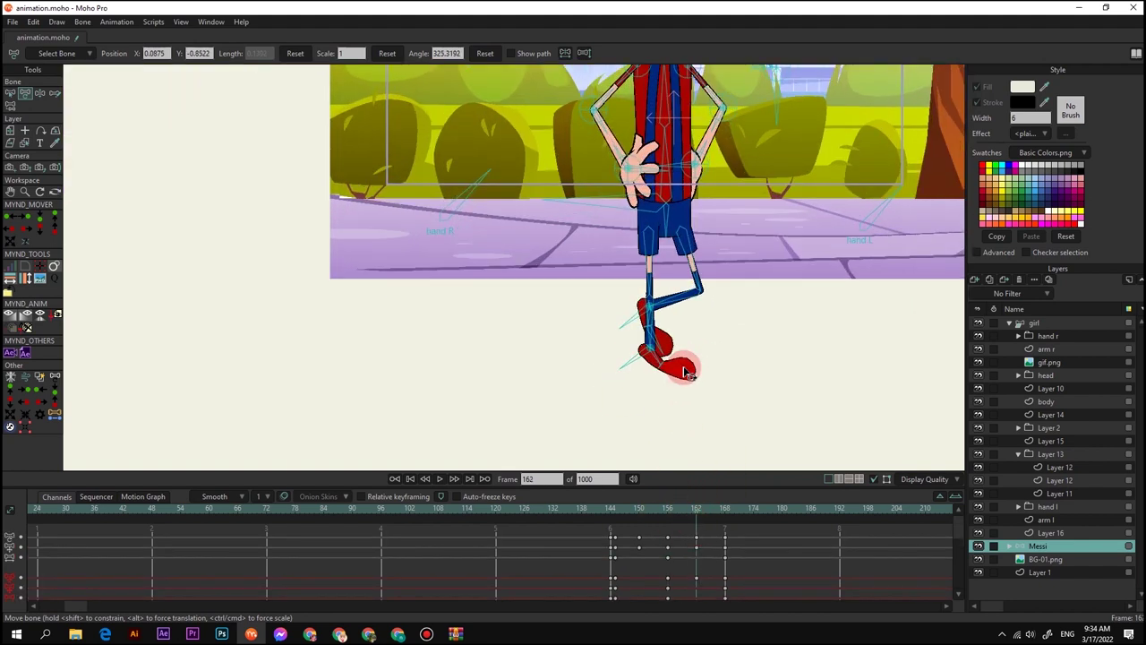
Review the in-between frames, and cycle Messi's keys at frame 168 back to frame 145
click(639, 511)
drag(694, 513, 620, 529)
drag(737, 583, 722, 532)
right_click(726, 546)
click(778, 520)
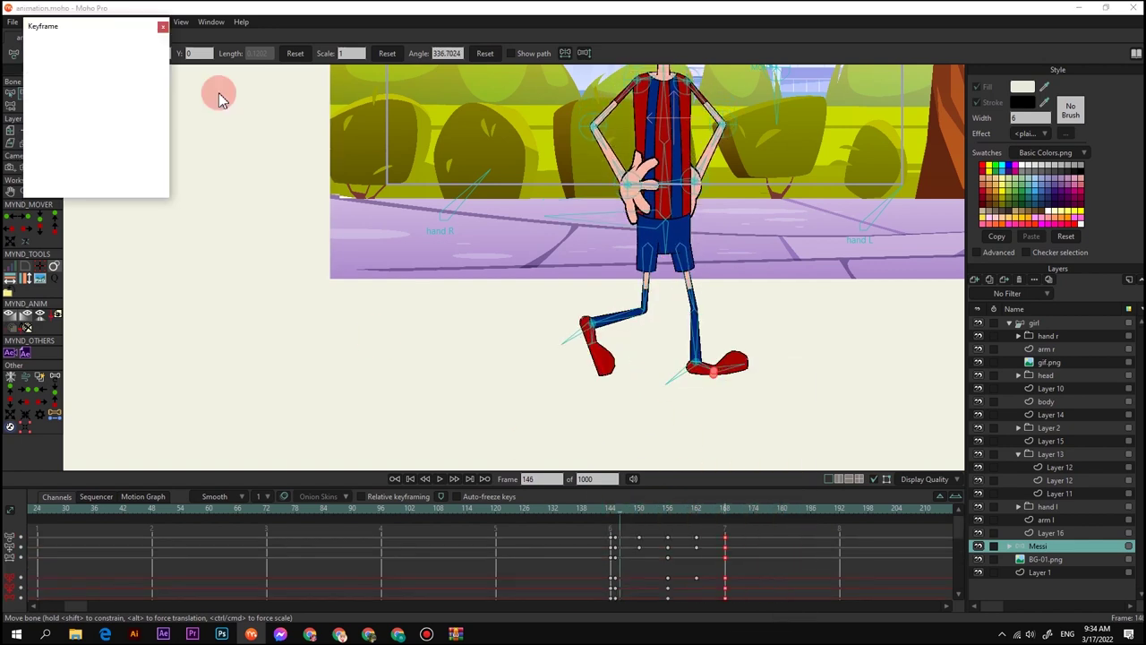
click(105, 89)
text(145)
click(163, 27)
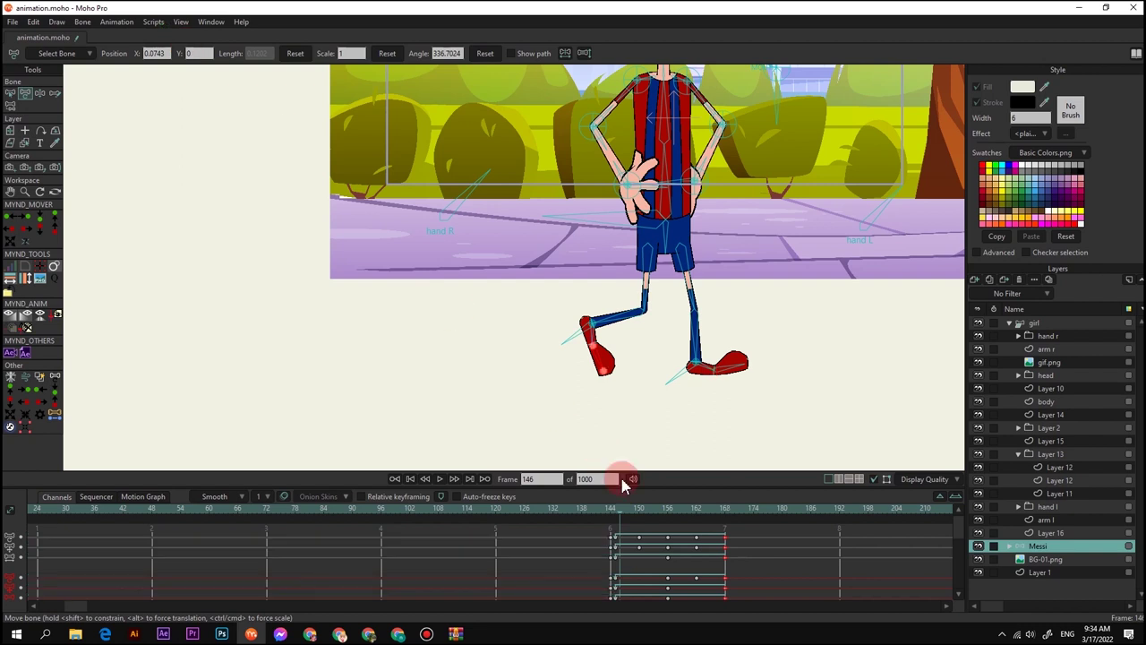
Check the cycle settings of Messi's frame 168 keys and play the shot from frame 144
right_click(727, 543)
click(777, 519)
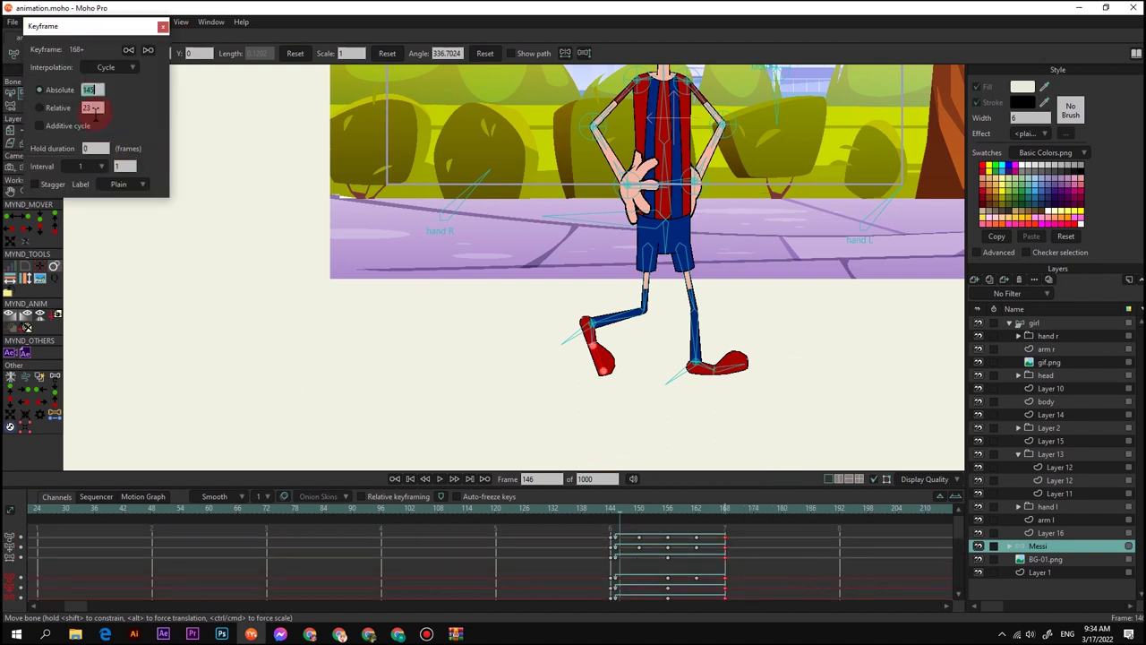
click(163, 27)
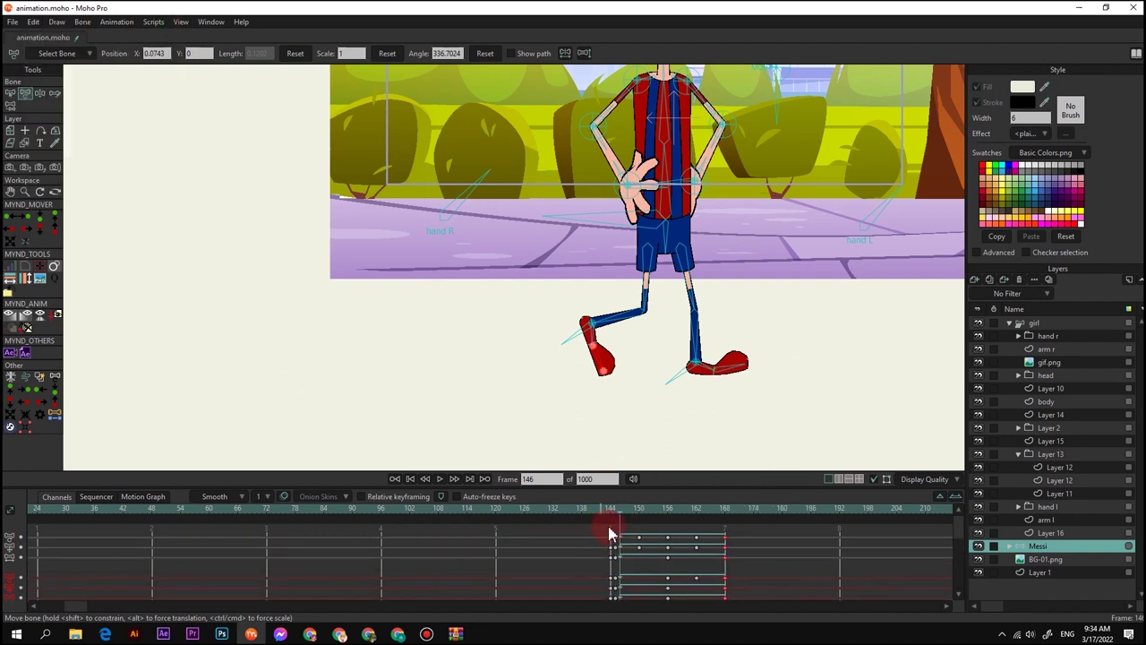
drag(617, 517, 610, 517)
scroll(614, 345, down, 5)
drag(611, 242, 609, 309)
scroll(609, 309, up, 4)
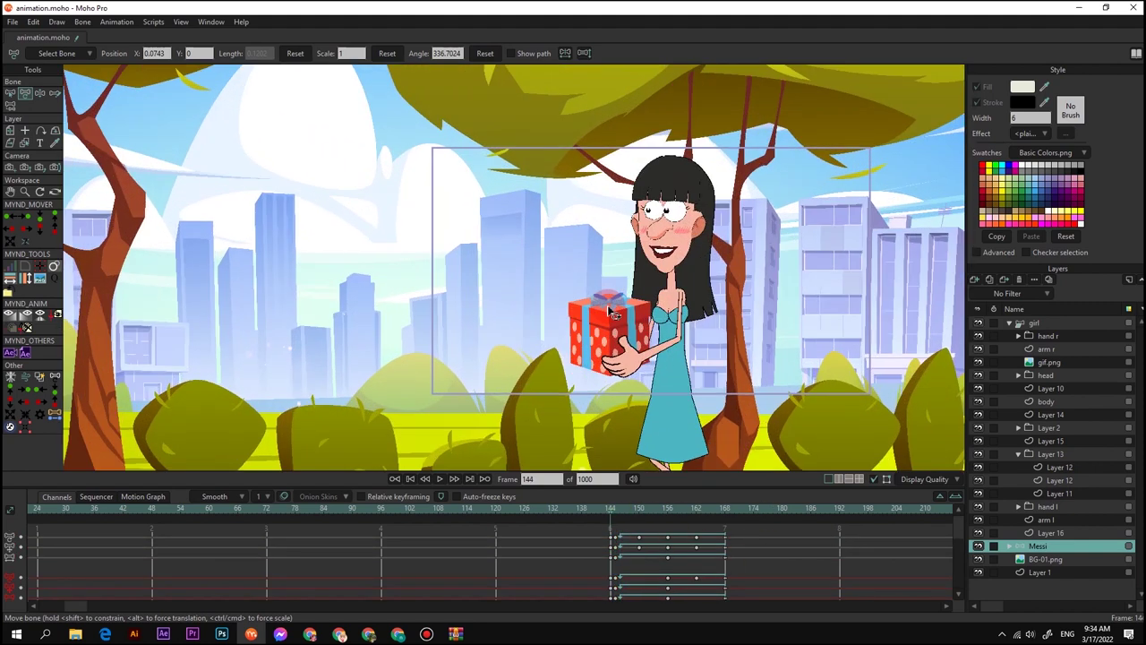
key(space)
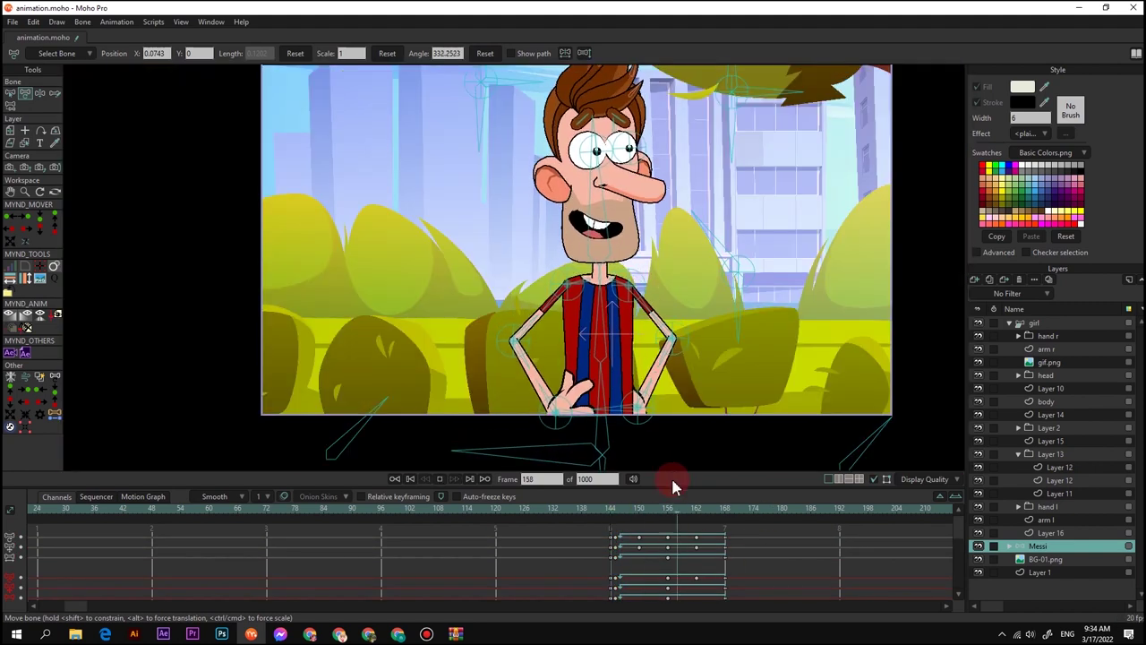
At frame 145, shift the whole Messi layer slightly left to X -1.2295
click(617, 511)
scroll(591, 302, down, 5)
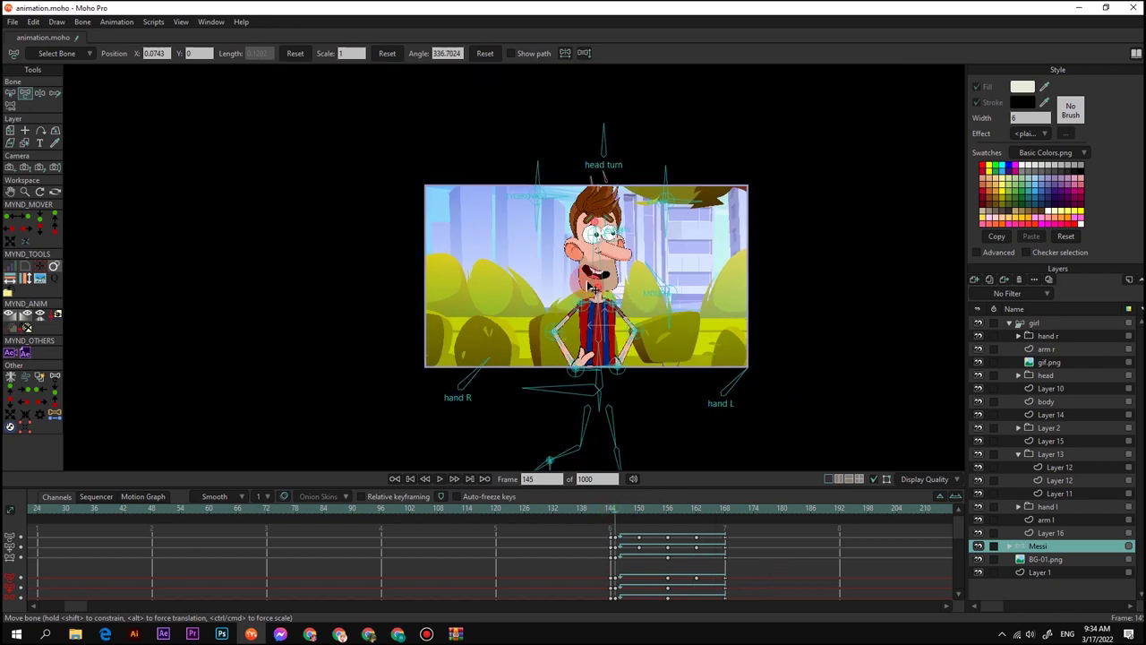
key(0)
scroll(629, 282, down, 5)
scroll(630, 282, up, 5)
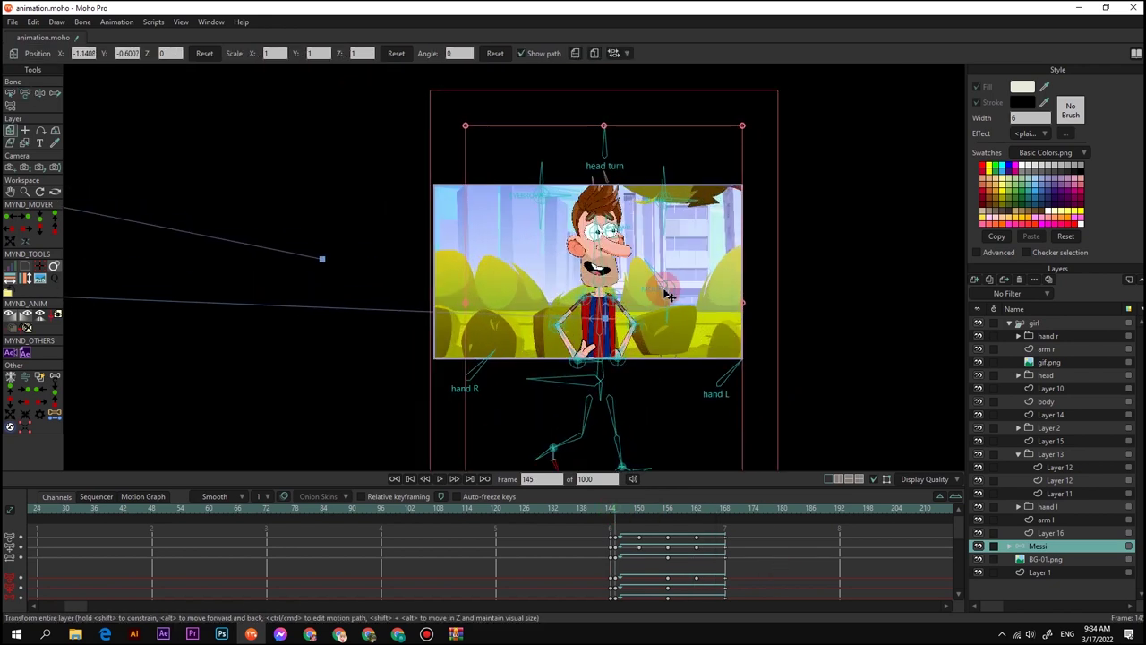
drag(661, 293, 648, 293)
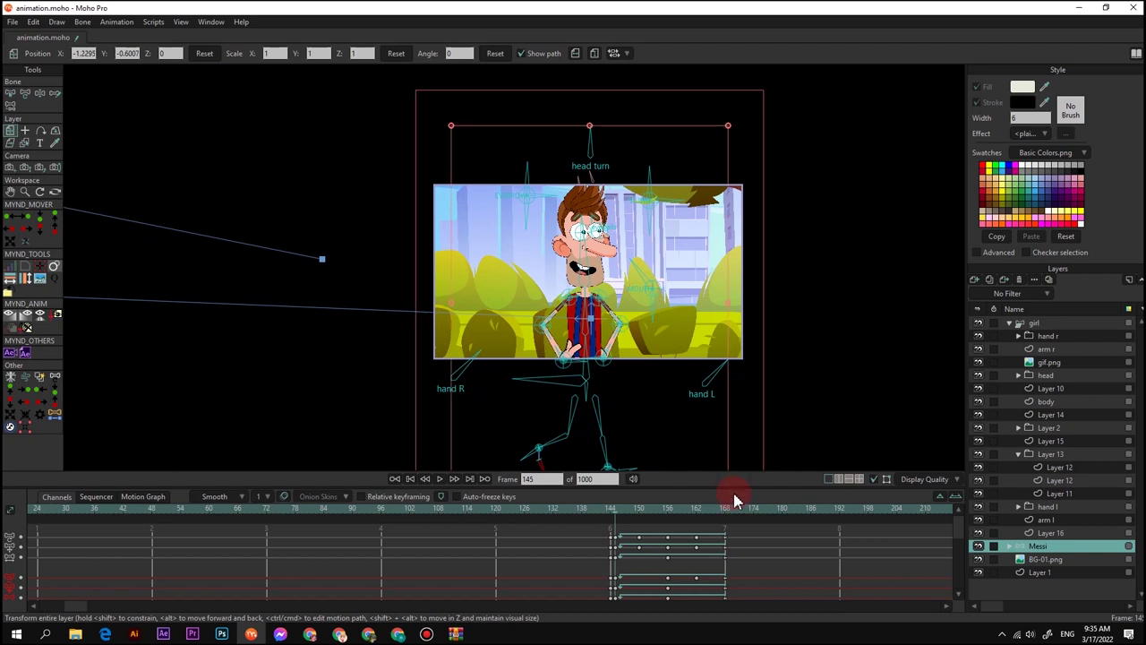
Key the BG-01.png layer's position at frame 145 and slide it left to X 0.3062 at frame 197
drag(958, 527, 1018, 555)
click(1018, 559)
scroll(543, 266, down, 5)
scroll(541, 261, up, 3)
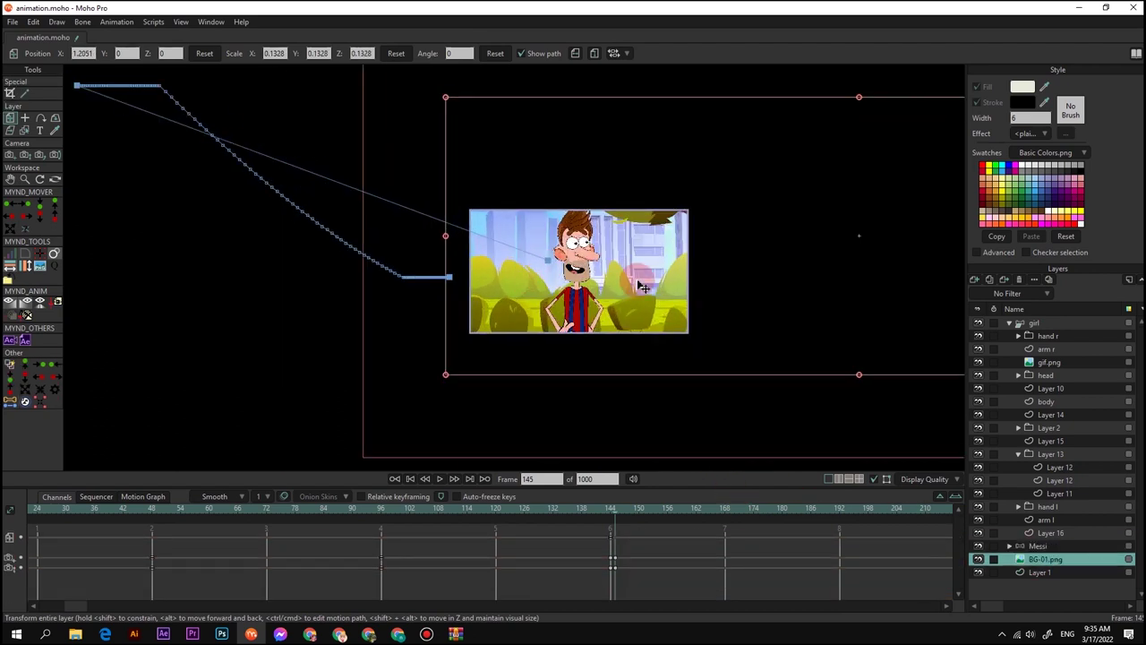
drag(639, 298, 583, 292)
click(582, 288)
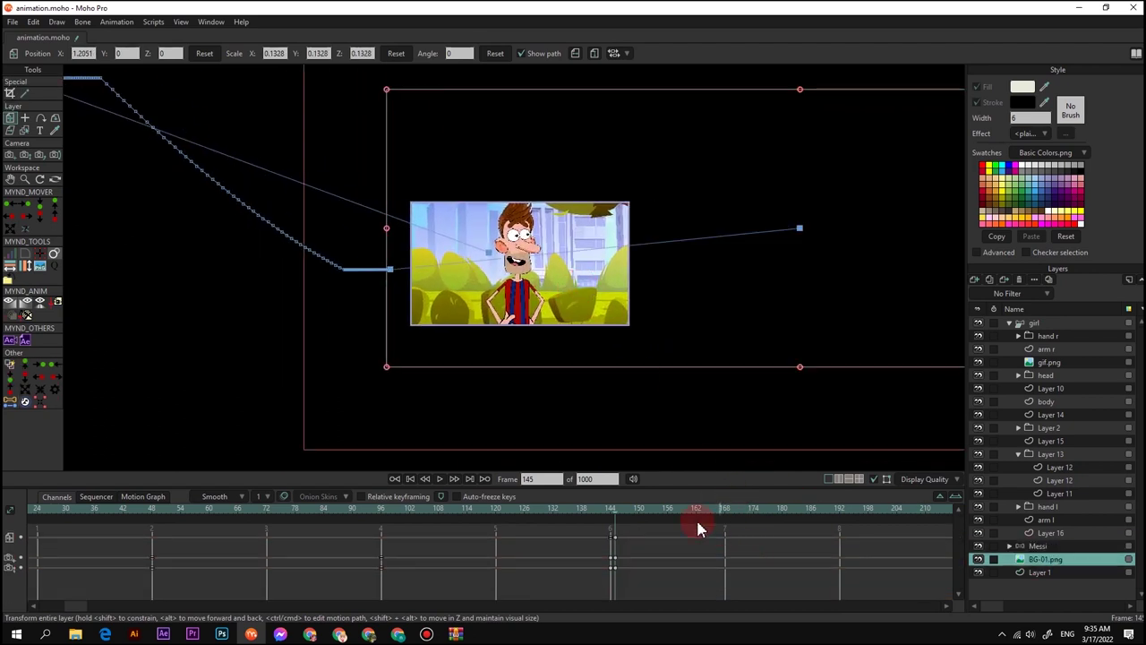
drag(640, 511, 645, 537)
click(667, 518)
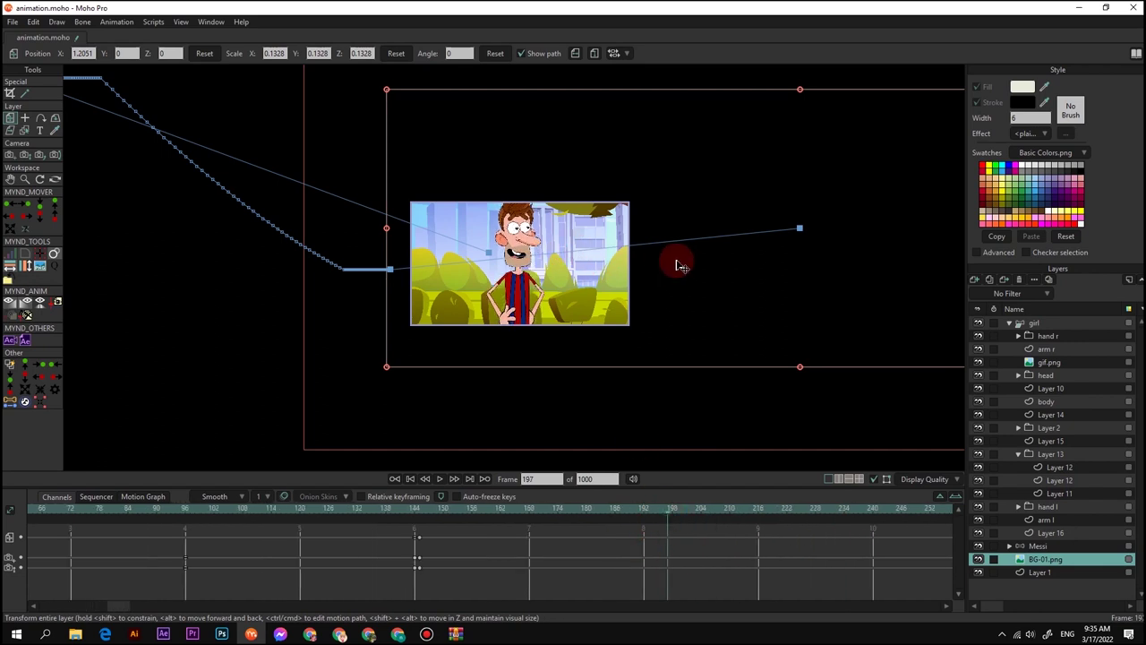
drag(678, 264, 580, 258)
Change the interpolation of the background's layer movement keys and play the scrolling from frame 145
drag(702, 541, 399, 530)
right_click(417, 537)
click(575, 558)
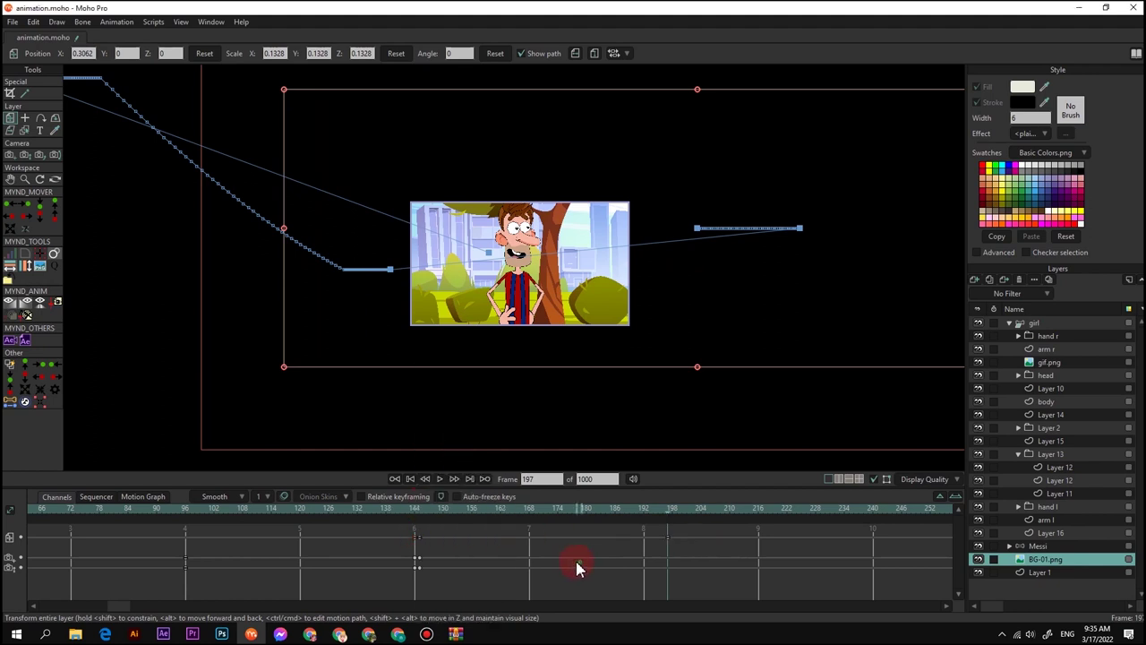
click(419, 508)
key(space)
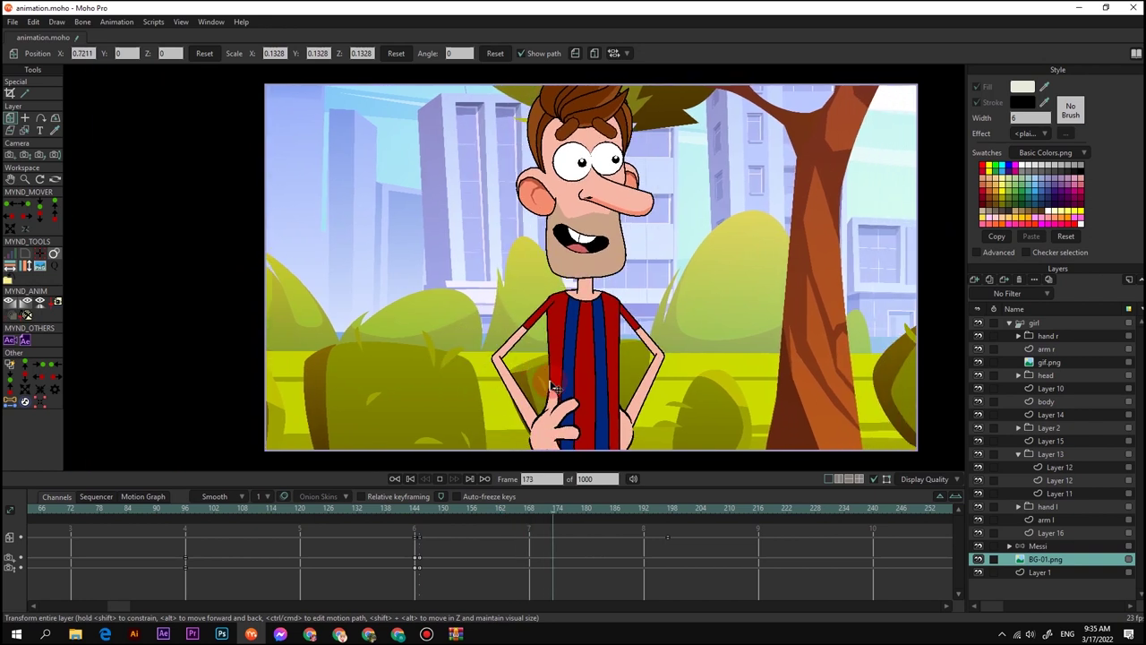
key(space)
On the Messi layer, key the blink control bone at frame 177 and rotate it to 120 at frame 181, closing the eyes
click(1037, 547)
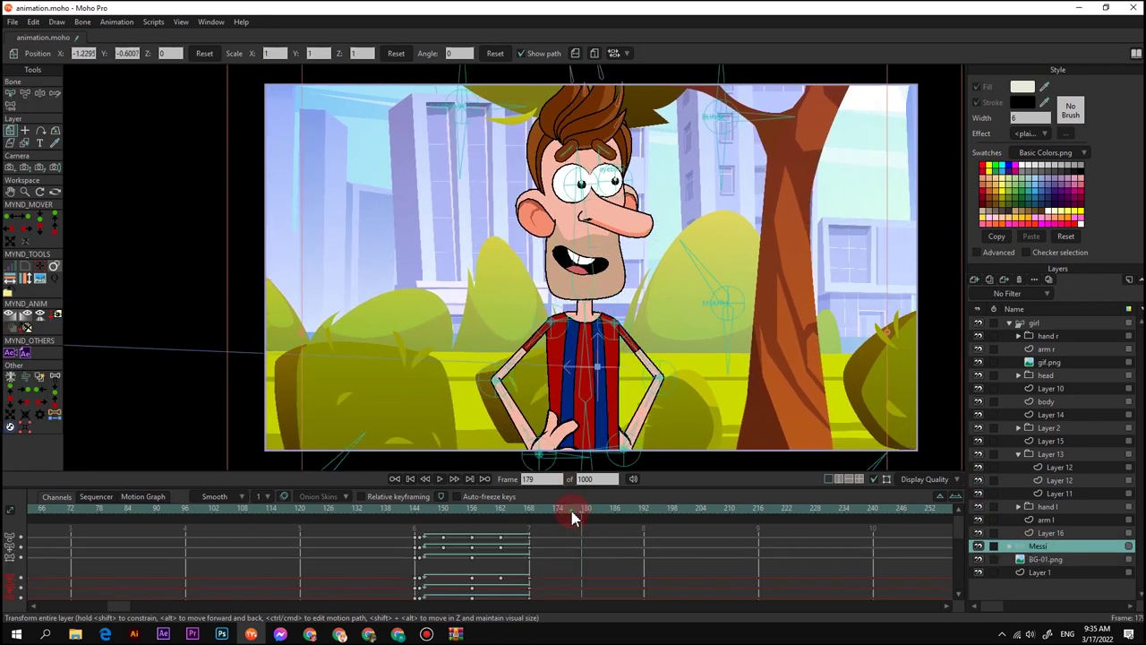
click(572, 513)
scroll(538, 206, down, 1)
drag(537, 219, 541, 250)
key(t)
scroll(592, 212, up, 3)
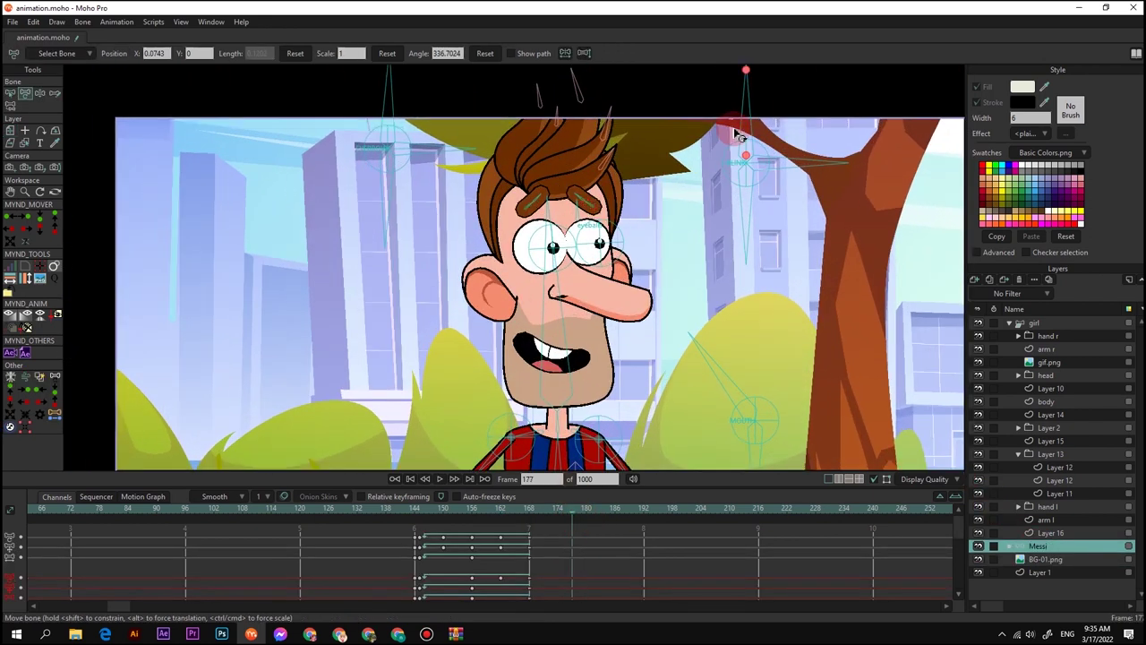
drag(734, 135, 743, 154)
click(588, 517)
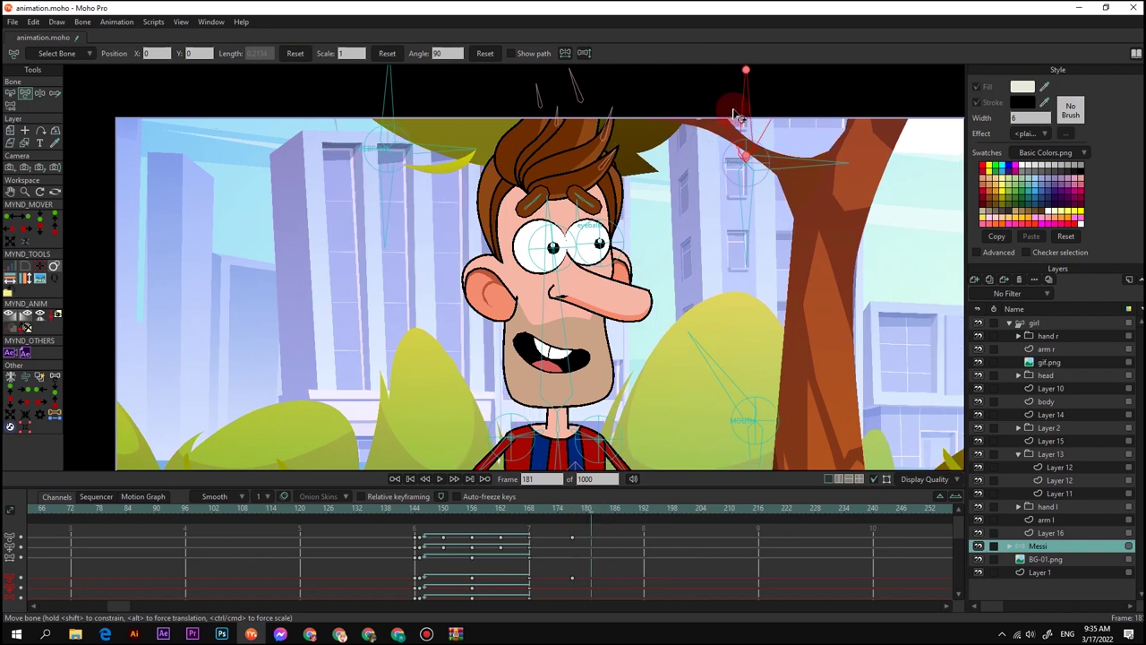
drag(732, 115, 802, 94)
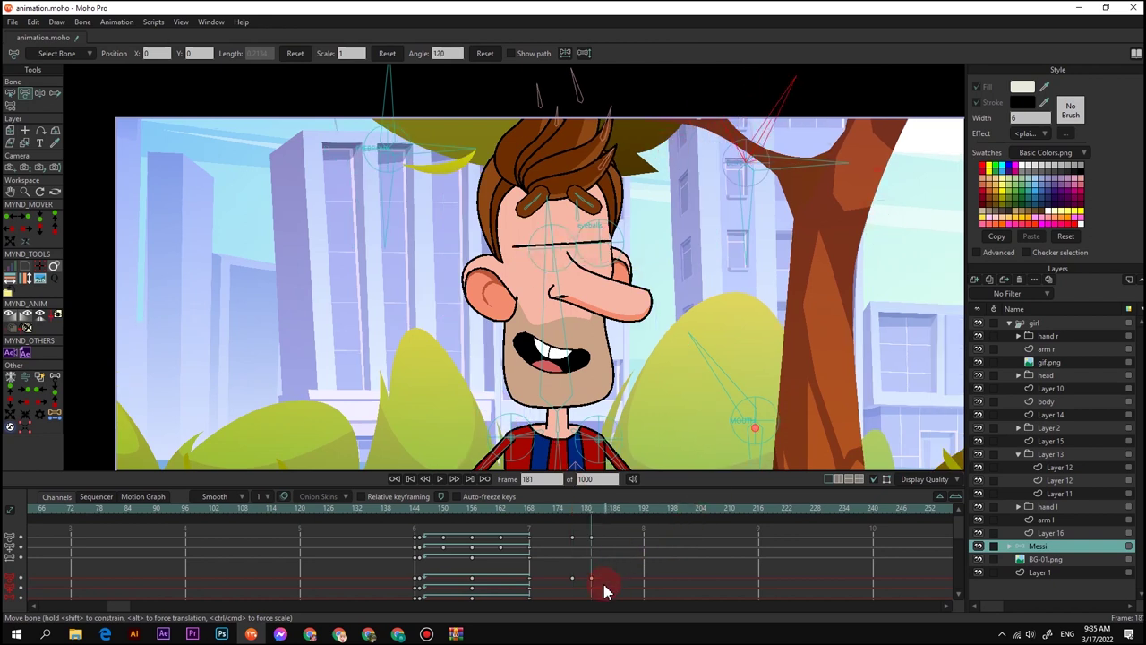
Keep Messi's eyes closed at frame 184 with the blink bone at 120 and reopen them at frame 188
click(606, 510)
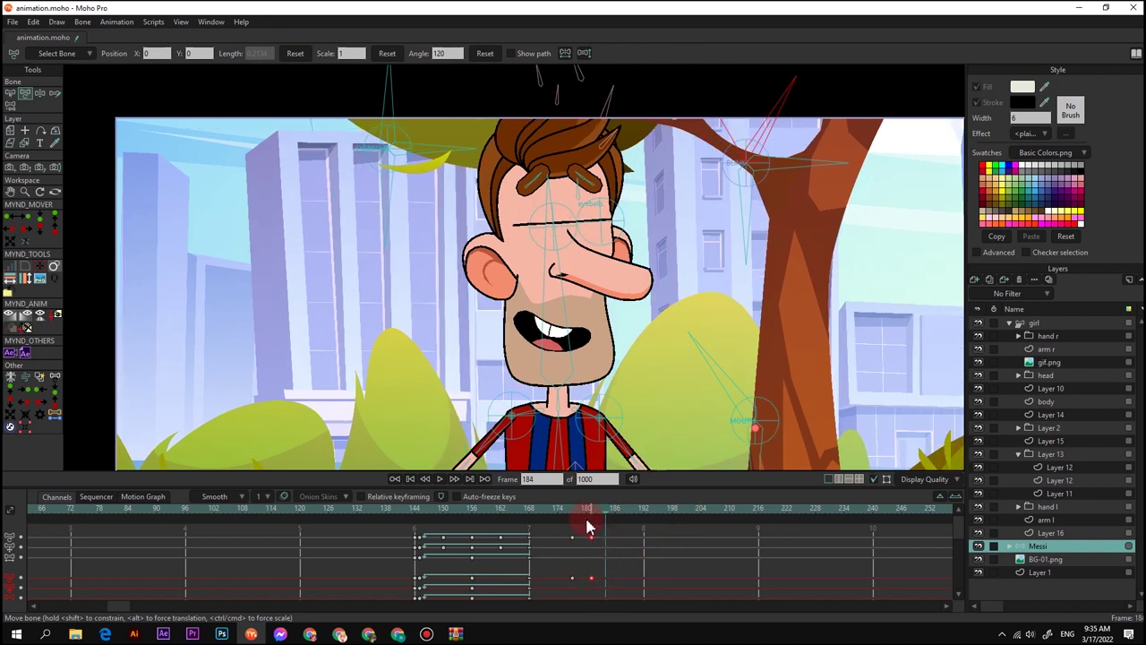
click(620, 510)
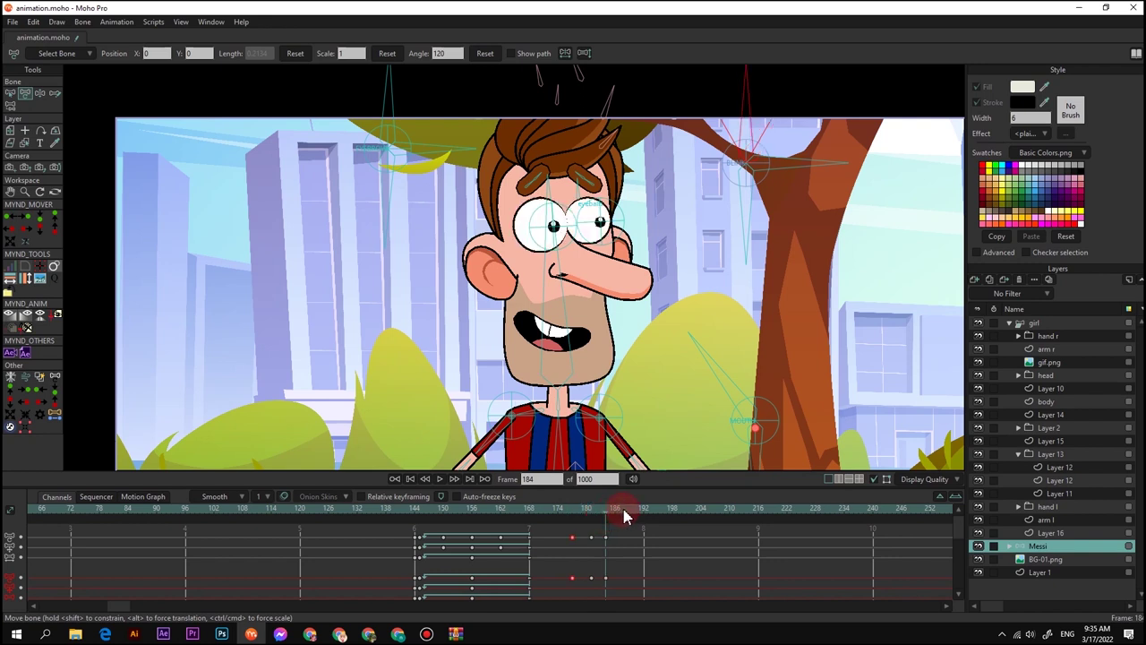
drag(624, 517, 626, 517)
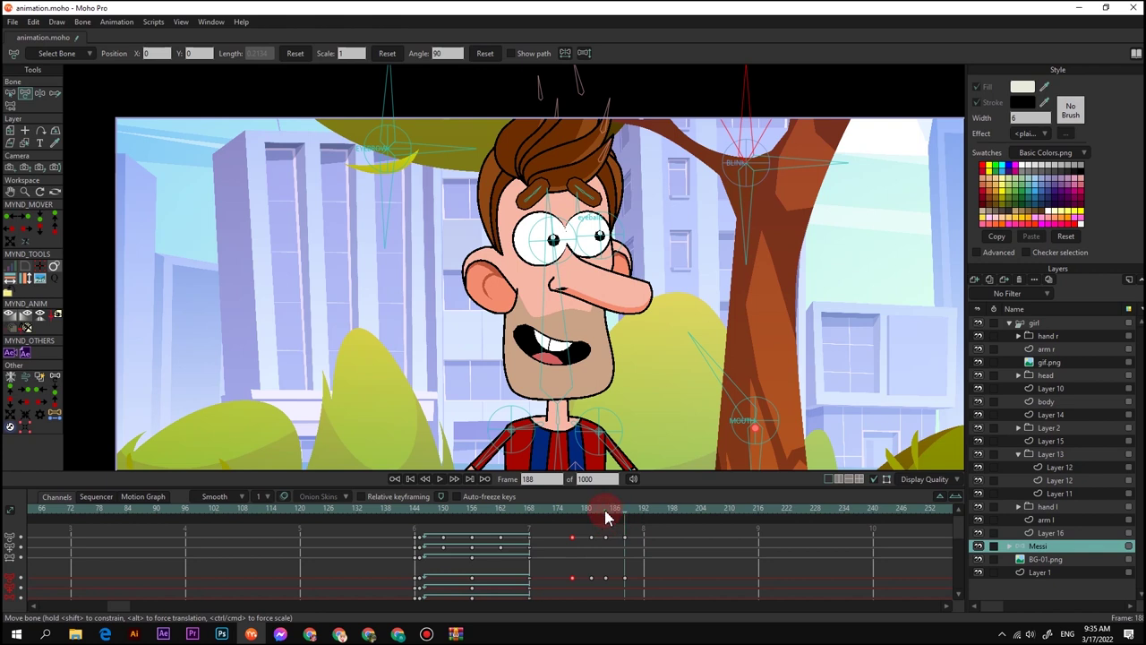
click(606, 518)
drag(736, 106, 853, 251)
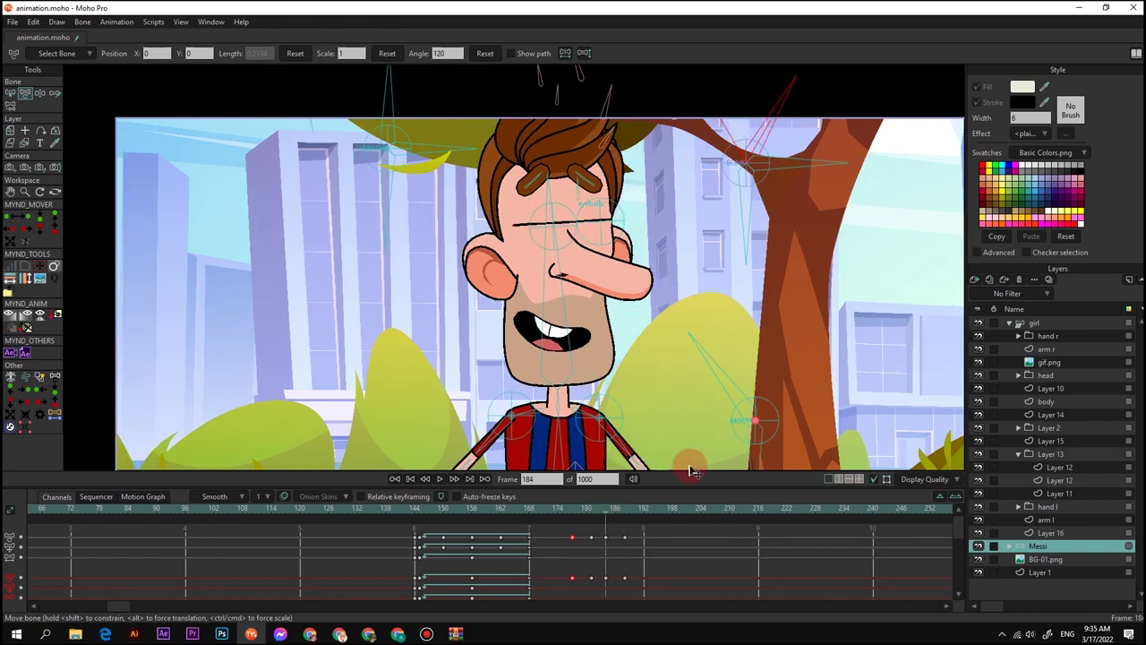
Copy Messi's four blink keys and paste them starting at frame 216
drag(565, 517, 641, 524)
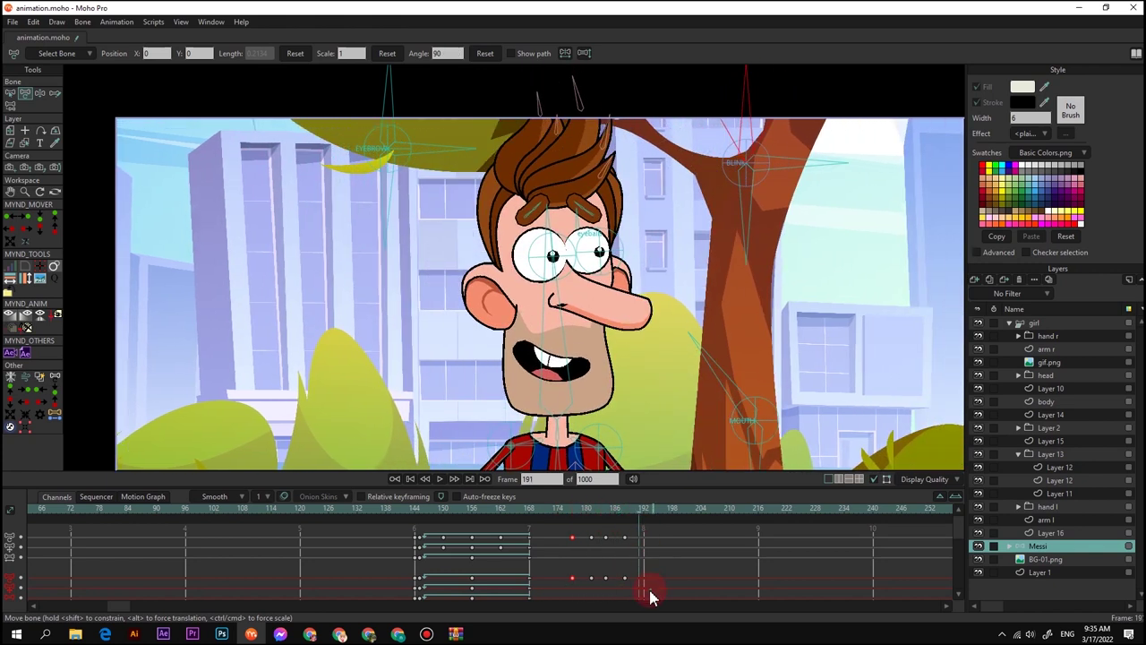
drag(732, 513, 759, 520)
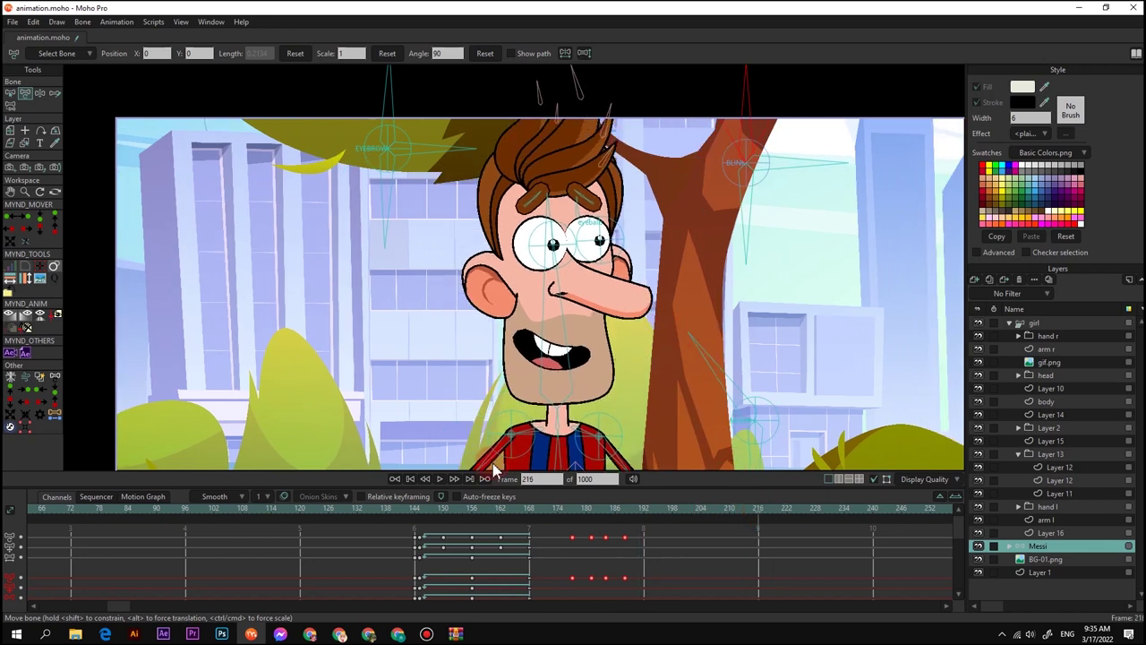
key(ctrl+v)
Play the shot from frame 145 to check Messi's walk, his blink and the scrolling background
scroll(497, 470, down, 5)
click(420, 509)
scroll(580, 331, down, 2)
drag(584, 365, 587, 295)
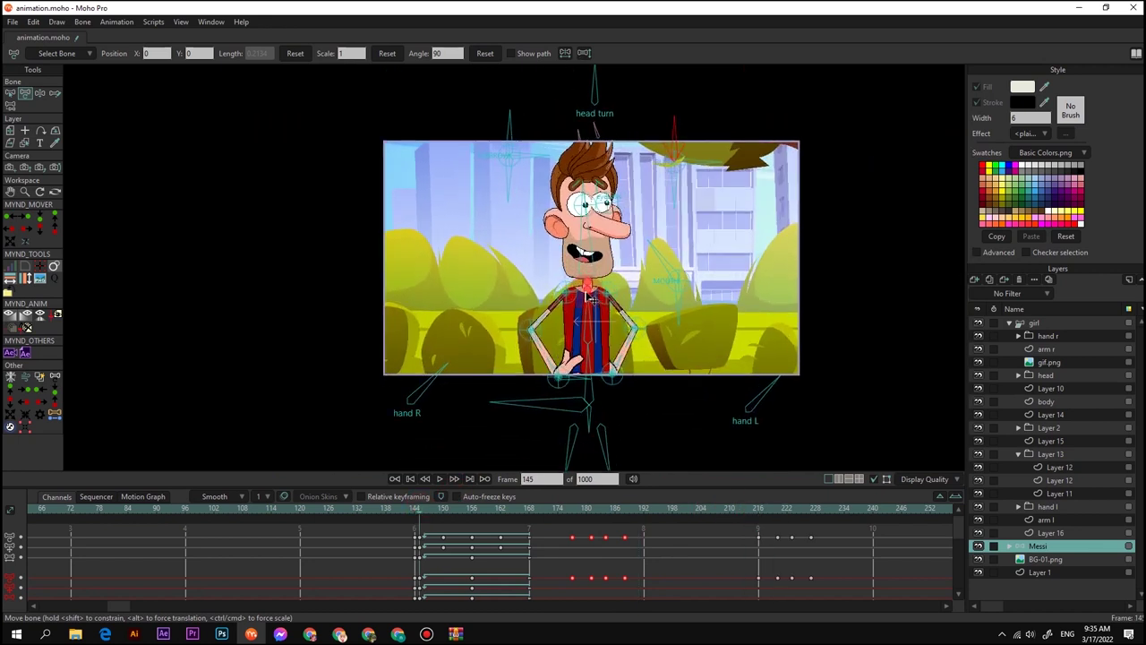
scroll(590, 300, up, 2)
key(space)
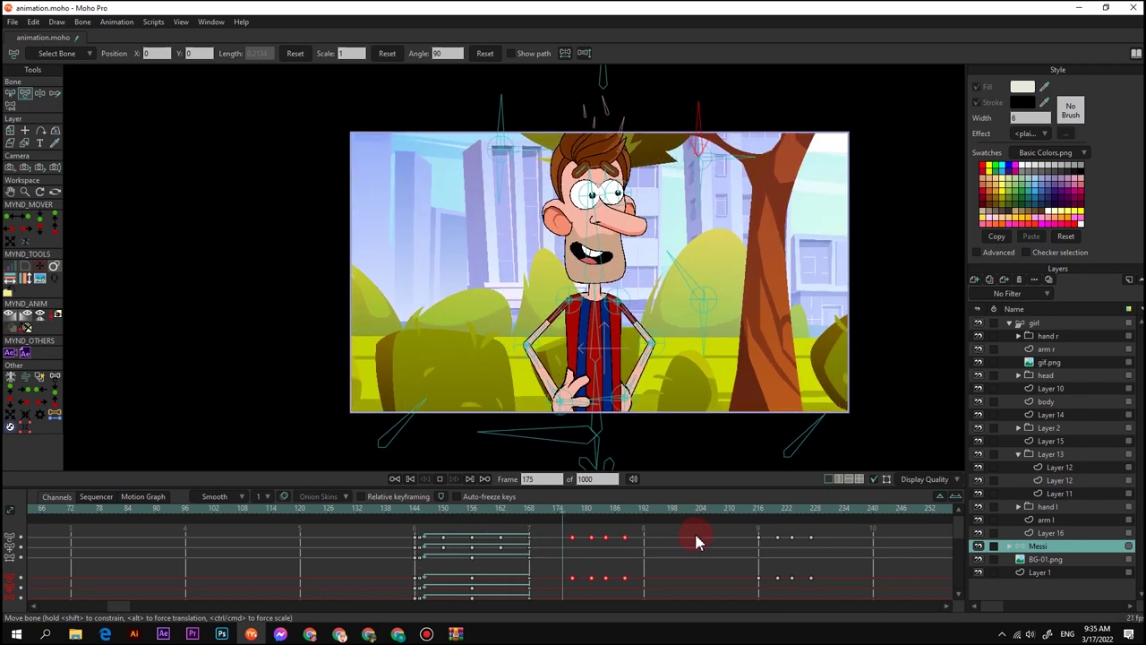
key(space)
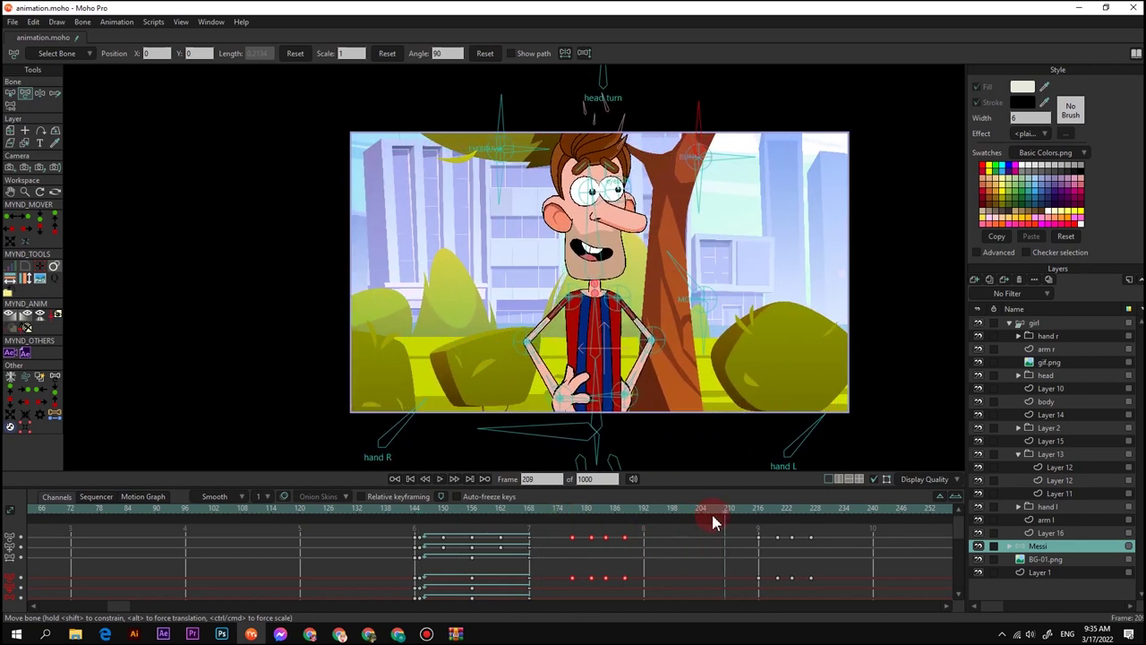
scroll(689, 538, down, 3)
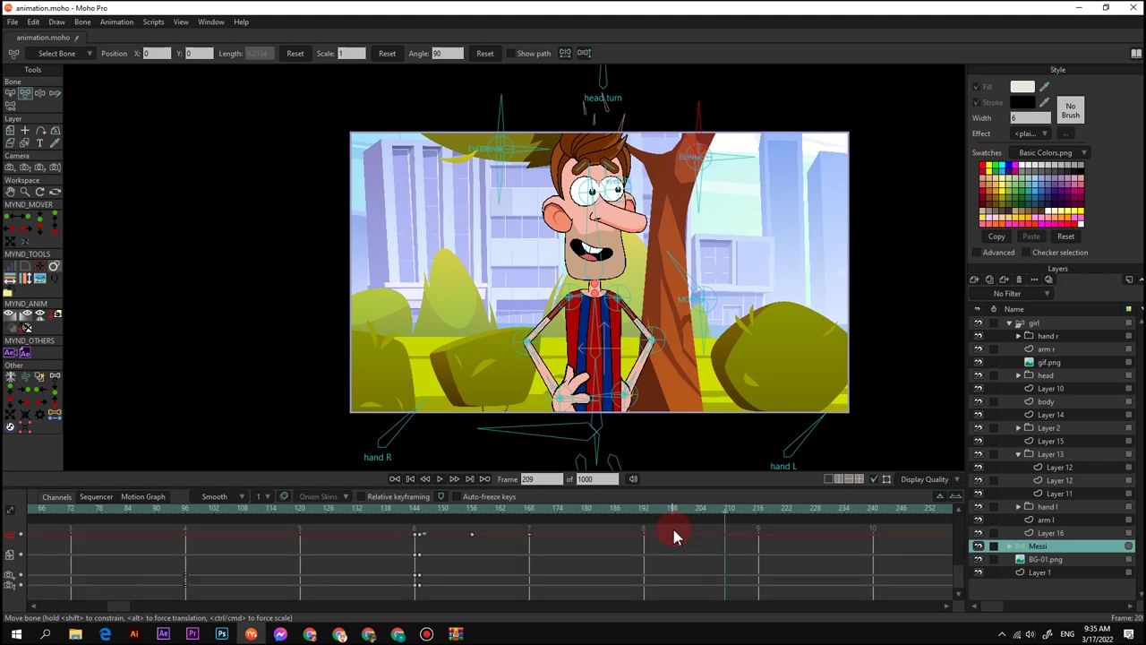
scroll(673, 535, up, 3)
key(m)
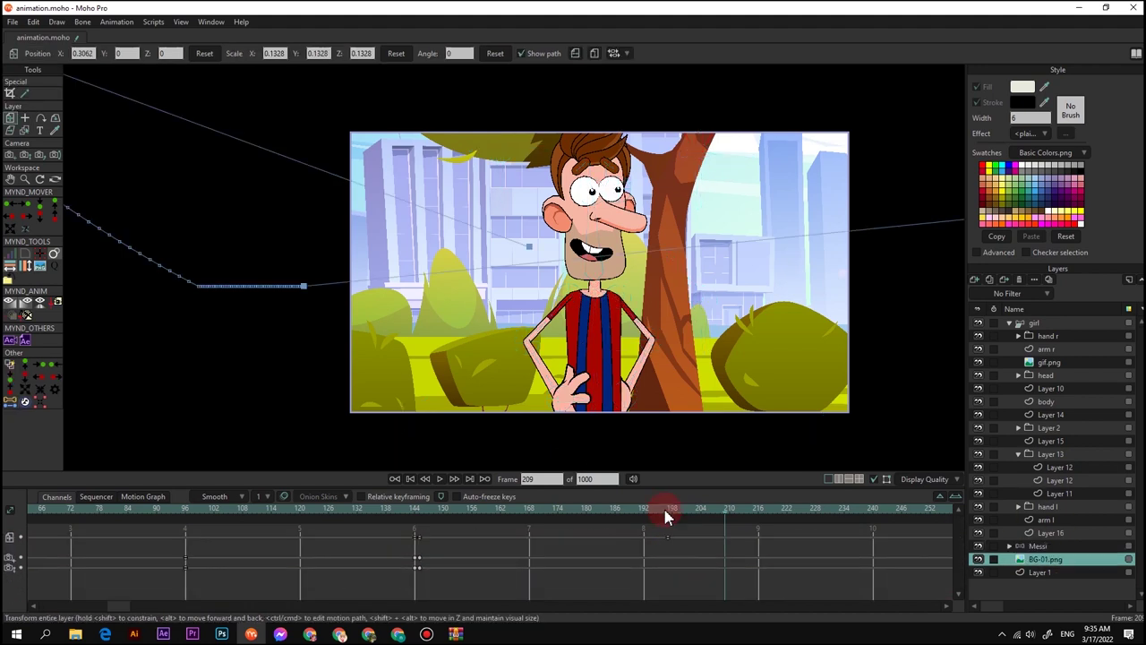
click(420, 512)
key(space)
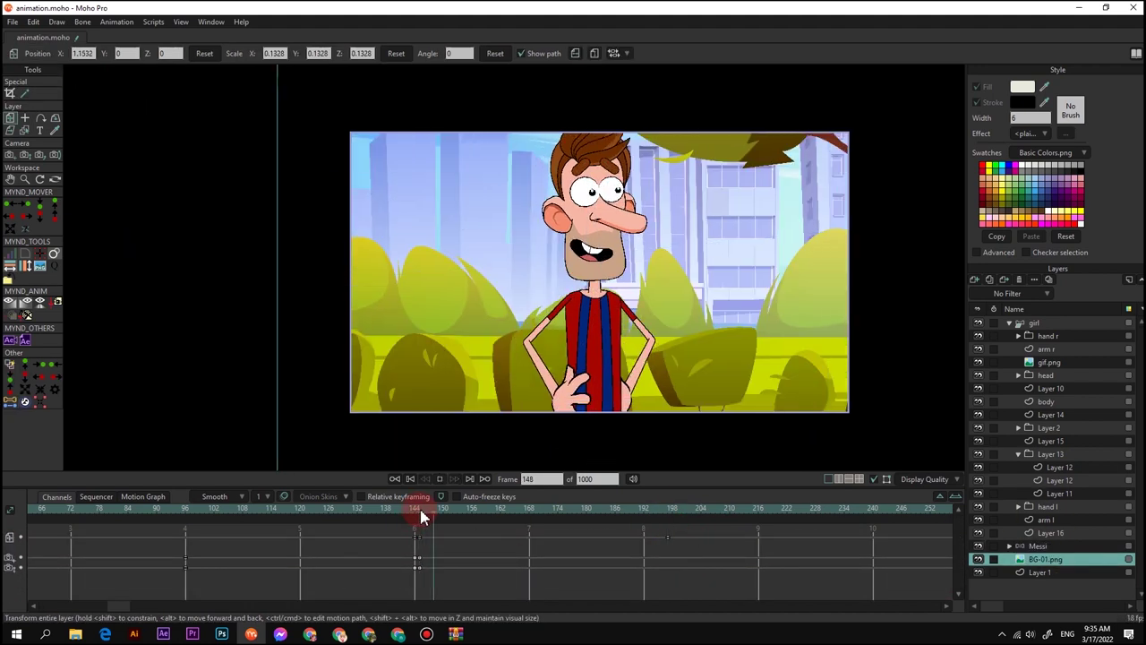
Key the current camera position and zoom at frames 197 and 198
click(668, 509)
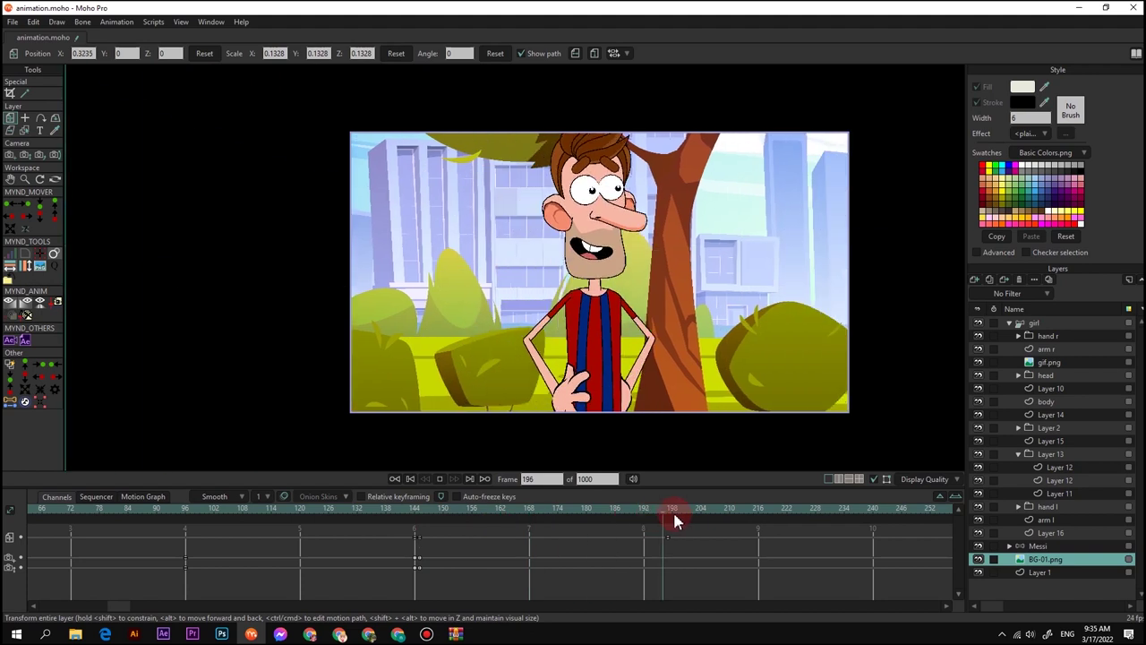
key(5)
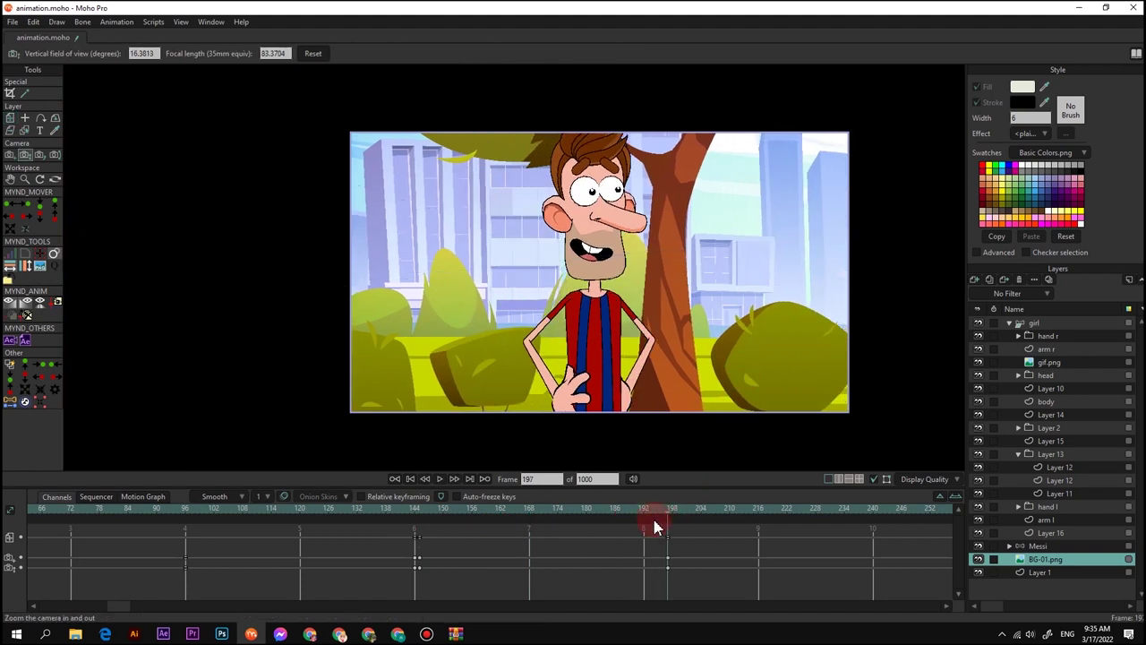
click(672, 512)
scroll(646, 287, up, 2)
key(4)
click(646, 272)
key(5)
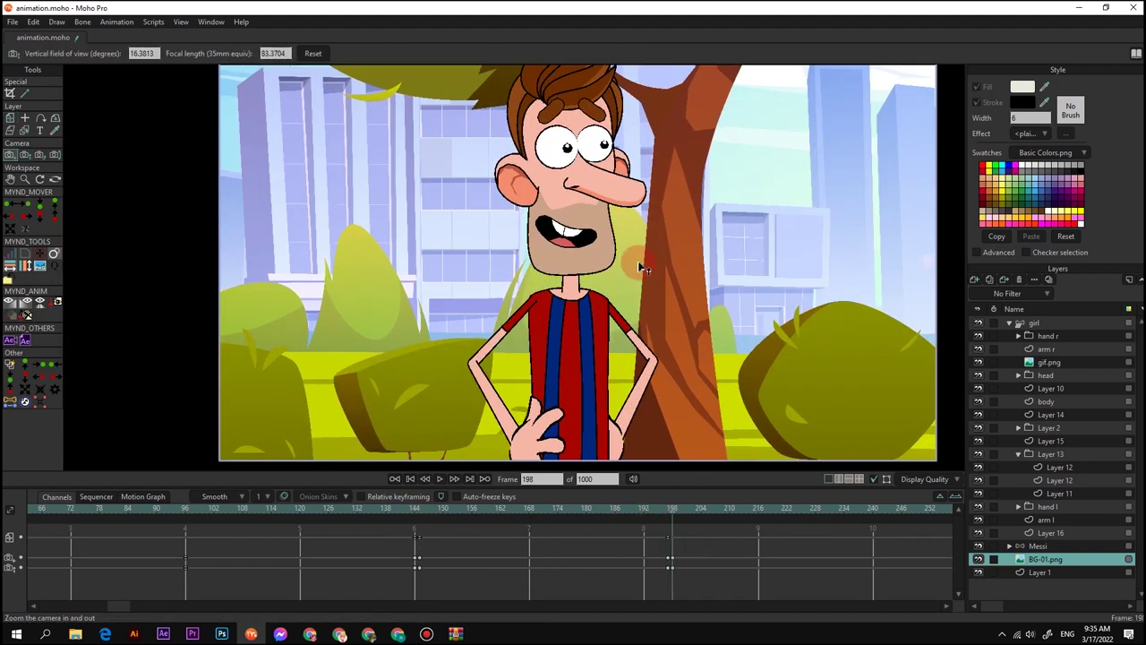
At frame 198, zoom and track the camera to a close-up of Messi's face, with a vertical field of view of 9.1197 degrees
click(644, 266)
scroll(639, 263, down, 2)
key(4)
drag(614, 229, 794, 438)
key(4)
drag(702, 235, 605, 244)
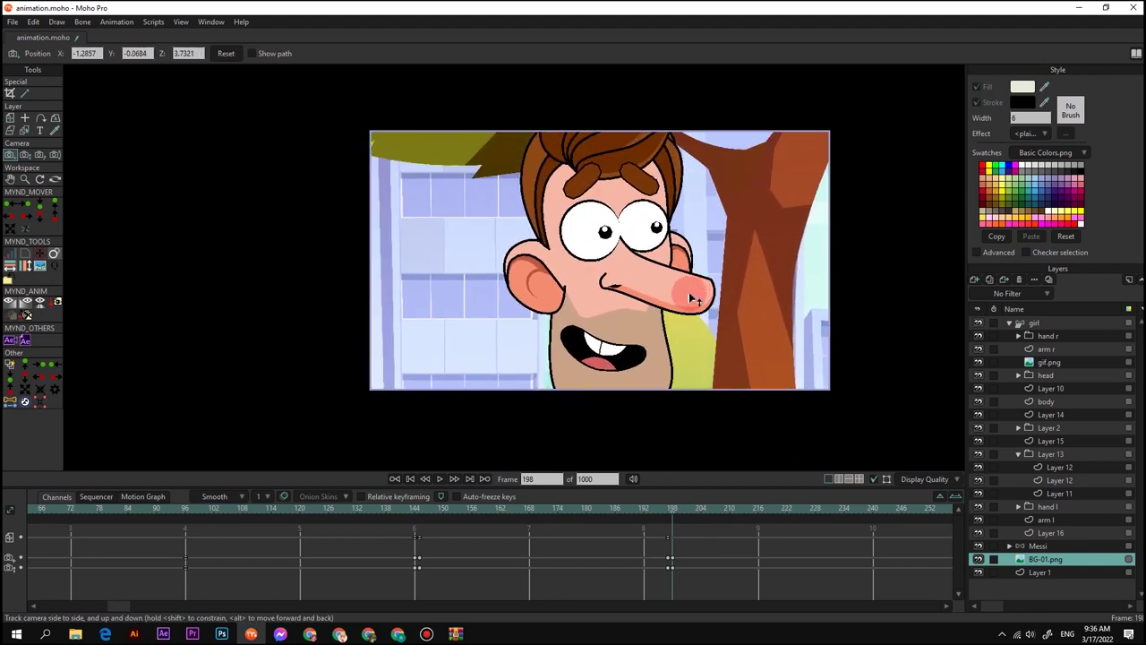
key(5)
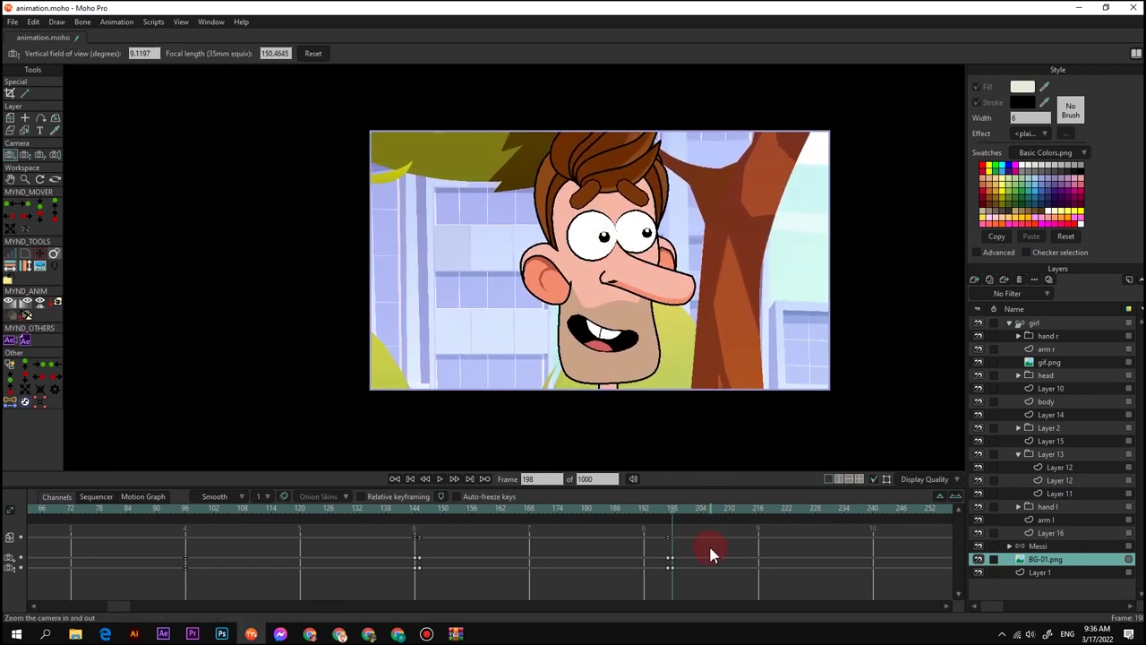
Key Messi's current bone pose at frame 198 and delete the blink keys that start at frame 216
click(1021, 544)
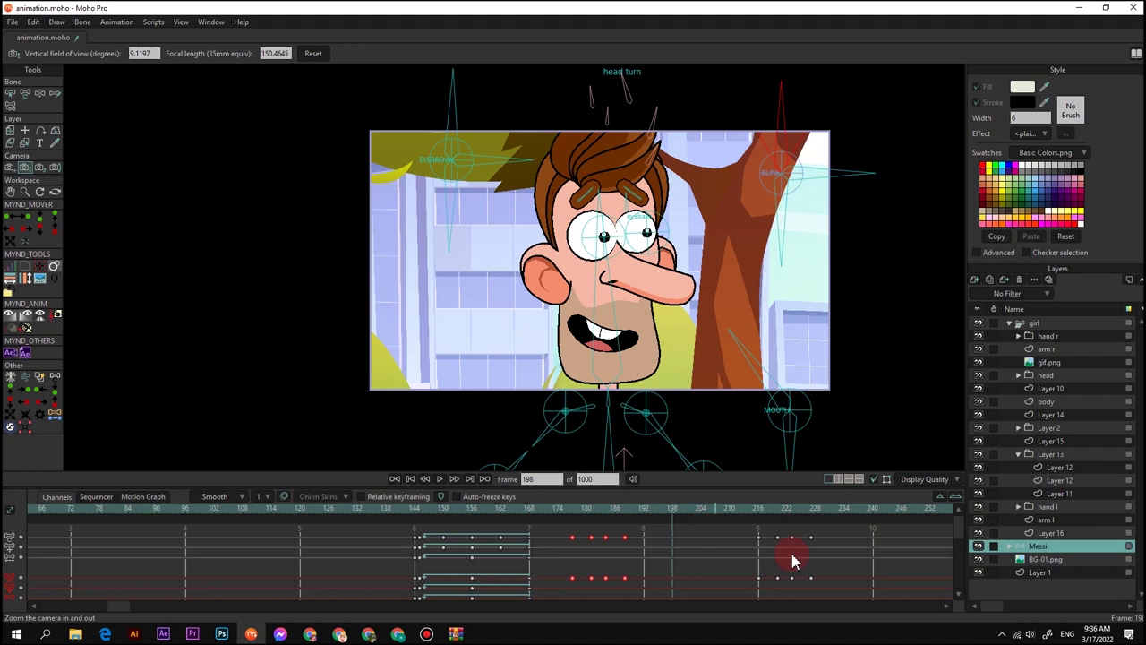
drag(755, 493, 845, 566)
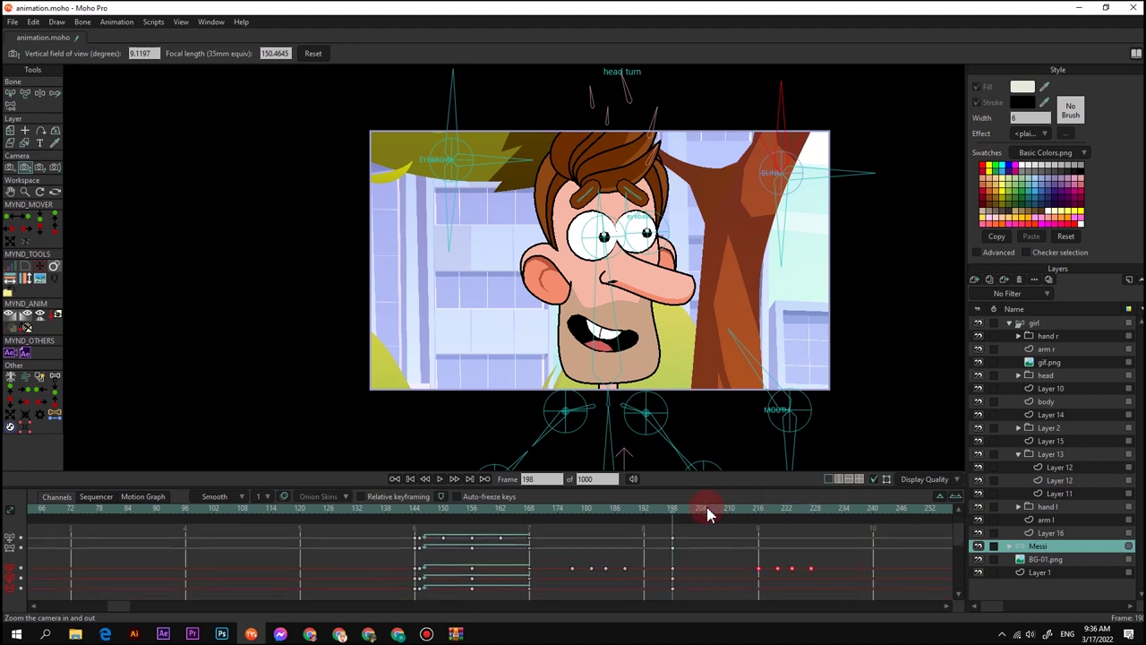
click(707, 511)
key(z)
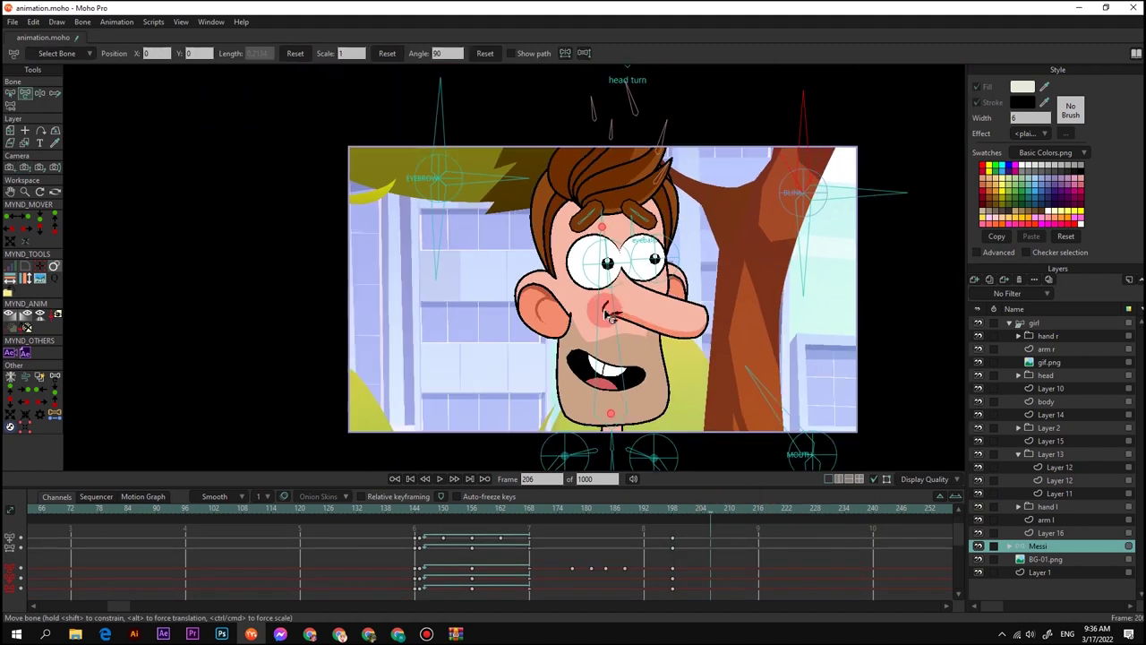
At frame 206, rotate Messi's torso and head bones so his upper body leans forward toward the tree
drag(616, 335, 643, 338)
mouse_move(621, 399)
mouse_down()
mouse_move(611, 296)
mouse_move(604, 409)
mouse_move(633, 409)
mouse_up()
scroll(608, 314, up, 2)
drag(690, 251, 649, 283)
scroll(643, 260, down, 3)
scroll(651, 279, up, 3)
scroll(652, 261, down, 2)
scroll(652, 258, down, 2)
scroll(670, 546, down, 3)
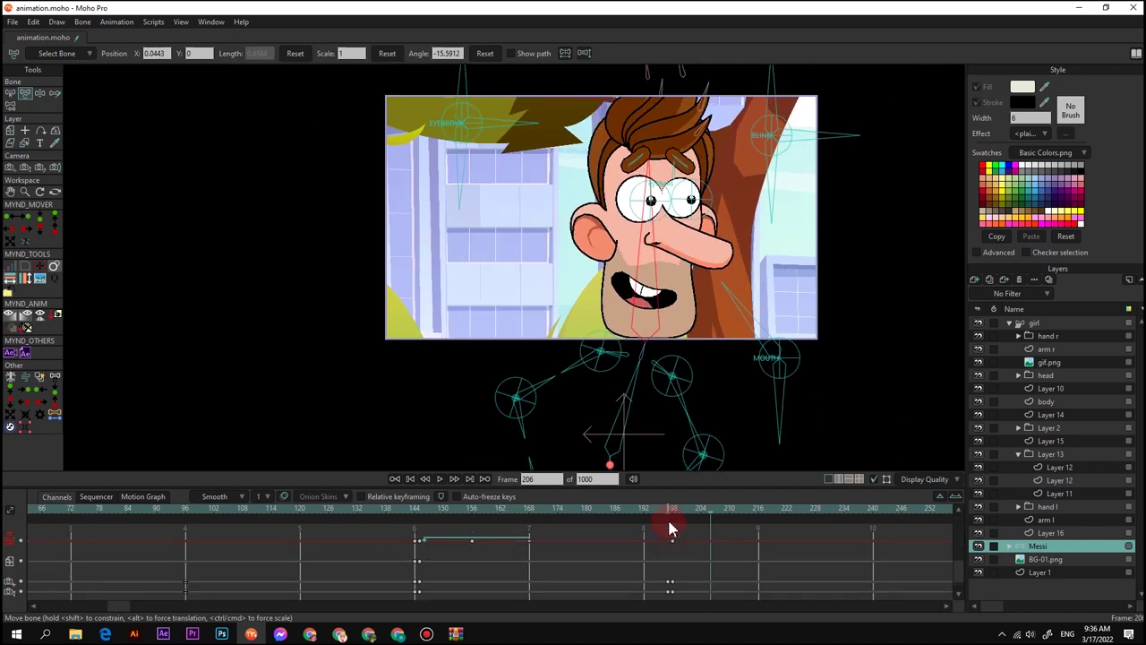
At frame 198, track and zoom the camera in tighter on Messi's face and check the framing against frame 206
click(673, 509)
key(4)
drag(685, 235, 709, 221)
key(5)
key(4)
drag(710, 221, 689, 246)
scroll(715, 539, up, 4)
click(710, 510)
click(672, 509)
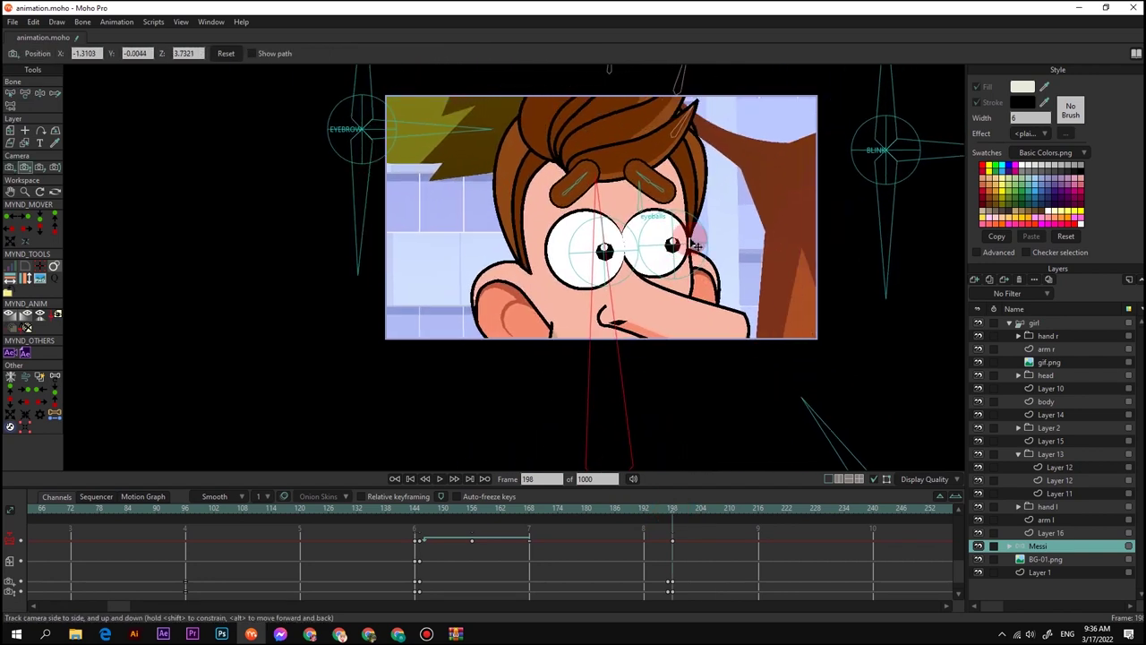
drag(658, 345, 688, 264)
scroll(665, 232, up, 3)
At frame 206, pose Messi's hair bones so his hair stands up higher
drag(685, 512, 710, 521)
key(t)
scroll(676, 291, down, 2)
drag(625, 249, 618, 248)
drag(586, 125, 575, 156)
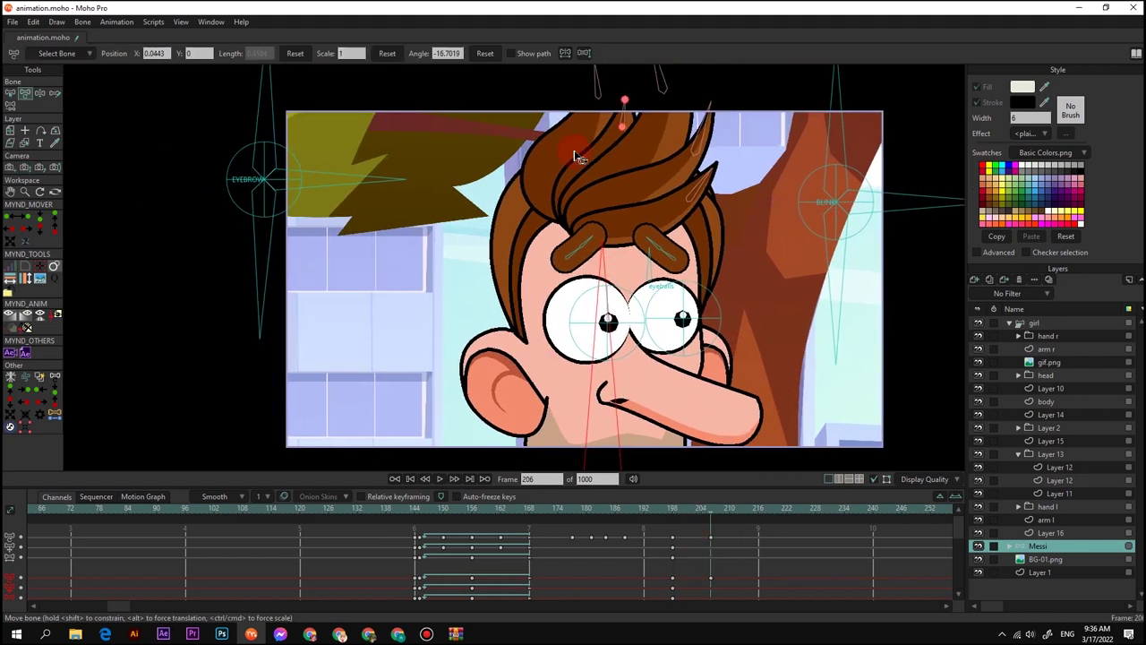
At frame 206, rotate the eyebrow control to reshape Messi's brows and set the blink control to 210 degrees for half-closed lids
drag(283, 115, 229, 145)
click(486, 54)
drag(262, 259, 143, 185)
drag(855, 210, 804, 284)
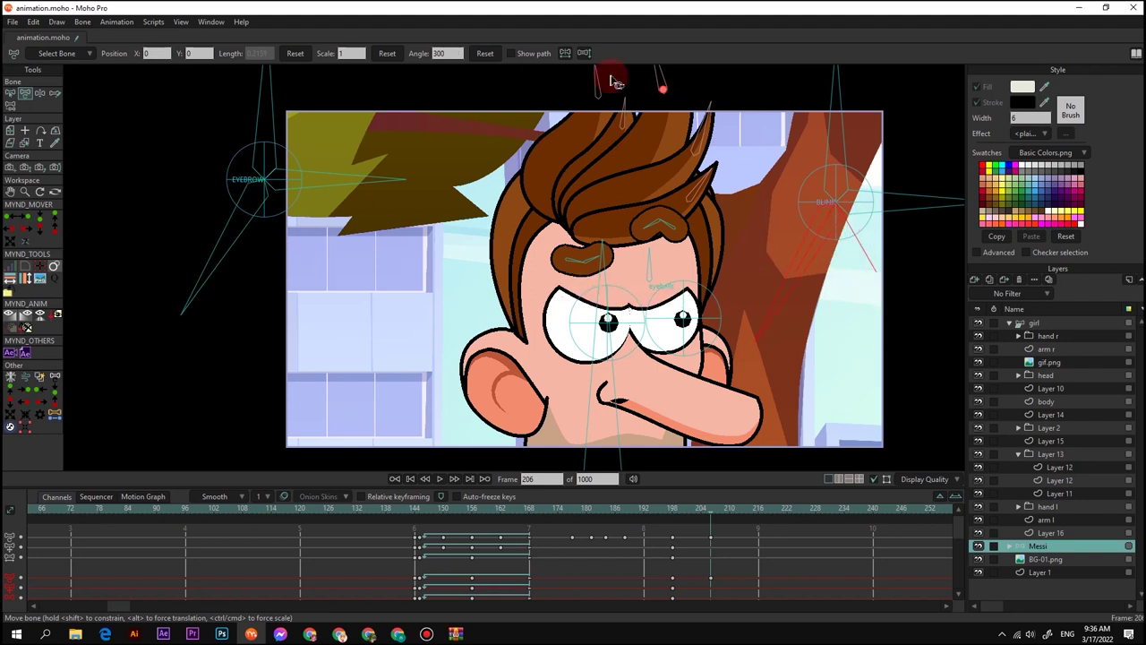
drag(885, 203, 853, 297)
drag(672, 337, 683, 297)
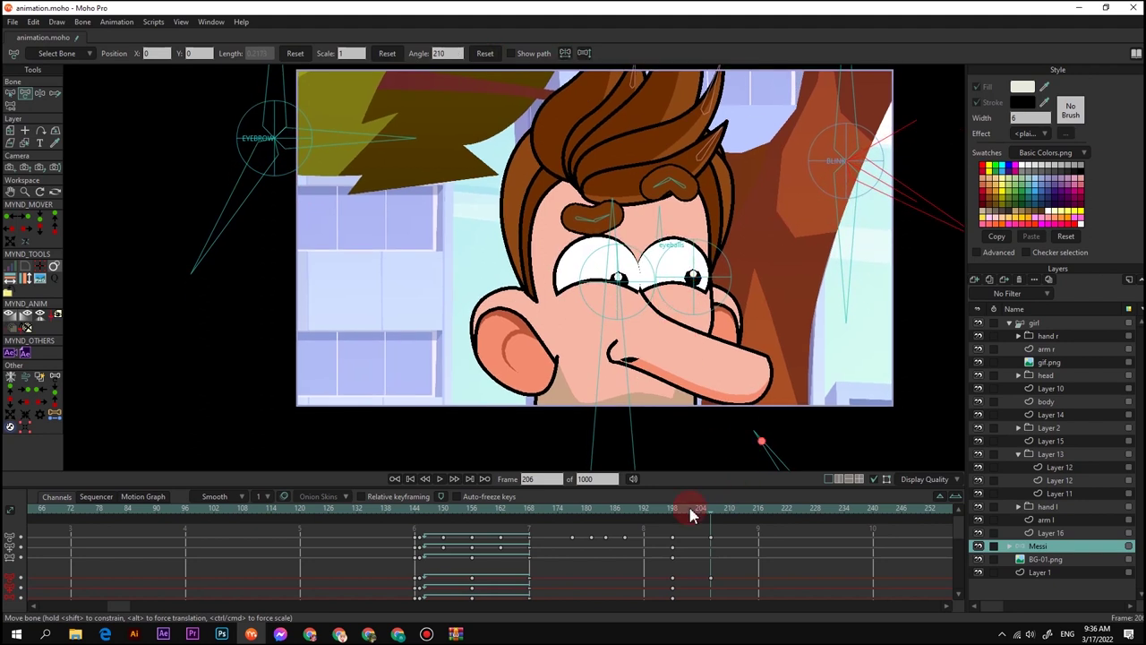
At frame 198, widen the close-up to a vertical field of view of 11.0263 degrees and recentre Messi's head
scroll(674, 517, down, 5)
drag(674, 515, 672, 514)
key(5)
drag(693, 335, 606, 252)
drag(606, 251, 611, 265)
drag(673, 514, 778, 515)
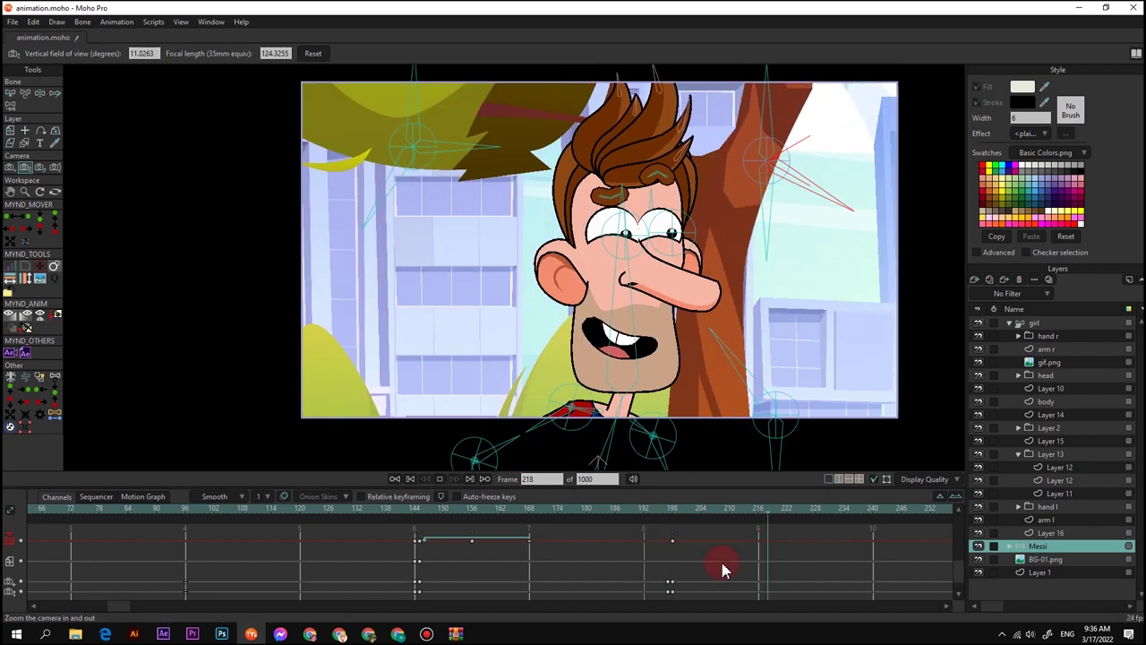
Key all of Messi's bones at frame 206 and play the head movement from frame 198
scroll(676, 537, up, 3)
click(709, 517)
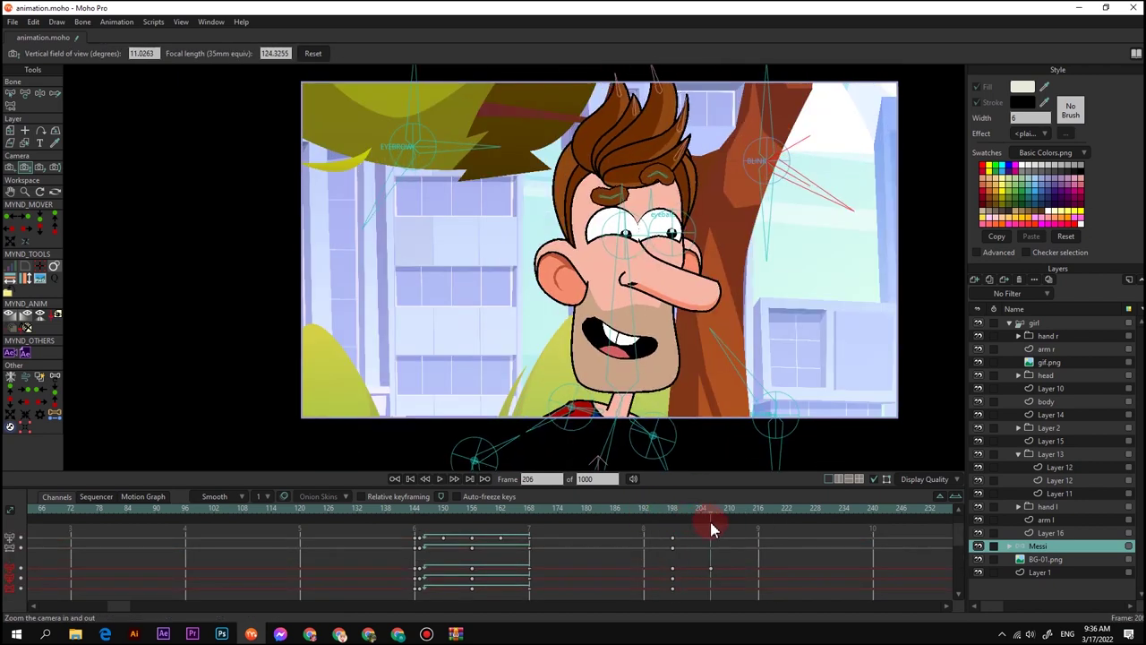
click(673, 510)
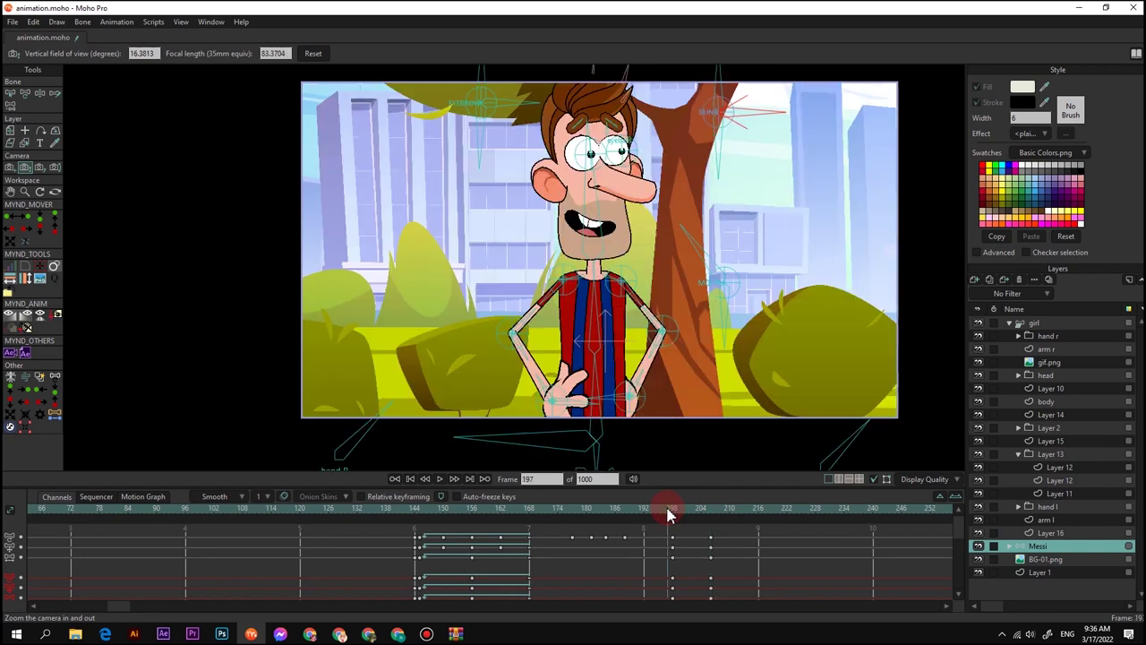
mouse_move(672, 513)
mouse_down()
mouse_move(723, 522)
mouse_move(675, 519)
mouse_up()
key(space)
Key the mouth control at frames 203 and 204, turning it to 20 degrees at 204 for a small round open mouth
click(699, 513)
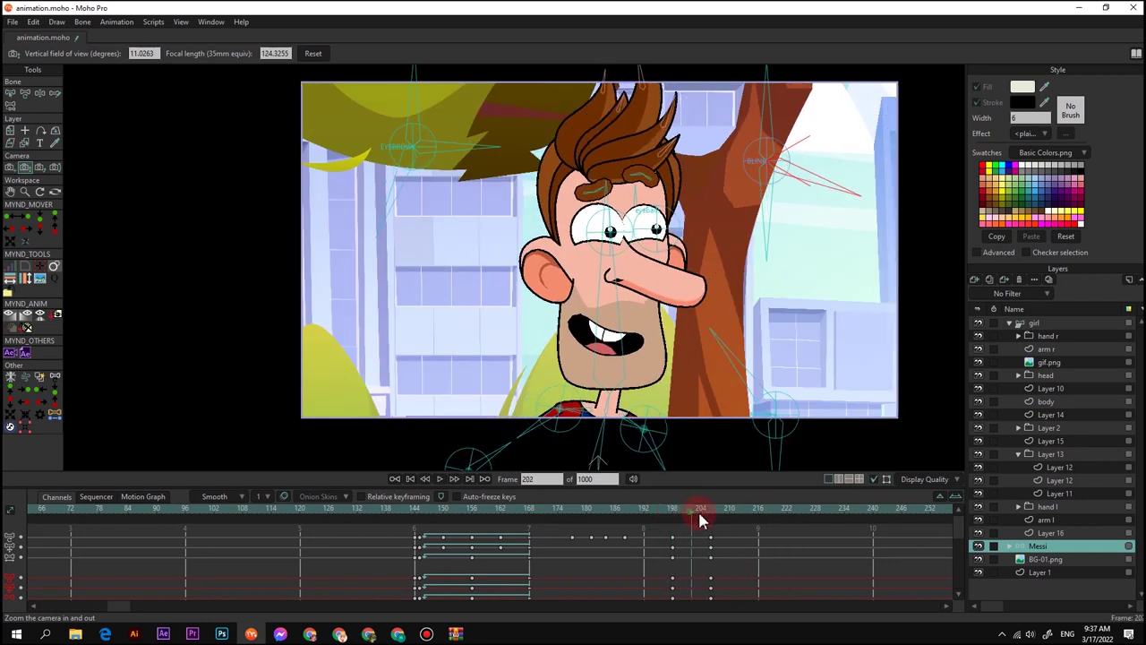
drag(639, 287, 650, 292)
key(z)
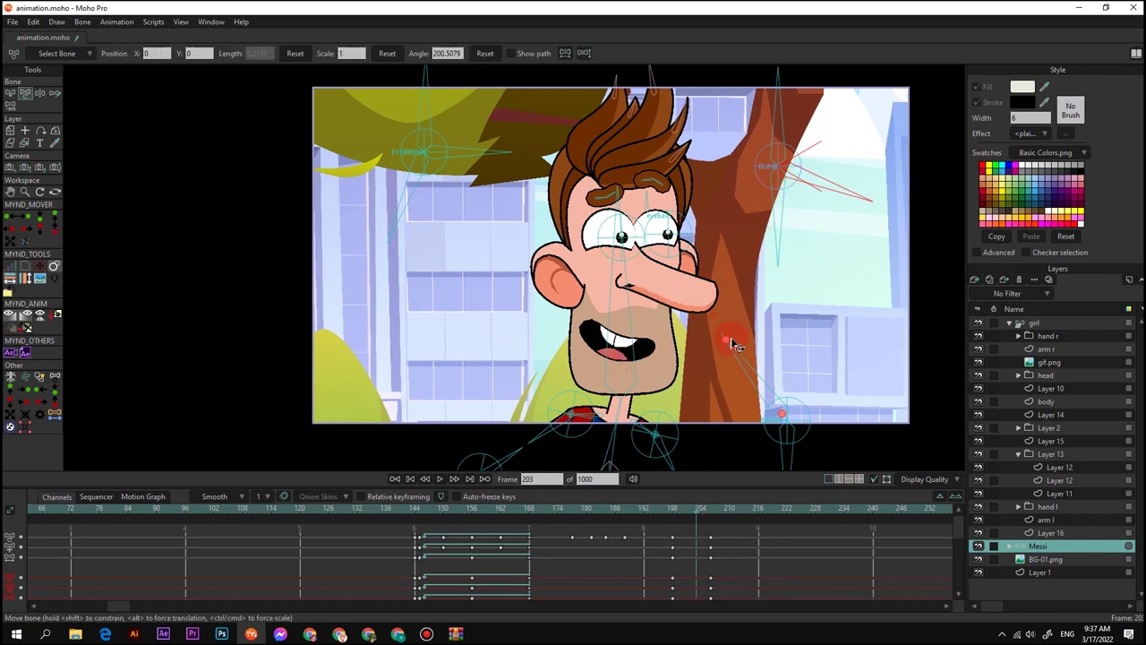
scroll(735, 344, down, 3)
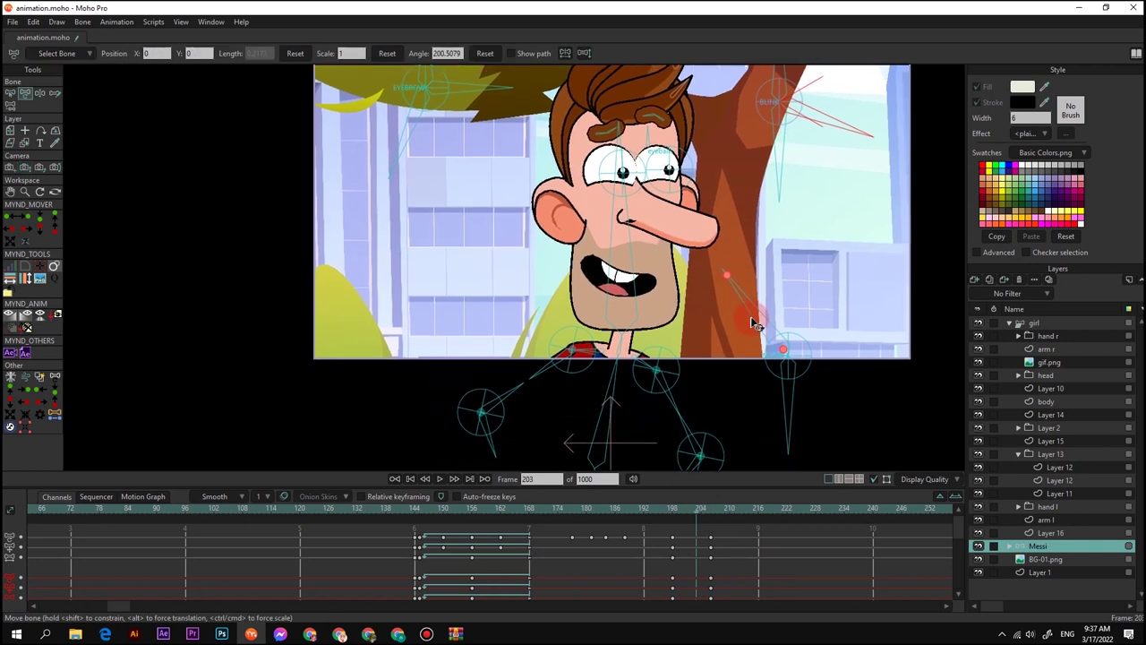
drag(752, 309, 727, 314)
click(702, 517)
click(768, 301)
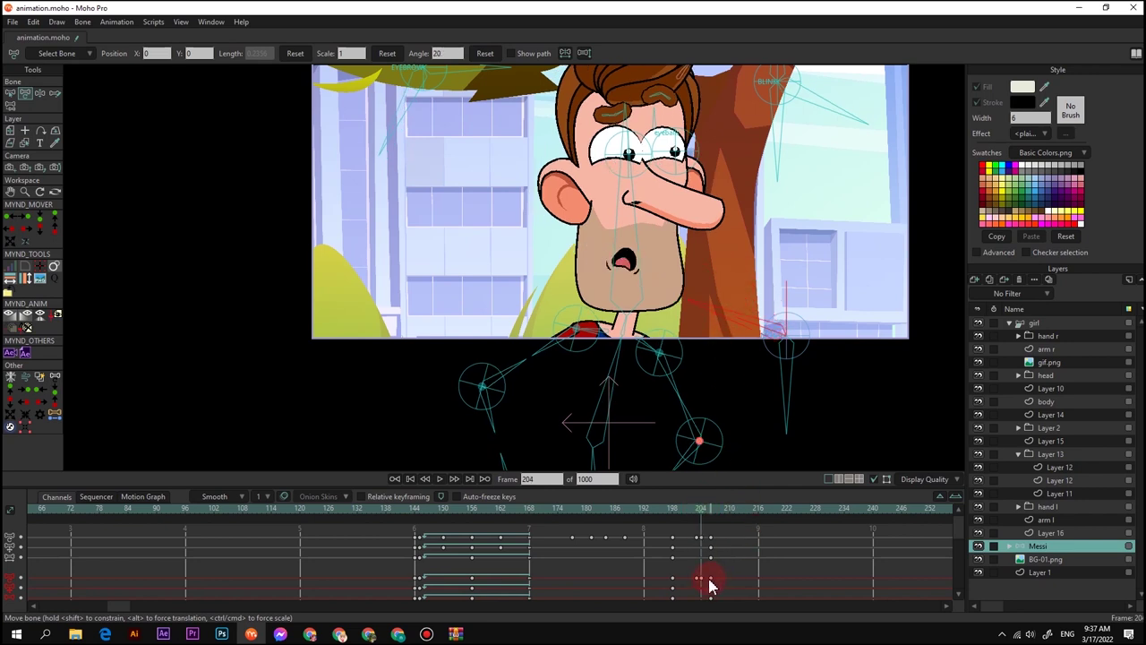
Play the close-up from frame 198 and the walk from about frame 150 to check the expression change
click(674, 515)
key(space)
scroll(677, 338, down, 1)
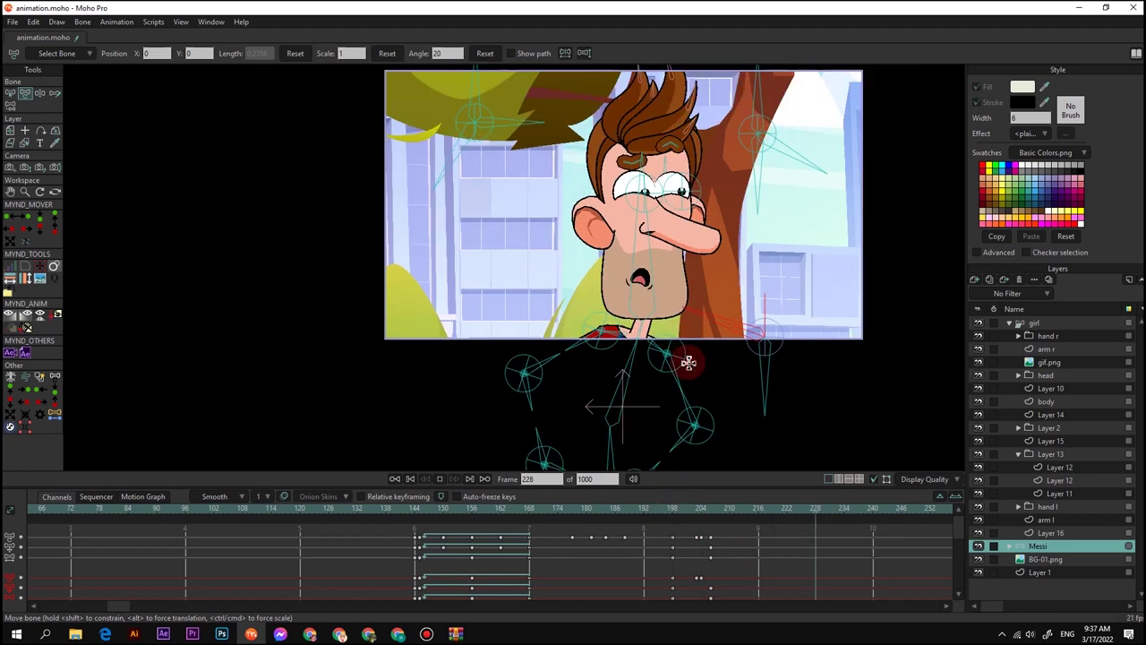
click(670, 515)
key(space)
click(445, 514)
key(space)
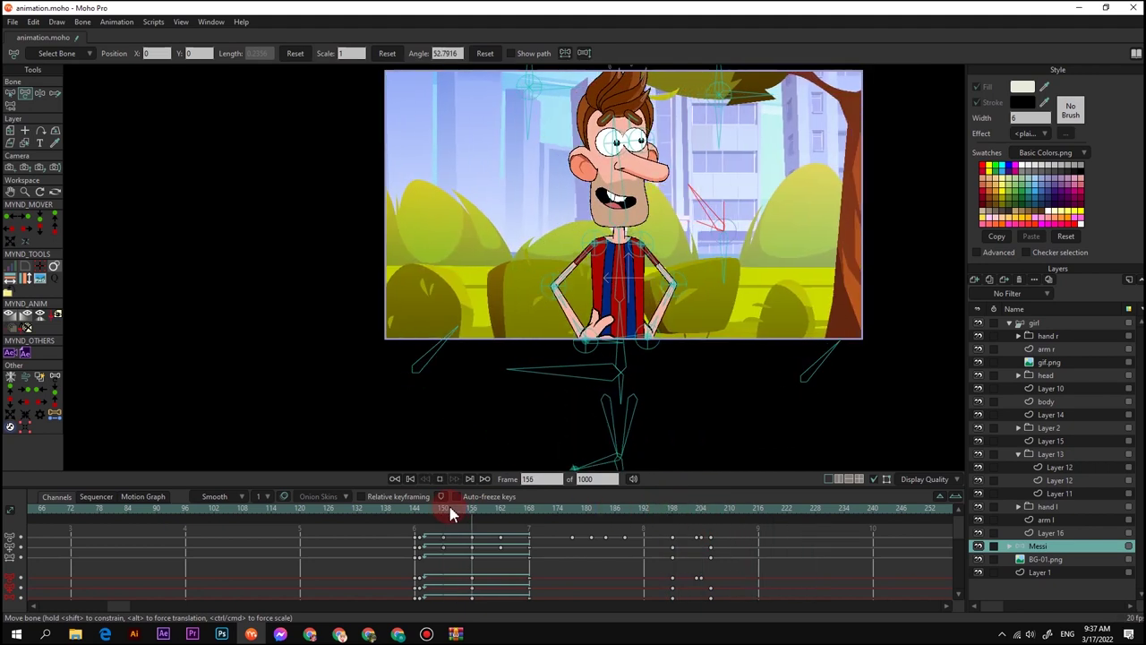
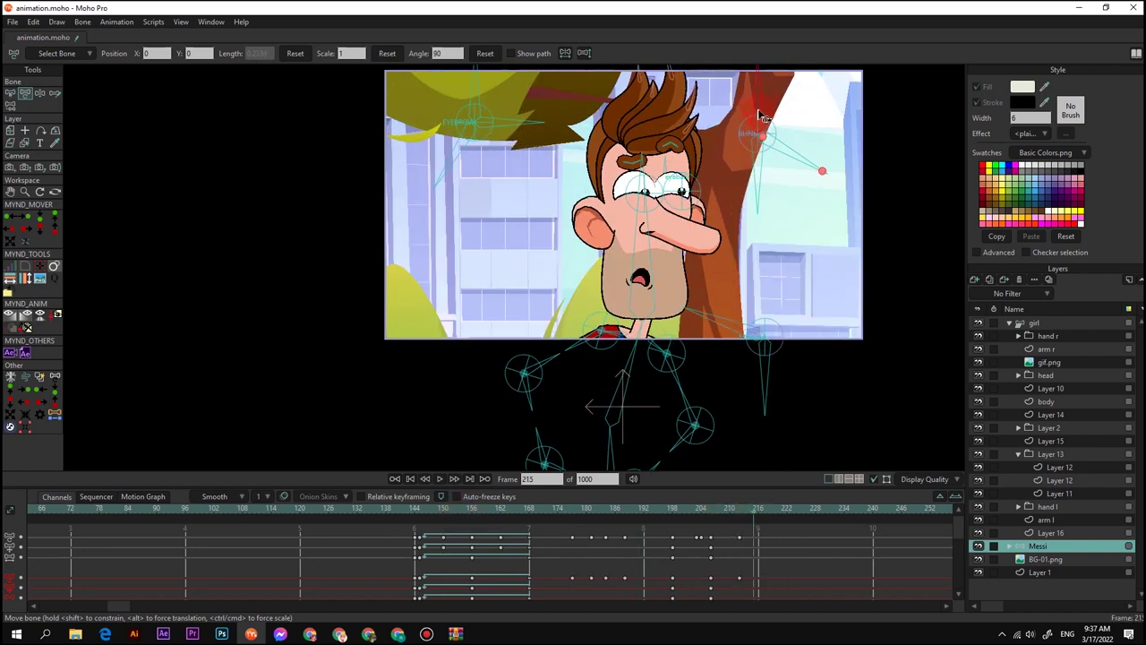
Animate a blink with lids at 210 degrees at frame 212, closed at 180 degrees at 215 and 217, and half-open at 220
drag(759, 116, 807, 151)
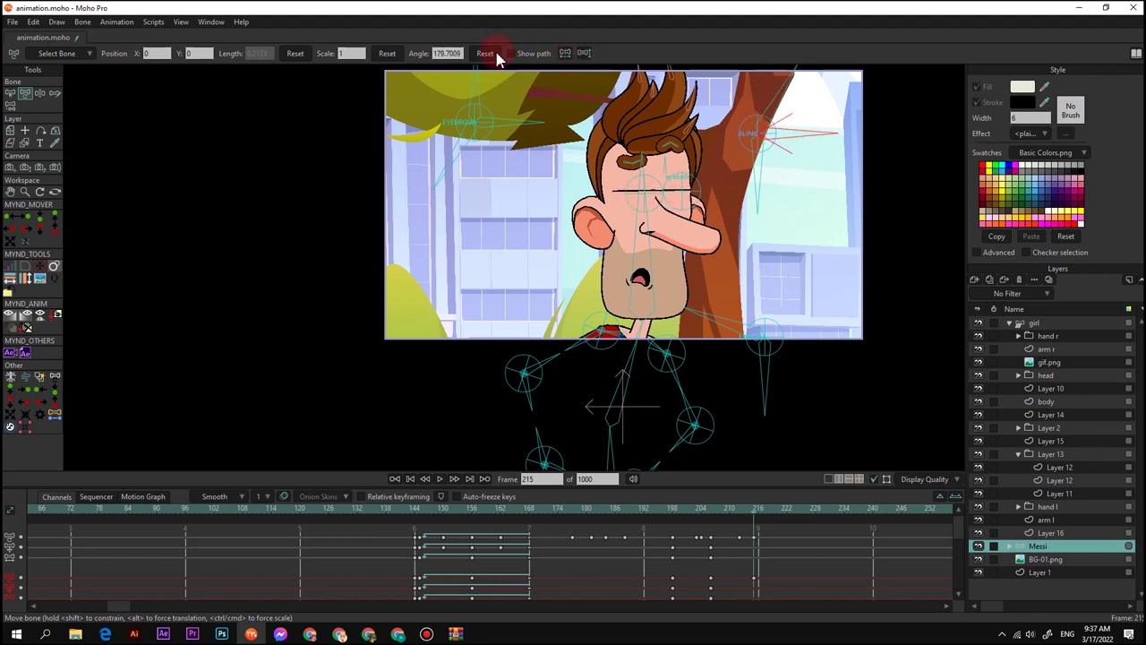
click(740, 510)
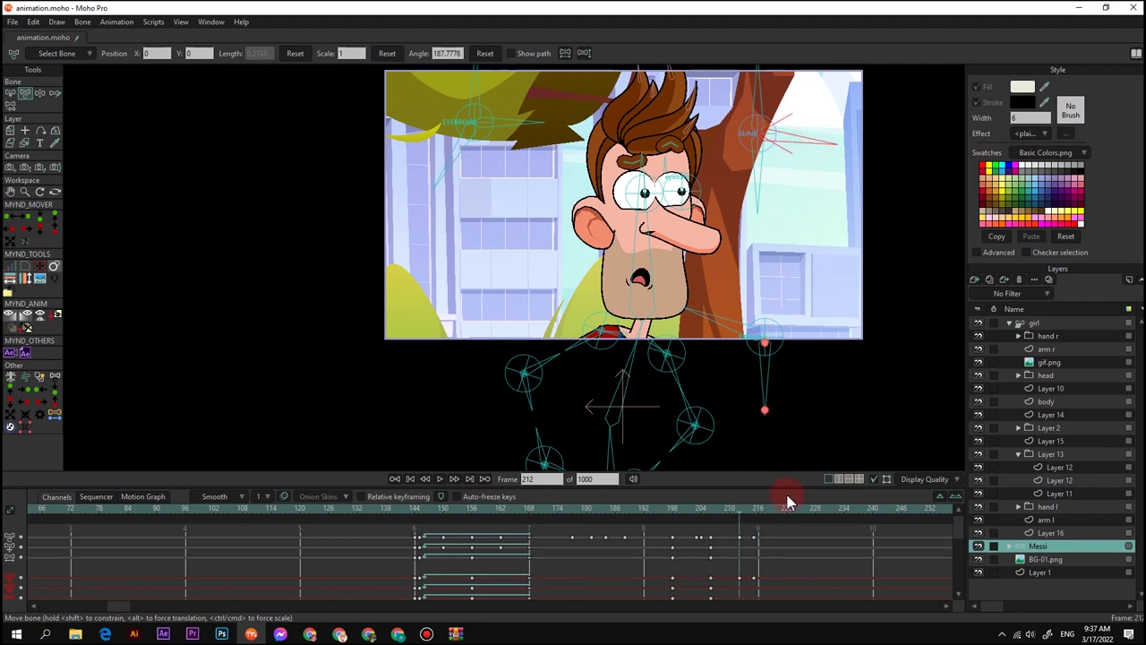
drag(789, 240, 788, 210)
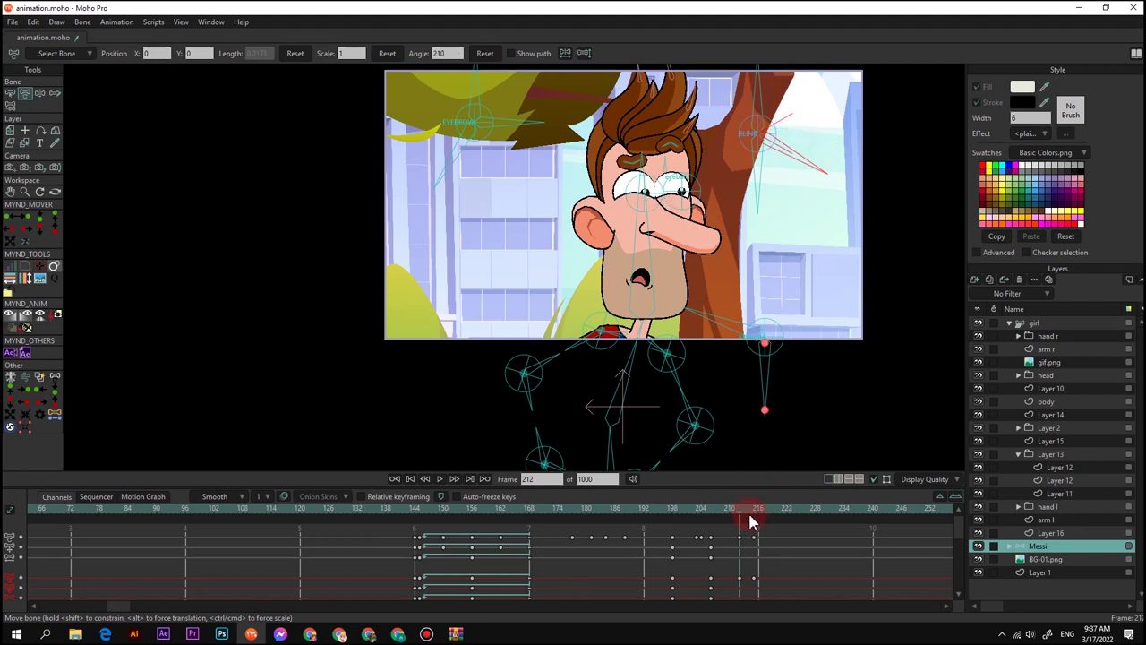
drag(751, 513, 760, 522)
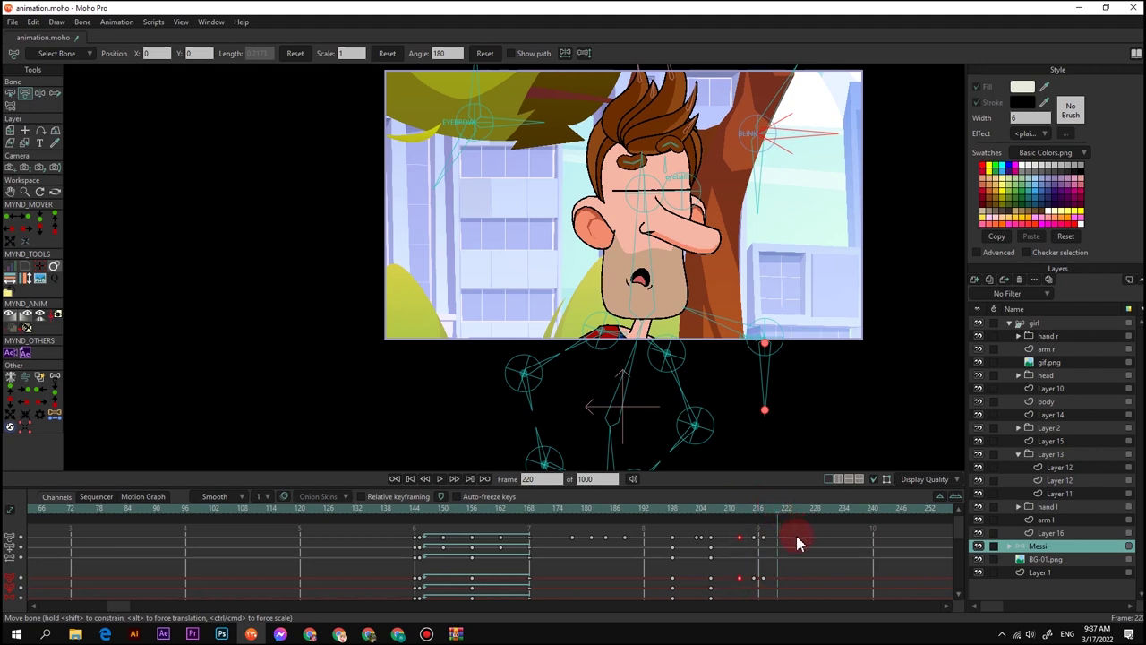
key(ctrl+v)
drag(742, 517, 812, 532)
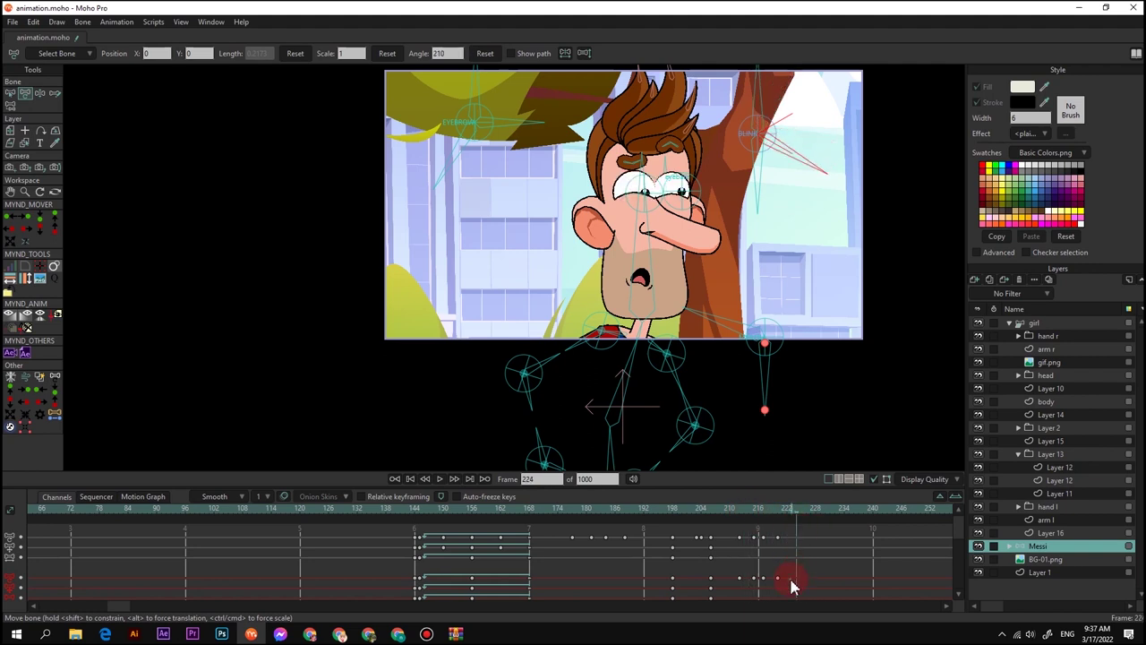
Copy the blink keys from frames 215 to 220, paste them at frame 222 and shift the pasted keys one frame forward
drag(786, 586, 748, 529)
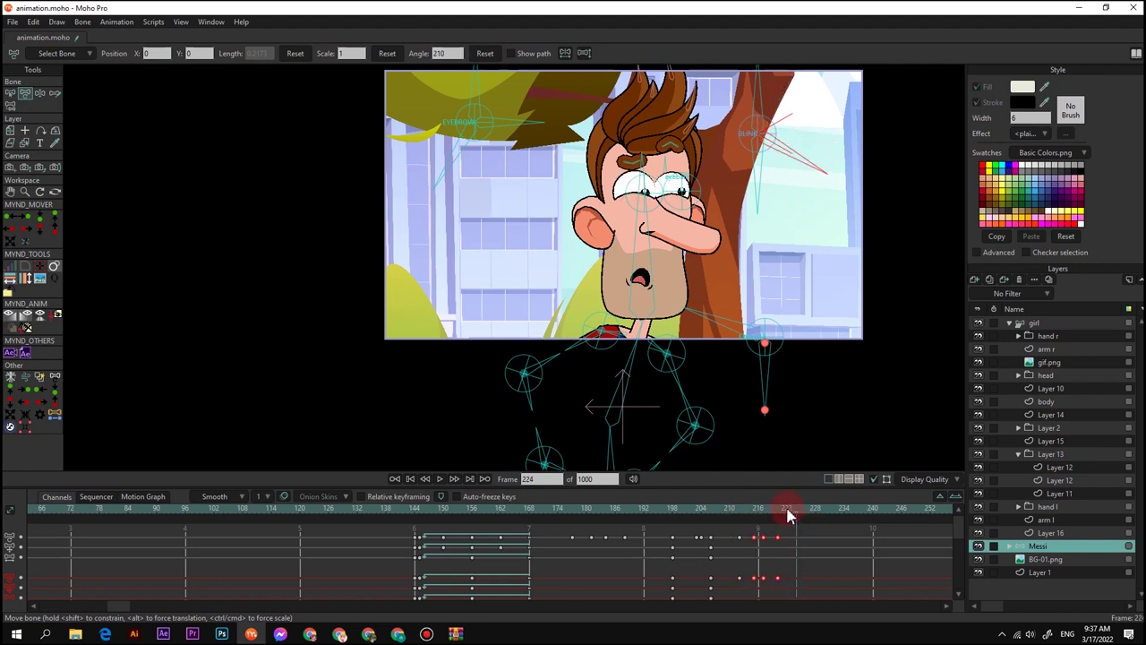
key(ctrl+v)
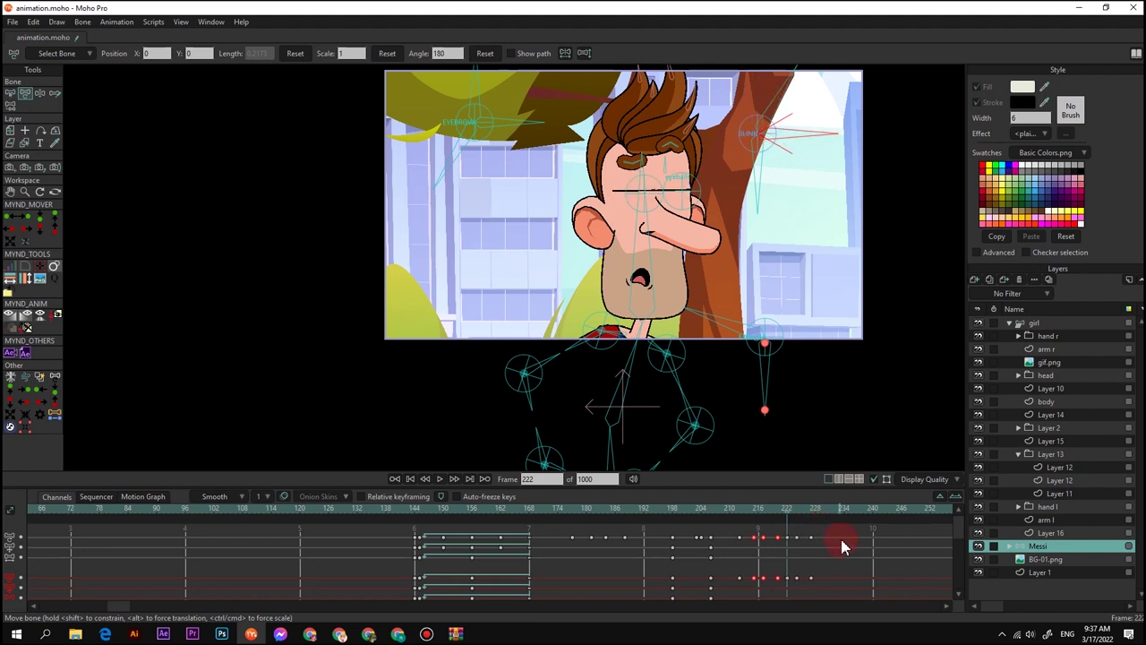
drag(788, 534, 794, 540)
Play the close-up from about frame 212 and the shot from the walk onward to check Messi's double blink
click(738, 508)
key(space)
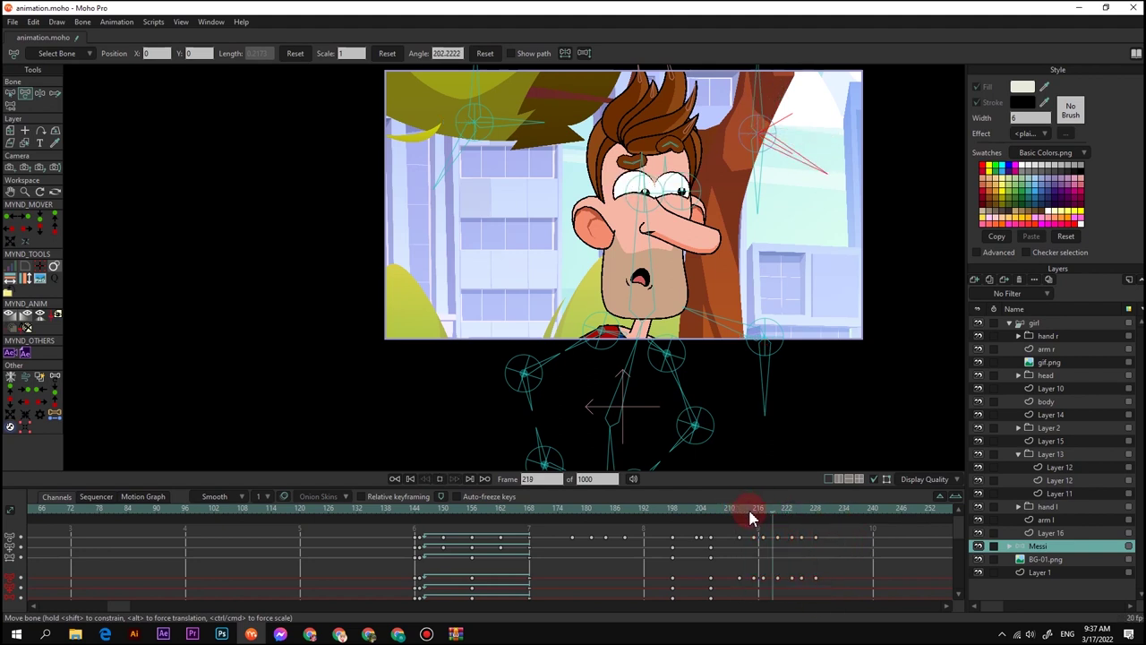
key(space)
drag(700, 510, 499, 510)
key(space)
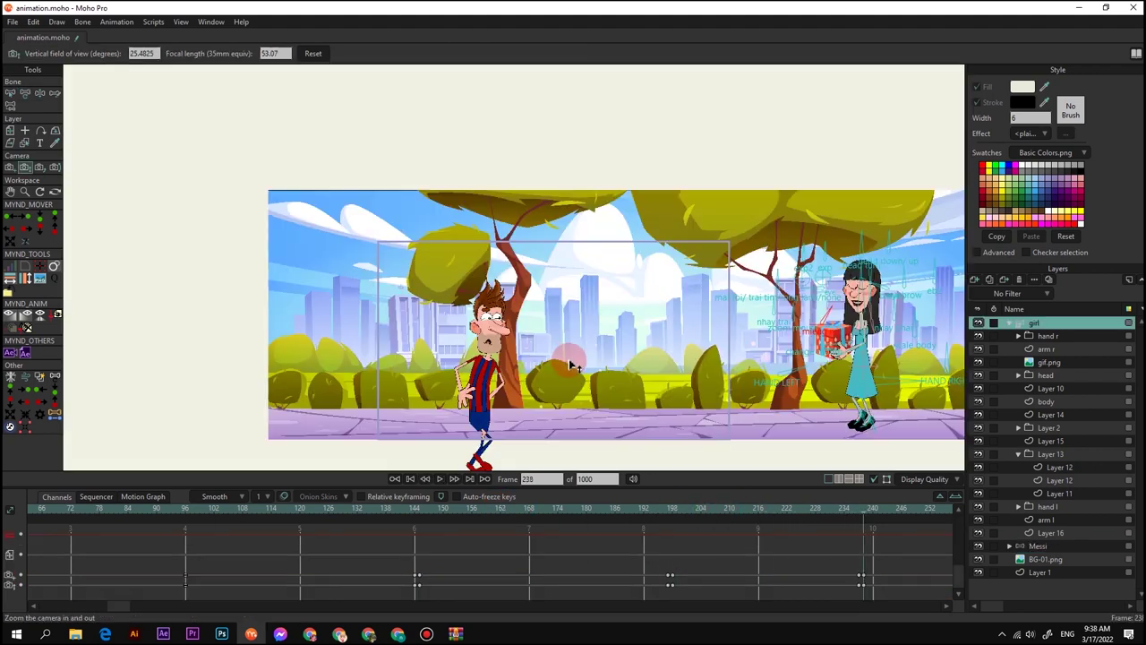
At frame 238, track the camera to X 0.1685, Y -0.1223 in the wide park view and collapse the girl's layer group
key(4)
drag(619, 361, 544, 374)
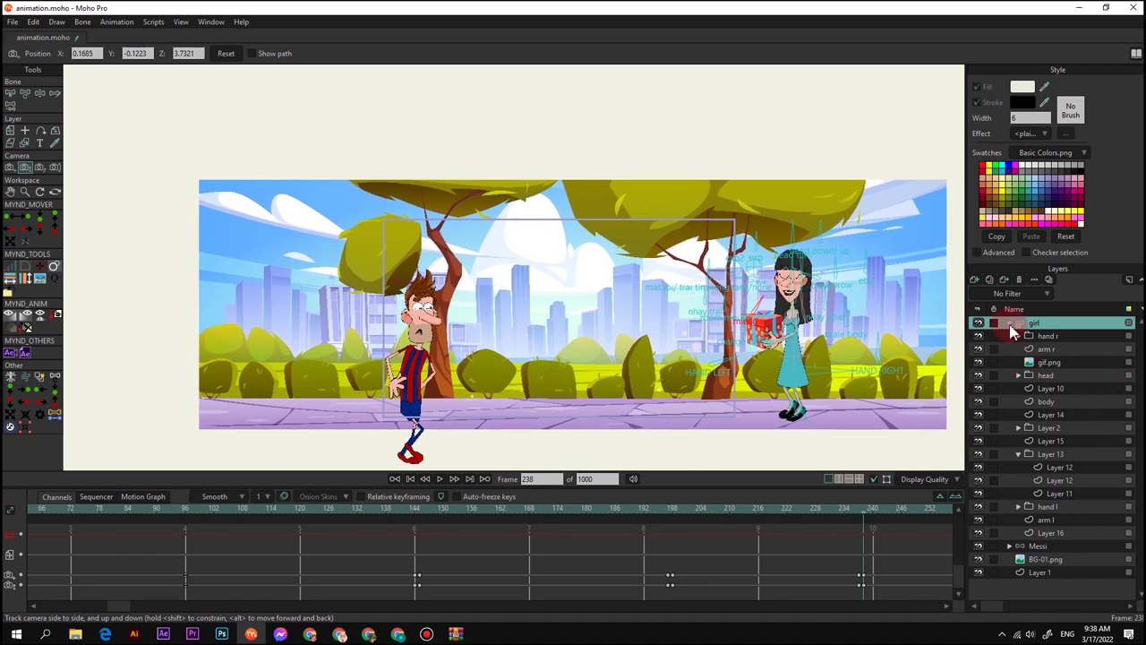
click(1009, 323)
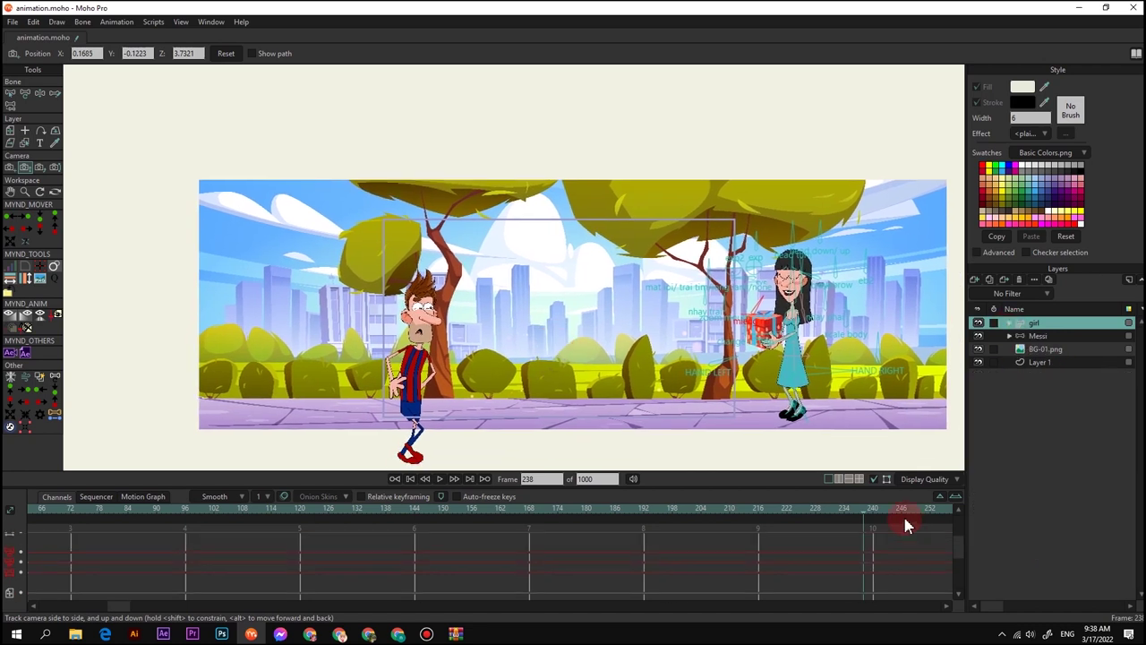
Key the girl's pose at frames 237 and 238 and move her closer to Messi at 238, to X 1.4608, Y -0.7936
key(m)
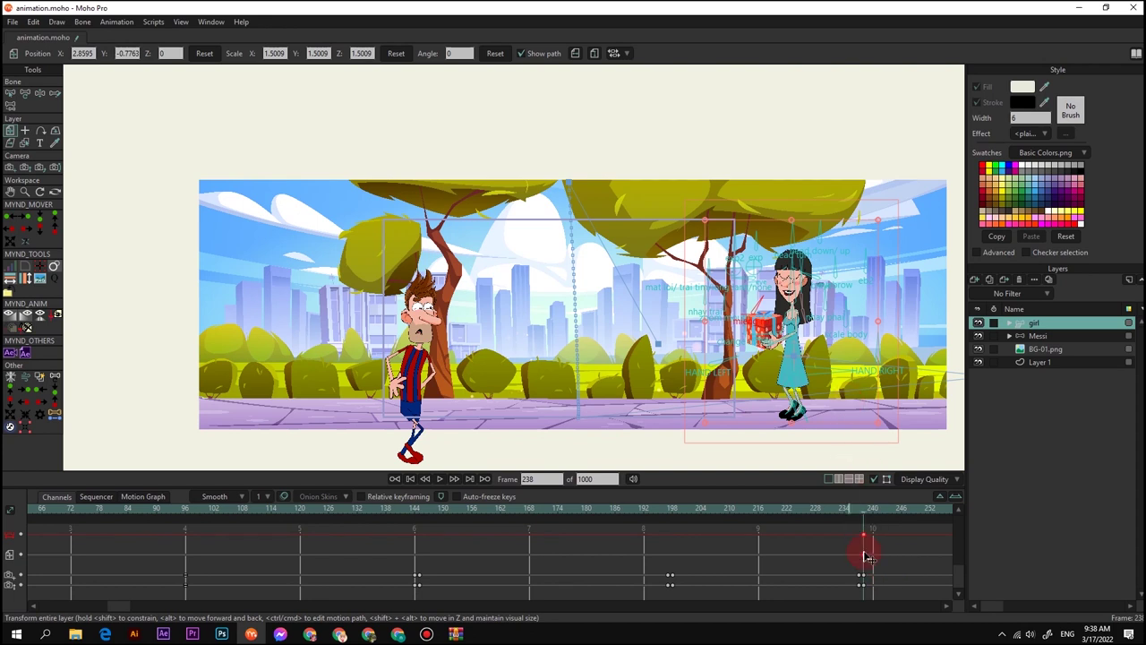
scroll(864, 542, down, 1)
key(ctrl+c)
key(ctrl+v)
click(886, 547)
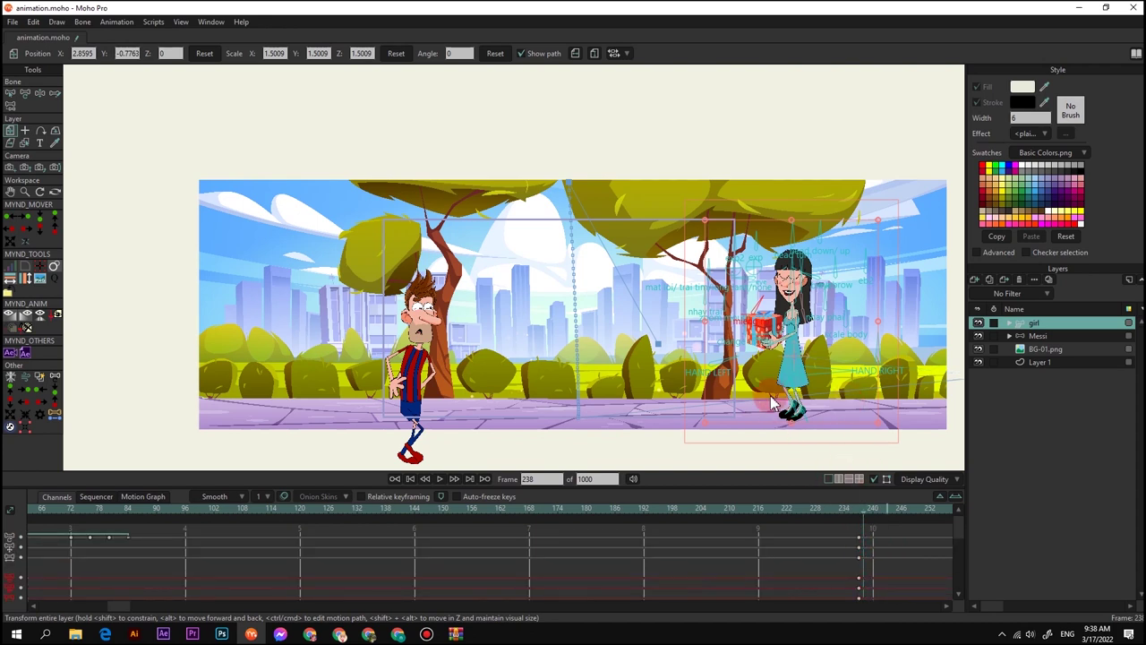
drag(812, 355, 679, 352)
drag(712, 455, 818, 401)
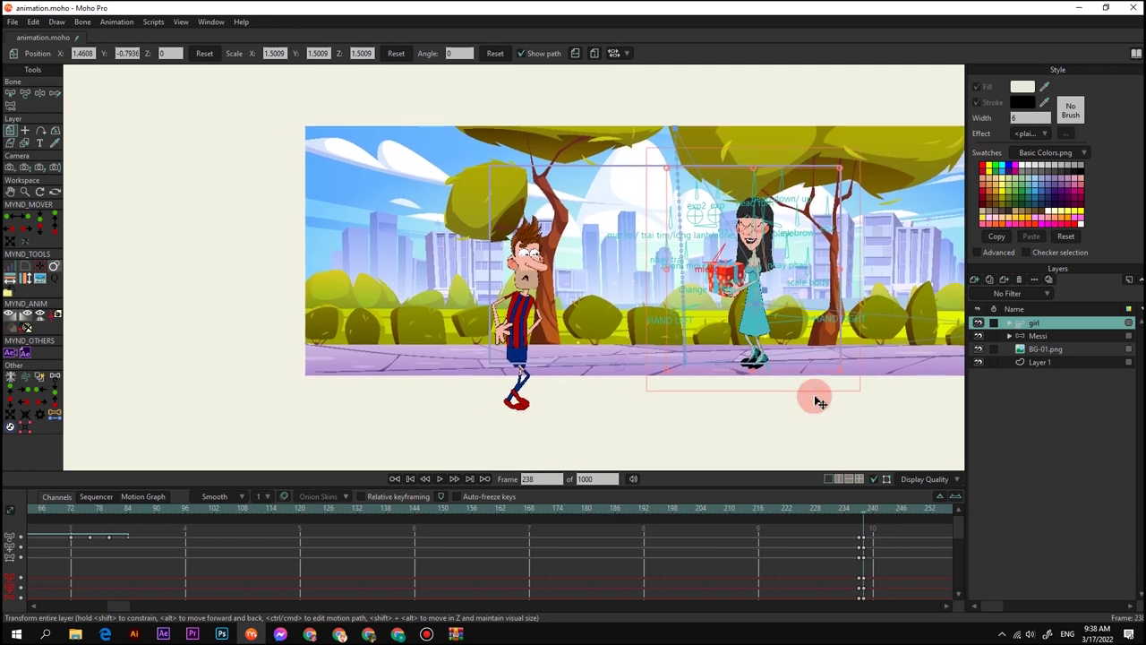
Select the Messi layer and key his bone pose at frames 237 and 238
click(1037, 336)
click(869, 544)
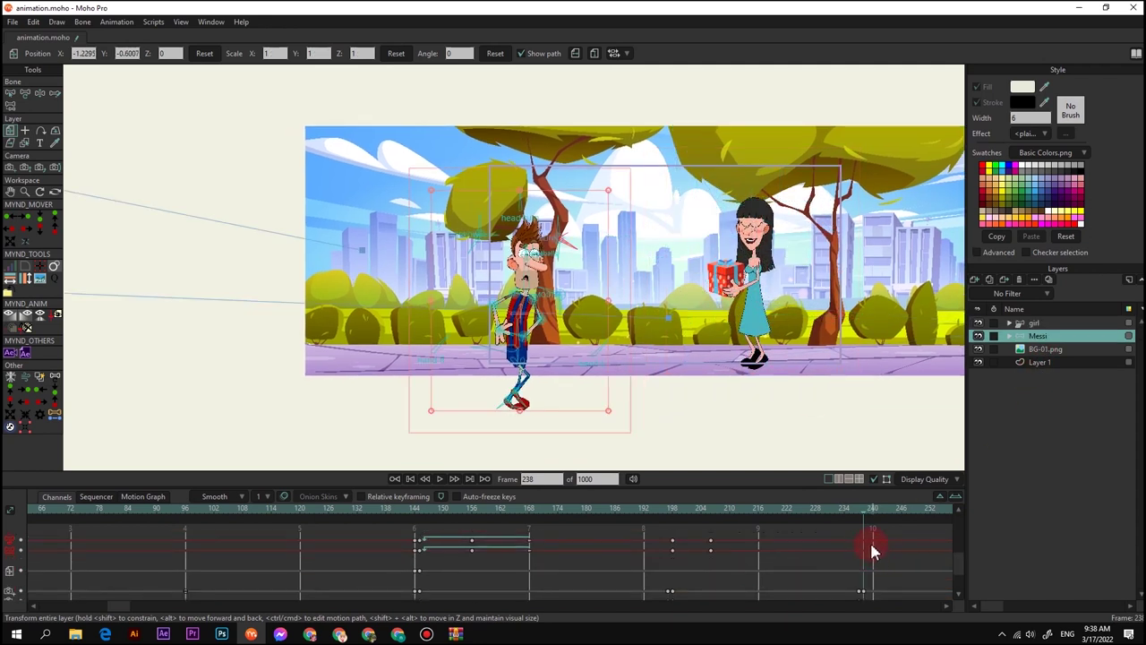
drag(877, 570, 852, 479)
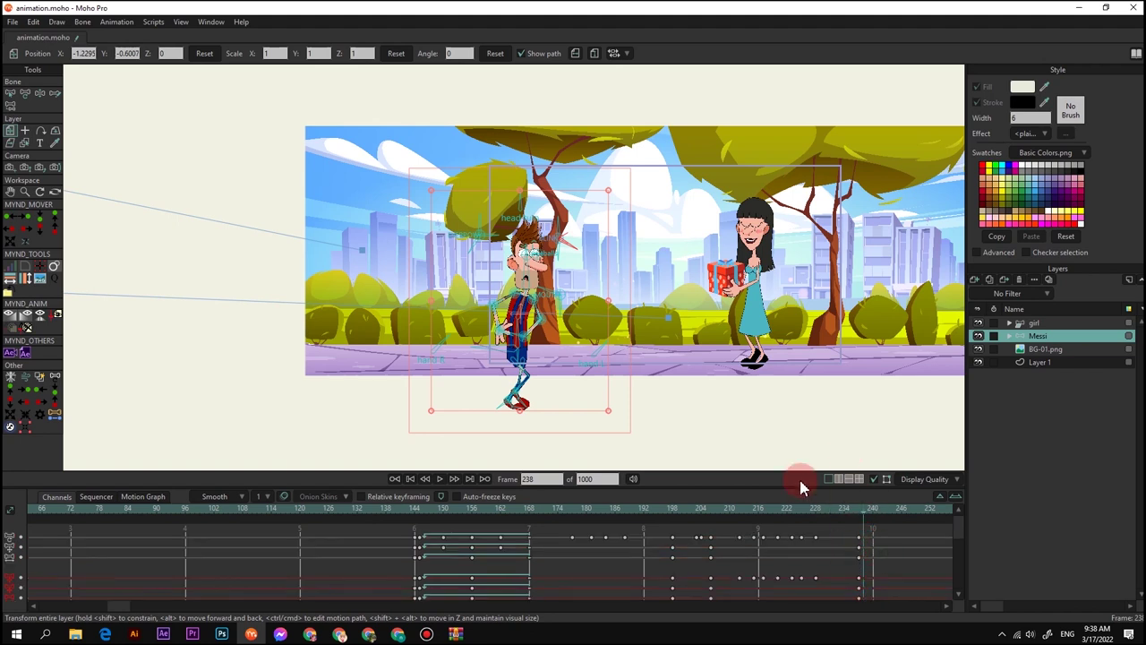
click(582, 345)
scroll(867, 598, down, 3)
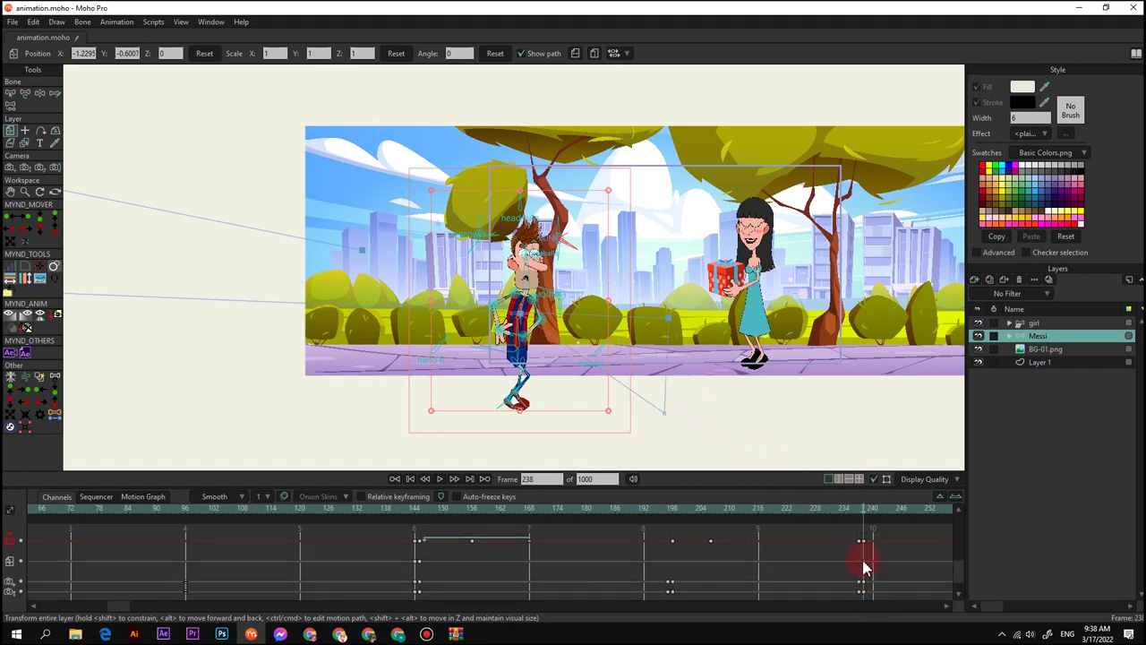
Move the Messi layer closer to the girl at frame 238, to X 0.0693, Y -0.2366
drag(562, 395, 636, 349)
scroll(635, 349, up, 5)
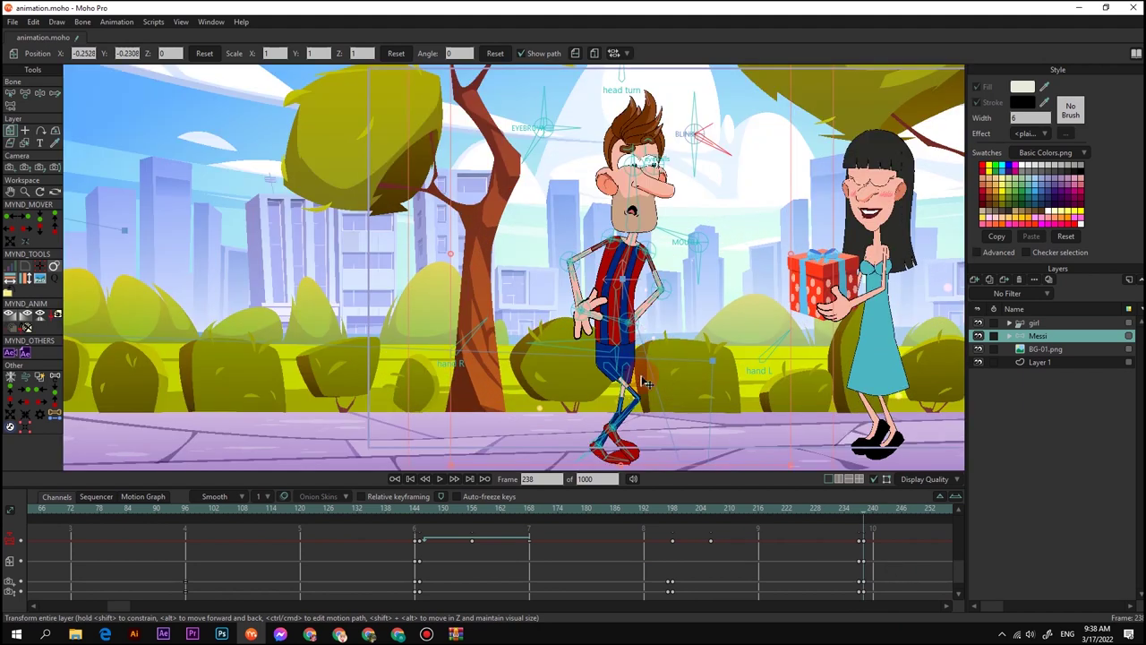
key(b)
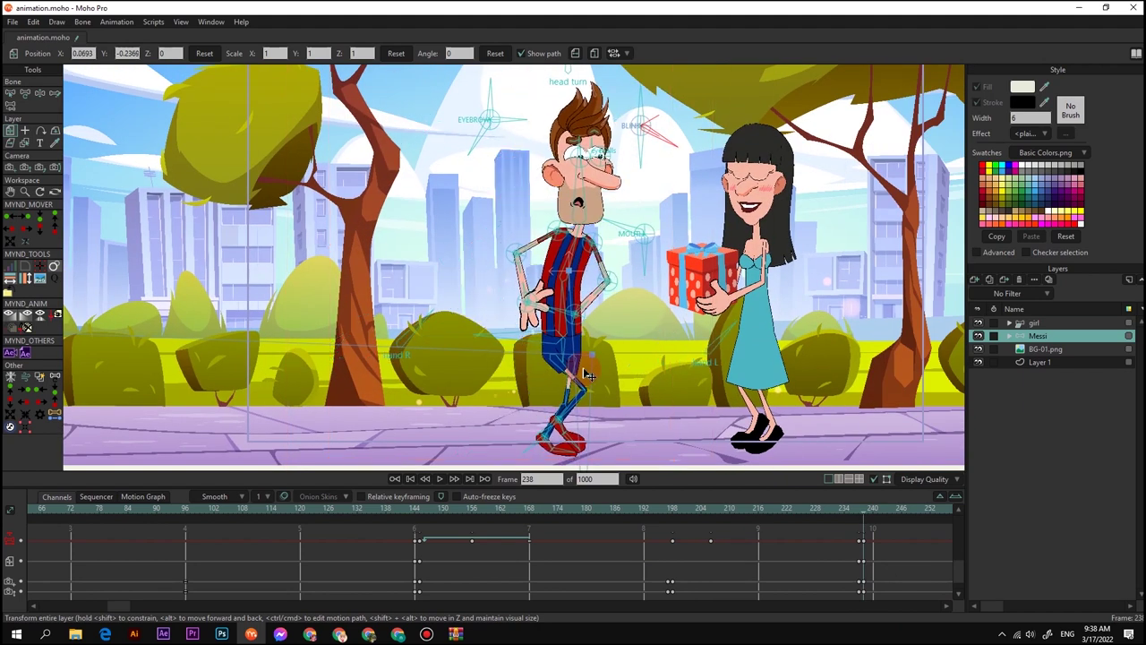
Copy Messi's front-facing standing pose keys from frame 0 and paste them at frame 238
scroll(580, 394, up, 5)
drag(574, 407, 672, 387)
click(122, 609)
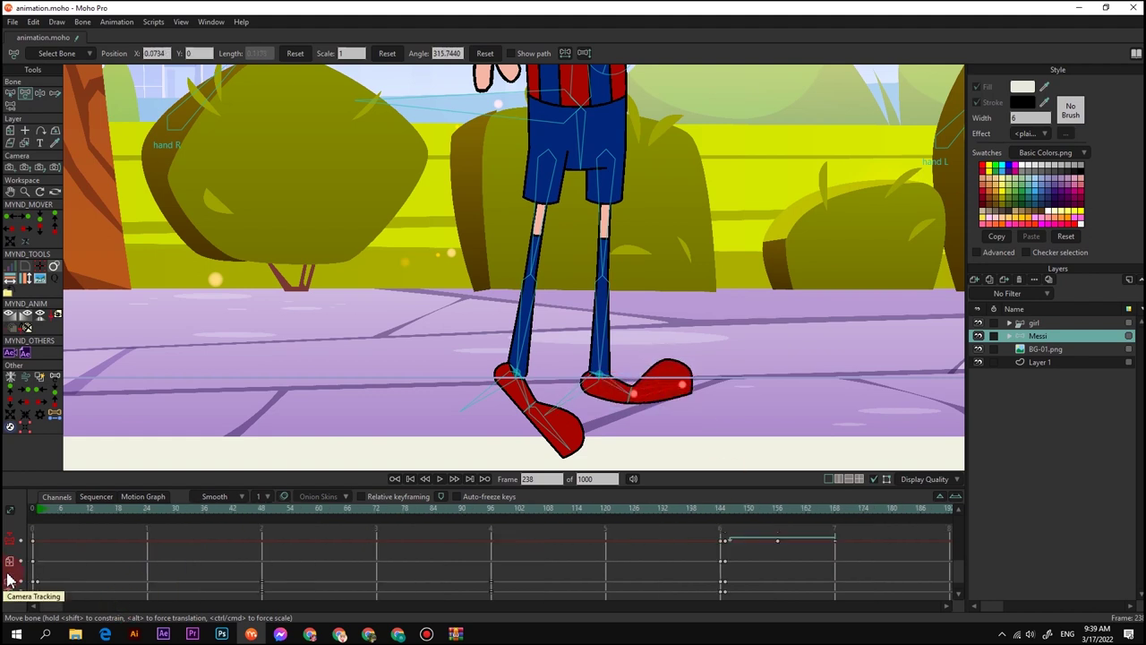
scroll(51, 535, up, 3)
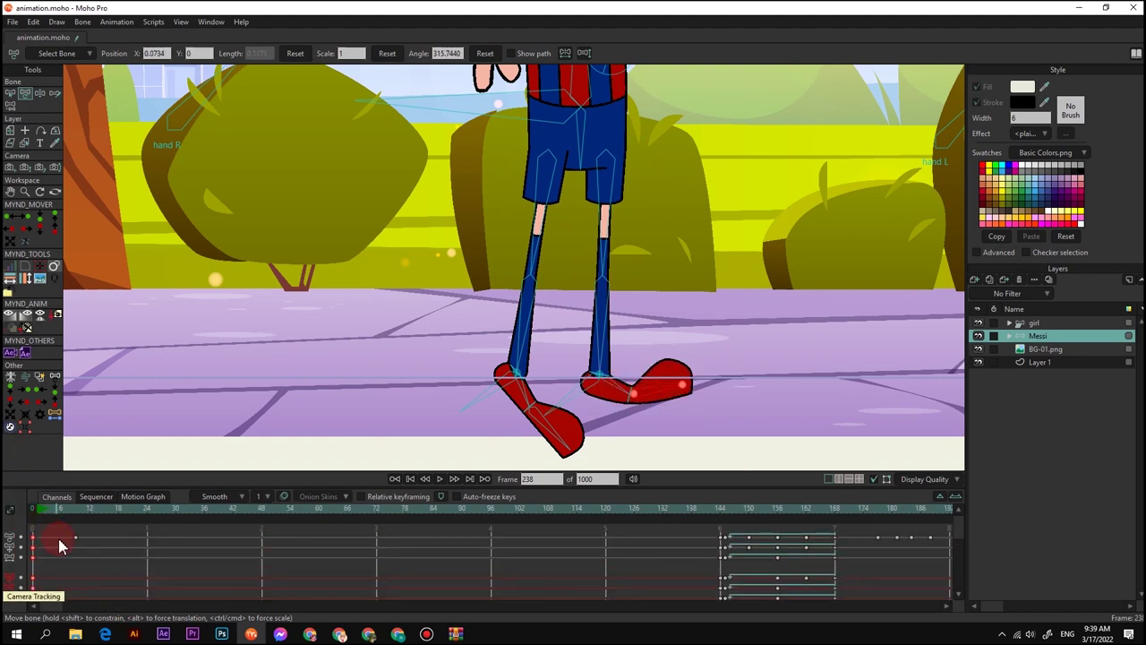
key(ctrl+v)
drag(50, 608, 225, 609)
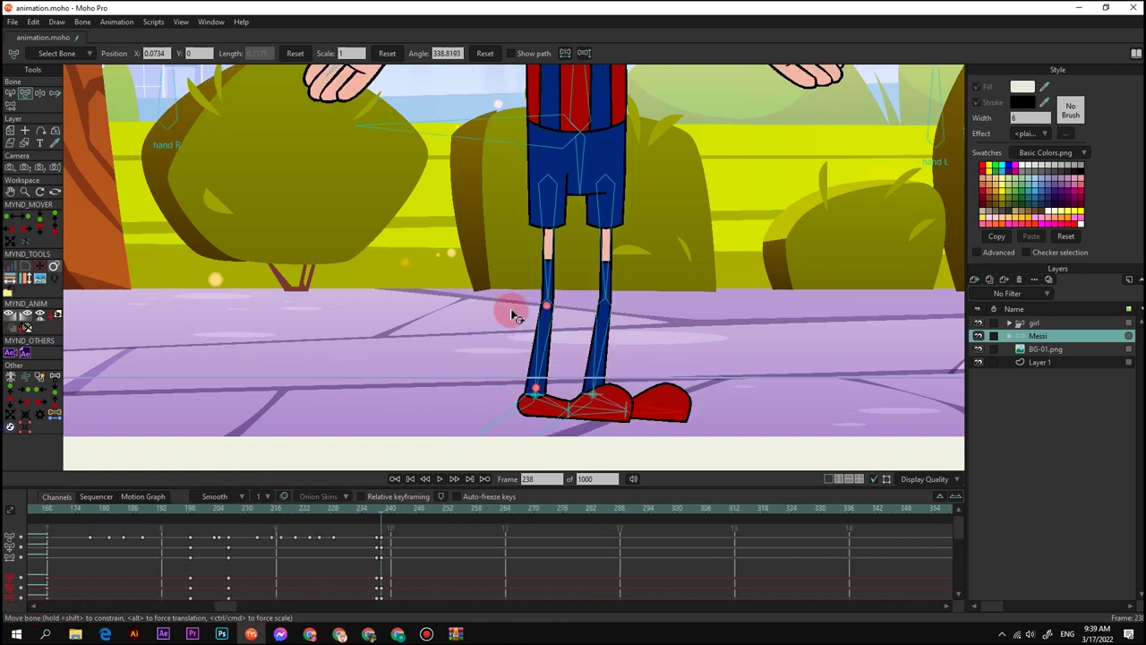
Bend both of Messi's arms in toward his body at frame 238 and adjust the hand R control
scroll(512, 313, down, 5)
scroll(496, 241, up, 4)
drag(476, 202, 537, 264)
scroll(530, 233, down, 2)
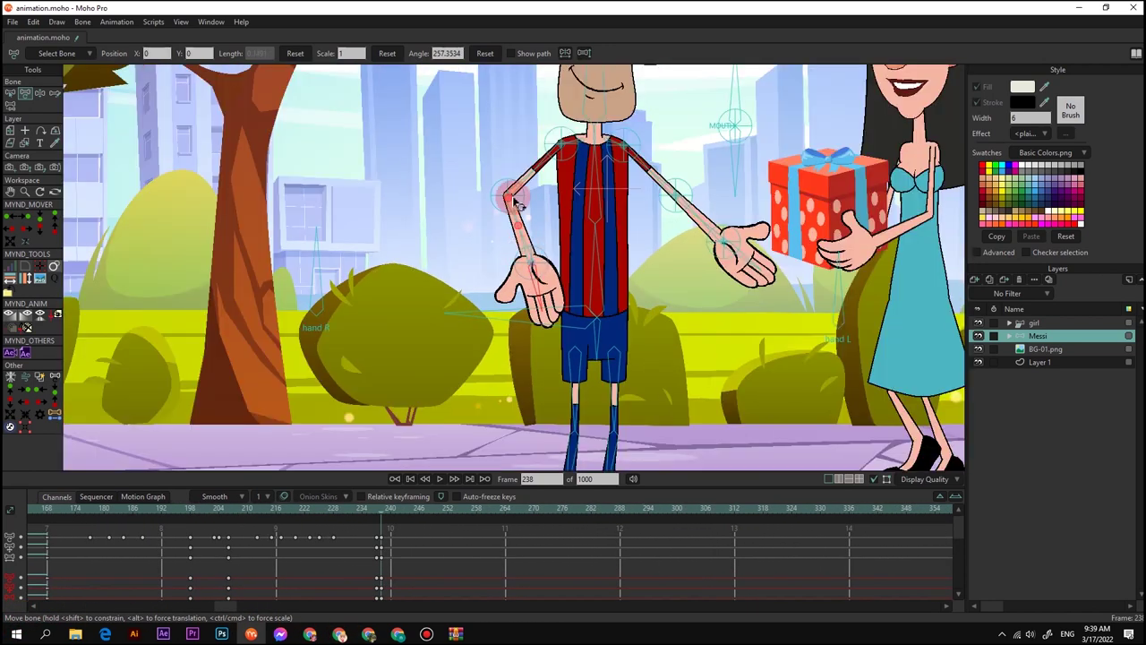
drag(514, 199, 539, 217)
drag(554, 291, 526, 286)
drag(531, 221, 540, 215)
drag(678, 197, 645, 218)
drag(695, 265, 652, 278)
drag(317, 268, 354, 307)
Refine Messi's arm pose, adjust the hand L control and tuck the hand nearer the girl behind his waist
scroll(488, 294, up, 2)
drag(567, 302, 597, 274)
drag(570, 313, 584, 309)
scroll(591, 327, down, 5)
scroll(633, 345, up, 3)
drag(683, 310, 676, 319)
drag(843, 301, 900, 329)
scroll(635, 309, up, 2)
drag(664, 286, 645, 250)
scroll(637, 257, down, 4)
scroll(622, 308, up, 2)
click(610, 356)
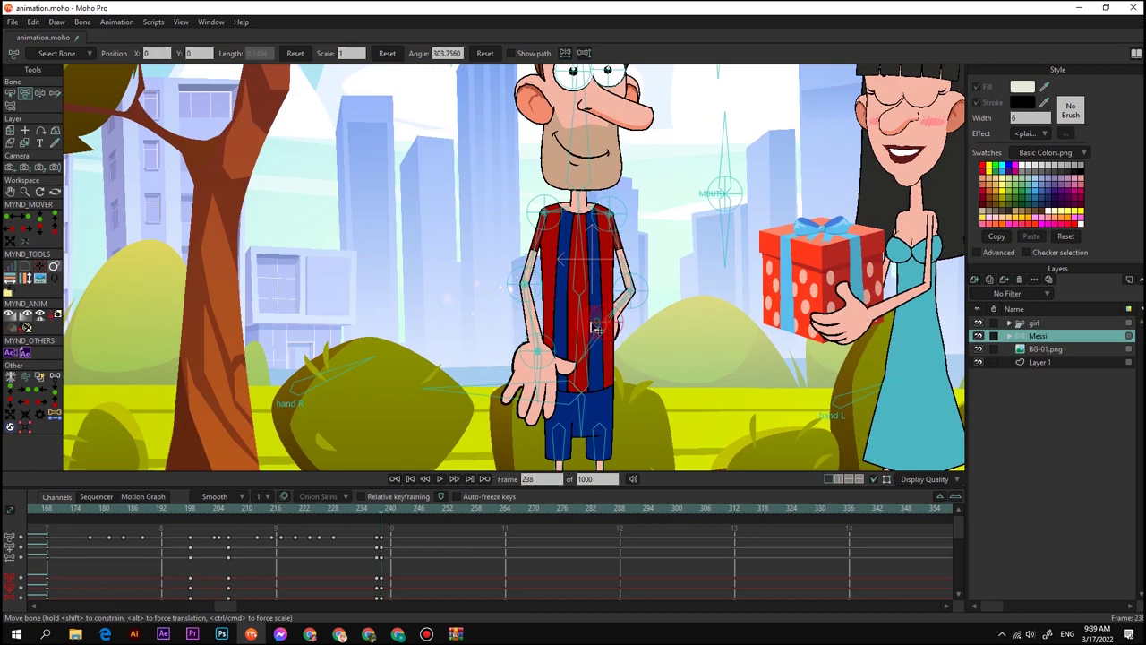
Shift Messi's eyeballs at frame 238 so that he looks toward the girl
scroll(583, 337, down, 2)
scroll(573, 188, up, 5)
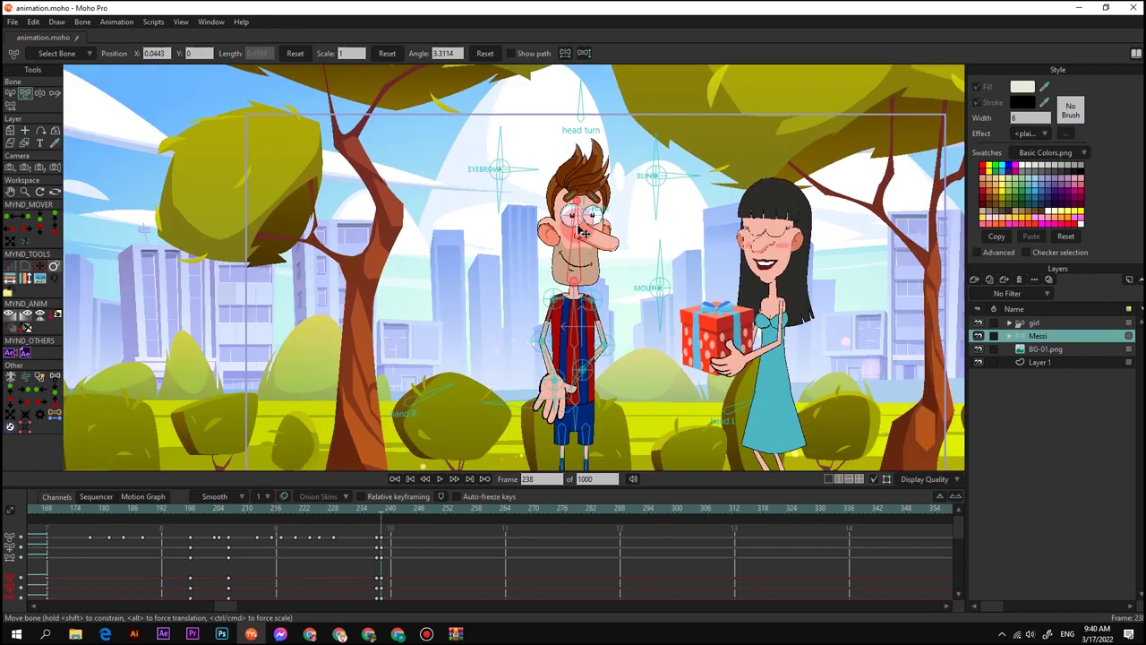
click(573, 184)
drag(583, 177, 601, 184)
scroll(601, 219, down, 2)
Rotate Messi's MOUTH control to open his mouth in a wide smile and fine-tune his gaze
click(717, 271)
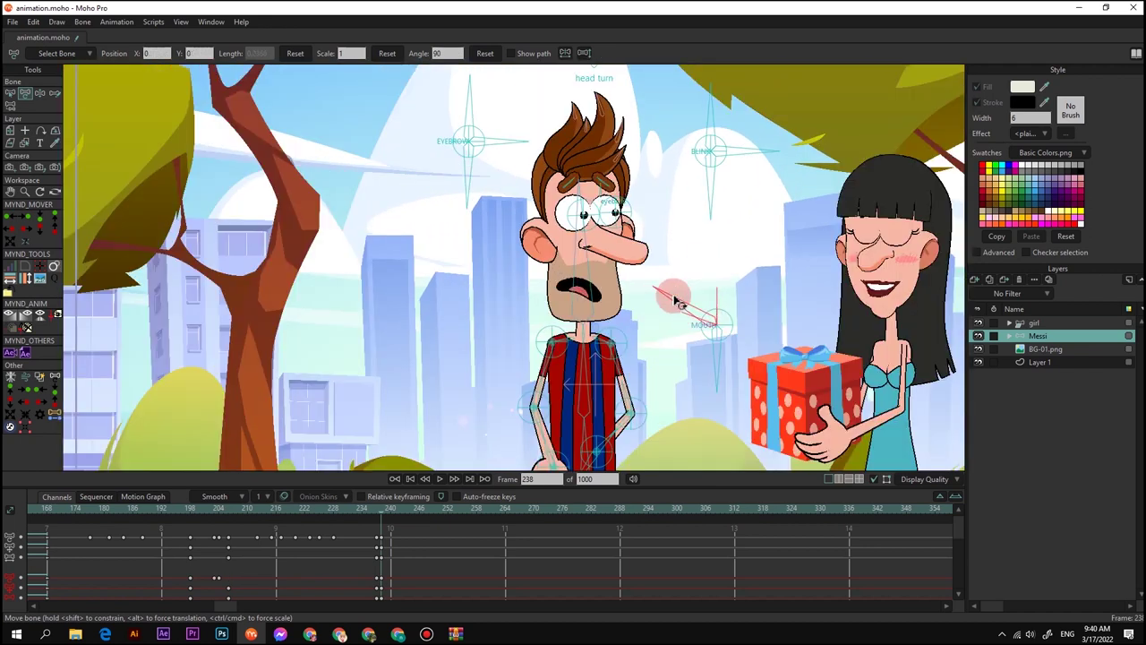
drag(692, 295, 688, 291)
scroll(677, 287, down, 2)
scroll(672, 277, up, 2)
drag(603, 170, 614, 171)
scroll(637, 240, down, 3)
Select the girl's layer and spread her legs into a standing pose with both feet flat on the path
click(1035, 325)
scroll(722, 360, up, 3)
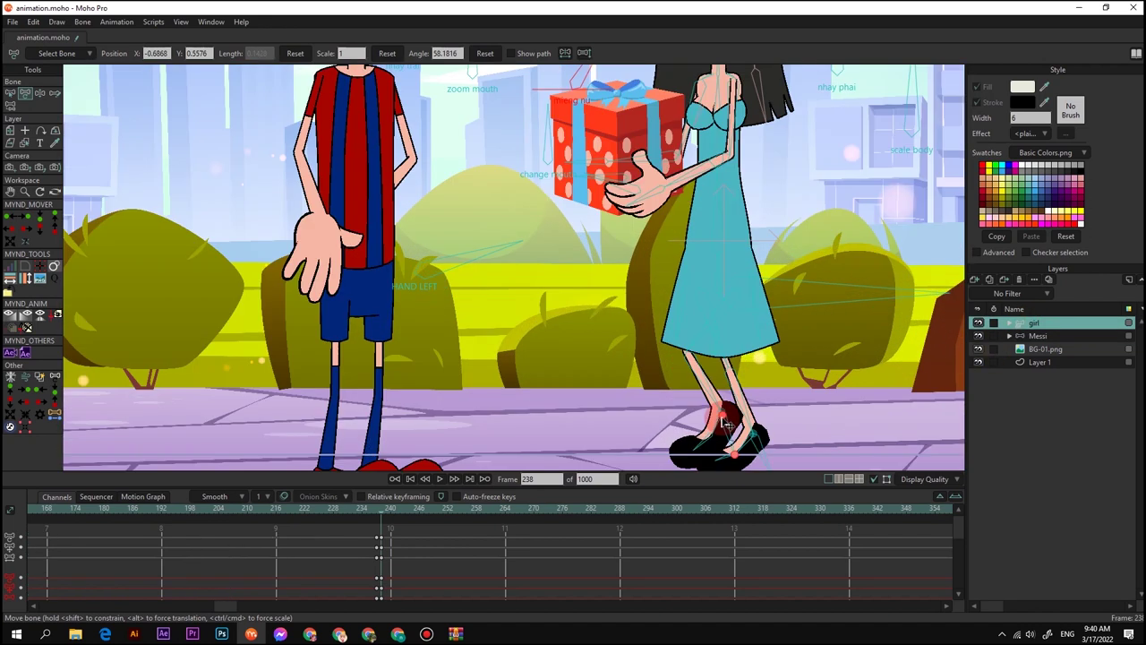
click(757, 439)
drag(754, 438, 706, 446)
scroll(732, 445, up, 2)
drag(749, 465, 765, 364)
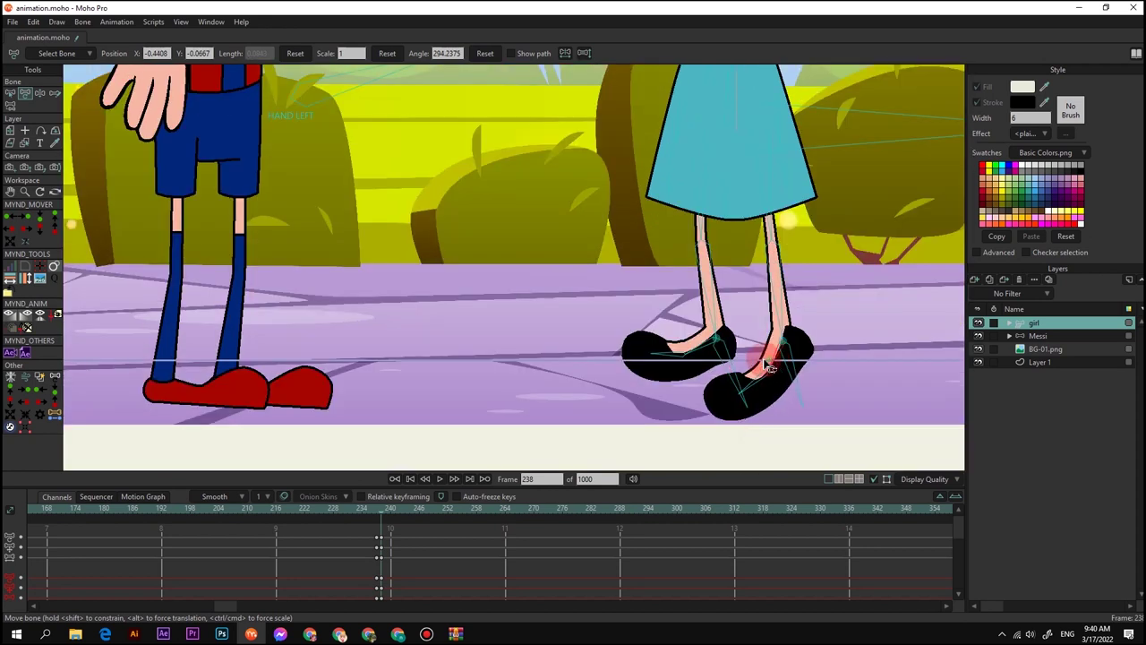
click(784, 345)
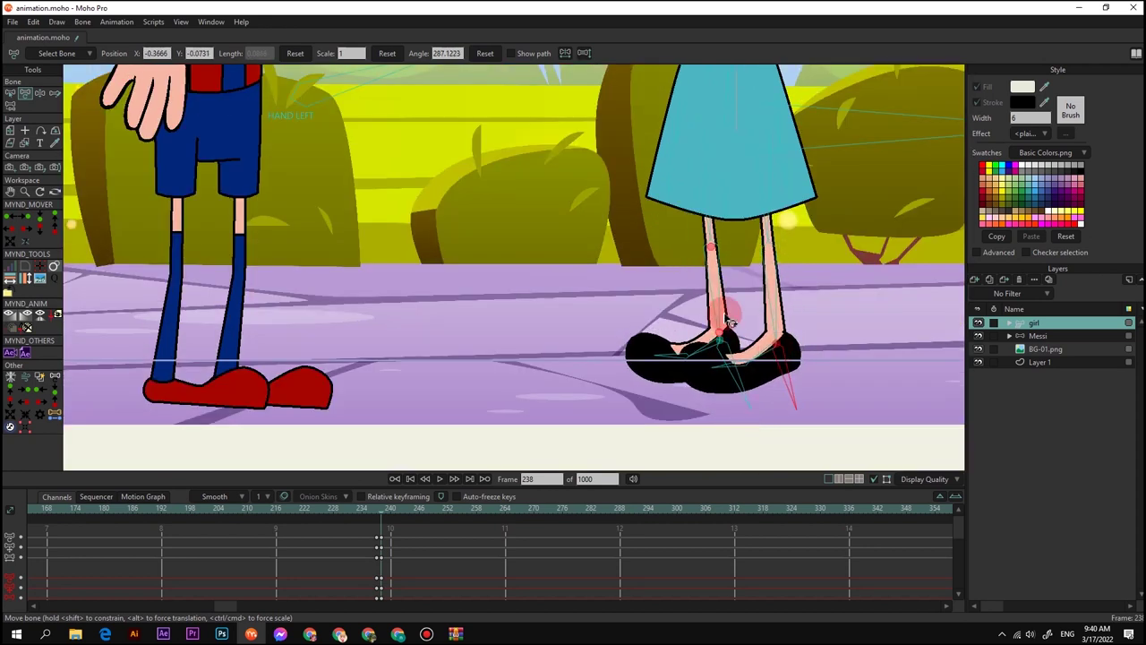
scroll(729, 309, down, 2)
Return to the Messi layer and adjust his lower leg and foot bones into a steadier stance
click(1043, 336)
scroll(573, 332, up, 3)
click(338, 389)
click(413, 370)
scroll(428, 327, down, 4)
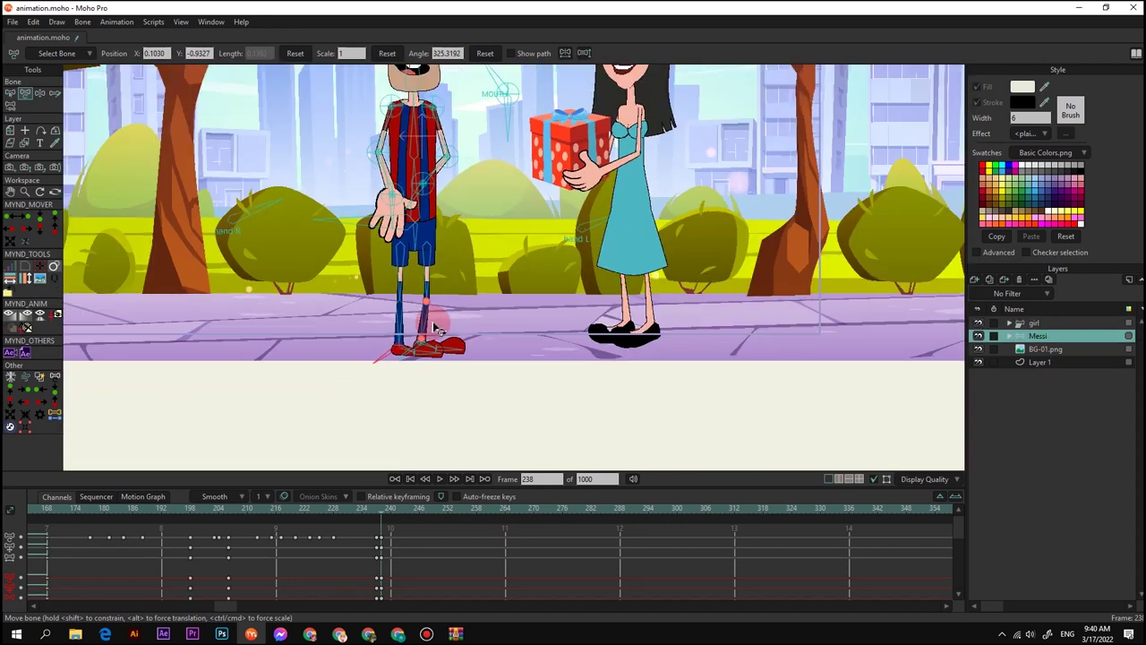
Move the girl's layer closer to Messi at frame 238, to X 1.2675, Y -0.8196
click(1042, 326)
scroll(663, 306, up, 1)
drag(662, 306, 700, 321)
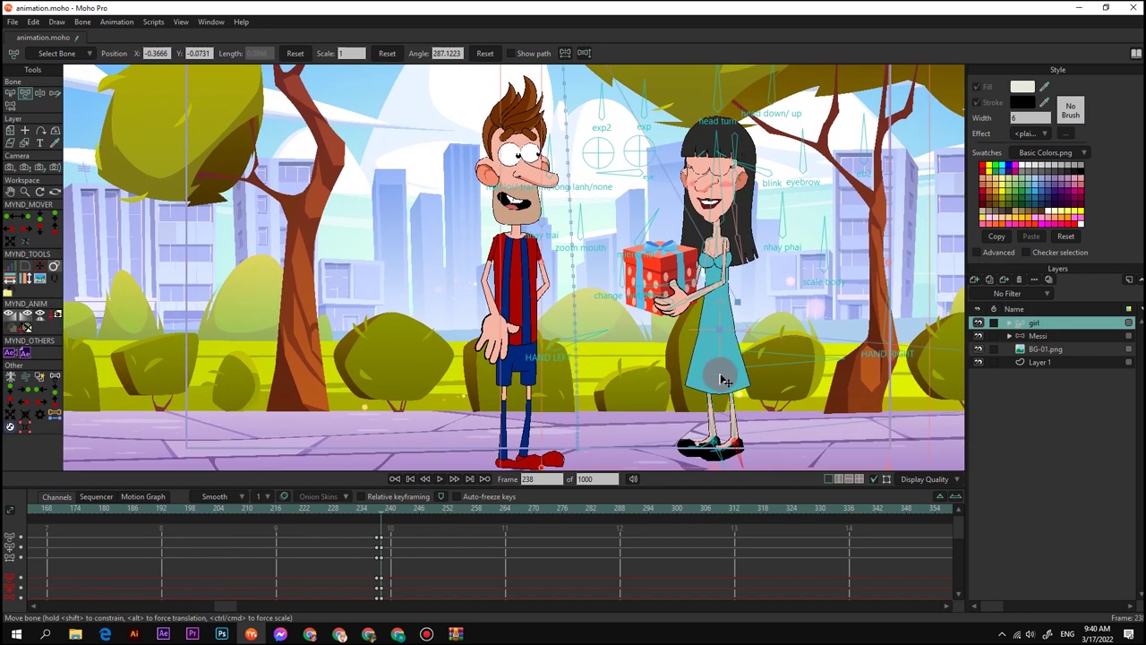
key(m)
drag(714, 387, 672, 388)
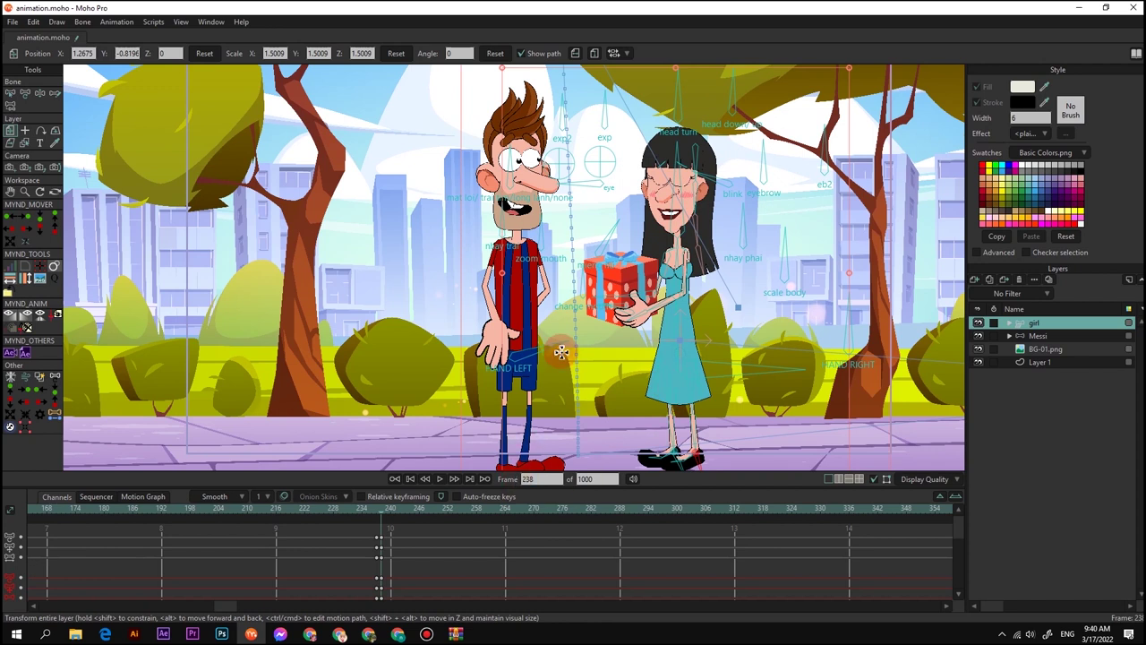
Open the girl's eyes with the blink bone and aim her pupils at Messi with the eye controls
key(t)
scroll(673, 192, up, 2)
drag(675, 104, 651, 270)
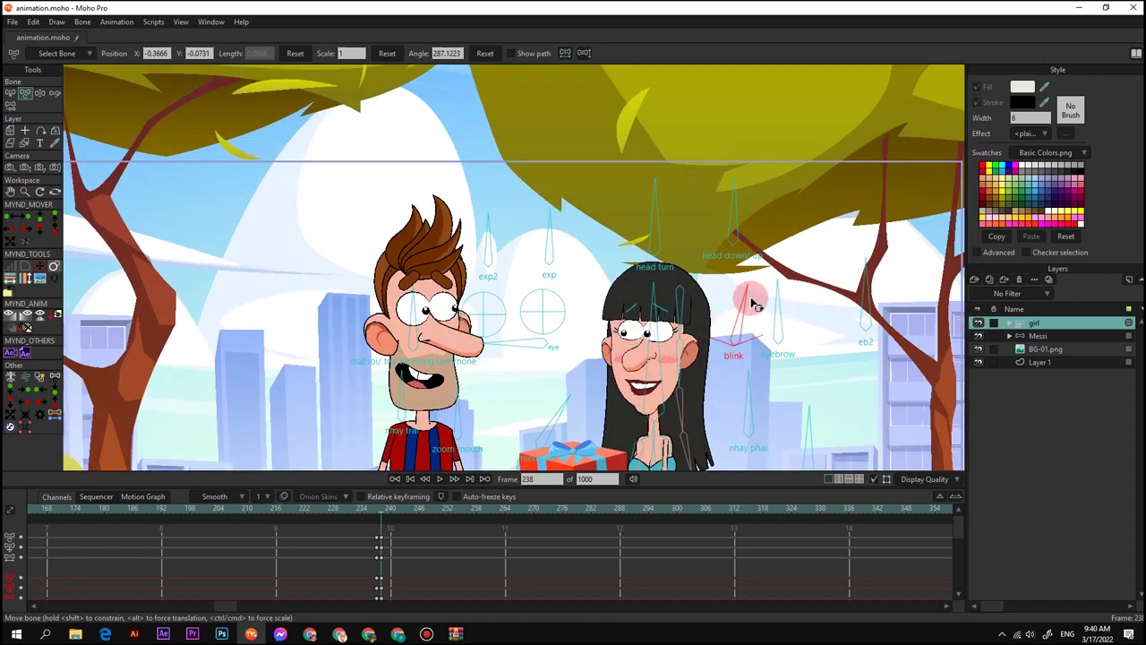
drag(752, 303, 746, 301)
drag(627, 333, 622, 276)
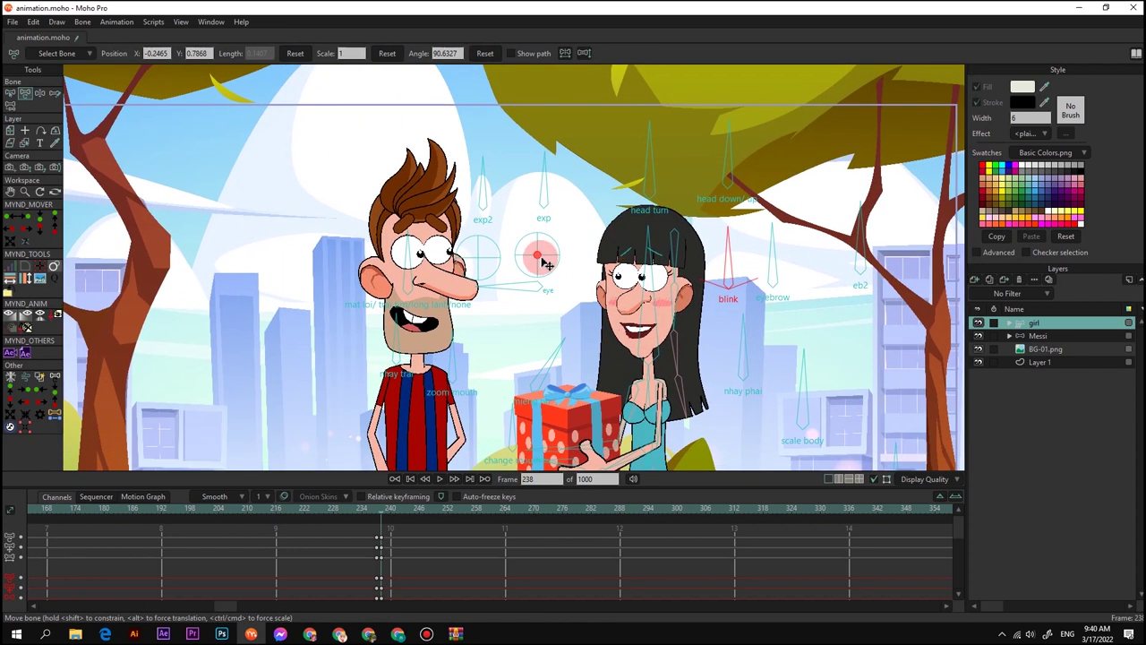
drag(539, 289, 647, 250)
scroll(541, 291, down, 5)
scroll(587, 186, up, 5)
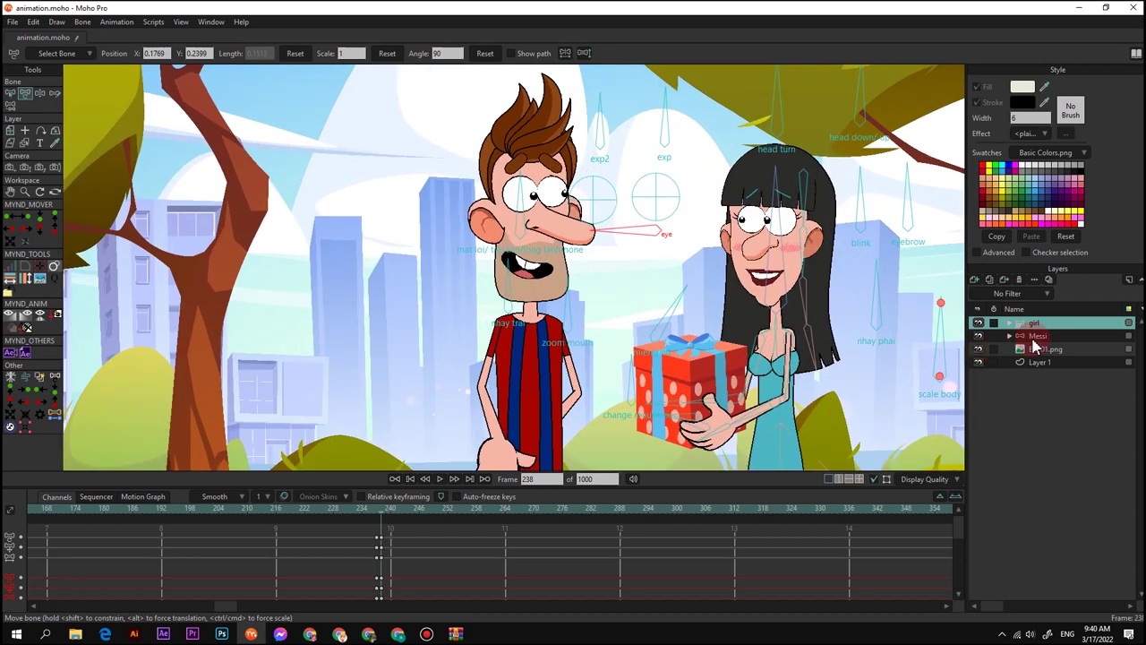
Select the Messi layer and adjust his eyeballs to look at the girl
click(1035, 336)
scroll(540, 188, up, 2)
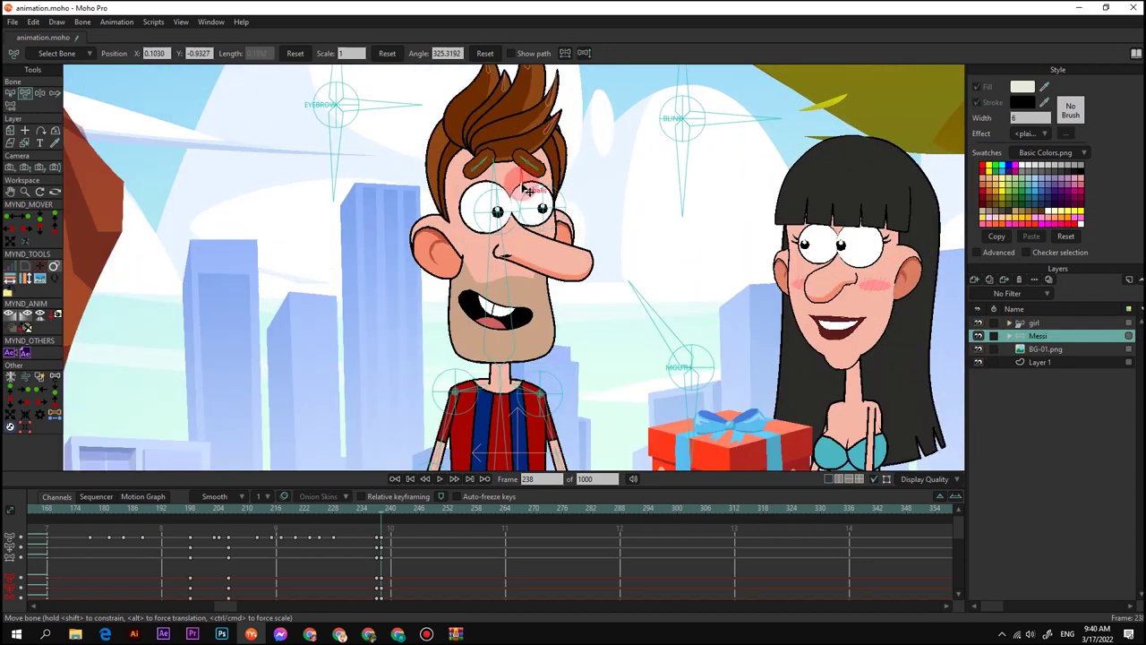
scroll(529, 189, down, 4)
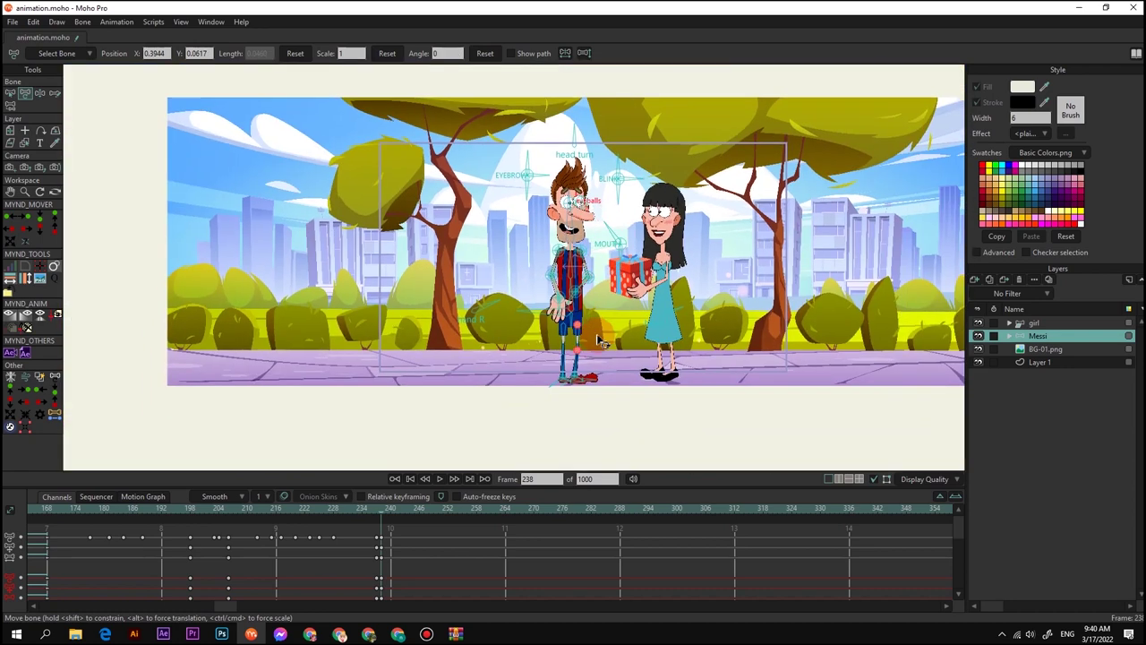
Track the camera at frame 238 to X 0.3879, Y -0.0179, framing both characters in the shot
key(4)
mouse_move(593, 293)
mouse_down()
mouse_move(544, 287)
mouse_move(607, 269)
mouse_move(621, 297)
mouse_move(582, 283)
mouse_up()
key(5)
key(4)
key(5)
key(4)
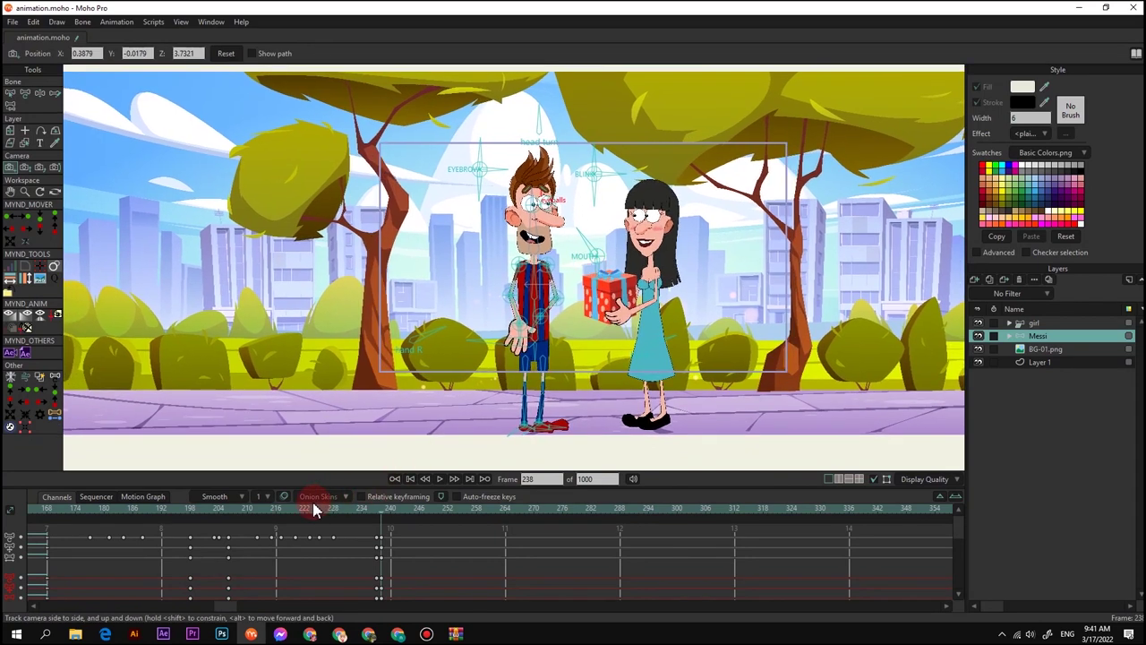
Play the animation from about frame 198 to check the cut from Messi's close-up to the shared shot
click(191, 512)
key(space)
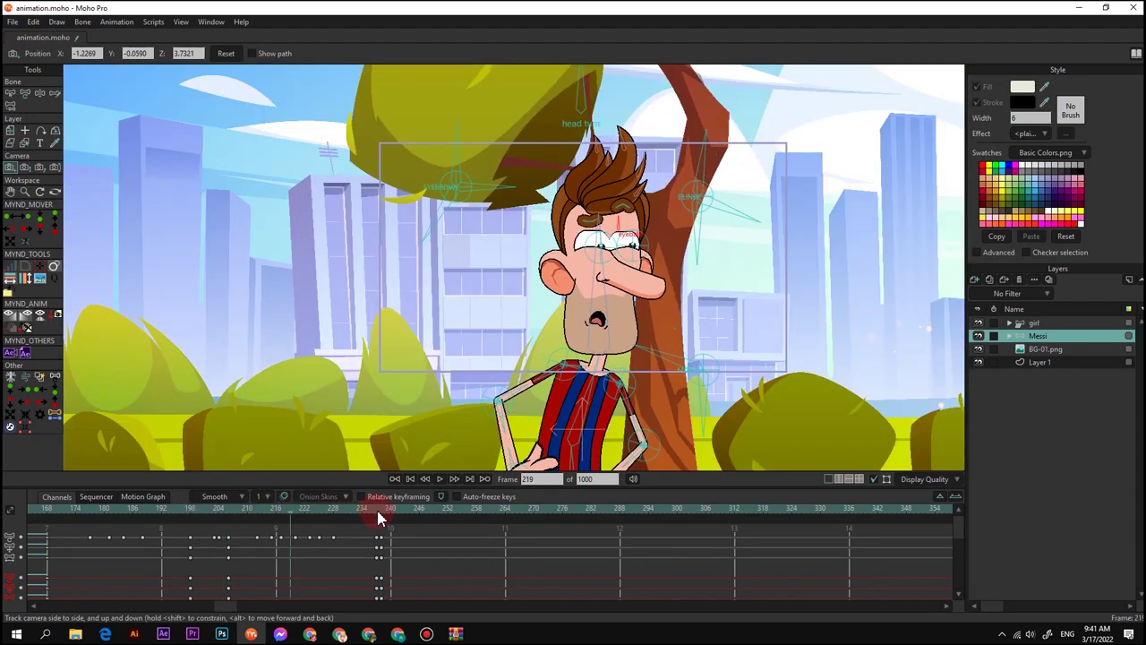
key(space)
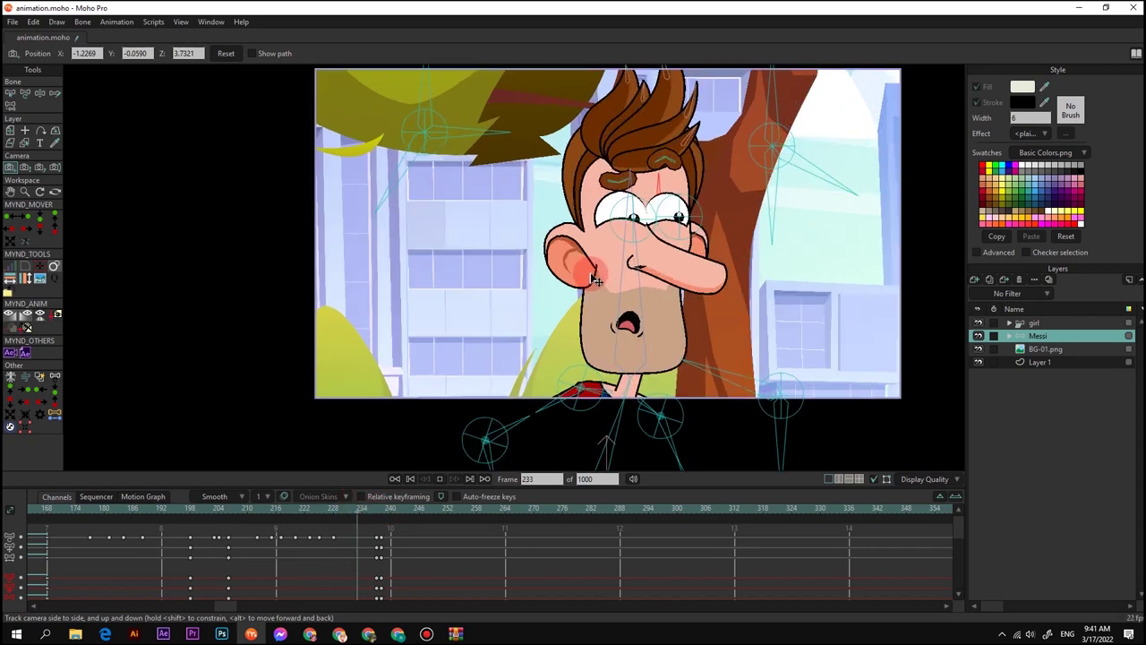
Lean Messi's body toward the girl at frame 238, angle about -8.5, and straighten it at frame 249 to about 1
drag(566, 143, 564, 140)
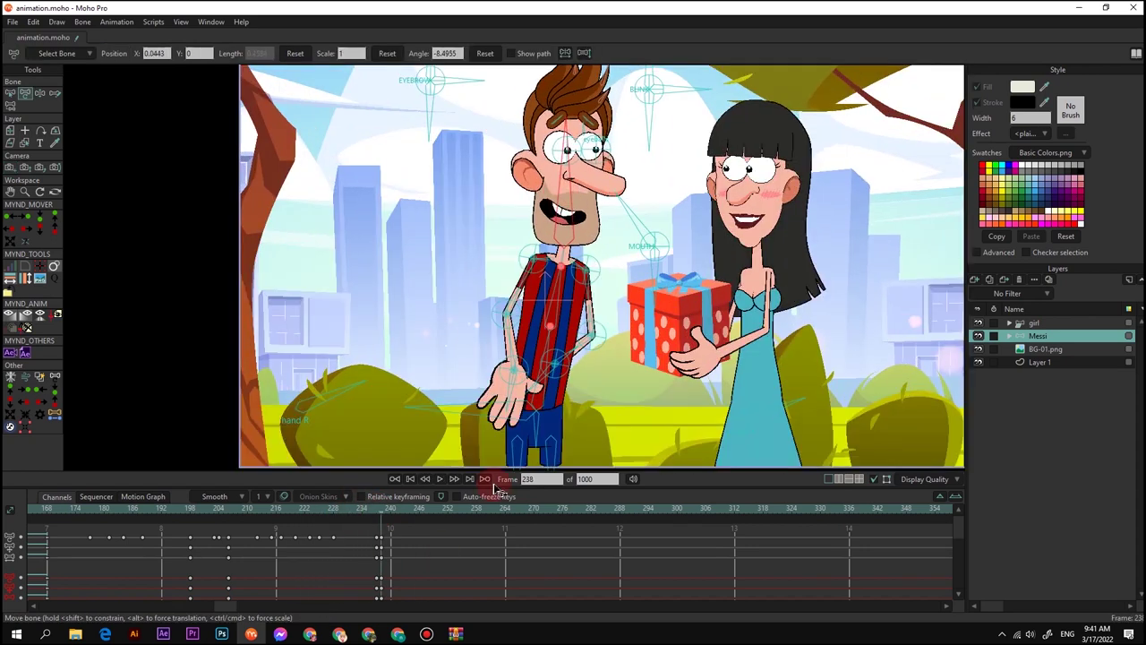
click(436, 509)
drag(545, 350, 539, 216)
Select the girl's layer and play the meeting shot from about frame 234 to check Messi's straightening motion
scroll(532, 193, down, 2)
click(1037, 324)
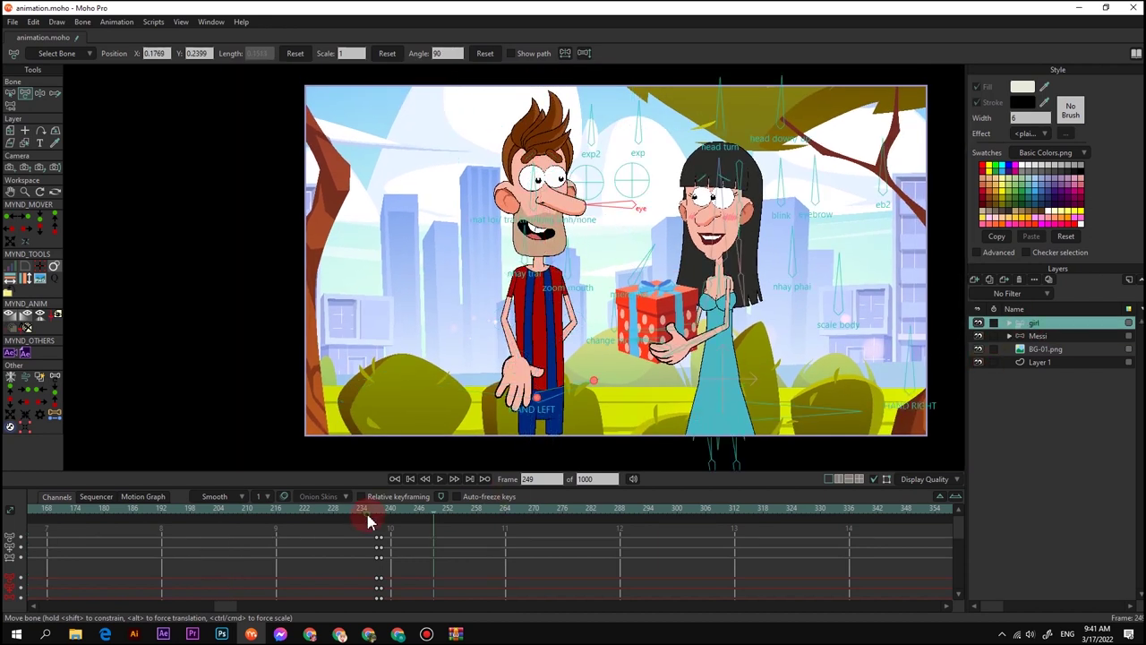
key(space)
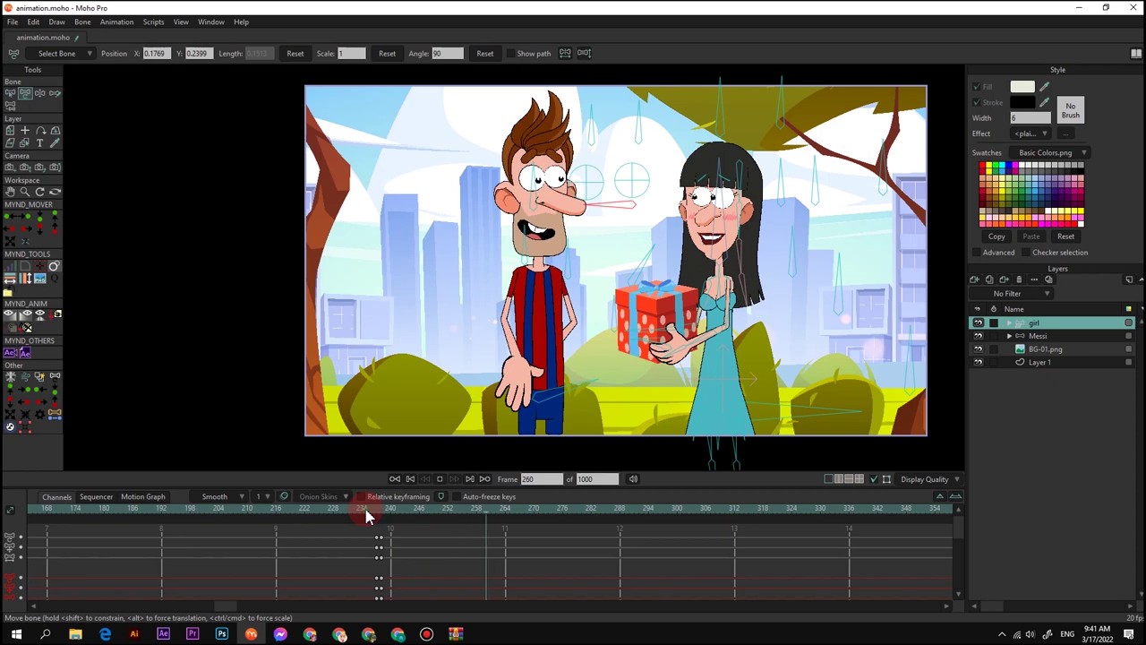
key(space)
click(365, 515)
key(space)
key(space)
click(376, 516)
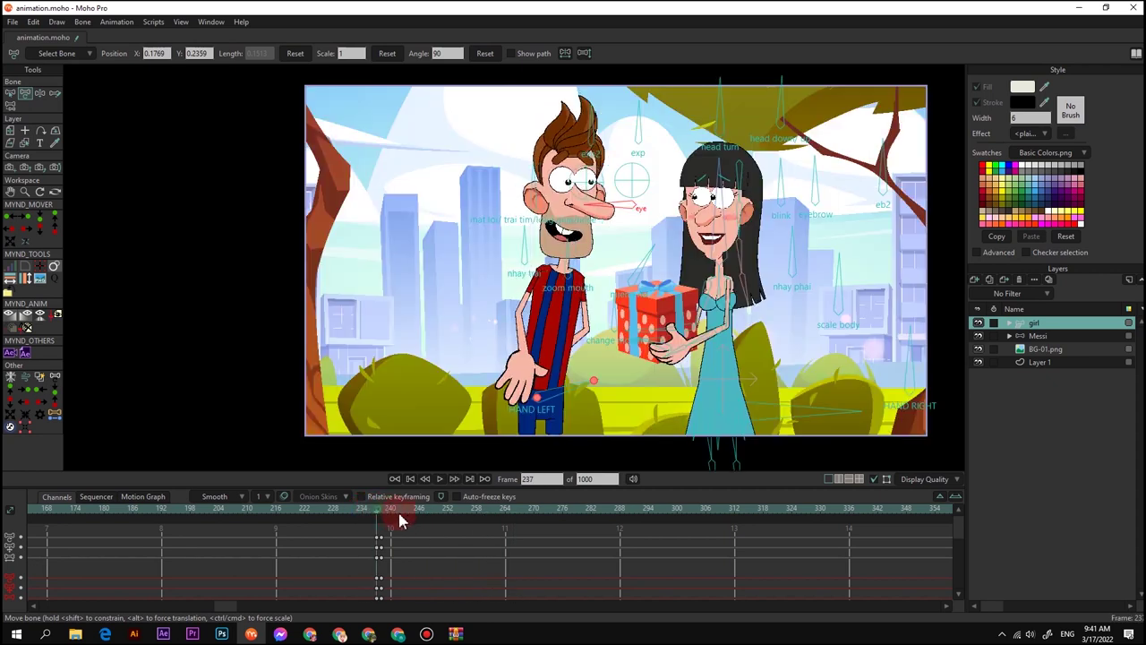
Animate Messi's blink with keys at frames 250, 253, 256 and 259, using BLINK angle 120 for closed and 90 for open
drag(399, 521, 434, 529)
drag(503, 170, 507, 197)
scroll(508, 197, up, 2)
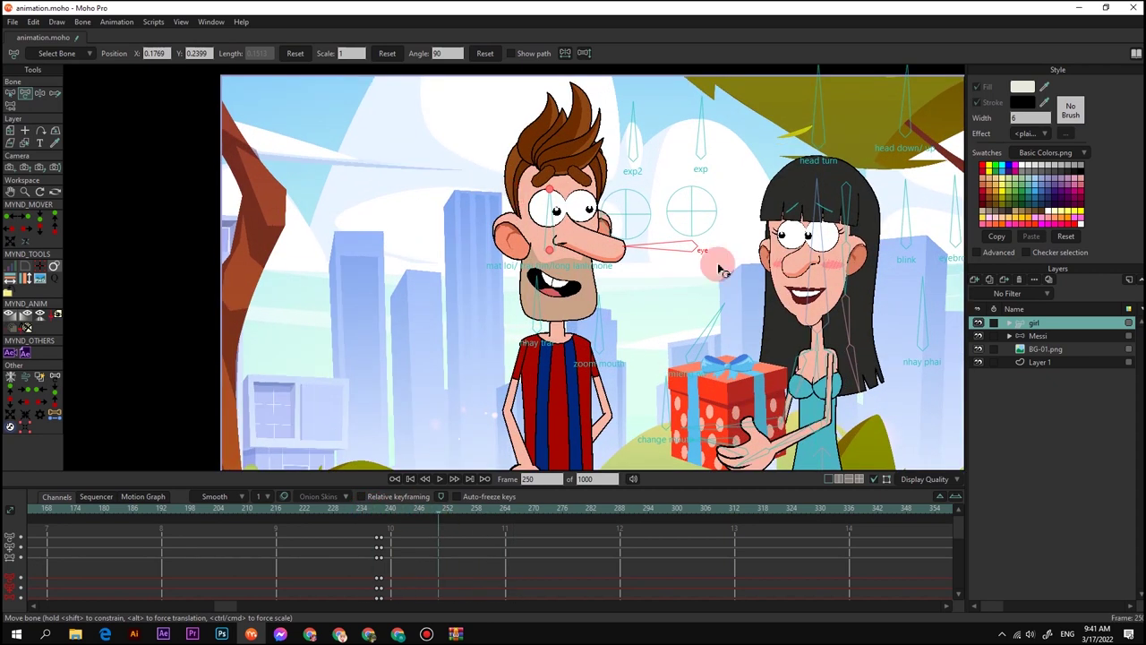
click(1041, 337)
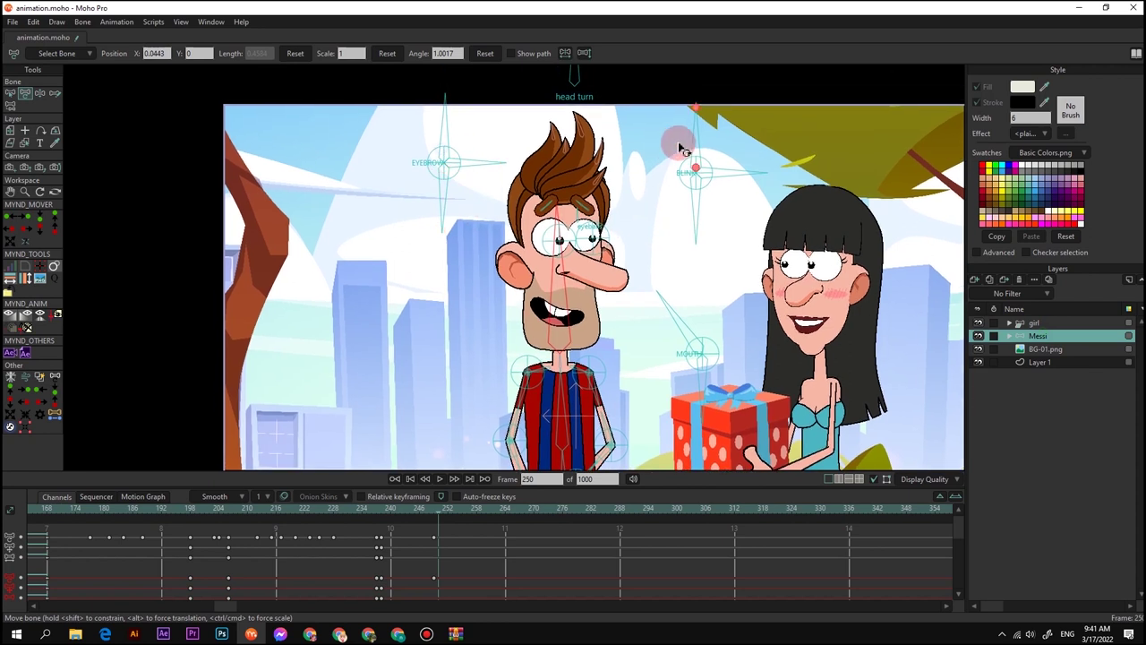
click(716, 141)
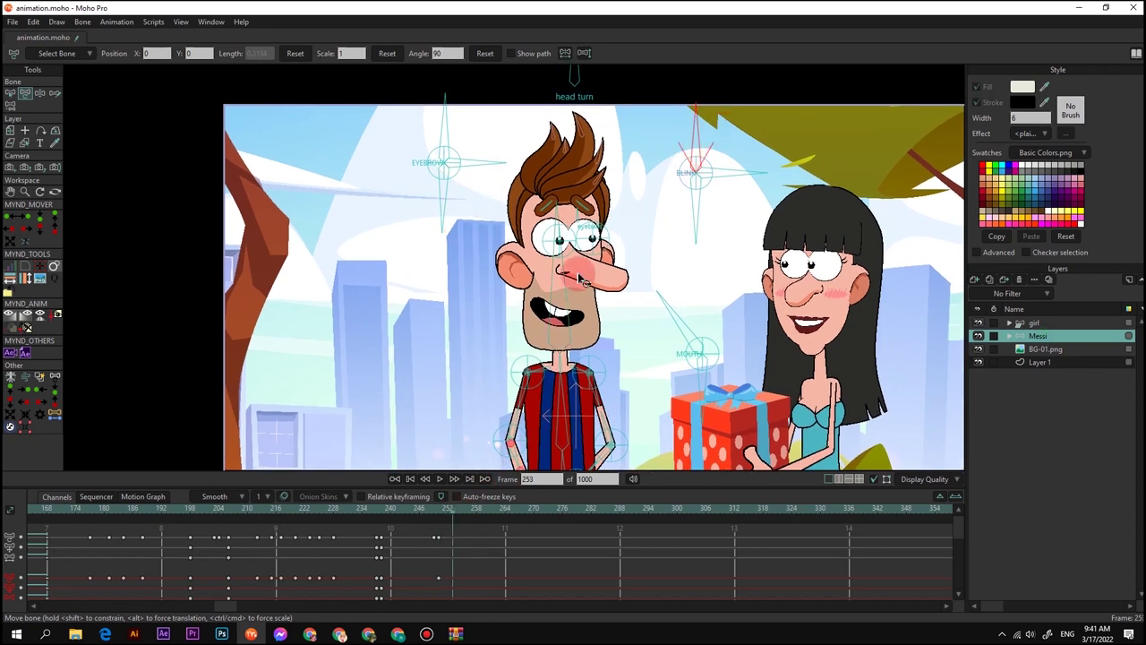
drag(695, 121, 737, 153)
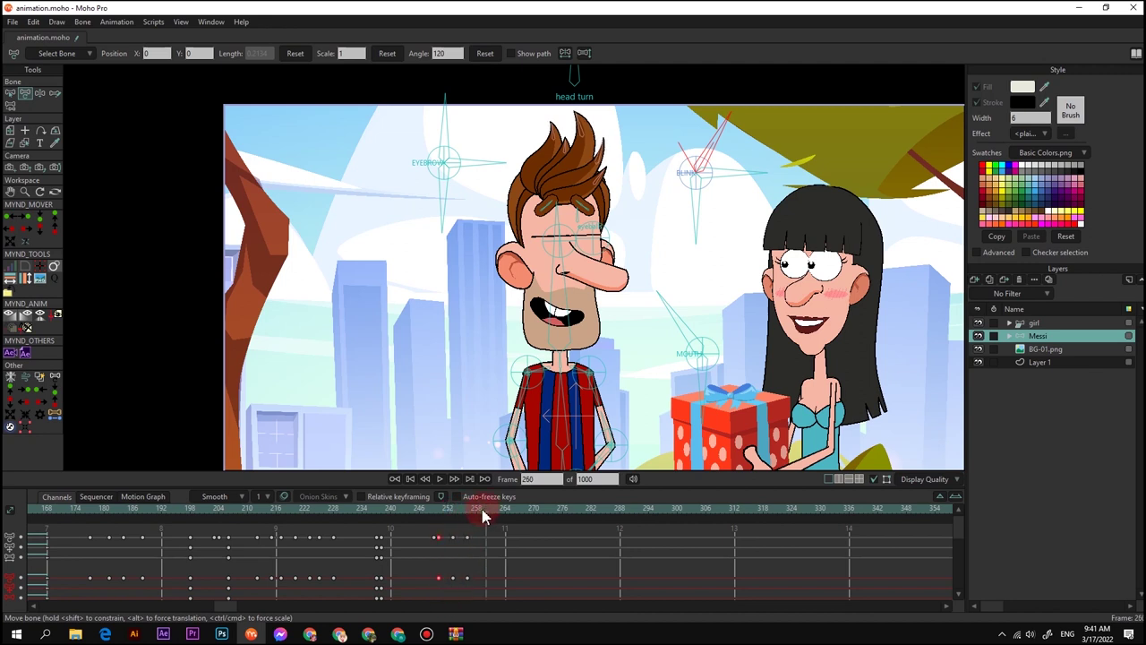
key(ctrl+v)
Play the meeting shot to check Messi's body motion and blink
scroll(571, 336, down, 5)
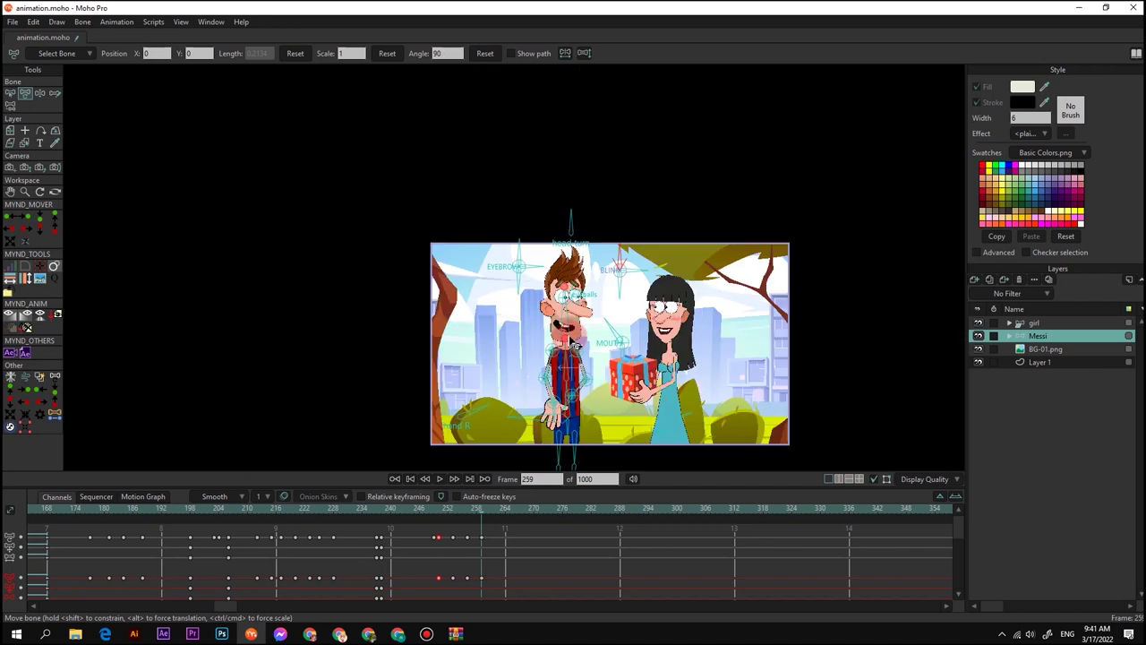
scroll(579, 354, up, 2)
drag(584, 405, 586, 346)
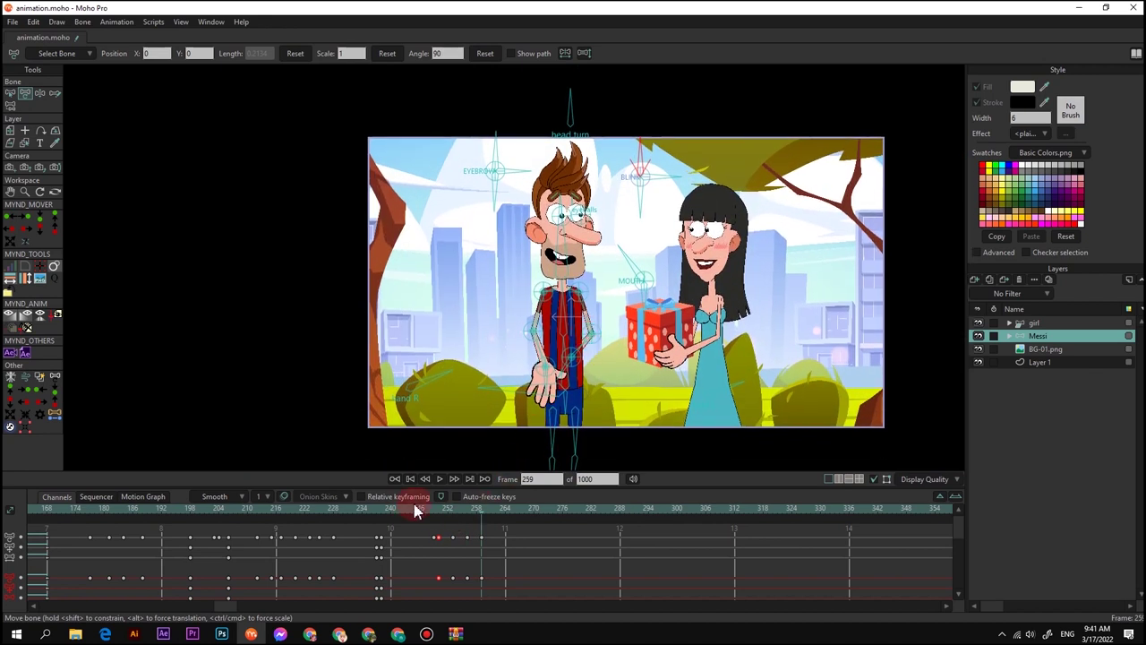
key(space)
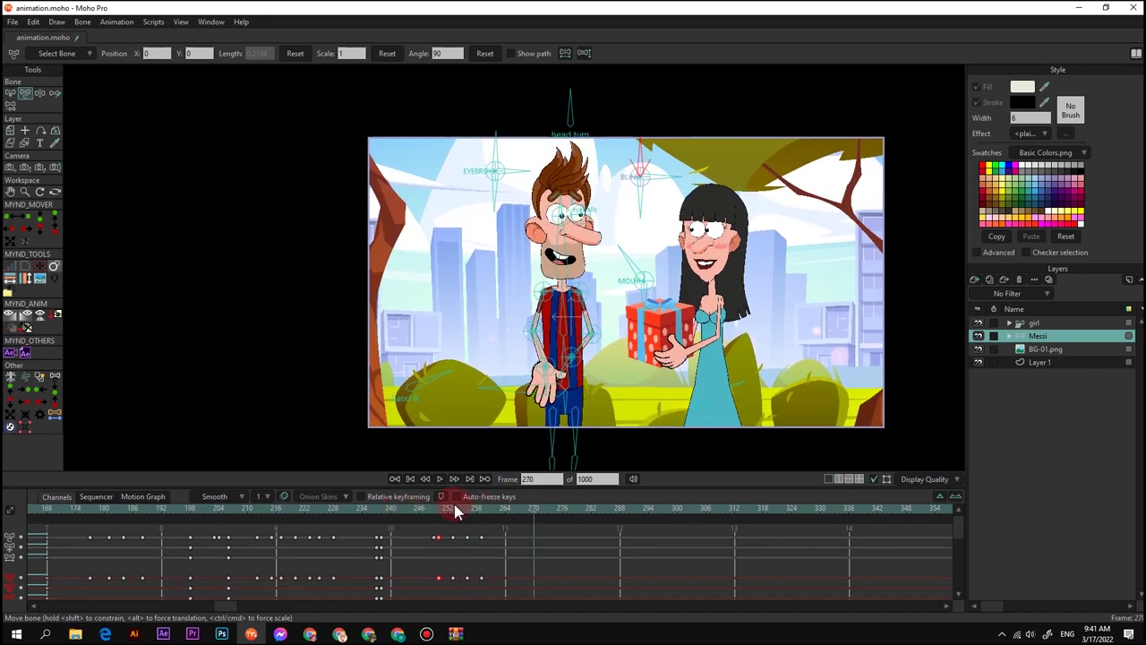
On the girl's layer at frame 248, tilt her head to about -7.2, reposition her gaze on Messi and straighten her upper body
drag(456, 511, 434, 521)
click(1035, 324)
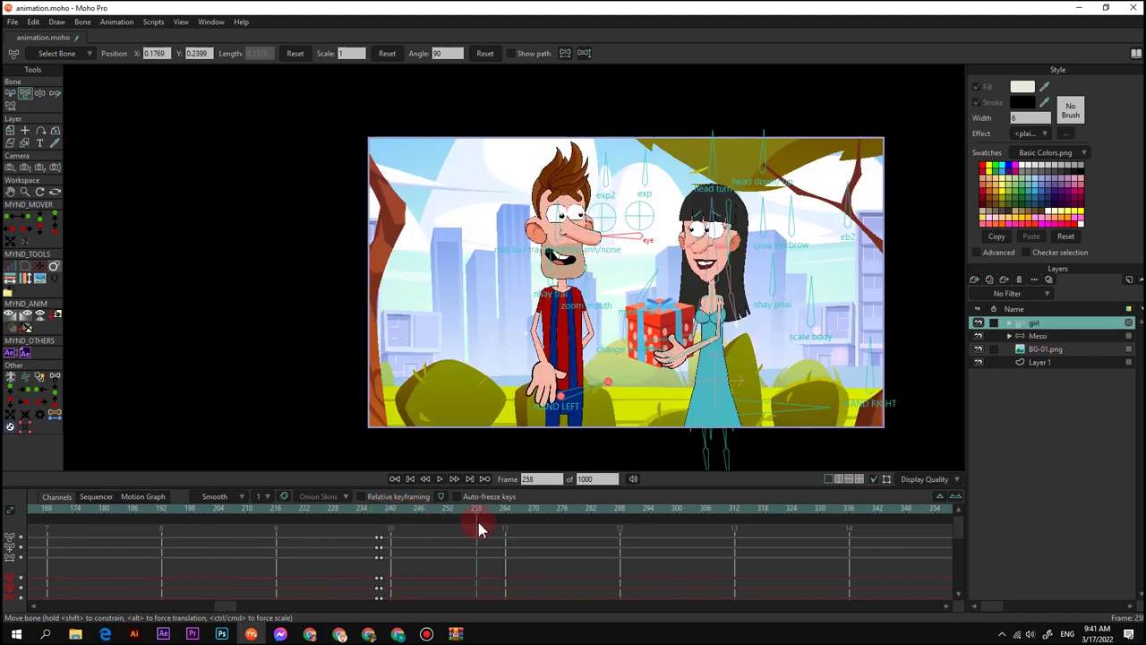
scroll(699, 298, up, 2)
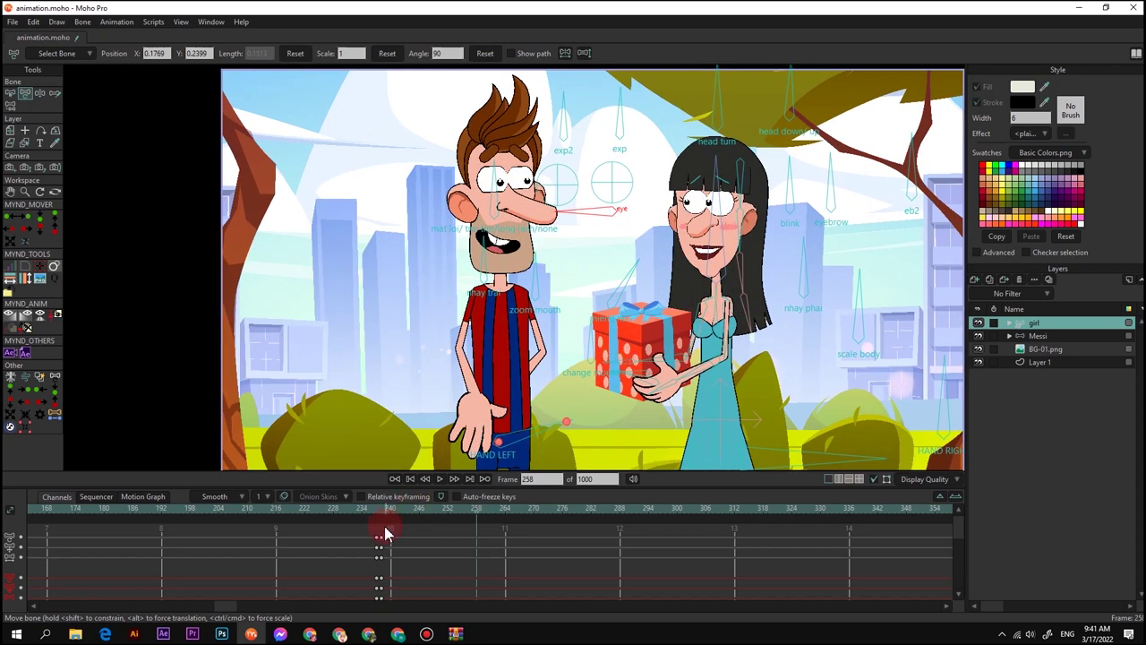
drag(386, 528, 429, 511)
drag(715, 209, 728, 206)
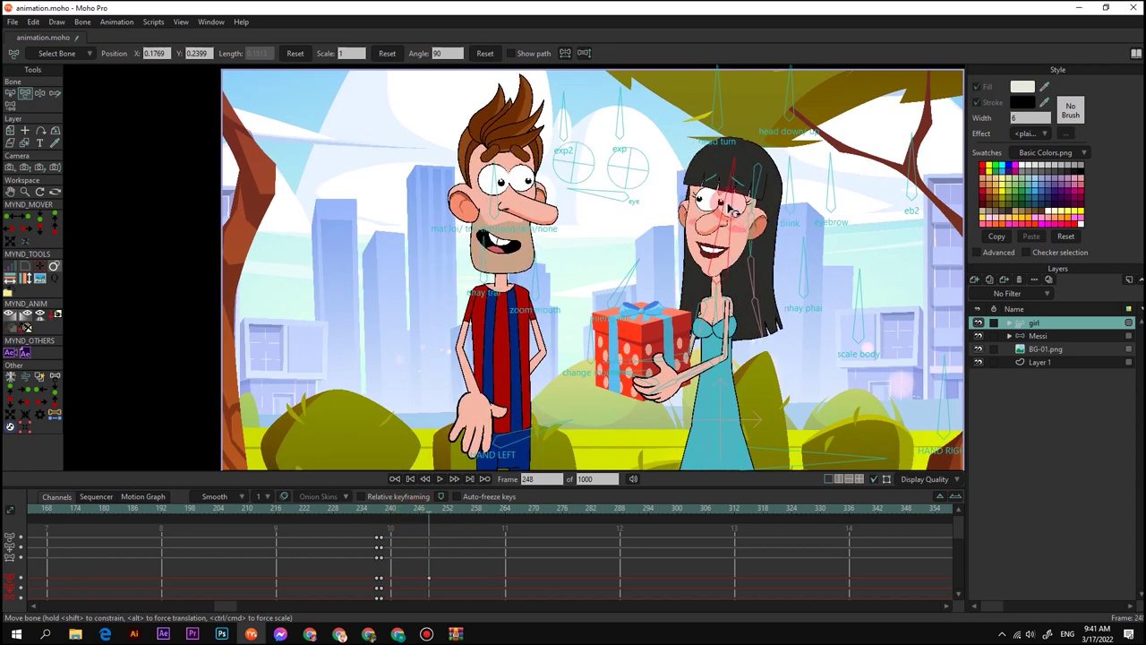
scroll(698, 195, up, 2)
drag(632, 187, 591, 202)
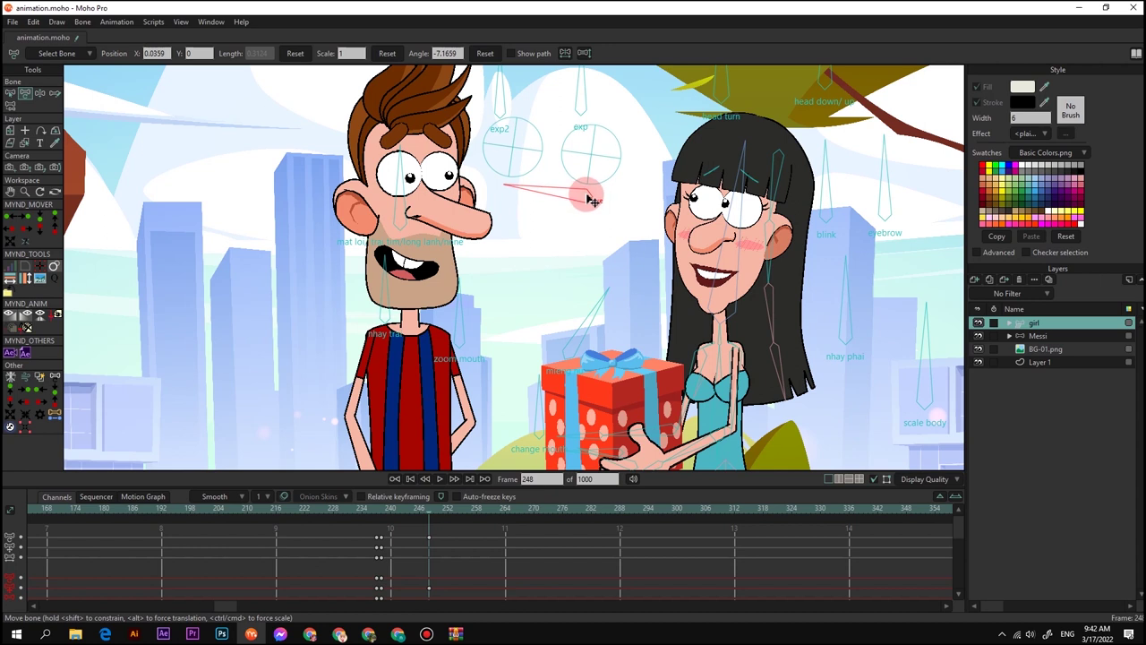
scroll(626, 265, down, 2)
drag(632, 289, 631, 261)
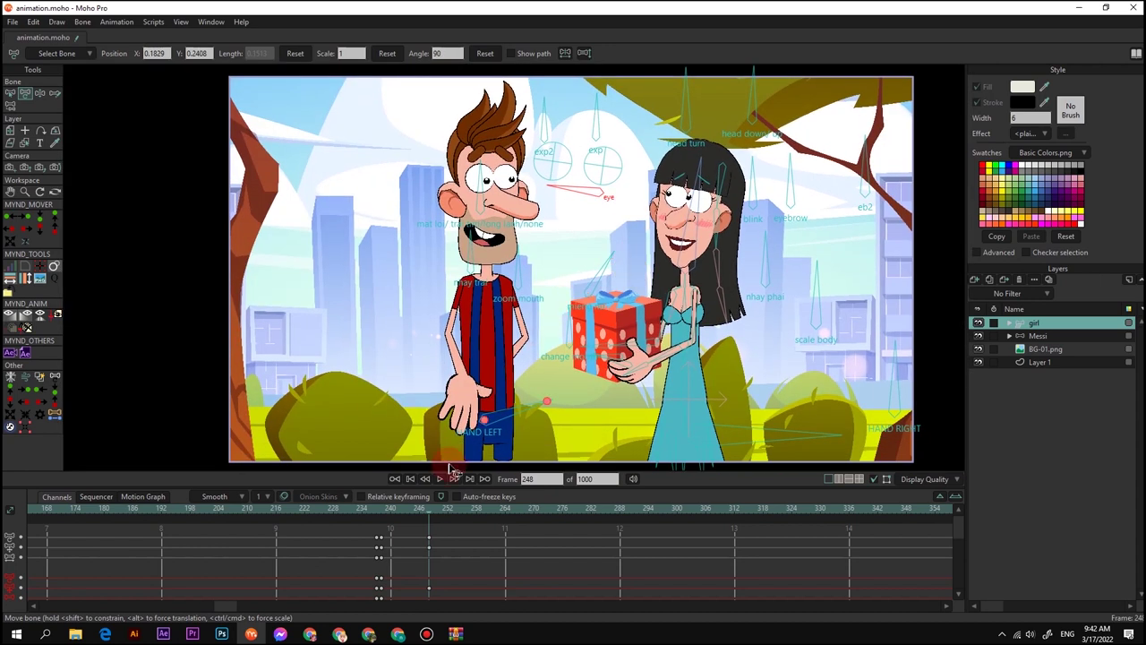
scroll(692, 328, up, 2)
drag(680, 301, 681, 301)
Play the meeting shot from about frame 239 to check the girl's head and body motion
click(386, 509)
scroll(586, 325, down, 2)
key(space)
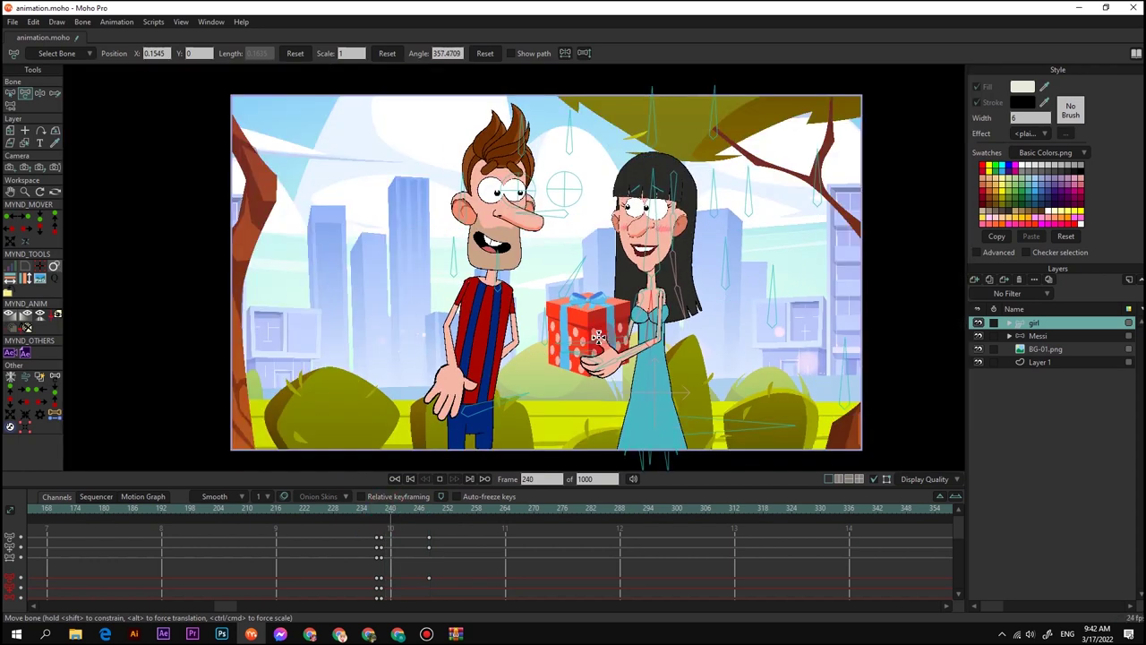
key(space)
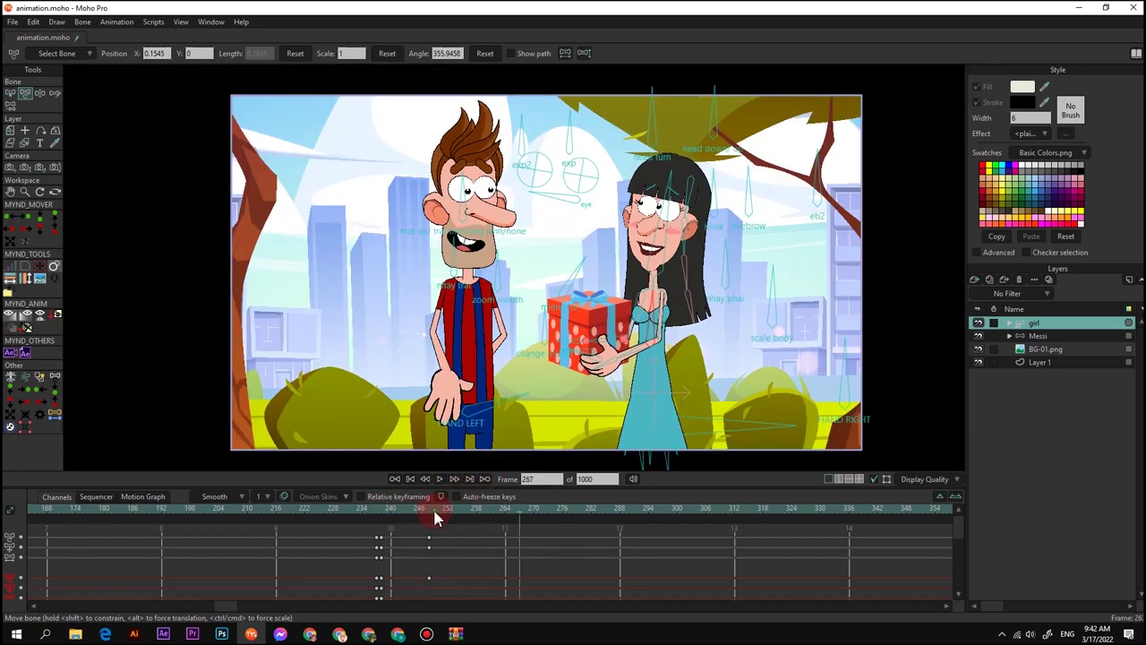
key(space)
Hold the girl's pose with keys at frame 254, then at frame 262 extend her far arm and the gift toward Messi
click(458, 515)
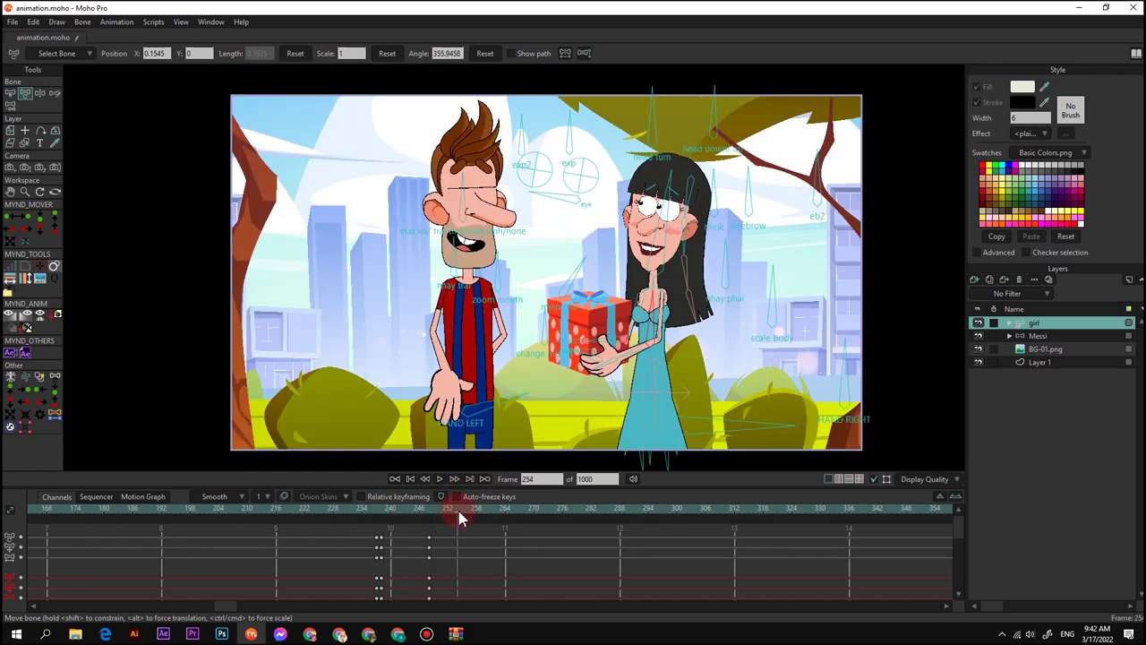
click(499, 518)
scroll(661, 312, up, 4)
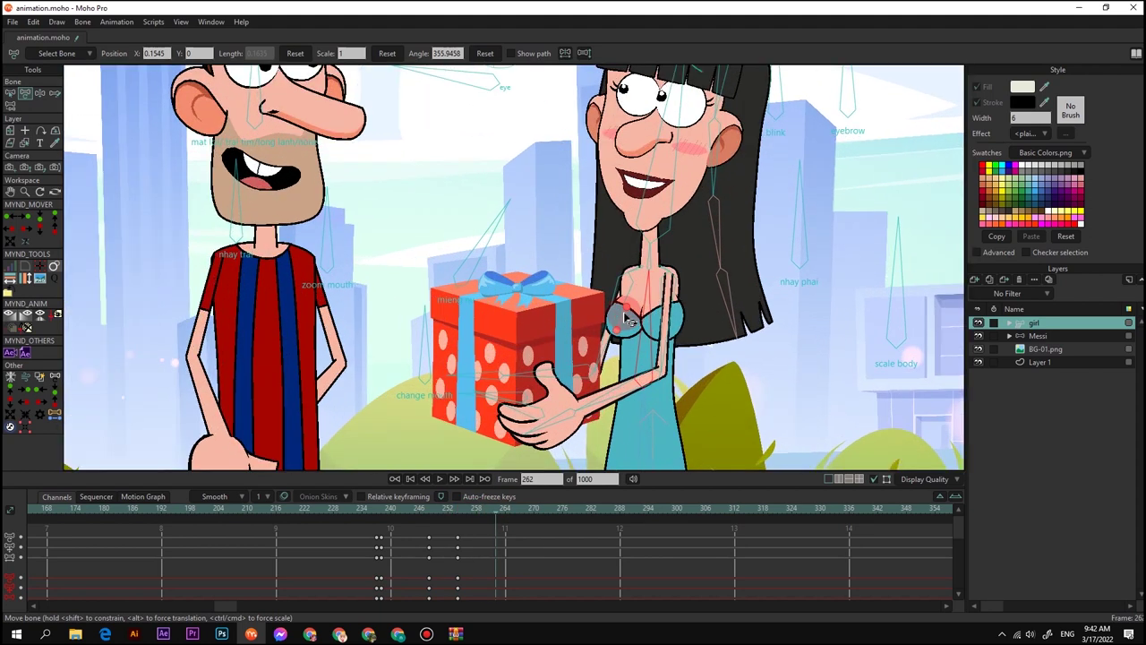
drag(601, 322, 557, 285)
drag(492, 258, 461, 296)
scroll(461, 297, up, 2)
drag(462, 358, 383, 341)
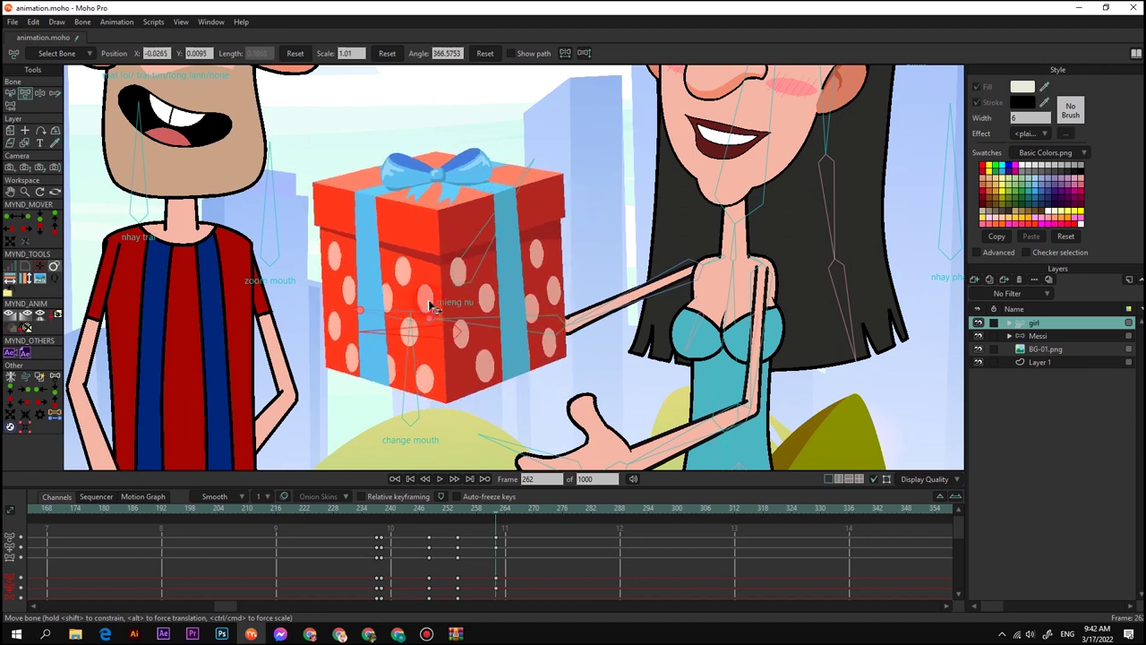
scroll(430, 305, down, 5)
scroll(439, 309, up, 3)
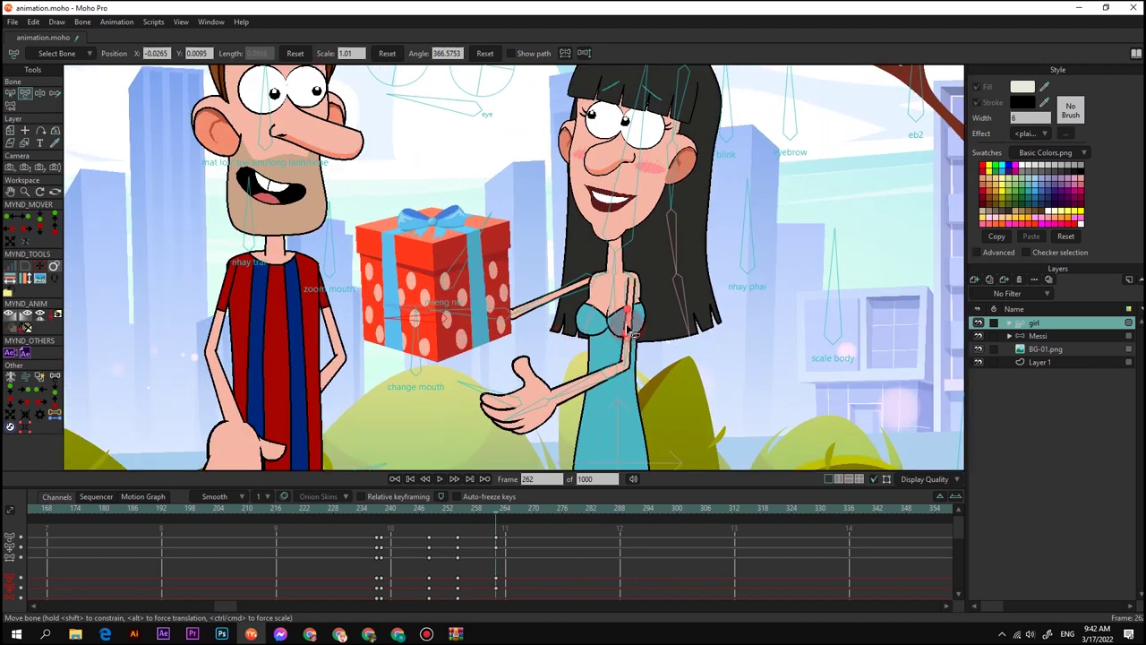
Raise the girl's near arm at frame 262, forearm angle about 324, so her hand supports the gift, and scrub the motion
drag(638, 355, 503, 335)
scroll(506, 337, down, 5)
scroll(507, 337, up, 4)
scroll(503, 335, down, 4)
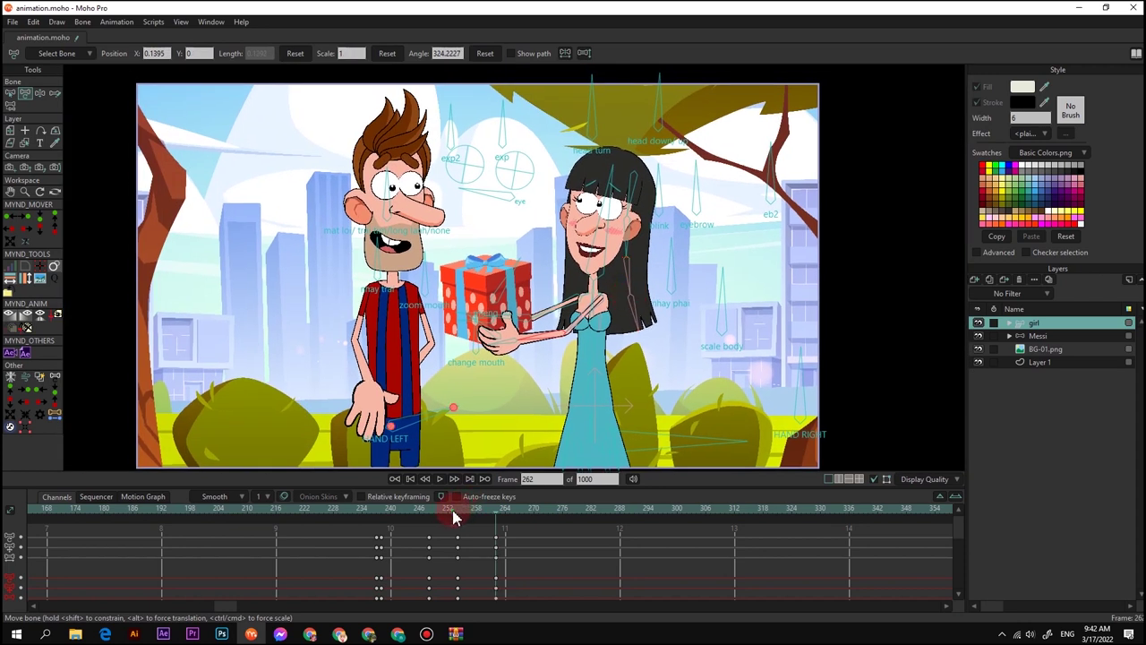
drag(453, 516, 502, 523)
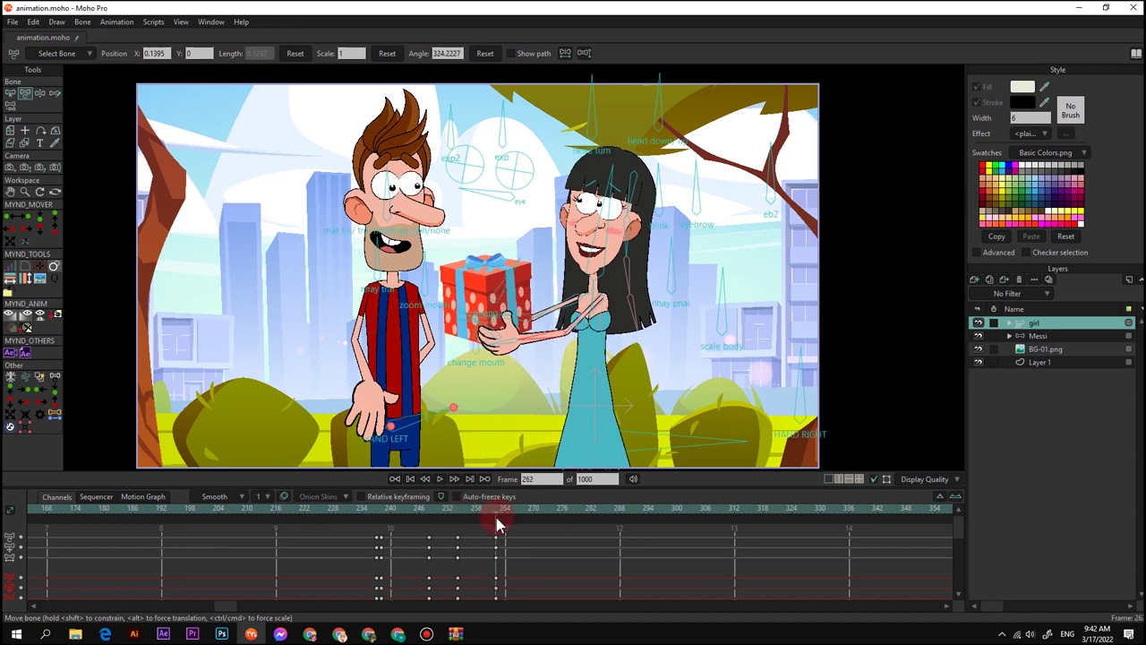
Lean the girl's body toward Messi at frame 262, angle about 6.5, and readjust her chest, head and arms, near forearm about 320
drag(588, 384, 586, 381)
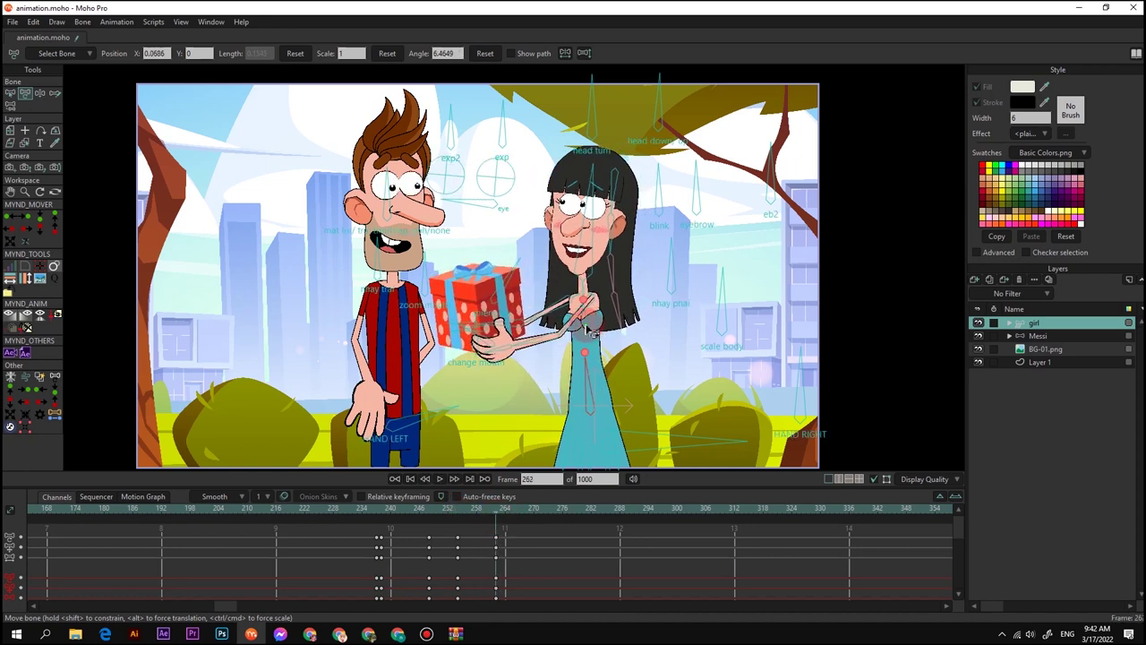
drag(591, 323, 593, 323)
click(590, 230)
drag(589, 230, 588, 225)
scroll(564, 305, up, 2)
drag(545, 311, 541, 308)
click(526, 356)
drag(527, 354, 521, 350)
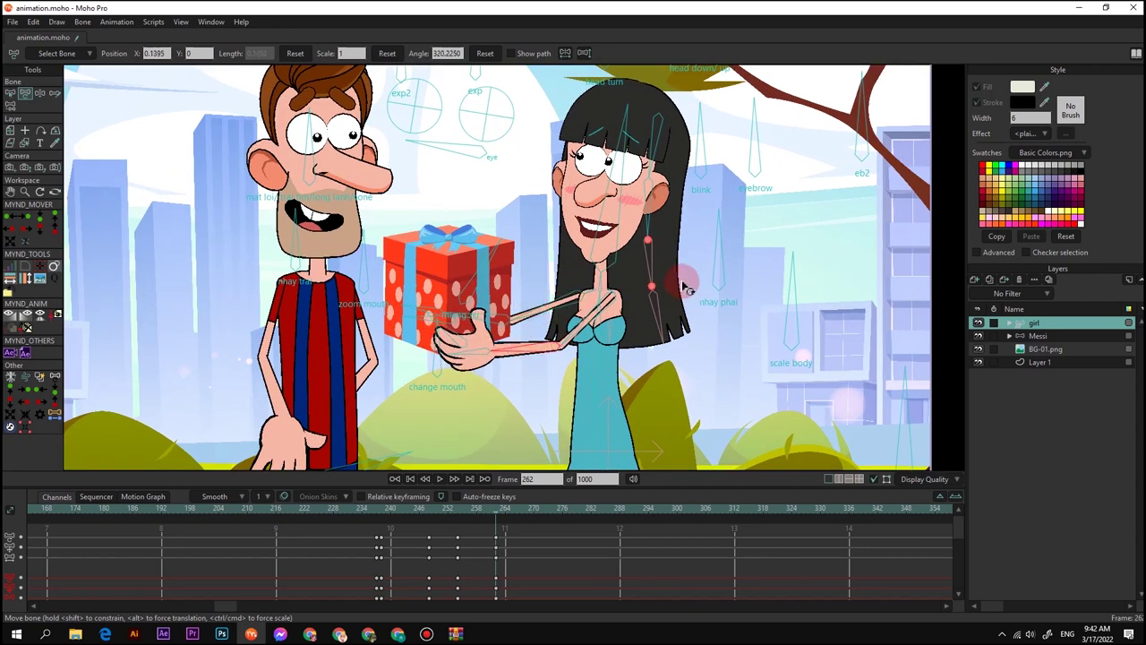
Play the shot from frame 254 to check the girl offering the gift
click(458, 512)
key(Home)
key(space)
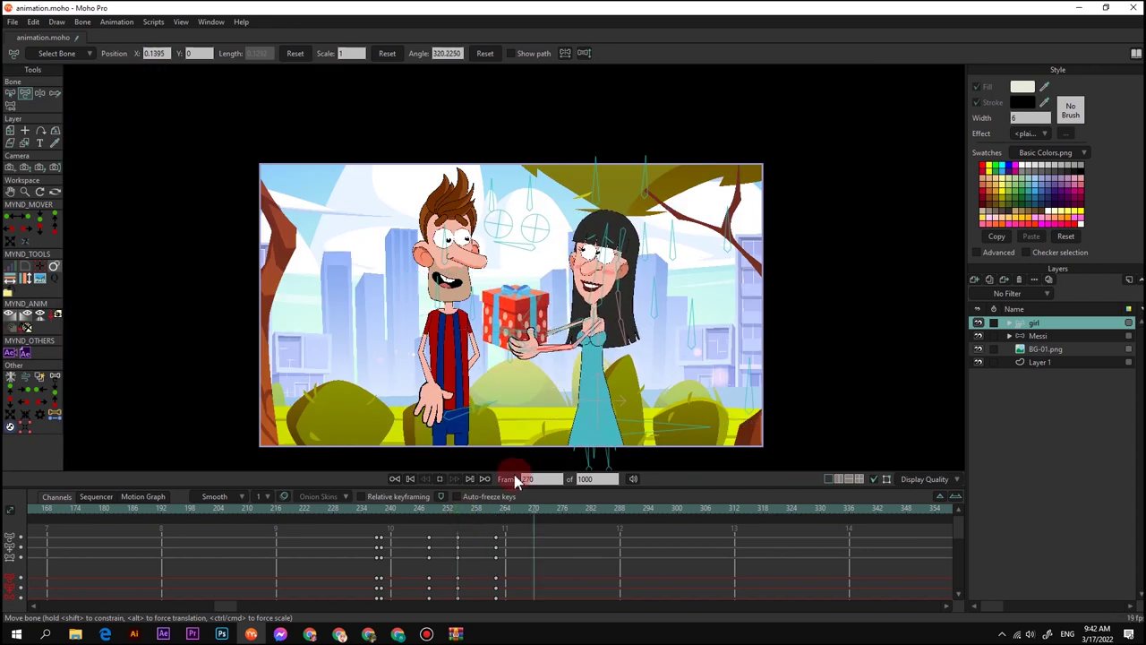
Key the girl's mouth bone at frame 259, open her mouth at frame 260 with angle 68.38, and play the change
click(481, 512)
scroll(625, 331, up, 3)
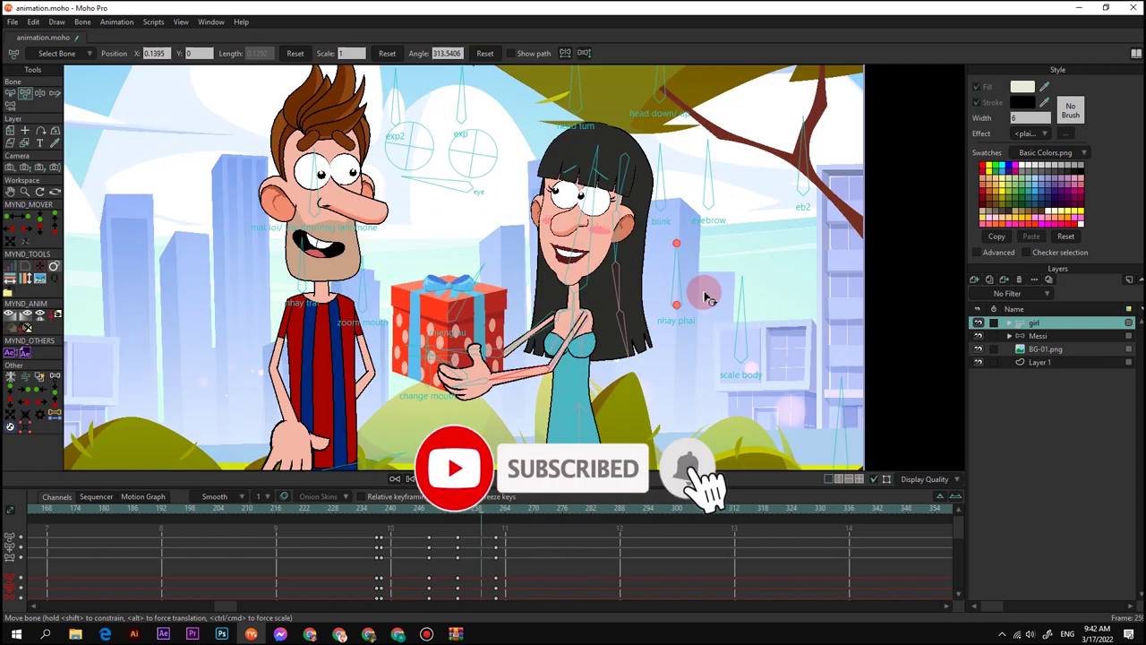
click(468, 285)
click(487, 517)
scroll(445, 286, up, 2)
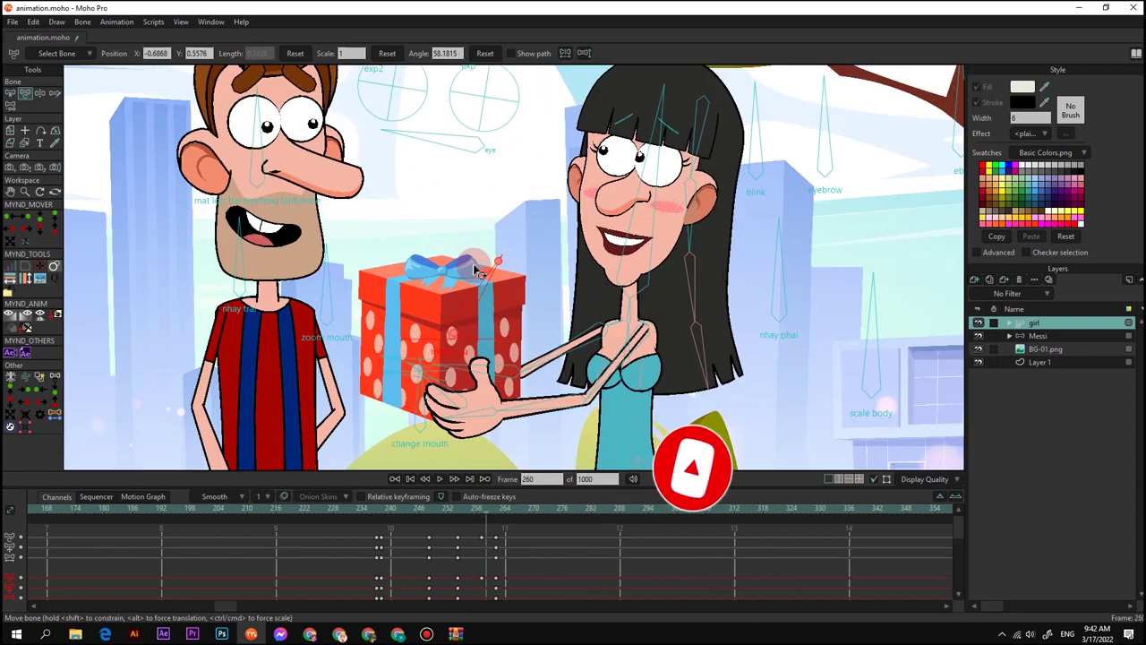
click(482, 271)
drag(480, 269, 485, 254)
scroll(484, 253, down, 2)
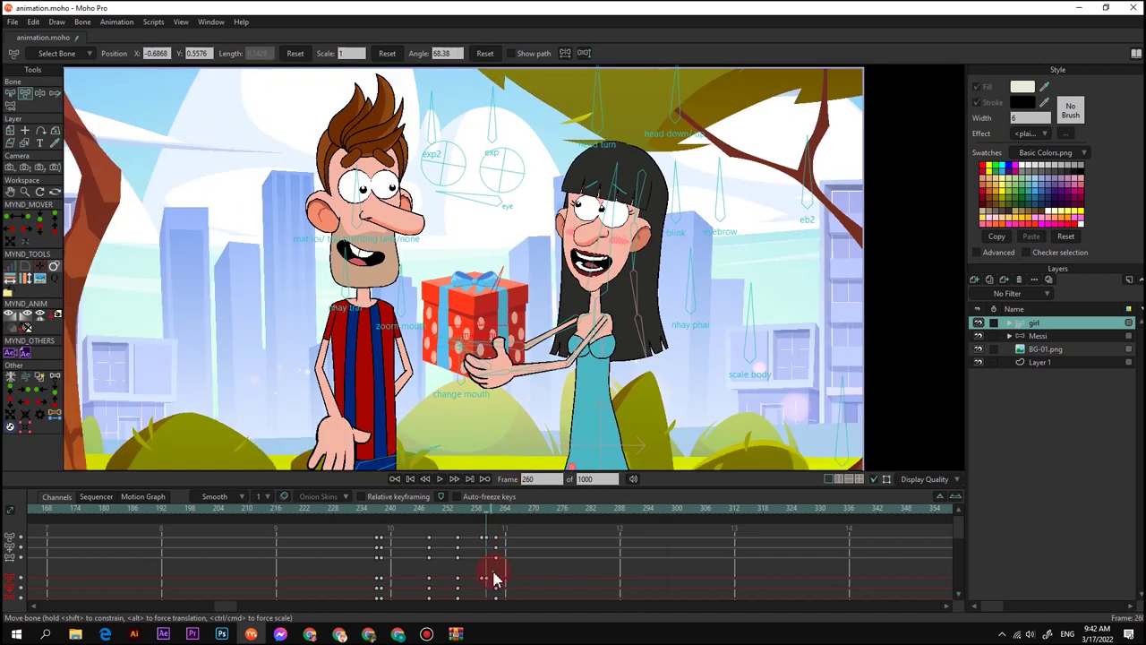
key(space)
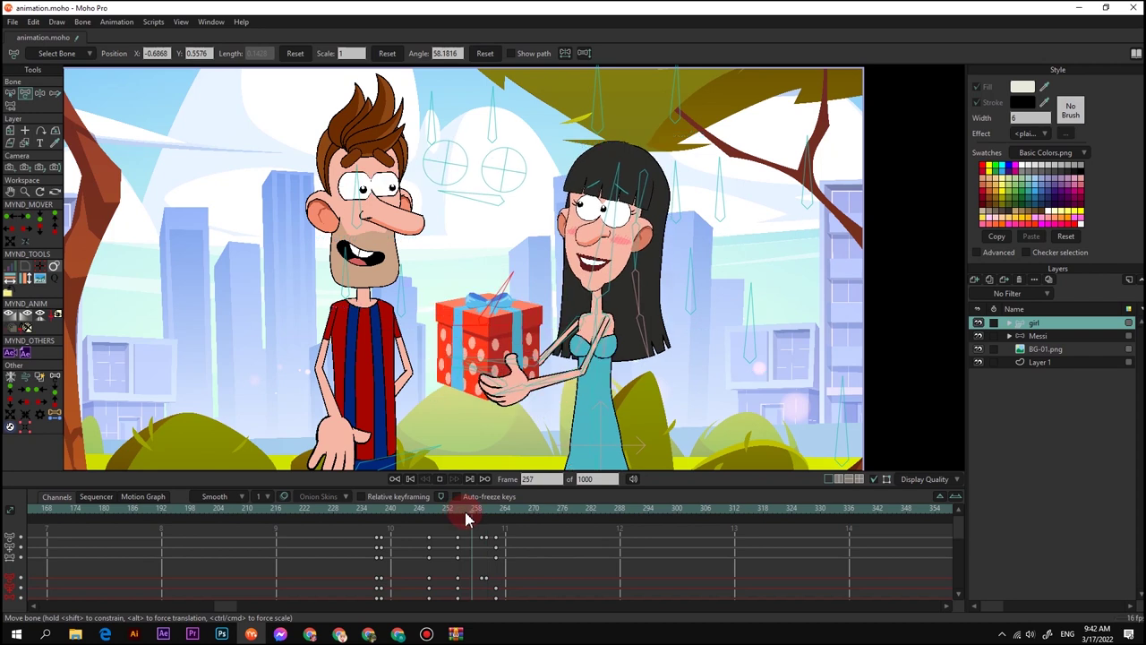
Animate the girl's blink with keys at frames 269, 273, 276 and 280, using blink angle about 160.6 for closed and 90.6 for open
click(519, 528)
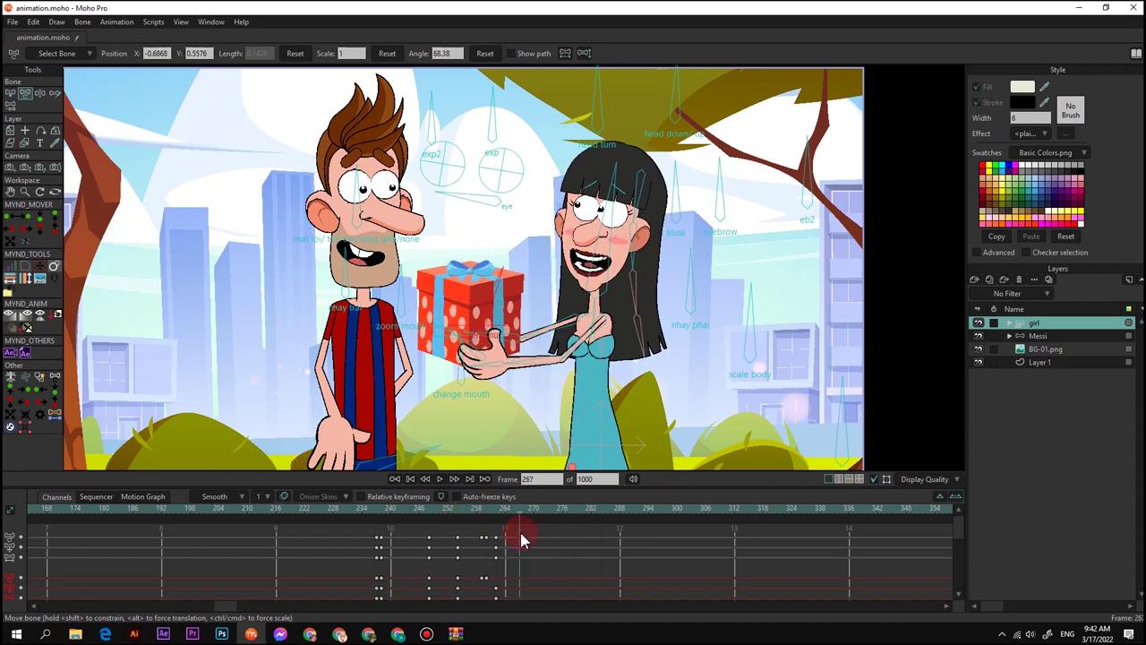
drag(530, 267, 533, 288)
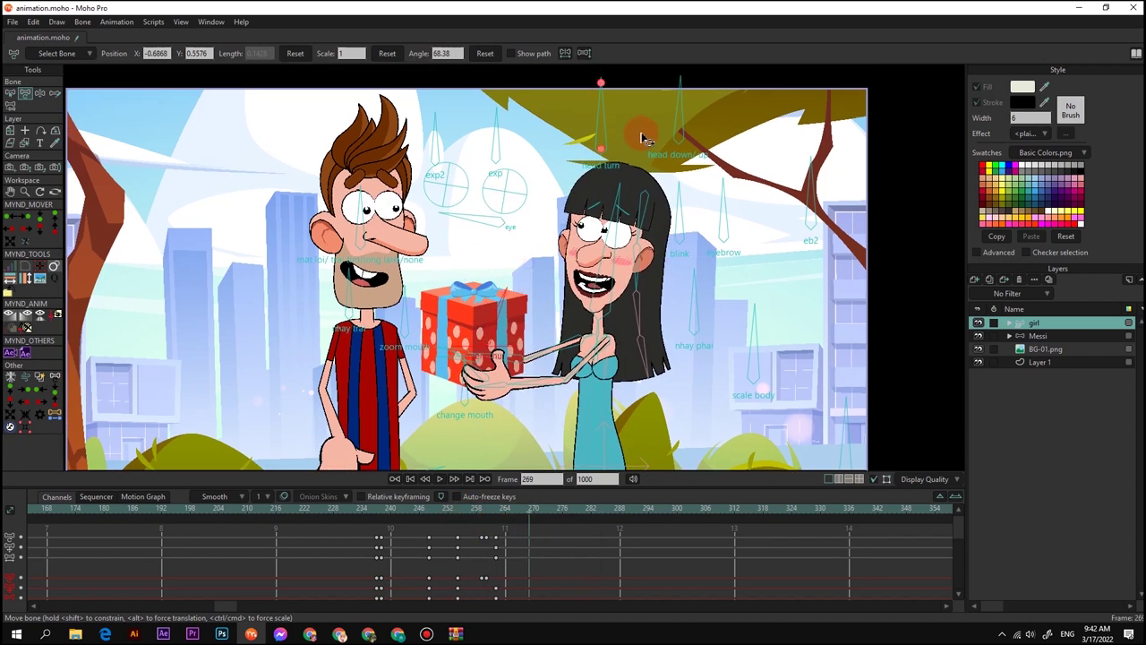
click(679, 186)
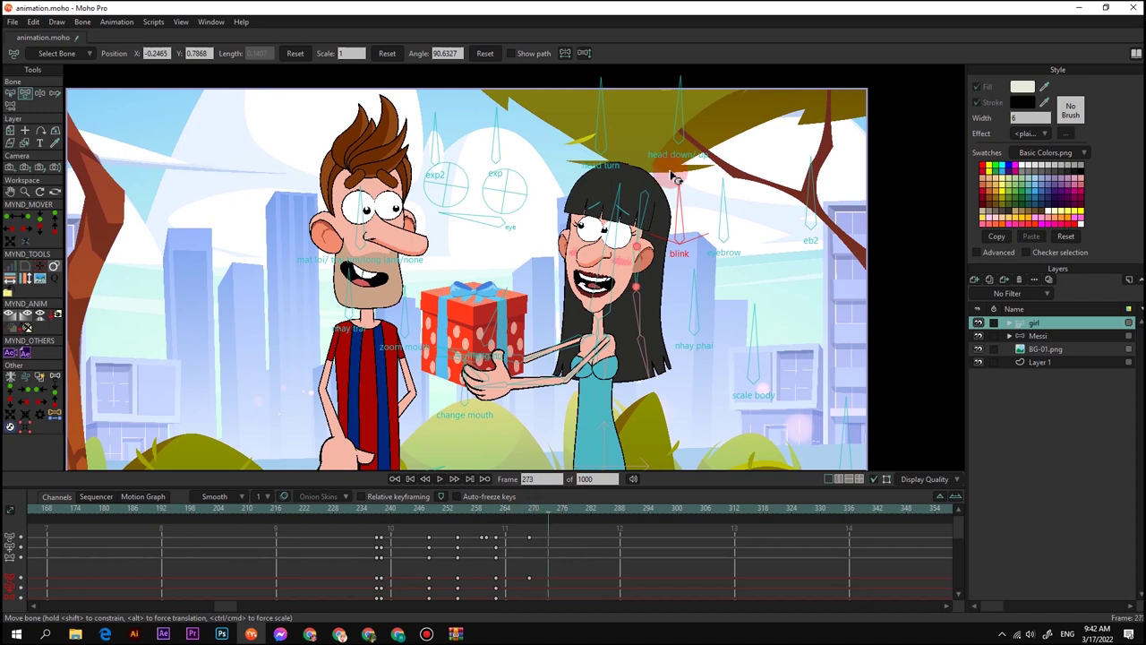
drag(676, 179, 627, 349)
click(549, 578)
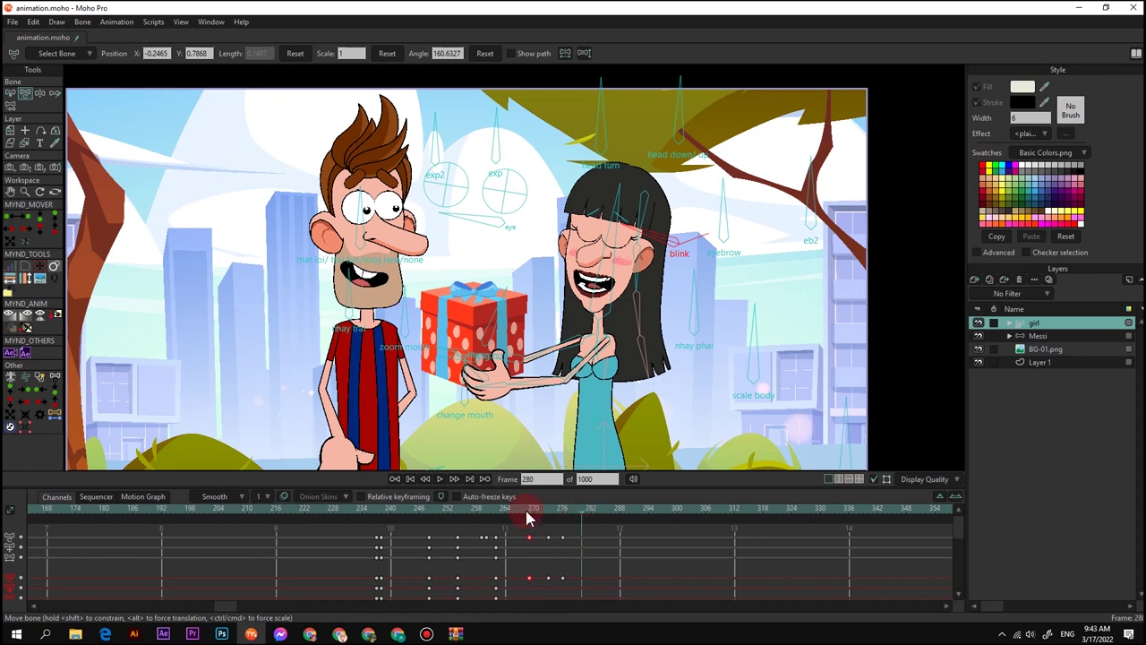
key(ctrl+v)
Play the meeting shot to check the girl's blink against her gift-offering motion
click(529, 511)
key(space)
key(space)
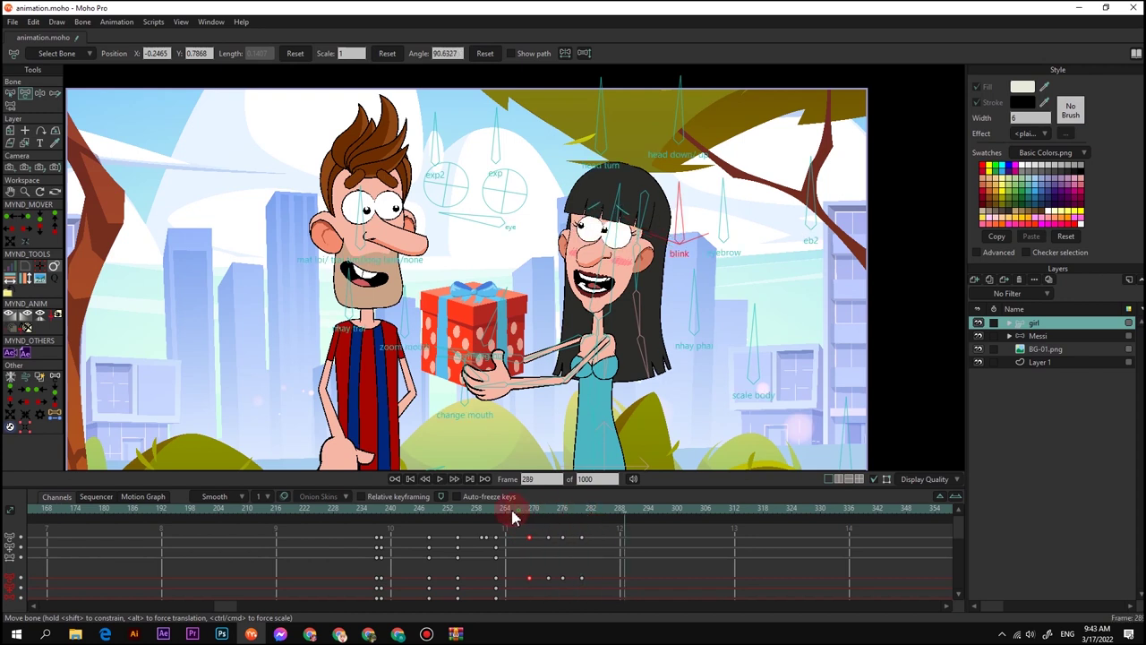
click(463, 513)
scroll(556, 319, down, 2)
drag(557, 320, 595, 294)
key(space)
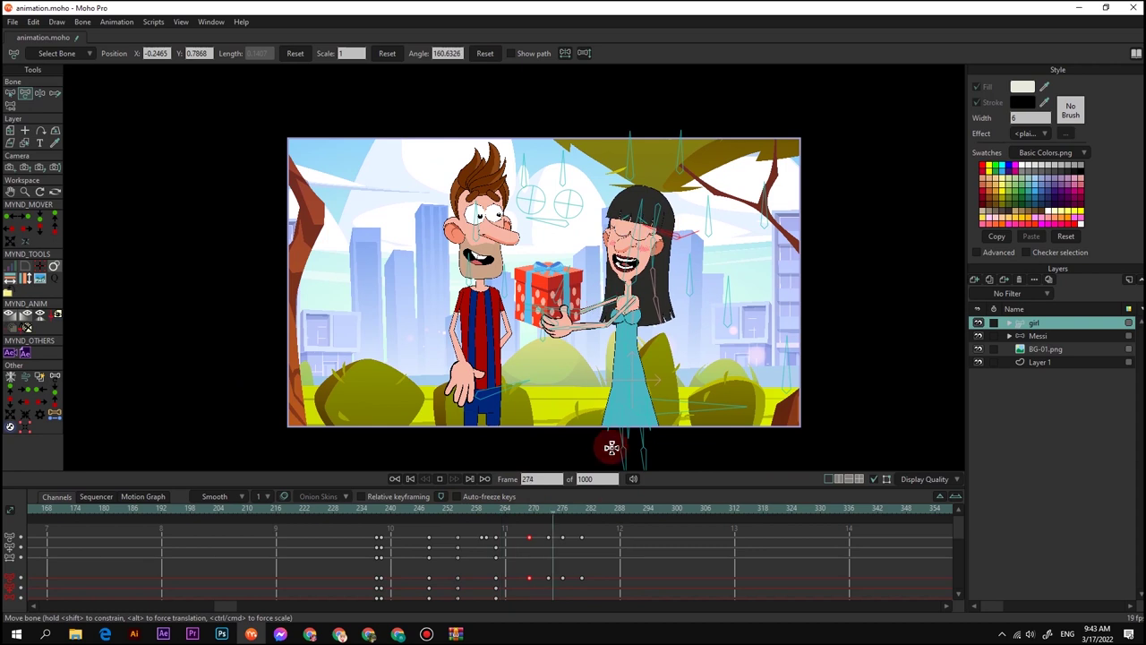
Move the girl's blink keys seven frames earlier so they start at frame 262, and play the result
drag(618, 589, 494, 535)
click(480, 514)
key(space)
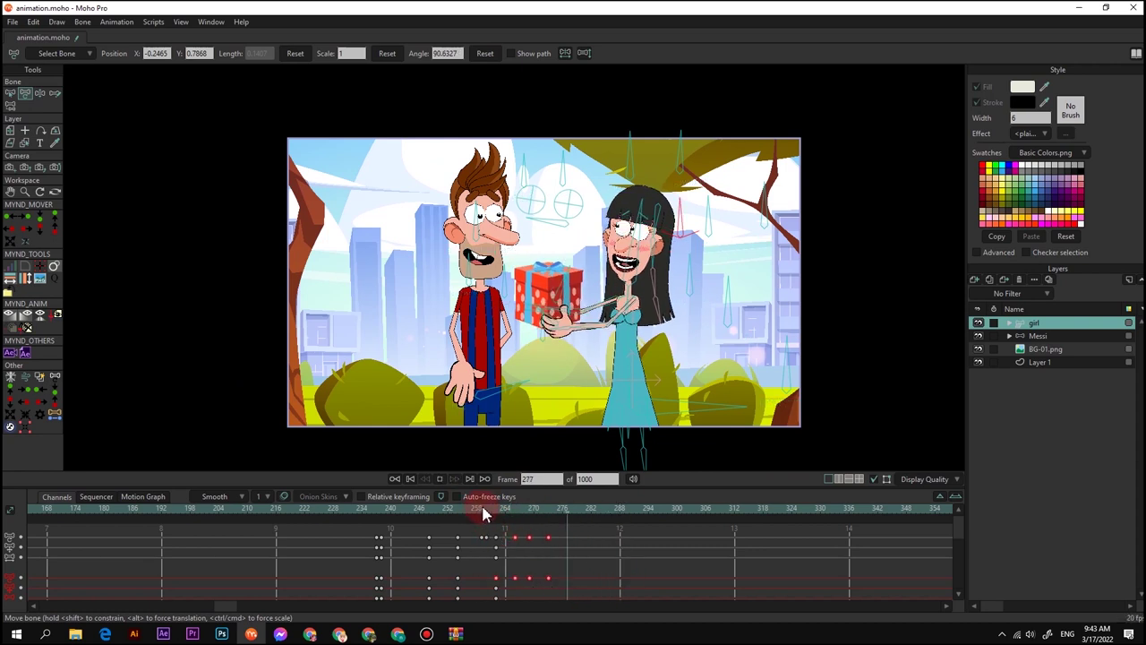
Enable relative keyframing, move Messi's straightening and blink keys three frames earlier, play the timing, and key his pose at frame 260
click(385, 503)
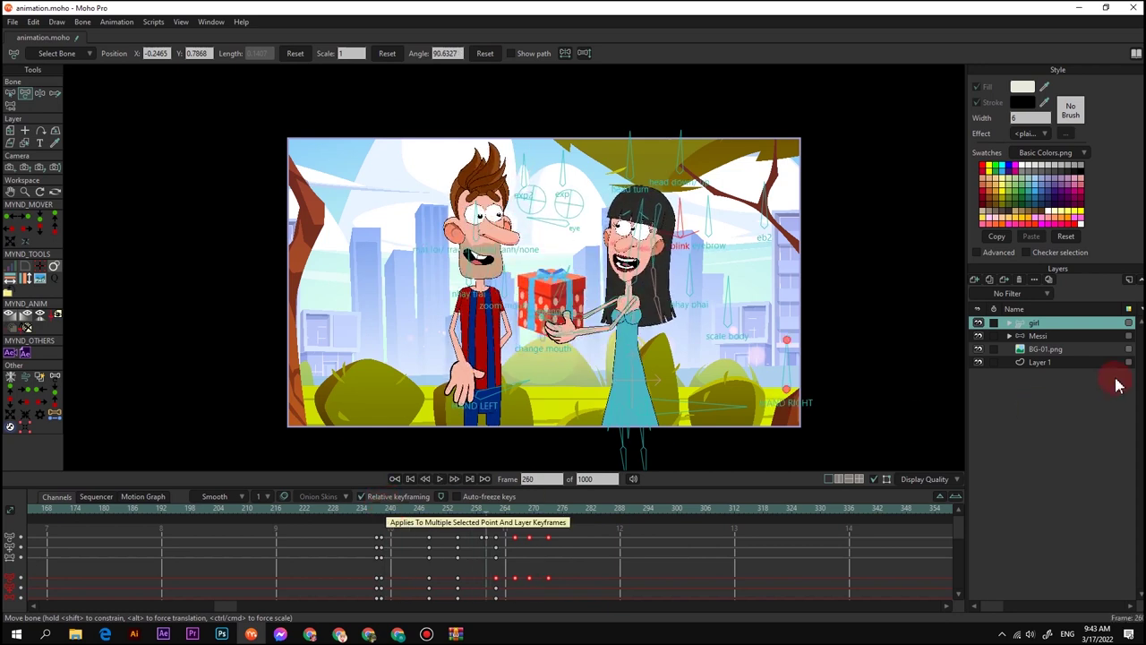
click(1041, 343)
drag(539, 593, 425, 530)
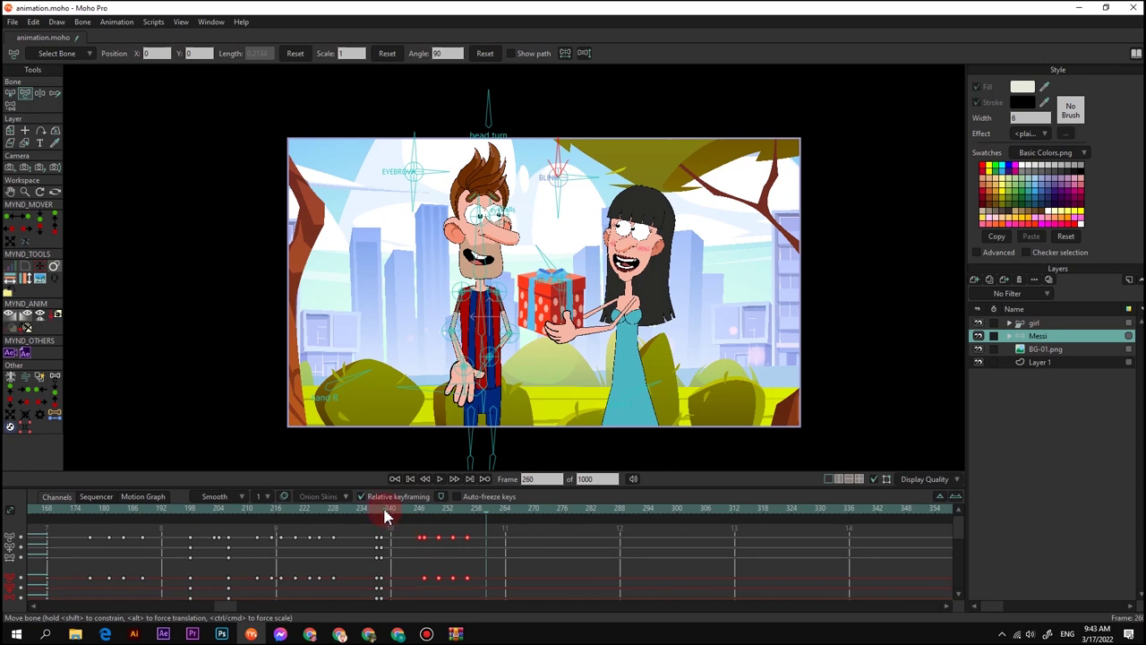
click(386, 510)
key(space)
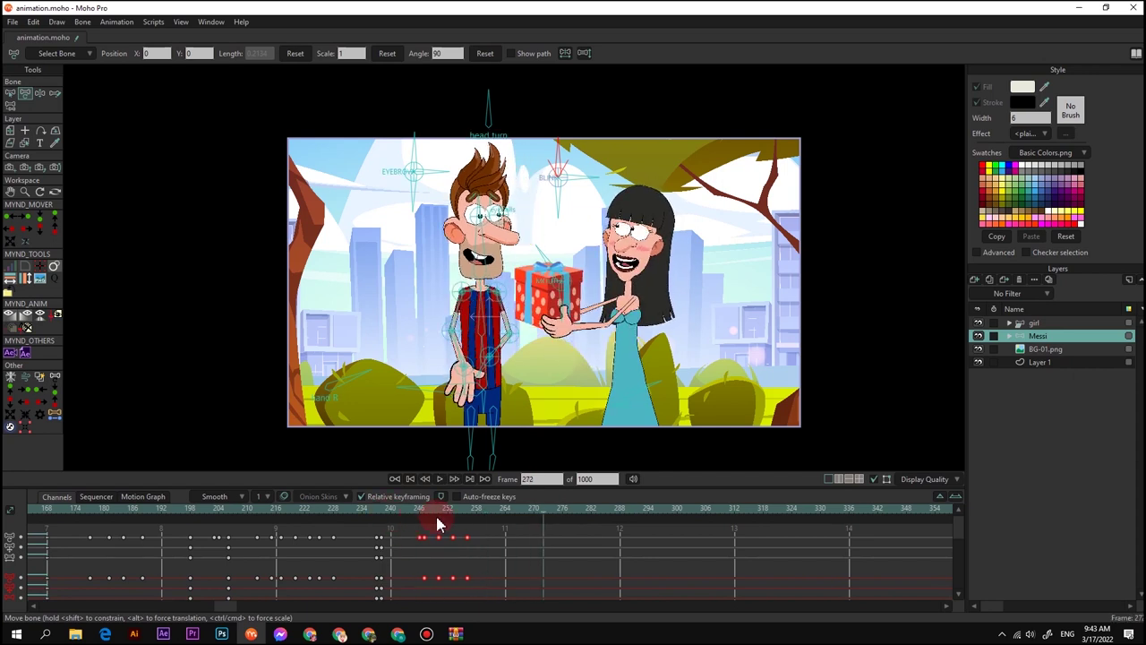
click(487, 508)
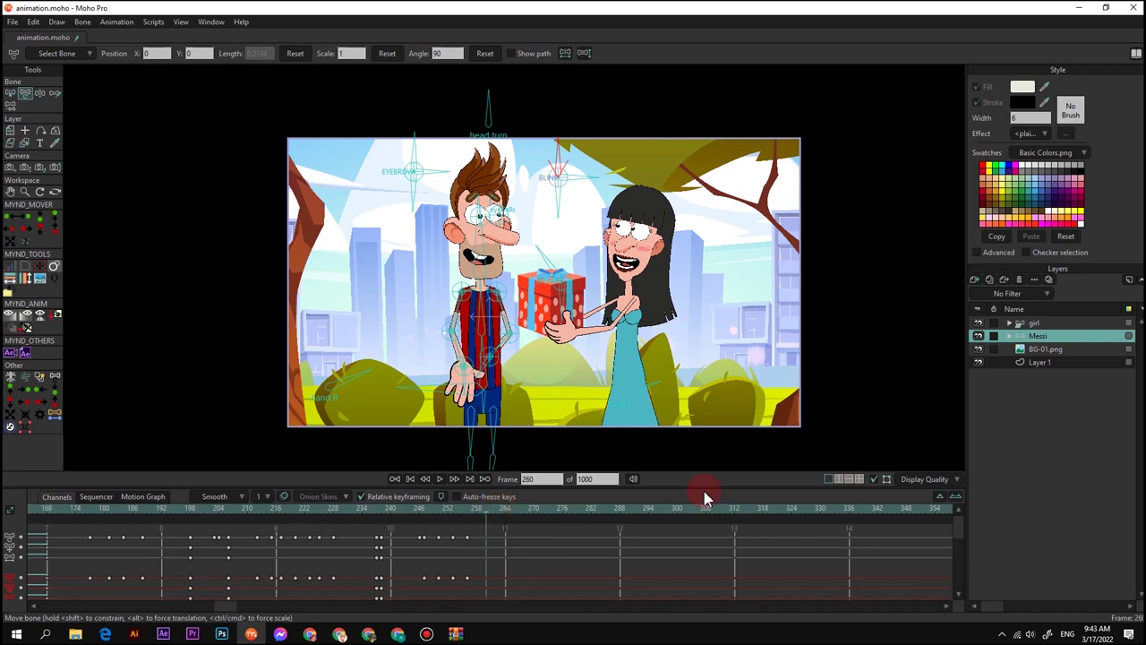
Try lowering Messi's eyeballs toward the gift at frame 266 and adjusting his body pose
click(515, 510)
scroll(533, 185, up, 5)
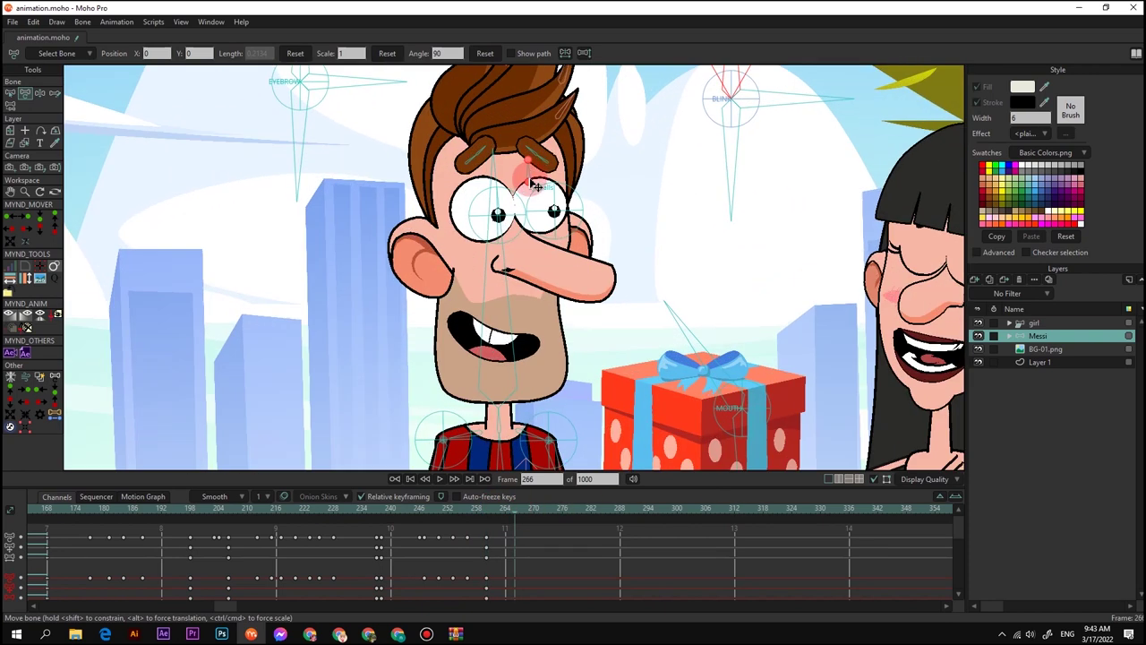
drag(531, 183, 535, 198)
scroll(535, 198, down, 2)
scroll(540, 293, down, 3)
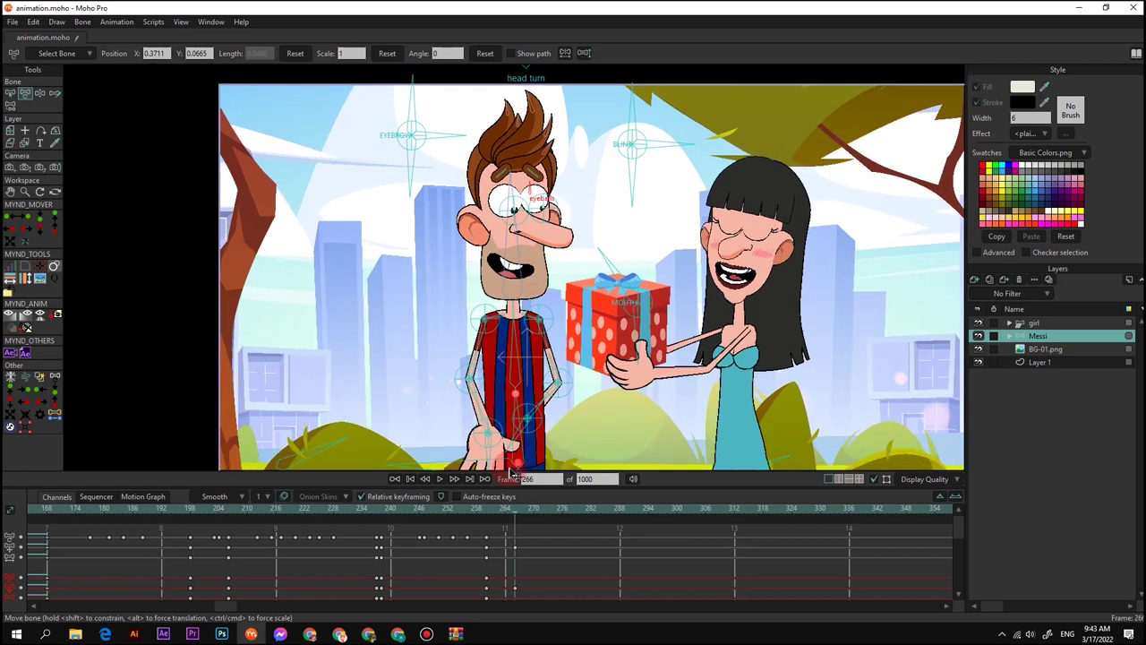
drag(491, 515, 513, 518)
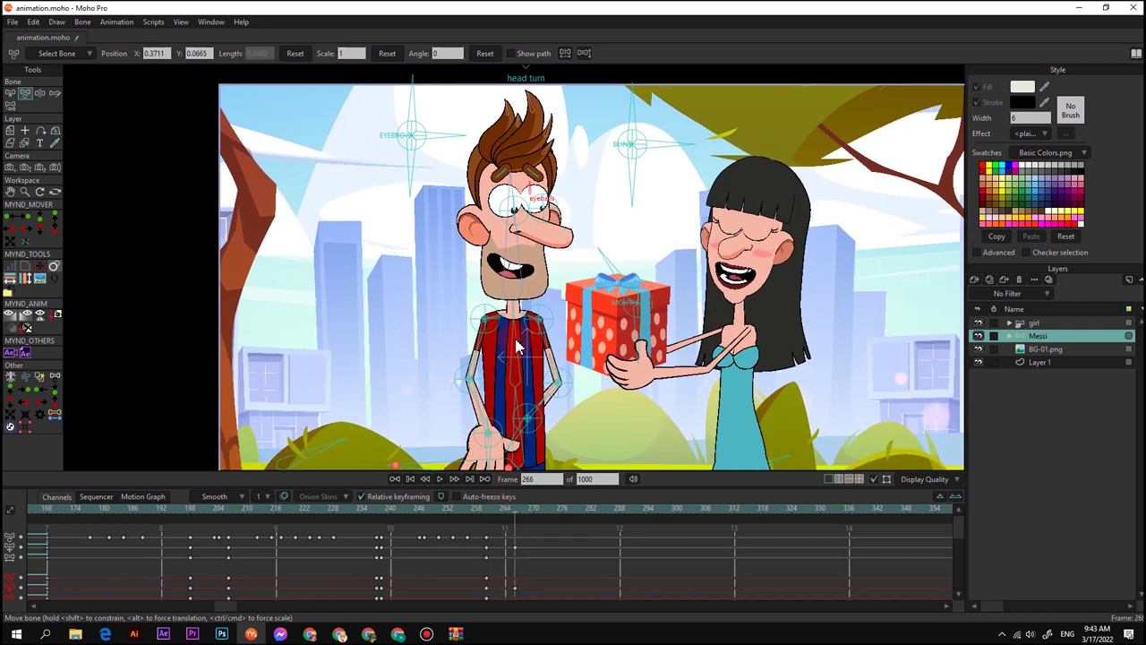
drag(517, 341, 519, 341)
click(522, 229)
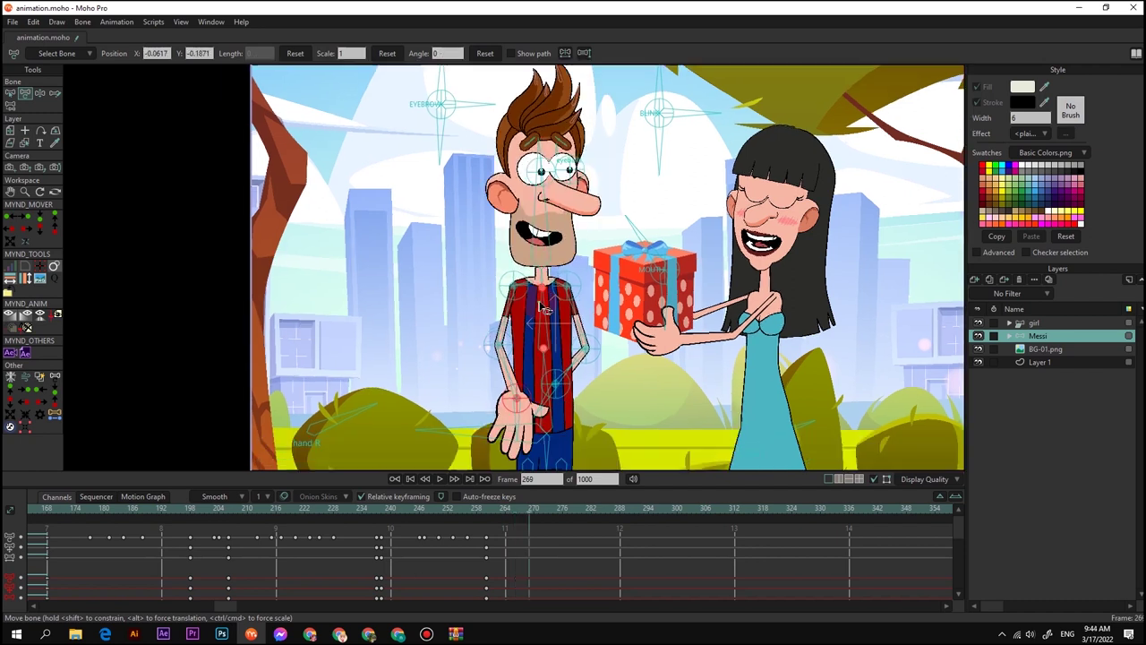
At frame 269, shift Messi's body toward the gift, reposition his eyeballs, and scrub through the motion
drag(533, 307, 550, 305)
drag(571, 208, 583, 179)
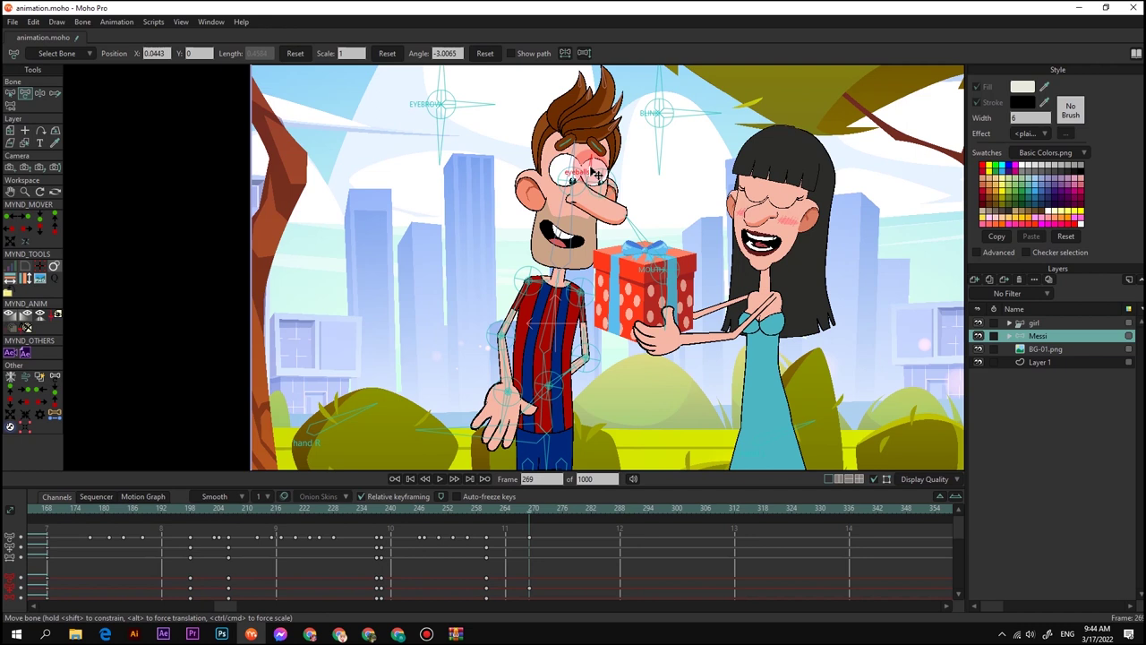
scroll(592, 174, down, 3)
click(478, 515)
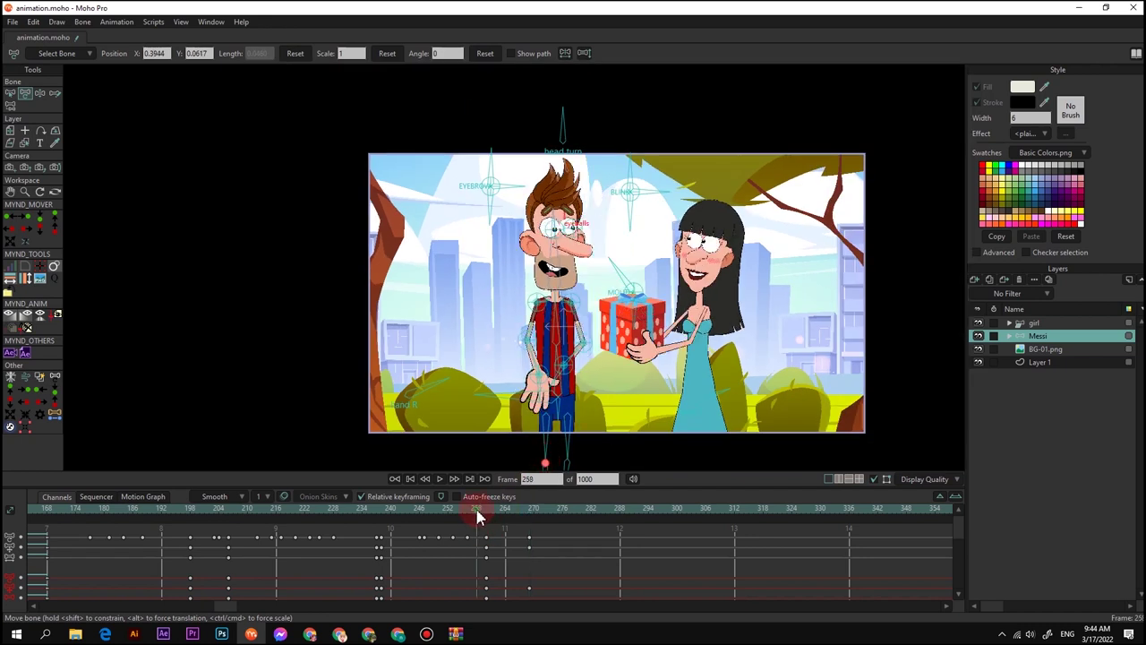
drag(478, 516, 508, 518)
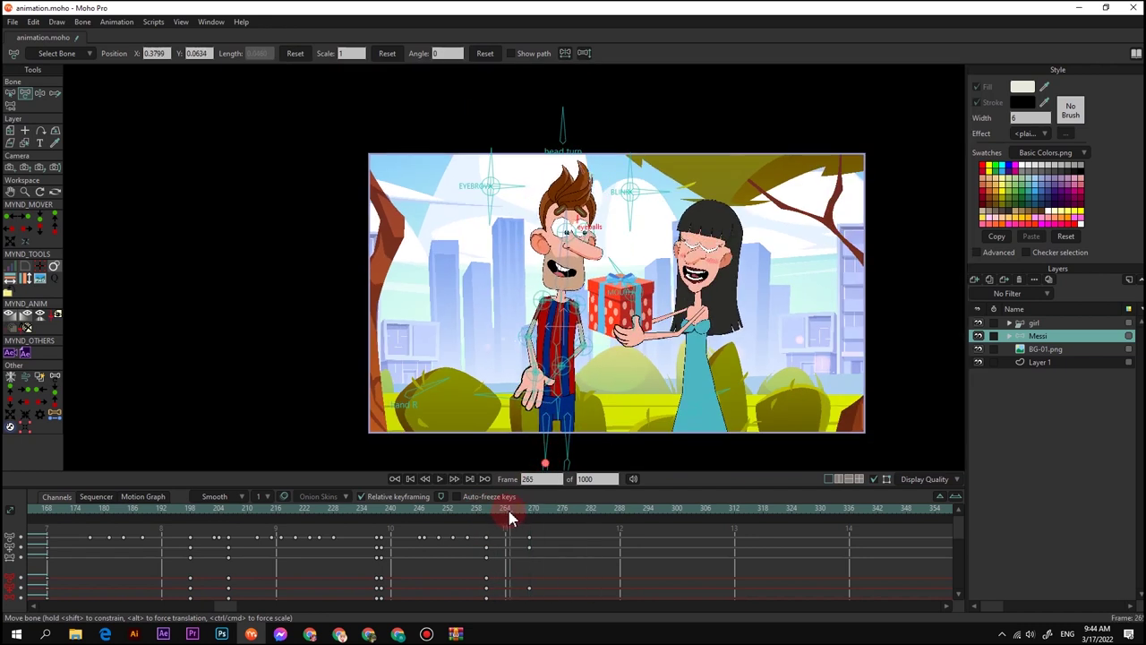
Key Messi's mouth at frame 265, switch it to a small open mouth at frame 266, and play the change
scroll(524, 345, up, 3)
click(680, 249)
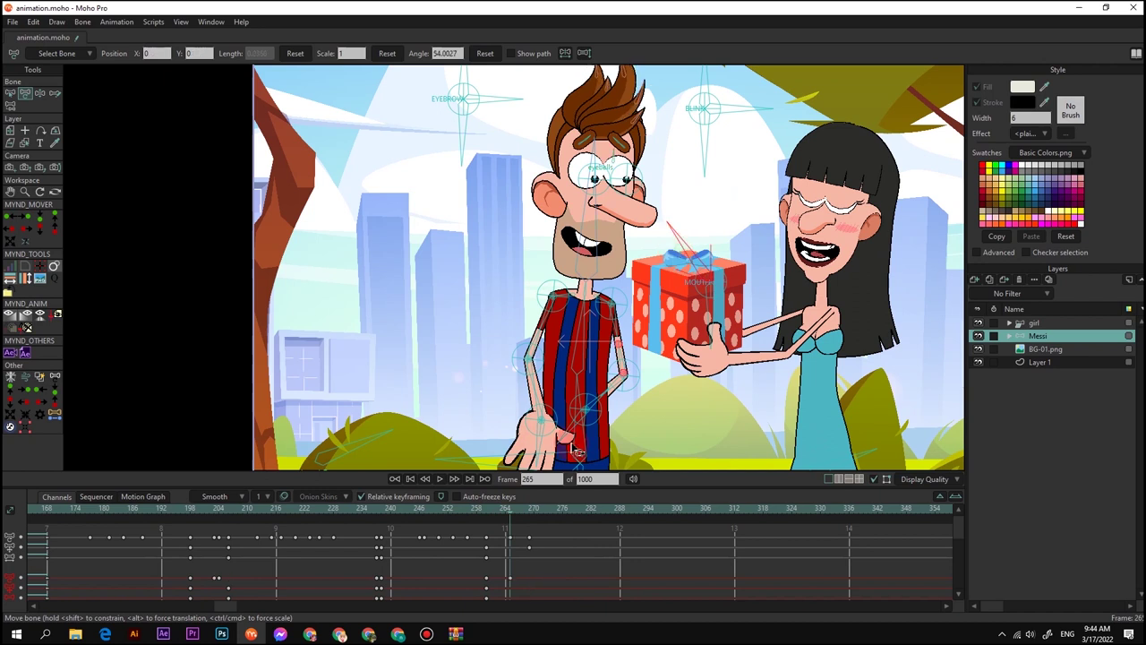
click(515, 517)
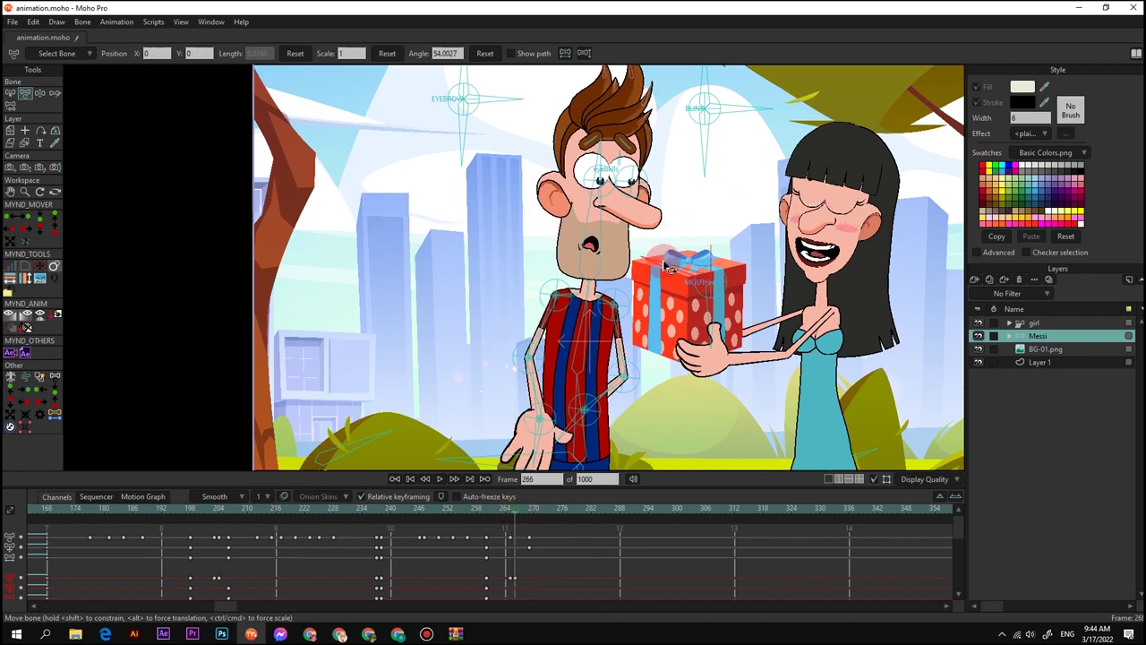
click(491, 507)
scroll(537, 395, down, 4)
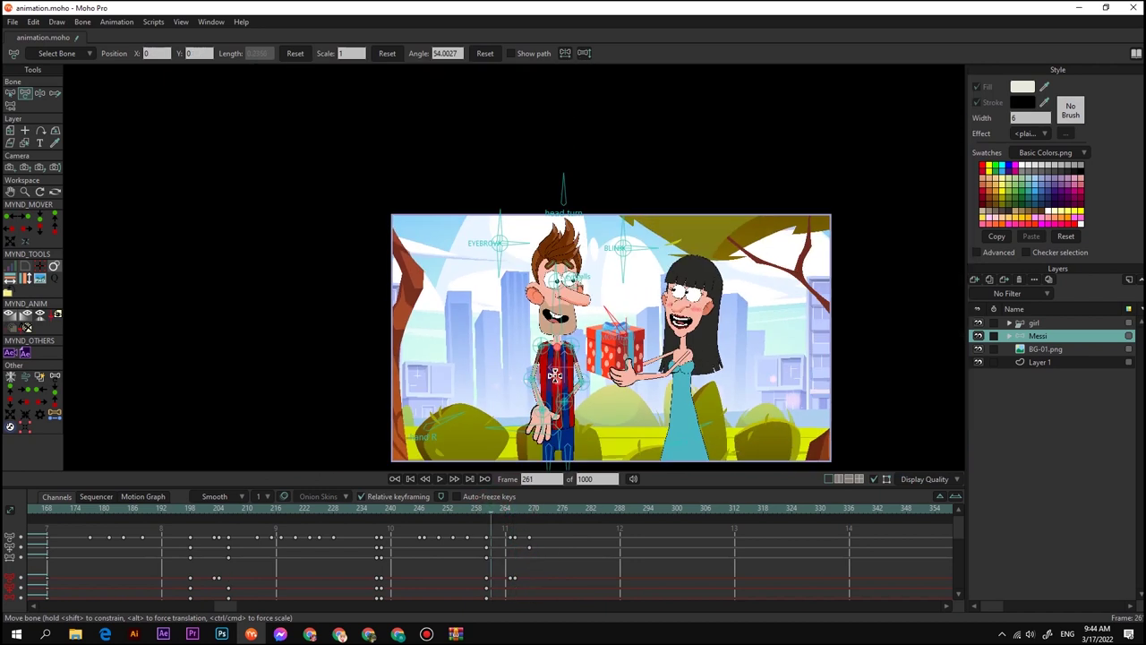
key(space)
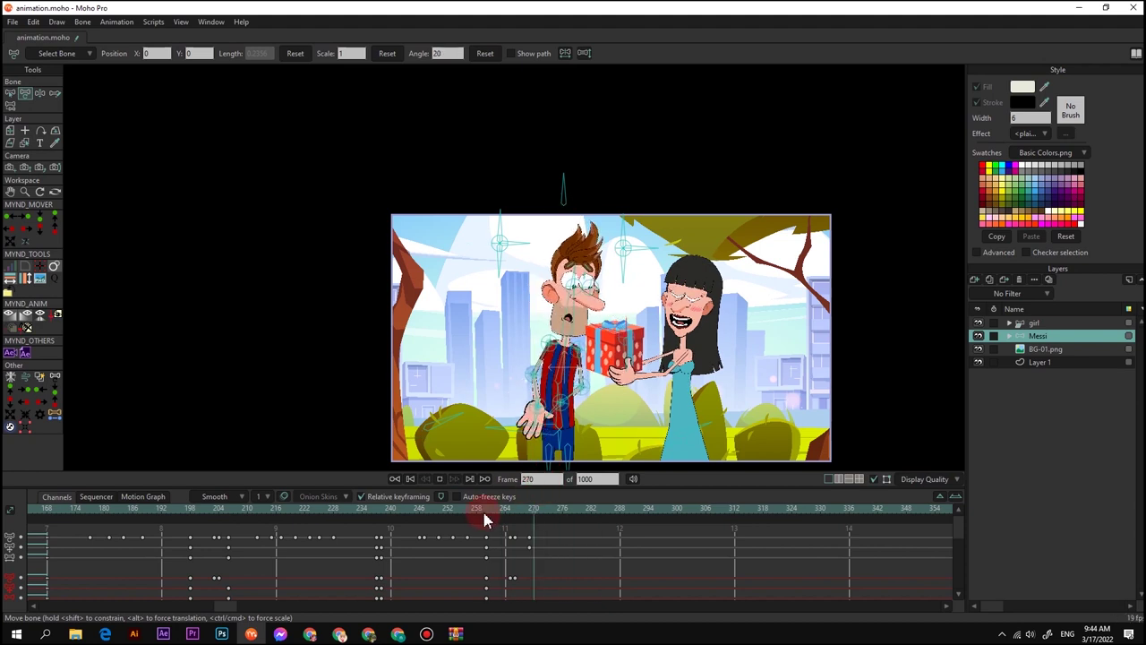
Swing Messi's hand outward from his body at frame 269 and play the shot from frame 220
click(529, 518)
scroll(525, 408, up, 2)
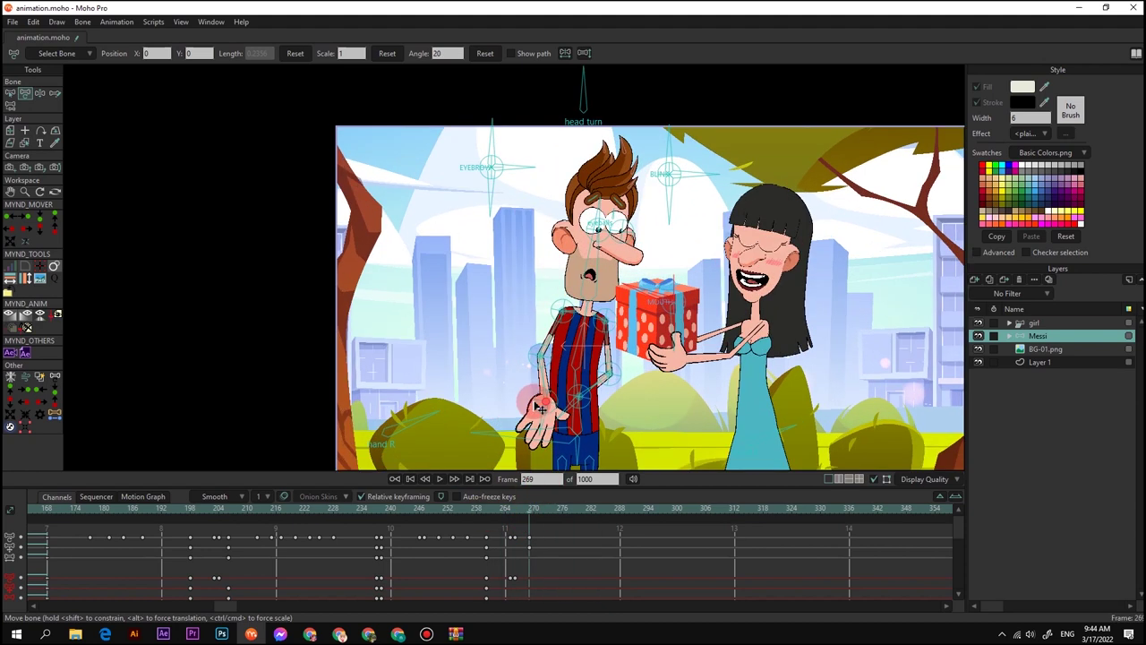
drag(552, 409, 513, 426)
scroll(524, 450, up, 1)
click(471, 516)
scroll(565, 335, down, 3)
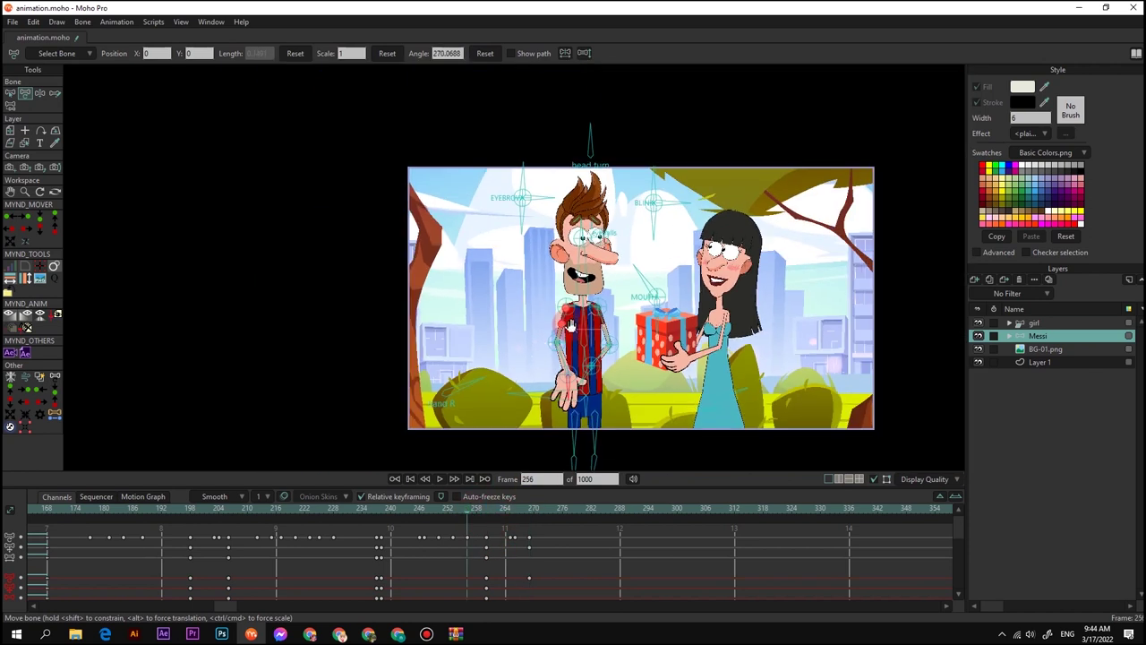
key(space)
click(323, 509)
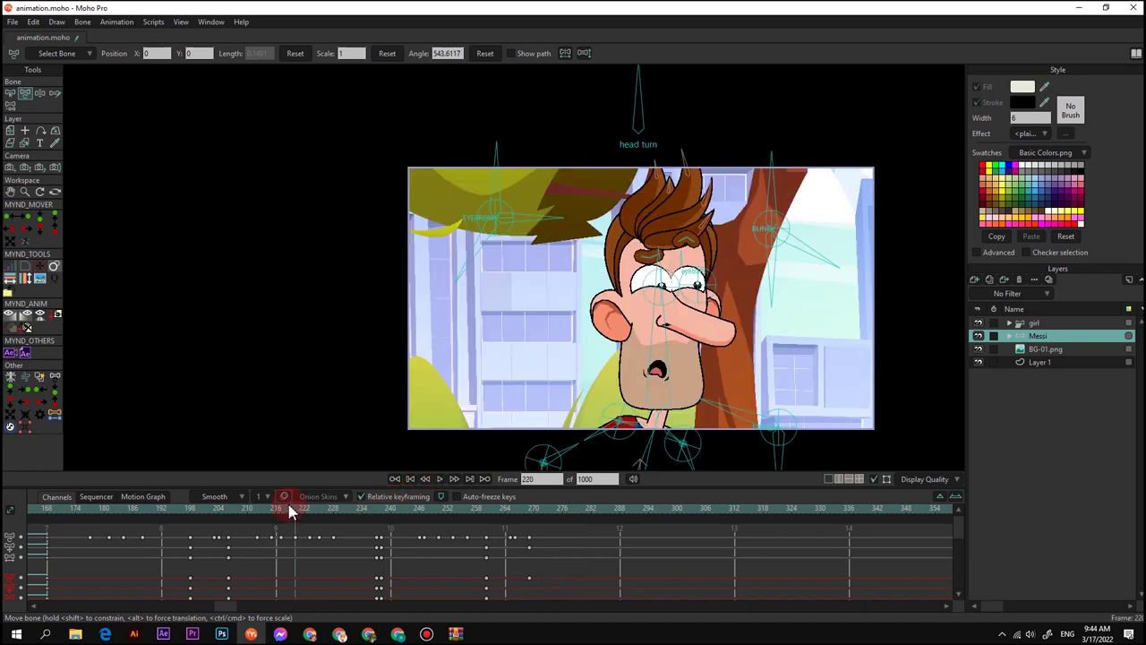
key(space)
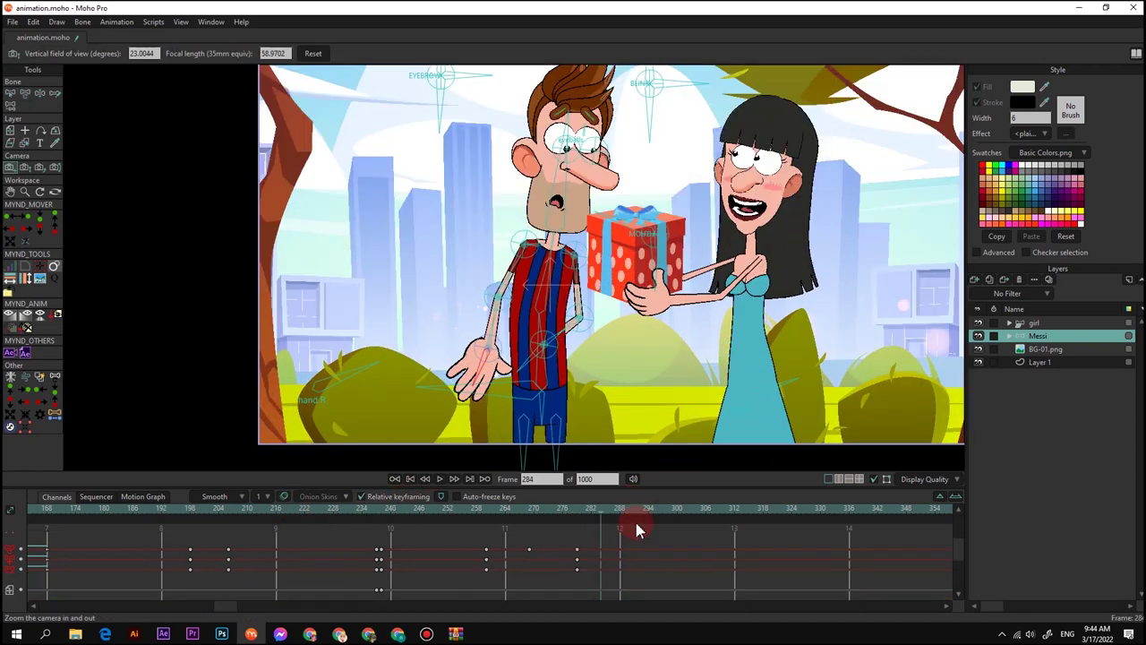
Key the camera at frame 284, then zoom and track it at frame 285 into a close-up of Messi and the gift
scroll(633, 519, down, 4)
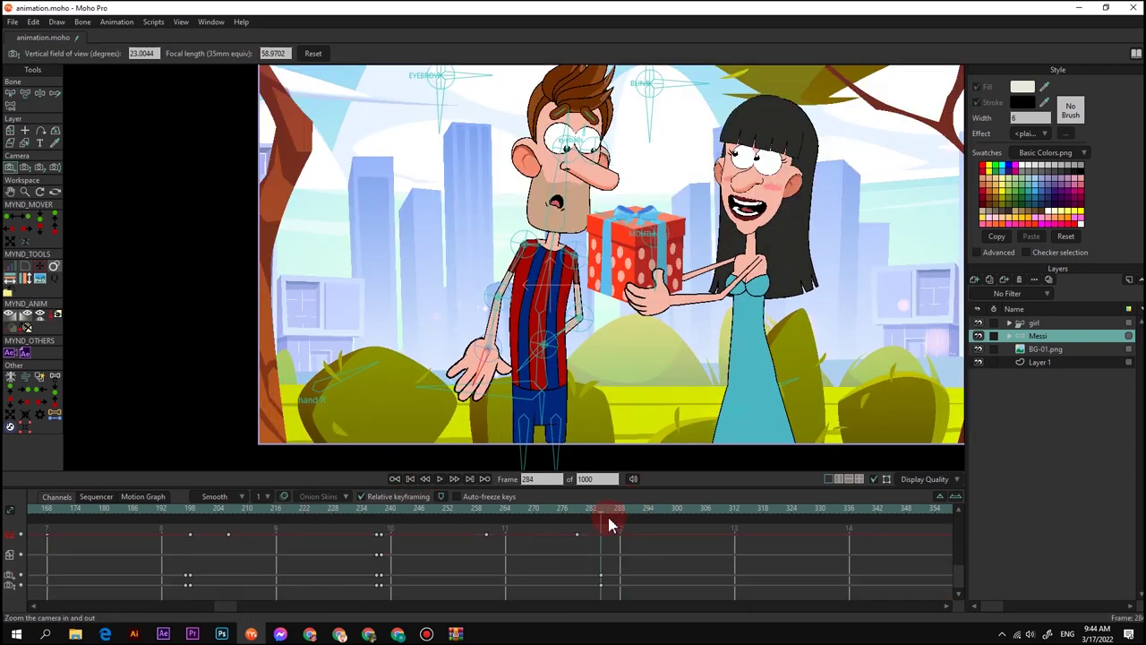
key(4)
key(5)
scroll(649, 240, down, 5)
drag(647, 213, 889, 436)
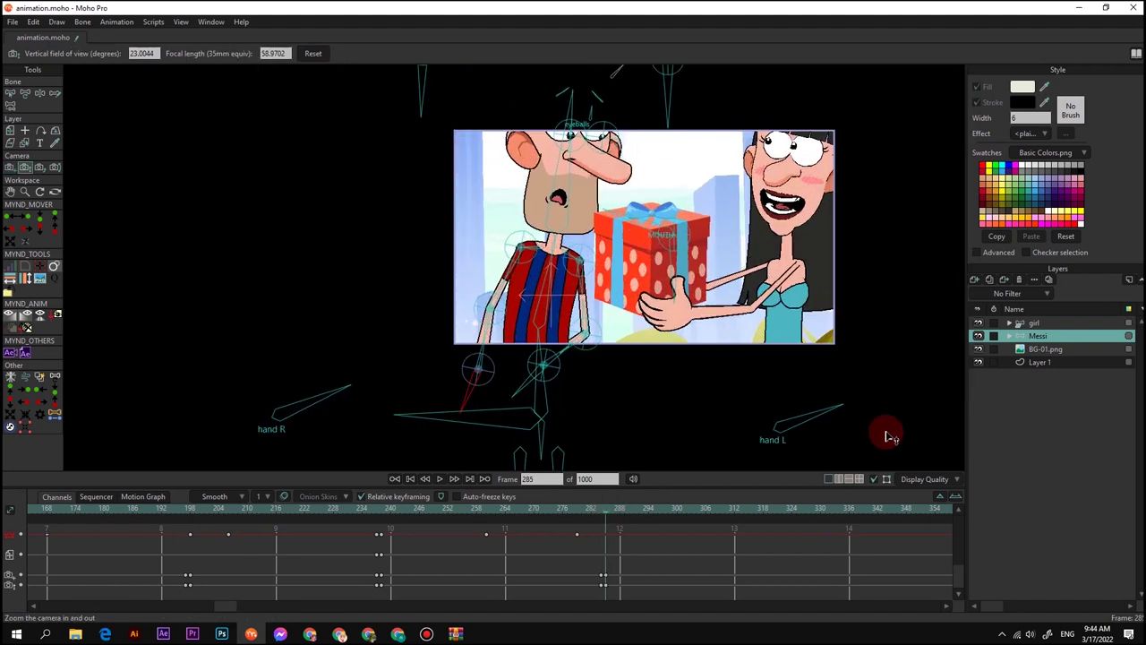
key(4)
drag(663, 263, 734, 286)
Copy the girl's frame 284 keys to frame 285 and move her head bone out of the camera's close-up view
click(1031, 324)
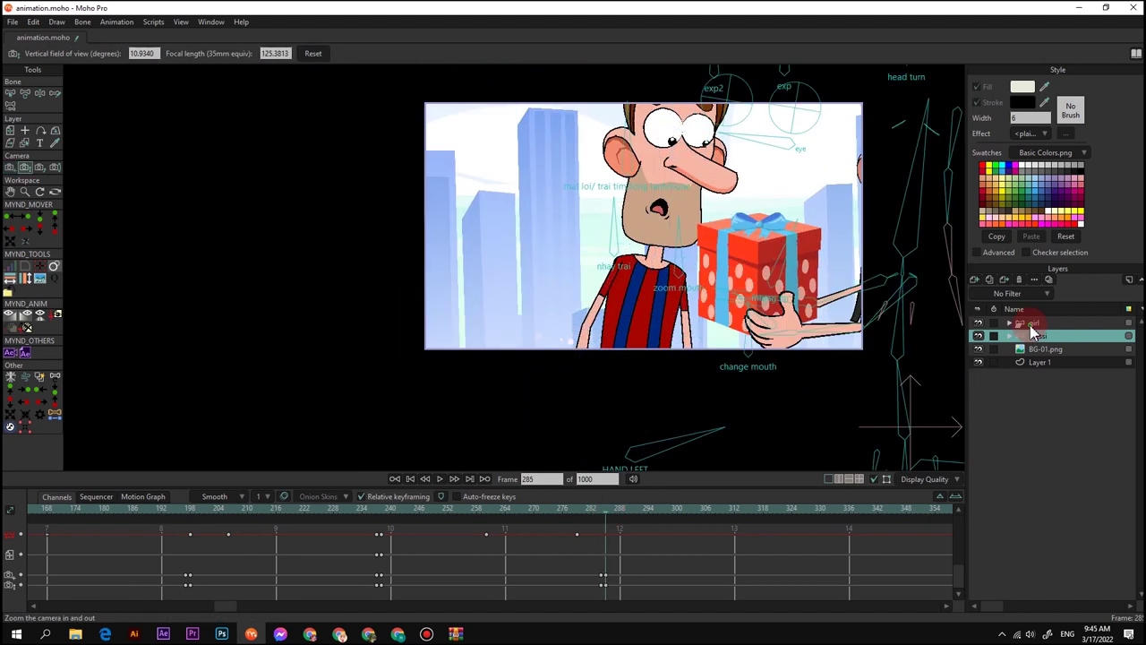
click(641, 525)
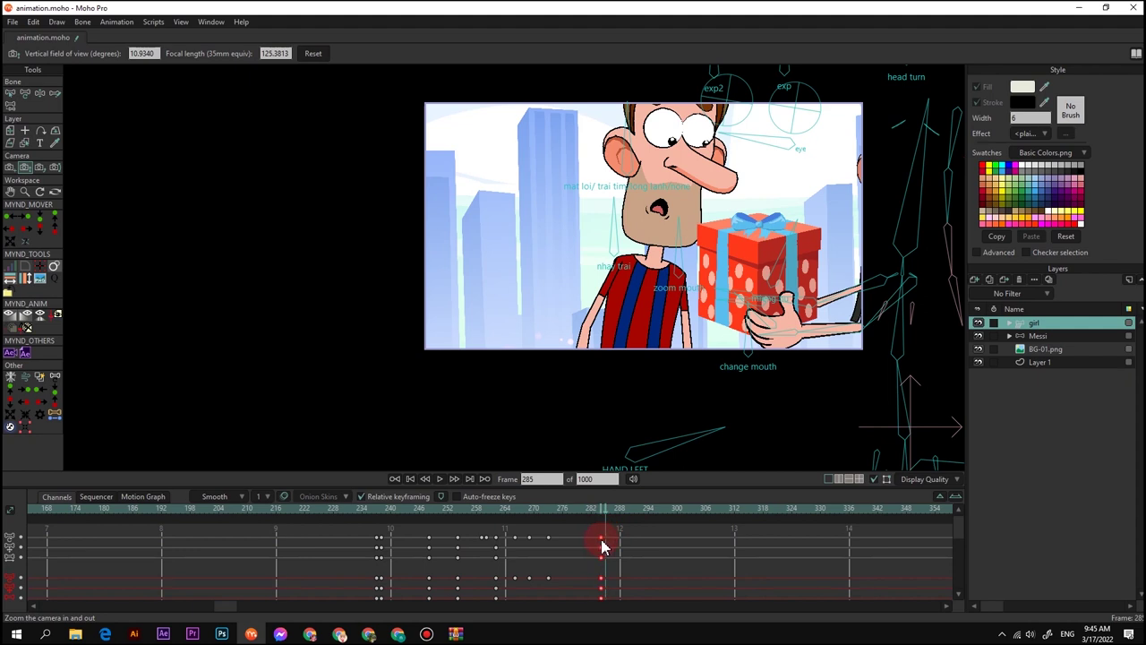
key(ctrl+v)
scroll(793, 320, down, 2)
drag(793, 320, 622, 273)
scroll(720, 202, up, 5)
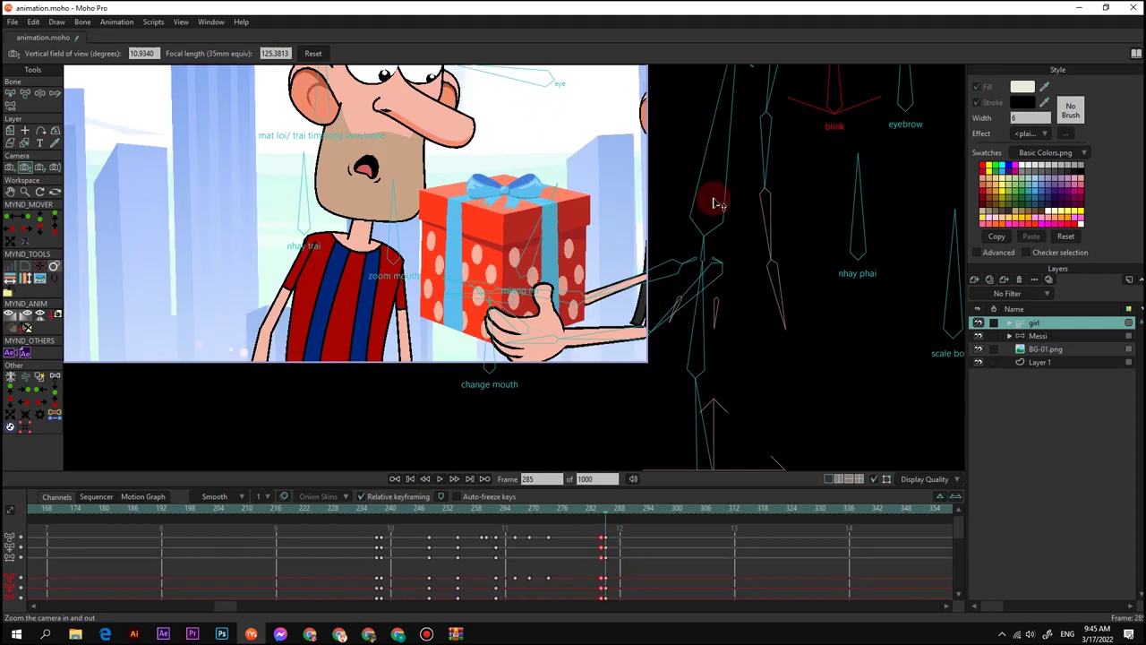
key(t)
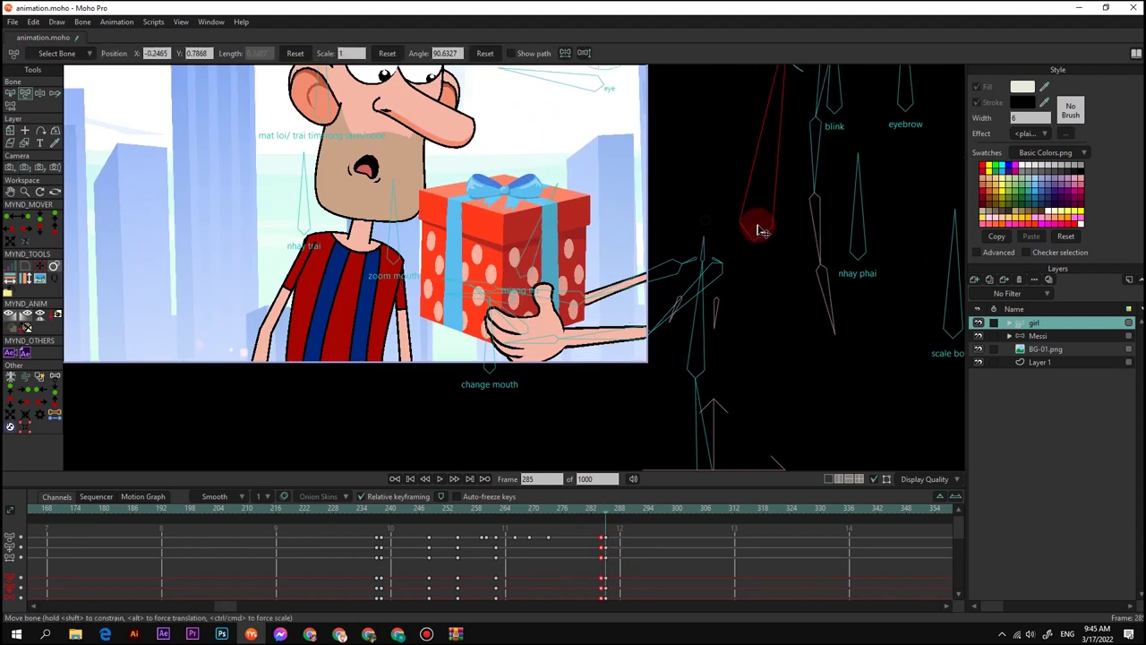
scroll(717, 269, down, 4)
scroll(685, 303, up, 2)
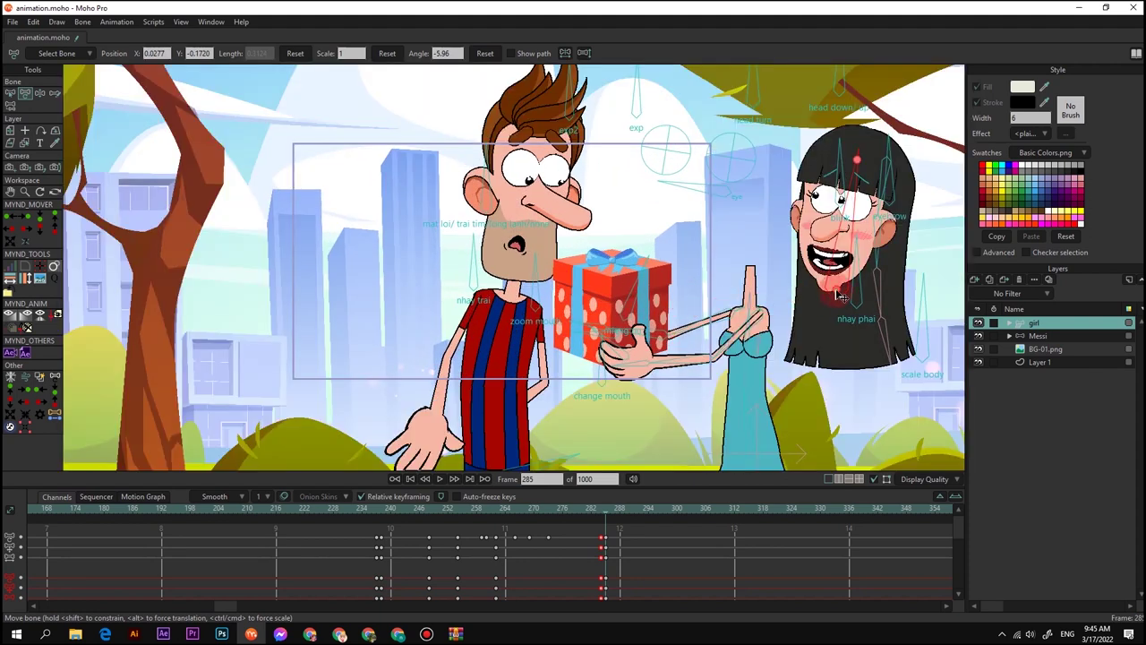
drag(840, 296, 880, 277)
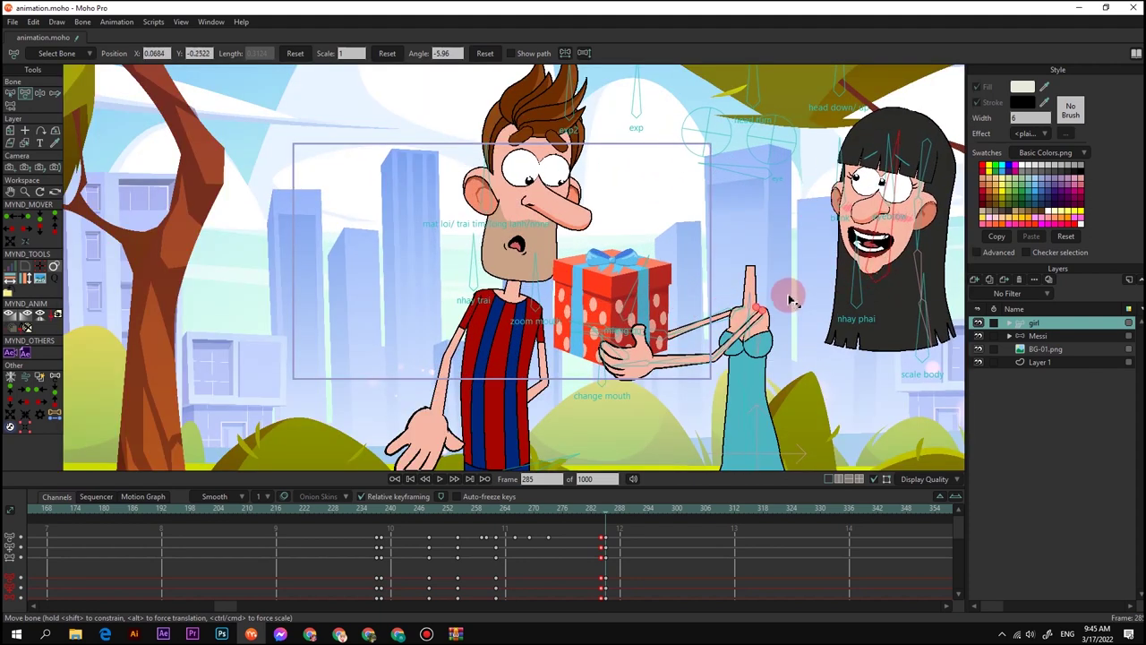
Adjust the frame 285 camera framing slightly wider around Messi and the gift
key(ctrl+m)
scroll(490, 308, up, 2)
drag(522, 282, 634, 285)
key(4)
Pose Messi's body and head leaning back from the gift at frame 294, and scrub through the motion from frame 285
click(1035, 335)
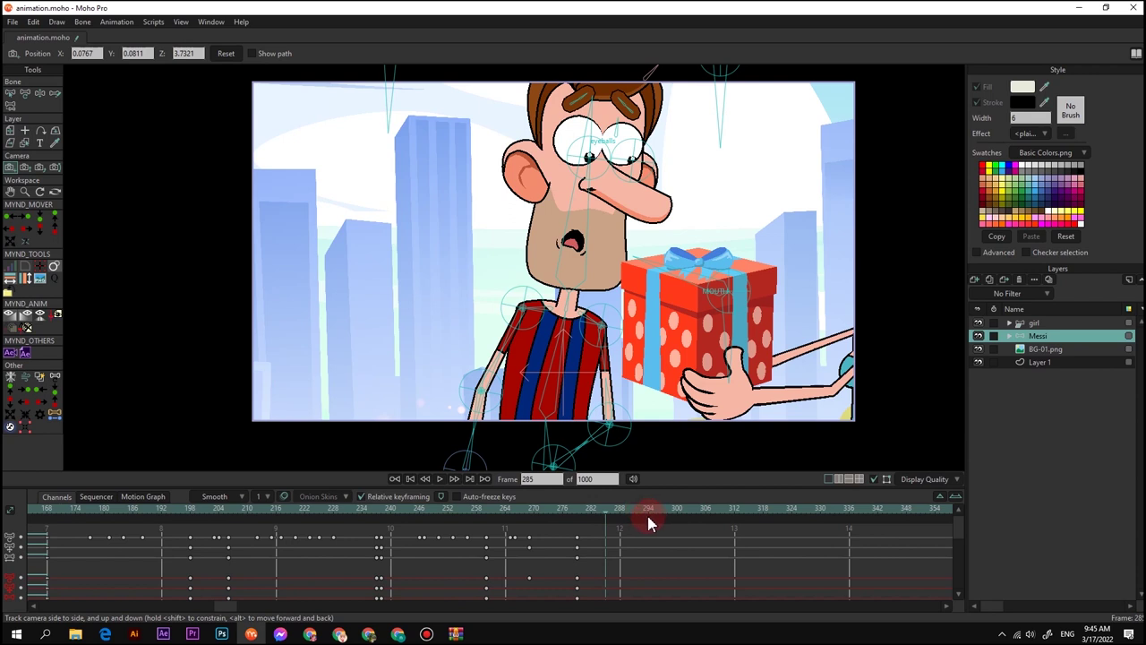
click(646, 512)
key(t)
drag(587, 240, 536, 254)
drag(554, 391, 562, 391)
drag(542, 276, 555, 292)
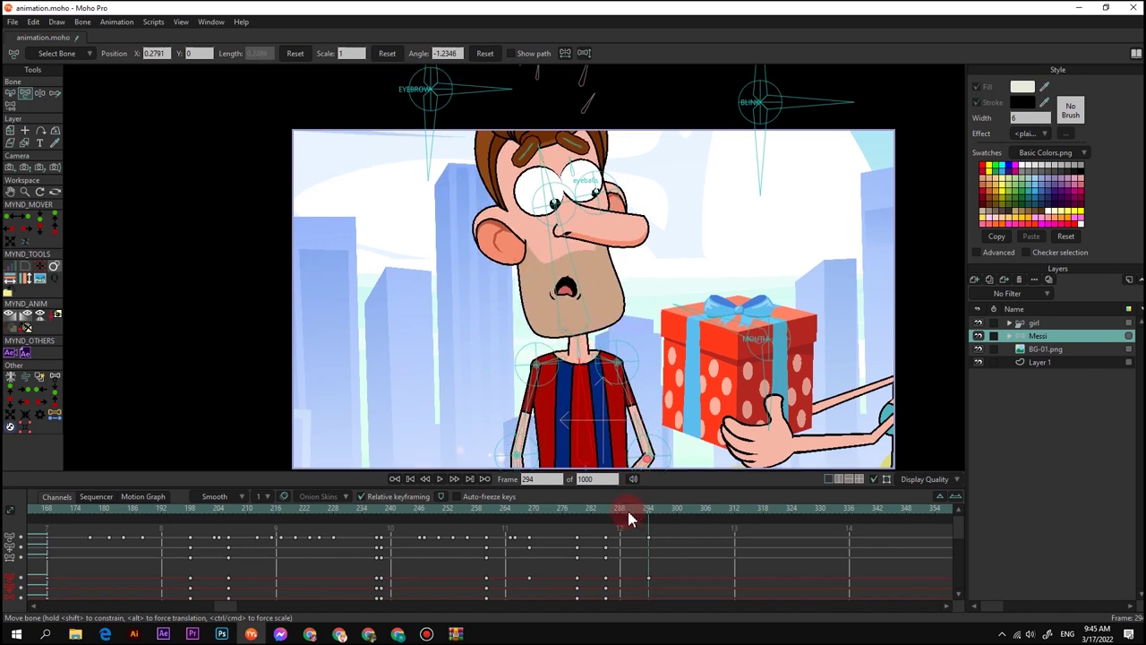
drag(605, 517, 655, 530)
Half-close Messi's eyelids with the blink bone at frame 294 and raise his eyeballs
drag(640, 362, 642, 394)
drag(833, 137, 770, 212)
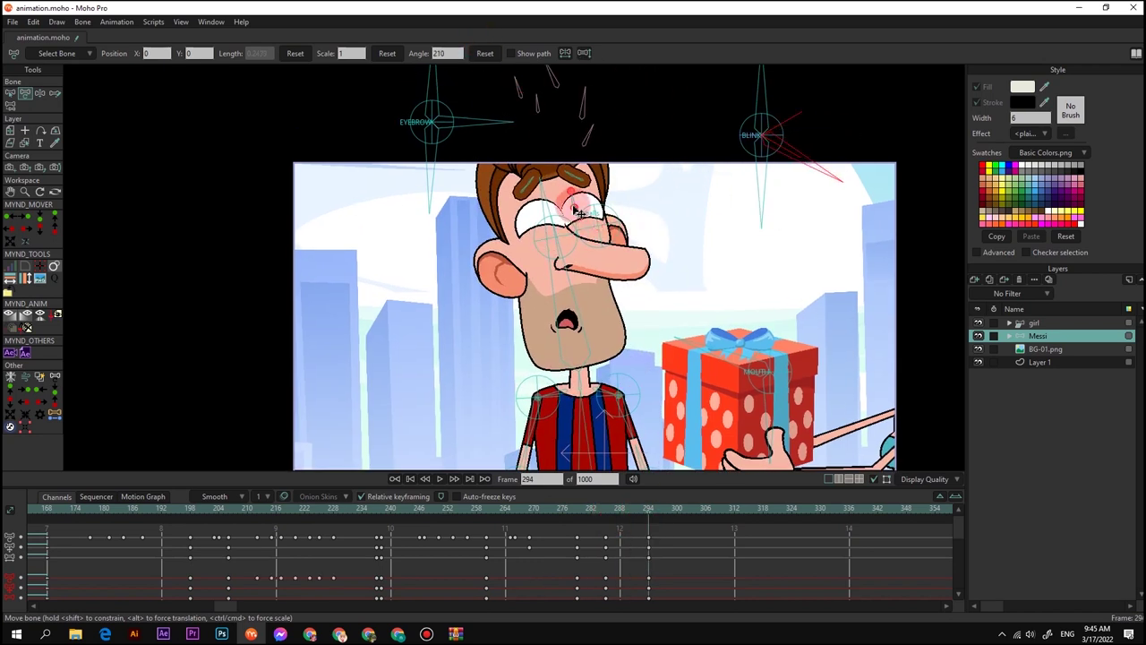
drag(574, 209, 547, 228)
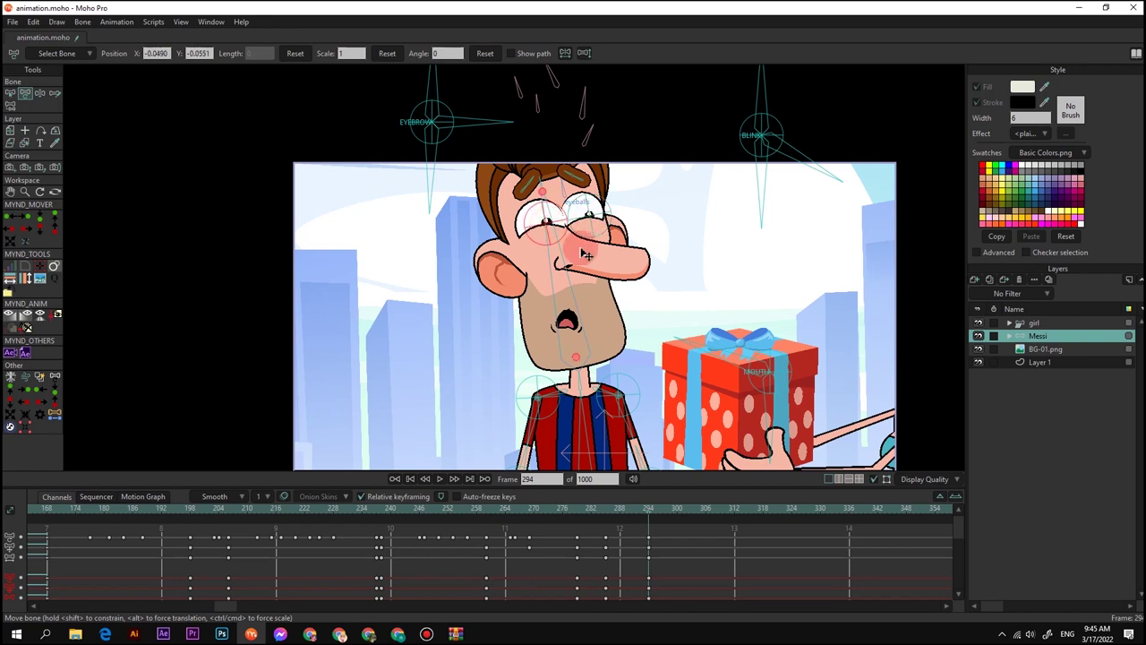
scroll(593, 280, down, 2)
scroll(609, 327, up, 3)
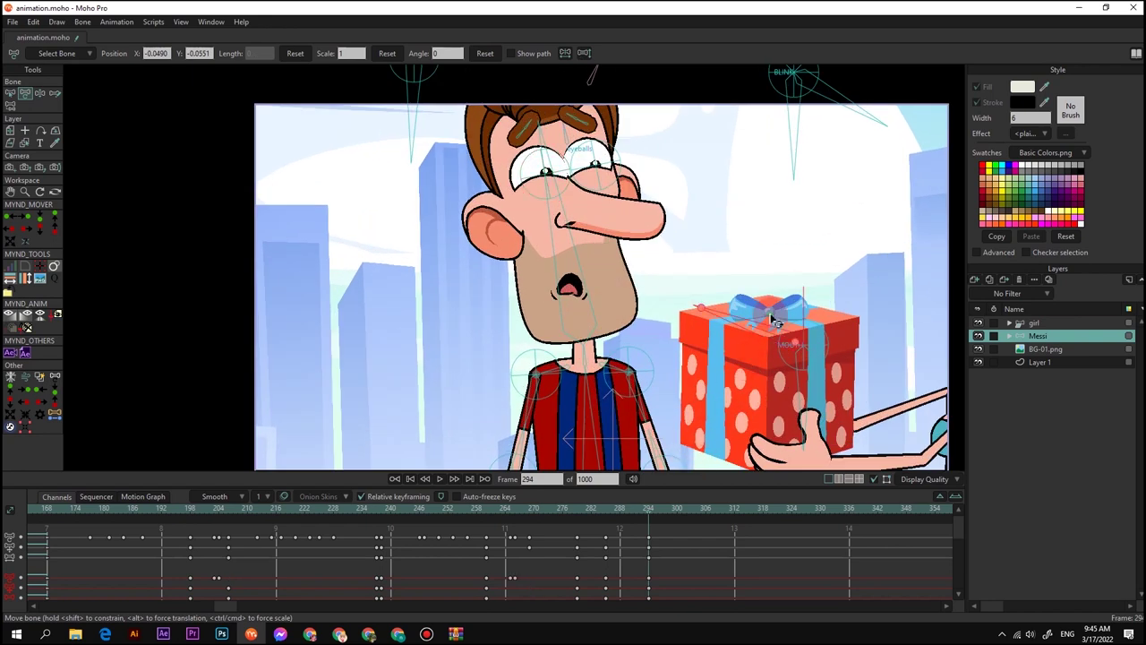
Key Messi's mouth at frame 292, switch it to a wide open smile, and play the close-up
click(641, 552)
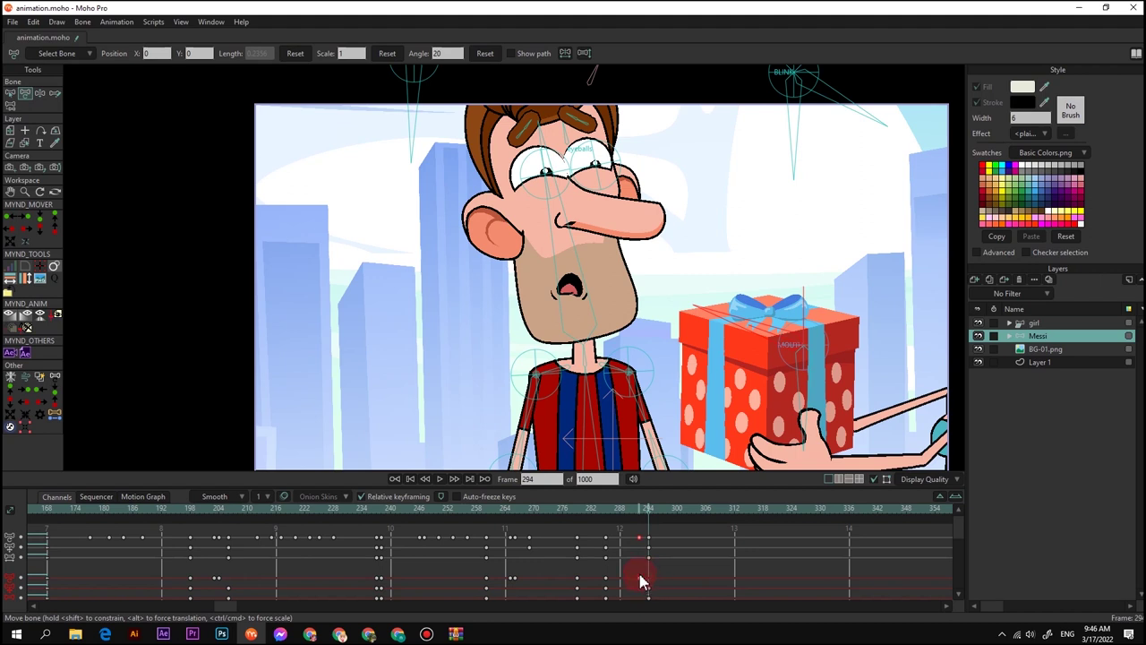
mouse_move(727, 321)
mouse_down()
mouse_move(741, 273)
mouse_move(776, 281)
mouse_move(823, 267)
mouse_move(801, 256)
mouse_move(757, 282)
mouse_move(729, 335)
mouse_up()
drag(725, 378, 768, 296)
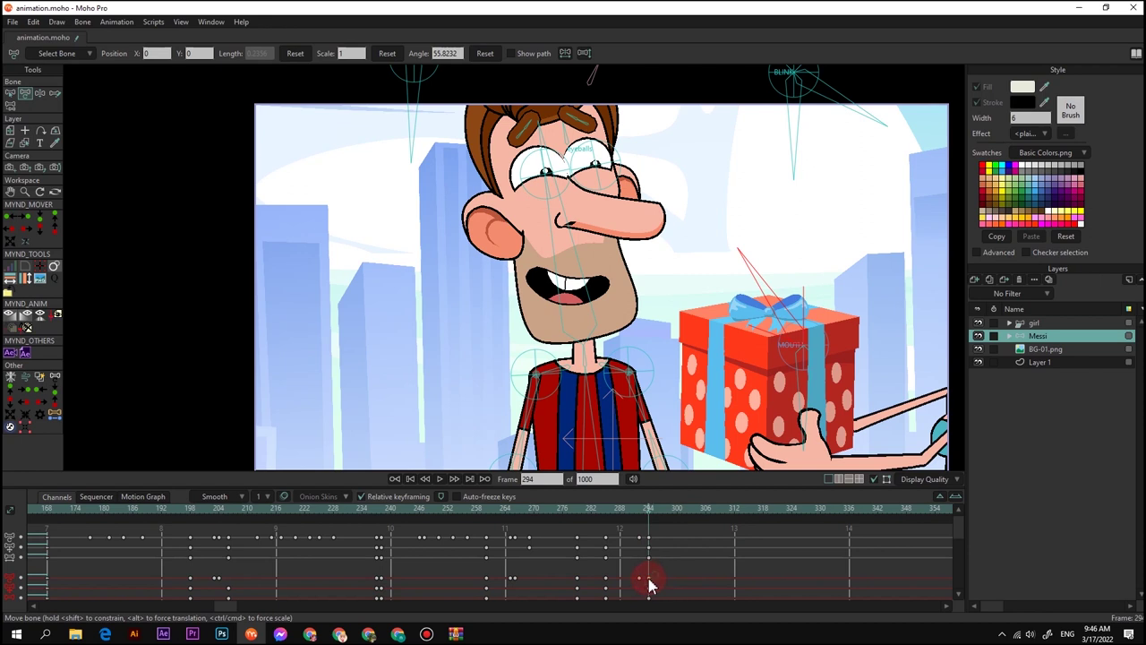
click(634, 509)
scroll(672, 337, down, 2)
key(space)
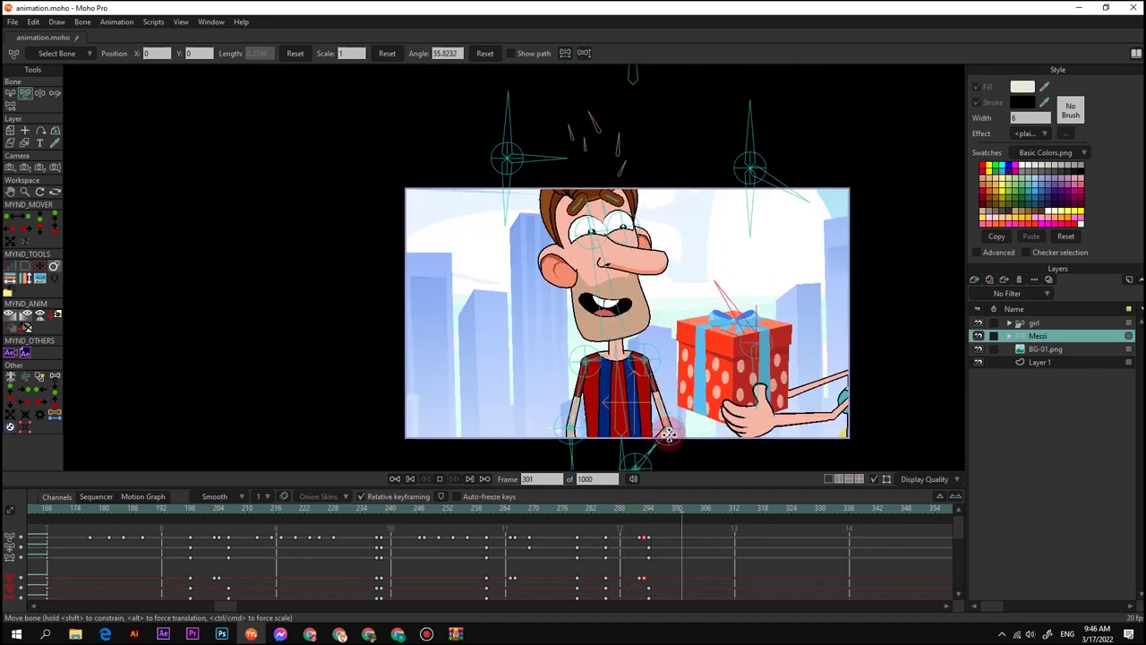
Rotate the EYEBROW control bone to about 121° at frame 294 to lower Messi's eyebrows, and play the animation back
drag(608, 518, 649, 518)
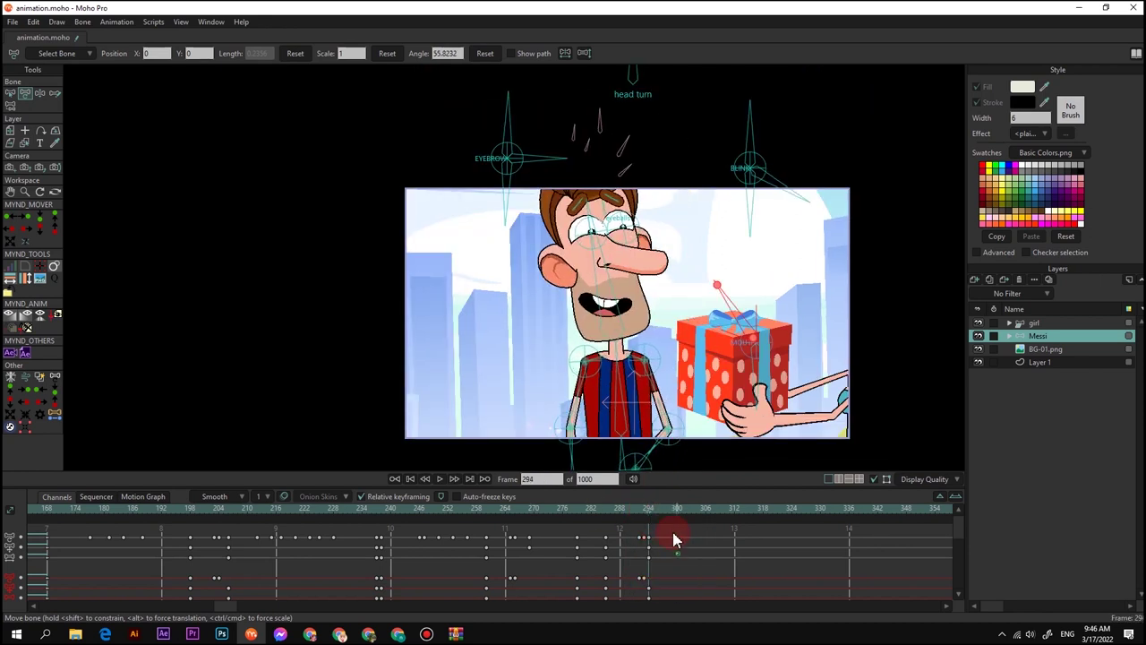
drag(631, 242, 634, 255)
drag(511, 140, 587, 195)
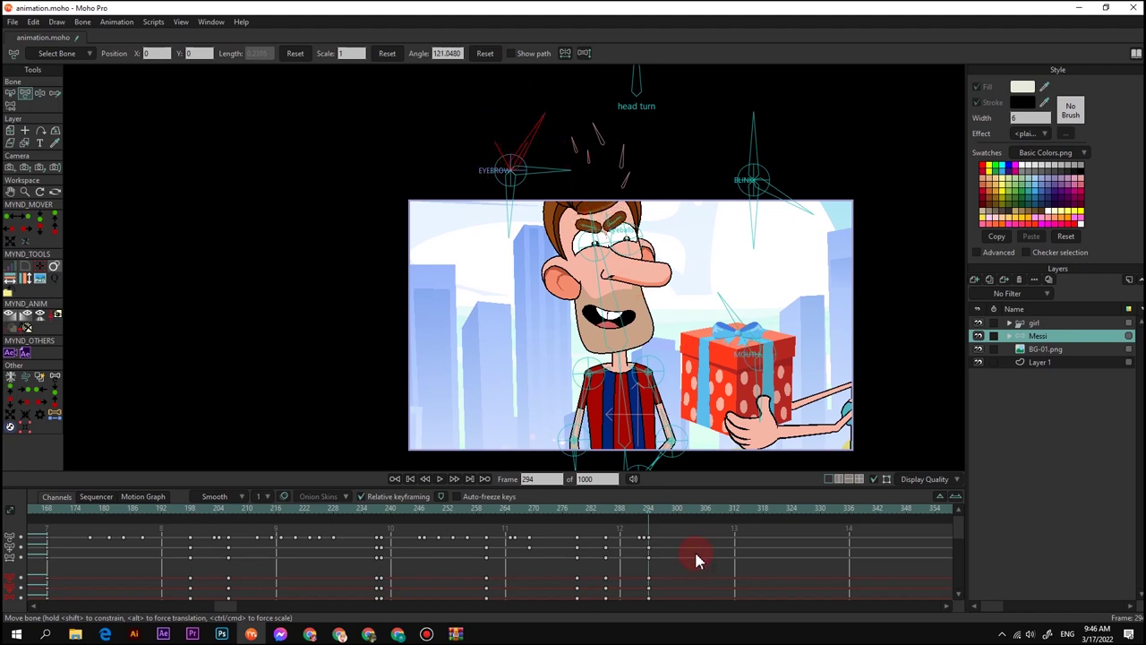
key(space)
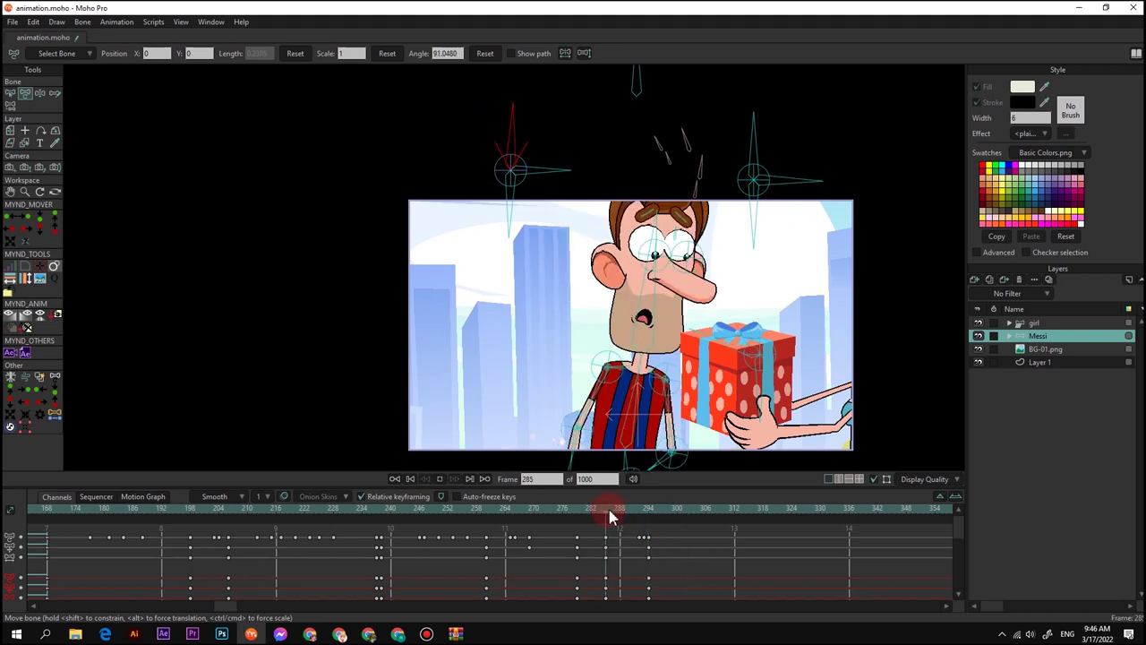
key(space)
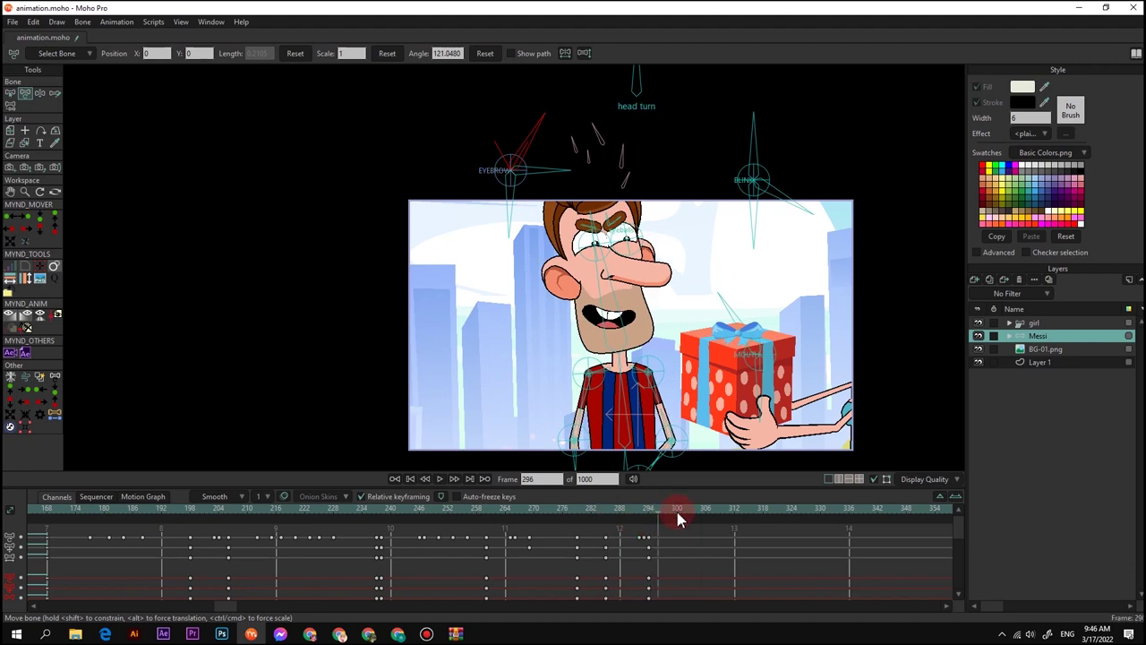
Tilt Messi's head toward the gift at frame 298, and pose his body and hand reaching the gift box at frame 305
drag(598, 303, 625, 294)
click(670, 513)
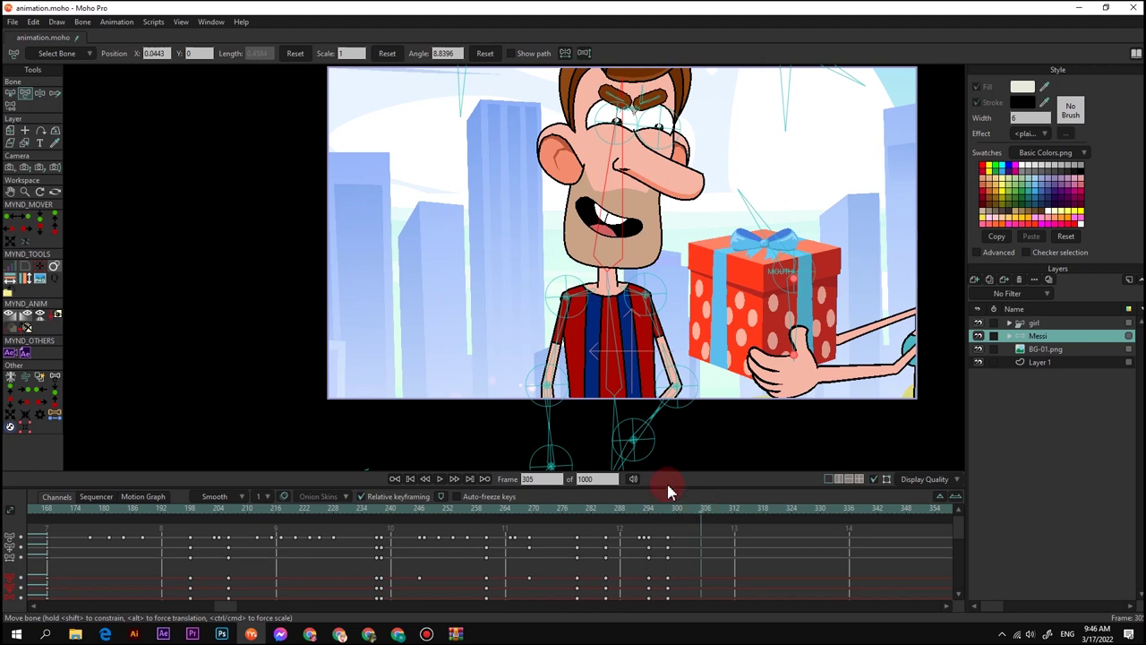
drag(557, 457, 722, 373)
scroll(672, 313, down, 2)
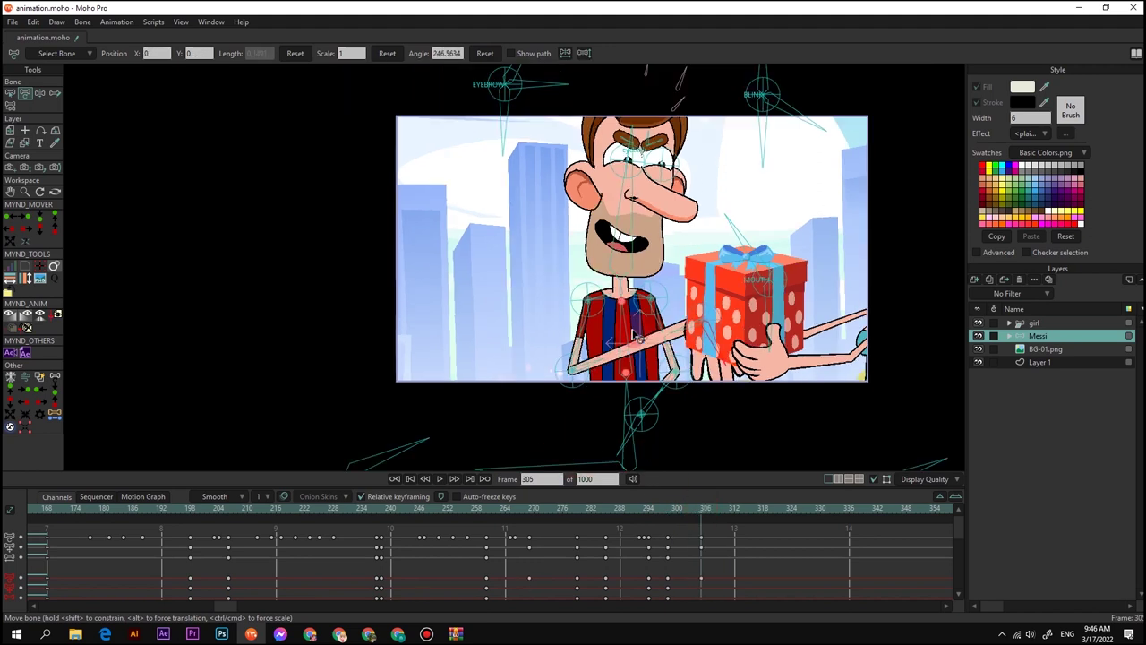
drag(638, 336, 696, 344)
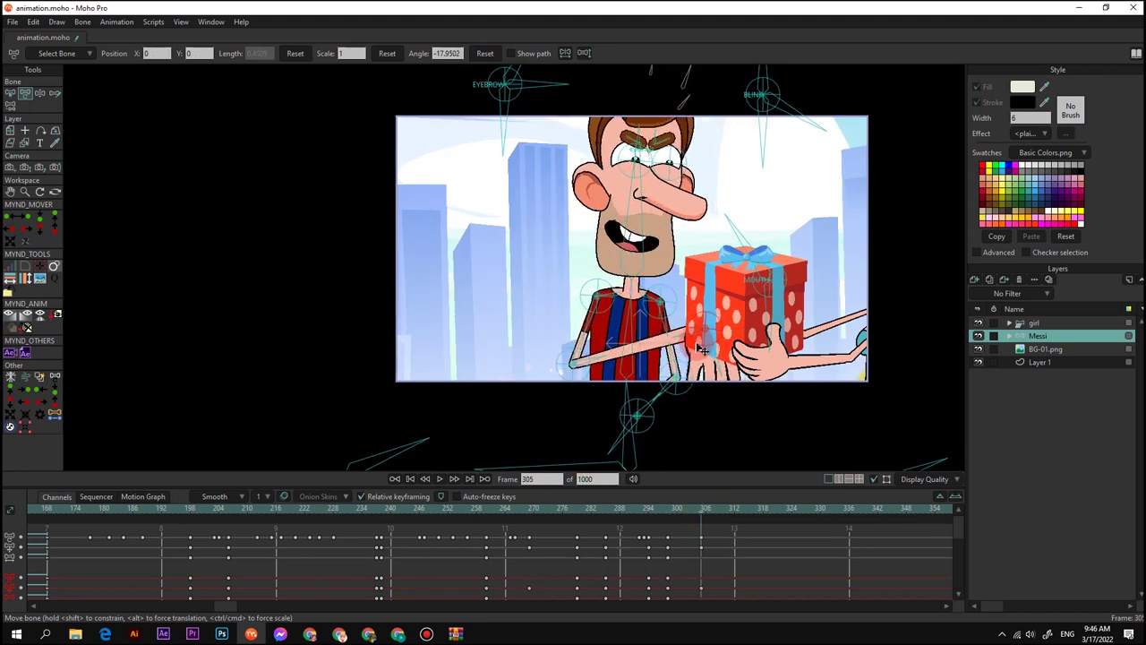
Play back the reaching motion and move its keyframes from frame 305 to frame 308
key(space)
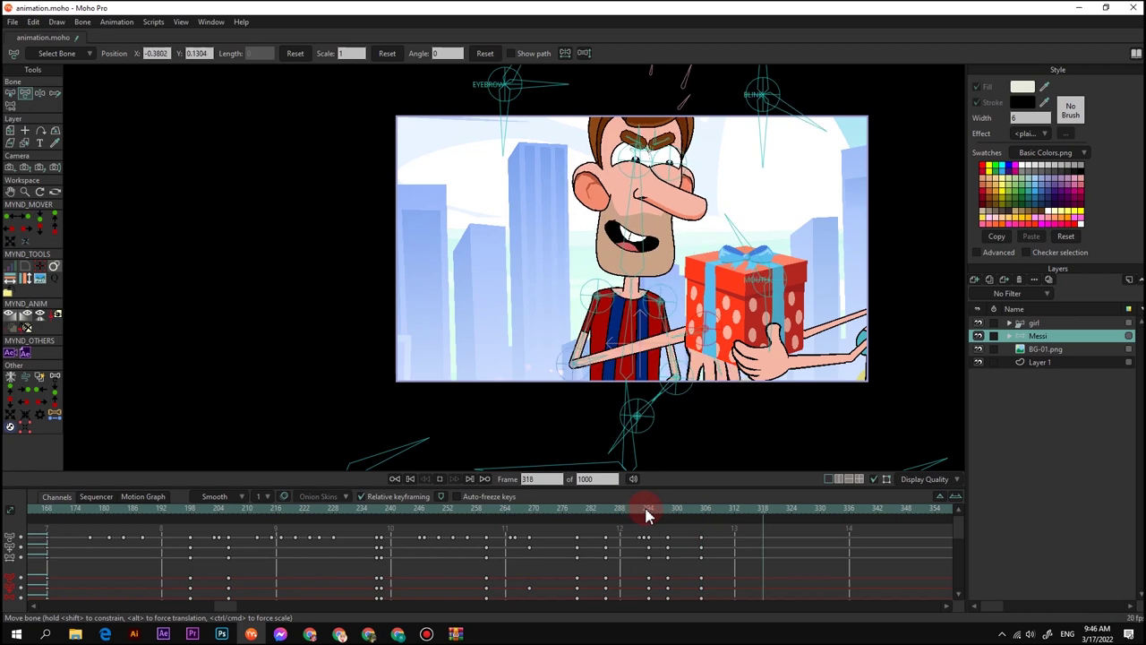
drag(732, 521, 672, 521)
drag(688, 530, 715, 539)
scroll(713, 556, up, 1)
Shift the Messi layer away from the gift to about X -0.04 at frame 285 and play the result
drag(638, 519, 606, 510)
scroll(614, 531, down, 5)
key(m)
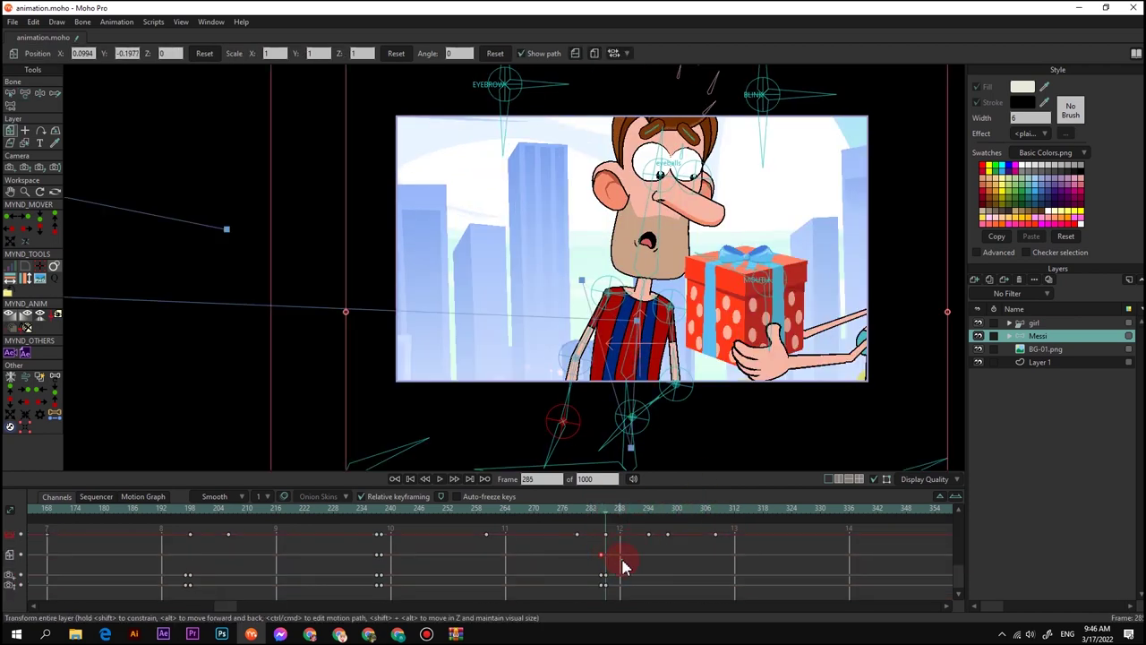
drag(618, 421, 569, 419)
click(587, 511)
key(space)
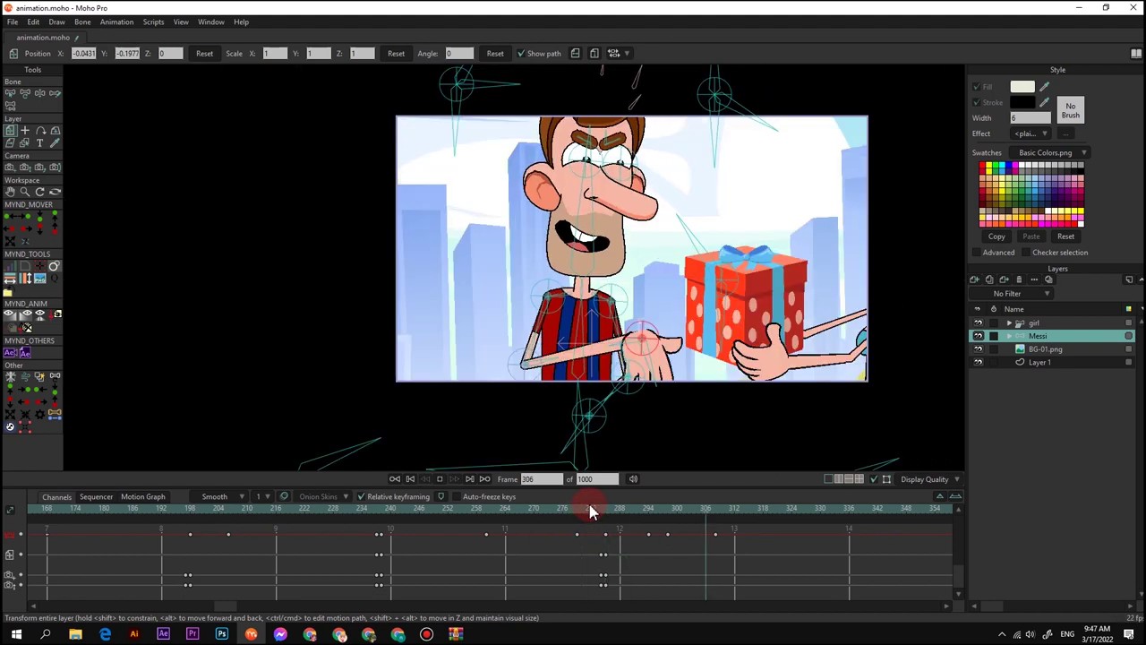
Bend Messi's reaching arm across his torso at frame 308 so the hand meets the near side of the gift box
key(space)
scroll(692, 519, up, 5)
scroll(582, 362, up, 2)
drag(520, 375, 610, 346)
scroll(726, 537, down, 5)
key(Delete)
key(t)
scroll(536, 369, up, 2)
scroll(659, 328, down, 2)
drag(748, 273, 778, 306)
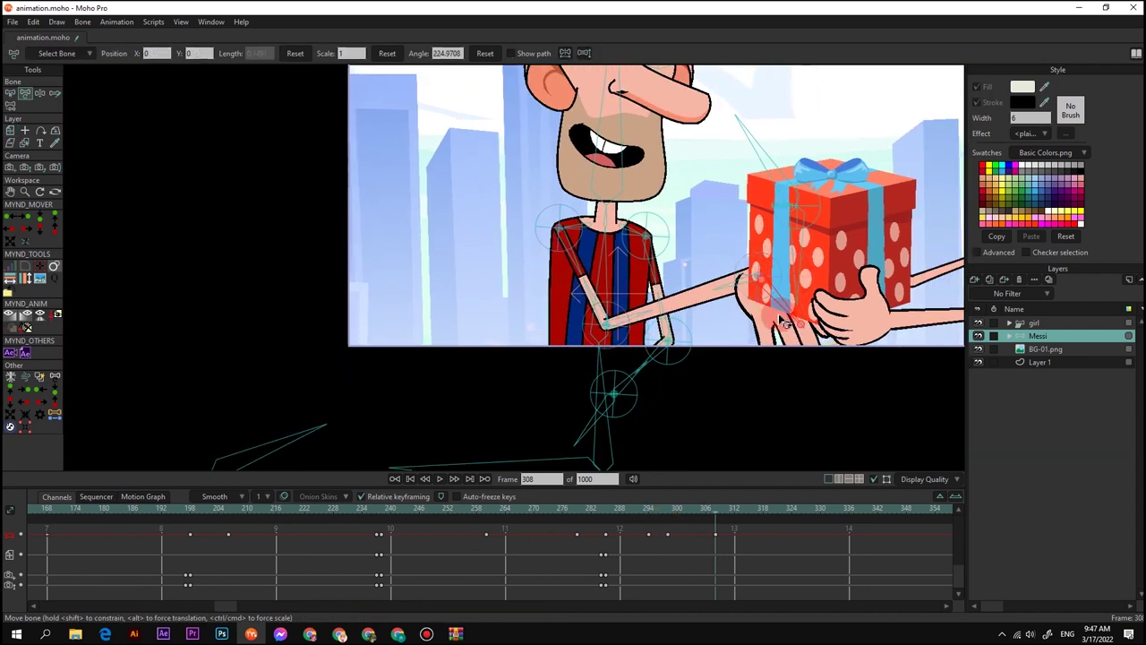
scroll(775, 308, down, 2)
scroll(703, 533, up, 3)
Replay the reach and rotate Messi's hand bone to about 154° at frame 308 so the palm lies against the gift
click(650, 512)
key(space)
click(721, 528)
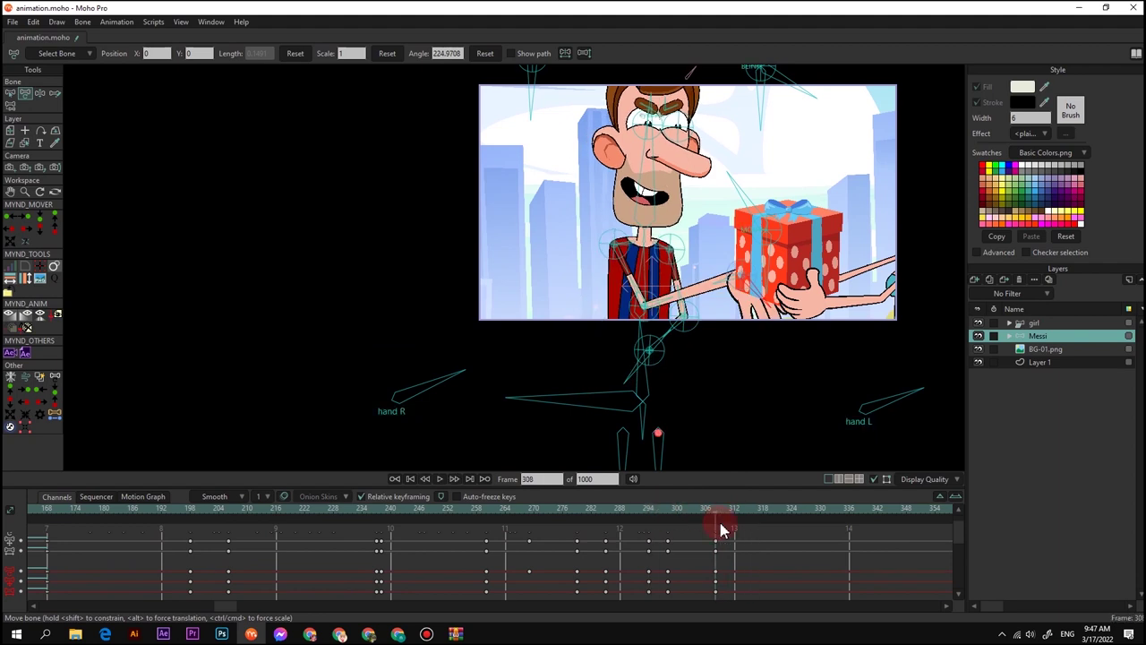
scroll(651, 239, up, 2)
drag(808, 324, 794, 283)
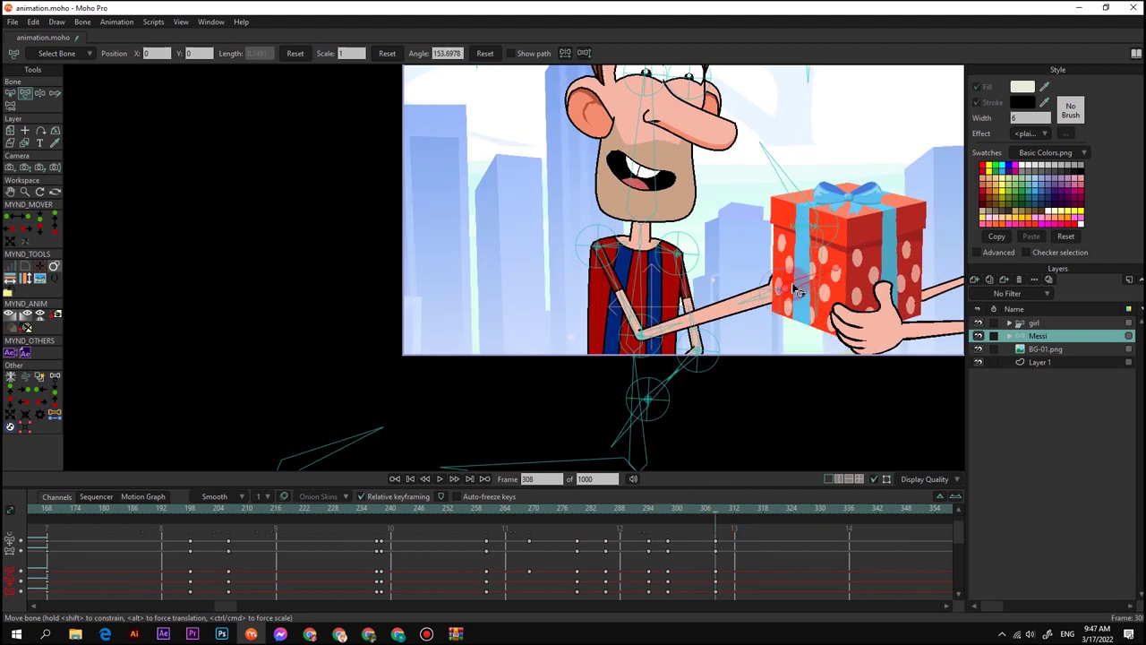
Move the Messi layer above the girl layer so his hand draws in front of the gift
mouse_move(660, 507)
mouse_down()
mouse_move(655, 517)
mouse_move(667, 510)
mouse_up()
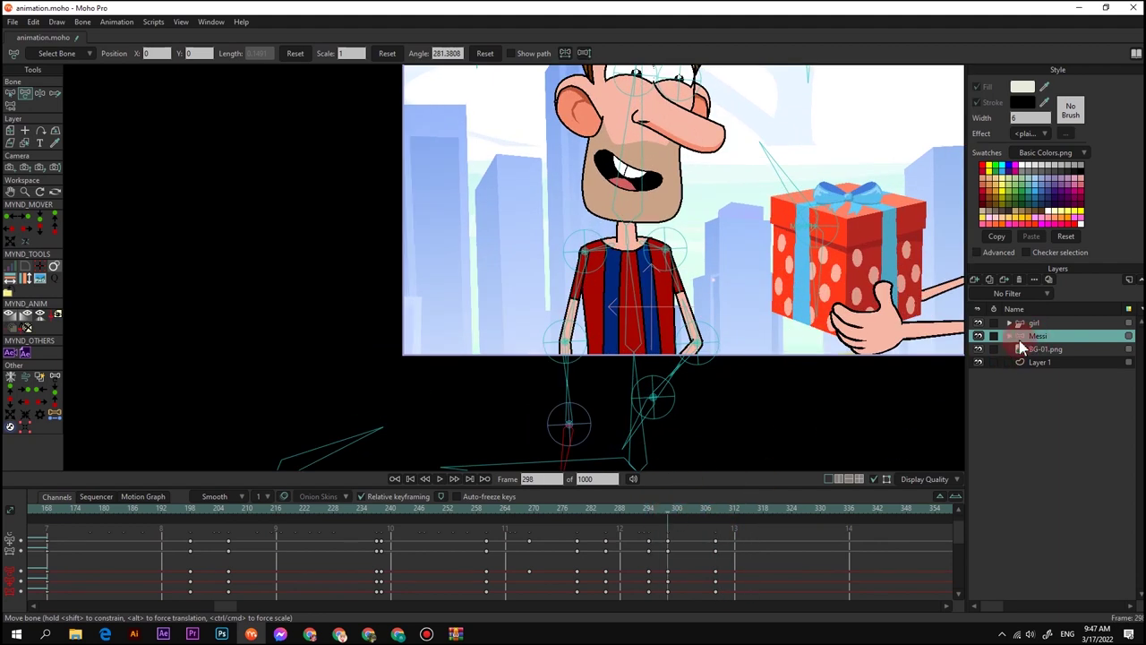
drag(1052, 324, 1052, 321)
Keyframe Messi's pose with his hand on the gift and place those keyframes at frame 313
drag(667, 511, 755, 519)
scroll(750, 356, down, 1)
scroll(754, 356, up, 1)
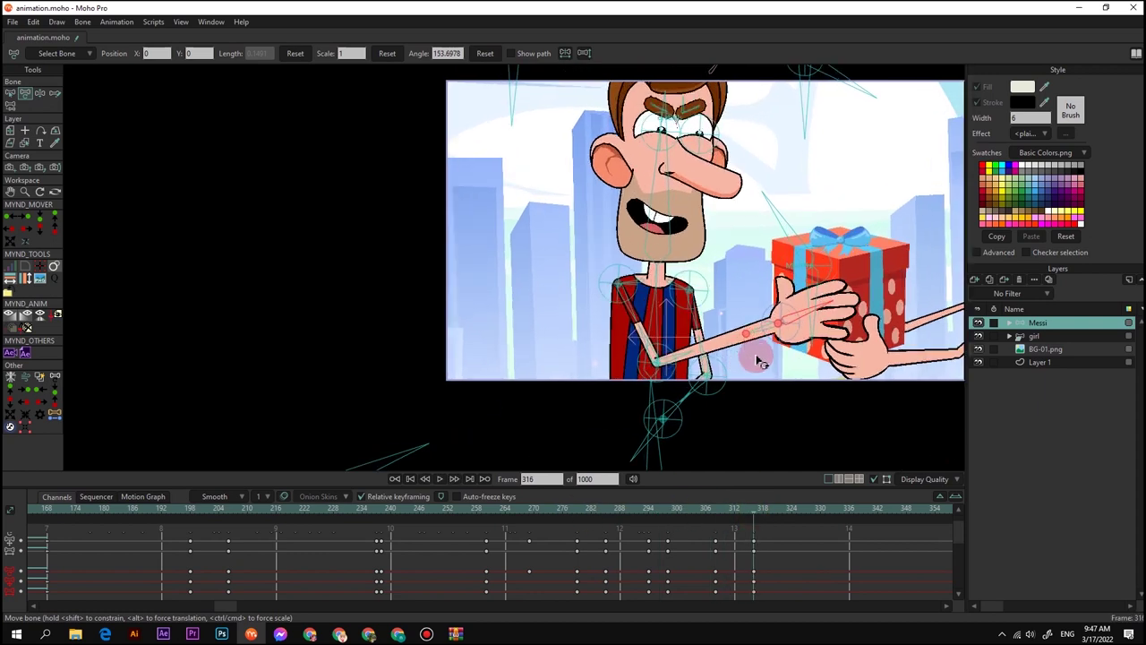
drag(777, 322, 755, 324)
key(ctrl+f)
mouse_move(755, 527)
mouse_down()
mouse_move(655, 520)
mouse_move(748, 535)
mouse_move(760, 512)
mouse_up()
Pull Messi's arm down at frame 321 so his hand swings away from the gift below the picture frame
click(777, 513)
scroll(750, 340, down, 1)
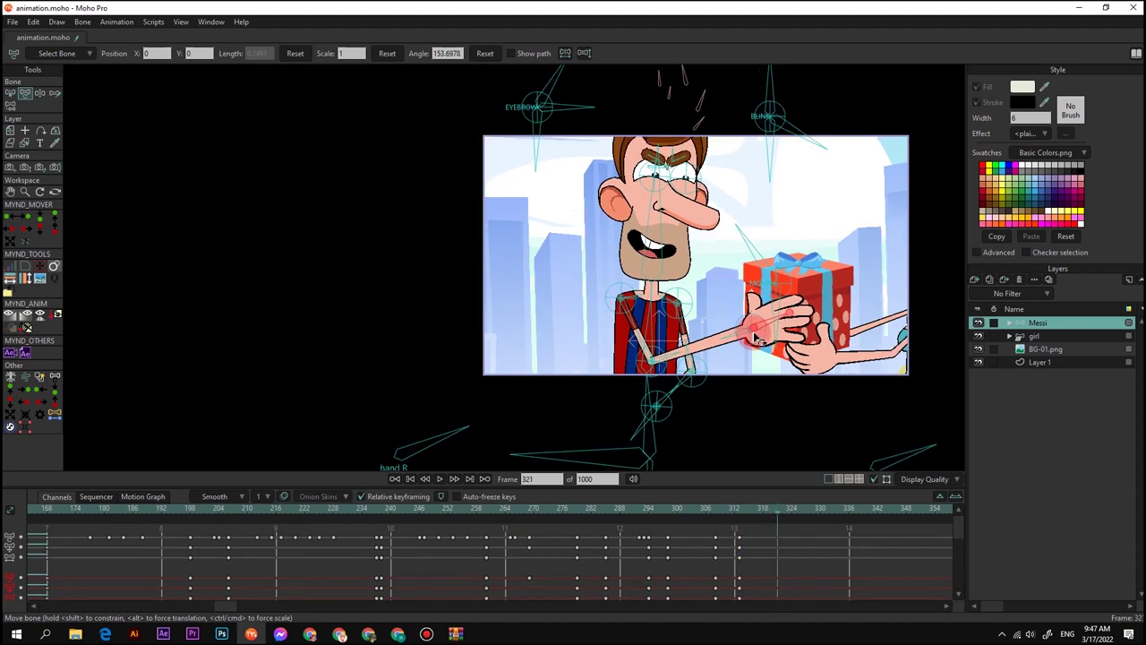
scroll(697, 325, up, 2)
drag(753, 344, 661, 419)
drag(695, 381, 709, 412)
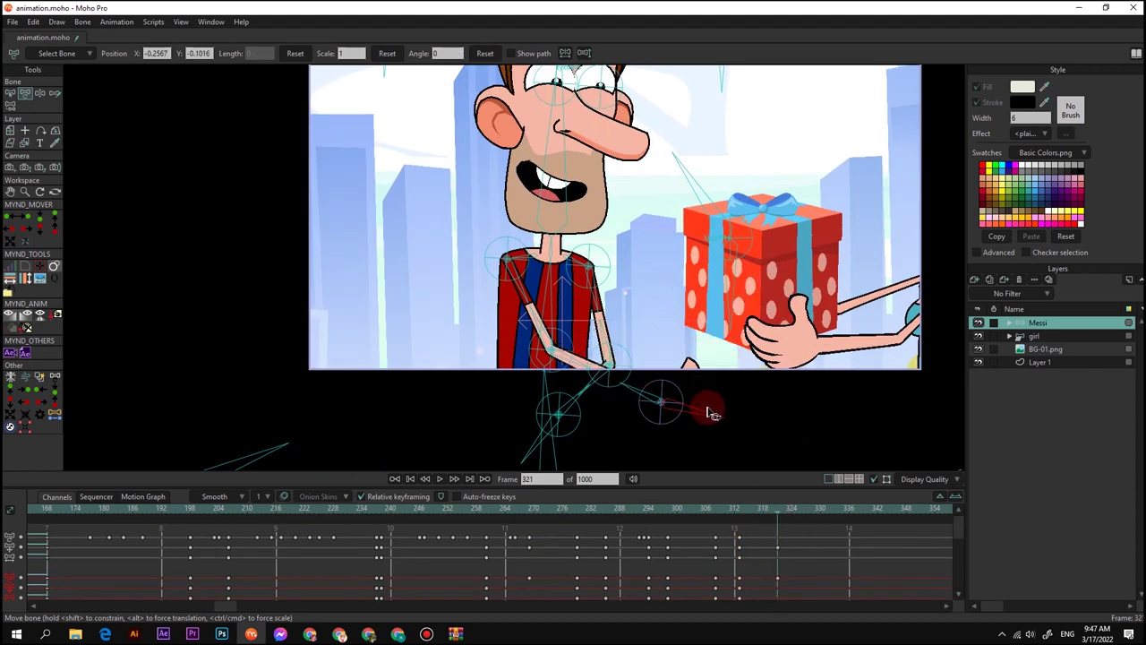
Lean Messi's torso toward the girl at frame 321 and adjust the tilt and position of his head
scroll(596, 242, down, 2)
drag(570, 202, 580, 206)
drag(570, 276, 583, 277)
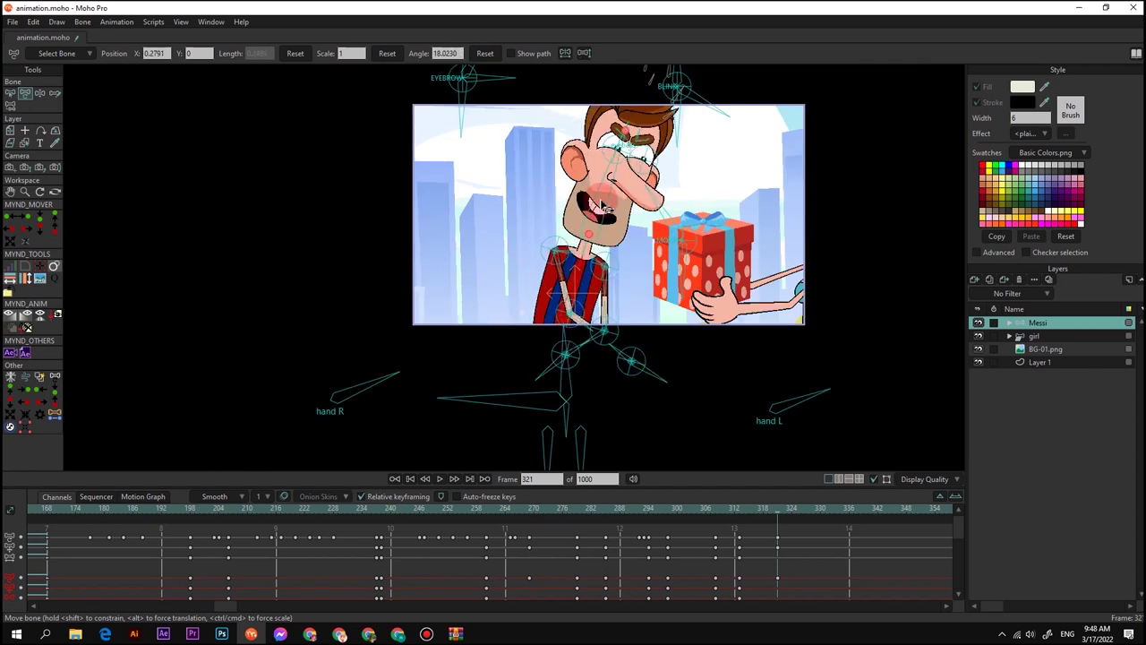
drag(598, 202, 591, 194)
drag(614, 136, 618, 161)
Give Messi wide eyes looking down and a closed smile at frame 321, with the mouth control at about 88°
click(725, 98)
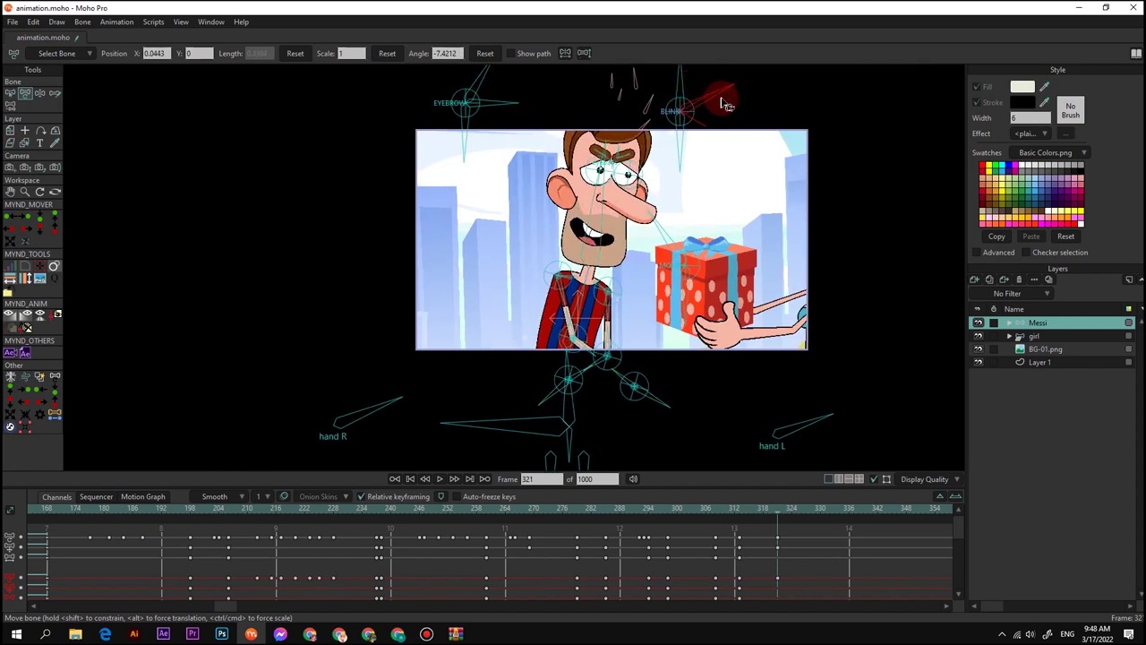
drag(721, 98, 720, 114)
scroll(618, 161, up, 3)
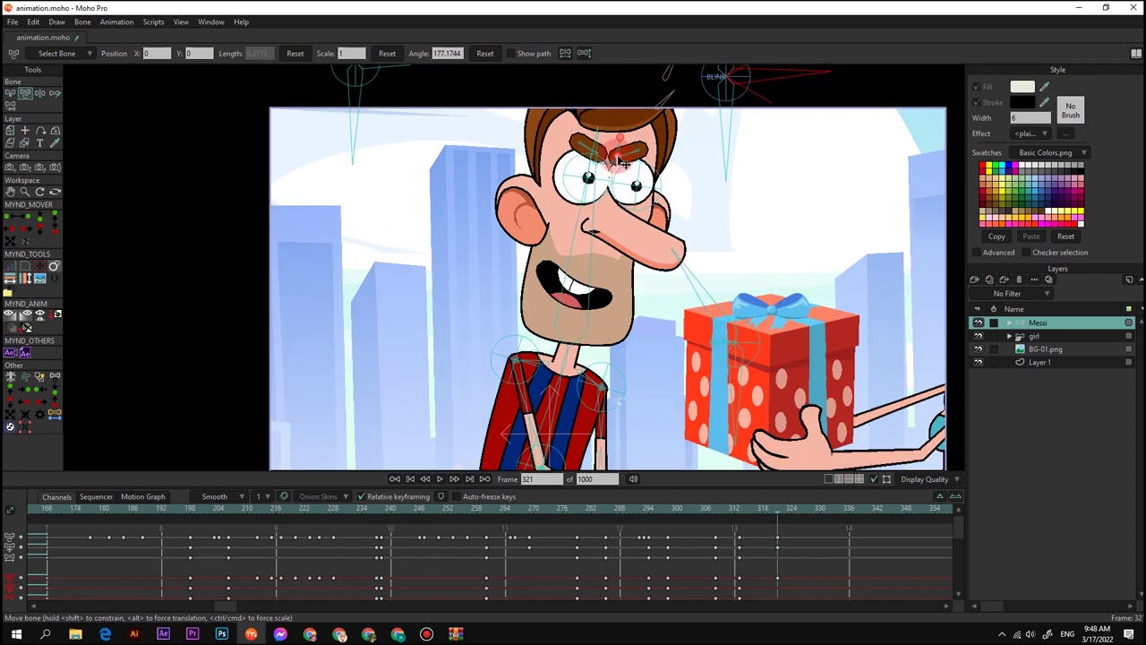
scroll(618, 157, up, 5)
drag(611, 162, 732, 290)
scroll(611, 184, down, 5)
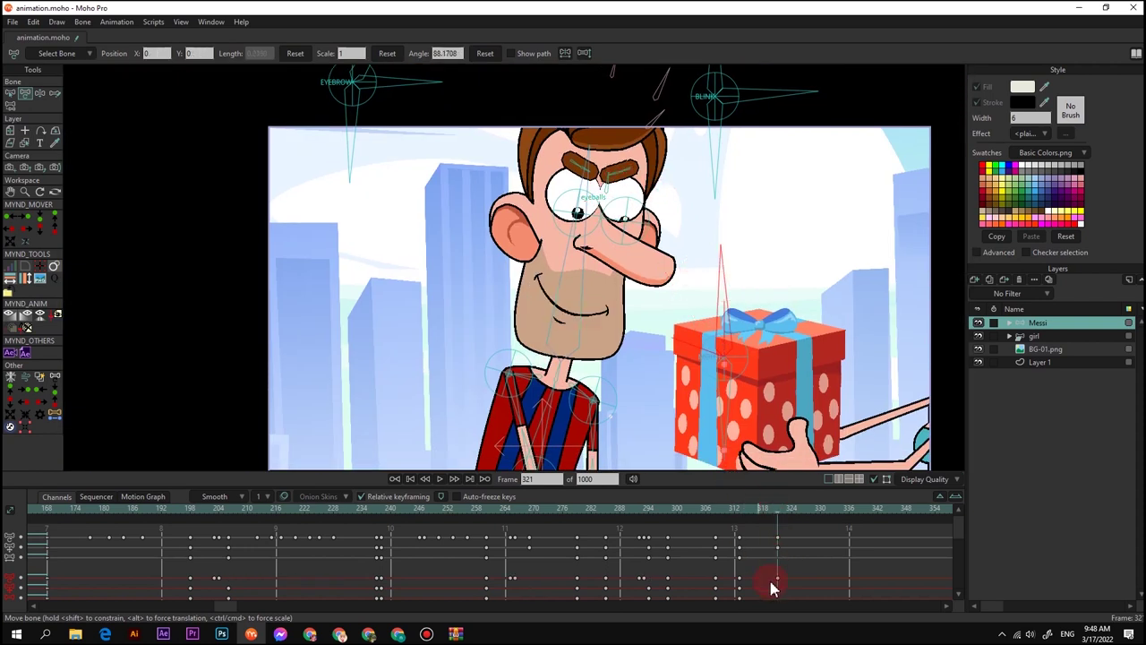
Move the smile keyframe of the mouth control from frame 321 to frame 318 and play the animation back
right_click(736, 585)
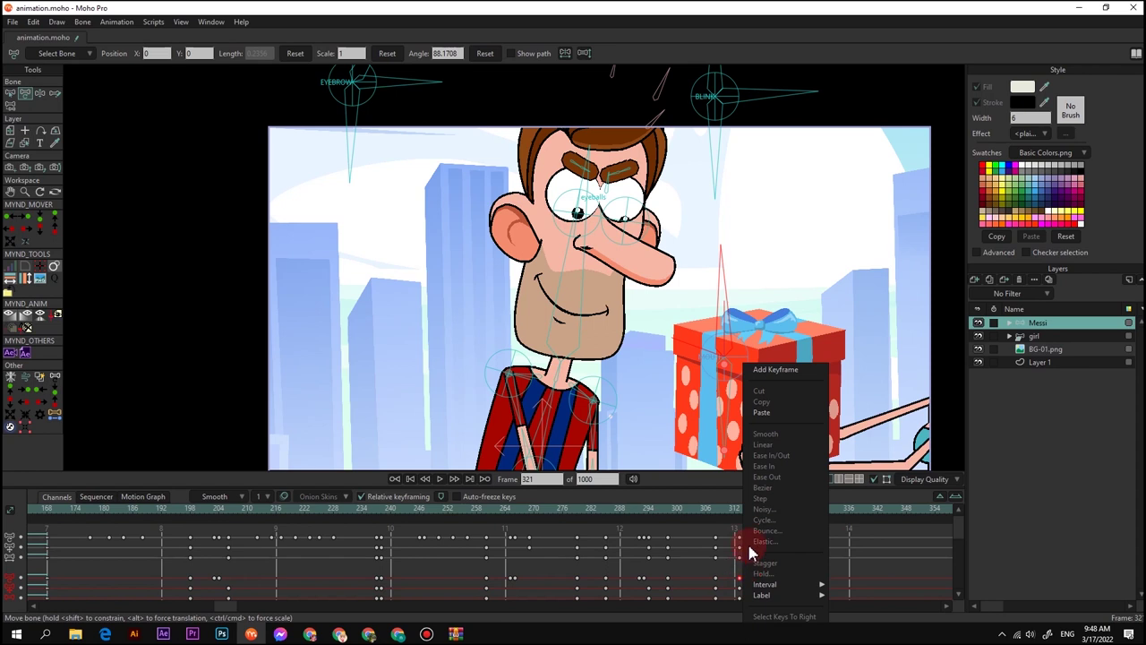
click(830, 557)
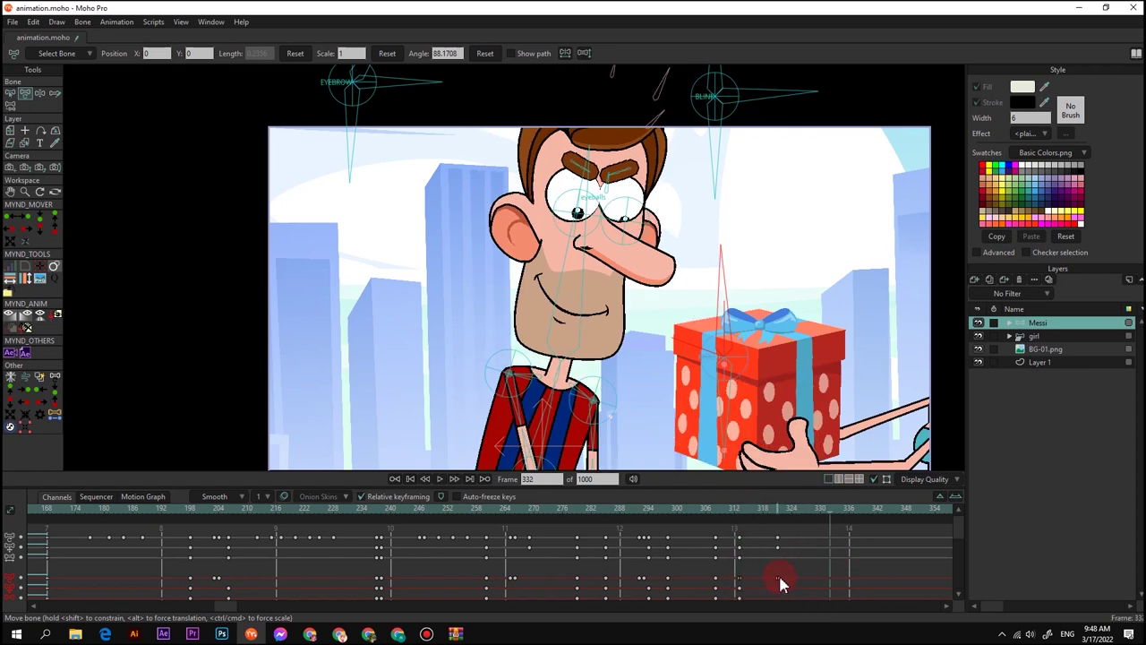
click(742, 515)
scroll(744, 413, down, 4)
drag(744, 511, 548, 509)
drag(571, 442, 562, 403)
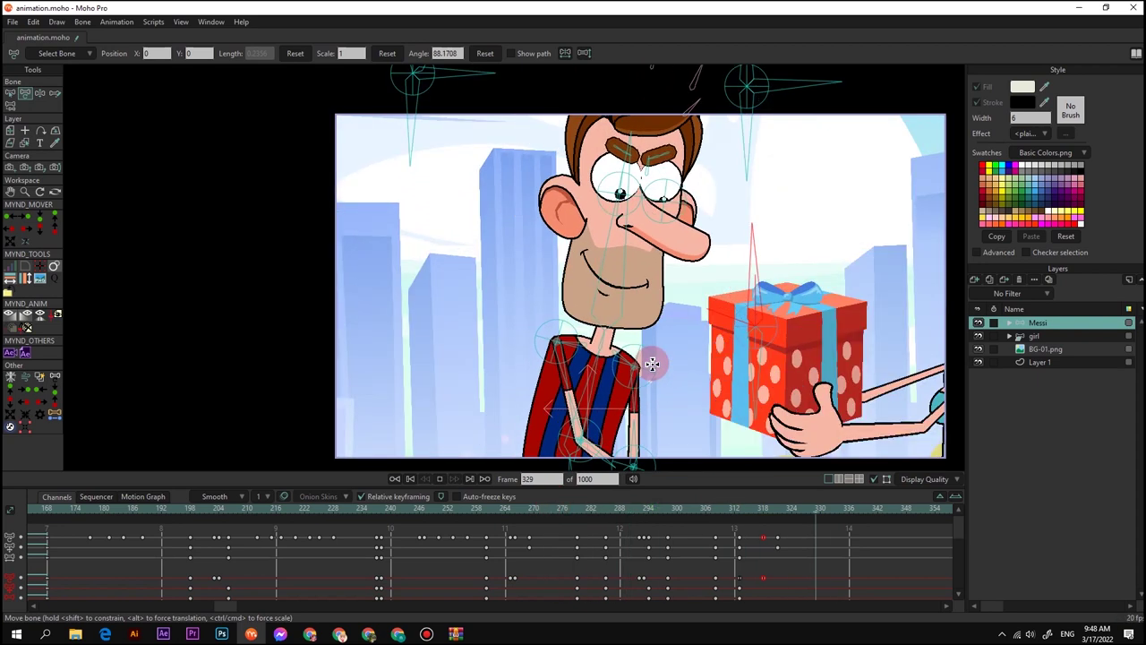
Keyframe the gif.png gift layer in place at frame 313 and lower it below the picture frame at frame 318
drag(725, 517, 742, 535)
drag(797, 335, 705, 265)
alt+right_click(706, 266)
click(1050, 377)
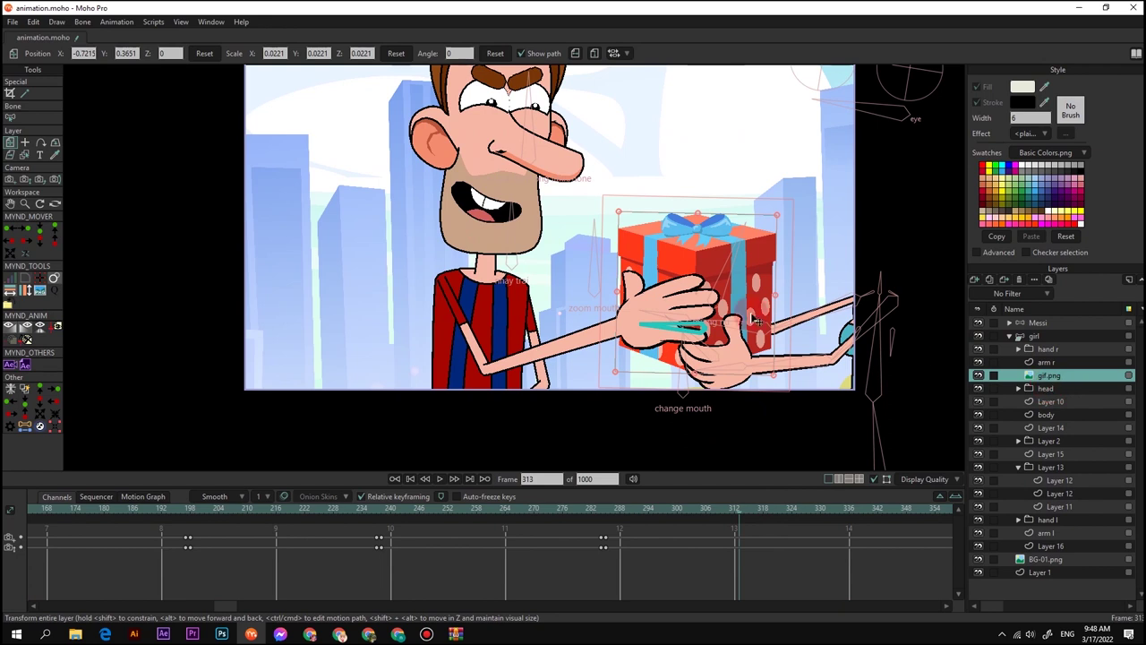
click(724, 267)
click(1037, 324)
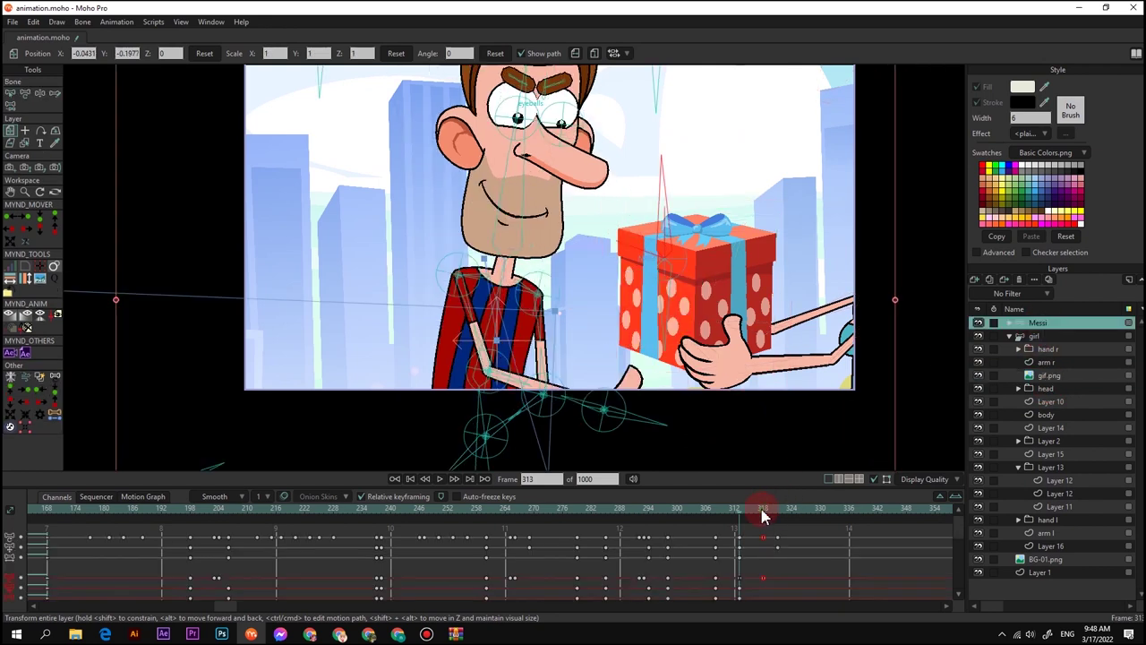
click(1050, 375)
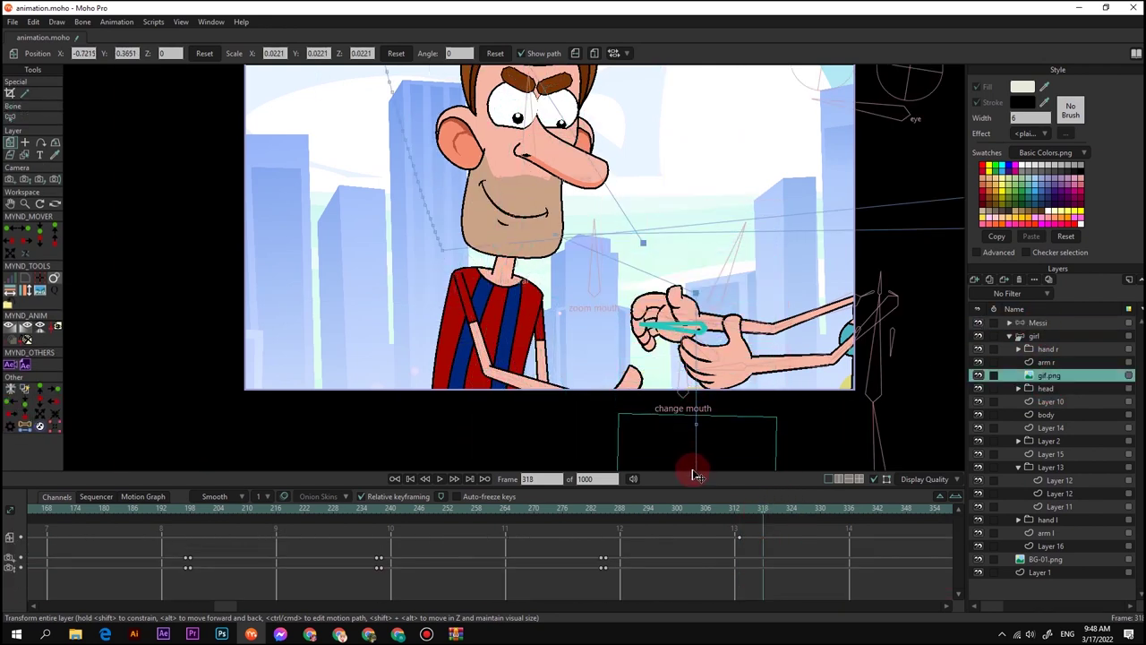
Change the interpolation of the gift layer's movement keyframes and play the gift being pulled down
drag(773, 538, 734, 519)
right_click(740, 518)
click(769, 497)
click(730, 511)
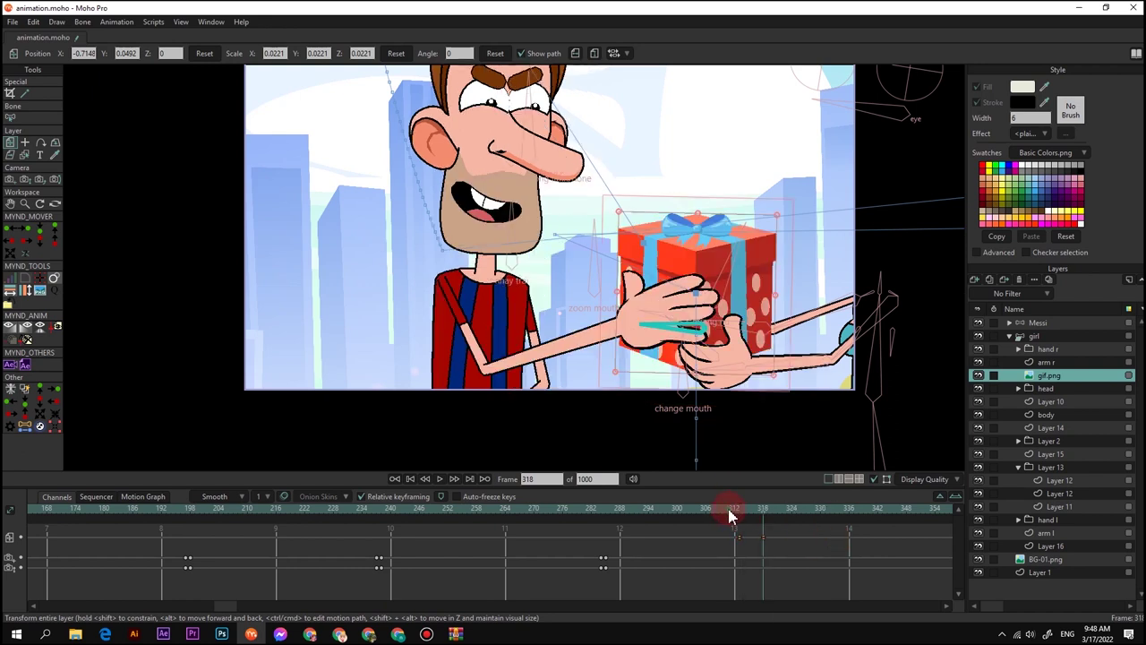
key(space)
key(space)
Collapse the girl layer group, select Layer 1 and play the scene from around frame 282 to review it
click(634, 509)
click(1031, 324)
scroll(842, 339, down, 4)
scroll(785, 272, up, 3)
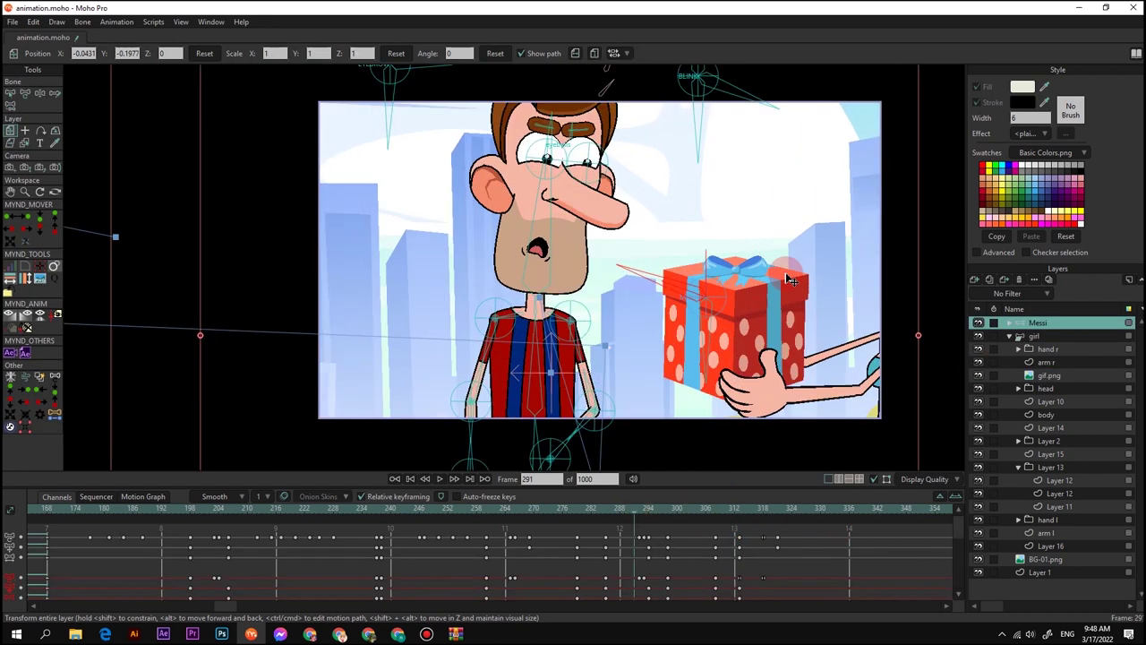
click(1011, 337)
click(1030, 362)
click(596, 510)
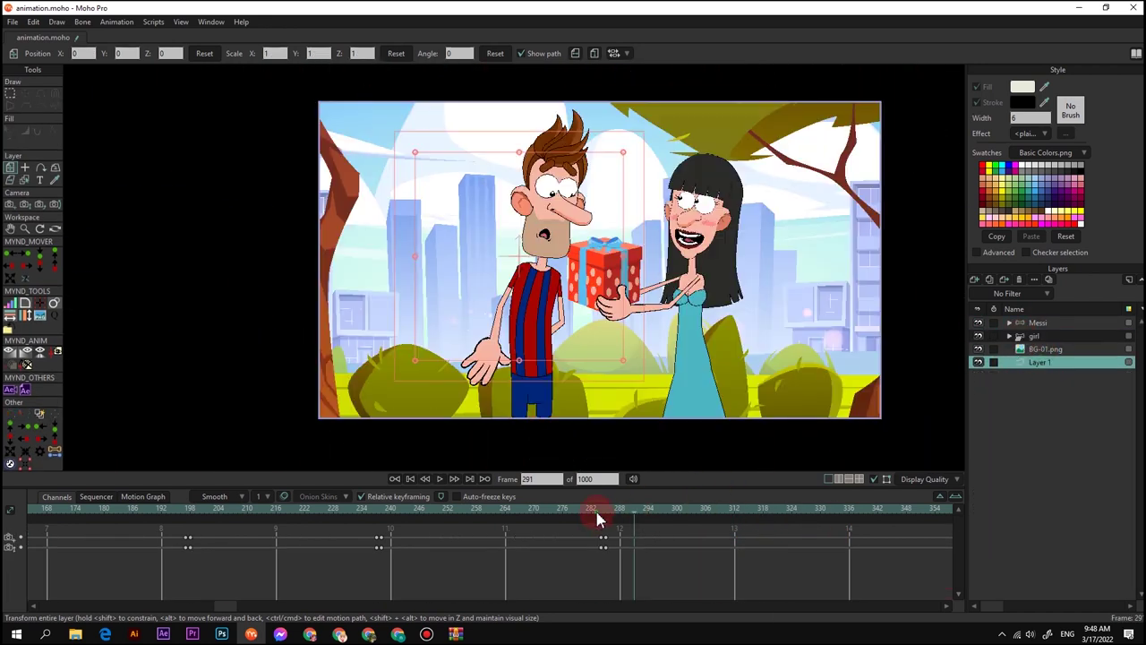
key(space)
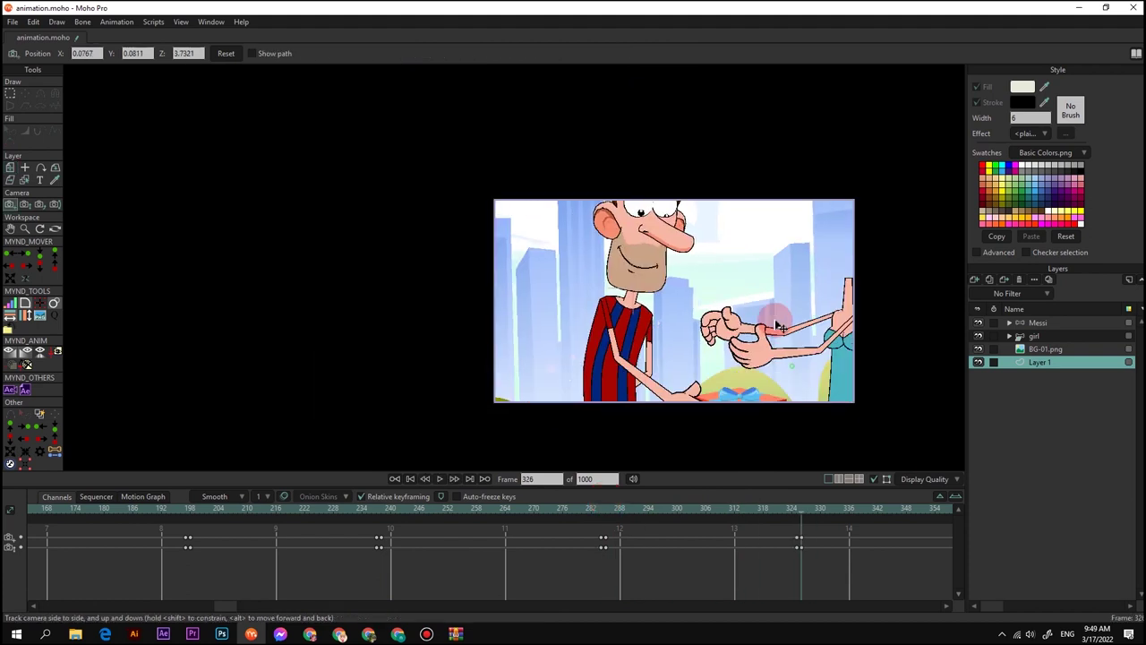
Track the camera down at frame 326 to about X 0.41, Y -0.86 so it frames both characters' legs
drag(780, 325, 831, 367)
key(5)
key(4)
drag(776, 277, 766, 333)
drag(792, 383, 755, 305)
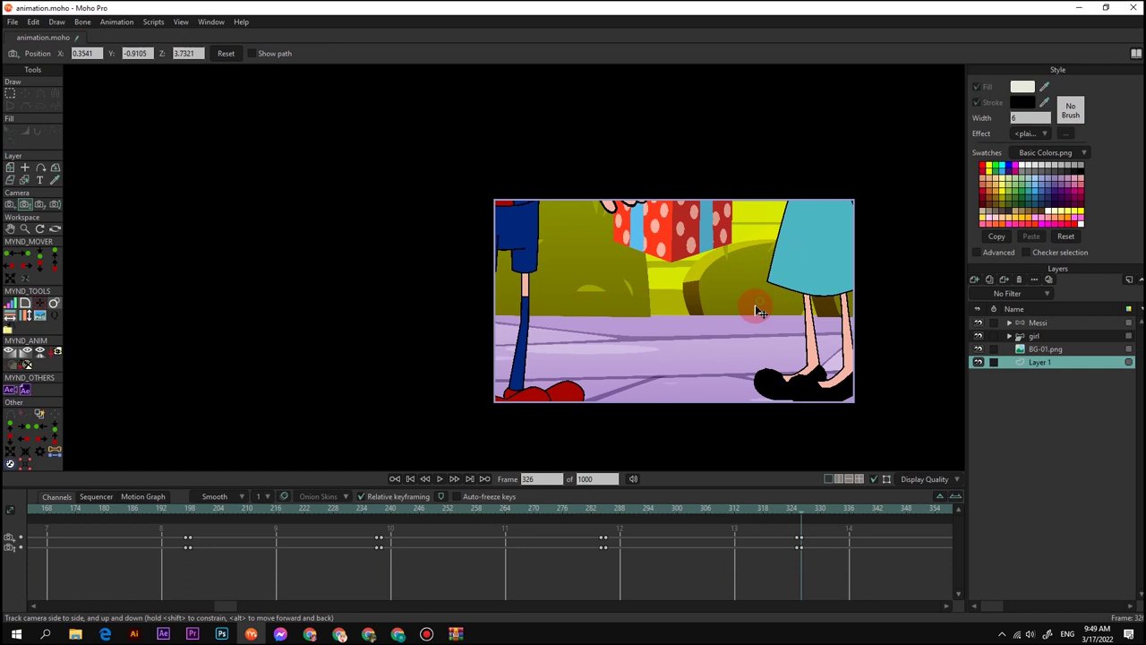
Turn off the visibility of the gif.png gift layer inside the girl group at frame 326 and collapse the group
click(1044, 348)
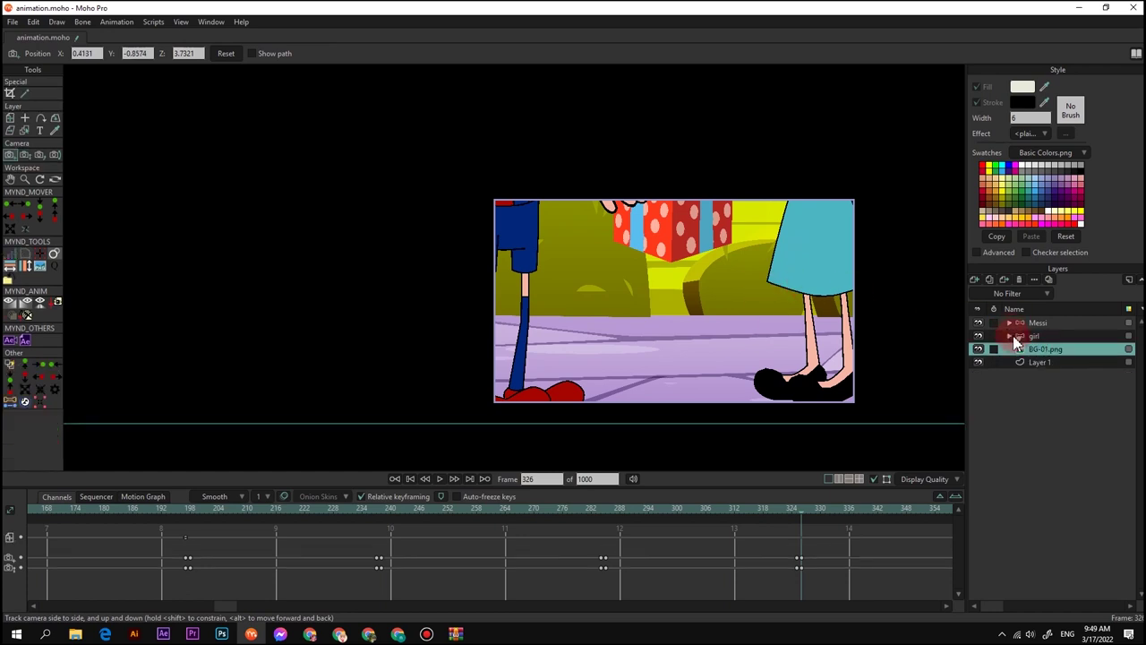
click(1009, 336)
click(1051, 377)
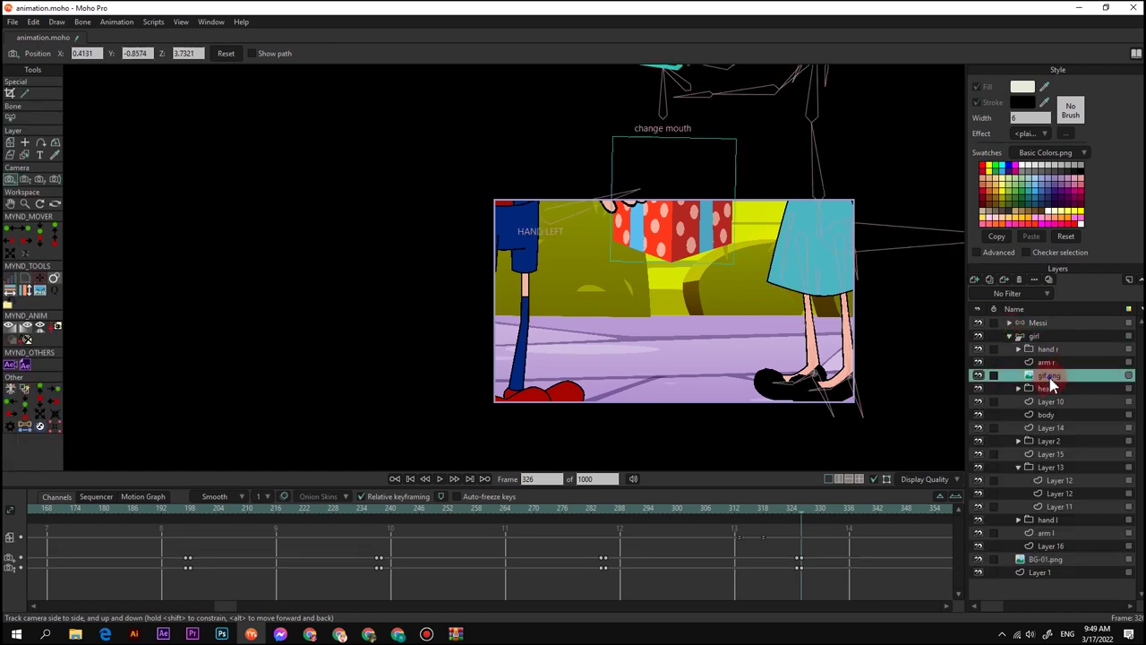
right_click(1050, 375)
click(1049, 382)
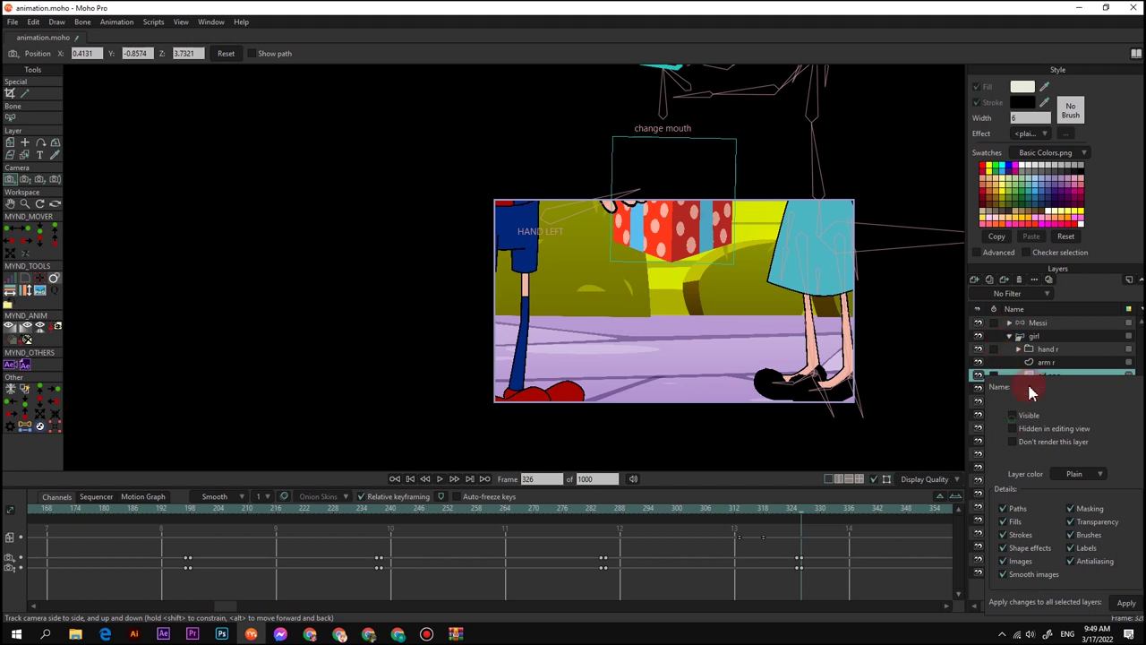
click(1118, 255)
click(1018, 338)
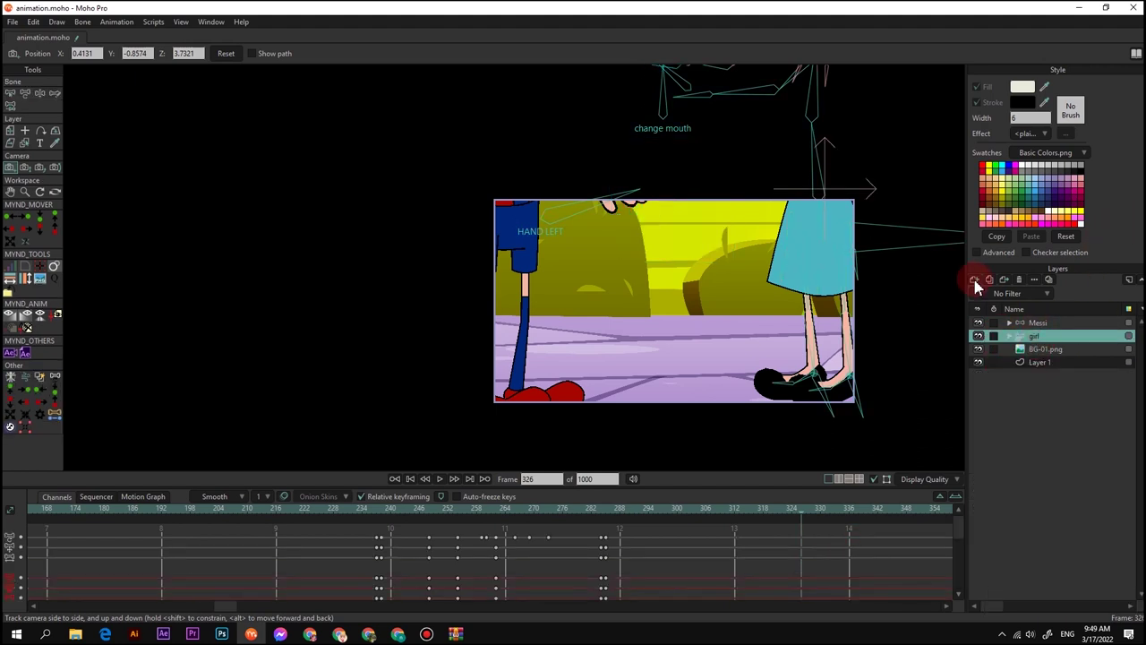
Import gif.png from the project folder above the girl layer and scale it to about 0.025 at X 0.427, Y -0.558
mouse_move(77, 636)
click(64, 591)
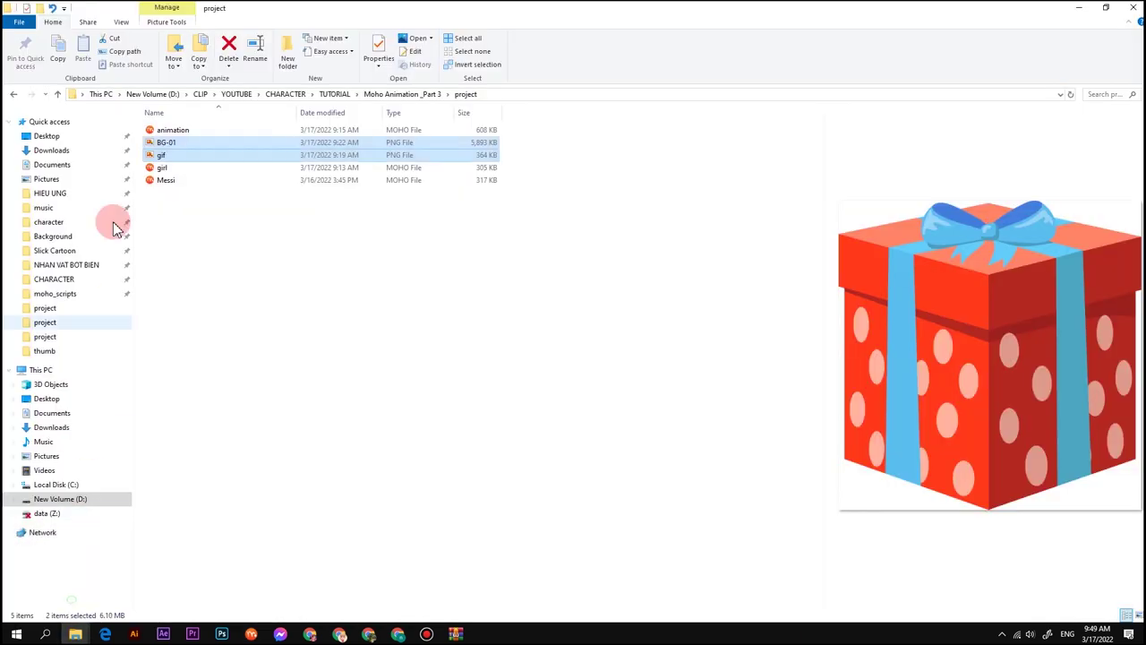
drag(161, 155, 642, 313)
scroll(642, 313, down, 10)
key(m)
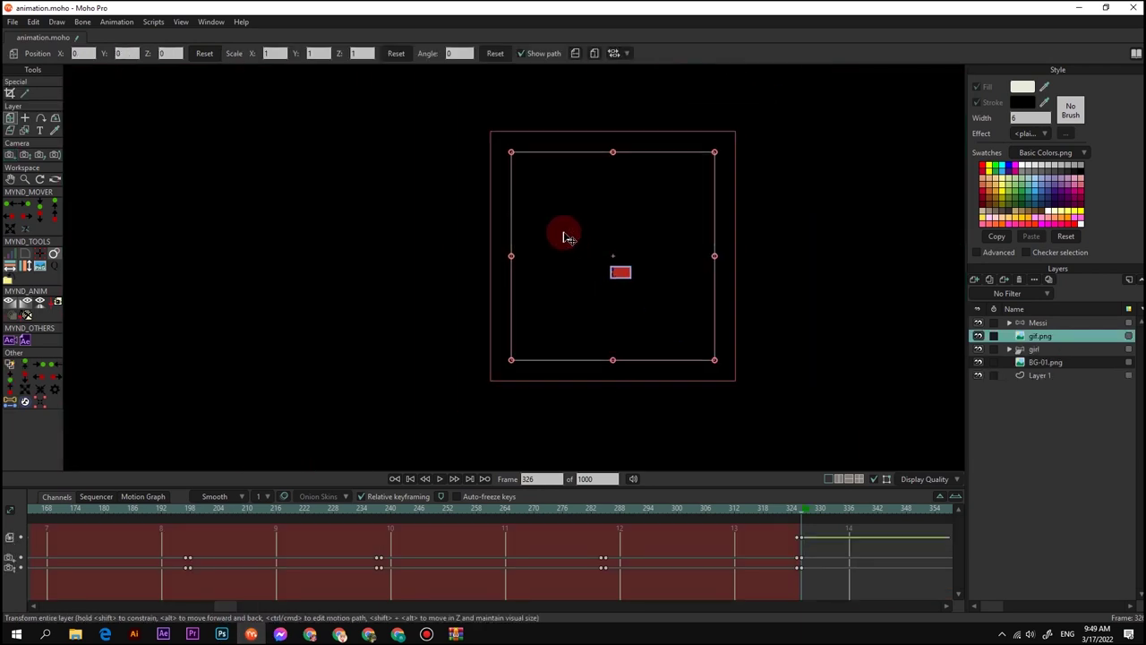
drag(511, 154, 673, 327)
scroll(635, 300, up, 2)
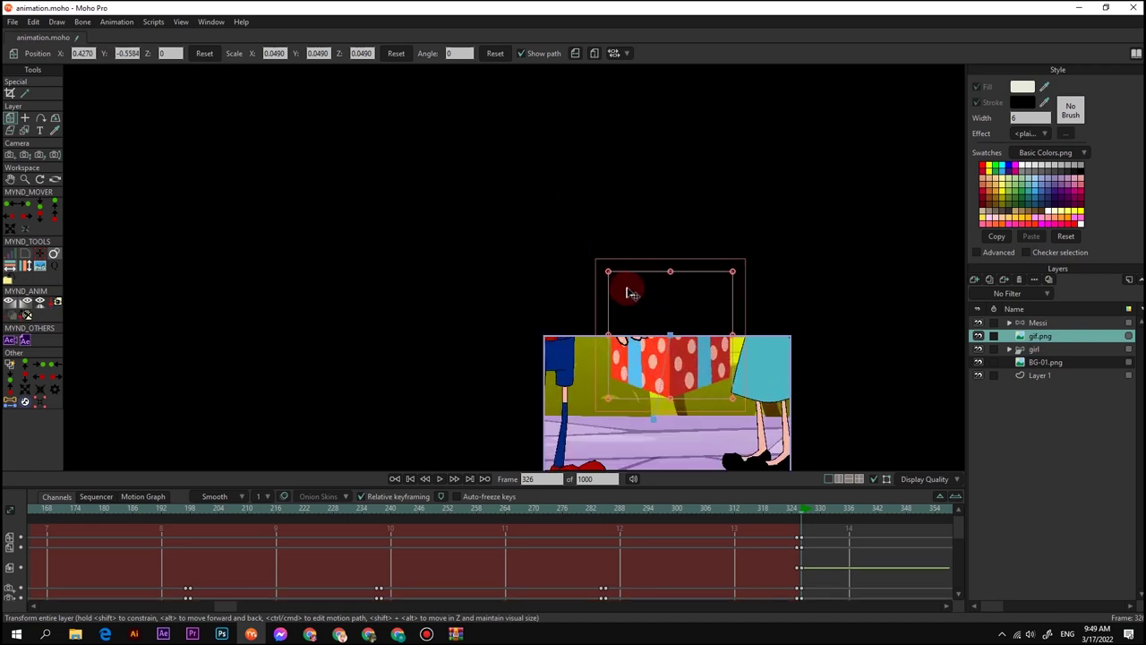
drag(609, 272, 648, 241)
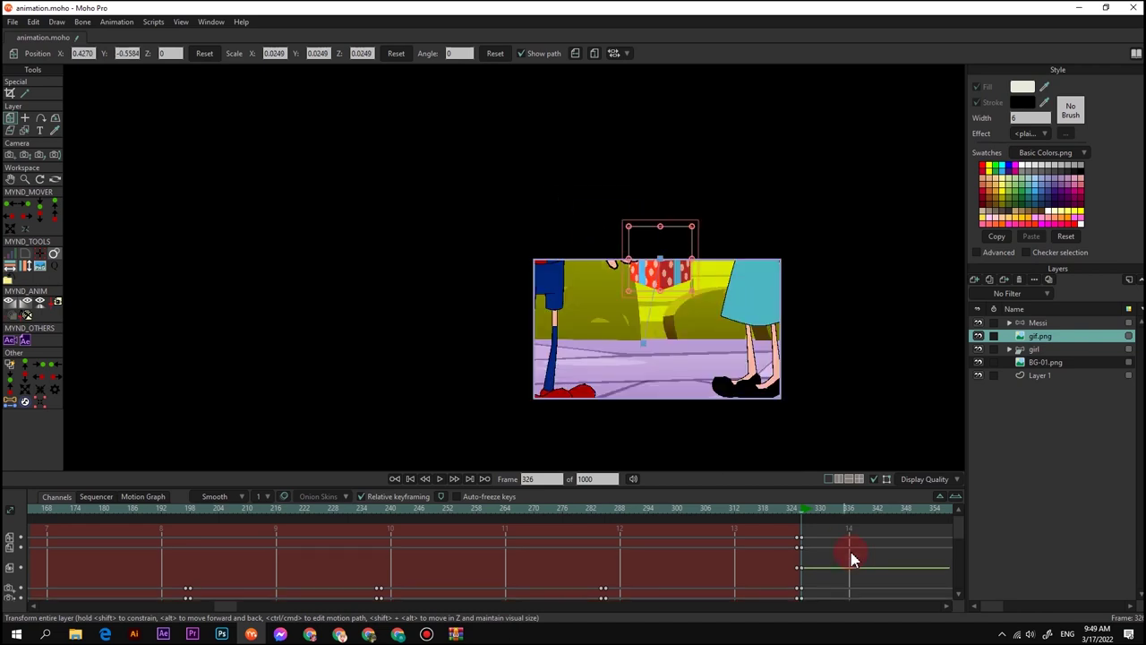
At frame 336, stretch the new gift's vertical scale to about 0.030 and lower it onto the floor at about Y -0.937
drag(851, 556, 597, 545)
scroll(600, 548, up, 1)
click(663, 514)
scroll(657, 330, up, 2)
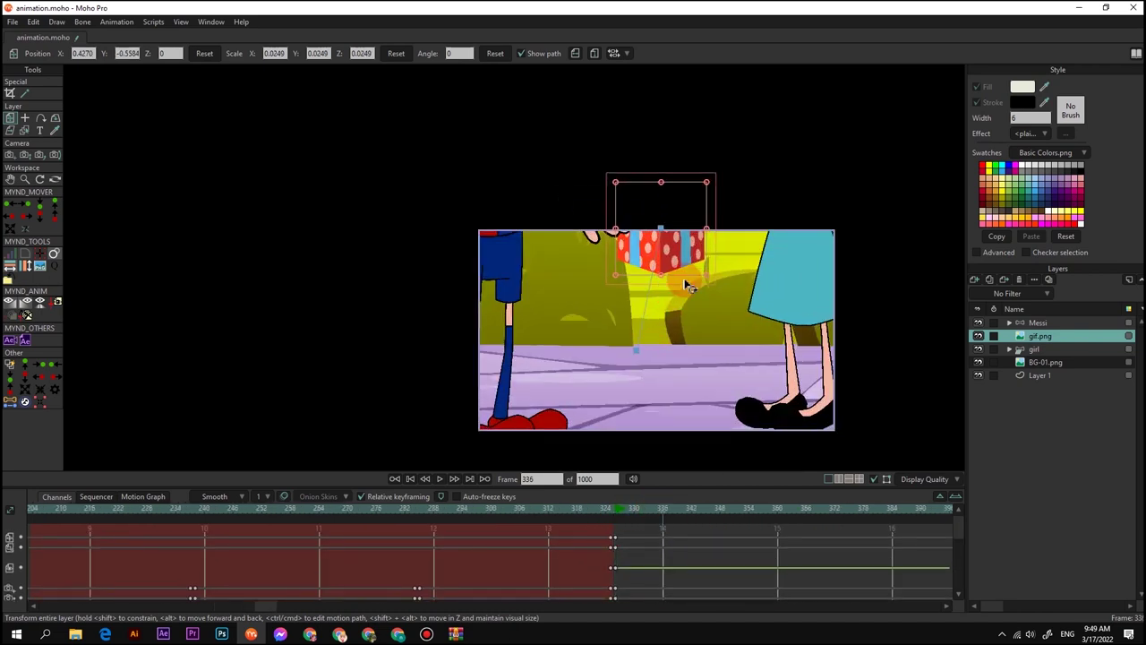
drag(660, 184, 660, 175)
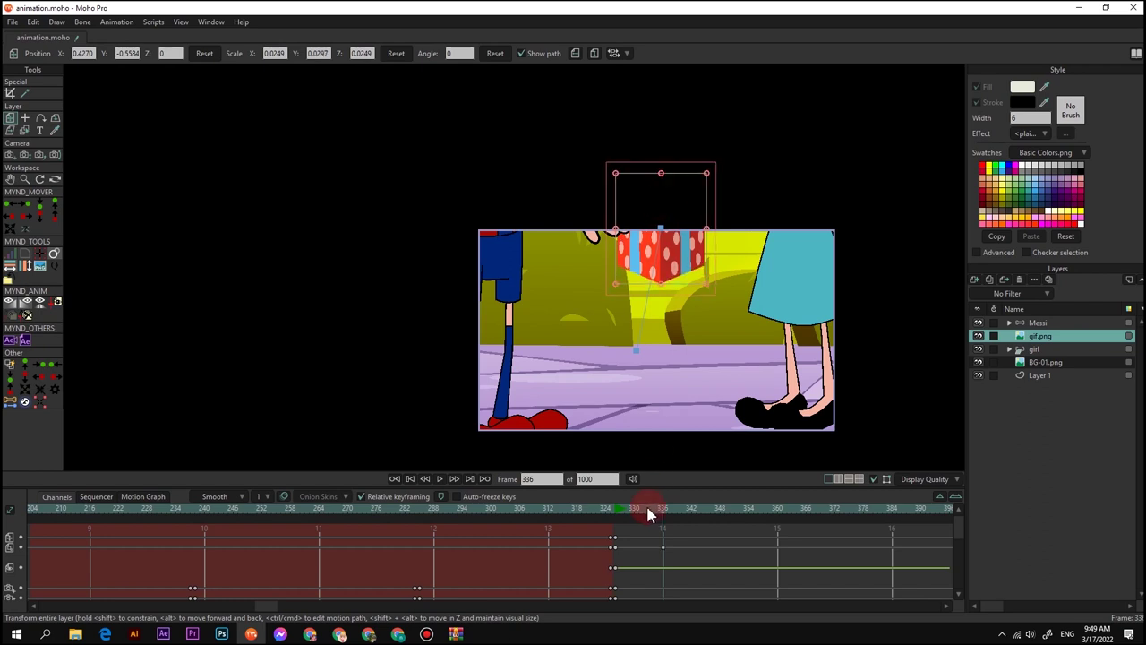
drag(666, 253, 661, 384)
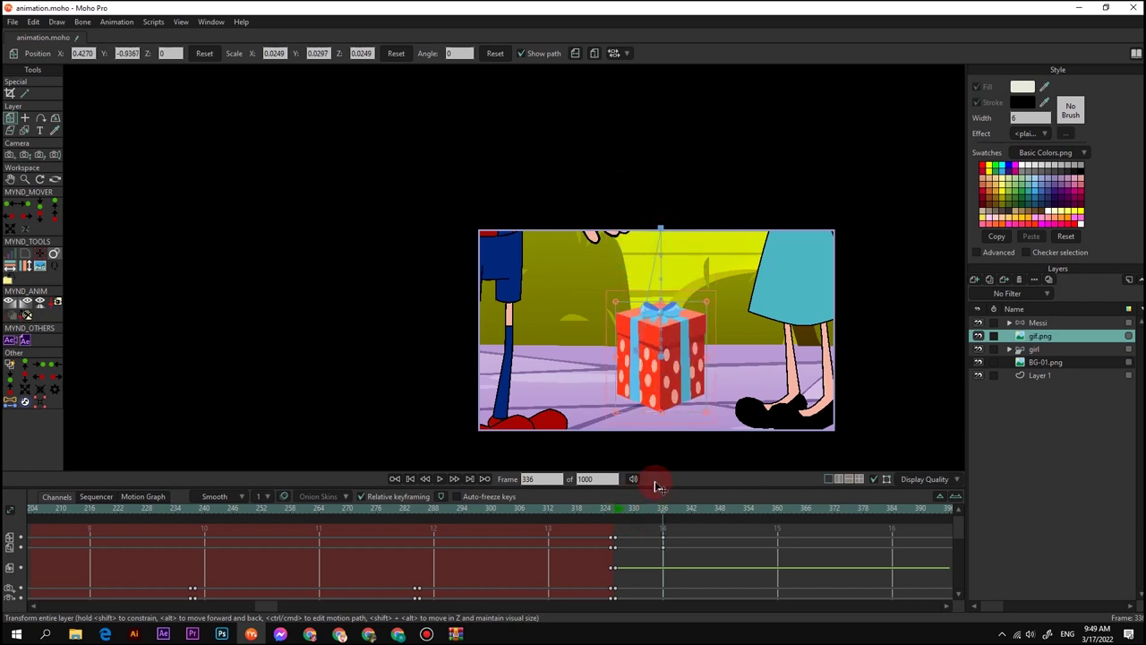
Change the interpolation of the gift's movement and scale keyframes at frame 326 and play its fall from there
drag(614, 543, 613, 542)
right_click(614, 543)
click(625, 449)
key(space)
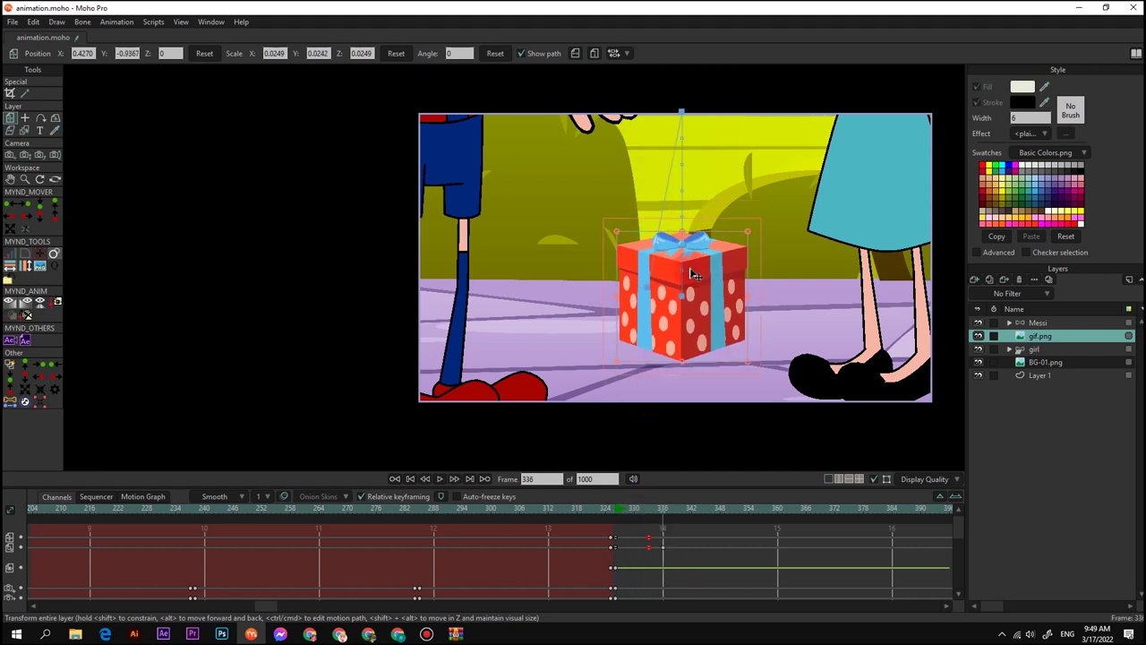
click(622, 514)
key(space)
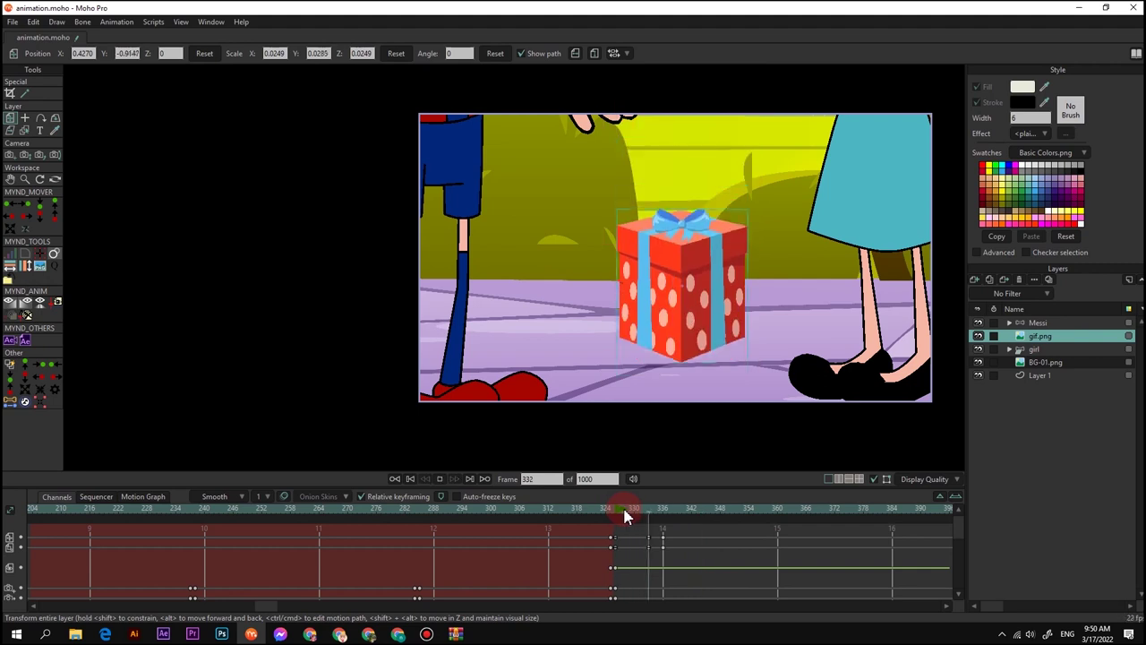
key(space)
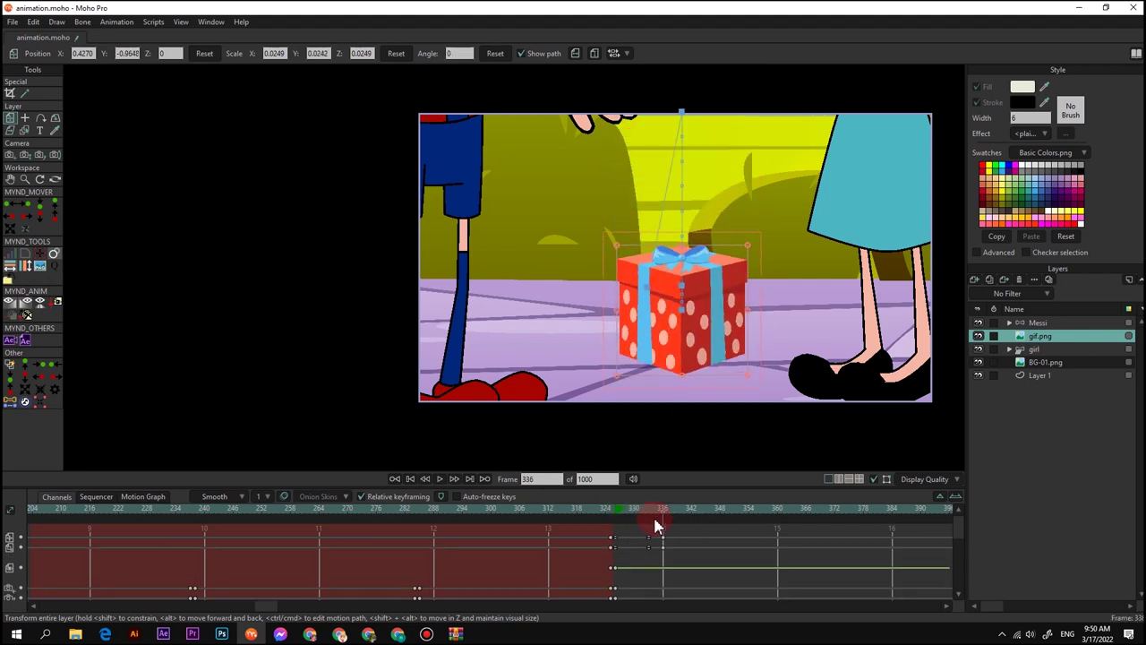
Tilt the gift about 8° at frame 336 with Y lowered to about -0.969, and rotate it to about -12° at frame 339
click(650, 510)
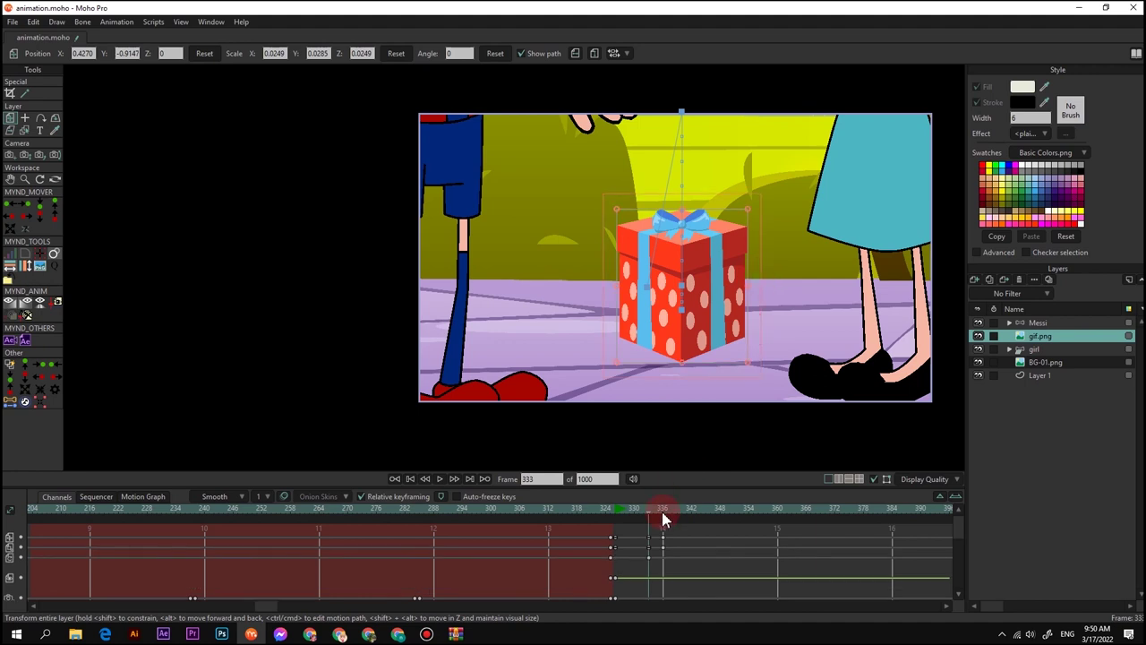
click(662, 509)
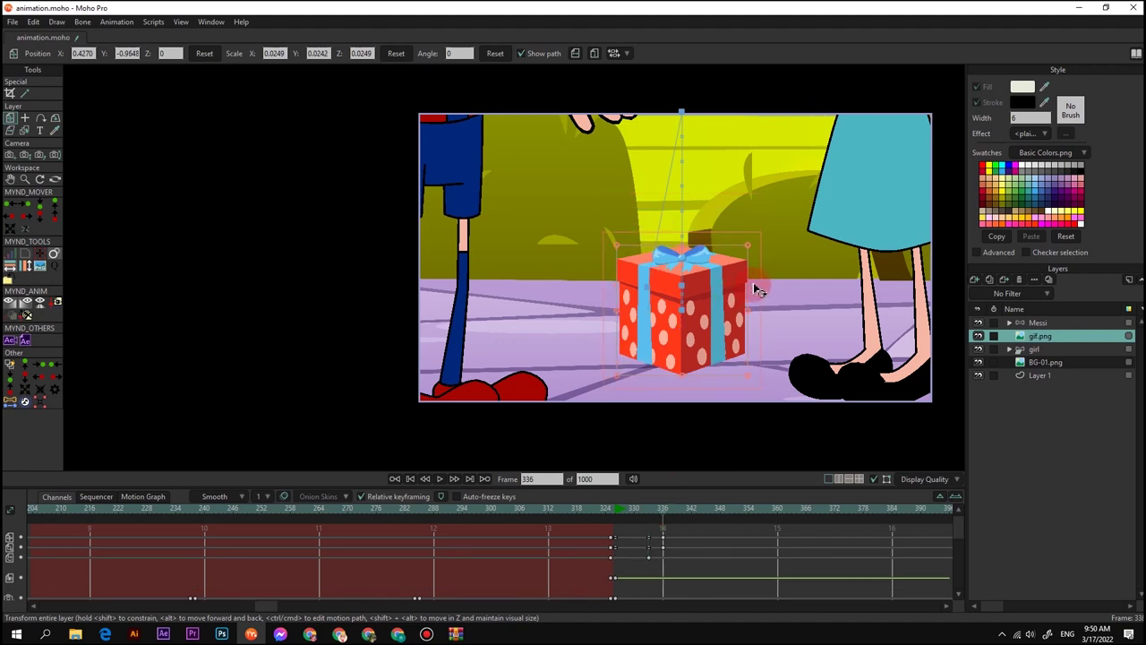
drag(755, 286, 751, 277)
drag(716, 336, 711, 323)
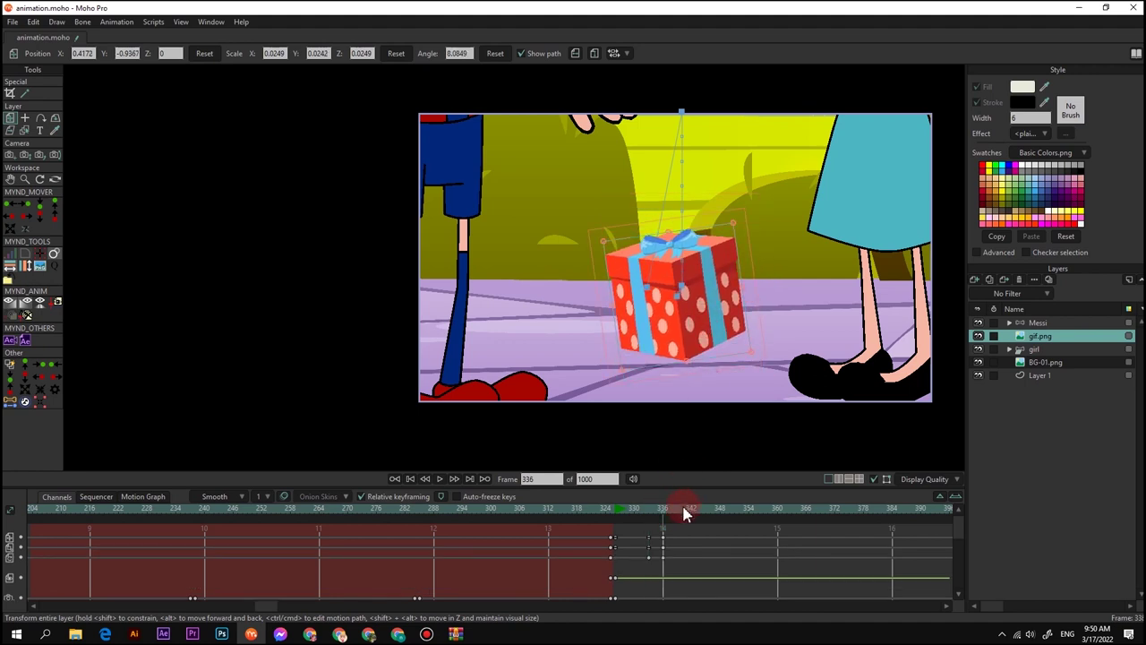
drag(651, 512, 662, 517)
drag(678, 331, 678, 346)
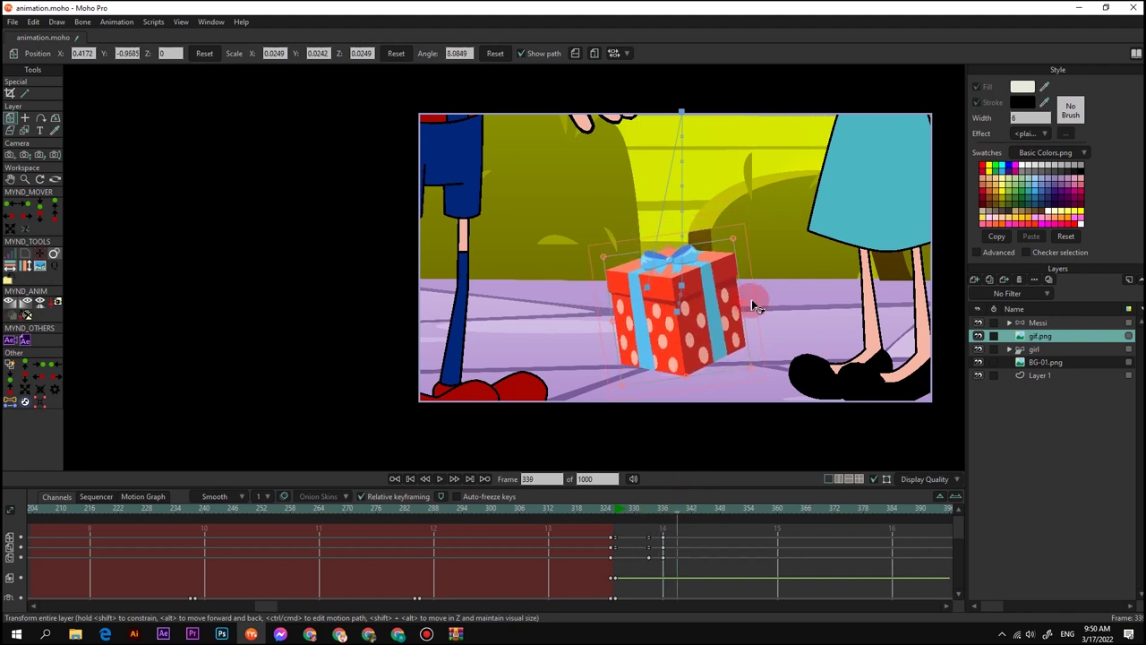
drag(755, 307, 706, 347)
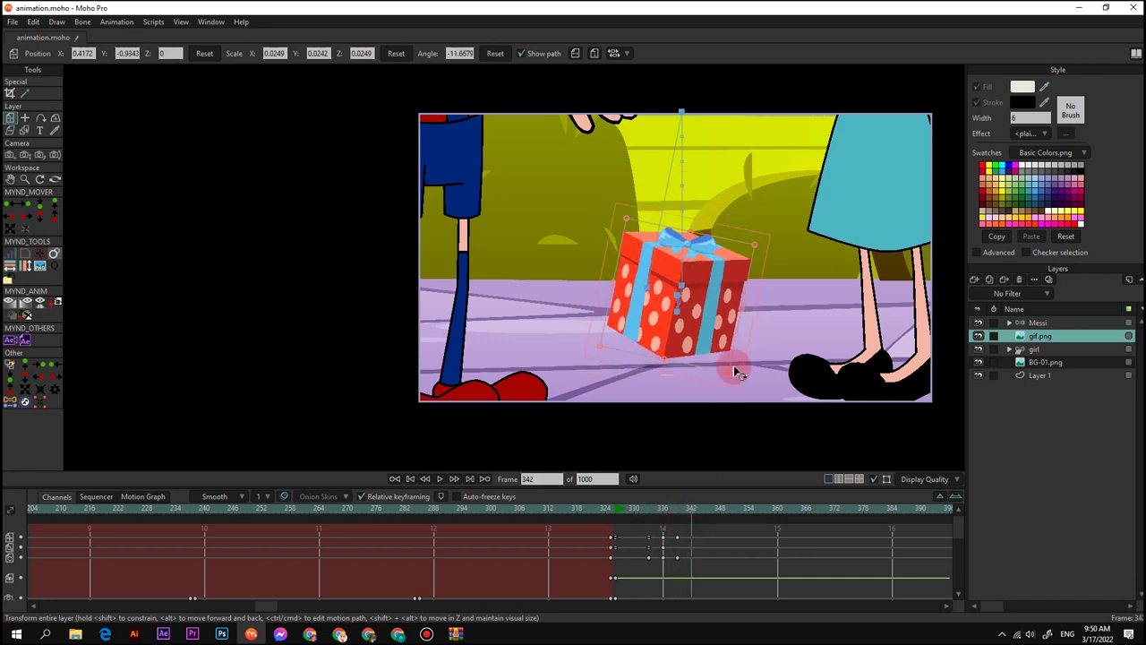
Squash the gift to about 0.022 vertical scale at frame 345 and play the bounce from frame 326
drag(664, 514, 707, 525)
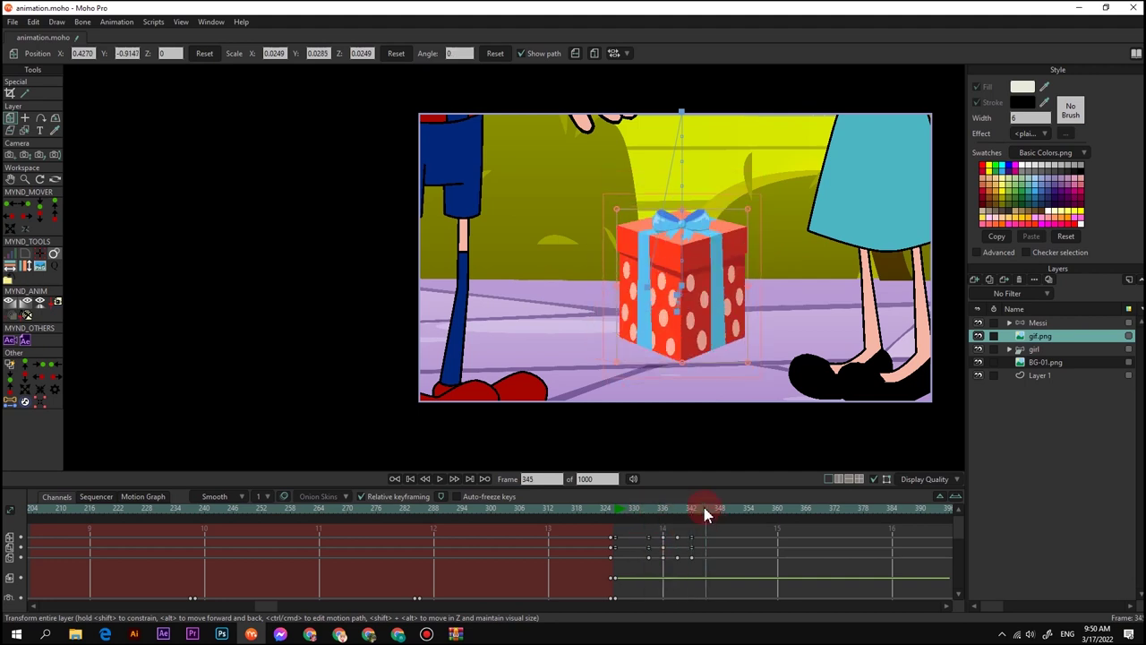
drag(683, 215, 688, 290)
click(618, 514)
key(space)
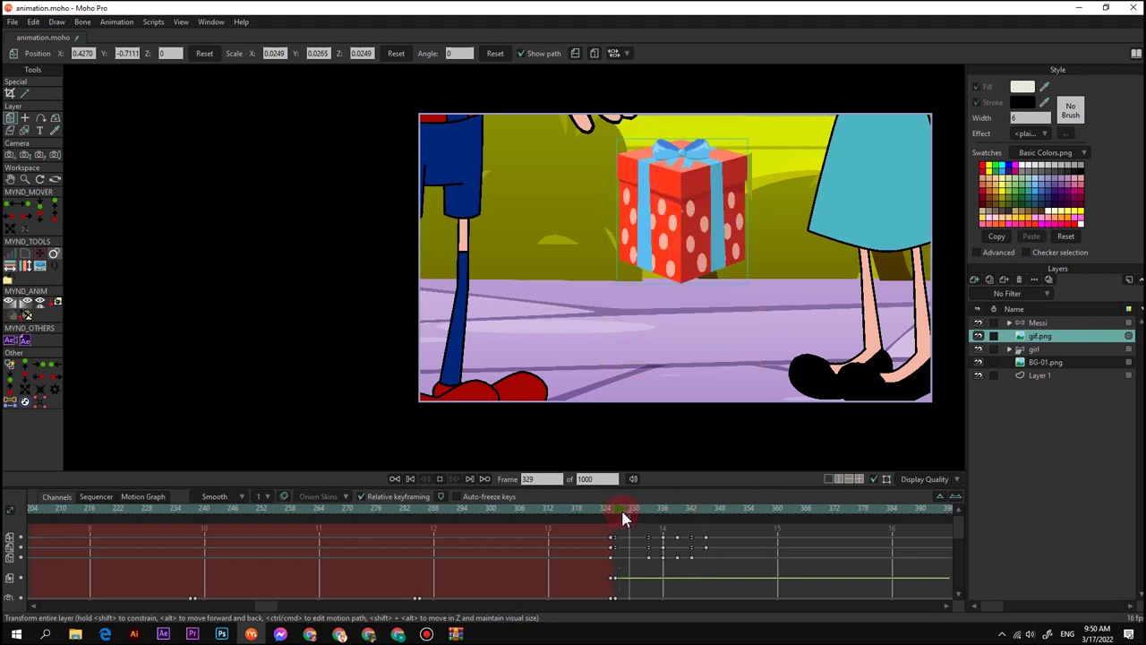
click(613, 513)
key(space)
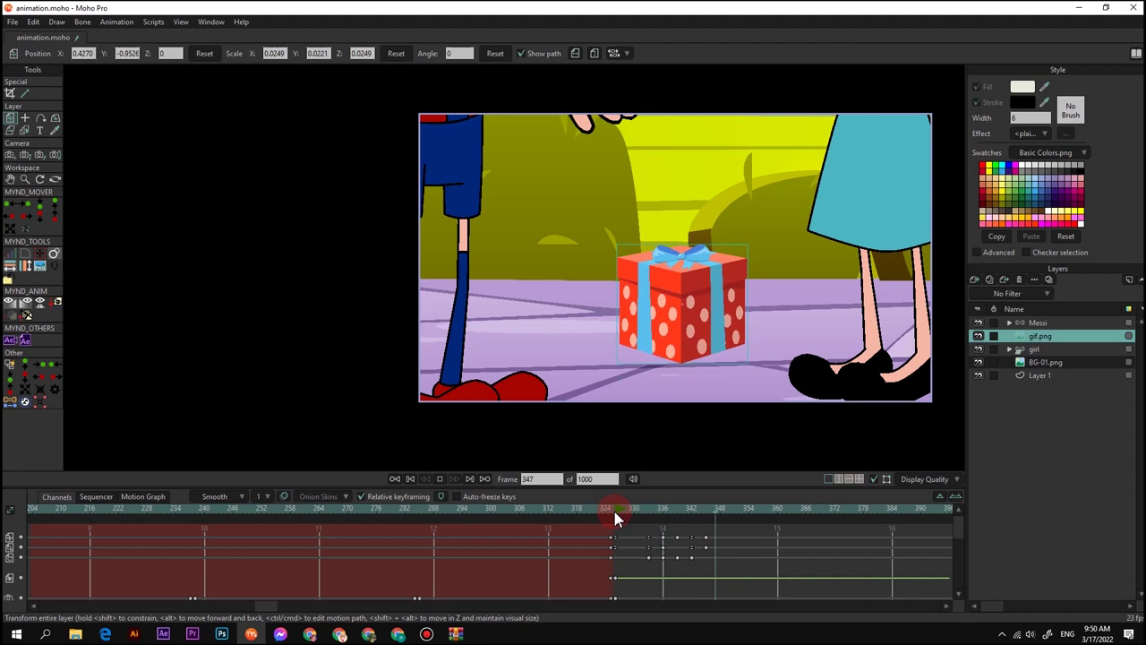
key(space)
Add an image sequence layer at frame 333 from the VA CHAM folder in HIEU UNG, starting with c_00011
drag(612, 511, 648, 516)
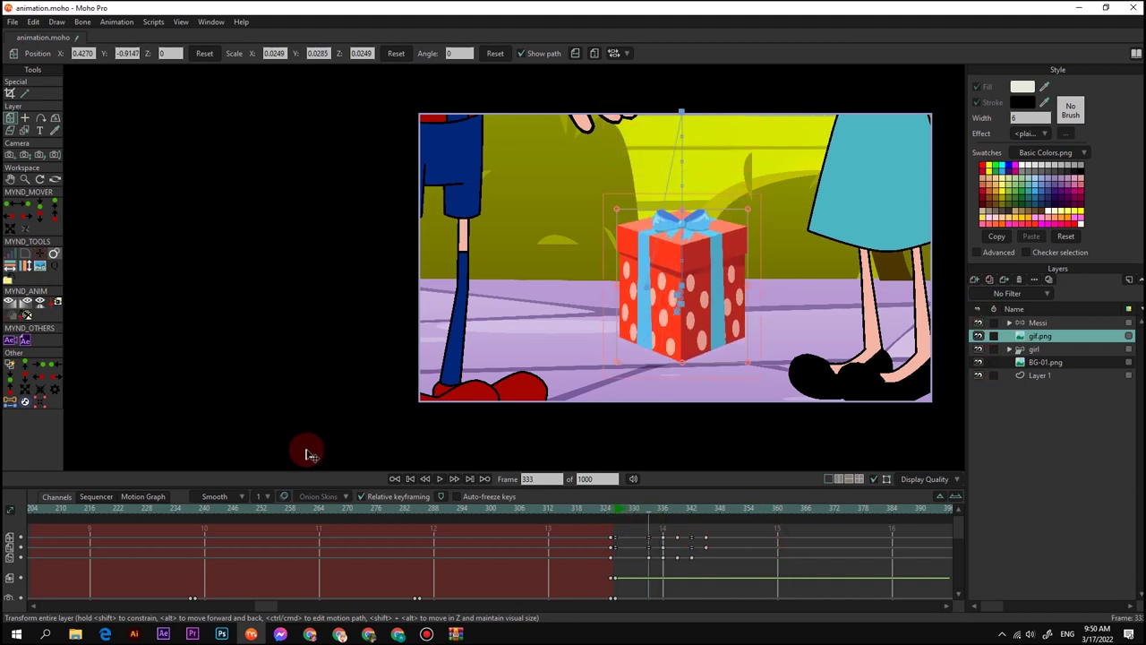
click(975, 281)
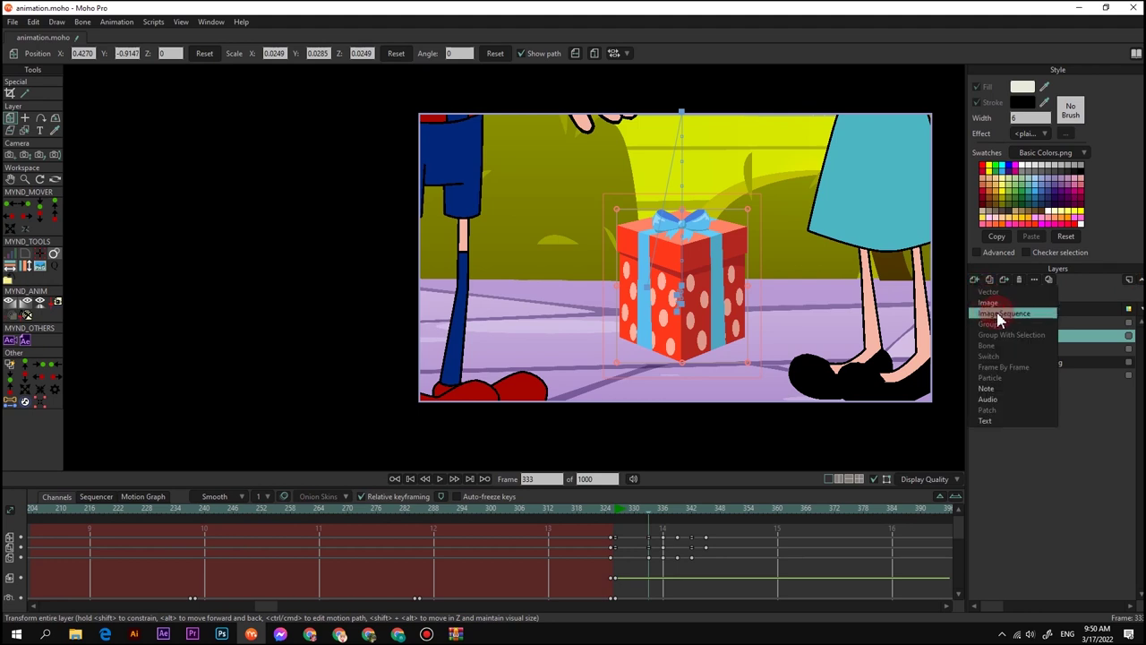
click(1004, 312)
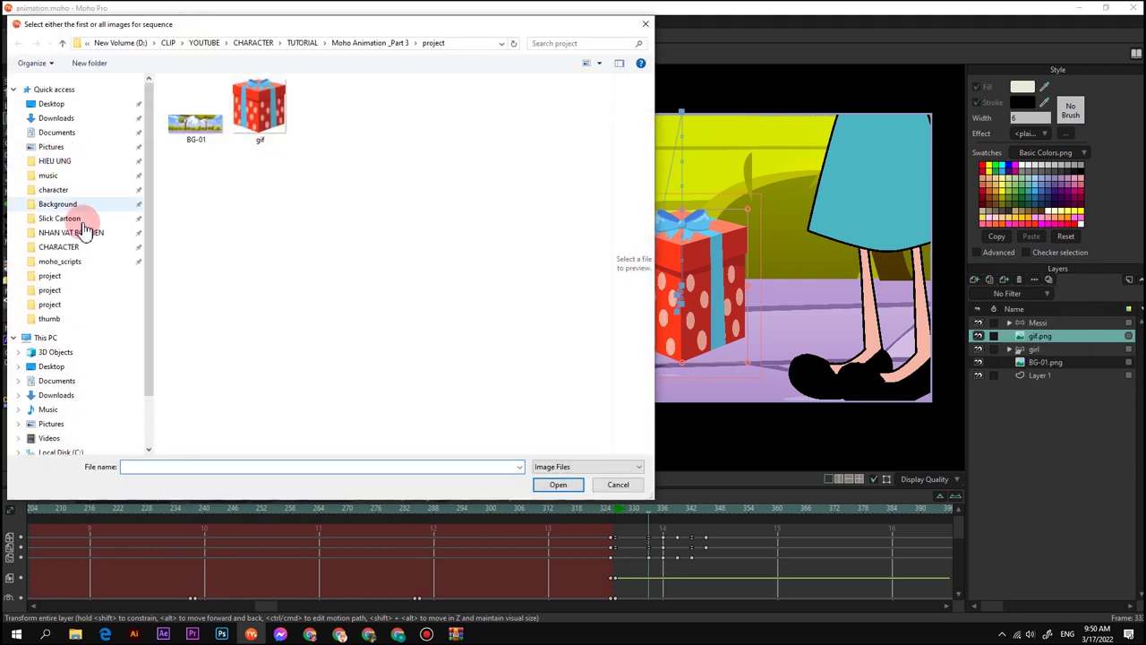
click(45, 160)
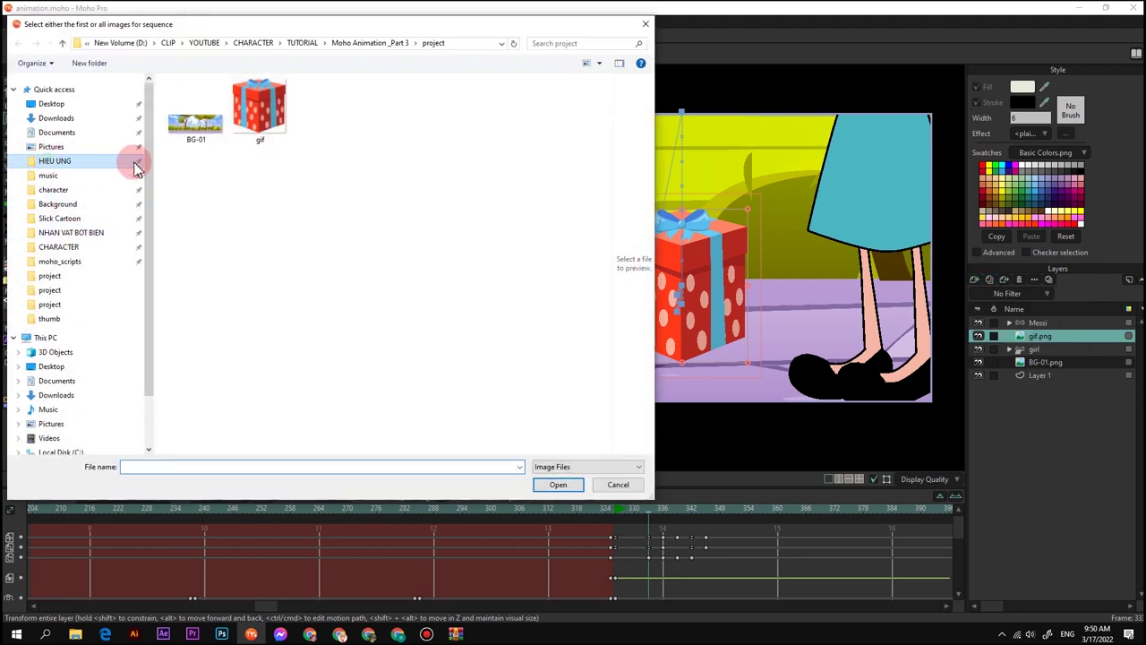
scroll(201, 293, up, 5)
double_click(188, 202)
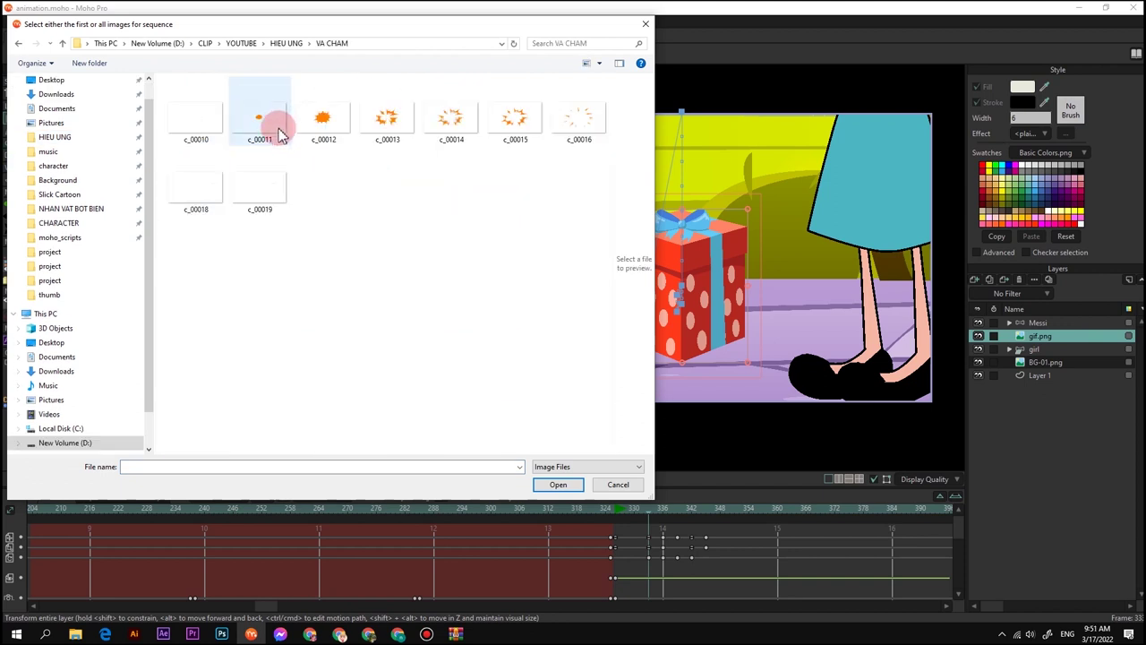
click(273, 123)
click(558, 484)
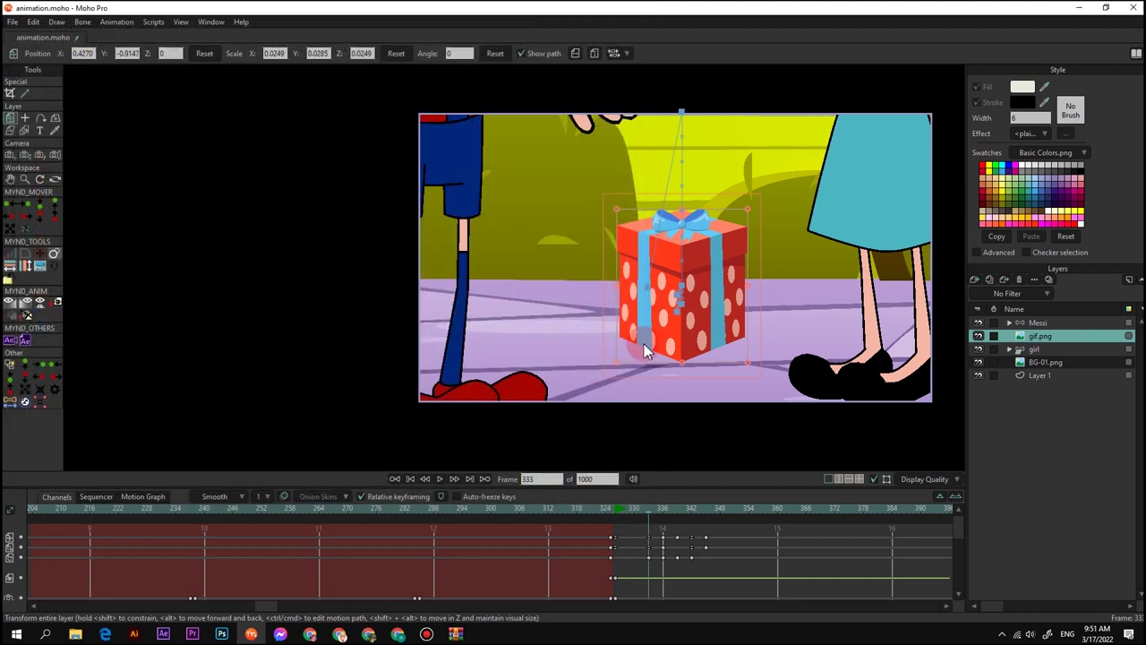
Scale the impact sequence layer to about 0.17 and place it at the gift's base, about X 0.445, Y -1.051
scroll(658, 309, down, 5)
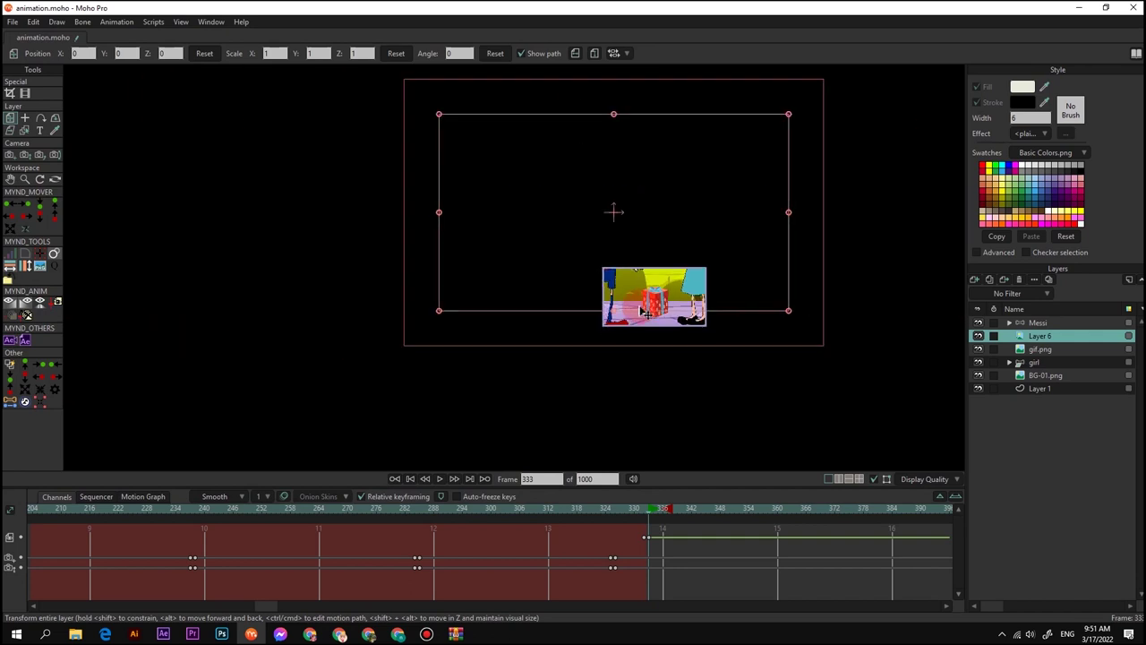
drag(440, 116, 539, 216)
scroll(613, 227, up, 4)
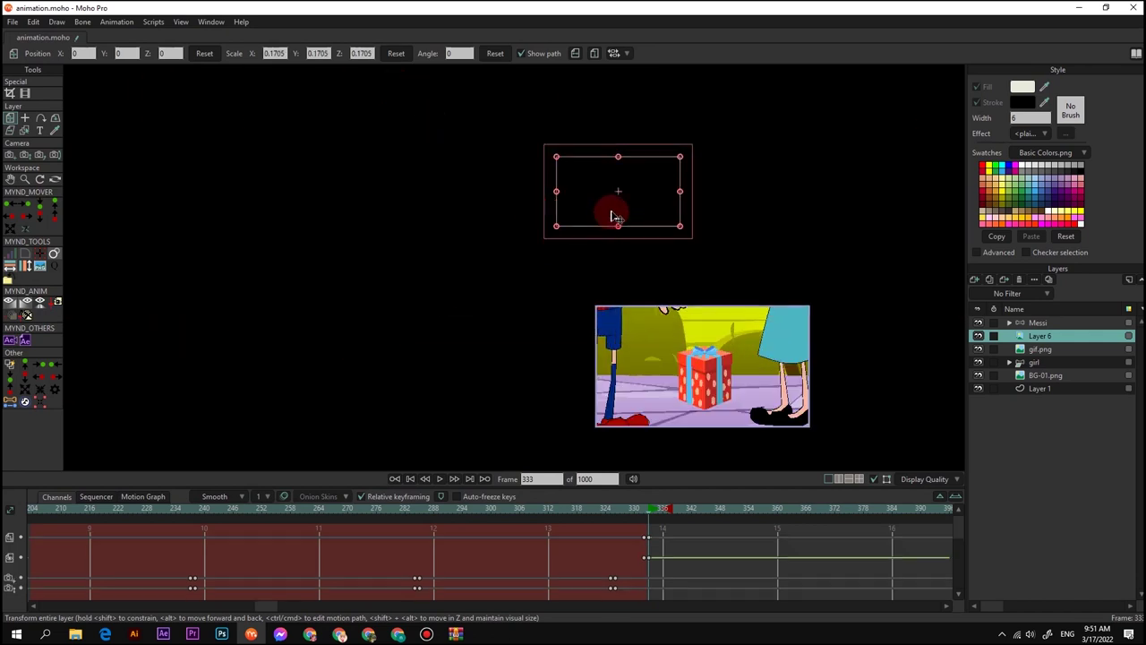
drag(615, 216, 703, 427)
scroll(703, 427, up, 4)
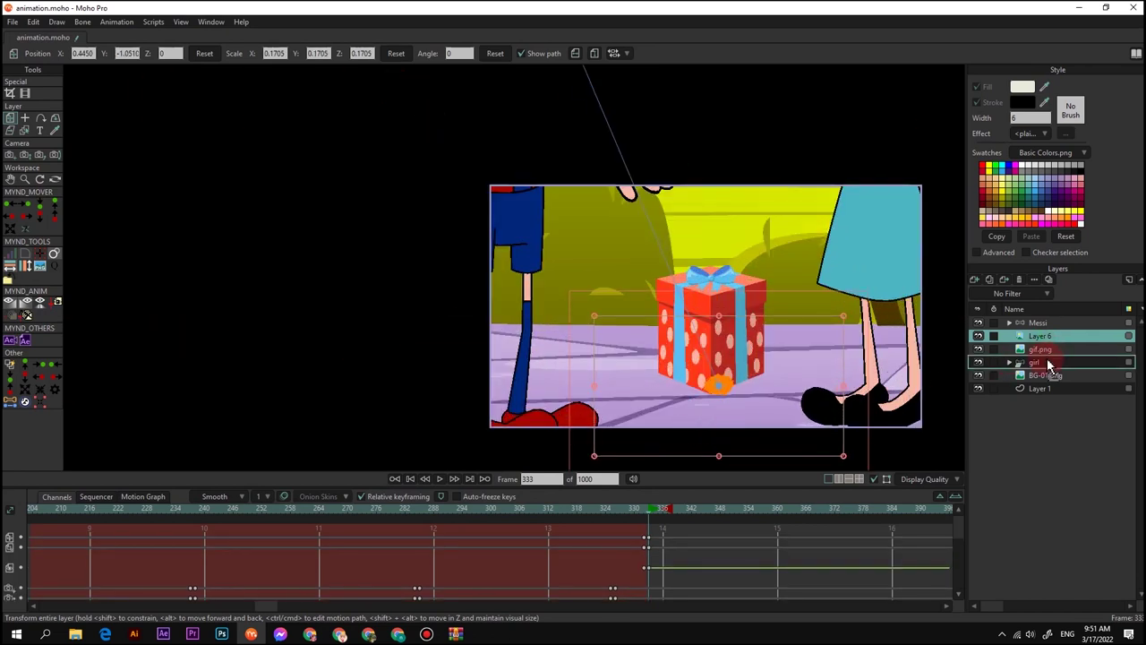
Put Layer 6 behind gif.png, flatten its vertical scale to about 0.049 and position it at about X 0.426, Y -1.069
scroll(726, 341, up, 3)
drag(702, 431, 632, 326)
drag(637, 324, 628, 336)
drag(641, 441, 634, 376)
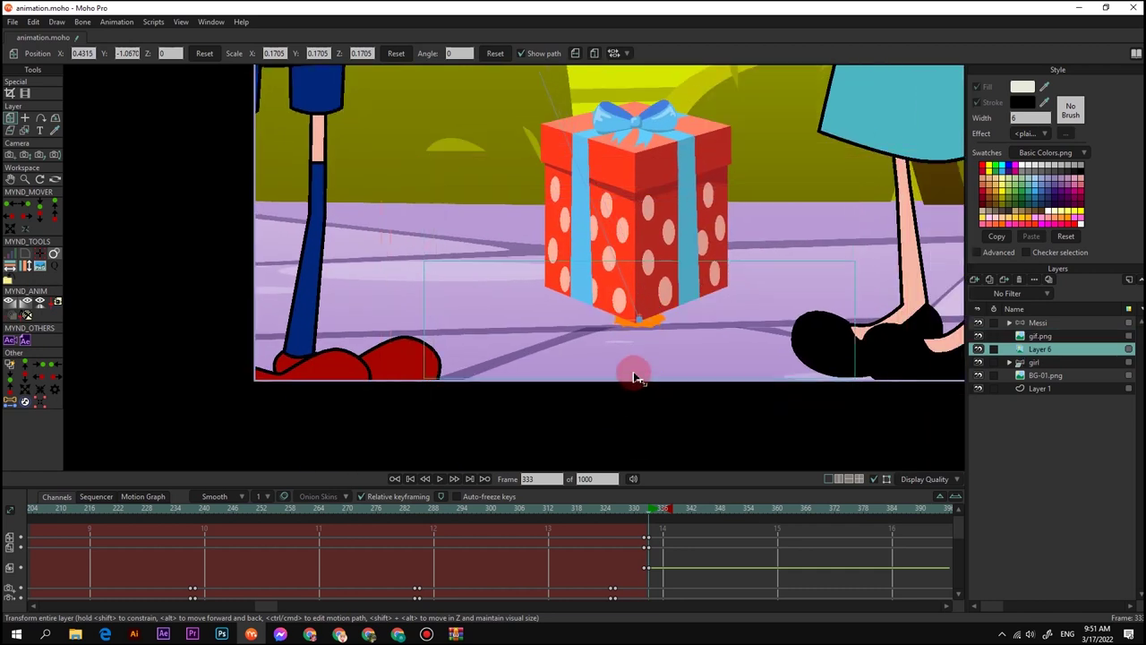
drag(646, 317, 643, 319)
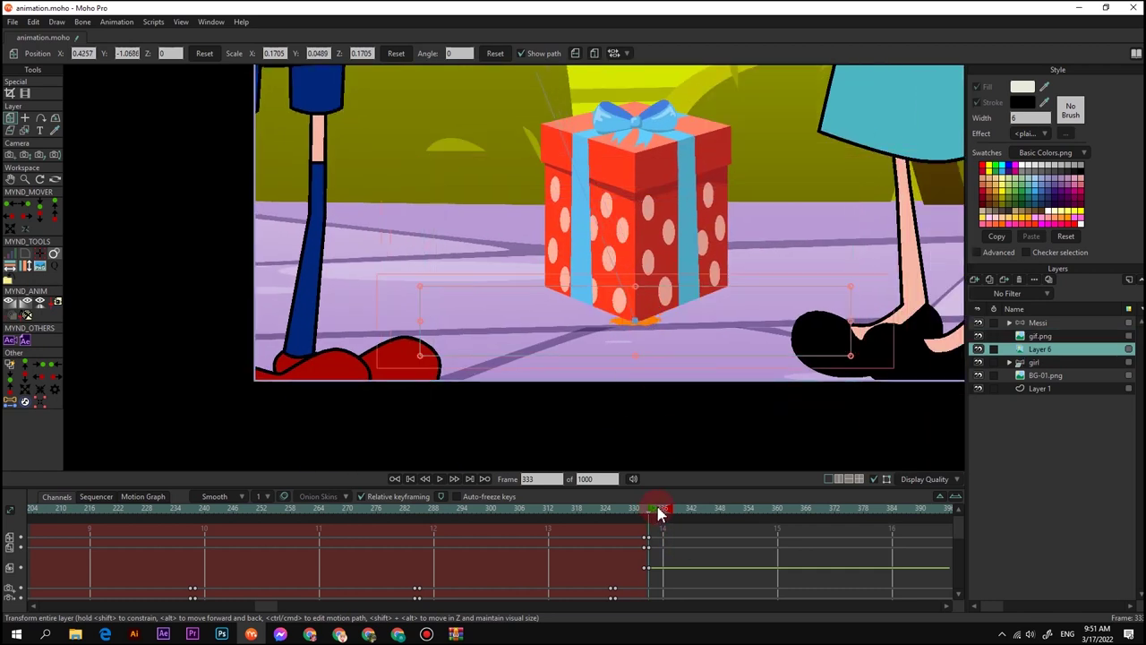
Lower the Layer 6 impact effect to about X 0.430, Y -1.092 at frame 336
mouse_move(658, 512)
mouse_down()
mouse_move(672, 514)
mouse_move(660, 514)
mouse_up()
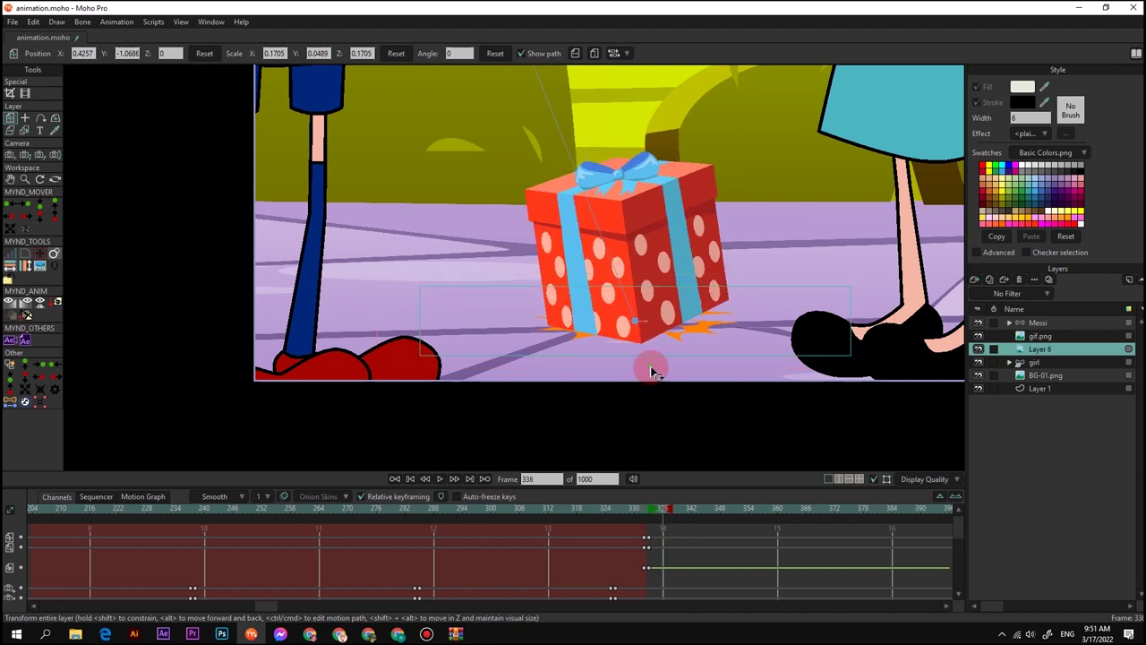
drag(633, 332, 637, 347)
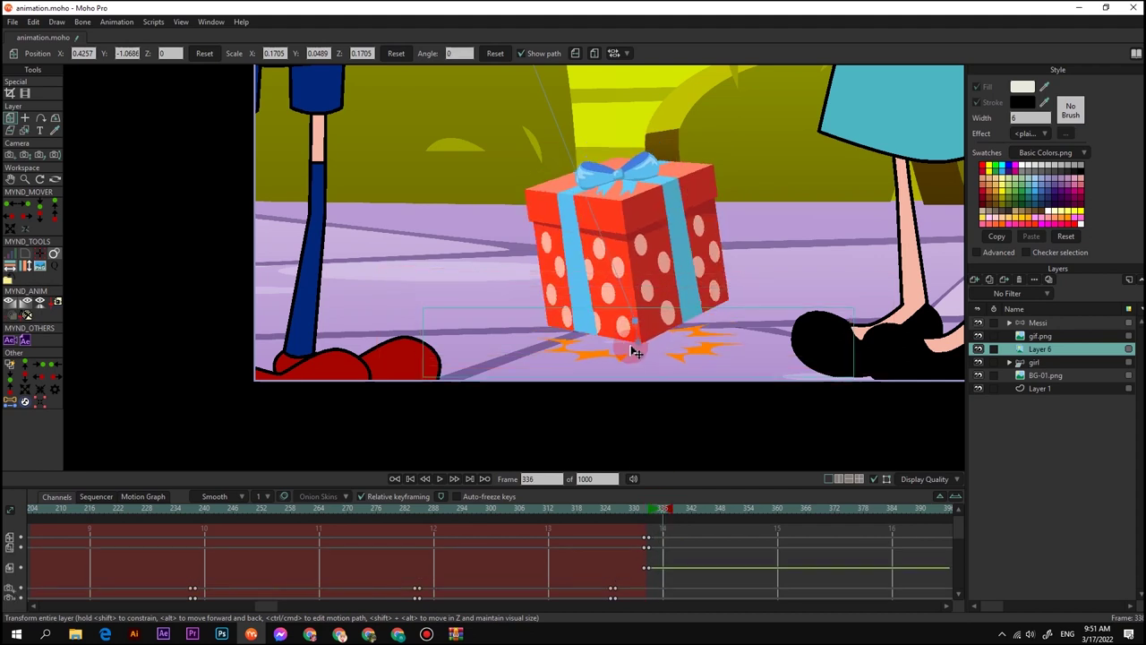
click(651, 491)
drag(650, 515, 691, 521)
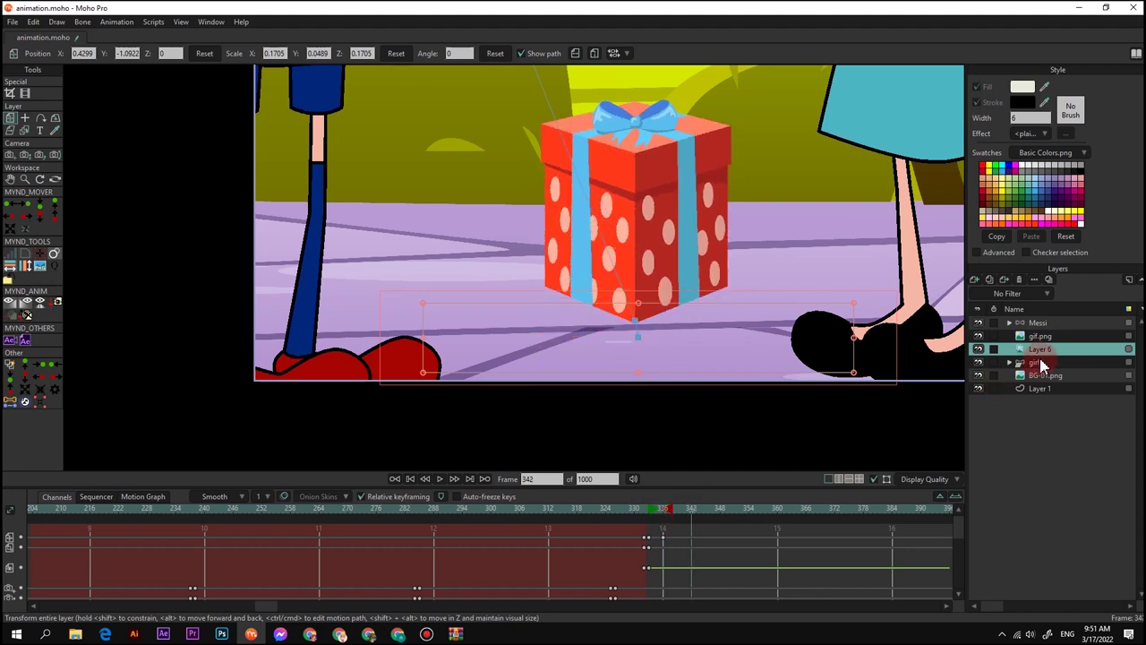
Fine-tune the gift's vertical position at frame 342 of its bounce and play the animation back
click(1038, 338)
click(695, 511)
drag(662, 515, 697, 535)
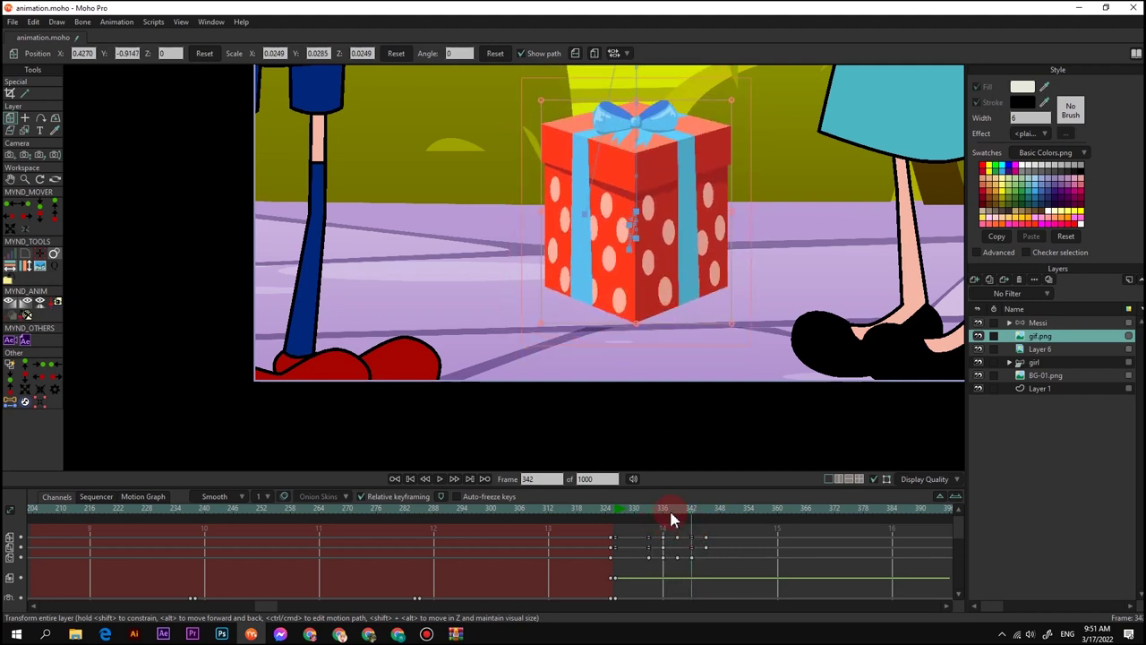
drag(670, 517, 694, 515)
drag(663, 304, 663, 319)
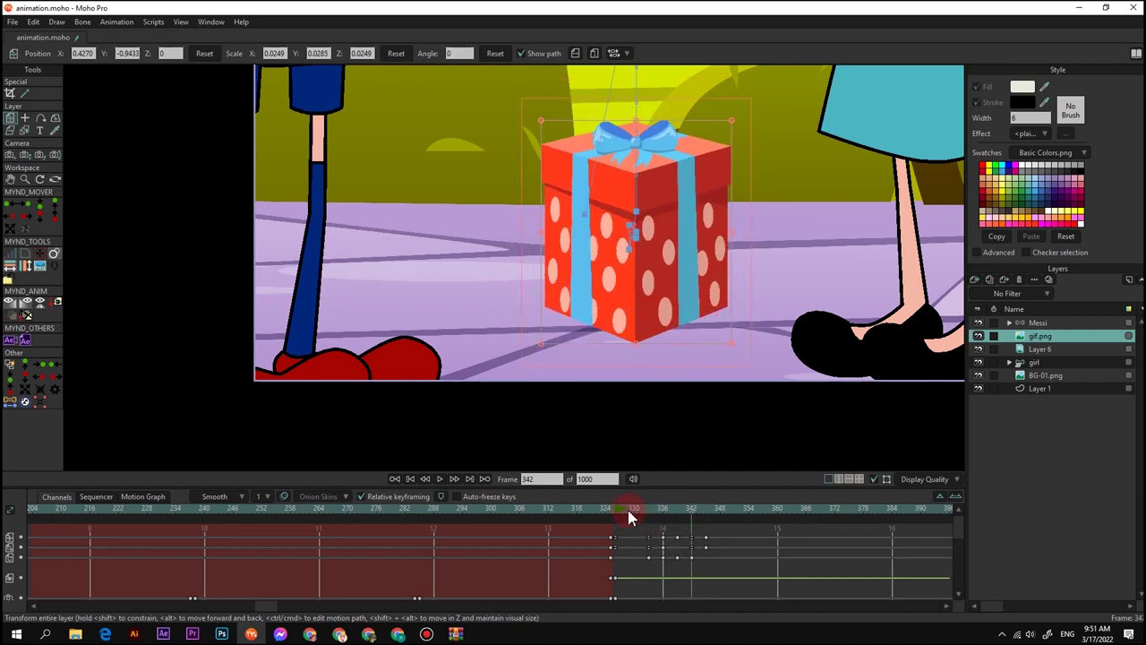
drag(630, 517, 691, 521)
mouse_move(667, 327)
mouse_down()
mouse_move(666, 302)
mouse_move(661, 311)
mouse_up()
click(705, 512)
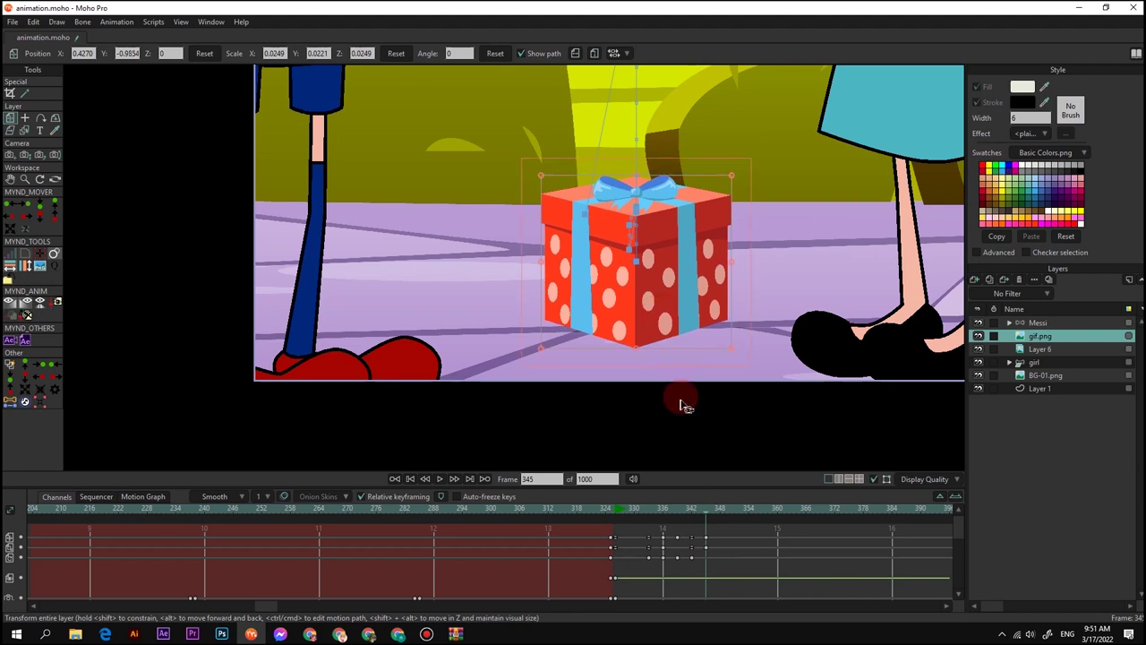
click(631, 510)
key(space)
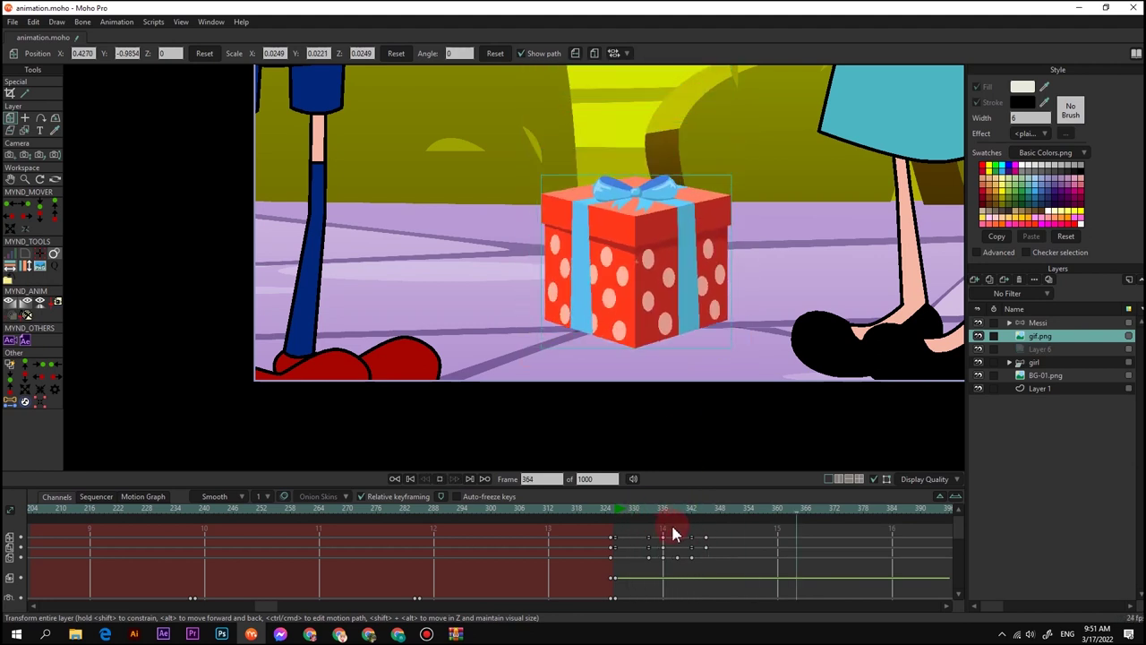
Duplicate Layer 6 and shift the copy in time to start at frame 345, on the gift's second landing
click(704, 534)
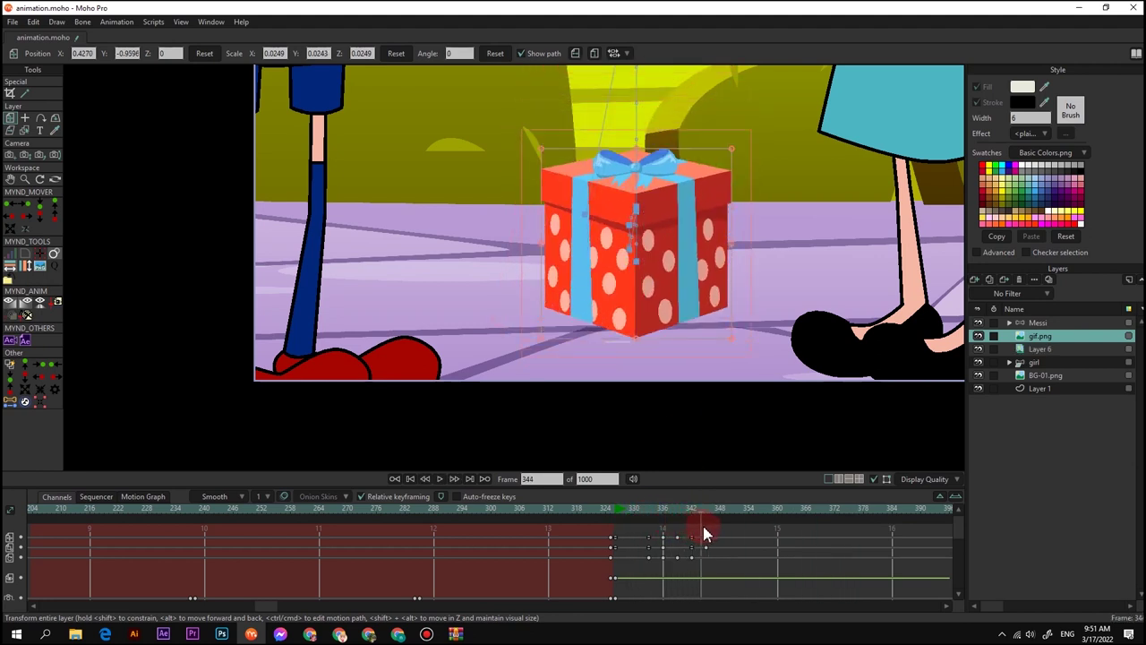
drag(704, 535, 709, 534)
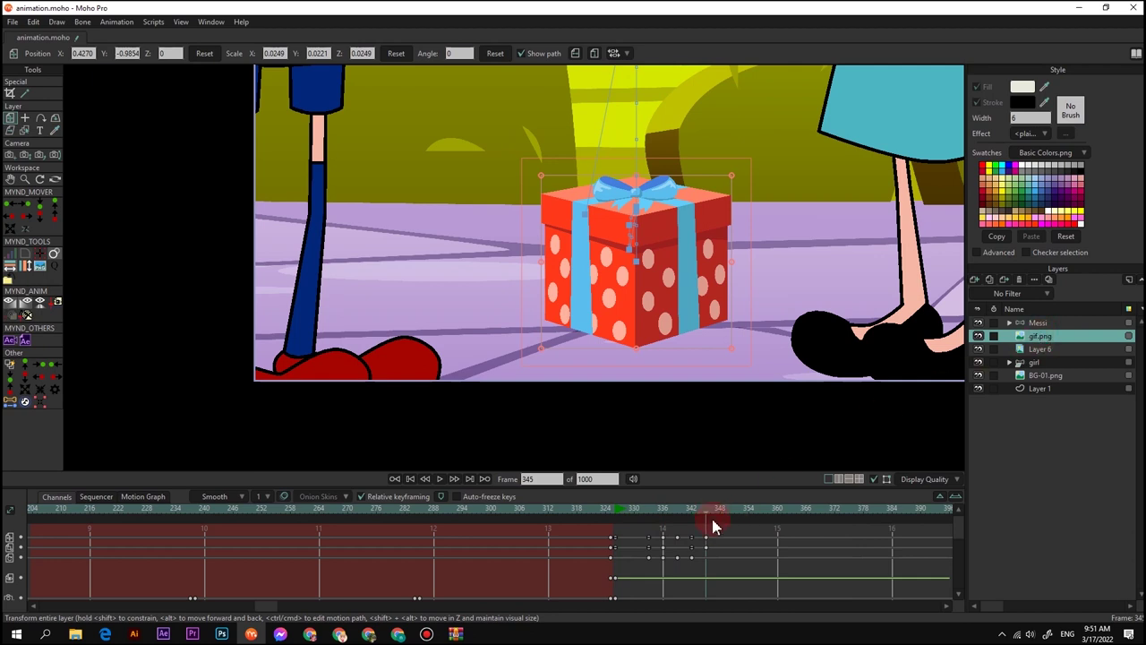
click(1031, 351)
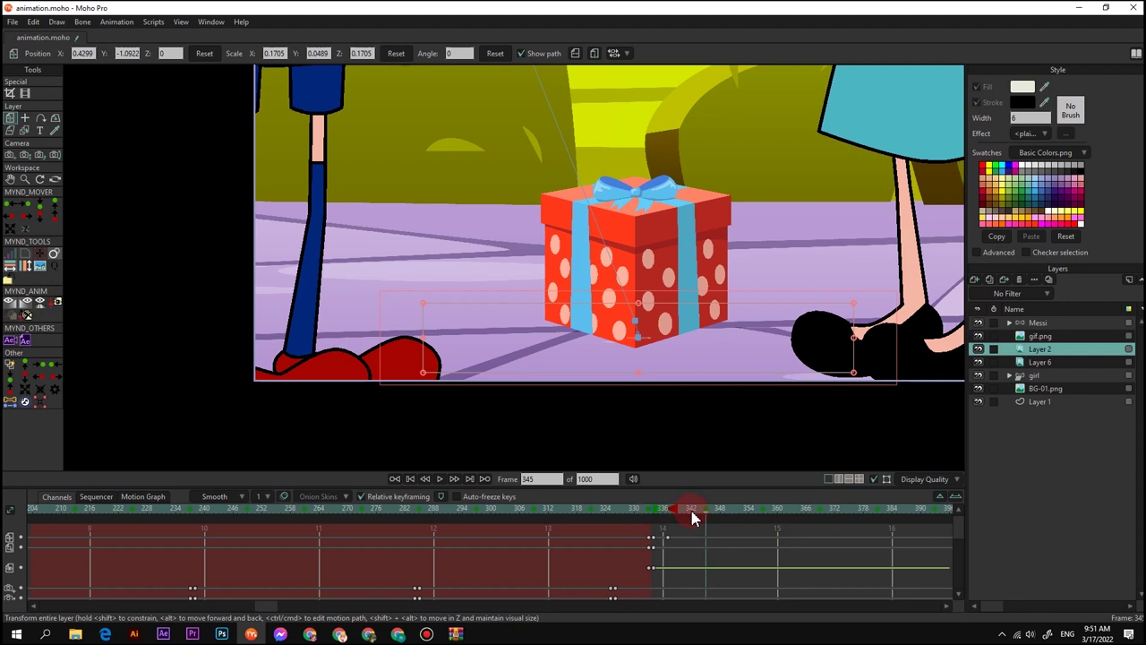
drag(694, 518, 710, 519)
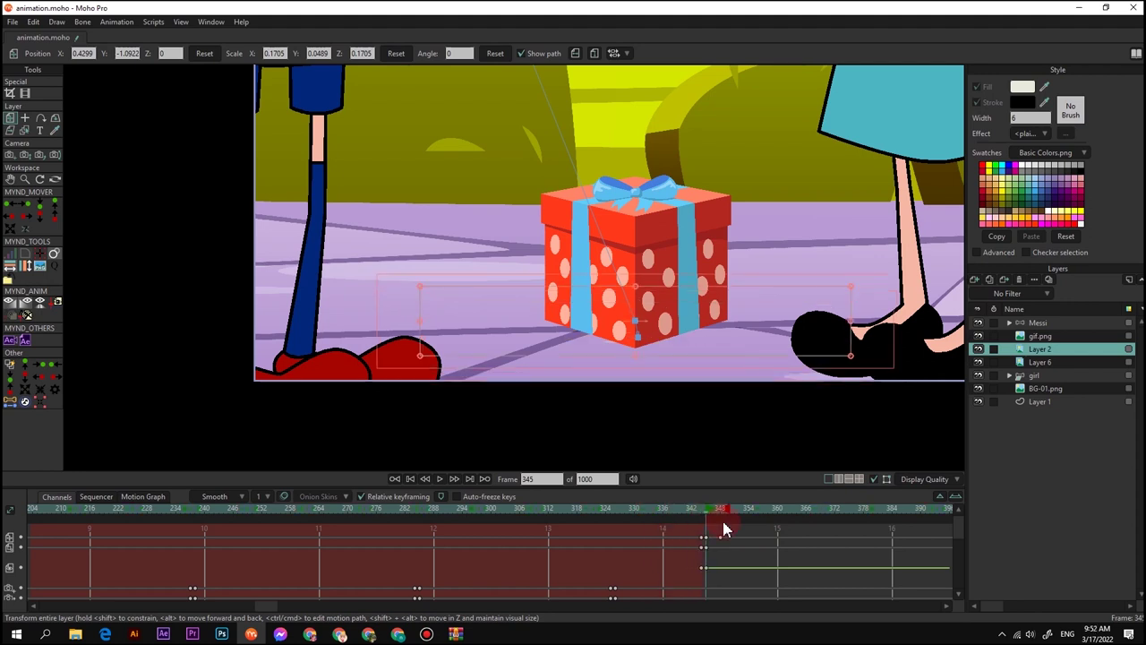
Play the gift's fall from about frame 326 to review the bounce and both impact effects
drag(698, 350, 609, 517)
key(space)
scroll(680, 274, down, 1)
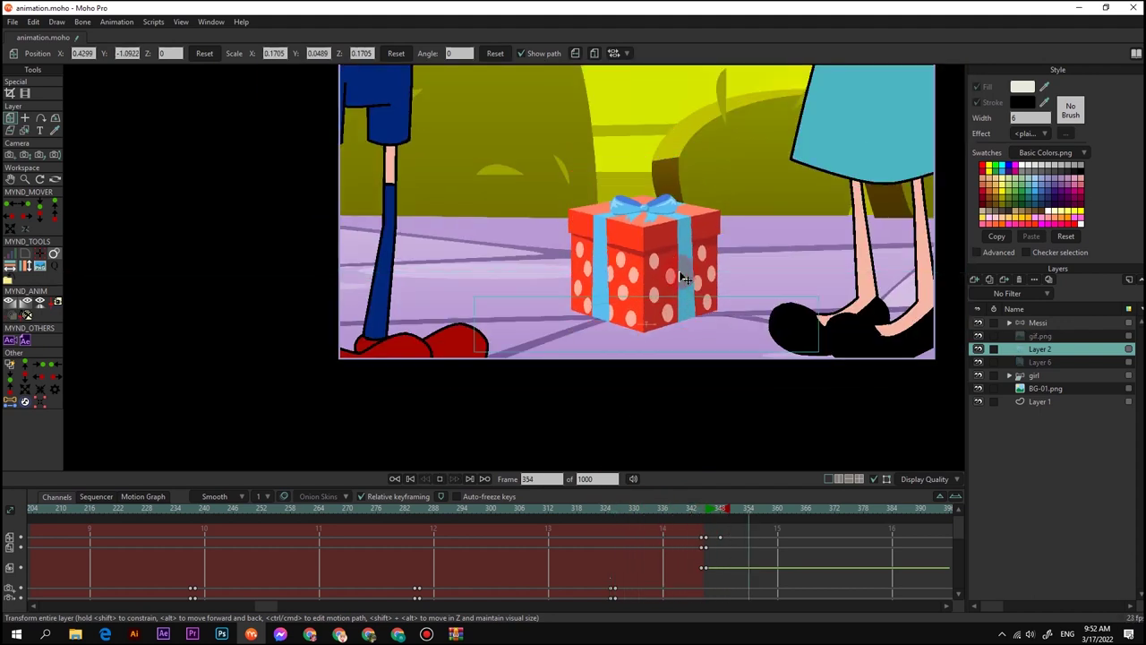
click(615, 509)
drag(605, 348, 613, 434)
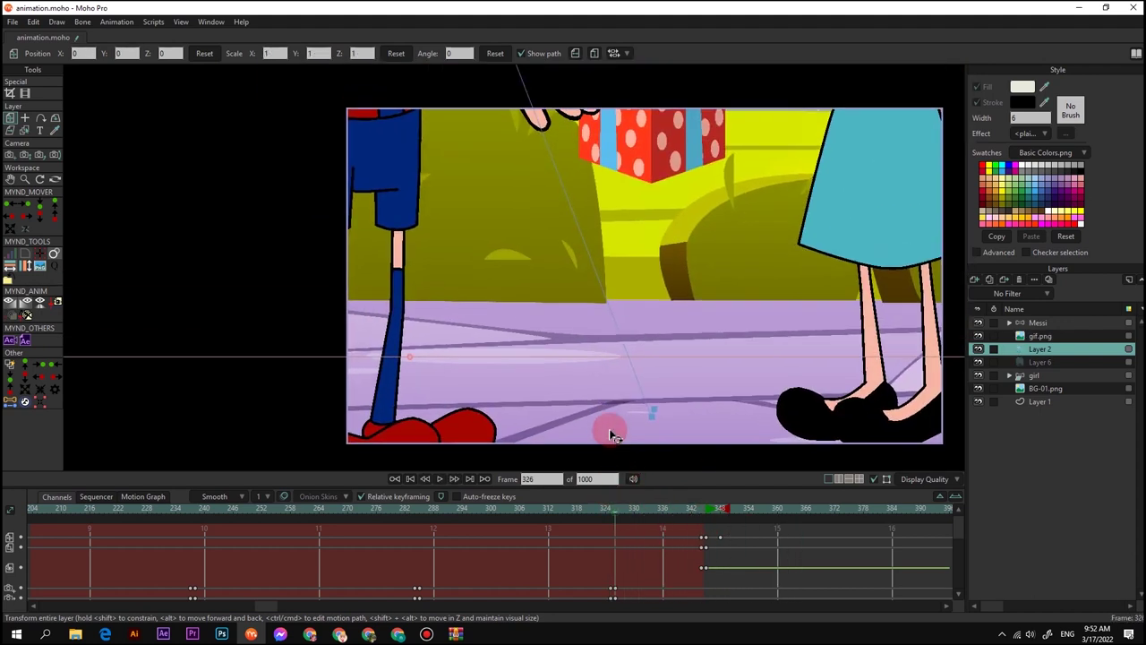
key(space)
key(space)
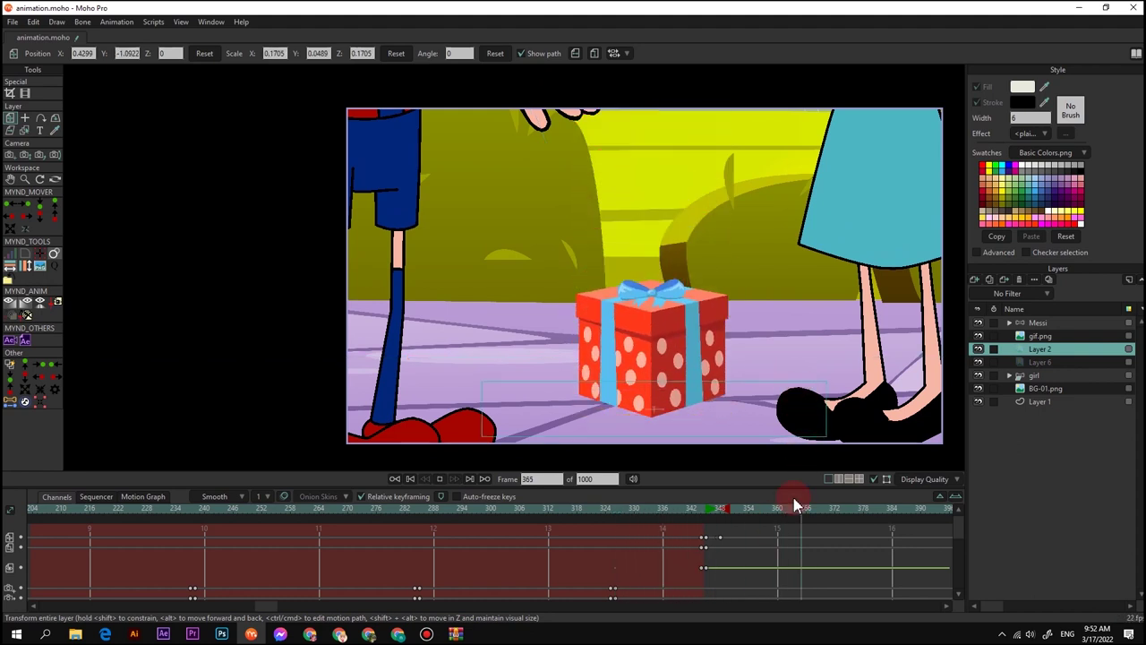
key(space)
Key the camera at frame 358 and track it to Messi's upper body at frame 359, about X 0.050, Y -0.011
click(1044, 374)
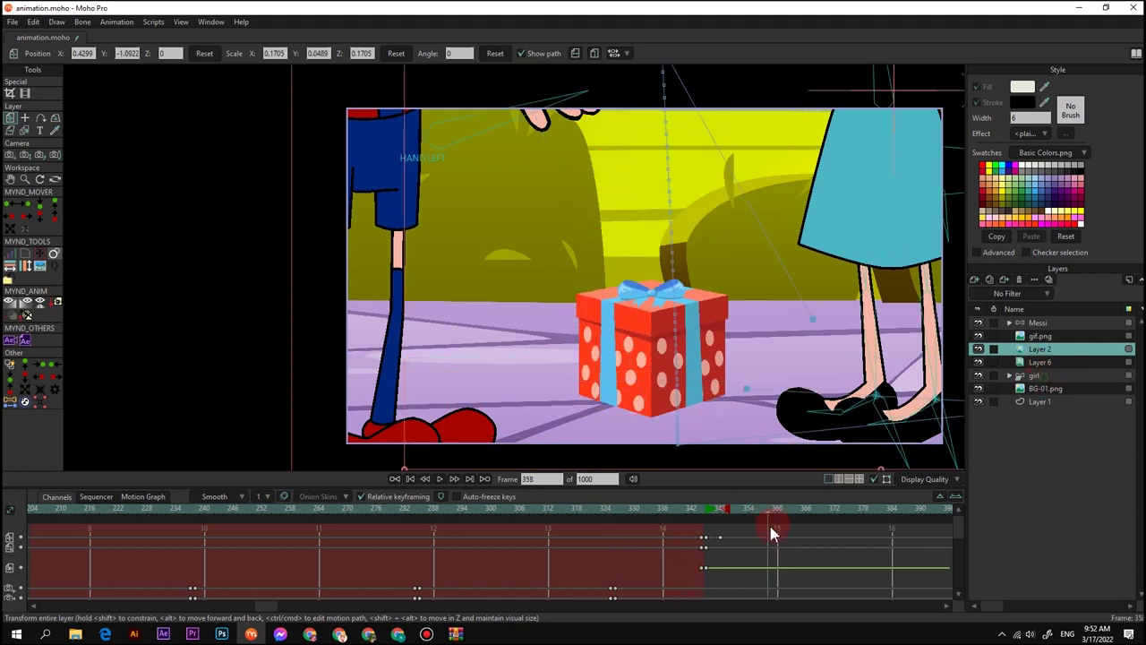
scroll(704, 343, down, 4)
key(5)
click(767, 522)
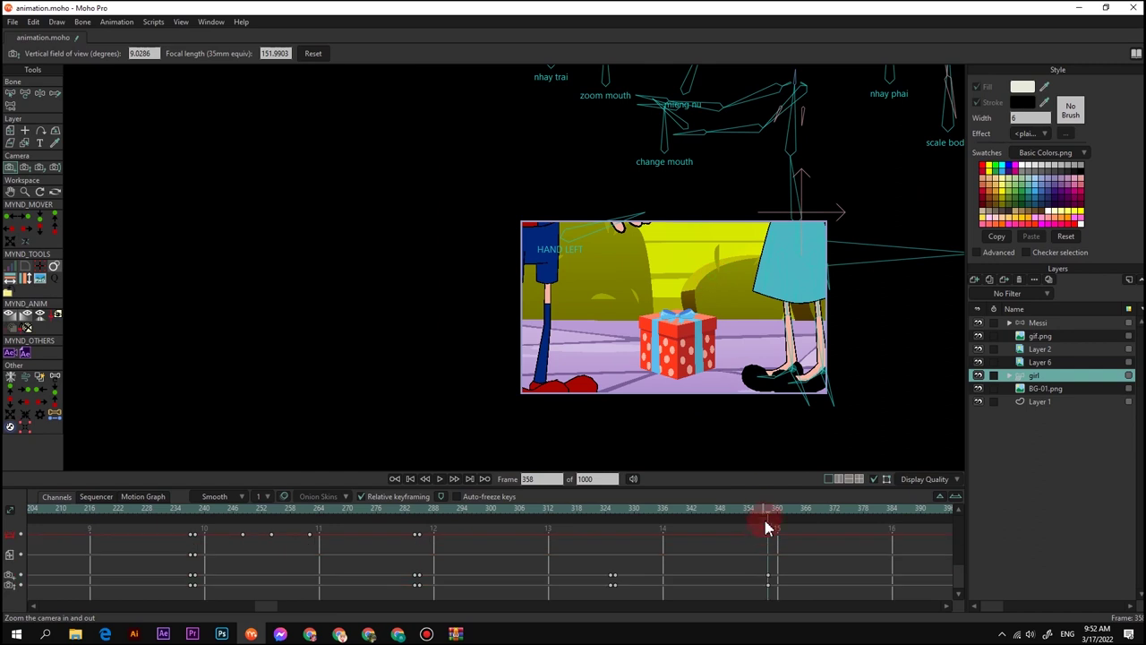
key(4)
drag(716, 286, 745, 338)
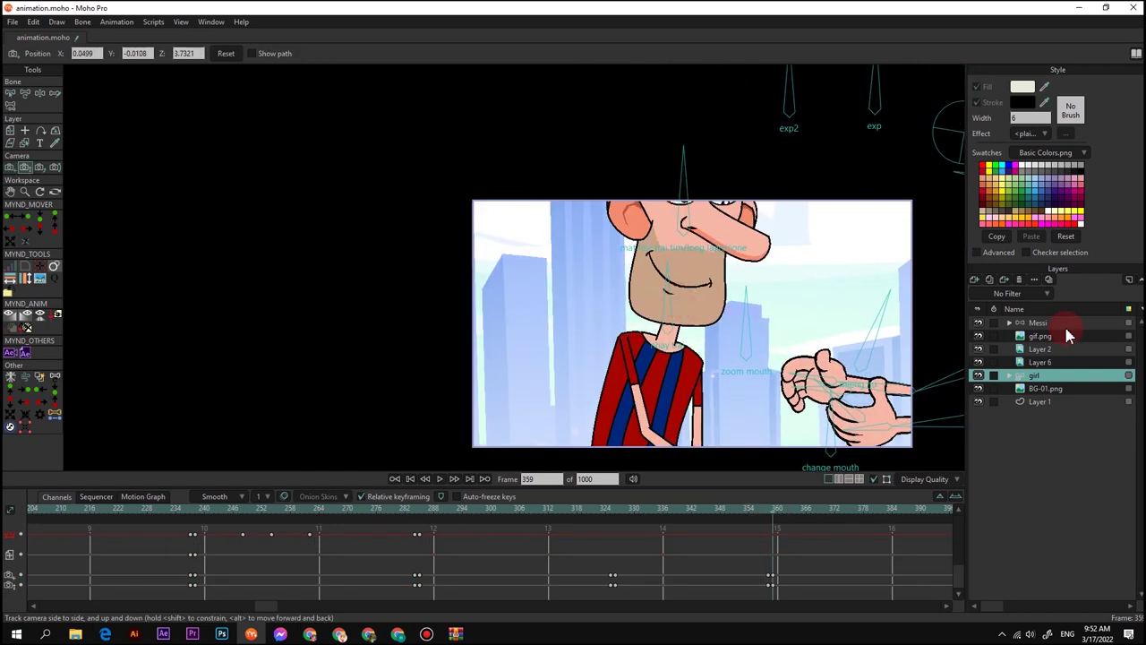
Key the girl's bones at frame 358 and paste the same keys at frame 359
drag(749, 552, 786, 507)
scroll(778, 537, up, 5)
click(800, 556)
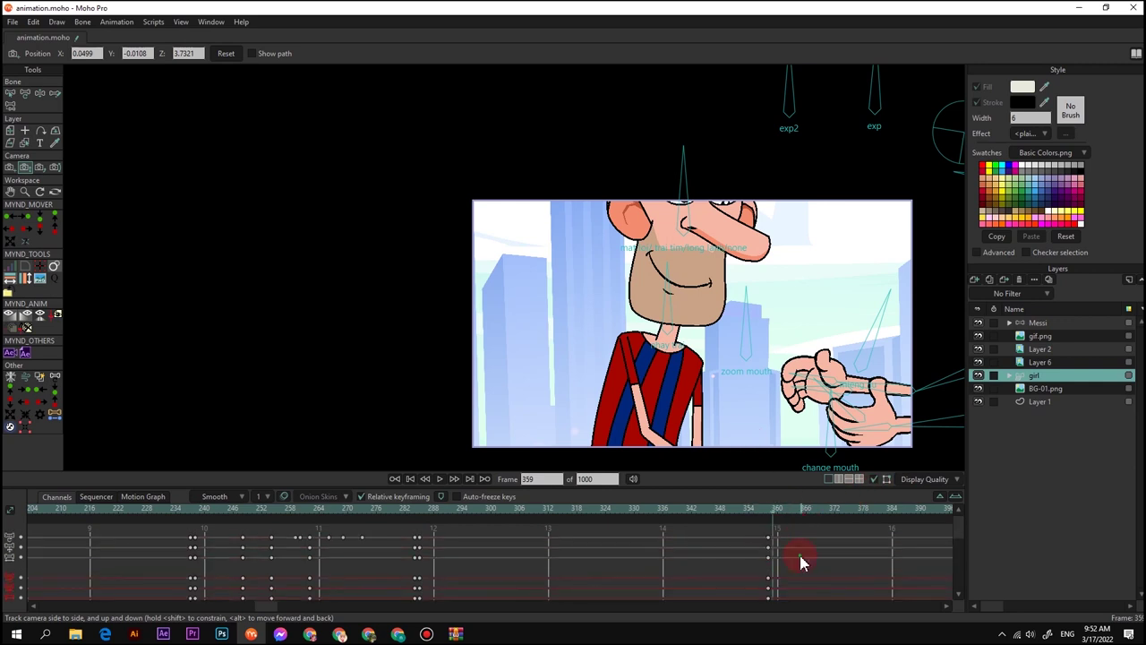
key(ctrl+v)
Lower the girl's outstretched arms to her sides at frame 359, clear of the camera frame
scroll(754, 364, down, 4)
drag(754, 364, 653, 316)
scroll(738, 342, up, 3)
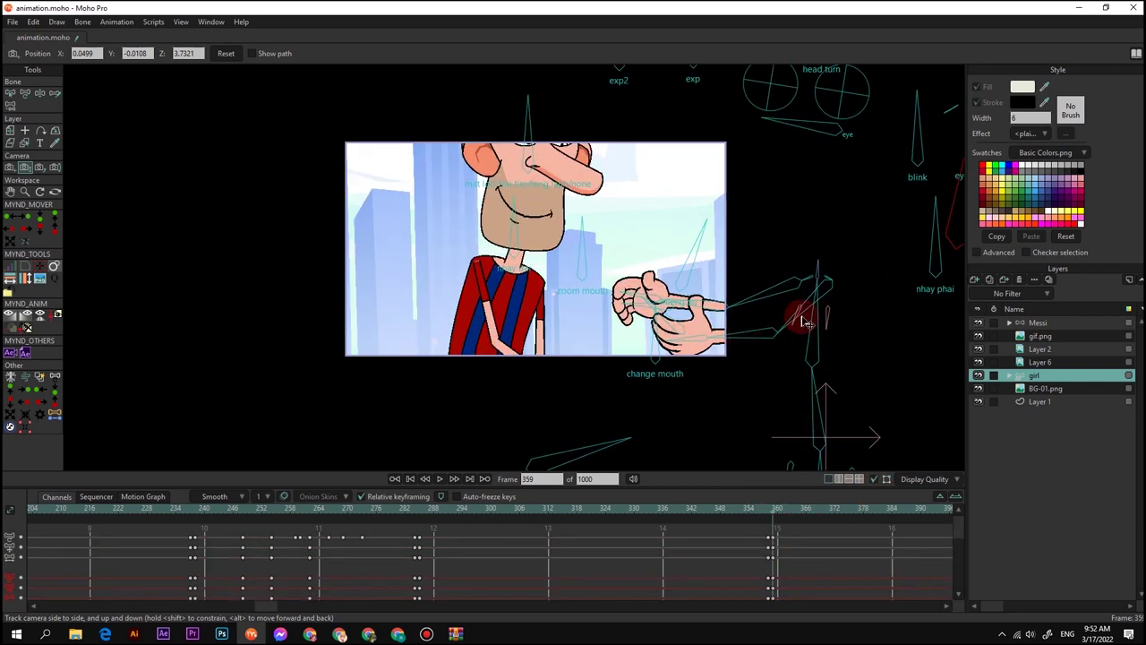
key(t)
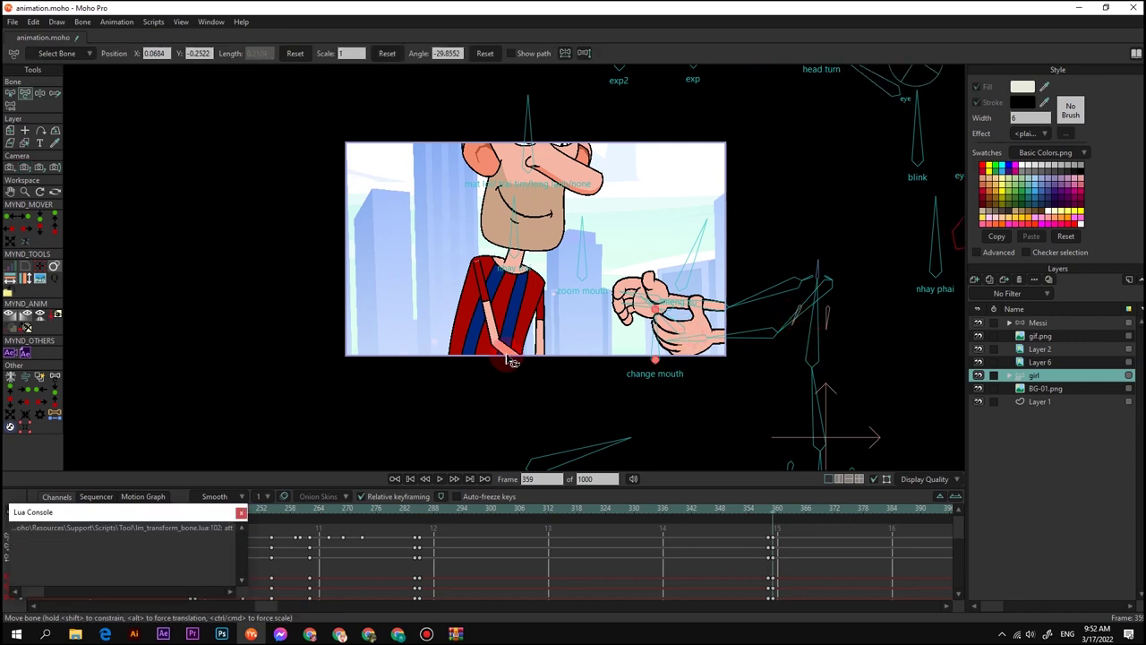
click(242, 513)
scroll(726, 392, down, 5)
key(b)
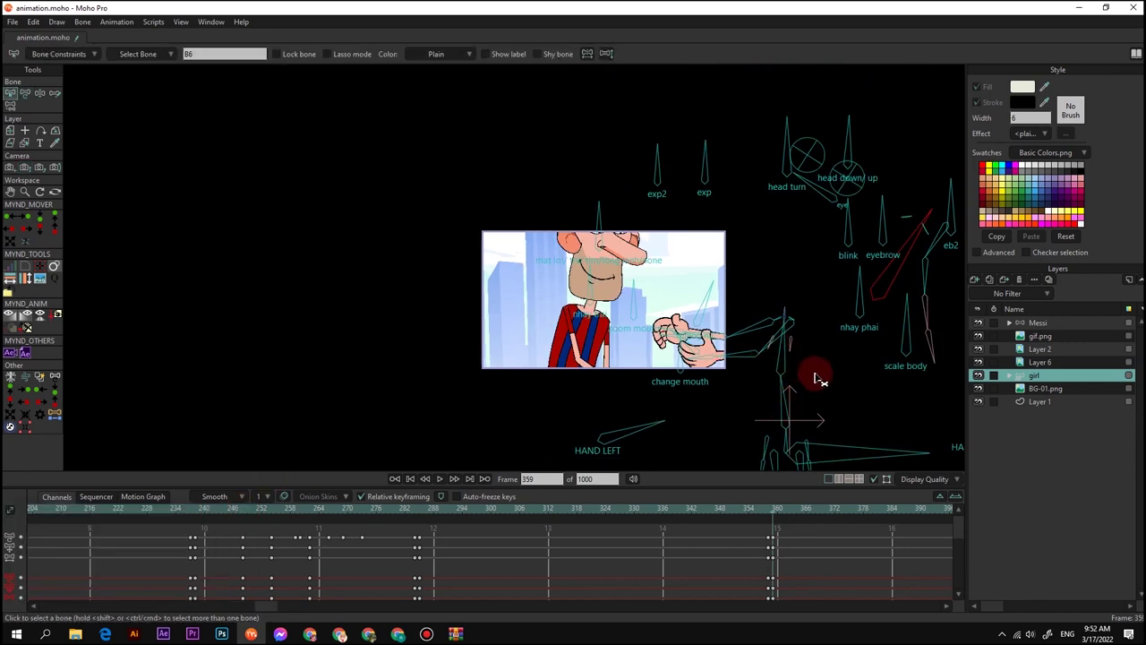
click(808, 373)
scroll(798, 363, up, 4)
key(t)
click(770, 344)
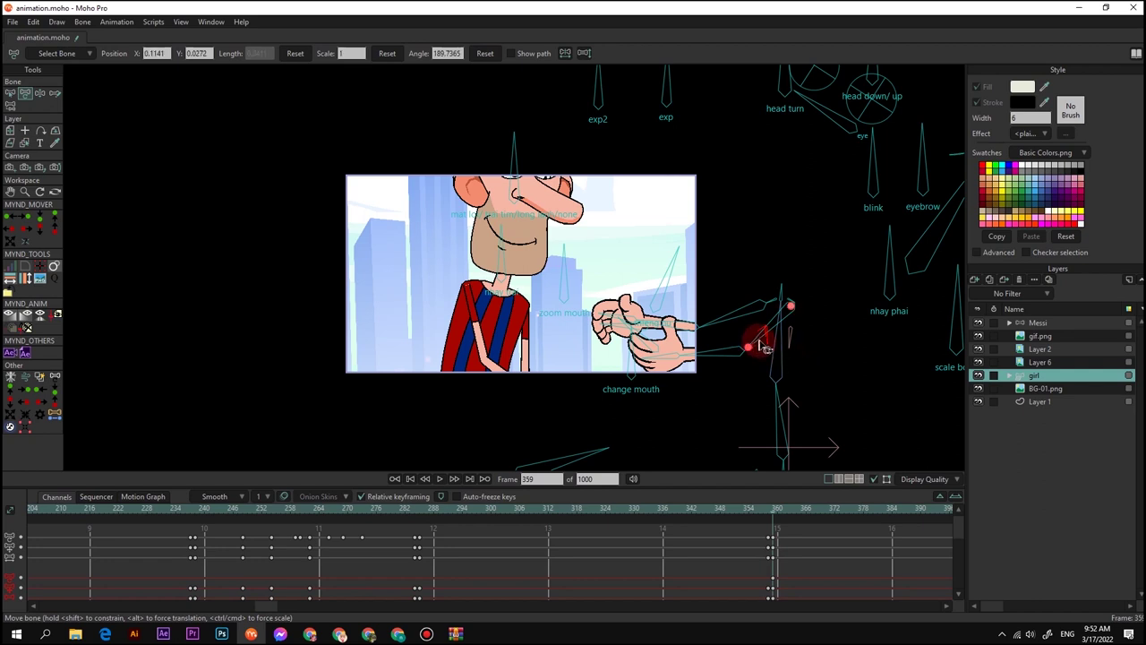
drag(758, 340, 826, 392)
drag(742, 328, 792, 397)
scroll(667, 354, down, 2)
Widen the camera's field of view at frame 359 and track it to about X -0.008, Y 0.074, framing Messi's head and torso
click(619, 351)
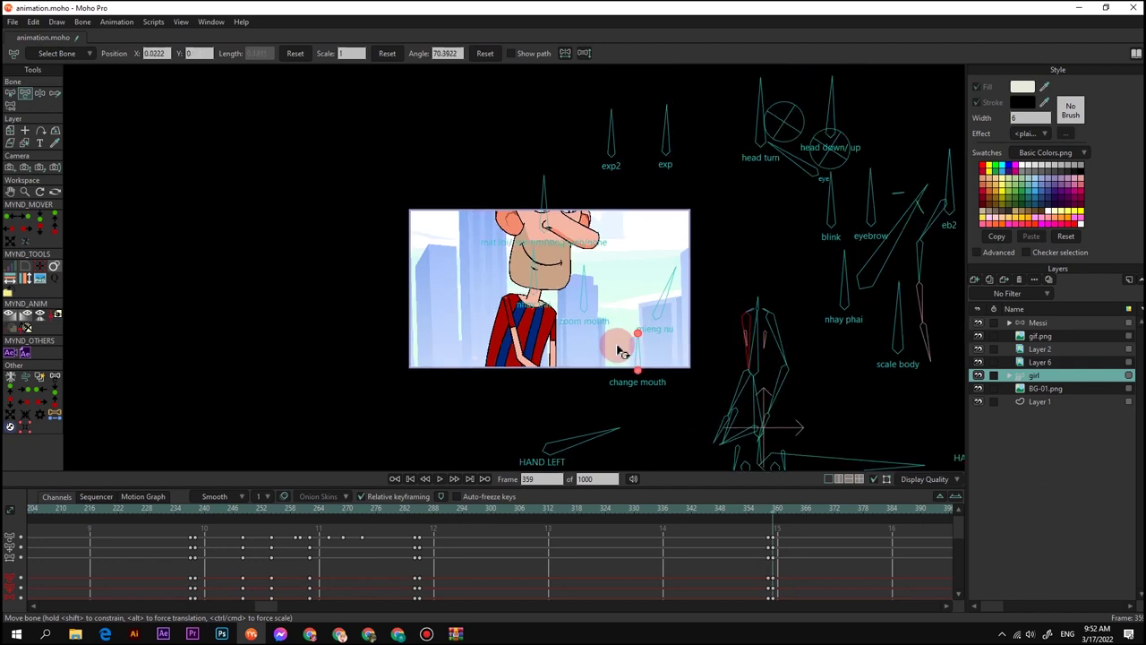
scroll(616, 341, up, 3)
click(614, 325)
mouse_move(615, 325)
mouse_down()
mouse_move(678, 380)
mouse_move(604, 309)
mouse_up()
key(5)
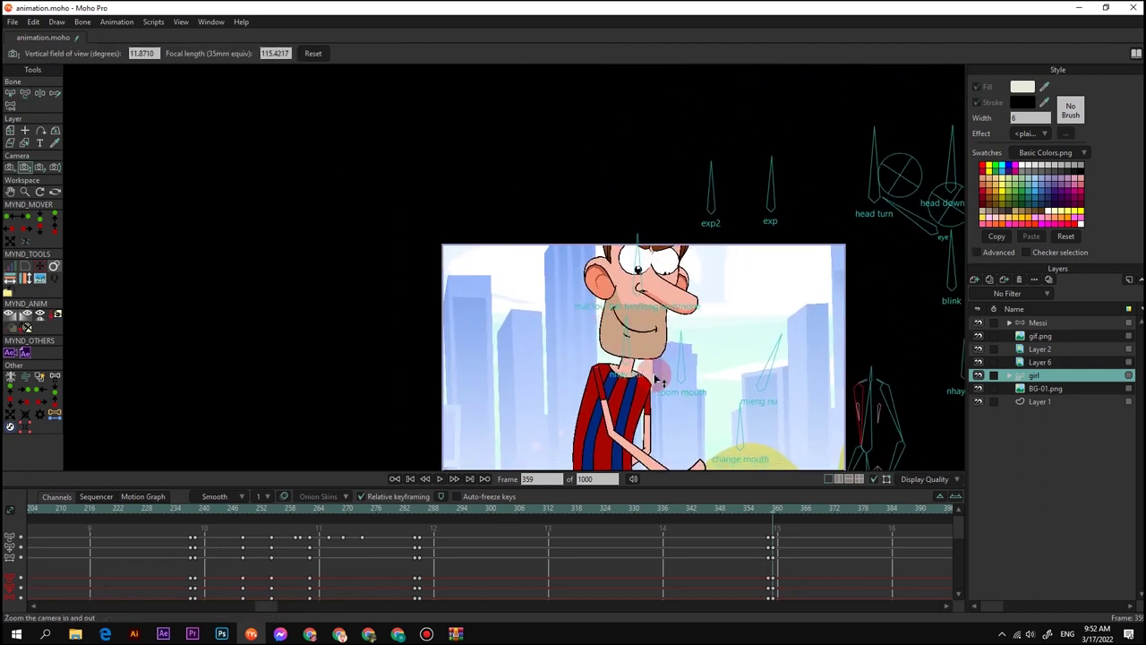
drag(658, 373, 664, 314)
key(4)
drag(650, 282, 606, 279)
key(5)
key(4)
drag(637, 325, 618, 290)
Turn off the girl layer's visibility at frame 359
right_click(1050, 377)
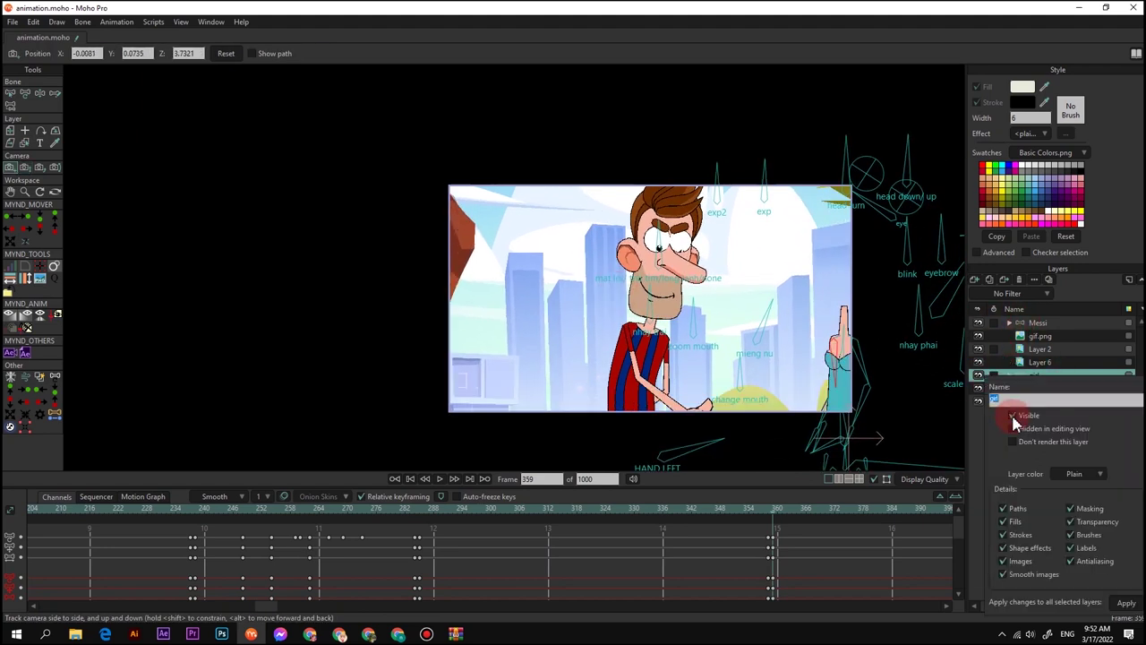
click(1012, 416)
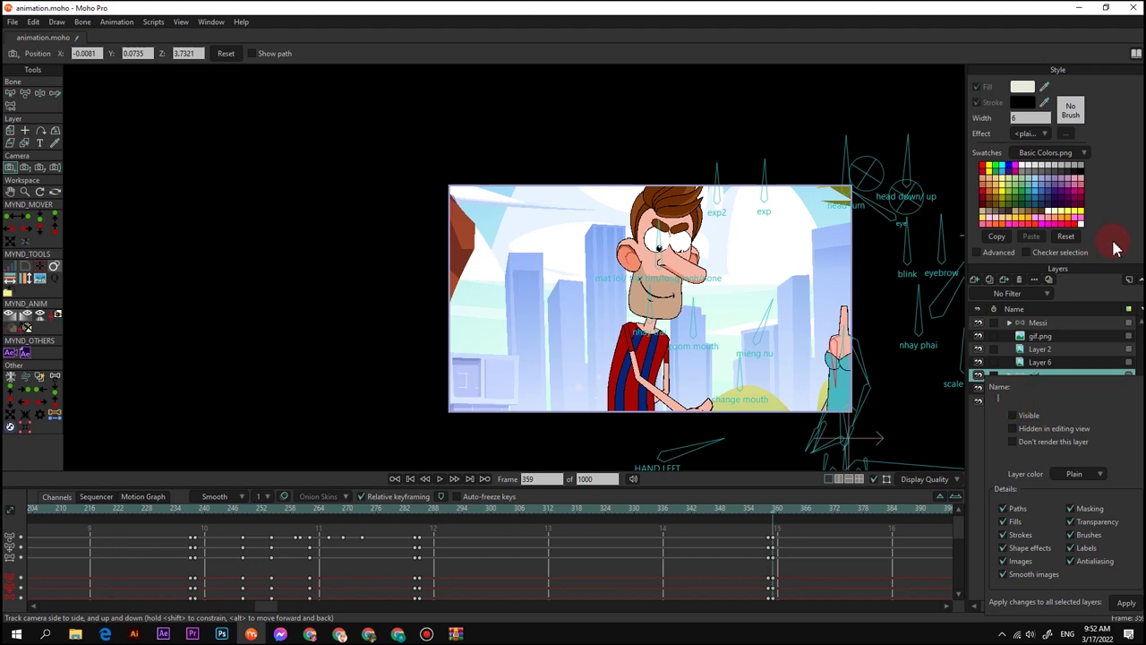
click(1116, 241)
Widen the camera's vertical field of view to about 19.45 degrees at frame 359
scroll(695, 301, up, 2)
drag(732, 358, 604, 275)
key(5)
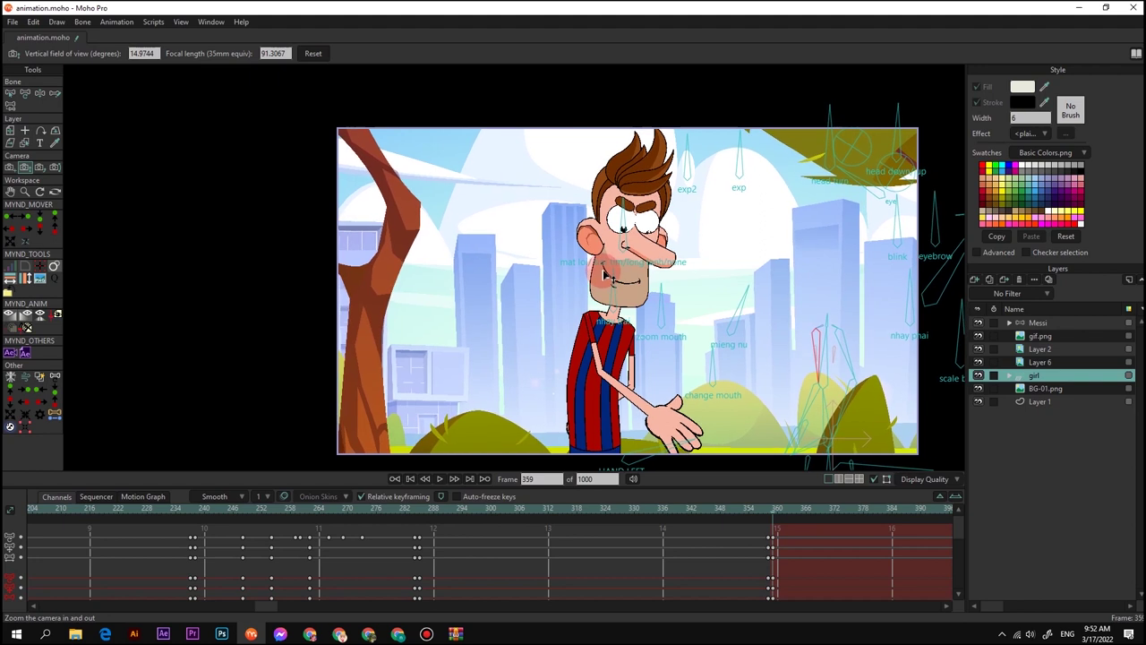
Key Messi's bones at frame 358 and paste the same pose at frame 359
click(1094, 322)
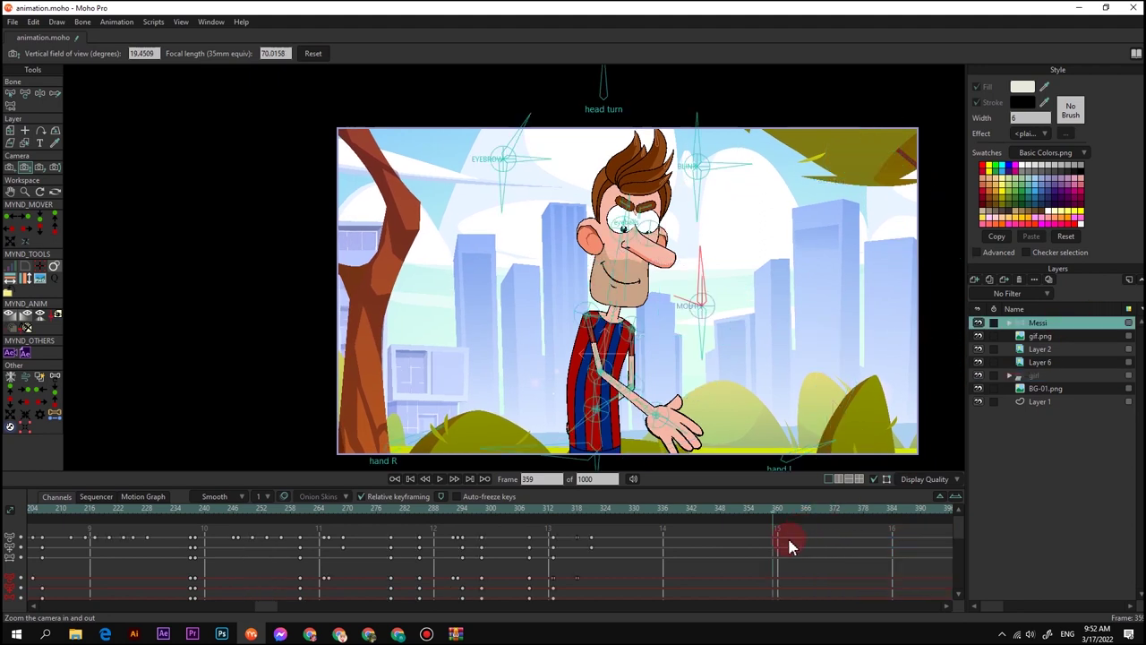
scroll(782, 559, down, 2)
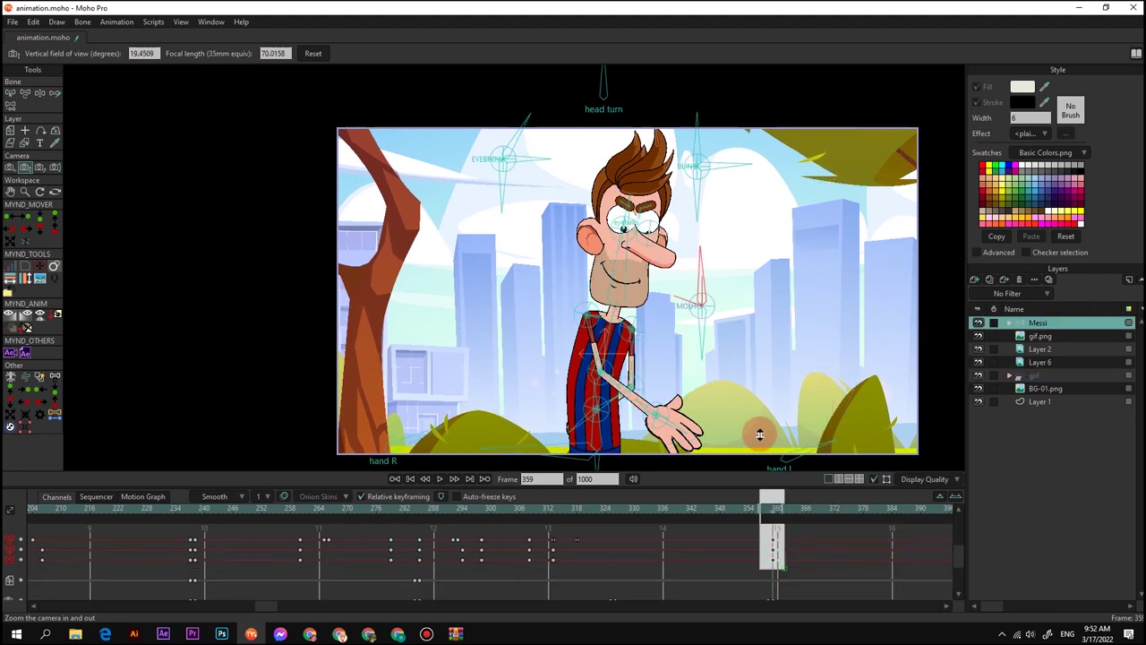
scroll(779, 551, up, 2)
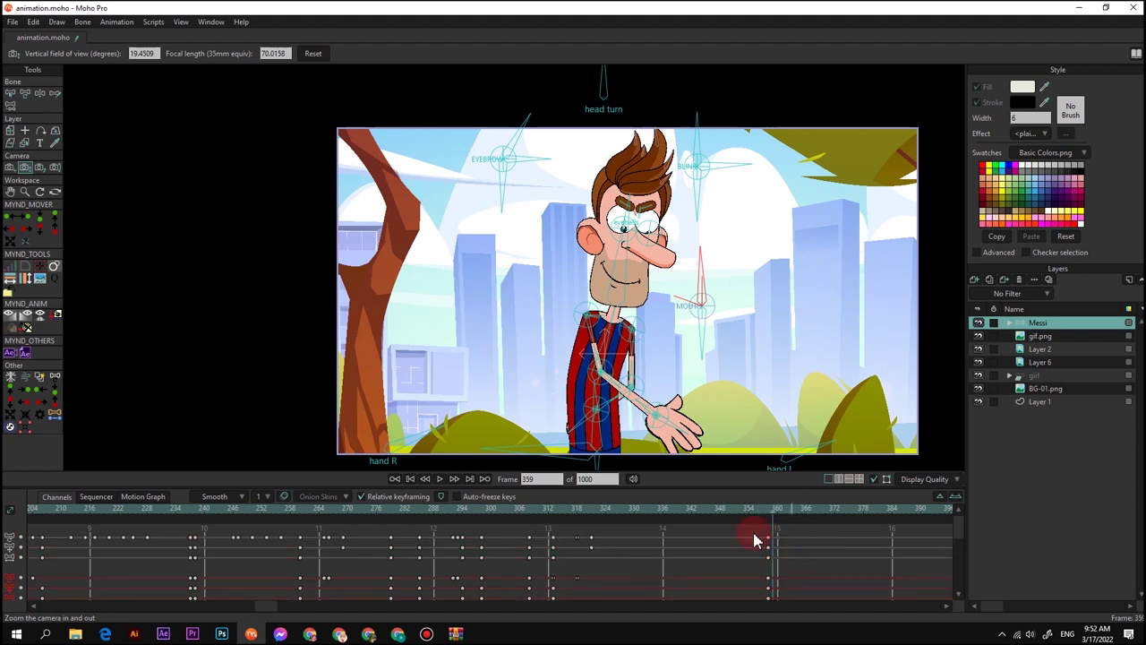
scroll(614, 300, up, 2)
key(t)
key(ctrl+v)
scroll(613, 291, down, 1)
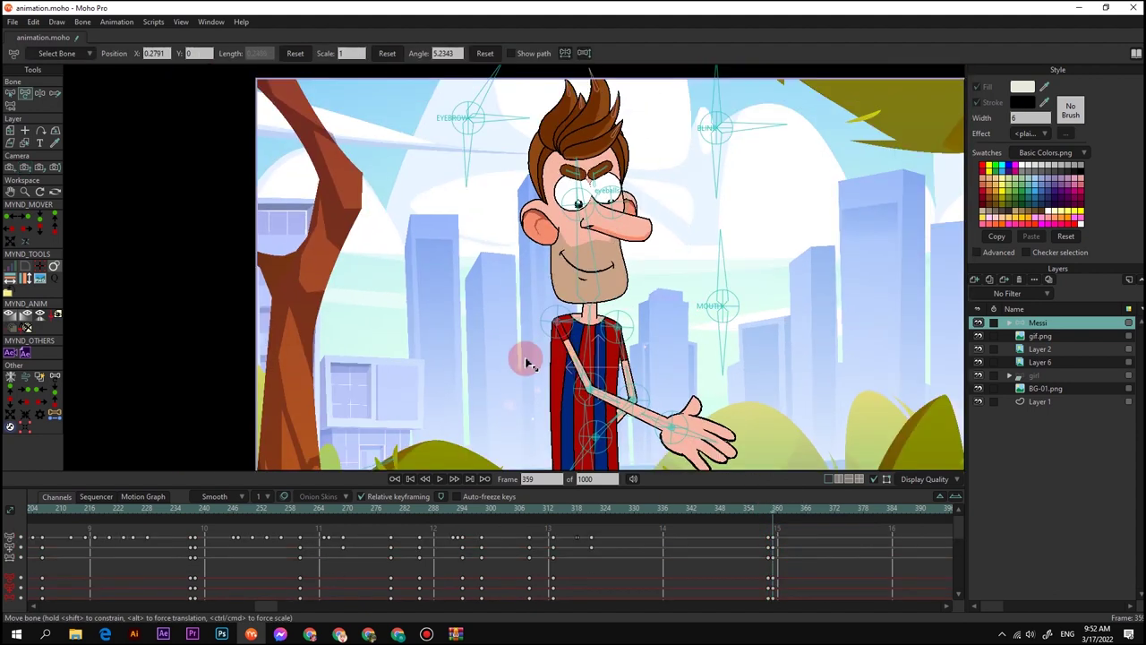
Repose Messi's arms at frame 359, bending one elbow outward and extending the other forearm away from his body
click(390, 58)
scroll(547, 354, up, 3)
scroll(618, 376, down, 1)
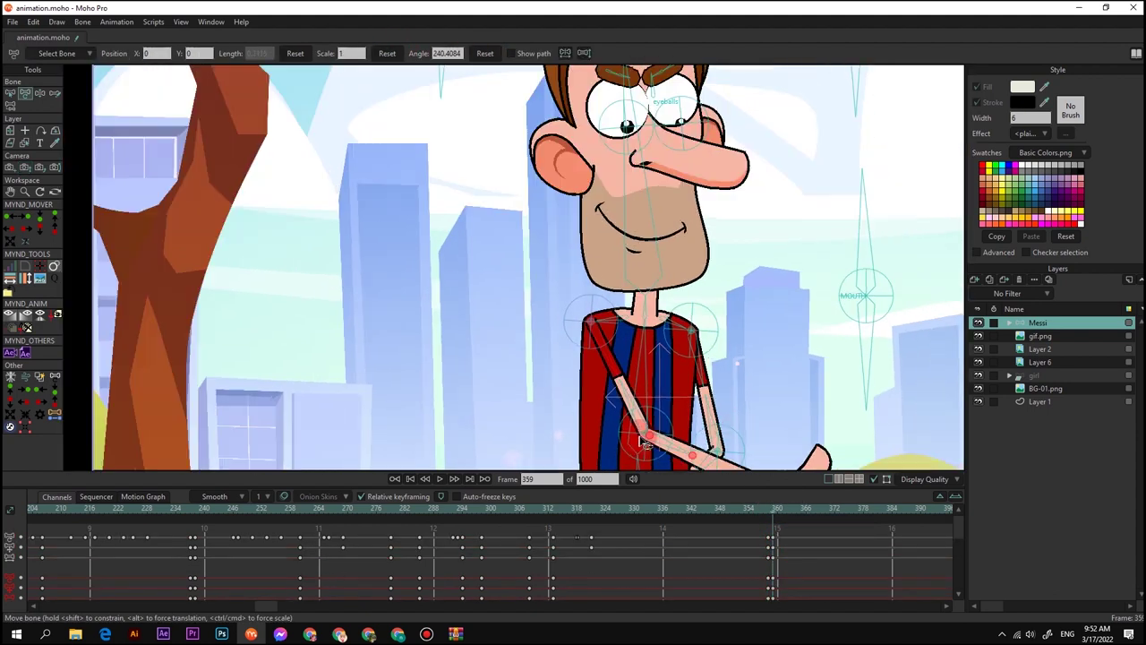
drag(625, 428, 489, 408)
scroll(582, 269, down, 2)
scroll(589, 267, up, 1)
mouse_move(494, 320)
mouse_down()
mouse_move(473, 399)
mouse_move(494, 328)
mouse_up()
scroll(488, 324, down, 2)
scroll(785, 304, up, 1)
drag(624, 346, 767, 262)
scroll(750, 304, down, 2)
scroll(744, 306, up, 1)
click(744, 307)
scroll(626, 143, down, 2)
Turn Messi's head to face the opposite way and place one hand in front of his chest at frame 359
drag(625, 139, 636, 310)
drag(639, 79, 575, 90)
scroll(582, 235, up, 2)
drag(611, 238, 673, 262)
click(651, 241)
scroll(670, 260, down, 2)
drag(670, 260, 643, 125)
drag(522, 330, 609, 312)
scroll(609, 312, up, 1)
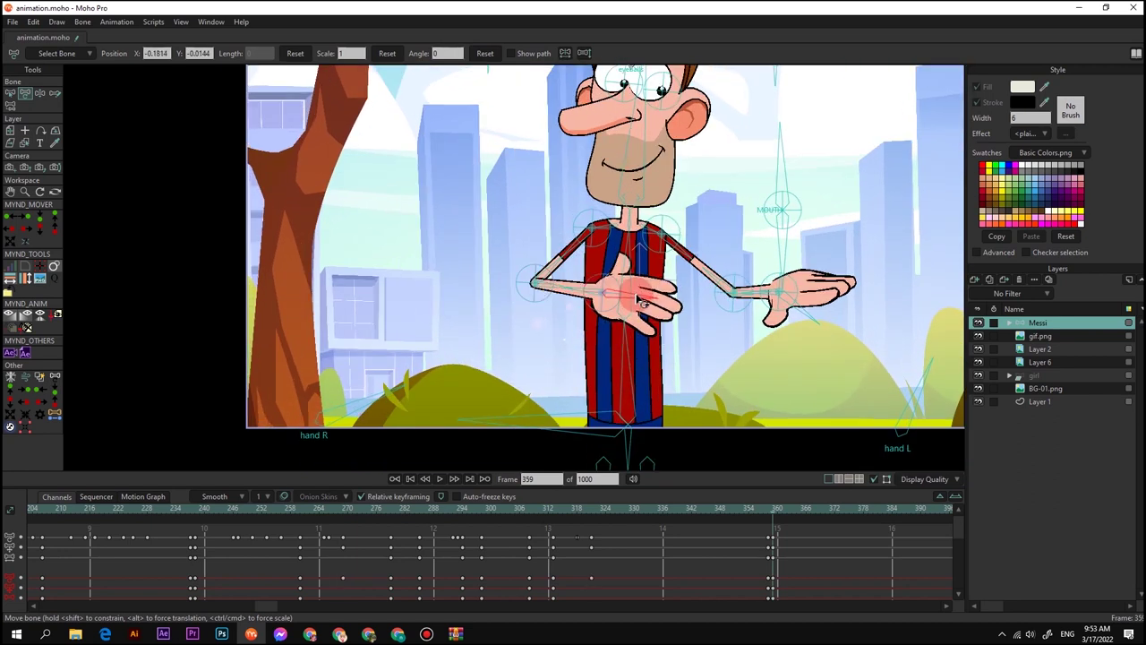
Adjust the shapes of both of Messi's hands with the hand R and hand L bones and rotate the extended hand
drag(390, 391, 384, 369)
scroll(384, 369, down, 1)
drag(865, 360, 855, 358)
drag(765, 298, 761, 315)
Raise Messi's body at frame 359 and lift one of his legs with the knee bent forward
scroll(642, 319, down, 4)
drag(643, 318, 646, 247)
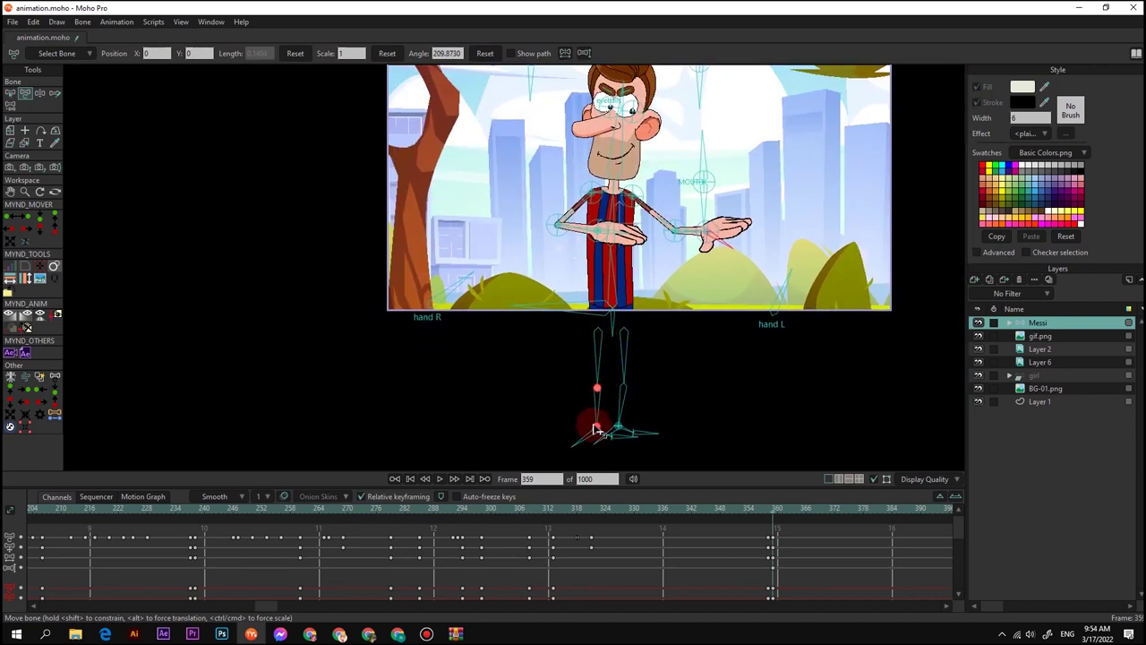
scroll(663, 304, up, 2)
drag(616, 284, 594, 280)
scroll(658, 347, down, 4)
click(635, 351)
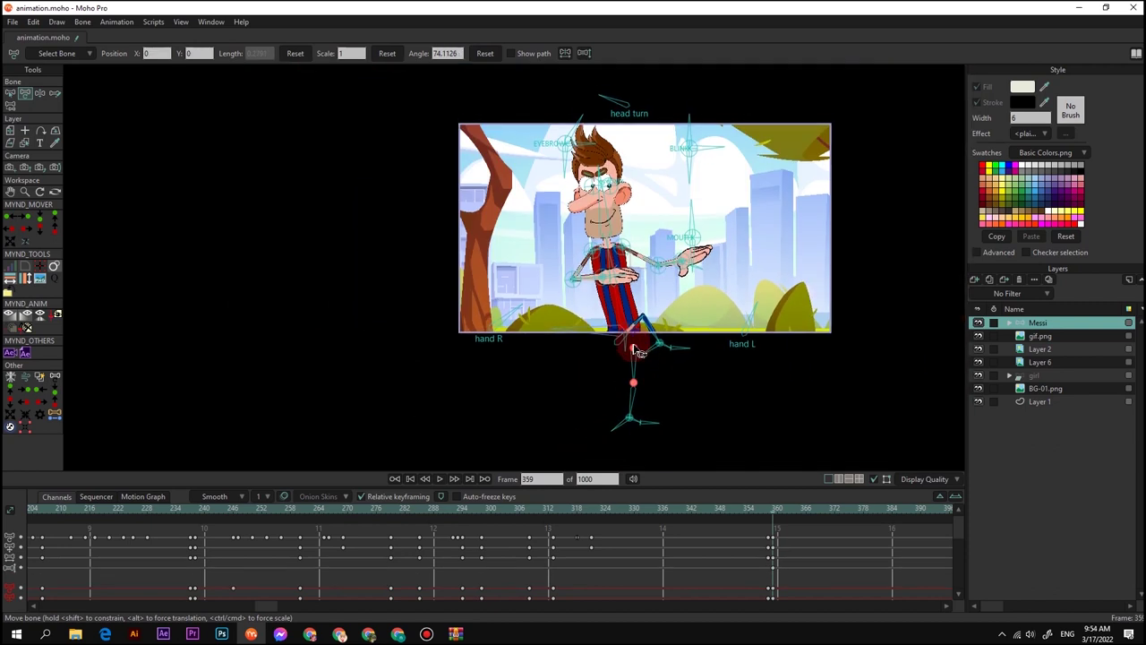
key(4)
drag(661, 313, 618, 288)
scroll(616, 288, up, 3)
key(t)
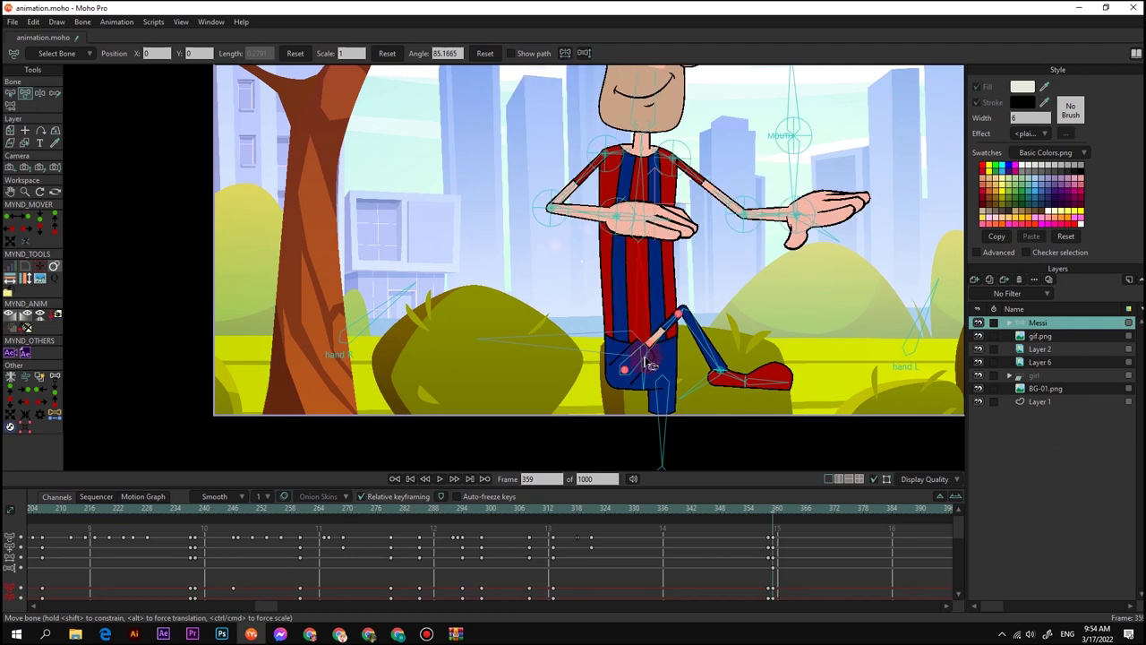
scroll(671, 251, down, 2)
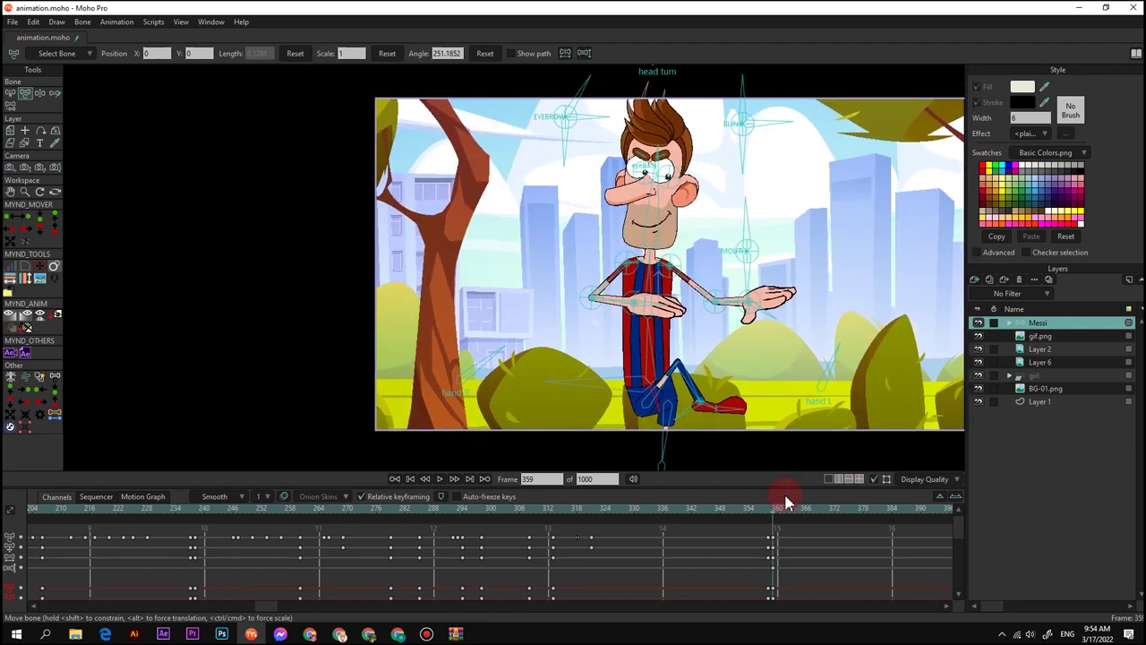
Lean Messi's torso back at frame 366 and reposition the foot of his raised leg
scroll(651, 356, up, 2)
click(807, 511)
drag(649, 334, 634, 336)
drag(659, 408, 685, 432)
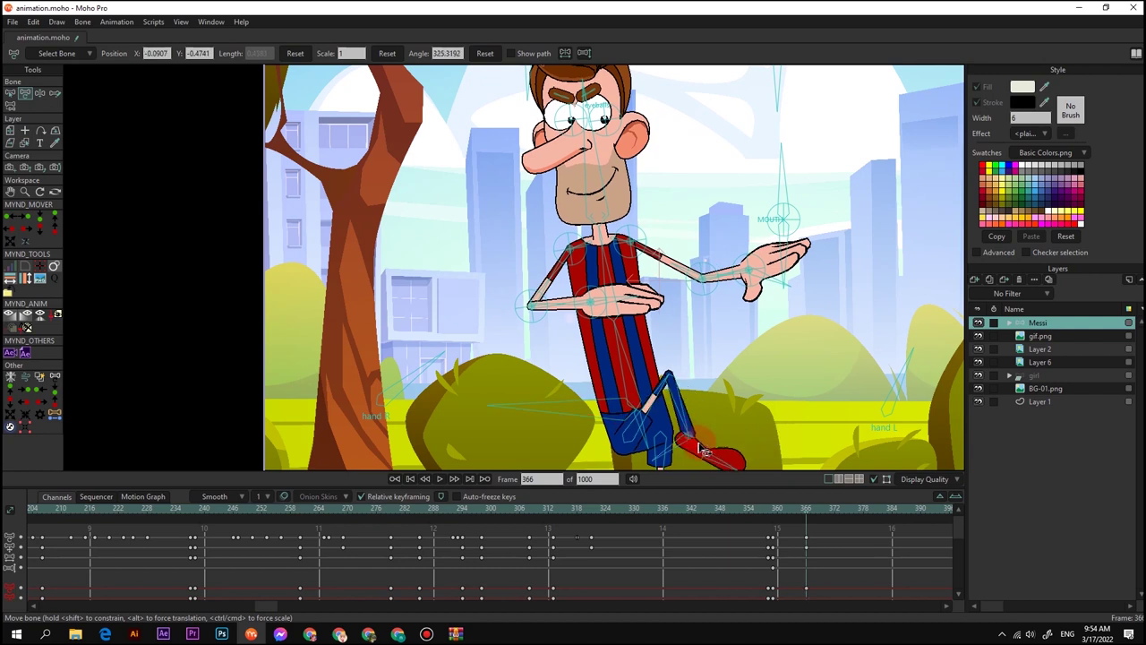
scroll(688, 428, down, 1)
scroll(761, 291, up, 2)
Raise Messi's extended hand, push his other elbow outward and tilt his head slightly at frame 366
drag(771, 293, 676, 273)
scroll(721, 279, down, 1)
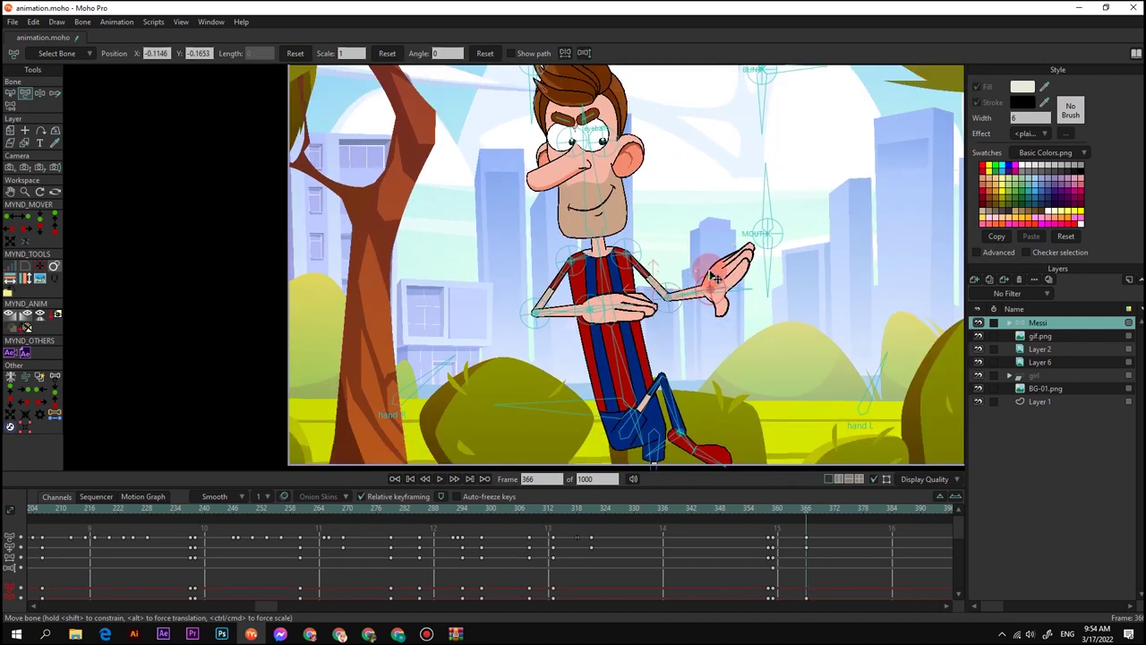
drag(534, 312, 499, 316)
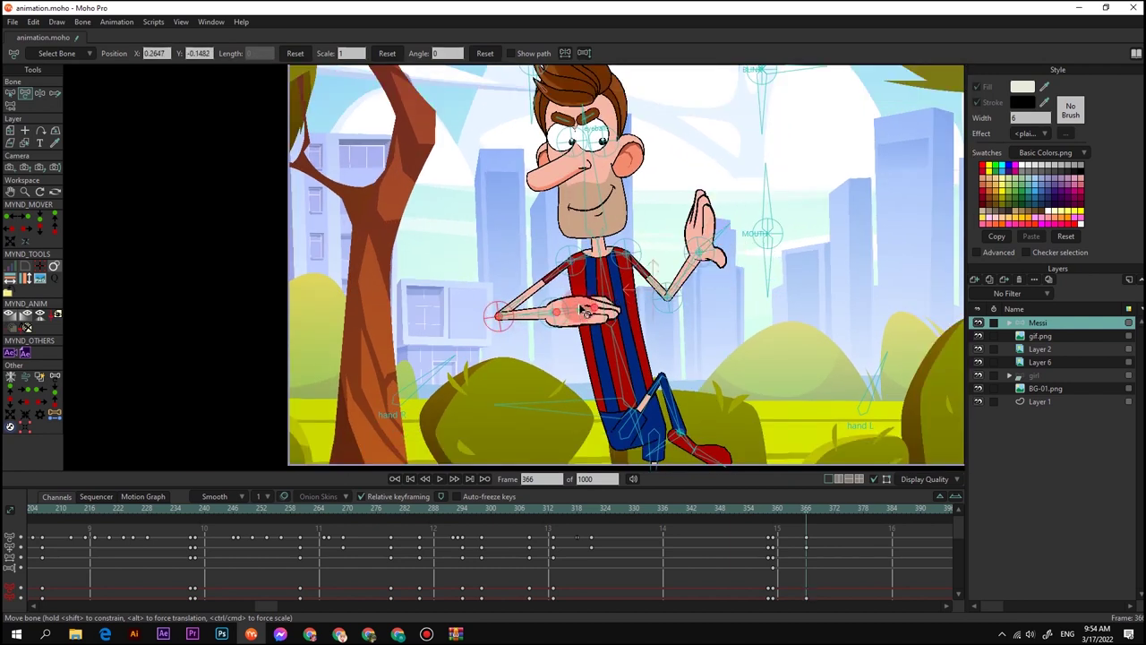
scroll(638, 335, down, 2)
drag(606, 211, 598, 213)
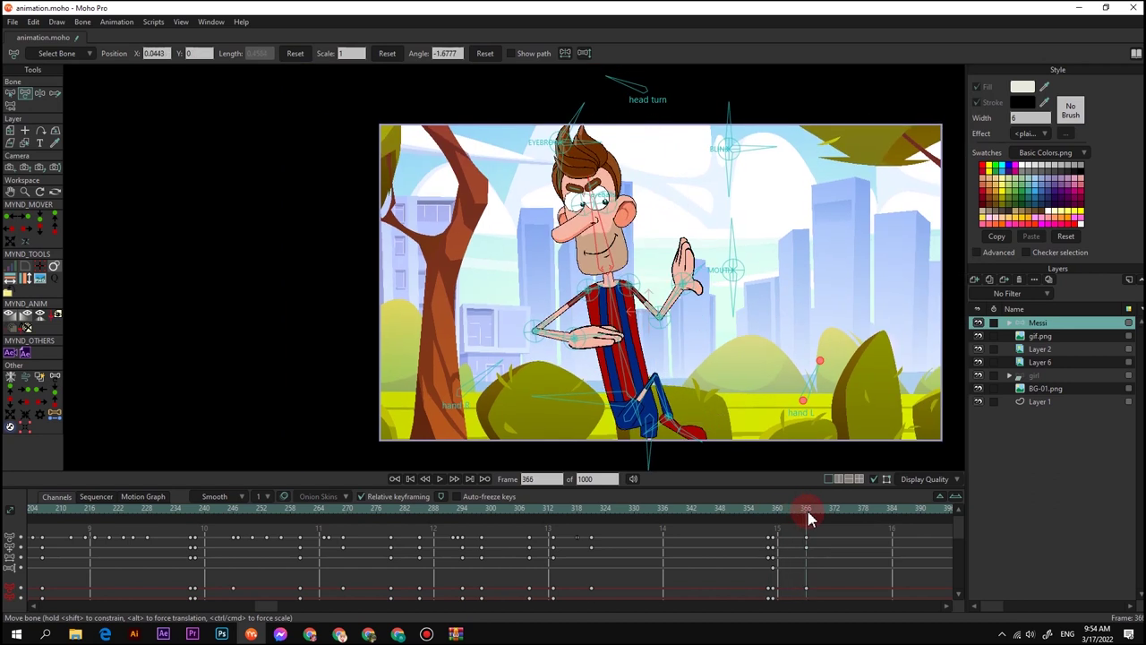
scroll(729, 306, up, 1)
click(723, 297)
Straighten Messi's legs at frame 359 and lean his torso and head toward the extended hand
scroll(727, 305, down, 2)
drag(806, 518, 772, 521)
drag(694, 395, 648, 292)
scroll(682, 306, up, 2)
scroll(644, 299, down, 2)
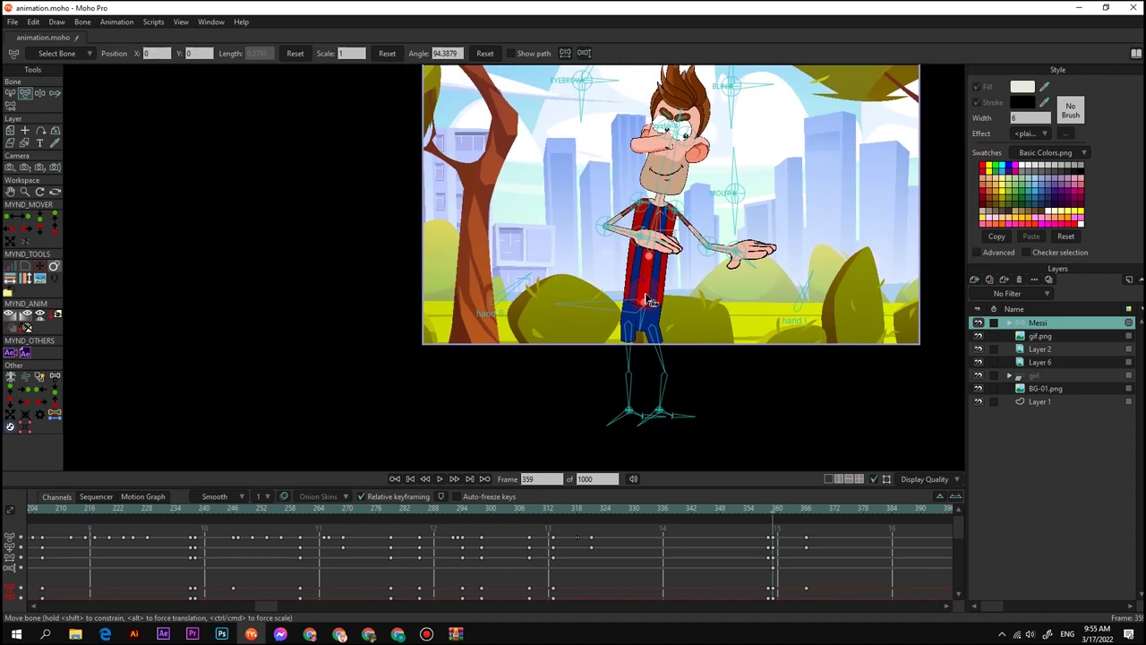
scroll(650, 197, up, 2)
drag(665, 154, 671, 154)
Adjust Messi's hips and torso to a more upright stance at frame 366 and correct his head tilt
click(774, 517)
drag(775, 518, 805, 520)
scroll(667, 396, up, 2)
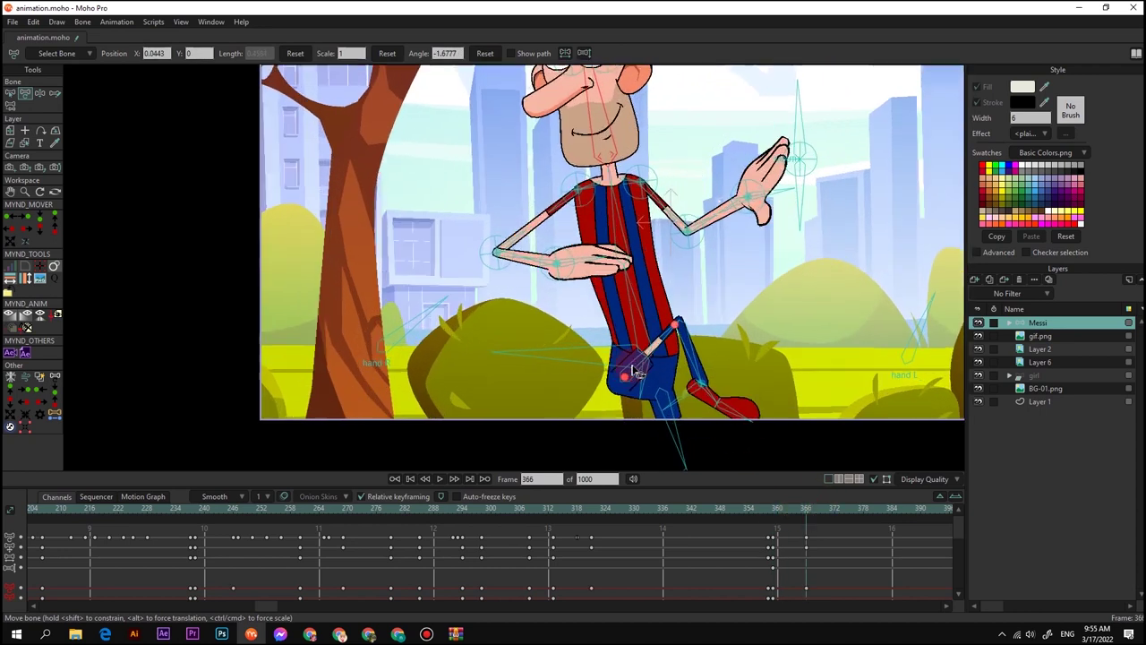
drag(643, 318, 646, 398)
scroll(627, 330, down, 2)
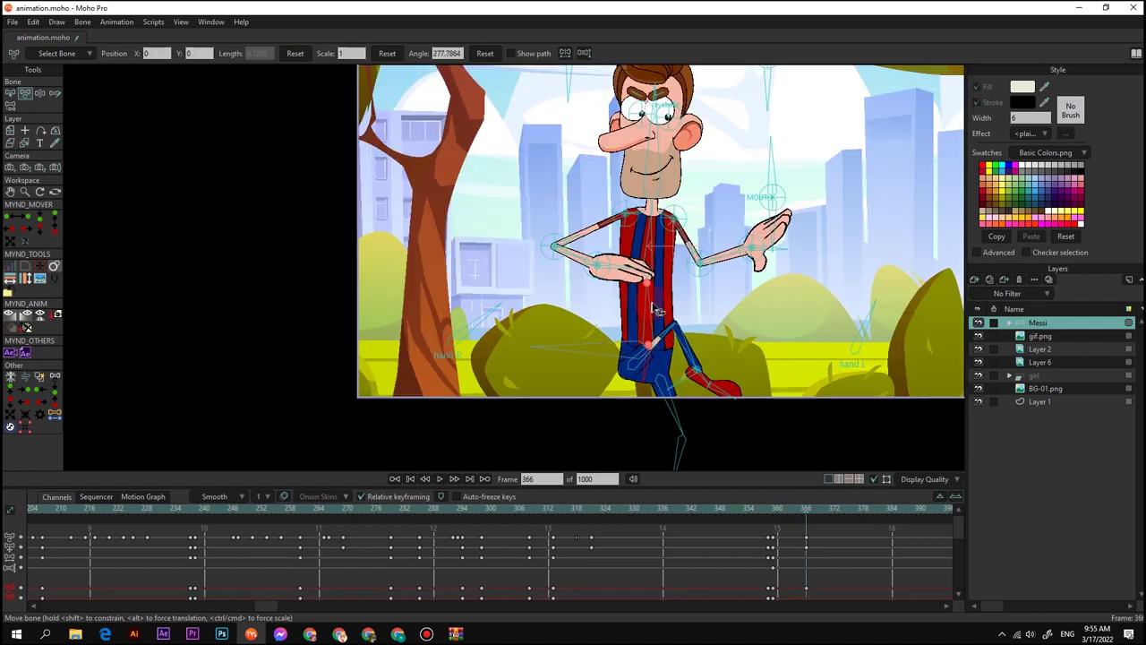
drag(644, 220, 634, 221)
scroll(656, 334, down, 3)
Open Messi's mouth at frame 363 with the mouth control bone, keeping it closed up to frame 362
scroll(739, 262, up, 2)
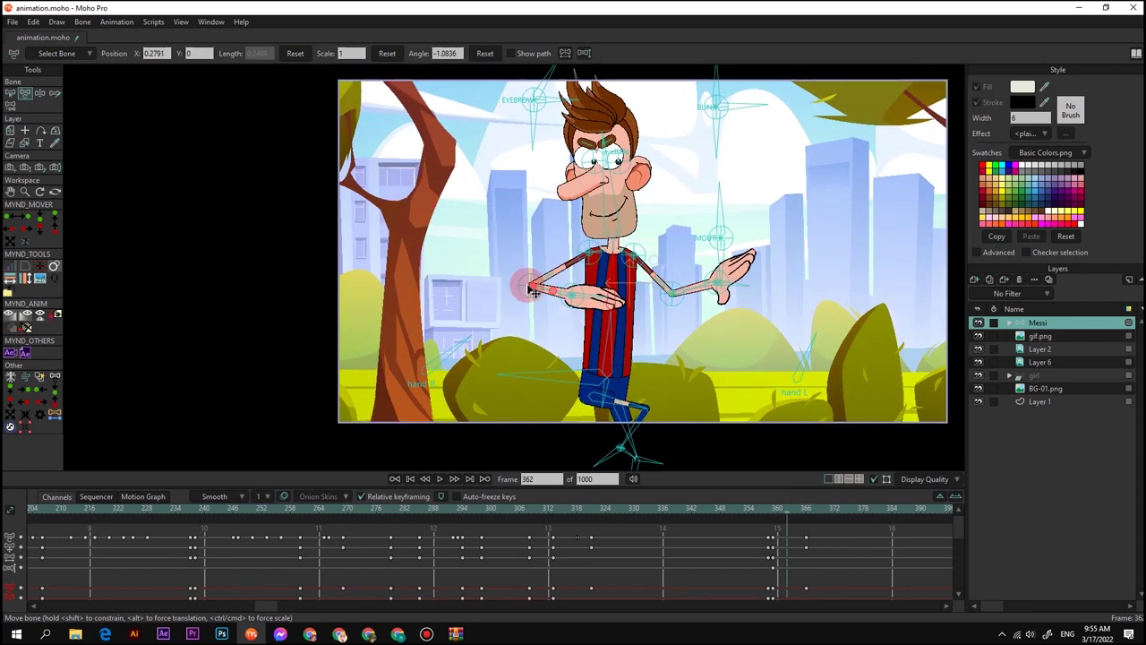
scroll(658, 170, up, 2)
click(741, 241)
click(792, 517)
drag(732, 258, 736, 246)
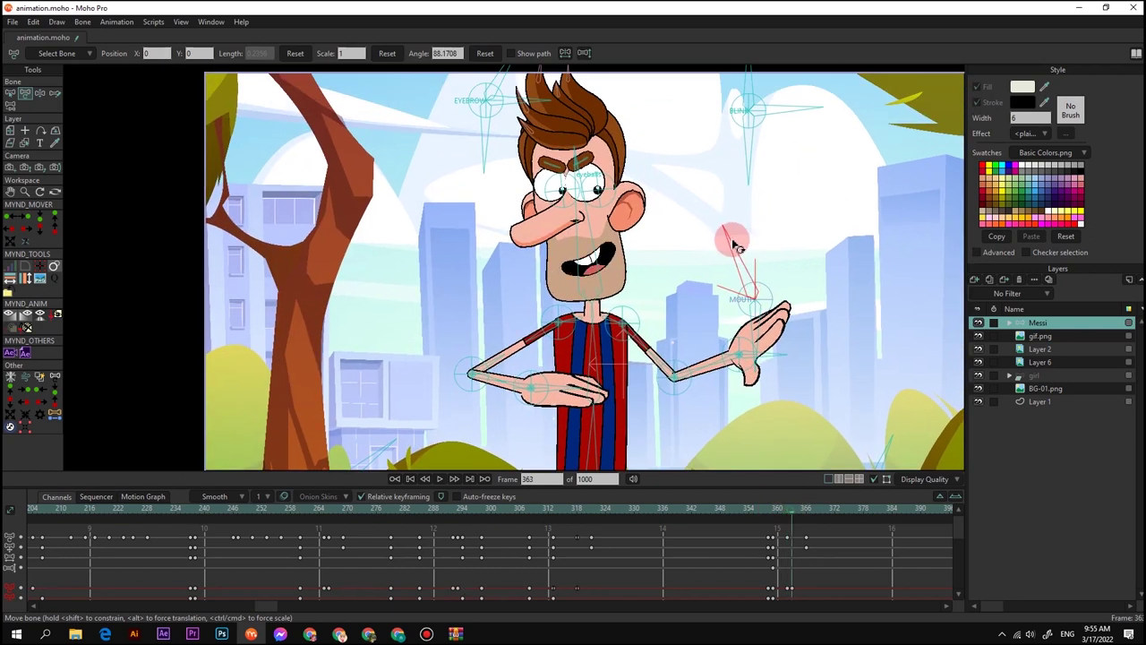
Preview the motion from frame 359 and change Messi's eyebrow expression at frame 366 with the eyebrow control bone
click(773, 512)
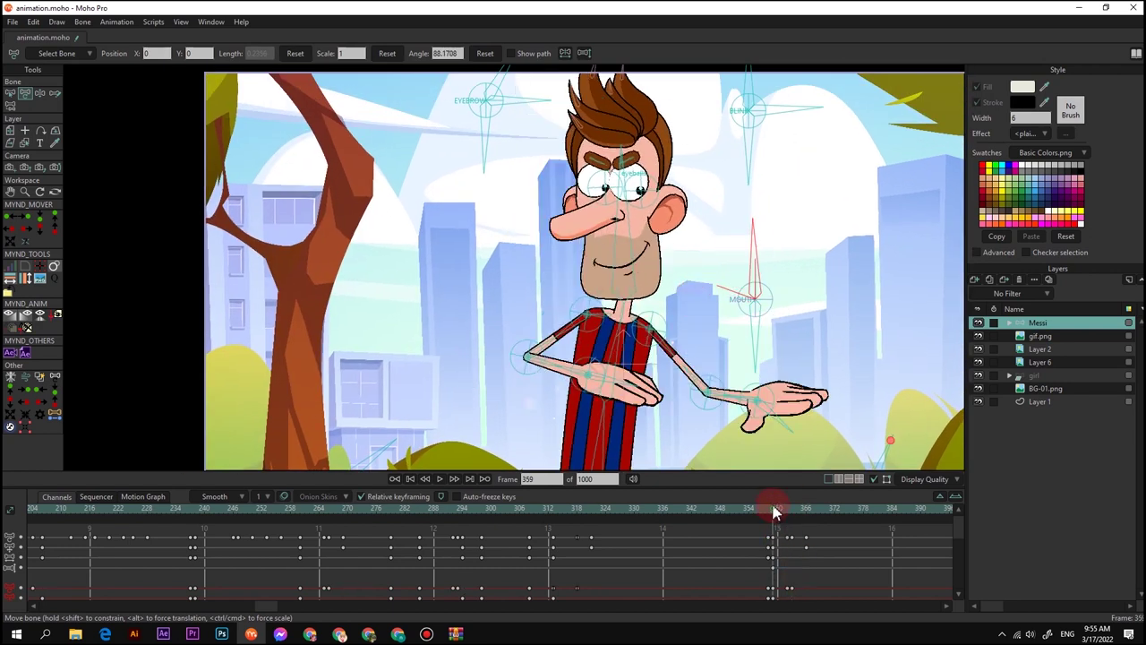
scroll(752, 259, down, 2)
key(space)
click(807, 512)
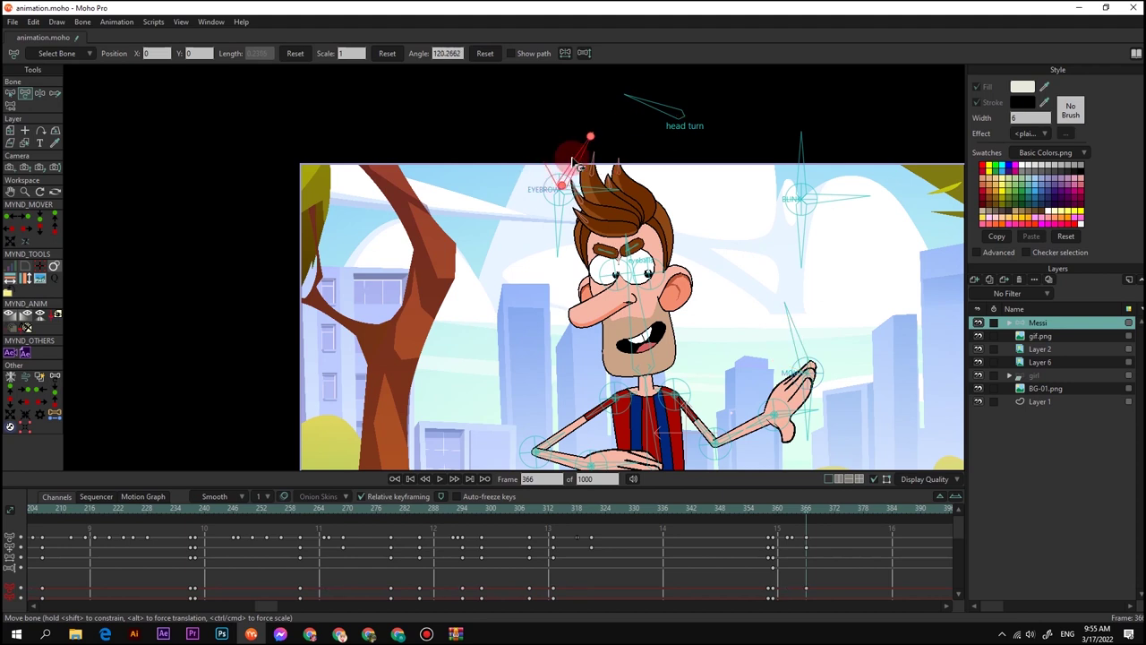
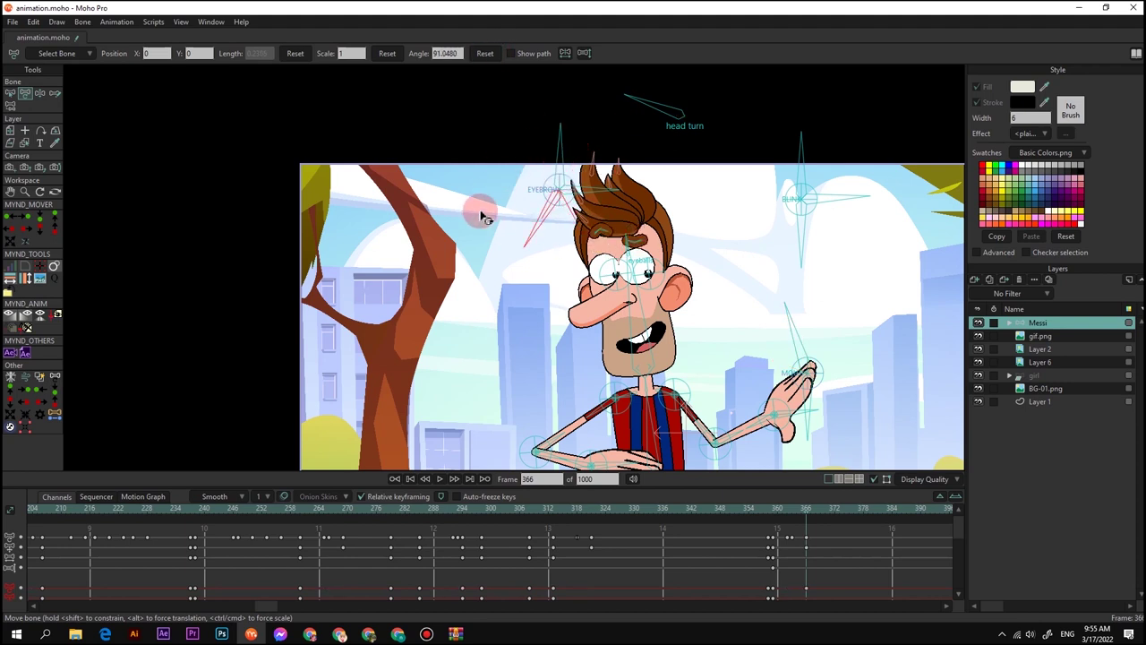
scroll(589, 218, down, 2)
Play back the animation around the start of the new shot to check Messi's talking pose
mouse_move(778, 511)
mouse_down()
mouse_move(810, 526)
mouse_move(758, 514)
mouse_up()
scroll(587, 146, down, 2)
key(space)
click(716, 510)
key(space)
Key Messi's pose at frame 369, and at frame 373 stretch one arm out backward and lower the other
click(822, 522)
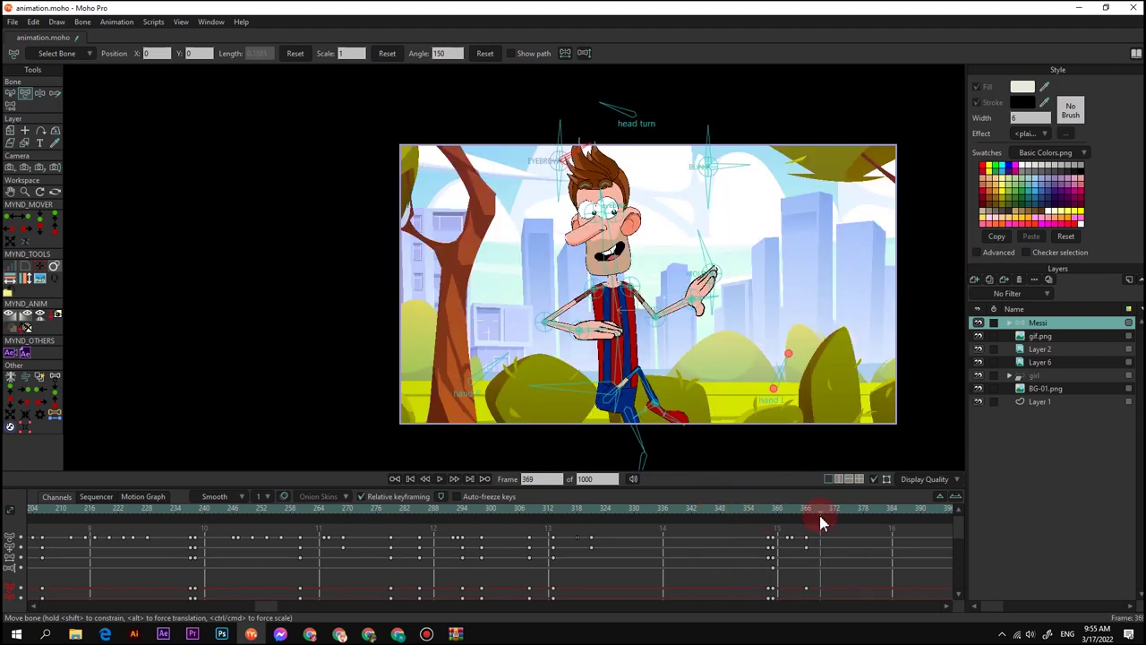
scroll(632, 340, up, 2)
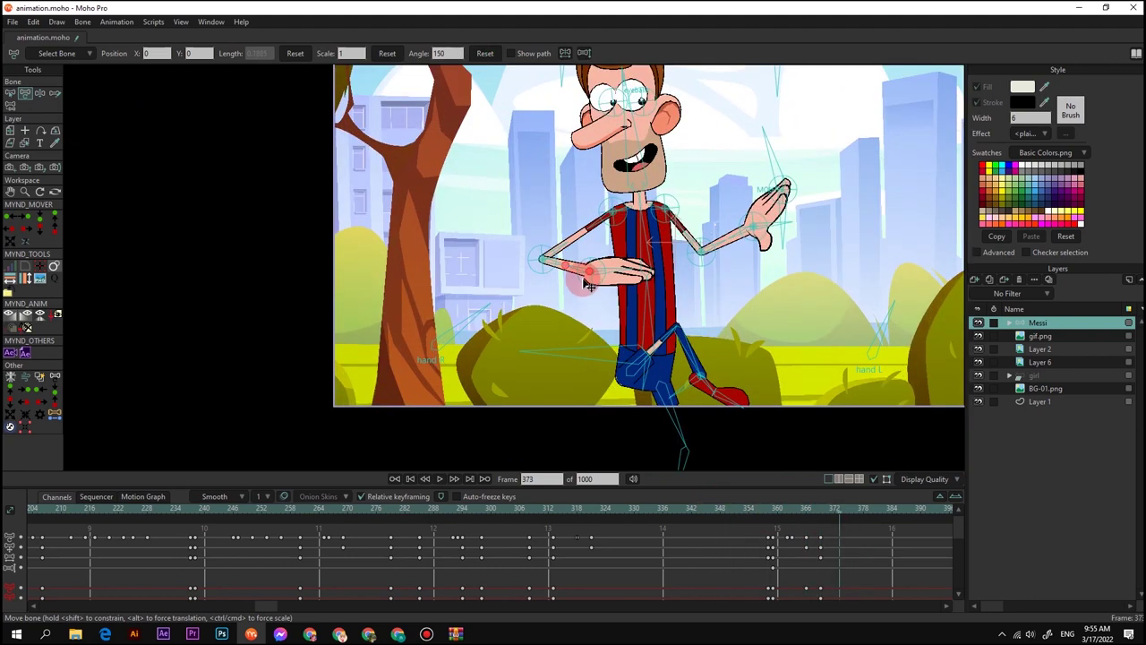
drag(580, 278, 462, 324)
scroll(517, 289, up, 2)
drag(852, 215, 710, 365)
drag(550, 240, 577, 220)
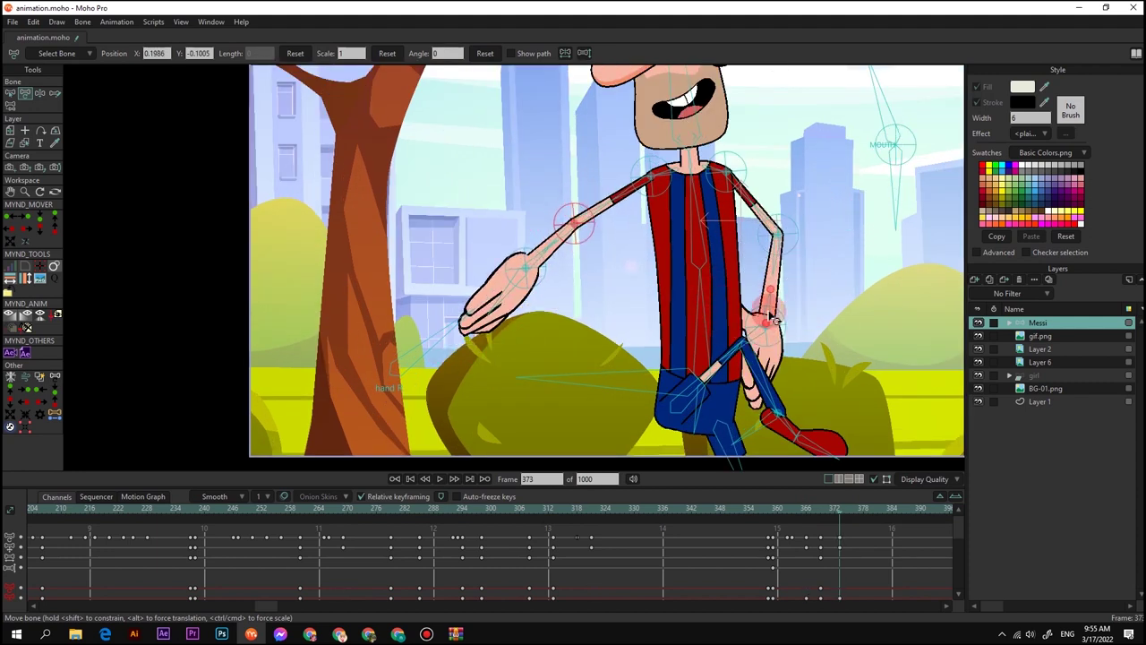
Swing Messi's lowered arm across his body at frame 373, setting its elbow over the torso and angling the hand
drag(769, 309, 685, 304)
drag(773, 234, 695, 242)
drag(625, 325, 651, 319)
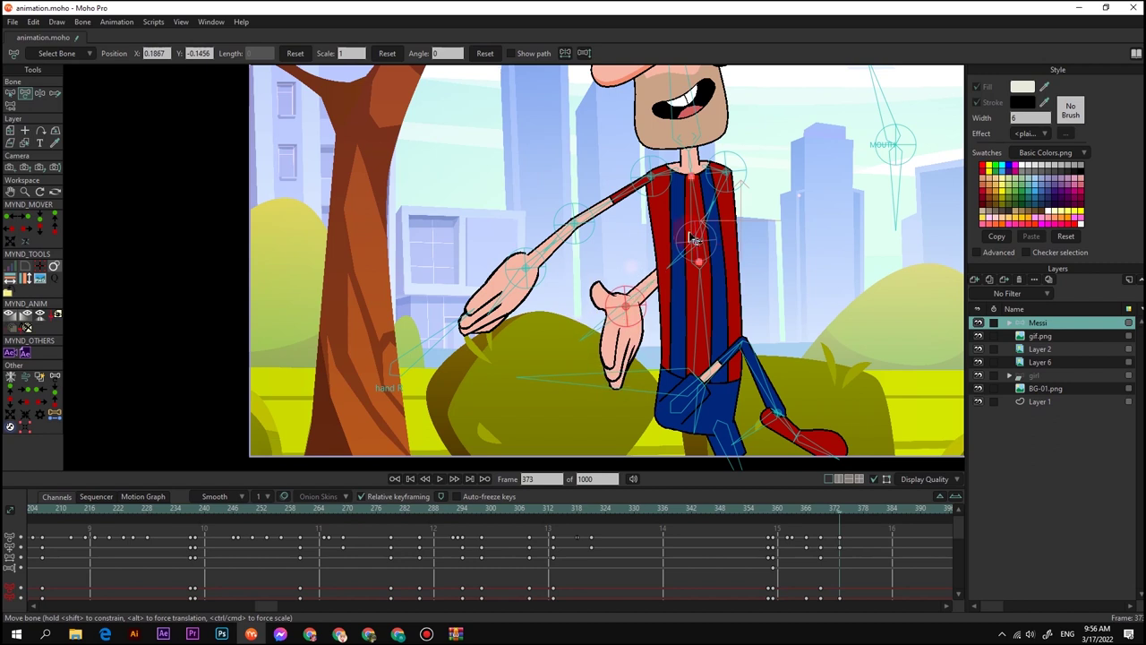
drag(686, 244, 661, 241)
drag(618, 324, 635, 319)
drag(617, 342, 631, 338)
scroll(630, 340, down, 3)
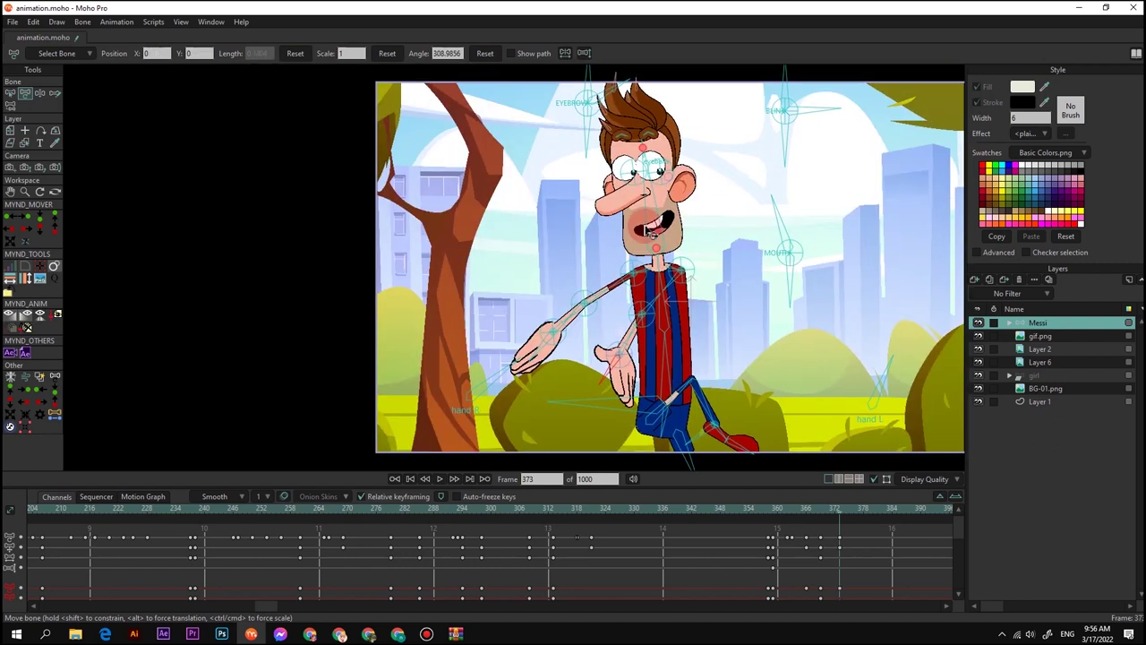
Turn Messi's head to face the opposite way at frame 373 and refine his torso and arm placement
drag(637, 259, 643, 389)
drag(668, 159, 700, 143)
drag(659, 340, 664, 342)
scroll(675, 290, up, 4)
drag(697, 261, 707, 274)
scroll(706, 280, down, 4)
Spread Messi's legs into a running stride at frame 373 and adjust his torso and head tilt
drag(709, 358, 694, 134)
drag(750, 312, 631, 452)
scroll(752, 313, up, 2)
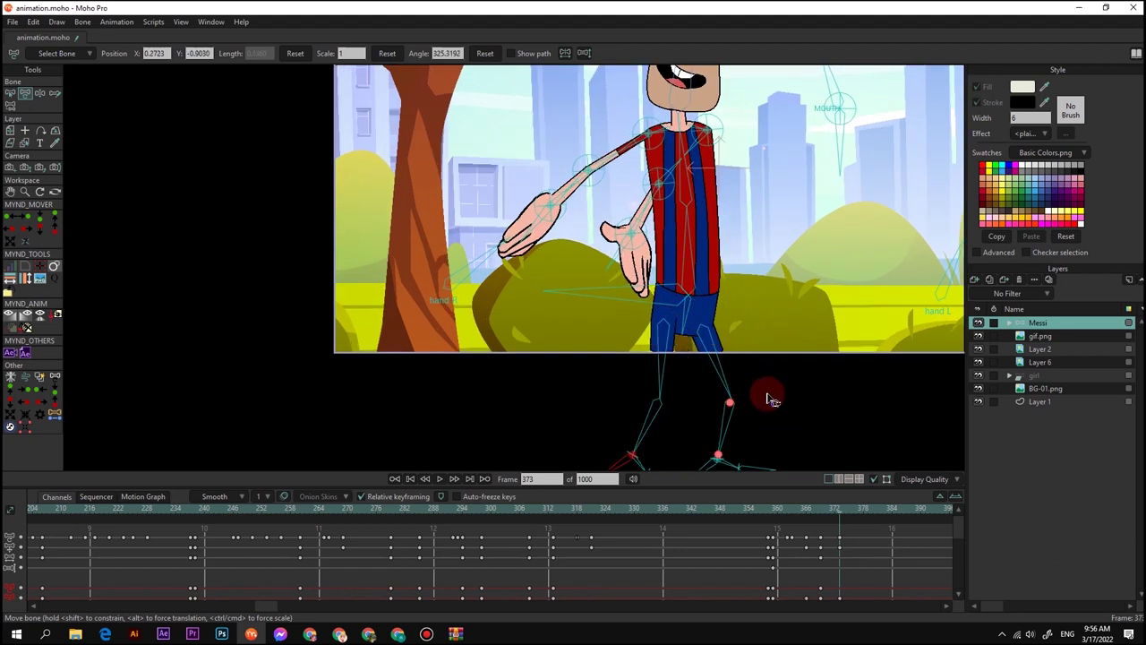
drag(769, 394, 745, 333)
drag(692, 401, 774, 359)
drag(661, 234, 697, 313)
scroll(713, 231, down, 3)
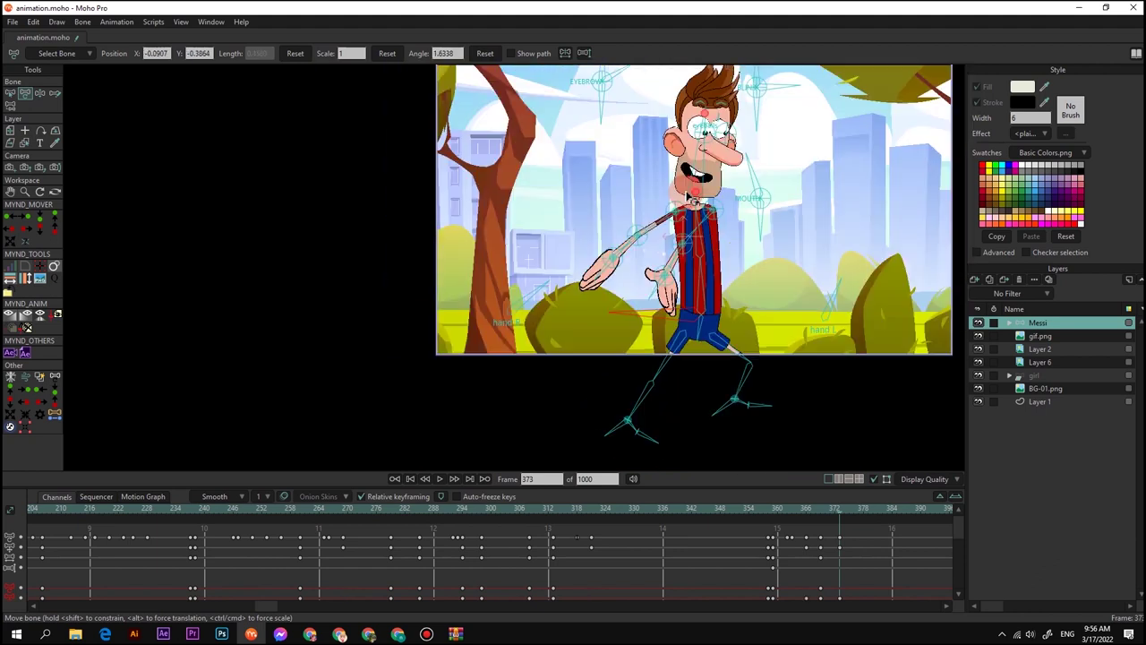
drag(699, 134, 706, 134)
drag(721, 222, 687, 211)
Key the Messi layer's position at frame 369 and move it out of the scene to X 2.0328 at frame 373
click(821, 517)
key(m)
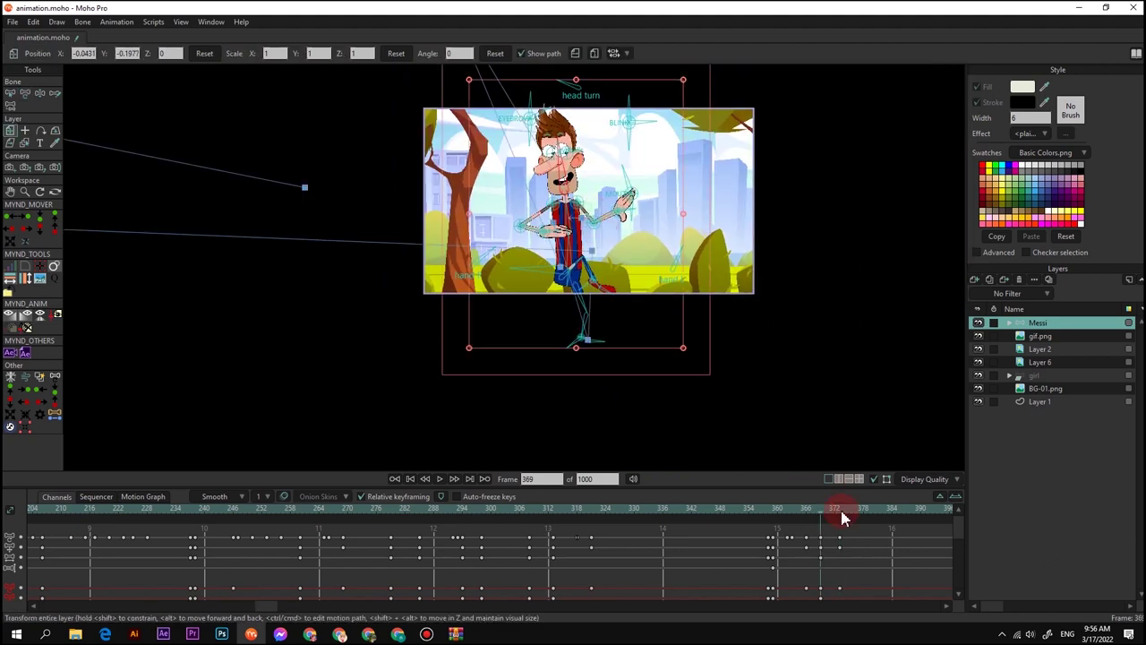
click(841, 513)
drag(753, 267, 1021, 268)
scroll(681, 281, up, 2)
drag(681, 282, 800, 385)
scroll(813, 540, down, 5)
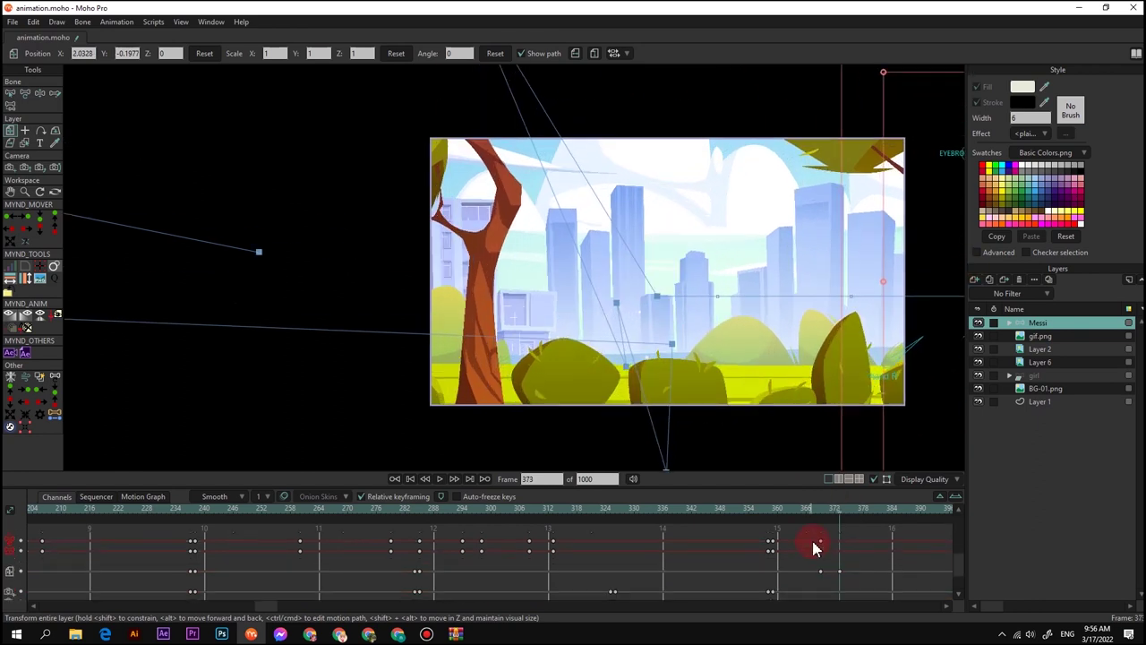
Change the interpolation of the Messi layer's position keys at frames 369 and 373
drag(871, 562, 818, 549)
right_click(819, 553)
click(831, 445)
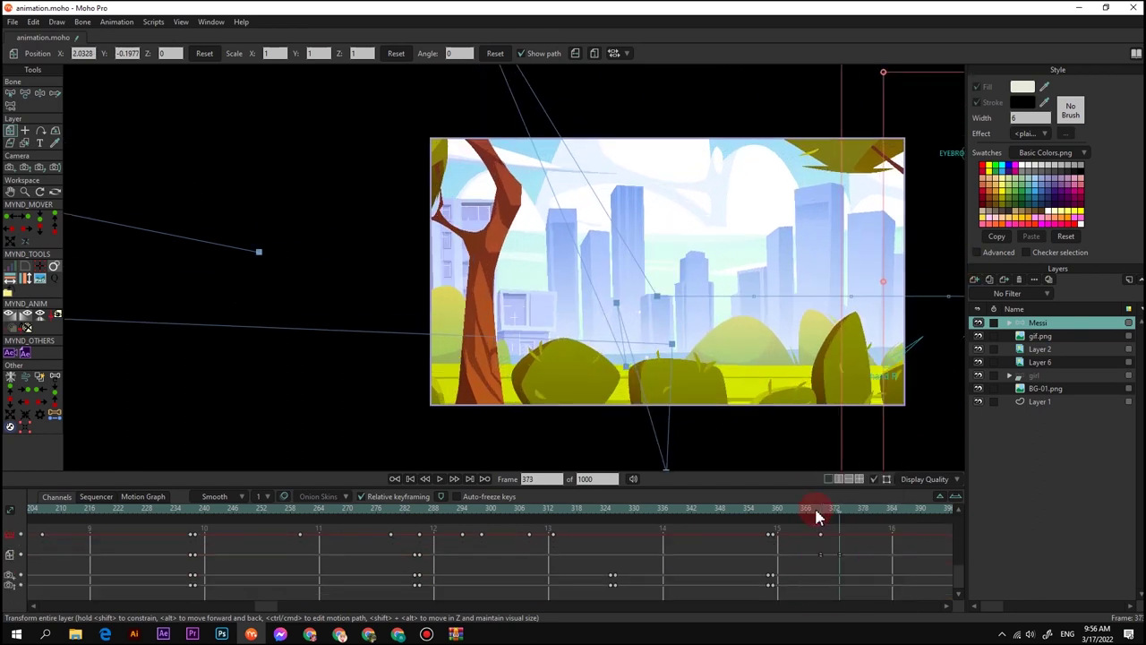
Move Messi's running-pose bone keys from frame 373 to frame 371 and check the exit motion
scroll(654, 289, up, 3)
click(824, 517)
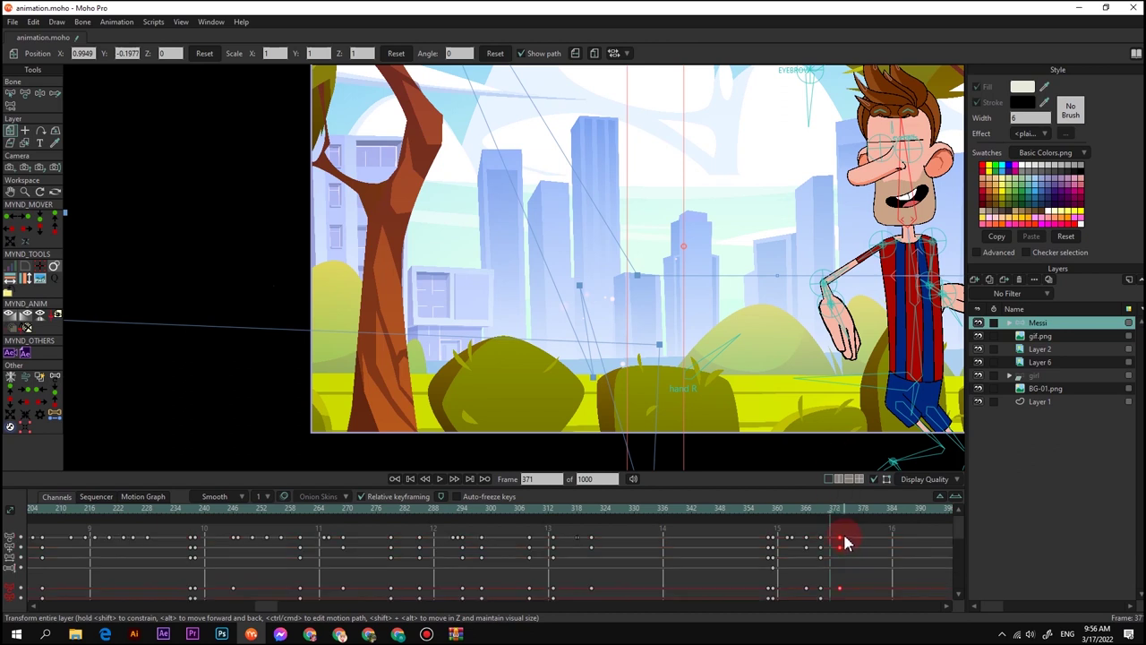
drag(843, 537, 820, 518)
scroll(848, 550, down, 3)
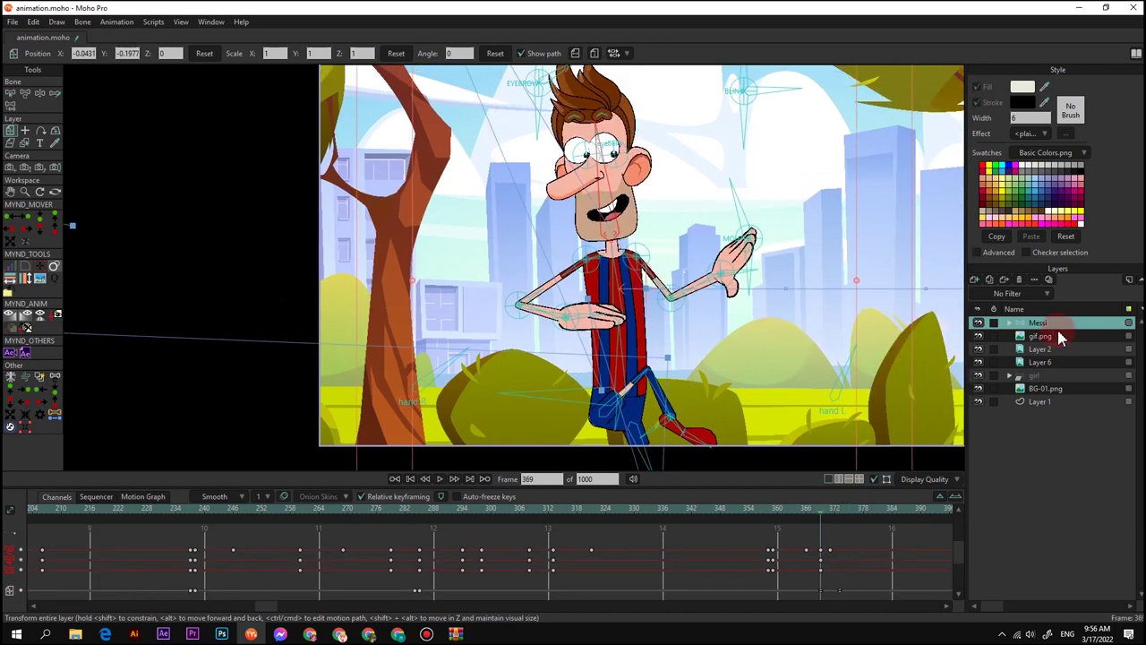
Add an image sequence layer above gif.png from the HIEU UNG folder, starting with fast run_br_00000
click(1057, 335)
click(974, 278)
click(1004, 313)
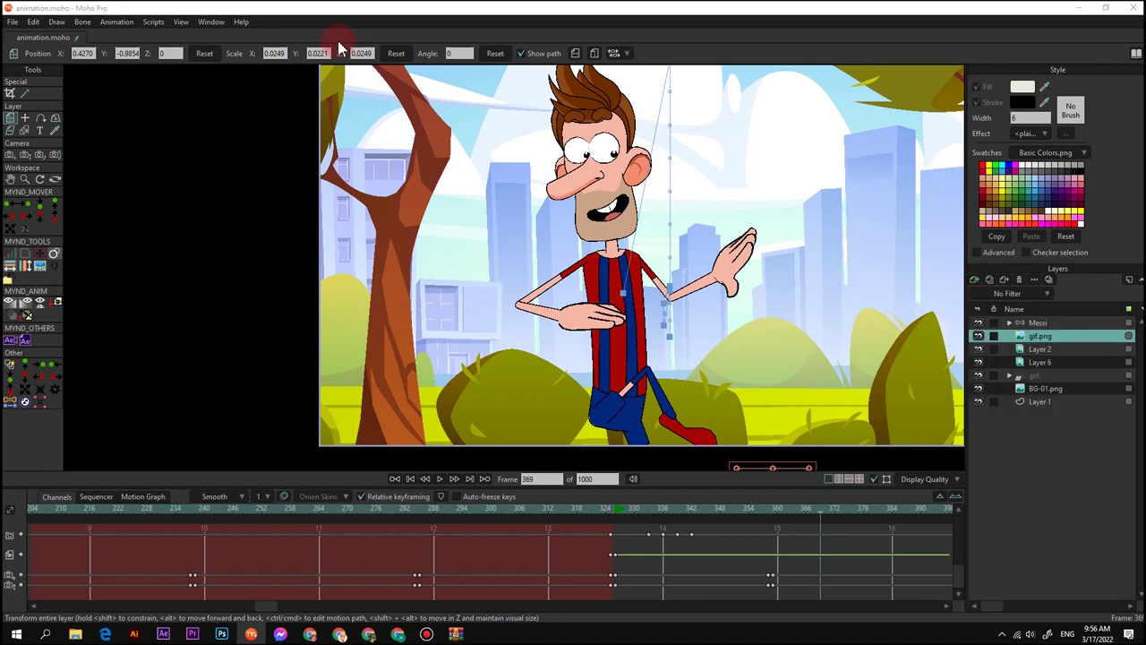
click(286, 43)
double_click(279, 177)
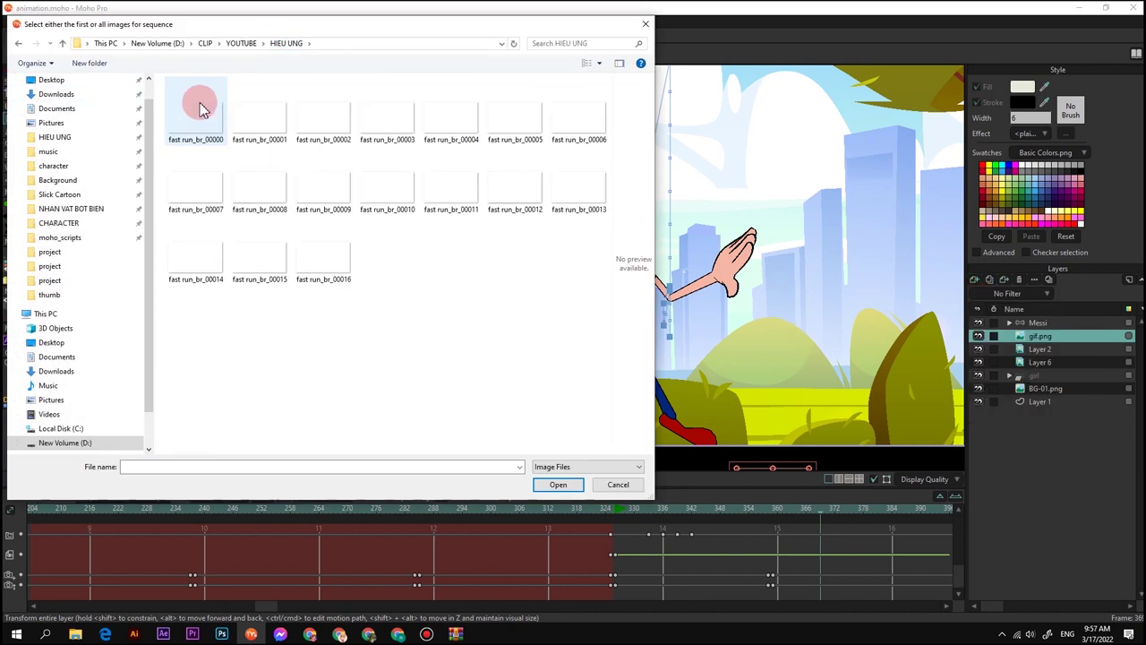
click(203, 123)
click(557, 482)
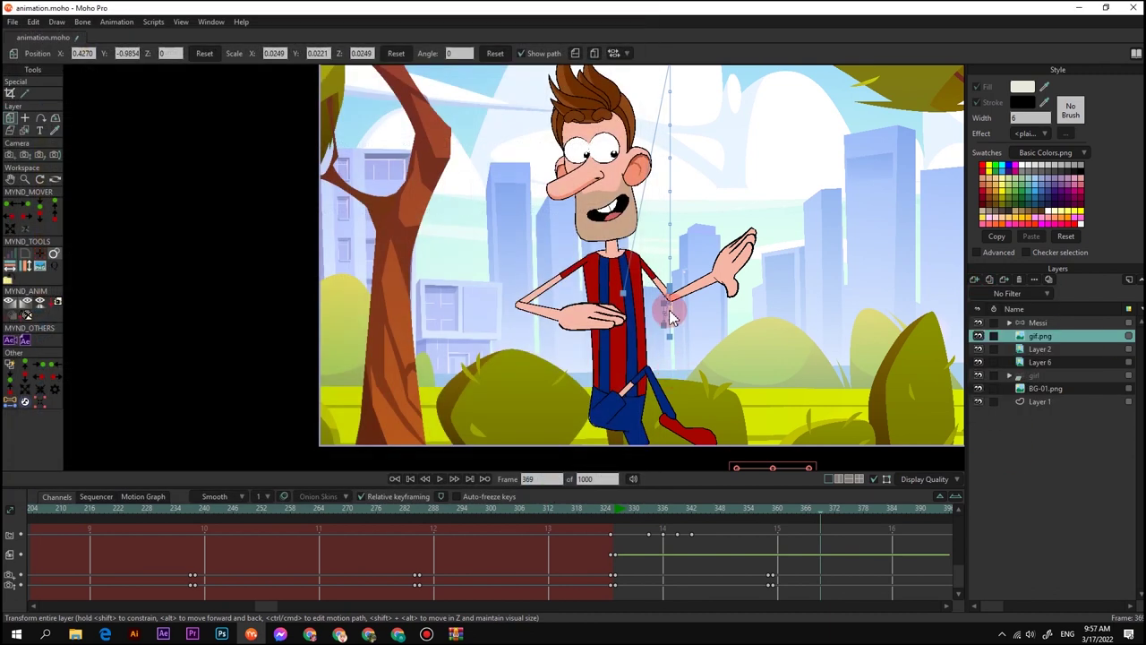
Reposition the fast run effect layer at frame 369, flip it horizontally and scale it down to about 0.58
scroll(665, 300, down, 6)
scroll(666, 278, up, 3)
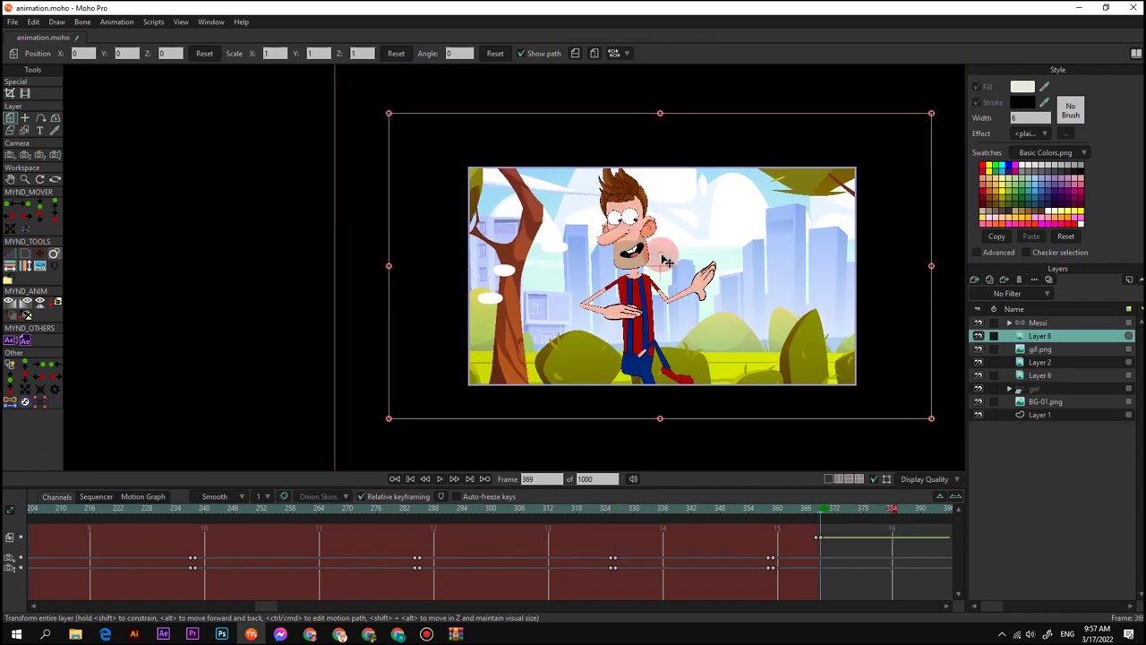
drag(617, 298, 731, 354)
click(577, 51)
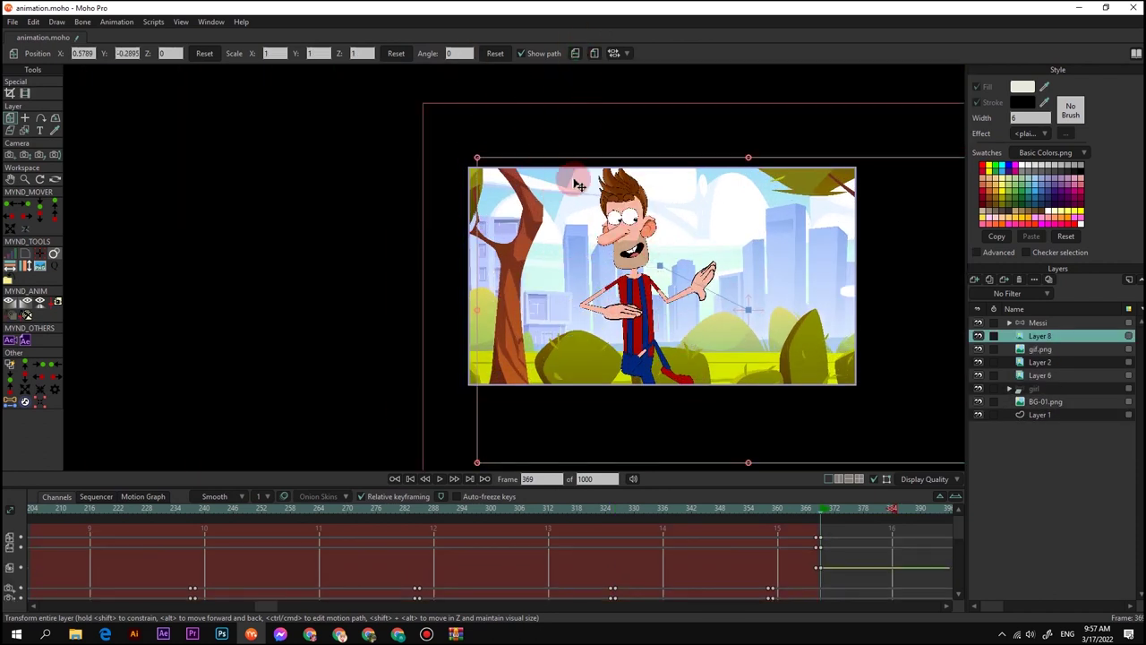
drag(477, 159, 596, 345)
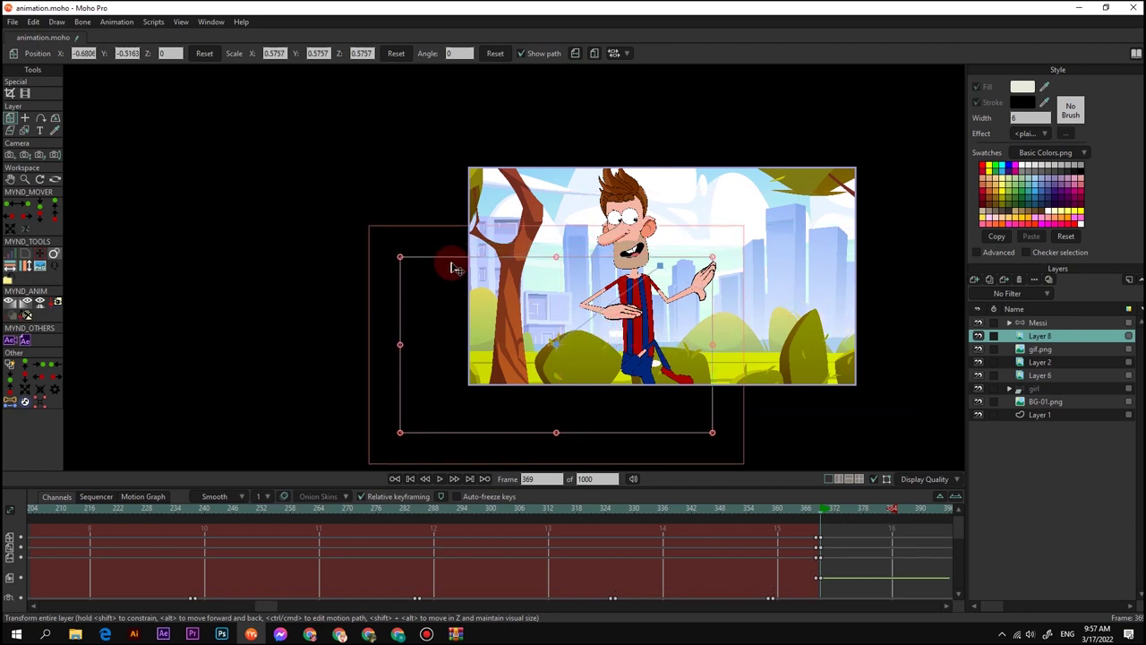
drag(402, 259, 447, 263)
key(ctrl+z)
Shift the fast run effect layer to X -0.1995, Y -0.4537 at frame 373, at a scale of 0.5527
drag(829, 548, 638, 515)
drag(600, 371, 655, 368)
drag(507, 268, 480, 250)
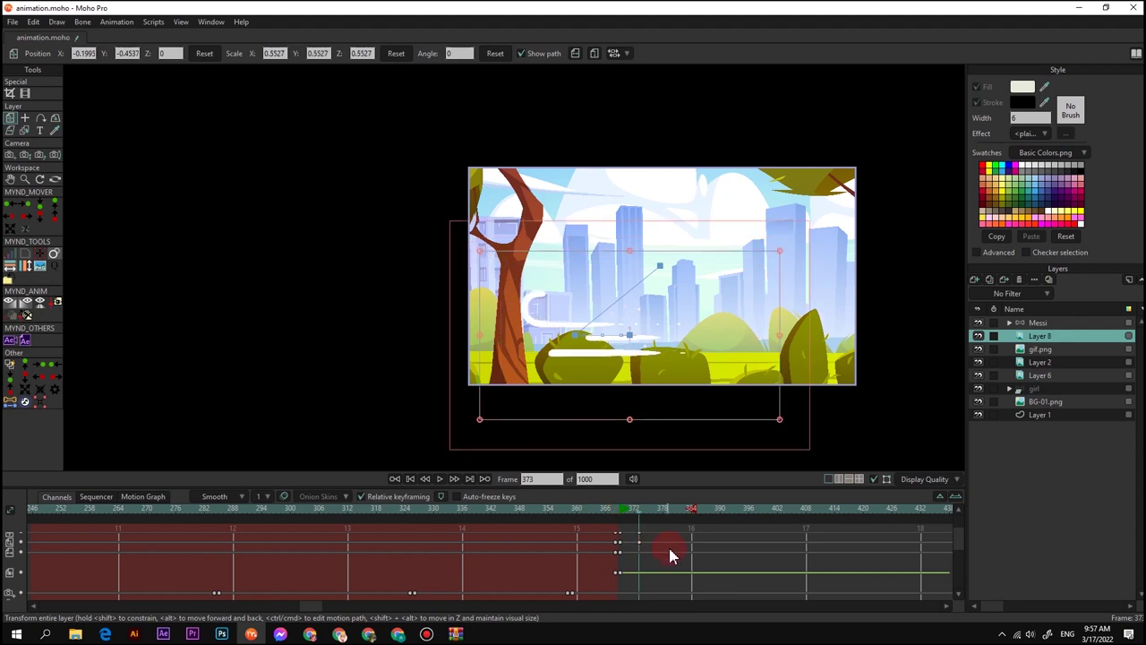
Set the fast run effect layer's motion keys at frames 369 and 373 to Ease In/Out interpolation
drag(619, 534, 622, 544)
right_click(621, 544)
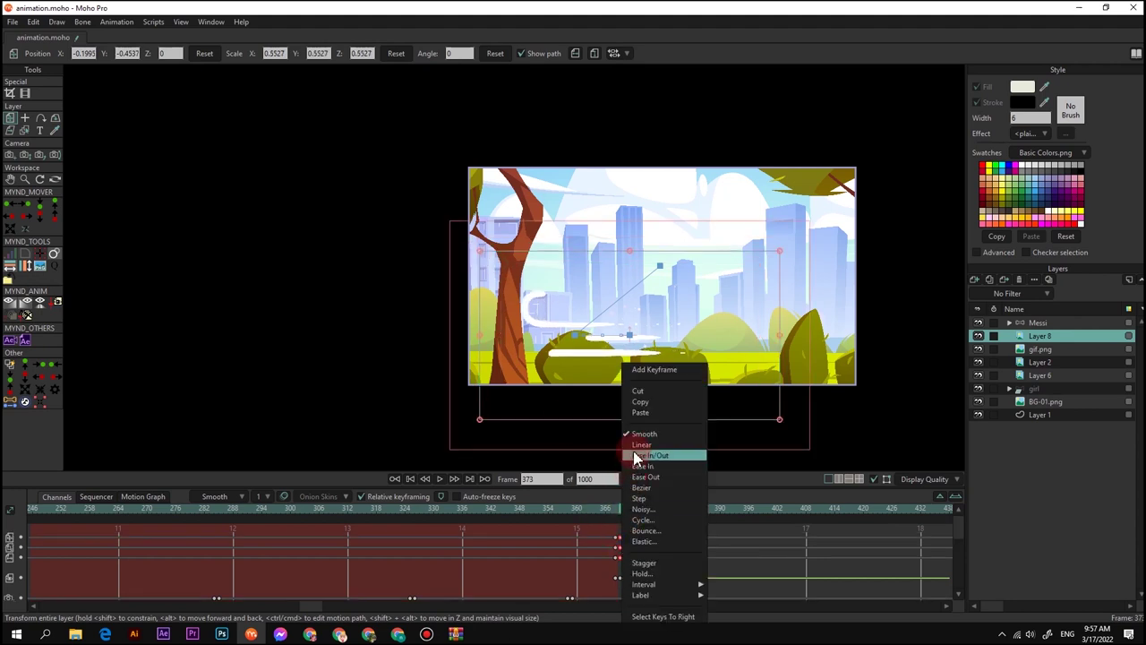
click(712, 547)
Play back Messi's exit with the fast run effect to check the timing from his gesture to the empty scene
click(610, 513)
scroll(583, 339, up, 2)
key(space)
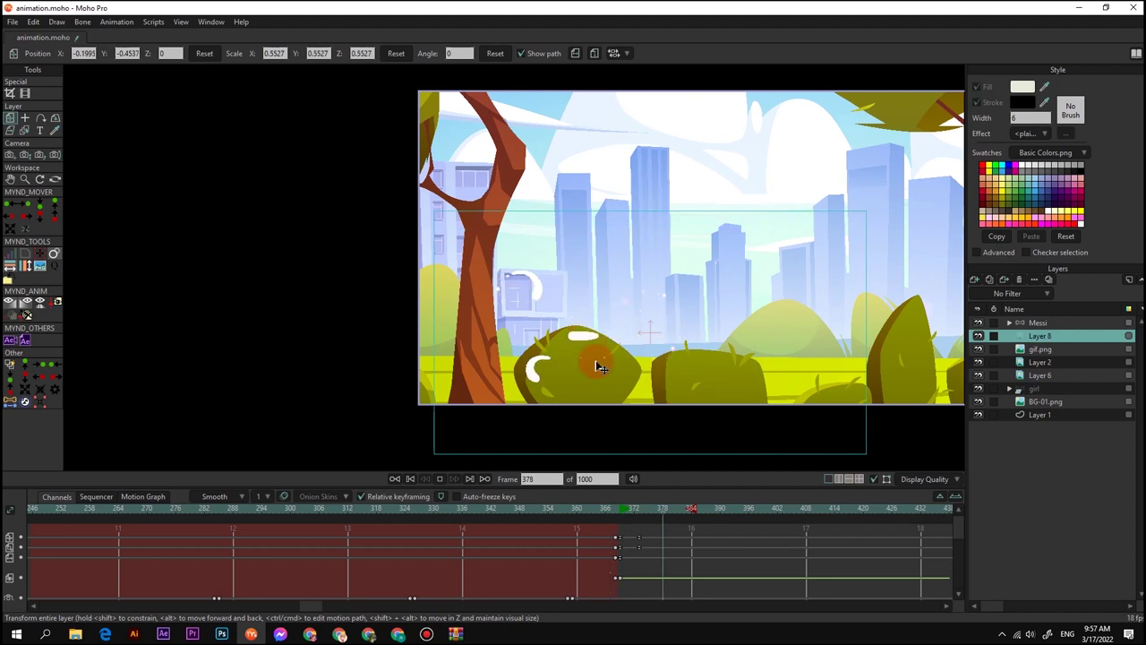
key(ctrl+Left)
key(ctrl+Left)
key(ctrl+Left)
key(ctrl+Left)
key(ctrl+Left)
key(ctrl+Left)
key(ctrl+Left)
key(ctrl+Left)
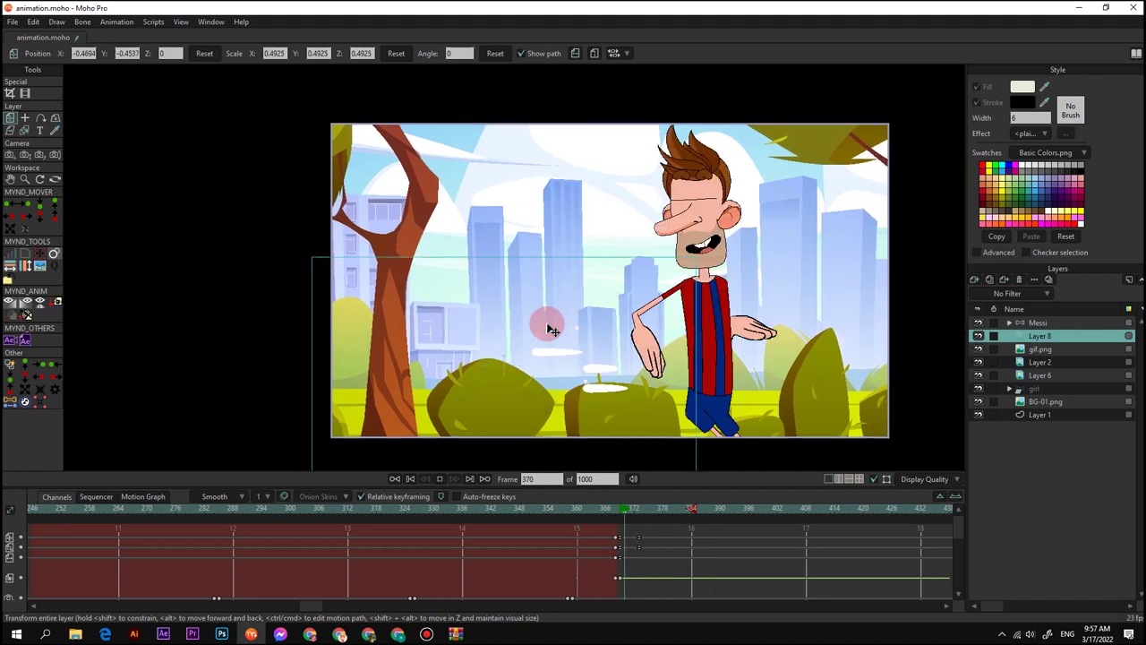
click(567, 509)
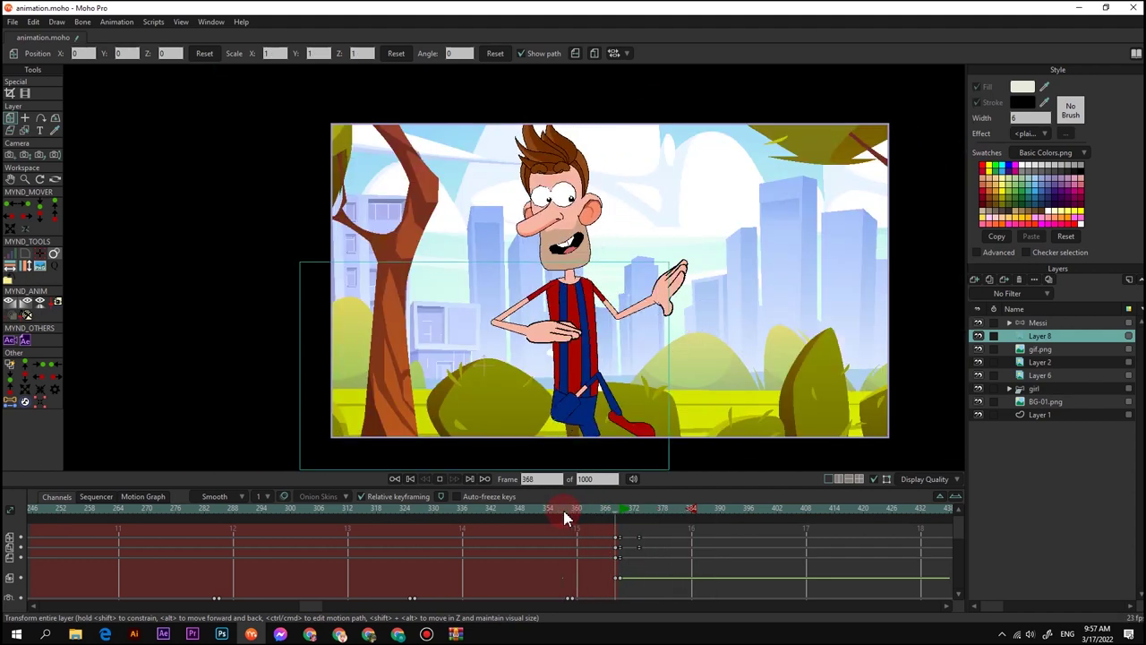
key(space)
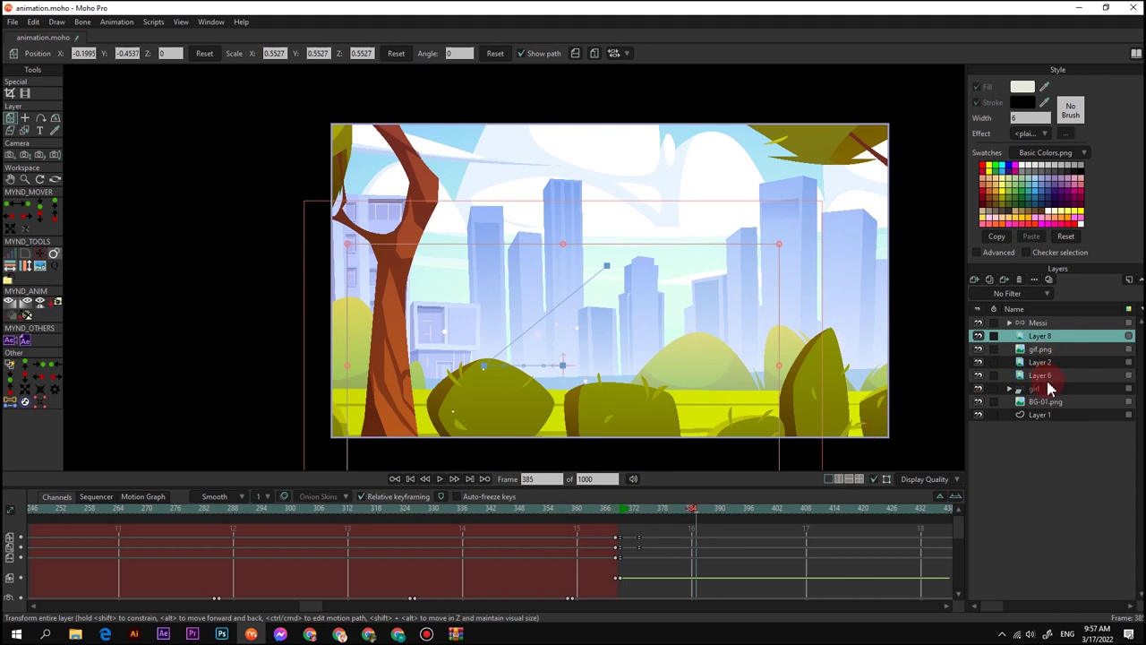
Key the camera's position and zoom at frames 385 and 386
key(5)
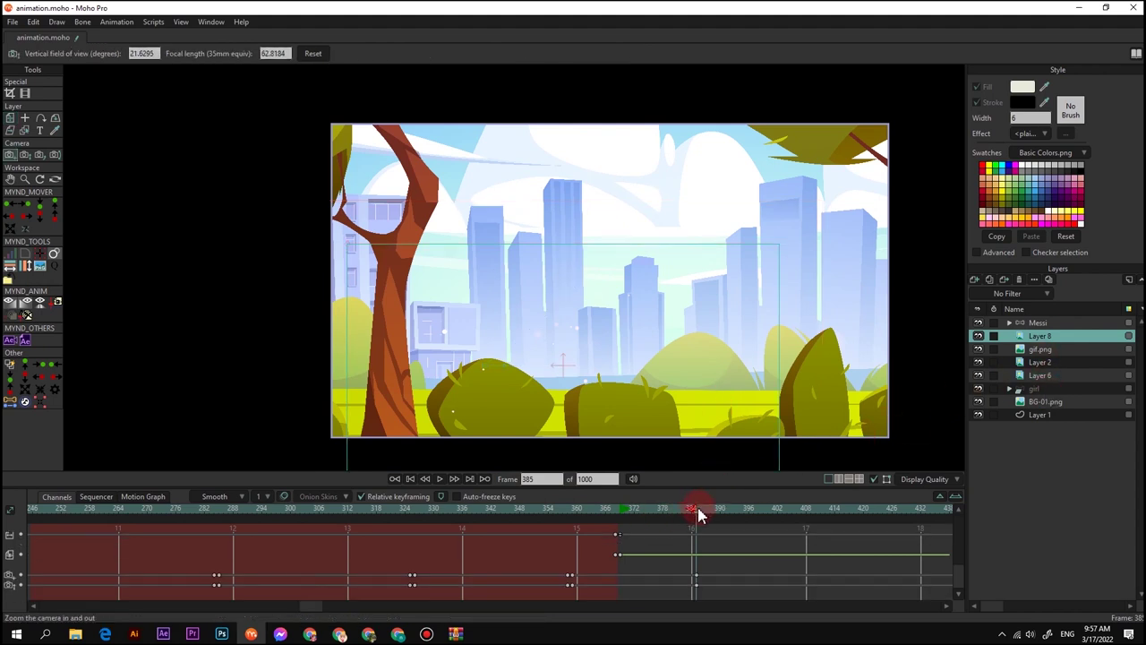
click(701, 511)
key(4)
click(753, 387)
key(5)
click(754, 387)
Make the girl layer visible at frame 386, paste her copied bone keys there and shift them to frame 385
right_click(1044, 389)
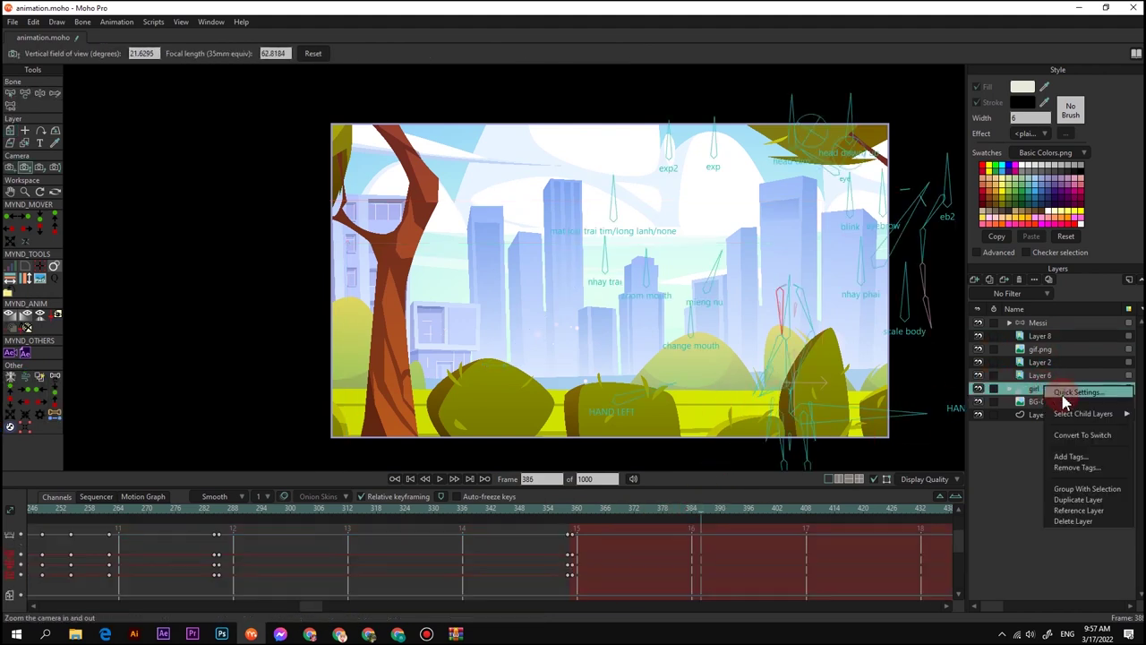
click(1063, 393)
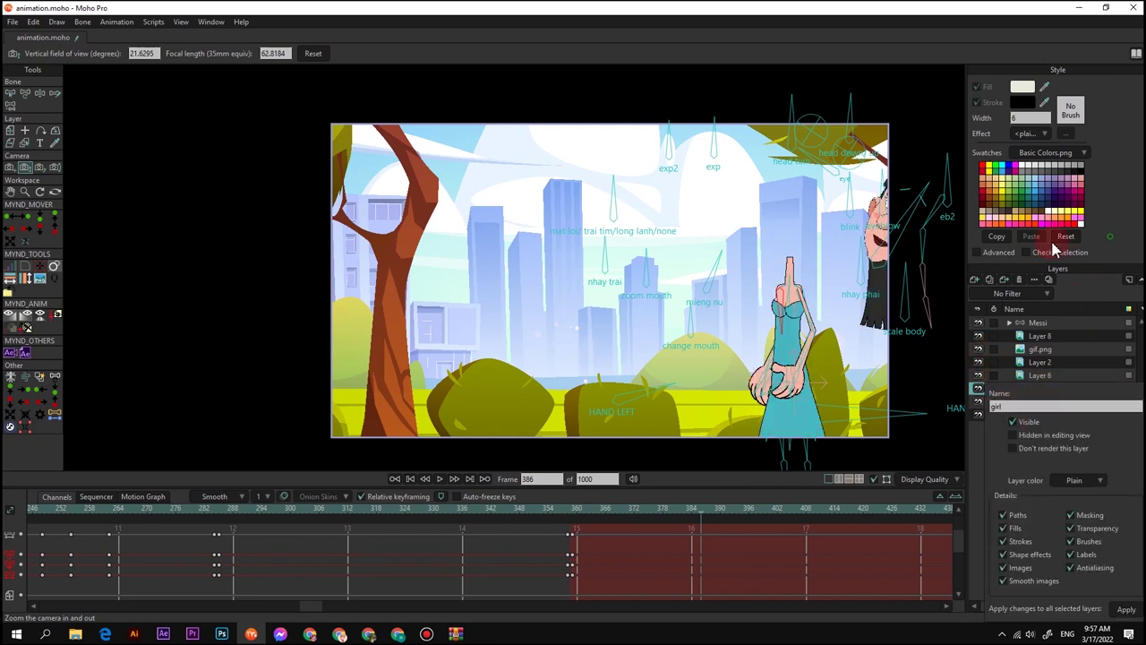
scroll(716, 249, down, 2)
scroll(716, 251, up, 2)
scroll(724, 519, up, 2)
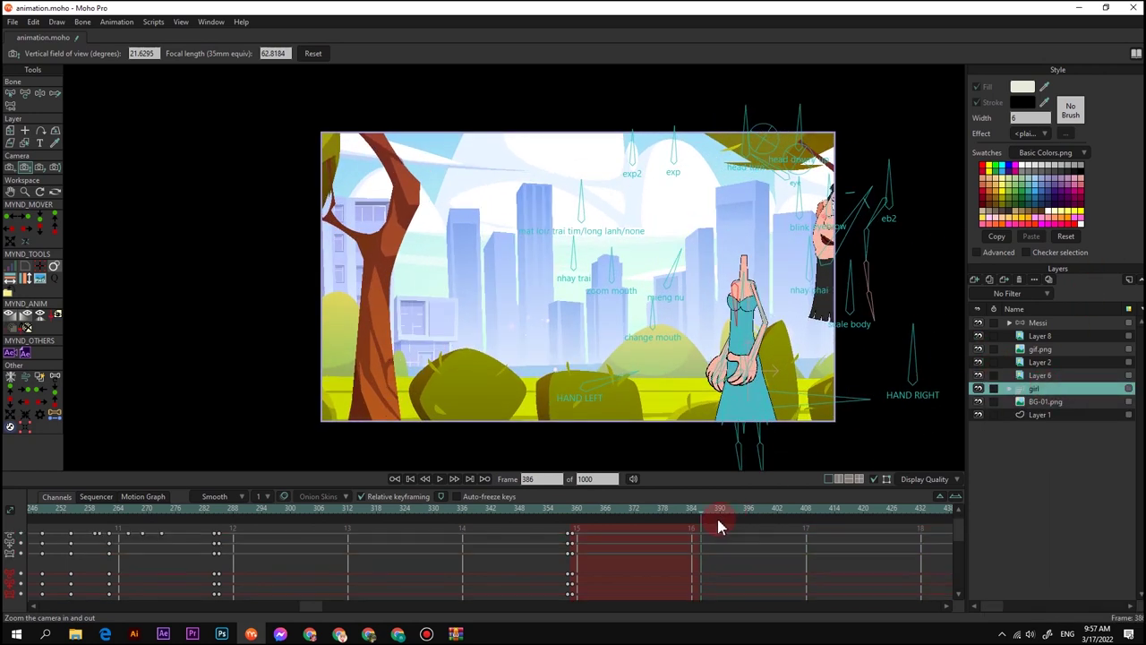
key(ctrl+v)
scroll(711, 546, down, 3)
drag(715, 569, 694, 504)
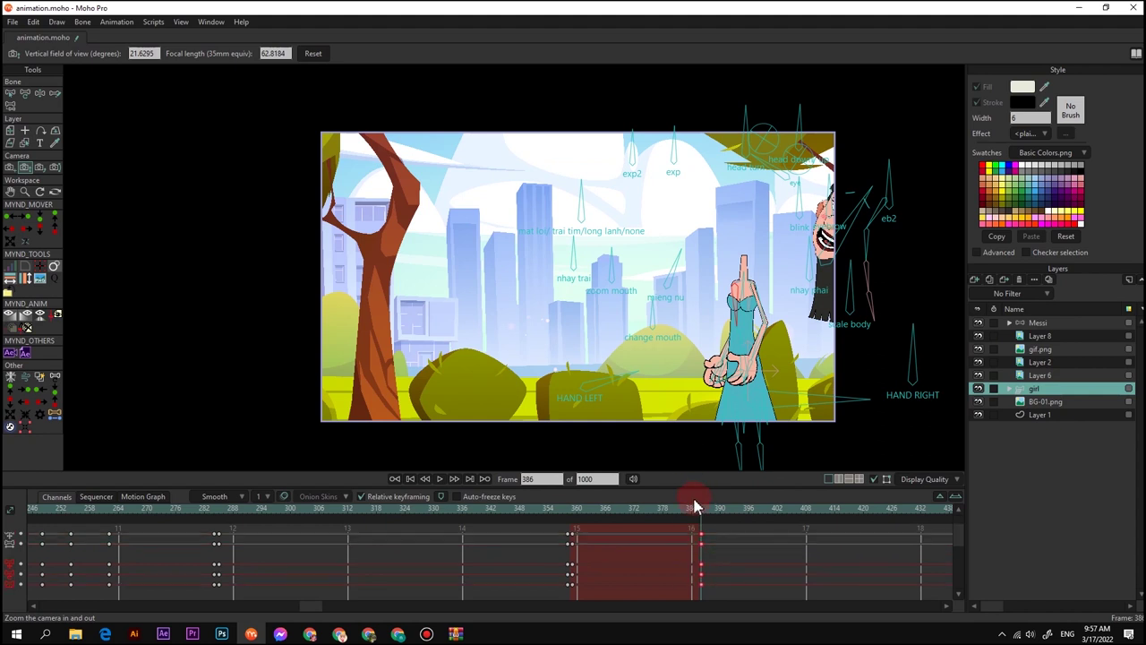
Move the girl's detached head back onto her neck at frame 386
key(t)
scroll(822, 260, up, 2)
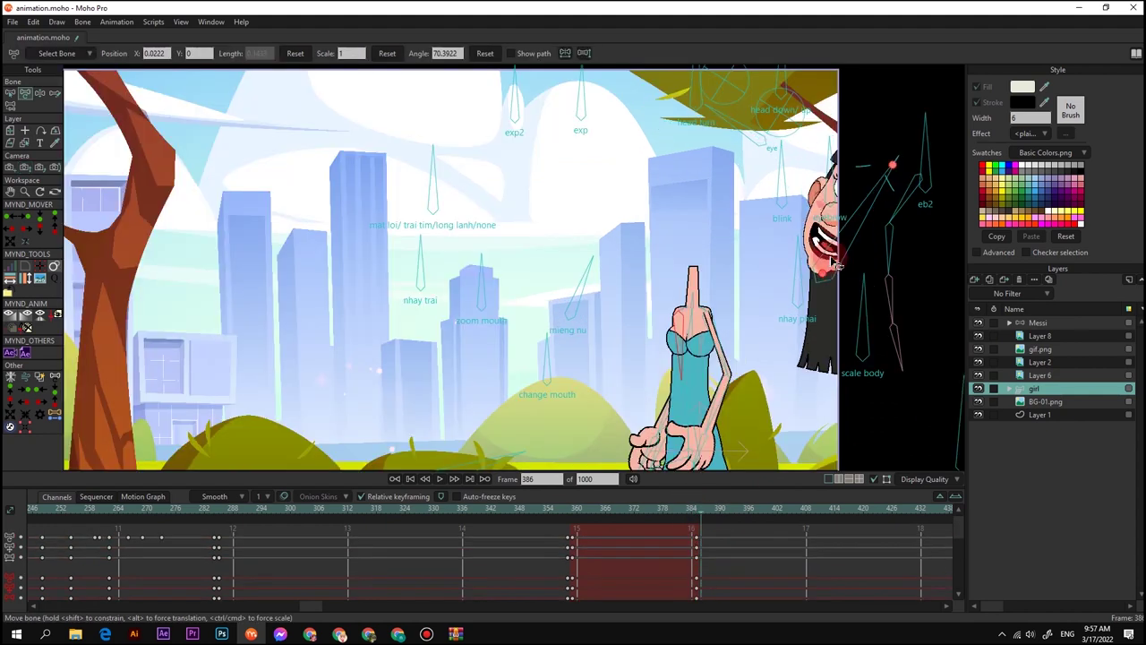
drag(822, 278, 632, 289)
Frame a camera close-up of the girl at frame 386 with a 15.3539-degree field of view and position X 0.6988, Y 0.0697
scroll(688, 235, down, 3)
key(4)
key(5)
key(4)
key(5)
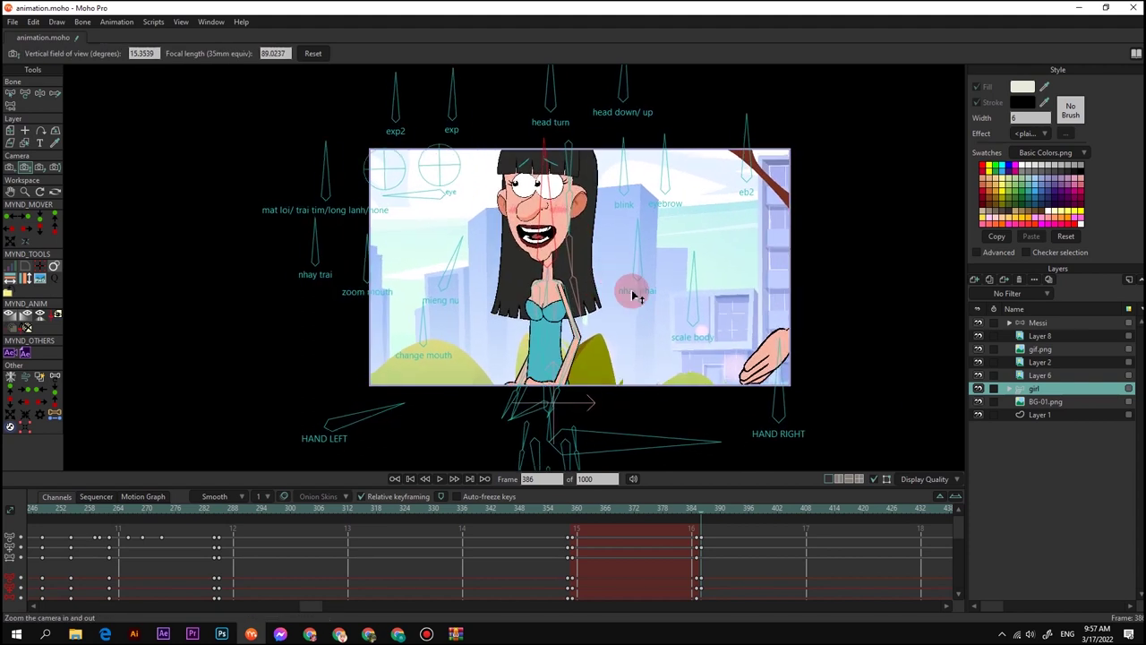
key(4)
drag(541, 266, 613, 302)
Add keys for Messi's bones at frames 385 and 386
click(1037, 324)
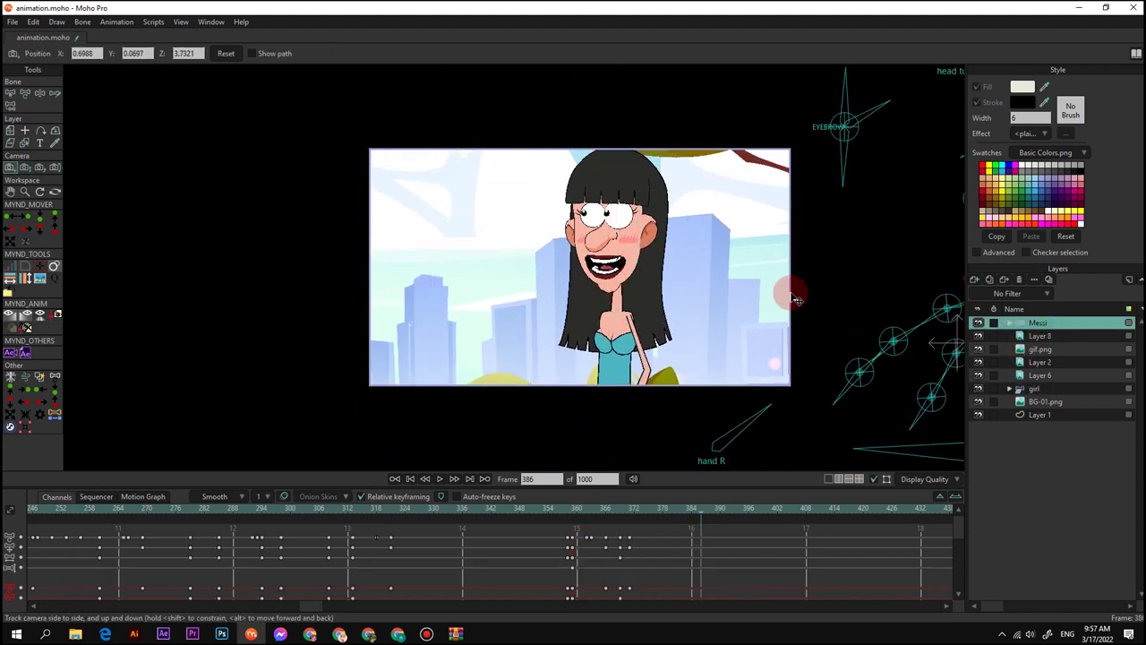
scroll(796, 295, down, 3)
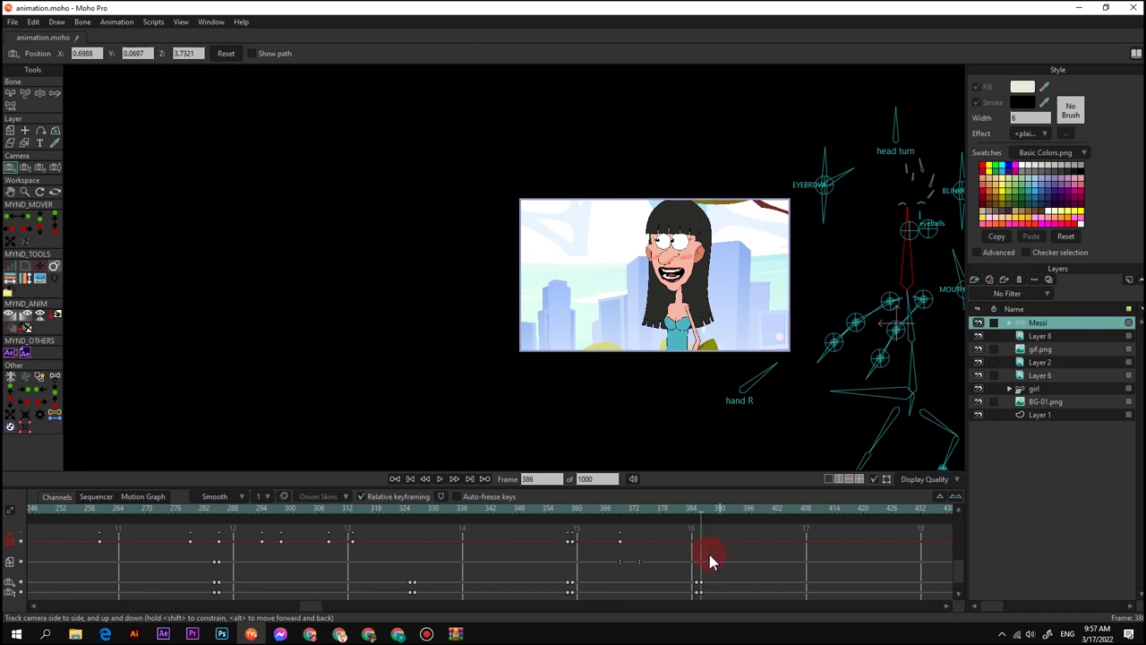
scroll(710, 565, up, 3)
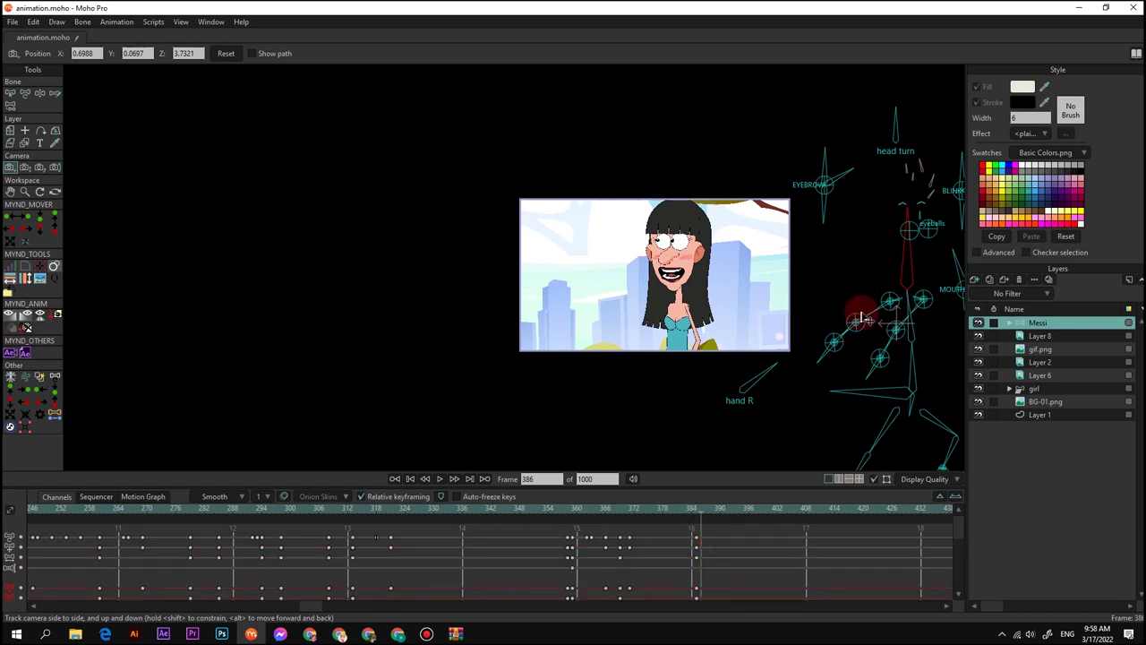
Flip the Messi layer horizontally at frame 386 and move it to X 2.0757, Y -0.4062, outside the girl's close-up
key(m)
scroll(886, 330, down, 3)
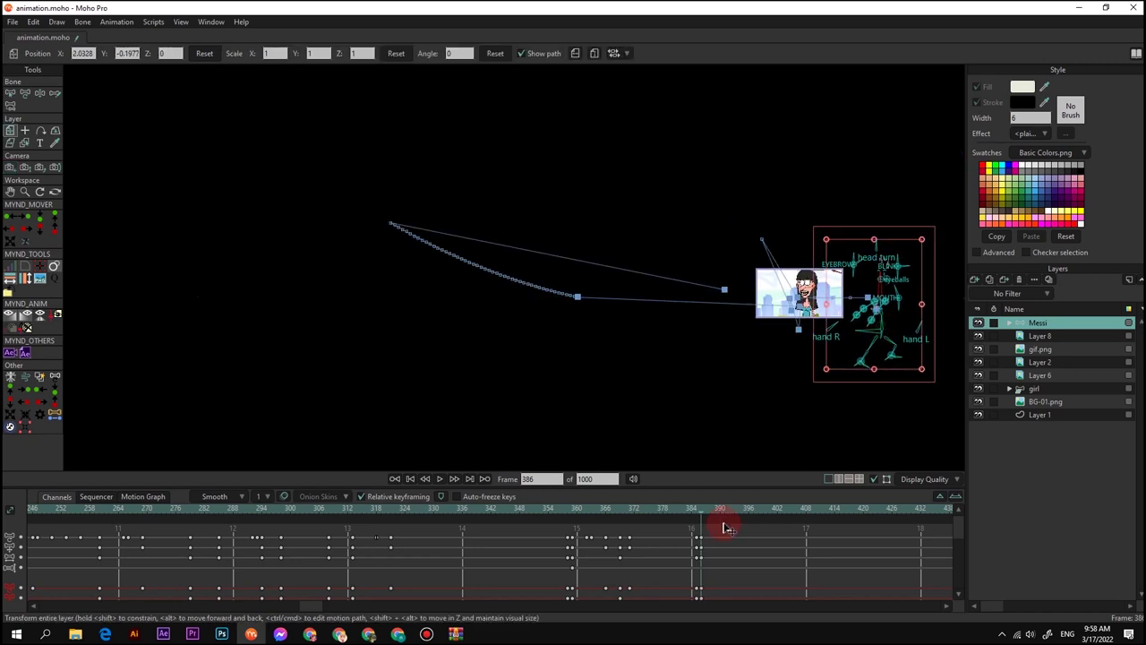
scroll(700, 571, down, 3)
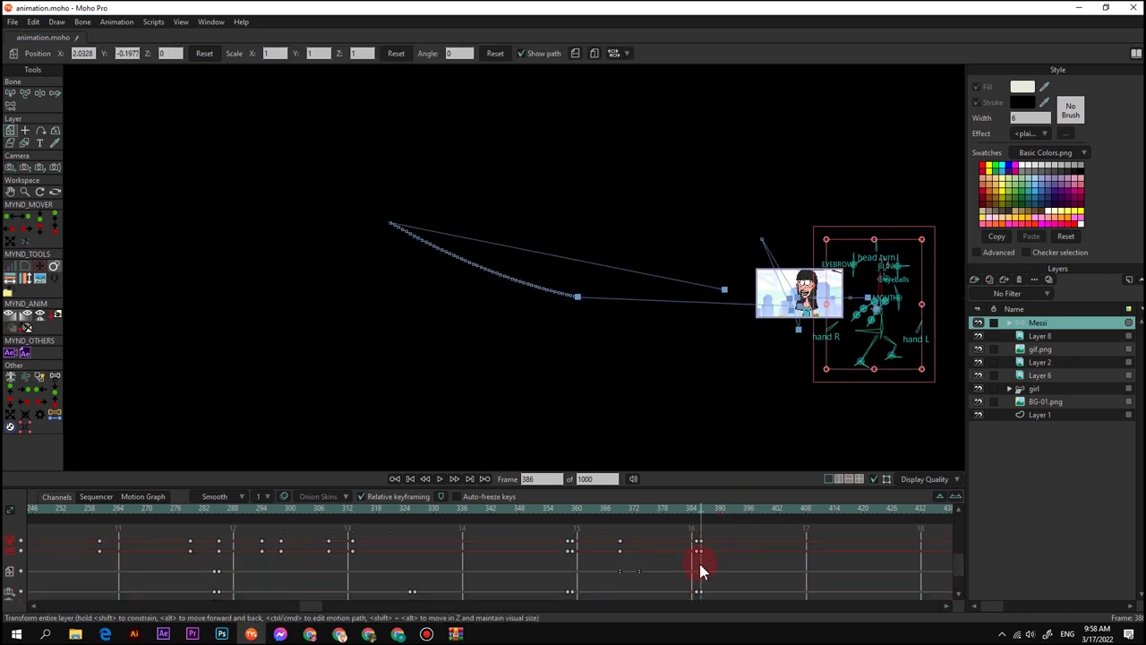
click(576, 56)
scroll(757, 250, up, 3)
drag(726, 245, 729, 262)
scroll(728, 261, up, 3)
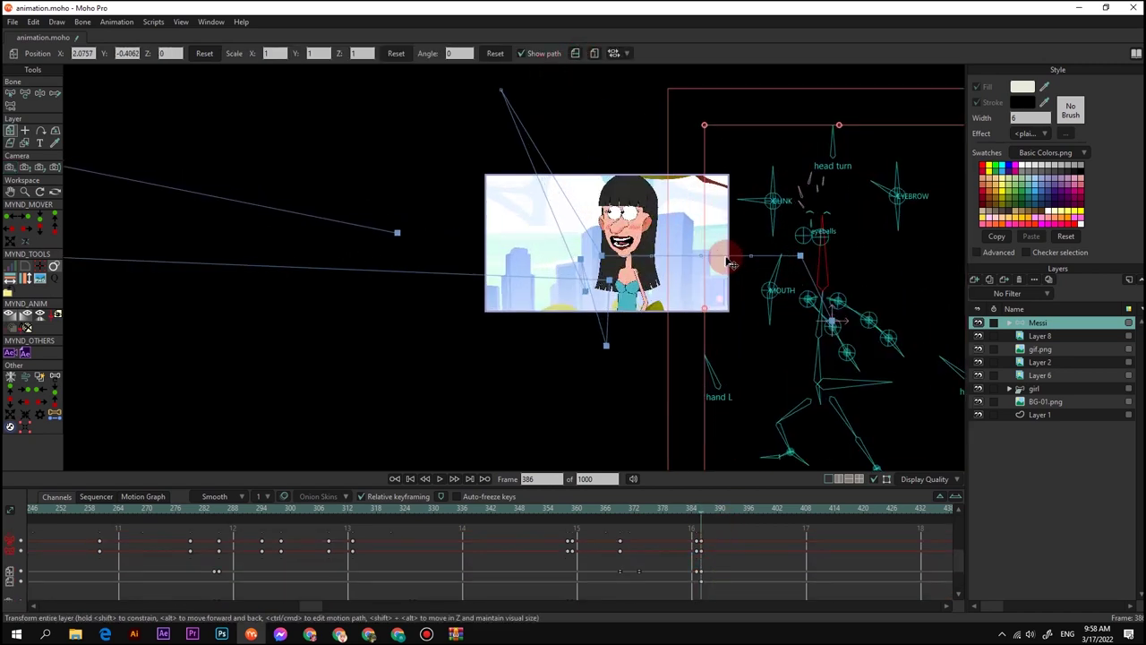
scroll(729, 262, up, 3)
At frame 386, turn the girl's smile into a wavy frown with the mieng nu bone at 79.9364 degrees and lower her gaze
click(1036, 389)
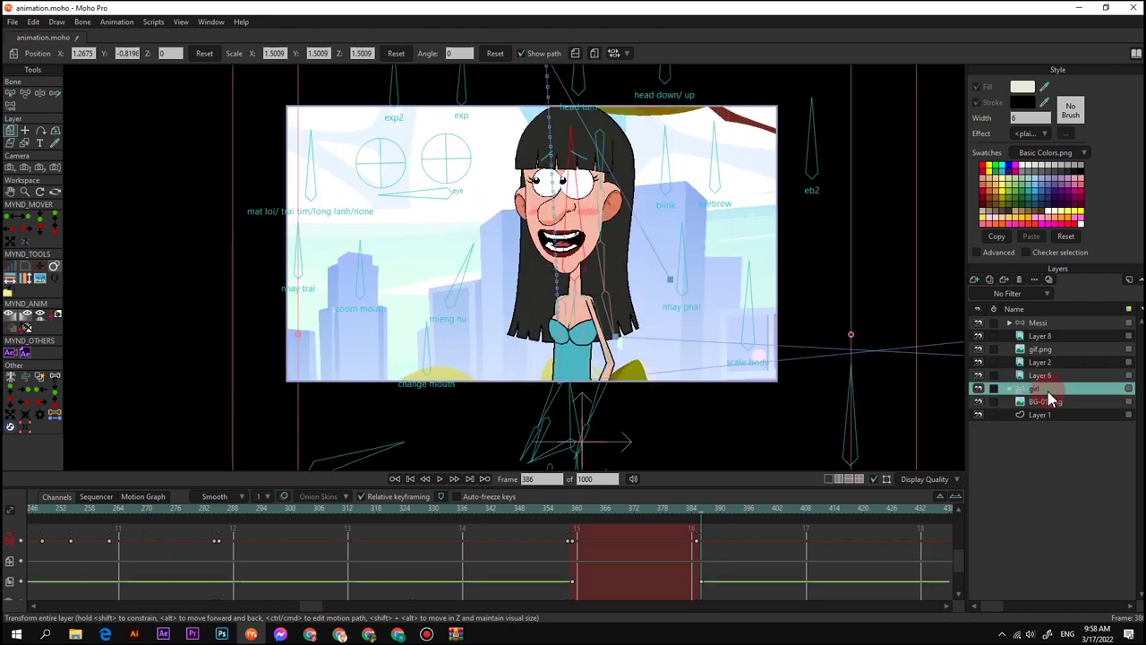
scroll(652, 265, up, 3)
scroll(651, 265, down, 5)
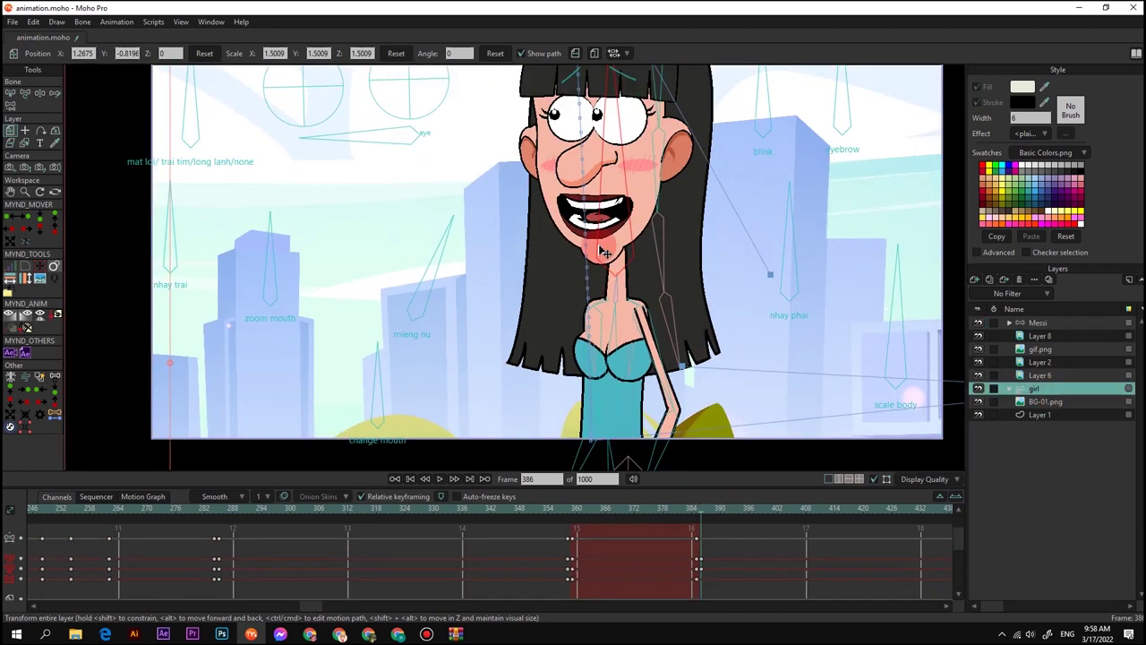
key(t)
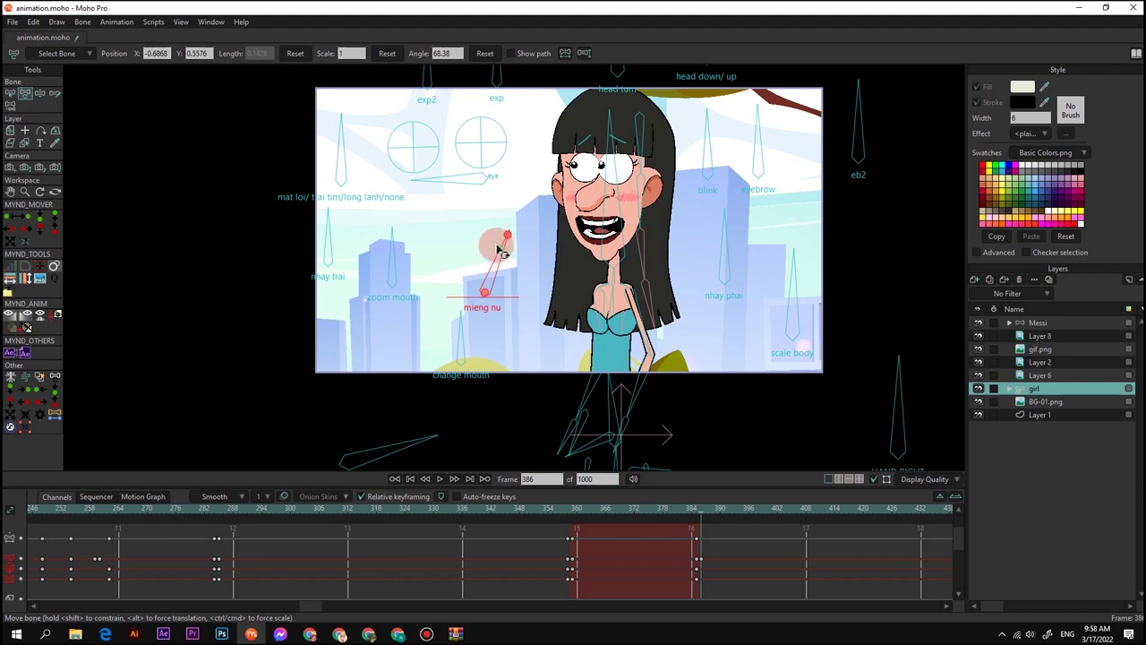
scroll(524, 177, up, 2)
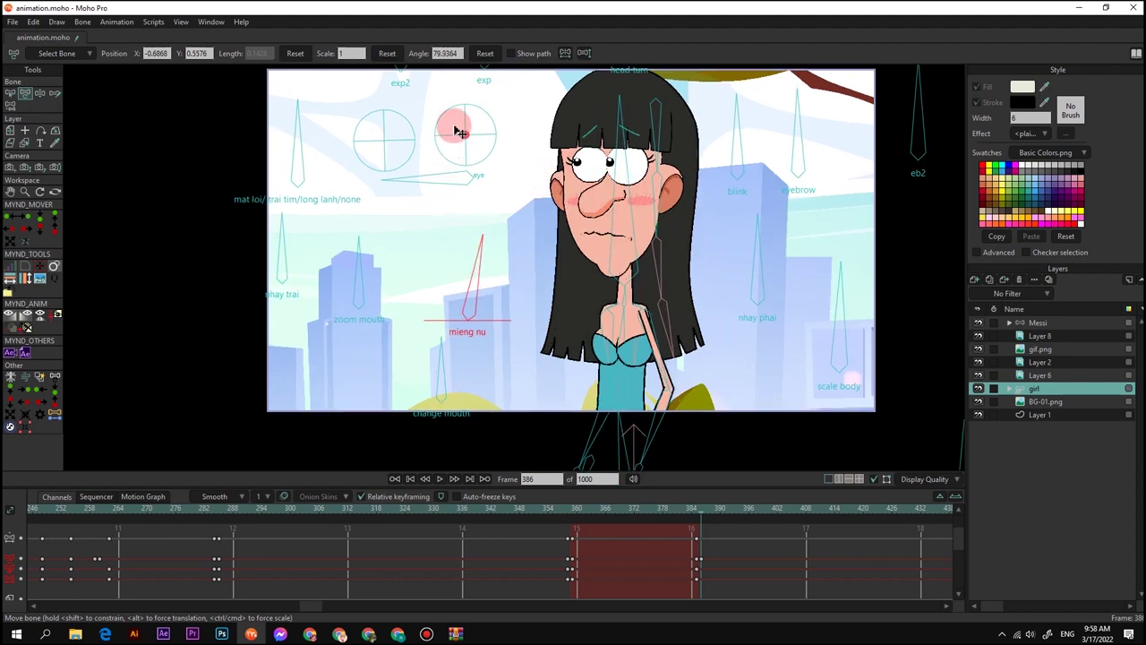
drag(455, 127, 472, 181)
drag(491, 235, 496, 243)
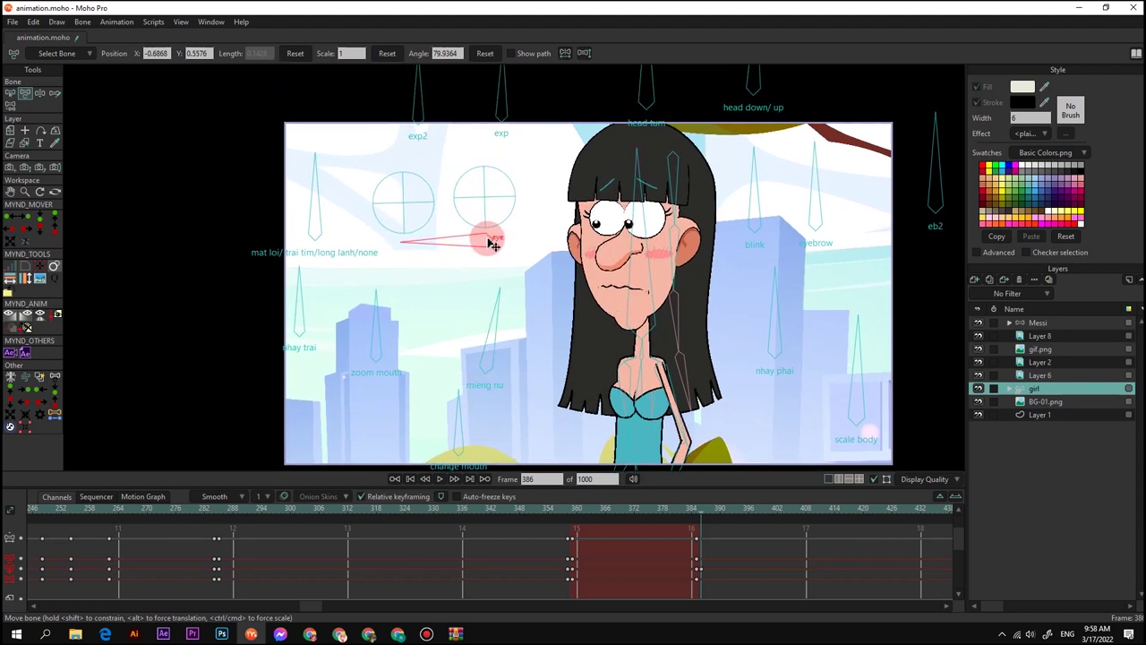
scroll(698, 528, up, 1)
scroll(662, 316, down, 2)
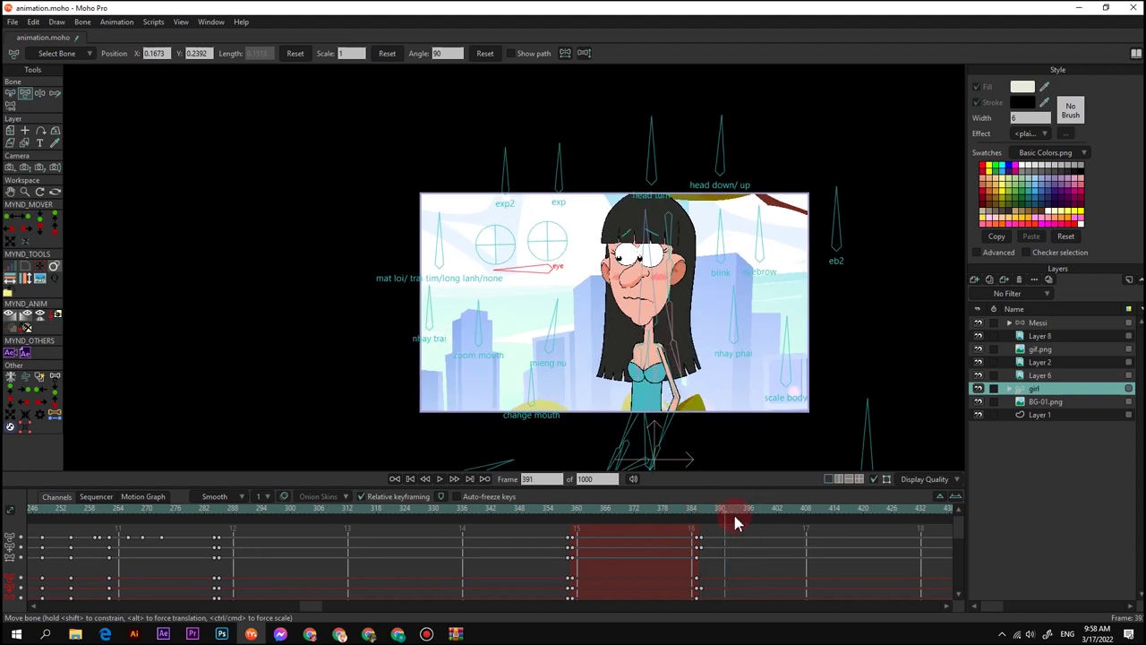
Pose the girl at frame 396 with her head tilted forward and her eyes looking down, eye bone at 354.3666 degrees
scroll(650, 299, up, 2)
drag(650, 385, 641, 282)
drag(518, 292, 491, 305)
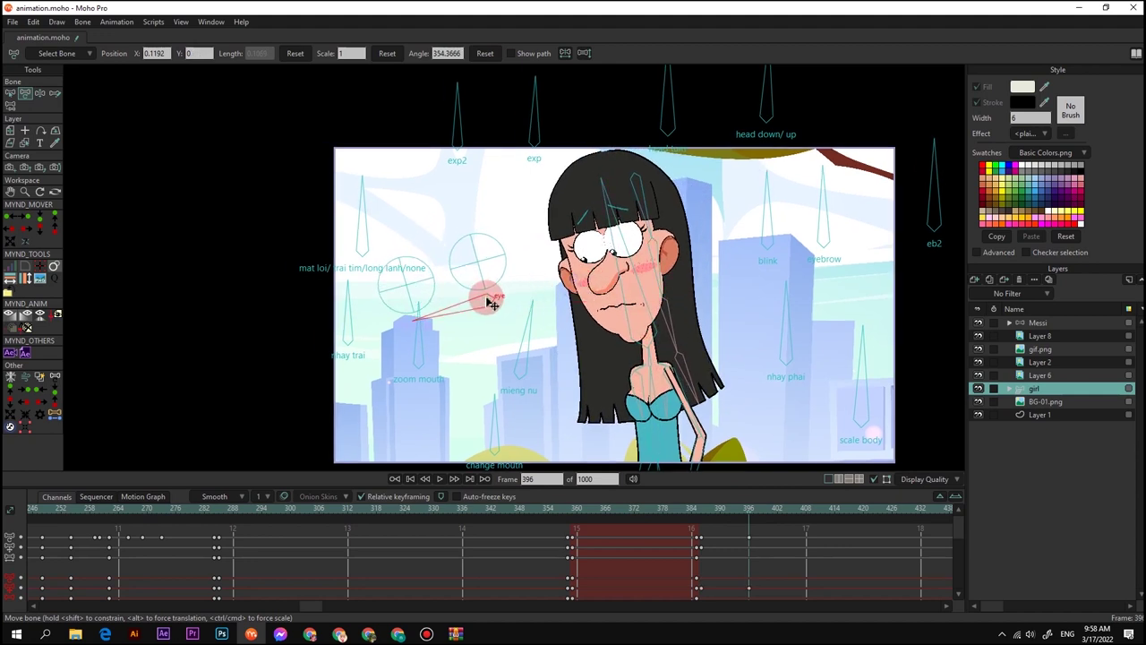
Widen the camera at frame 386 to show both characters and the gift, tracking it to X 1.0384, Y -0.1104
click(700, 515)
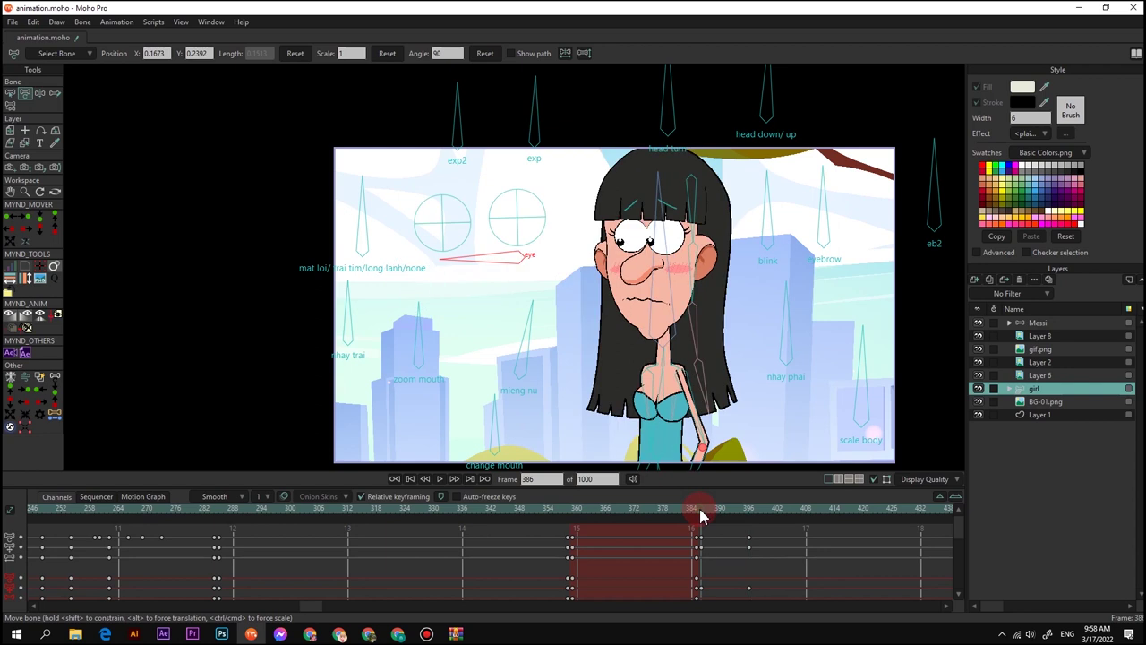
scroll(650, 323, down, 3)
drag(652, 321, 557, 170)
key(5)
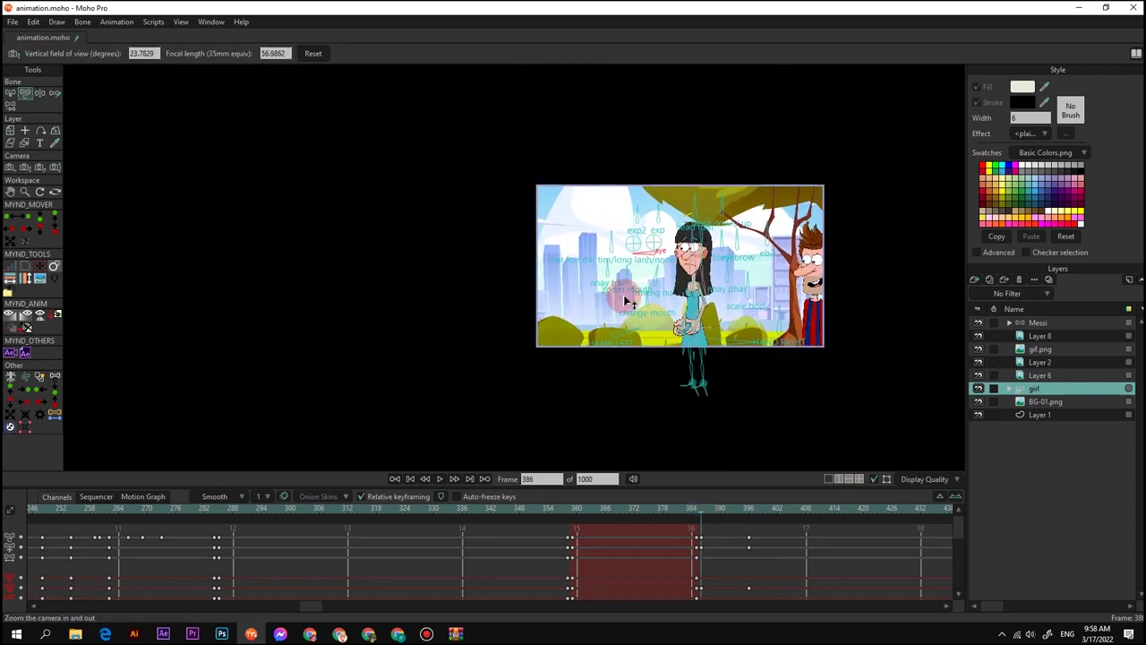
scroll(624, 298, up, 2)
drag(627, 300, 573, 267)
key(4)
drag(744, 295, 704, 269)
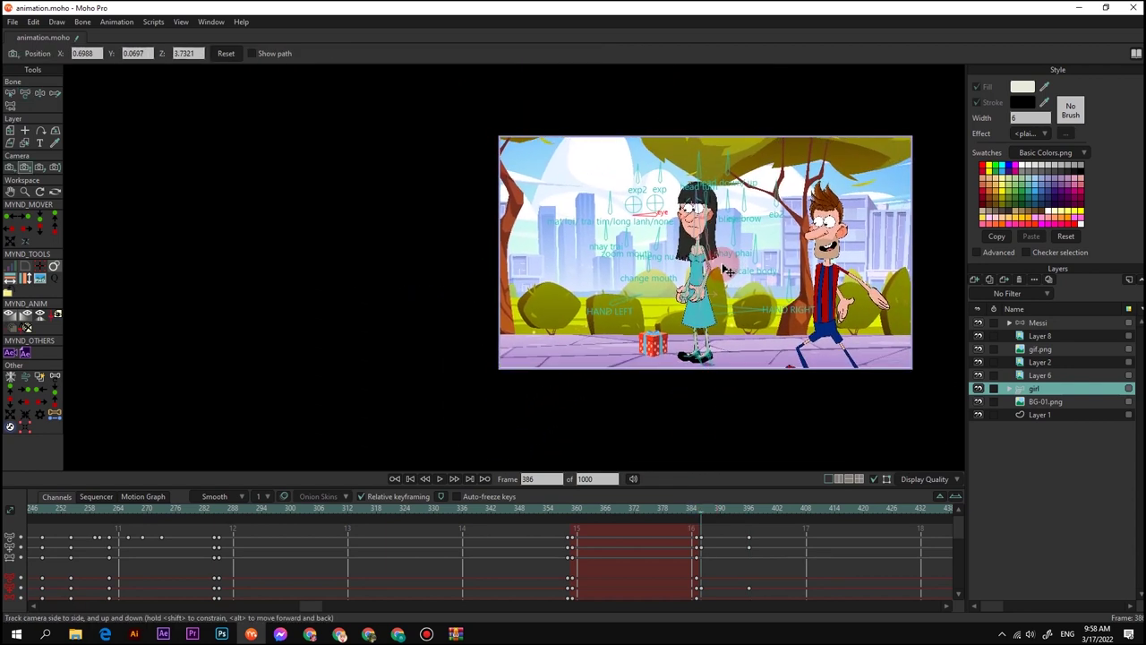
scroll(715, 269, up, 2)
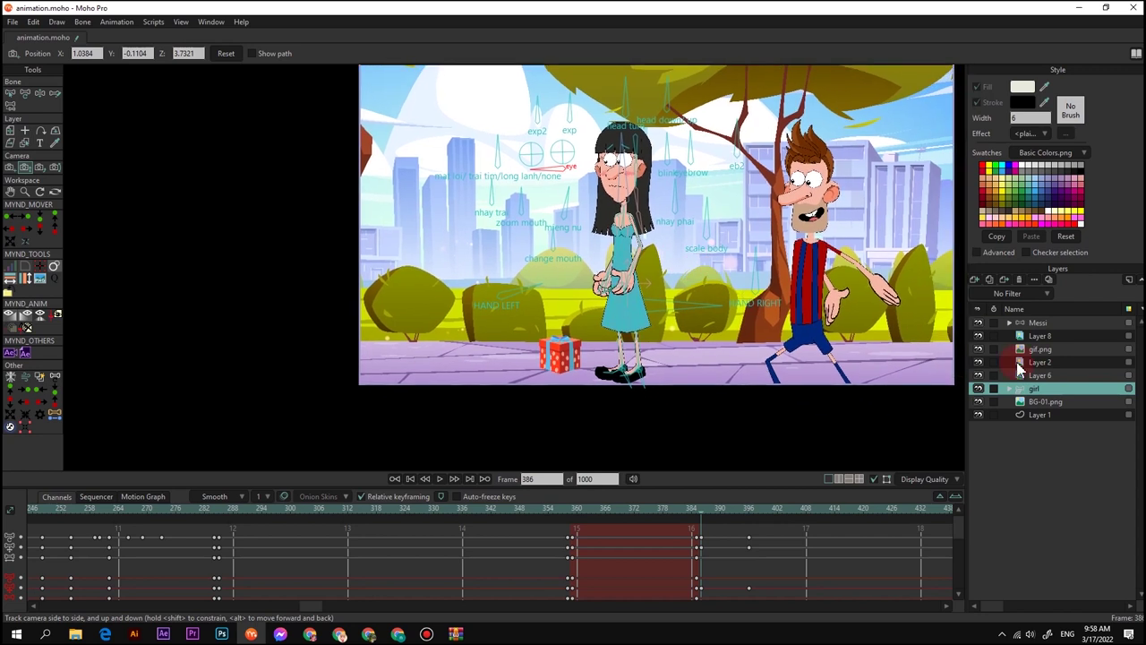
Move the Messi layer closer to the girl at frame 386, to X 1.6847, Y -0.1929
click(1040, 322)
scroll(818, 315, down, 1)
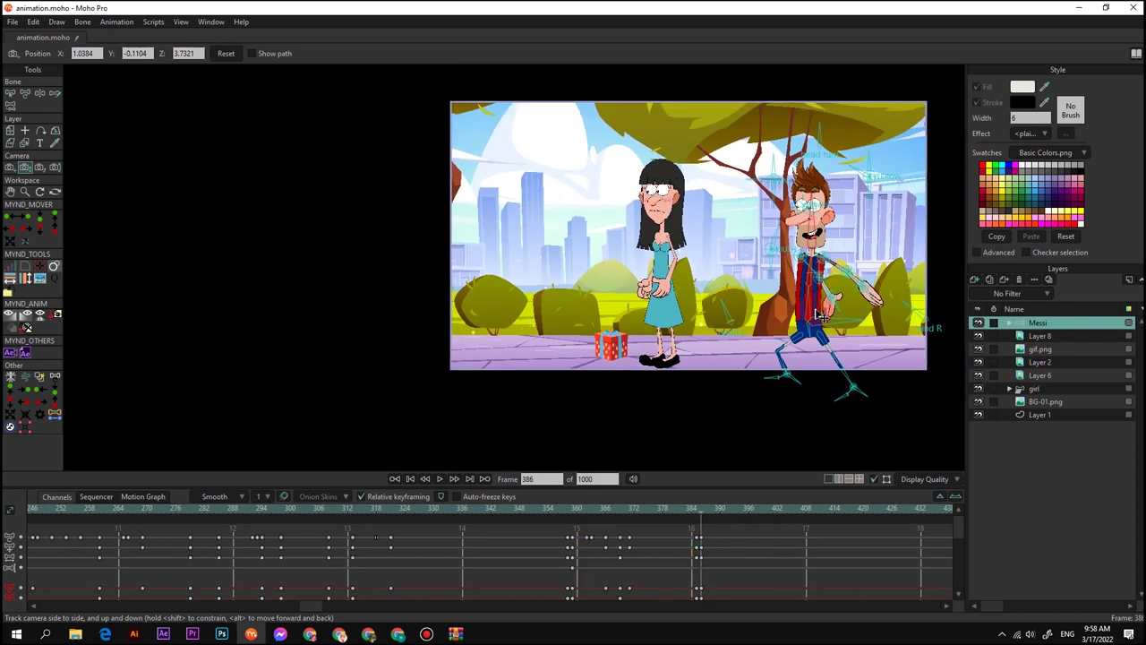
scroll(816, 334, down, 1)
key(m)
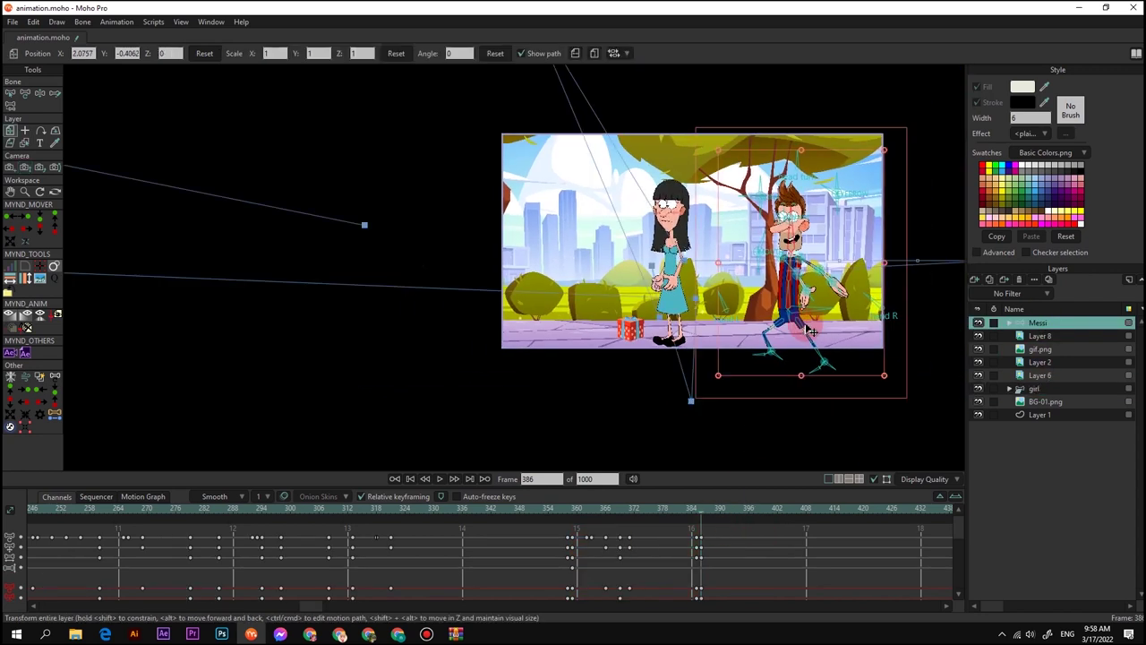
drag(803, 328, 764, 307)
Pose Messi's legs and feet into a standing stance at frame 386 and adjust his layer's position on the pavement
scroll(752, 332, up, 4)
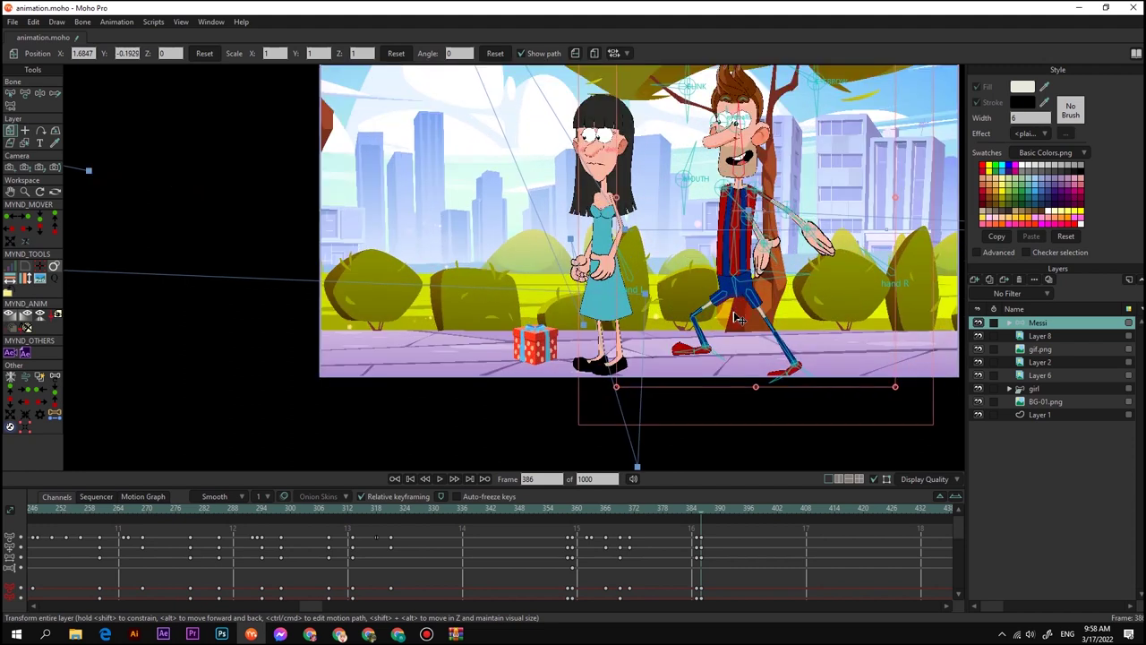
key(z)
drag(716, 380, 759, 376)
drag(874, 379, 867, 349)
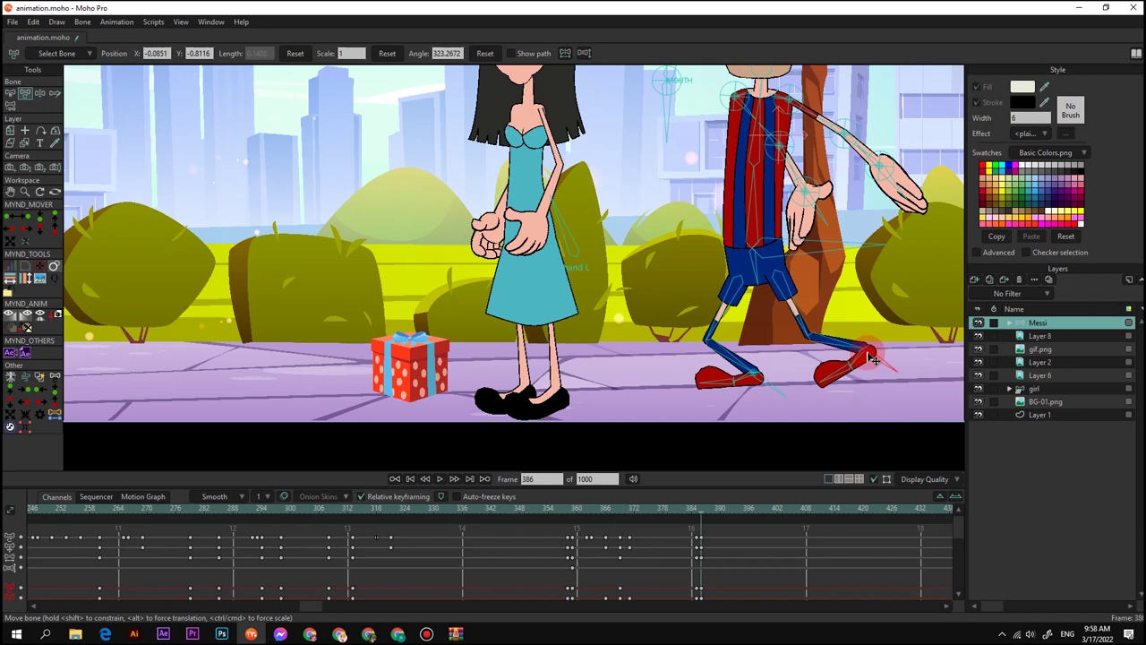
scroll(752, 376, up, 3)
drag(763, 188, 797, 156)
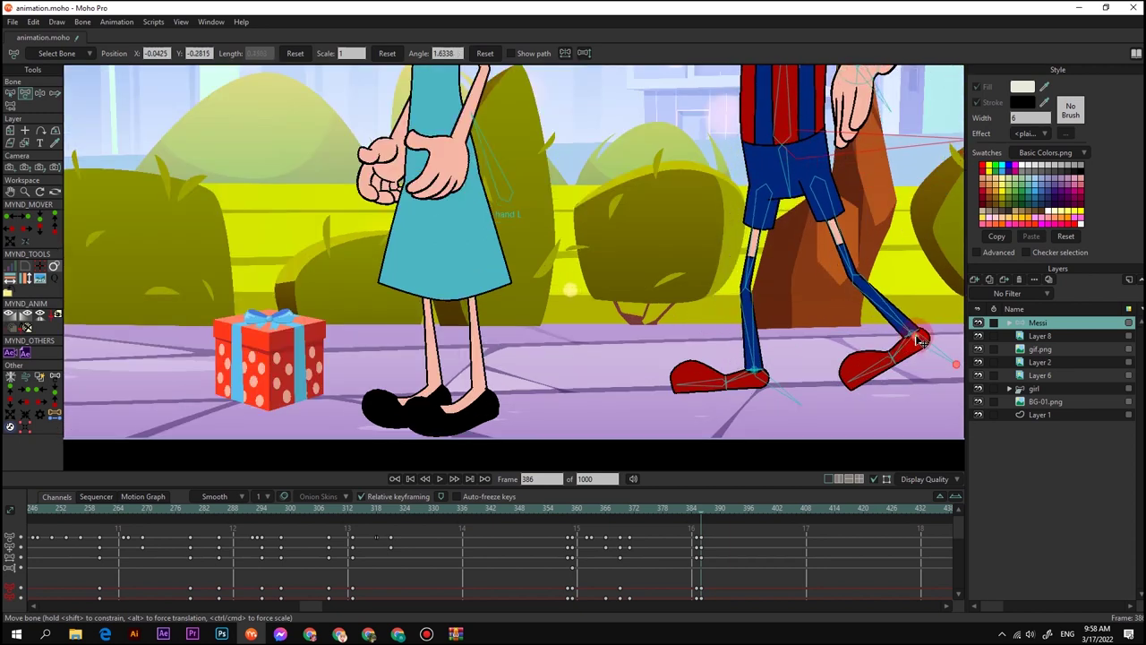
drag(917, 338, 771, 372)
scroll(880, 371, up, 3)
scroll(848, 359, down, 4)
key(m)
drag(757, 269, 761, 285)
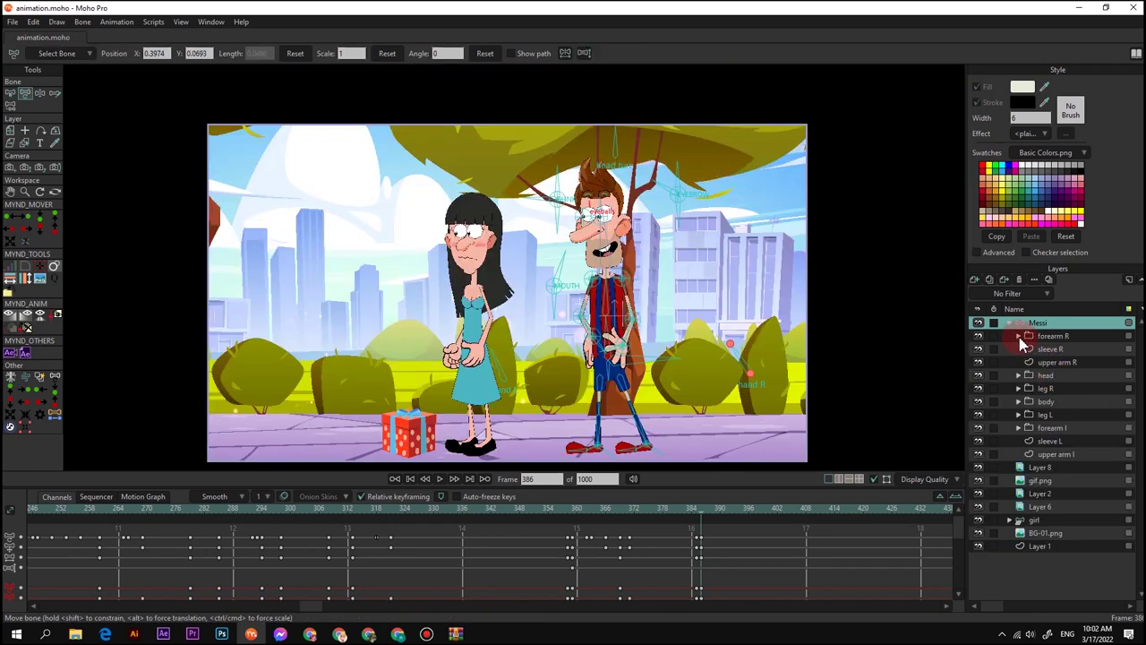
Import the ring image from the project folder into the Messi layer group, directly above the forearm l layer
click(1053, 429)
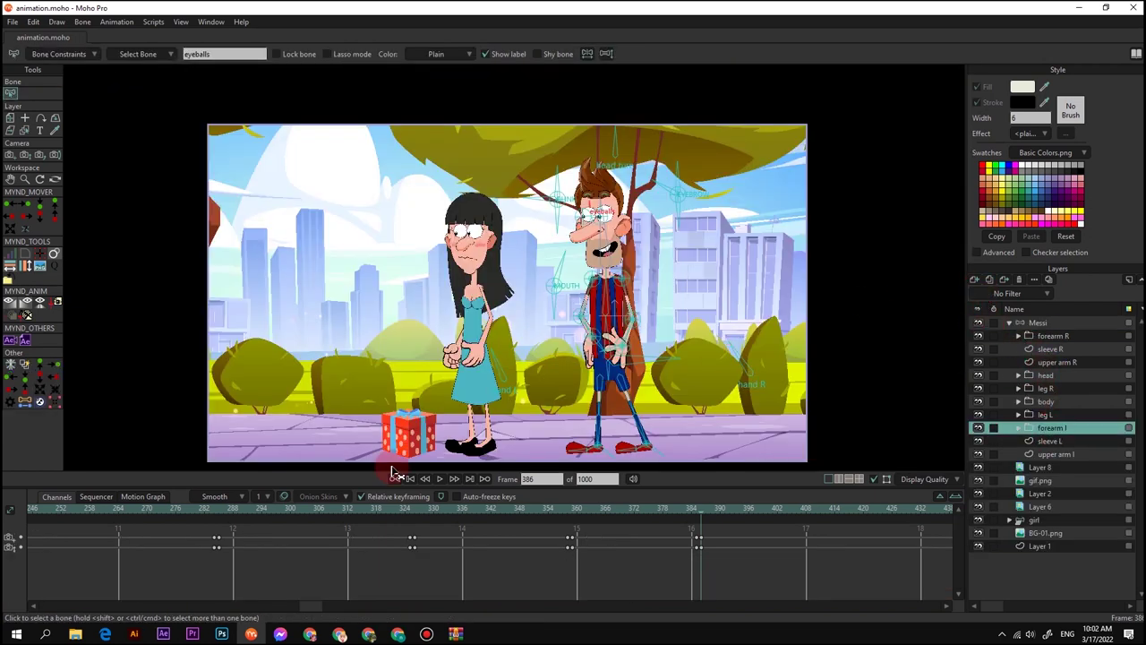
mouse_move(79, 637)
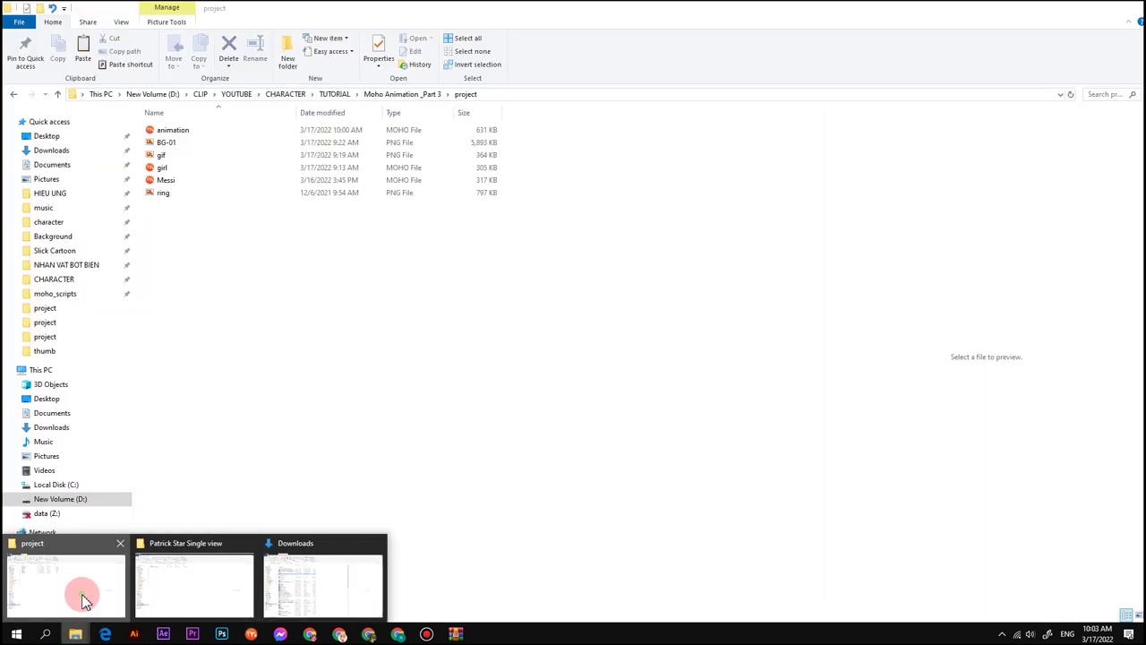
click(80, 596)
drag(163, 202, 650, 289)
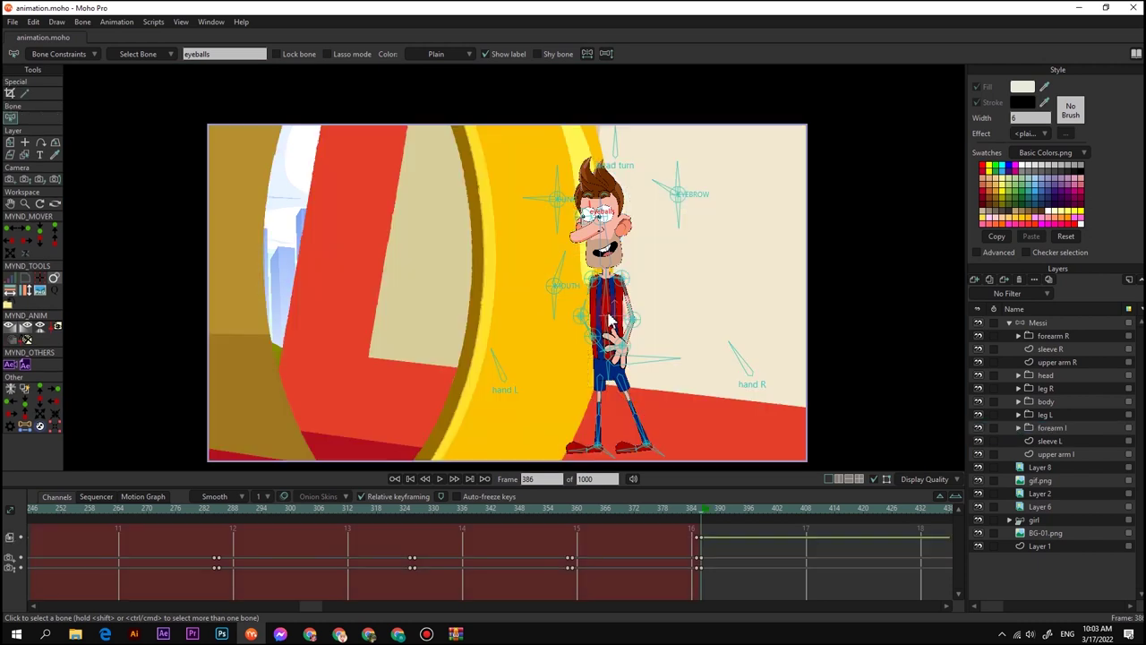
Scale the ring.png layer down to 0.02 at frame 386 and place it by Messi's ring-holding hand
scroll(606, 315, down, 4)
key(m)
scroll(284, 156, down, 3)
drag(213, 69, 239, 167)
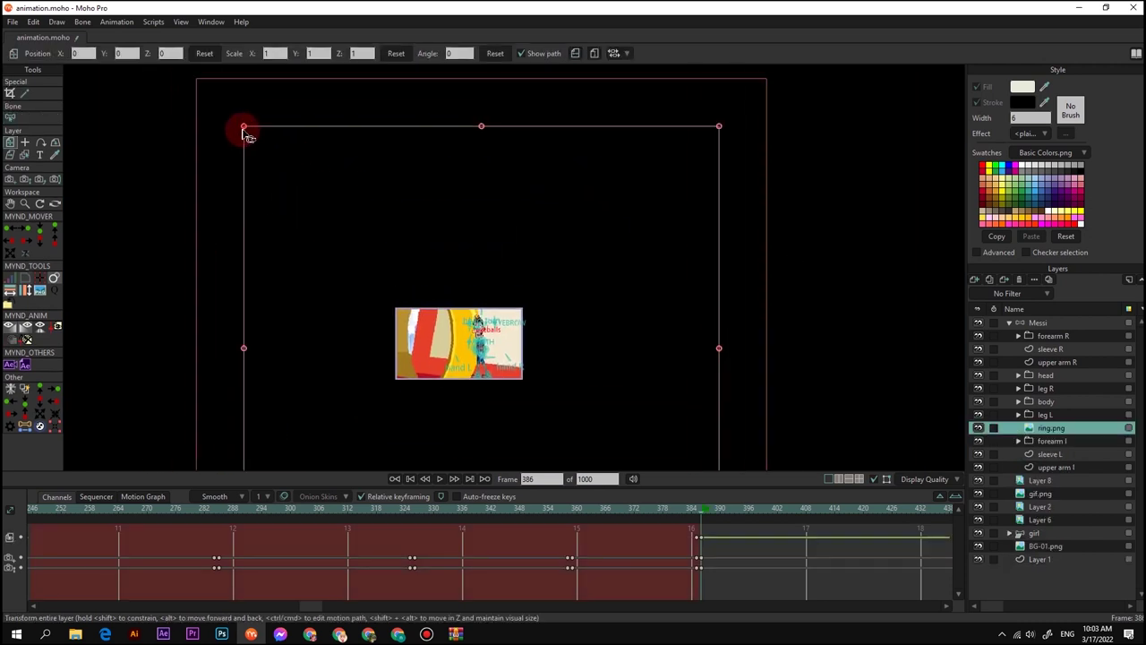
drag(243, 126, 475, 322)
scroll(515, 336, up, 5)
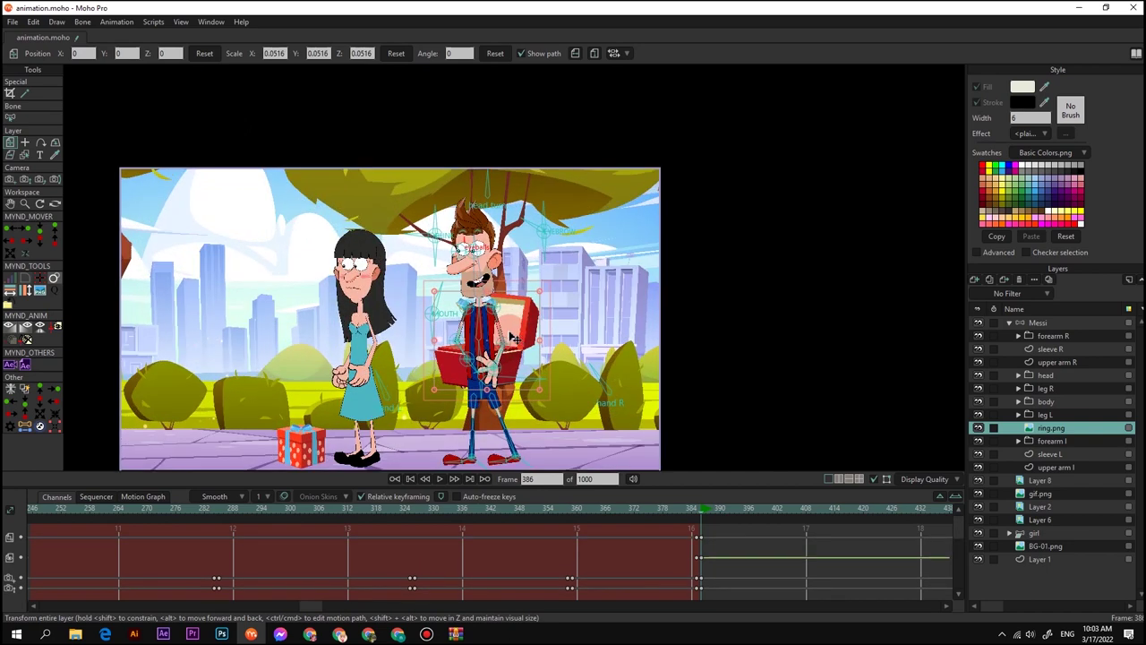
scroll(515, 337, up, 3)
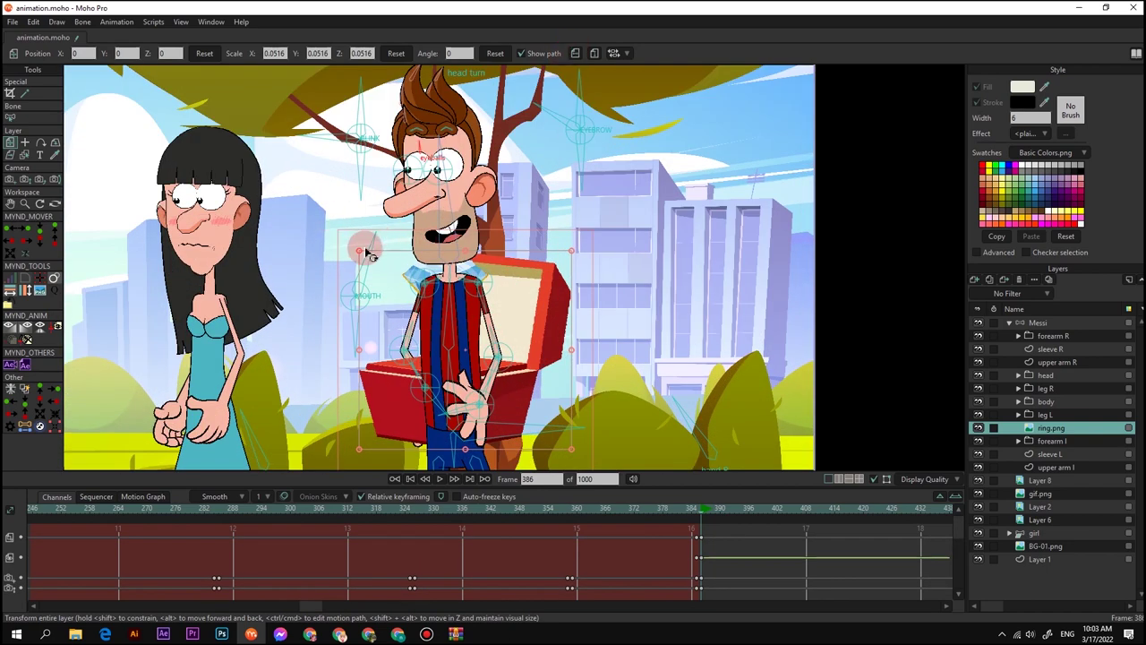
drag(360, 251, 425, 309)
scroll(476, 365, up, 2)
drag(476, 364, 489, 336)
Add a short bone at frame 0 in the Messi rig, starting from the palm of his left hand
click(1055, 323)
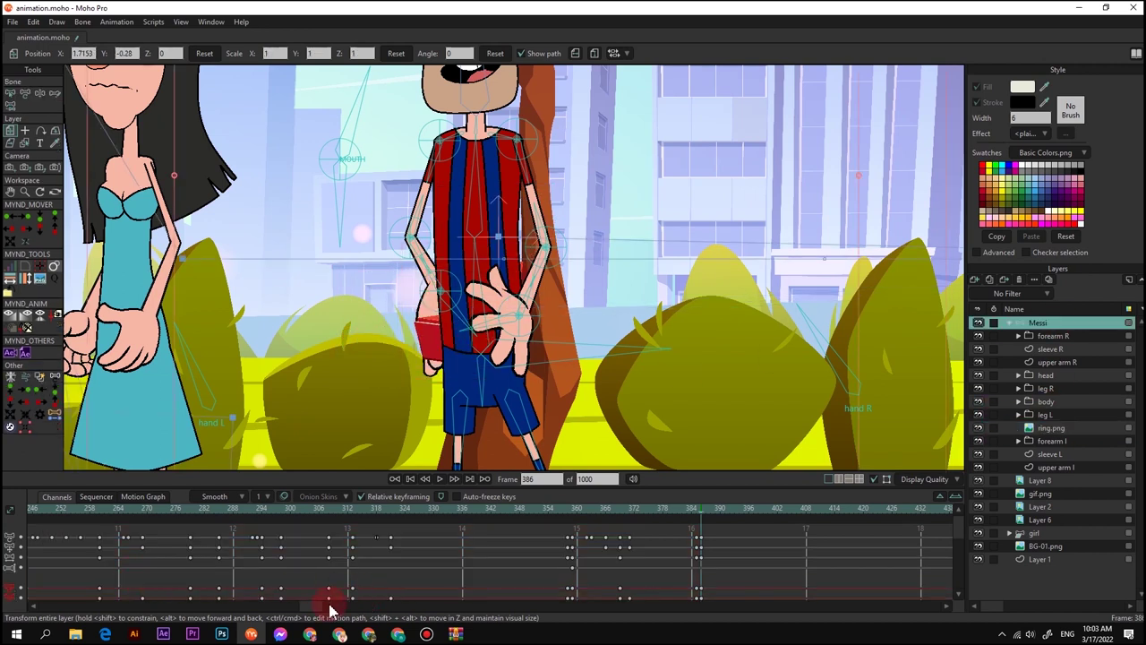
drag(329, 609, 5, 556)
drag(41, 517, 18, 510)
scroll(384, 252, down, 5)
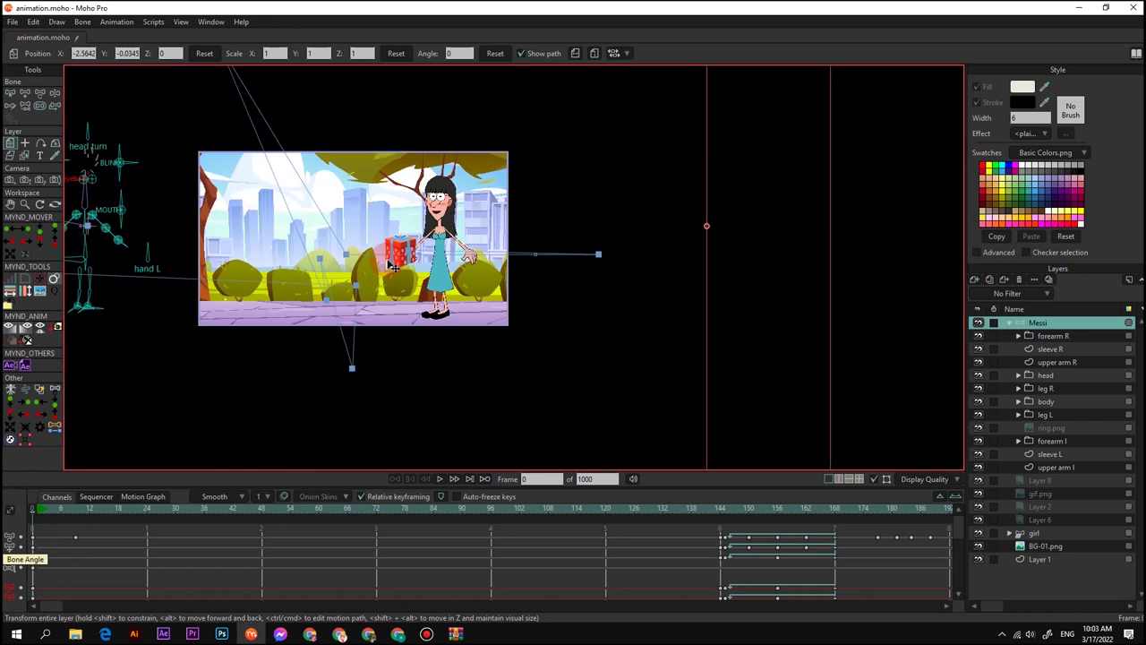
drag(302, 271, 404, 303)
key(ctrl+j)
drag(205, 312, 448, 277)
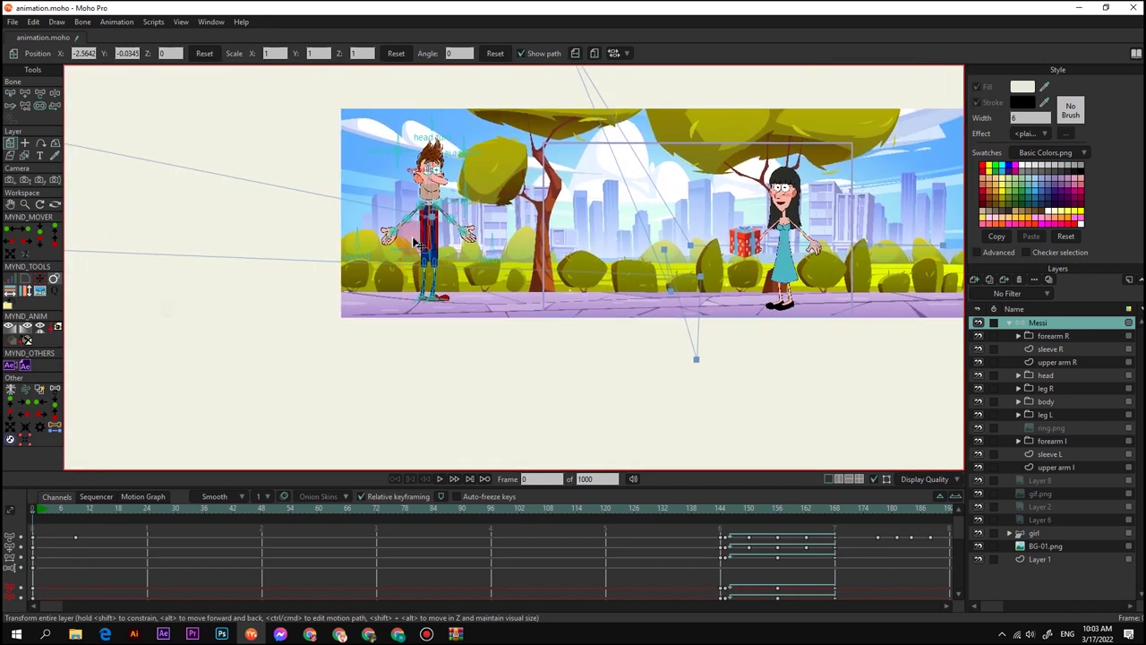
scroll(434, 235, up, 6)
drag(438, 233, 436, 265)
scroll(585, 278, up, 2)
key(z)
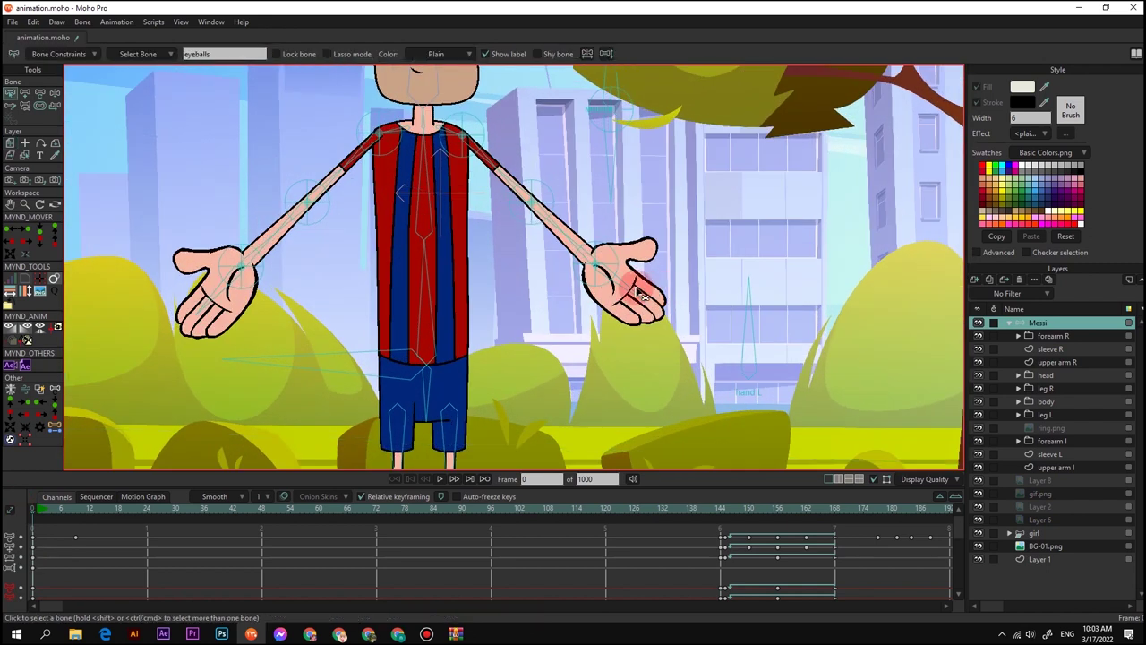
scroll(638, 294, up, 2)
key(a)
drag(638, 288, 674, 234)
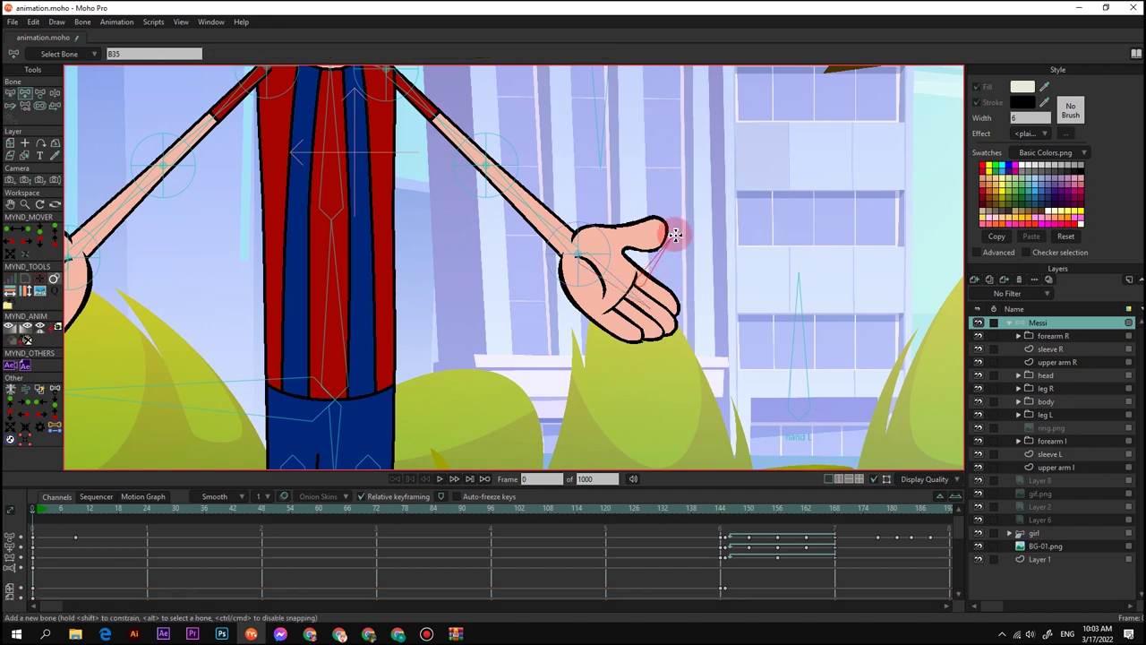
Bind the ring.png layer to the new hand bone and return to frame 386
click(1023, 430)
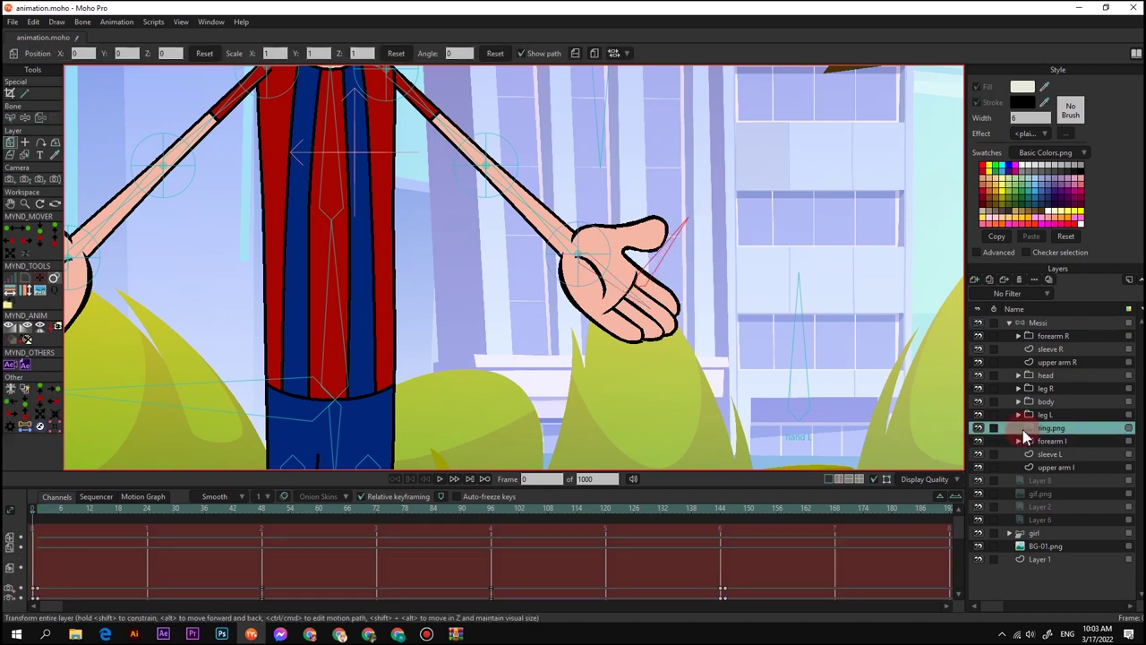
click(41, 118)
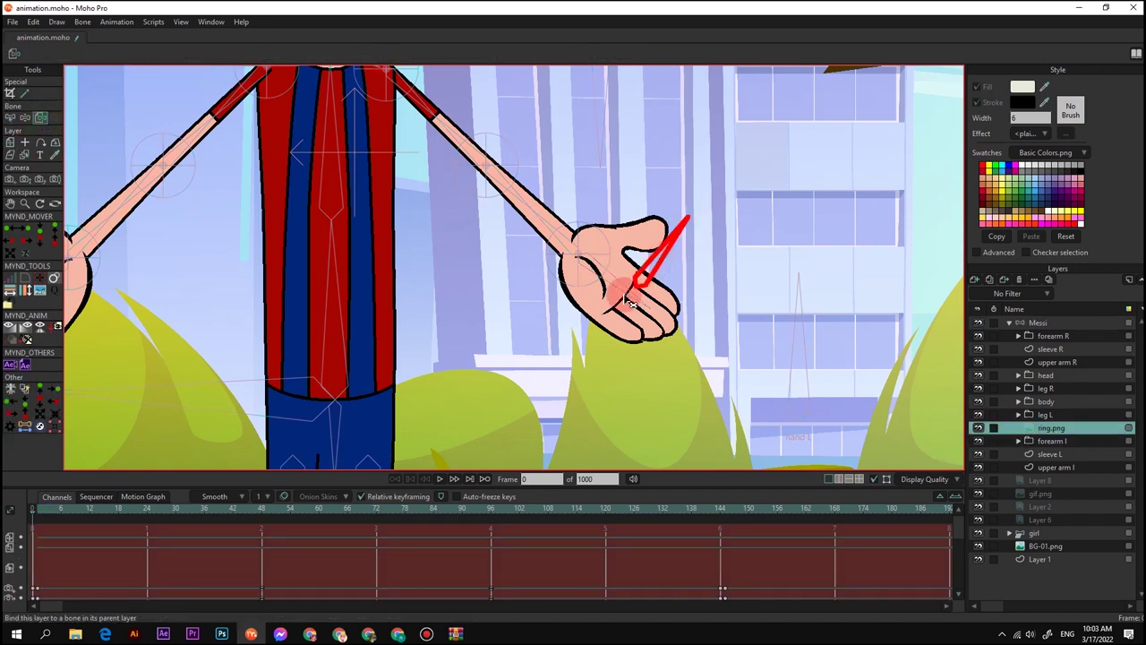
drag(53, 605, 390, 608)
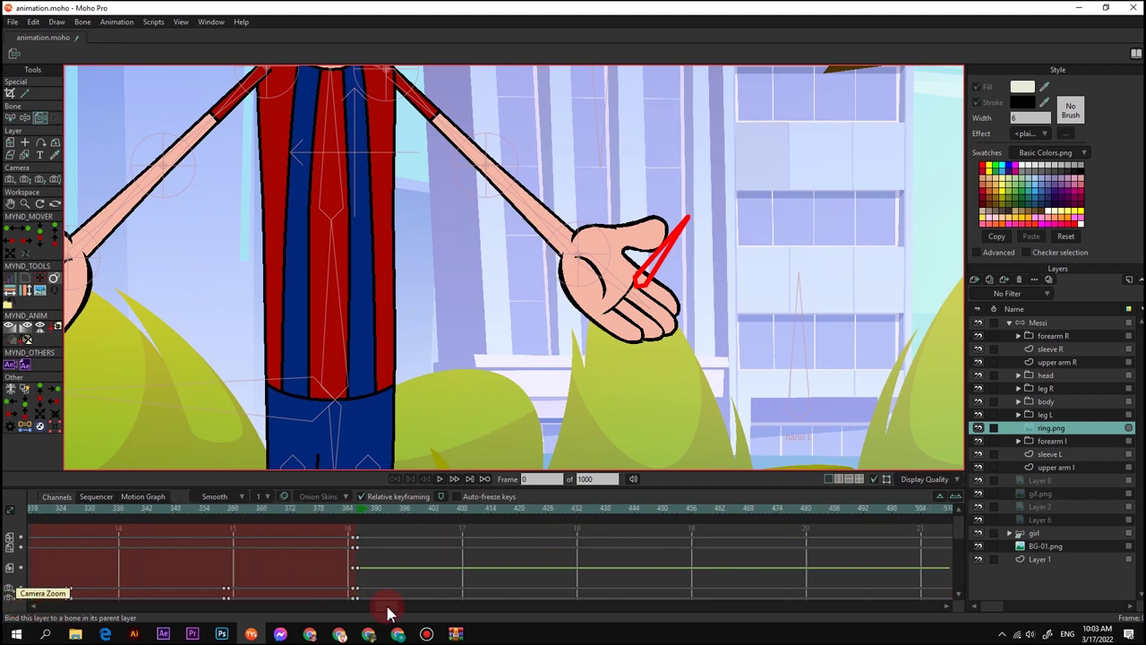
click(358, 517)
Fit the ring box to Messi's hand at frame 386, at X -0.3855, Y -0.1601 and angle -54.0263
scroll(512, 333, down, 6)
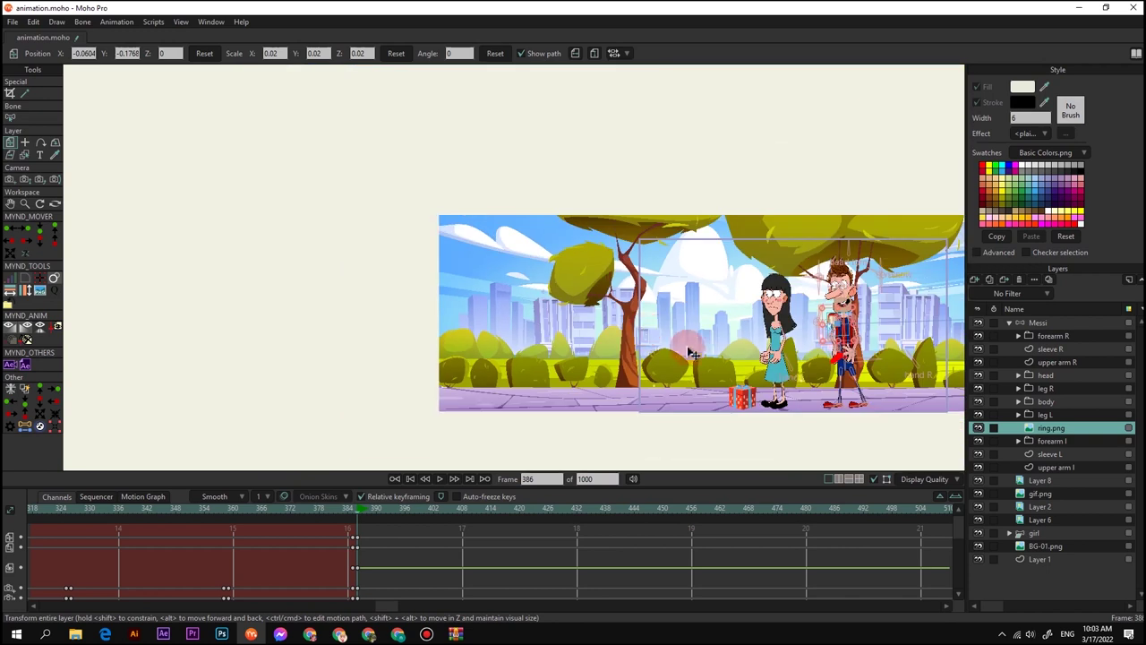
scroll(648, 316, up, 6)
scroll(772, 285, up, 3)
drag(740, 193, 585, 283)
scroll(768, 353, up, 3)
drag(665, 240, 578, 257)
scroll(572, 250, down, 4)
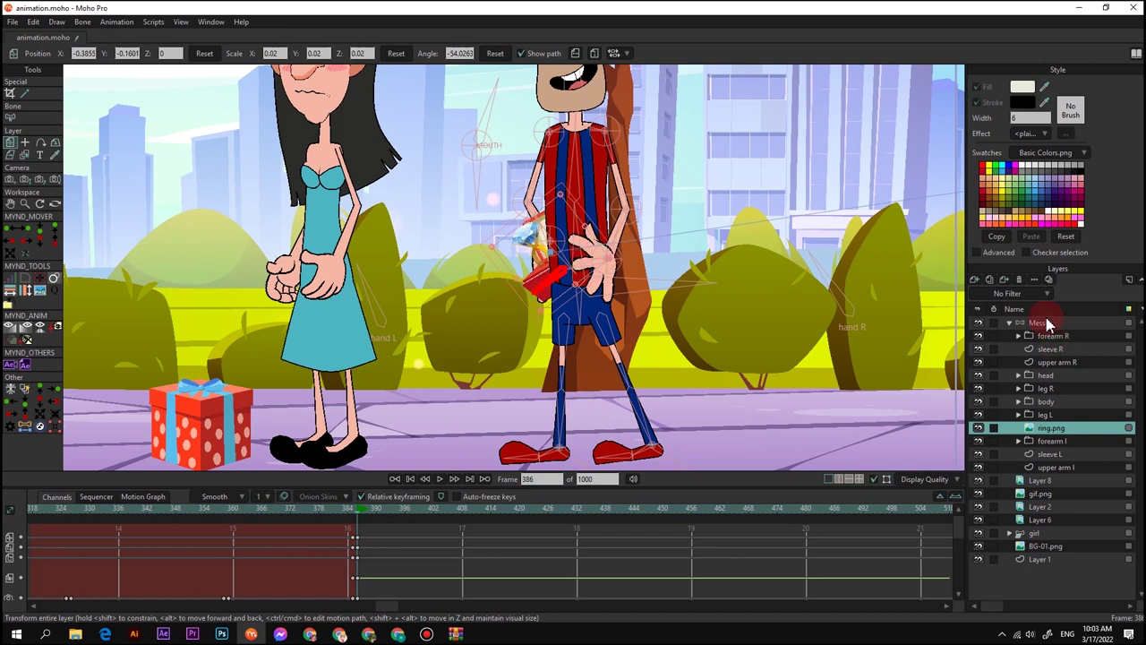
Extend Messi's ring arm toward the girl at frame 386 and switch the hand to an open palm holding the box
click(1038, 323)
scroll(524, 212, up, 4)
drag(503, 233, 386, 257)
drag(233, 318, 331, 334)
click(215, 328)
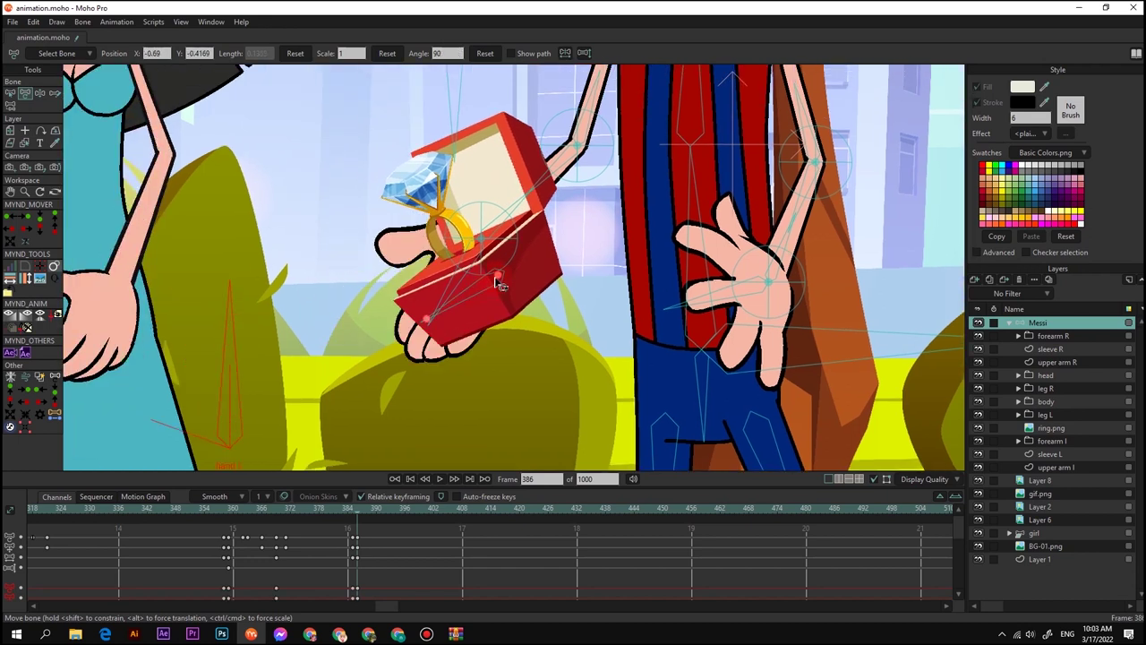
drag(500, 285, 423, 272)
Pose Messi's ring arm behind his back at frame 386 so his body and other hand hide the box
scroll(448, 282, down, 4)
scroll(460, 315, up, 2)
drag(514, 258, 557, 273)
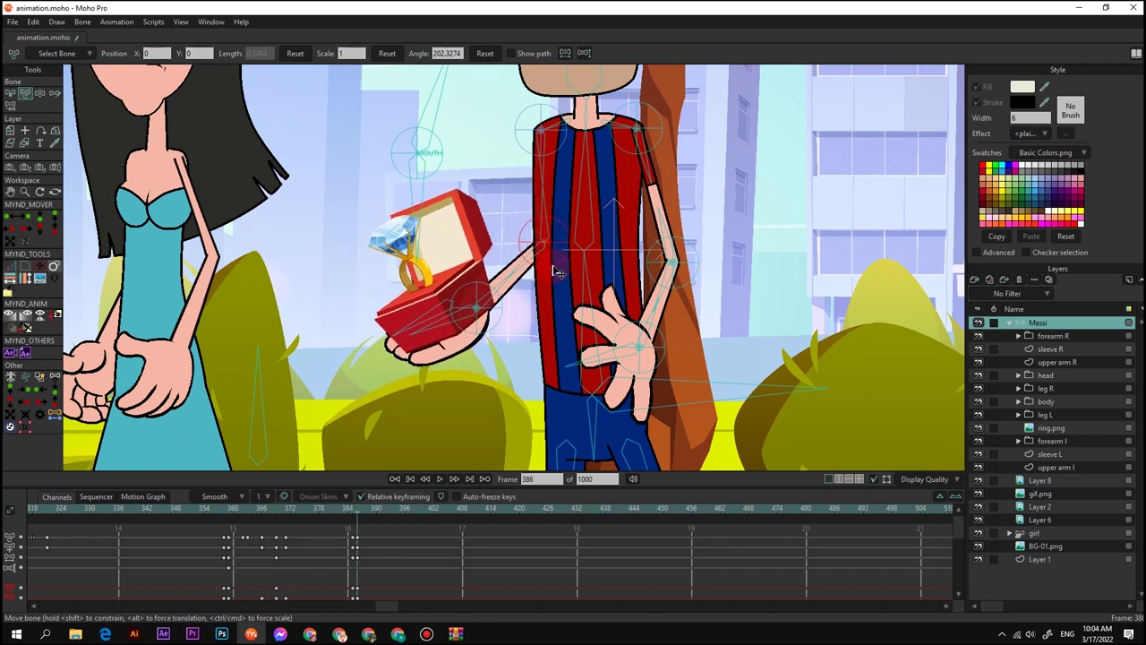
drag(505, 323, 630, 360)
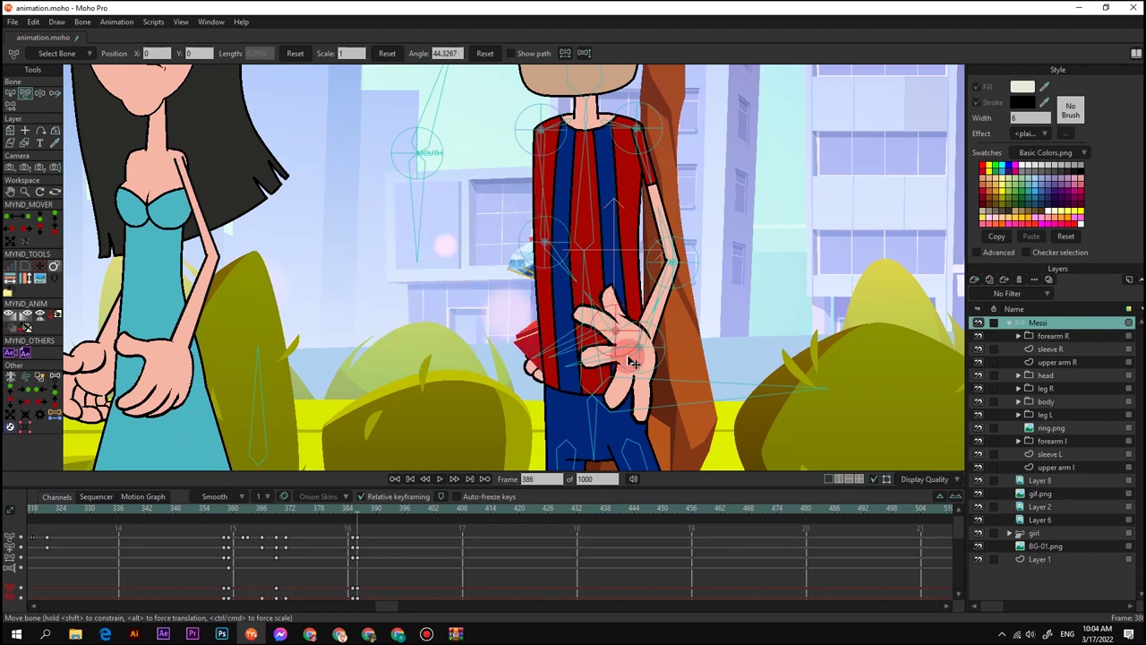
scroll(573, 355, up, 2)
mouse_move(591, 315)
mouse_down()
mouse_move(576, 327)
mouse_move(612, 311)
mouse_up()
drag(568, 344, 604, 357)
drag(630, 302, 698, 258)
scroll(679, 285, down, 2)
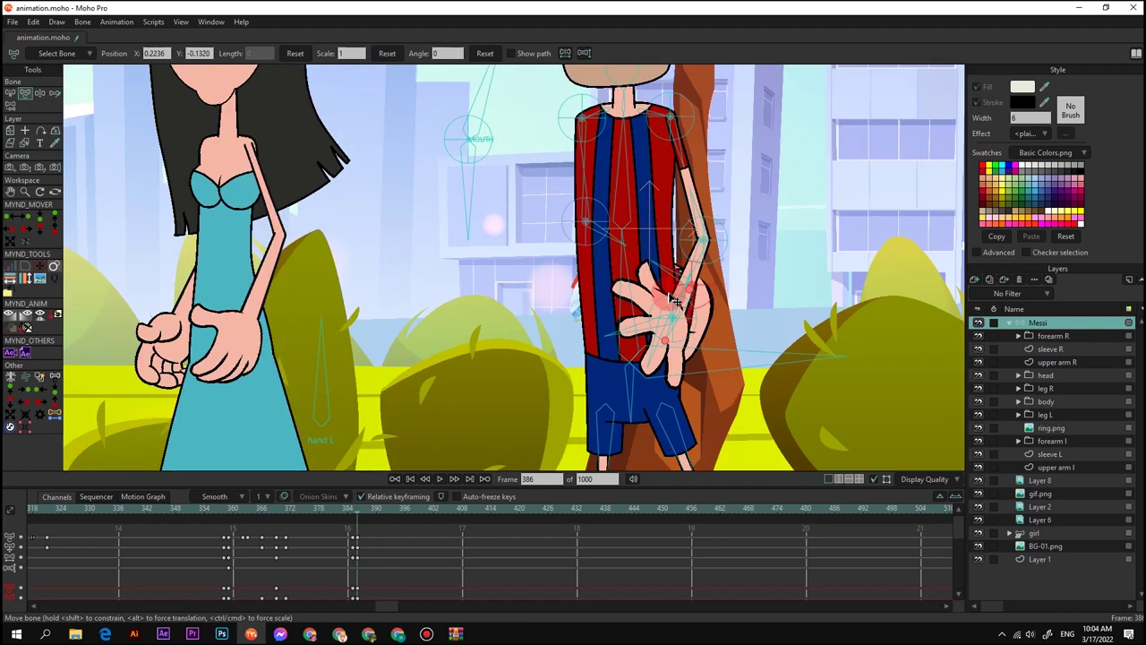
Lower Messi's body at frame 401 and bend both legs into a one-knee kneeling pose
scroll(564, 291, down, 6)
drag(553, 290, 577, 306)
key(ctrl+j)
scroll(466, 318, up, 2)
drag(478, 313, 482, 294)
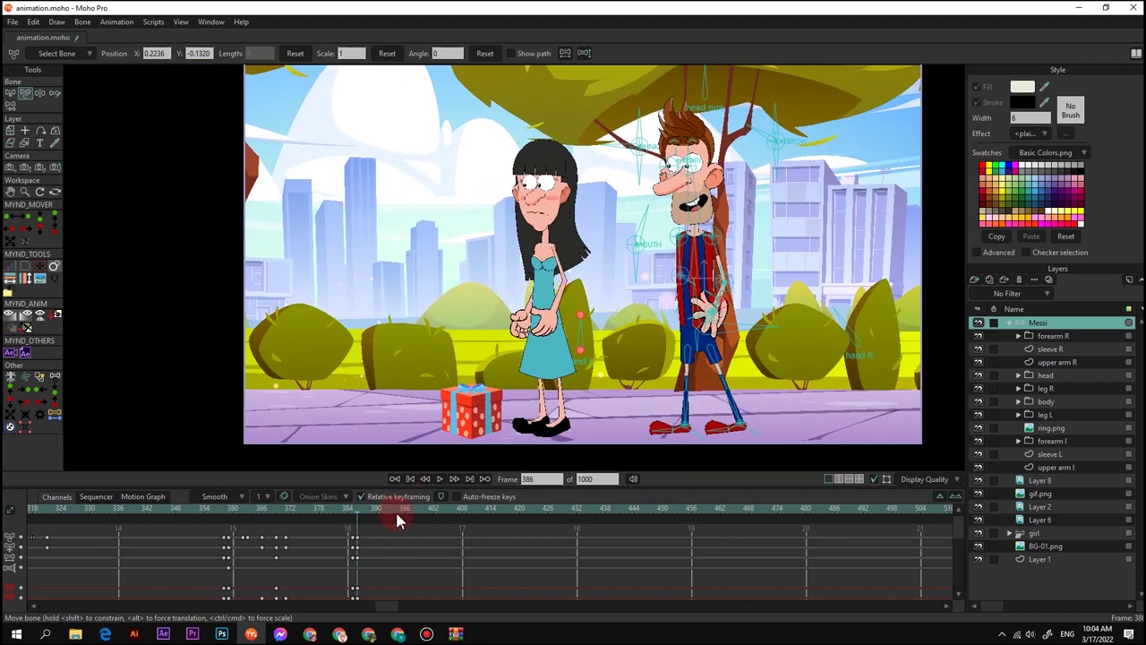
click(430, 515)
scroll(729, 291, up, 2)
key(z)
drag(720, 309, 689, 357)
scroll(662, 367, up, 6)
key(t)
mouse_move(601, 295)
mouse_down()
mouse_move(593, 302)
mouse_move(604, 322)
mouse_move(625, 295)
mouse_move(612, 313)
mouse_up()
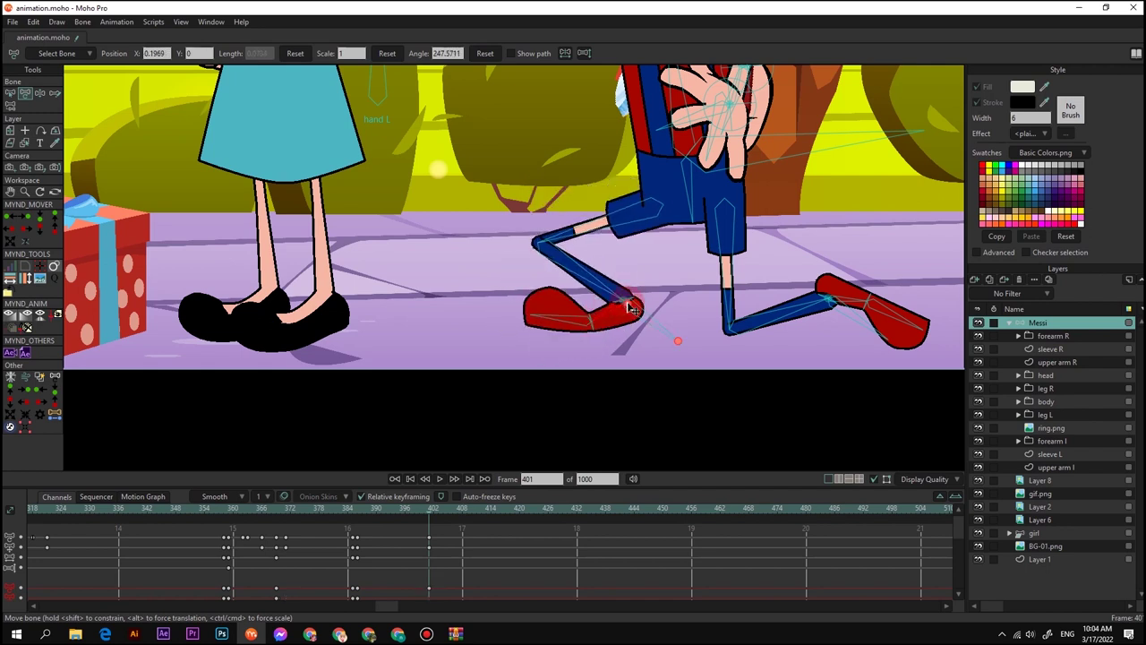
Refine the kneeling pose at frame 401 by rotating the feet against the pavement and adjusting the rear shin and torso
scroll(588, 322, down, 4)
scroll(685, 291, up, 3)
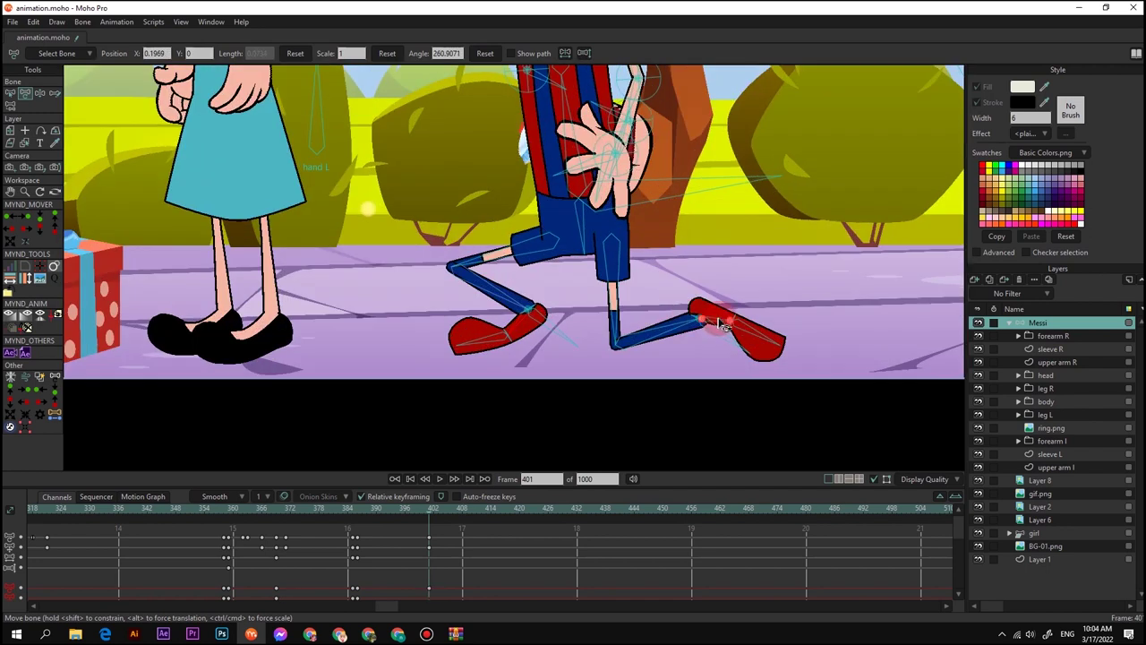
mouse_move(719, 324)
mouse_down()
mouse_move(698, 323)
mouse_move(723, 307)
mouse_move(717, 338)
mouse_up()
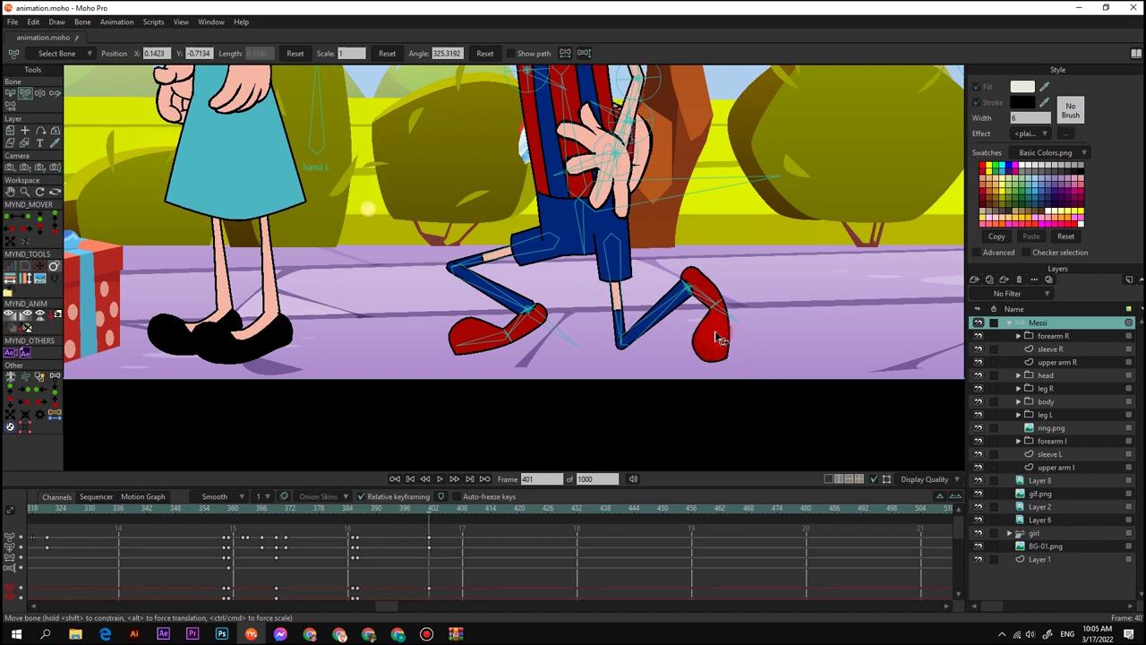
scroll(668, 291, down, 4)
scroll(618, 235, up, 1)
drag(619, 190, 645, 261)
scroll(632, 201, down, 1)
scroll(640, 258, up, 4)
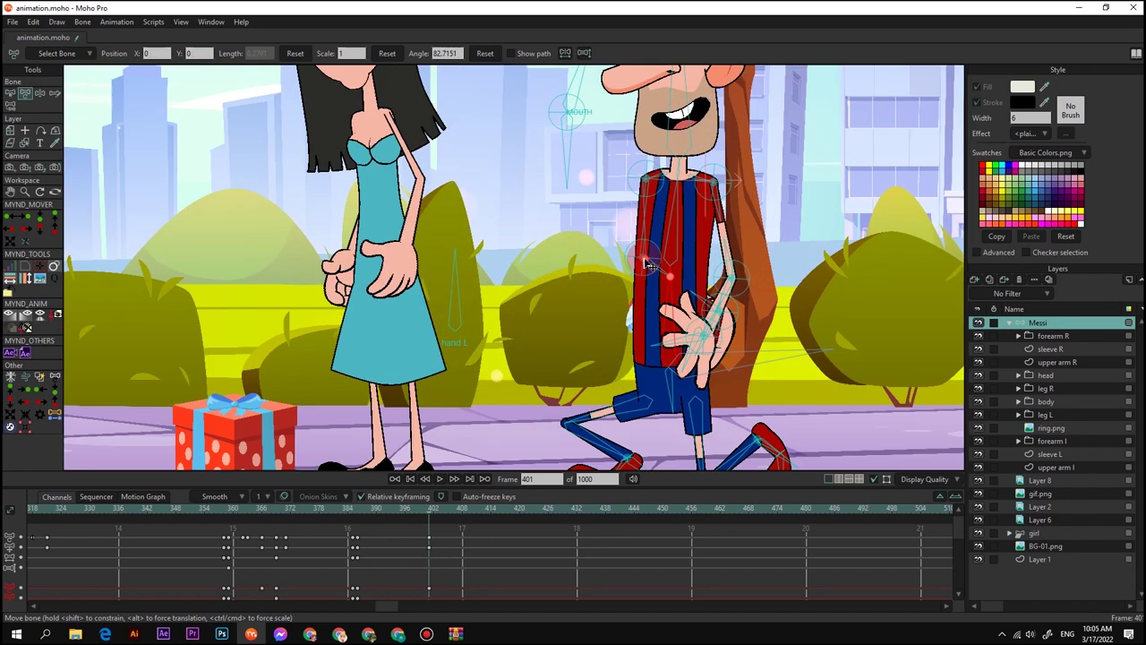
Play back the kneel from frame 386 and move Messi's kneeling keyframes from frame 401 to frame 395
click(357, 522)
key(Escape)
key(space)
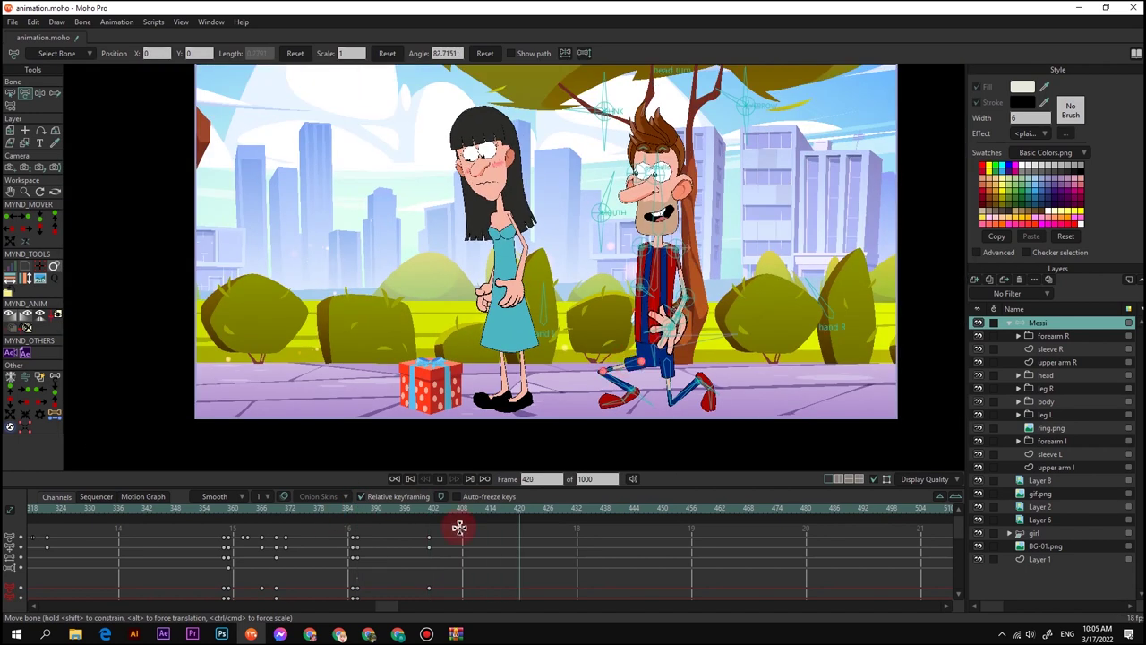
key(space)
drag(415, 528, 452, 548)
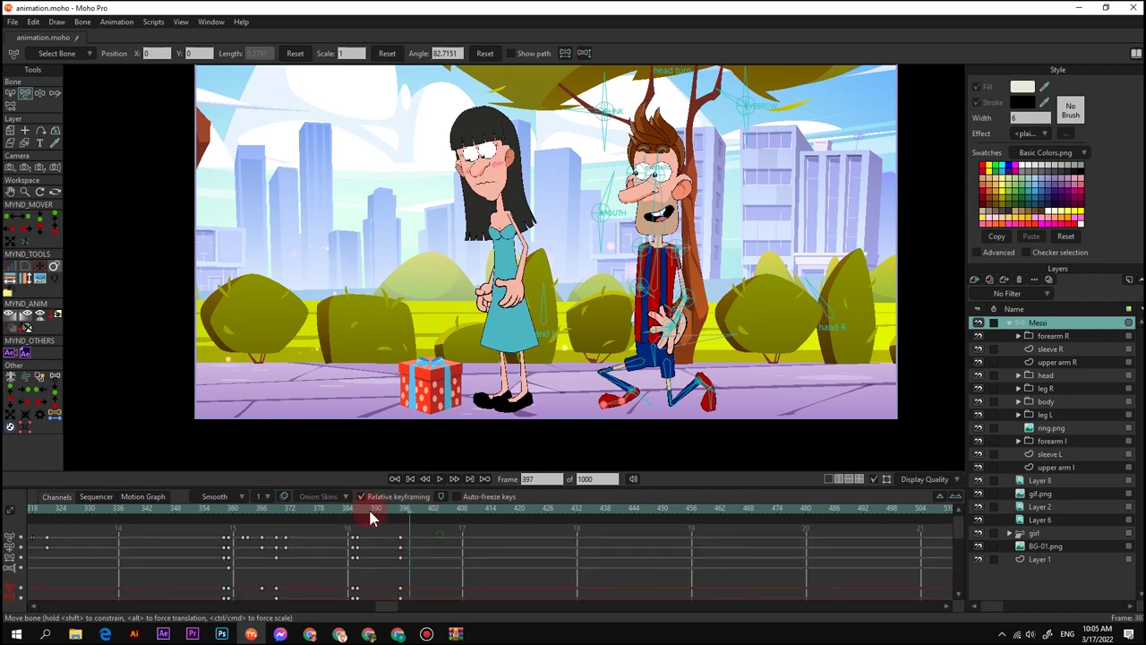
Extend Messi's ring arm toward the girl at frame 395, with the elbow bent and the ring box level in his palm
drag(348, 511, 400, 513)
scroll(685, 273, up, 3)
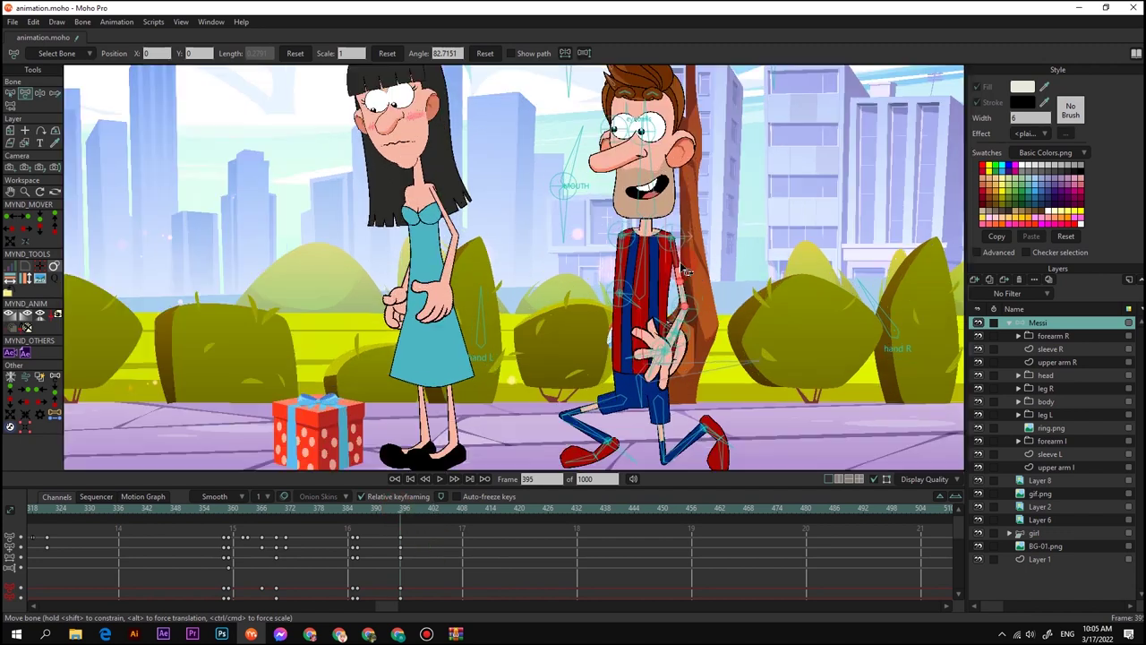
scroll(684, 272, up, 3)
drag(609, 313, 483, 243)
scroll(474, 333, up, 2)
scroll(494, 346, down, 2)
scroll(484, 243, up, 2)
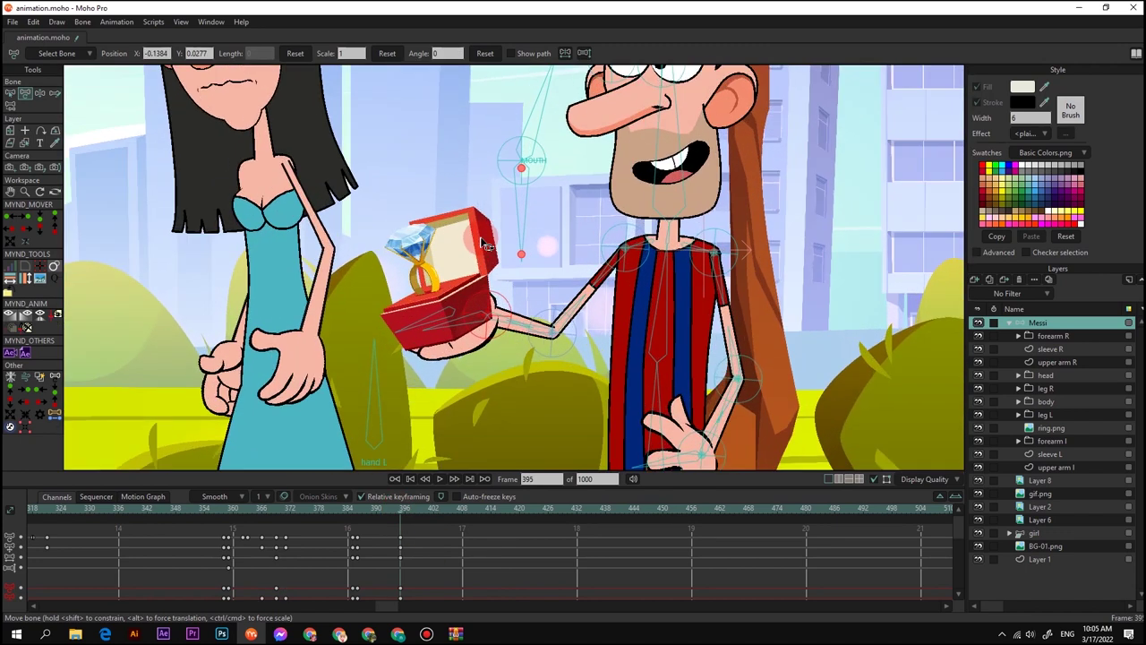
scroll(491, 300, up, 3)
mouse_move(595, 309)
mouse_down()
mouse_move(599, 280)
mouse_move(591, 309)
mouse_up()
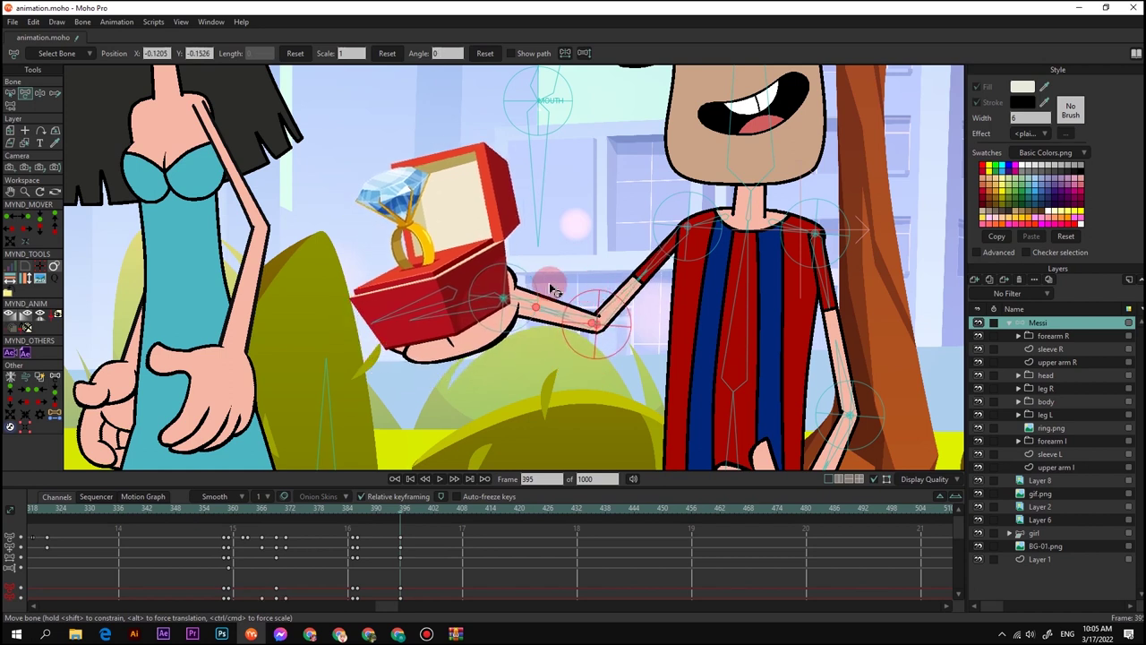
scroll(551, 289, down, 2)
mouse_move(475, 314)
mouse_down()
mouse_move(462, 324)
mouse_move(462, 295)
mouse_up()
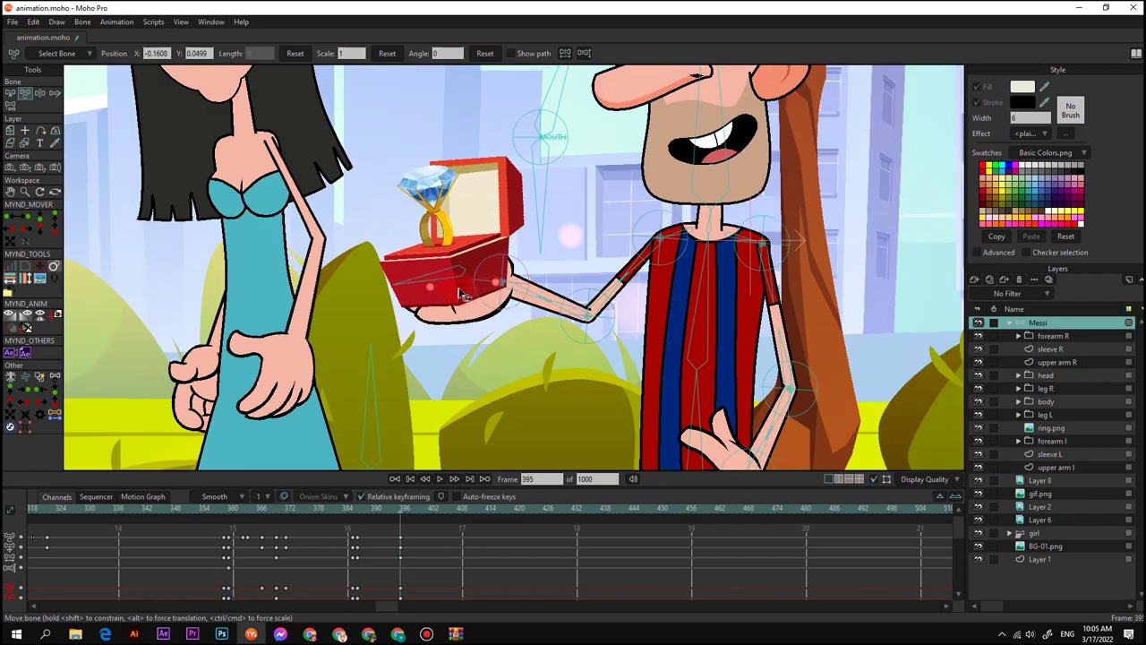
Raise Messi's free arm at frame 395 and rotate its hand to support the ring box
scroll(474, 291, down, 3)
drag(636, 327, 552, 298)
drag(544, 233, 518, 240)
scroll(428, 199, up, 2)
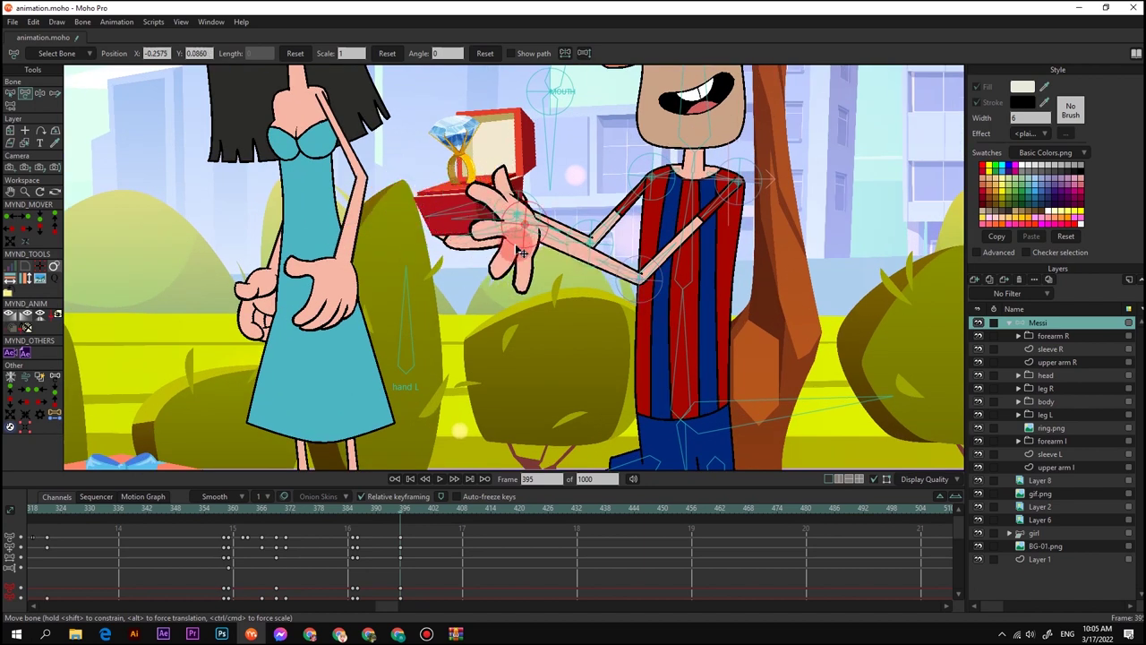
scroll(524, 219, down, 2)
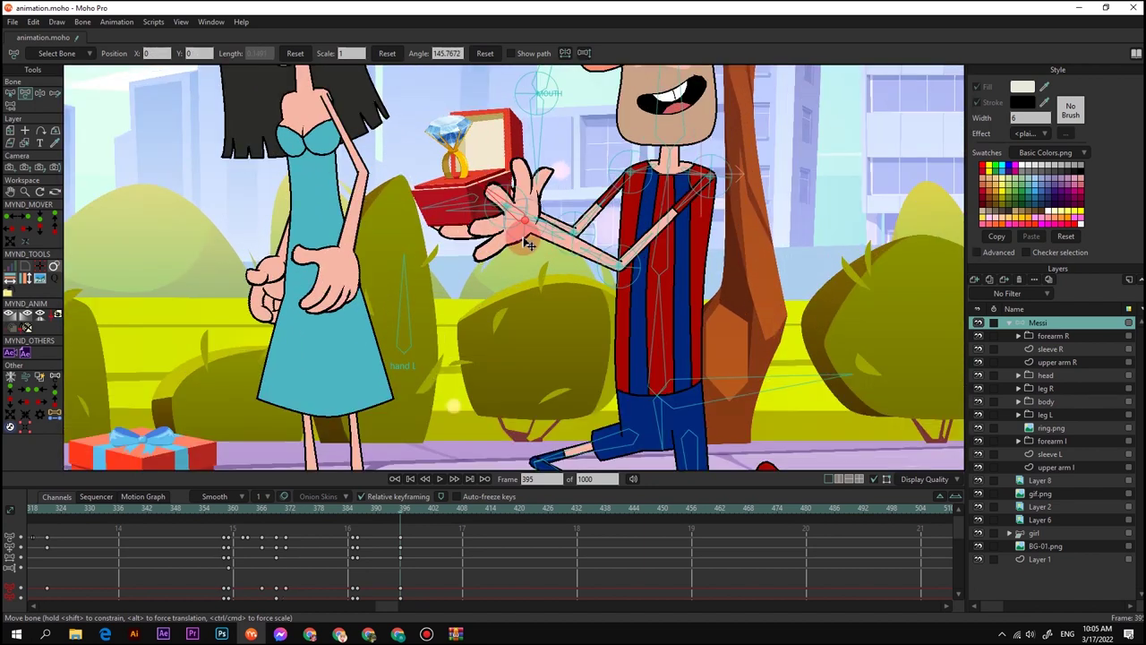
drag(582, 248, 588, 287)
Adjust the angle of Messi's head for the proposal pose at frame 395
scroll(588, 255, down, 5)
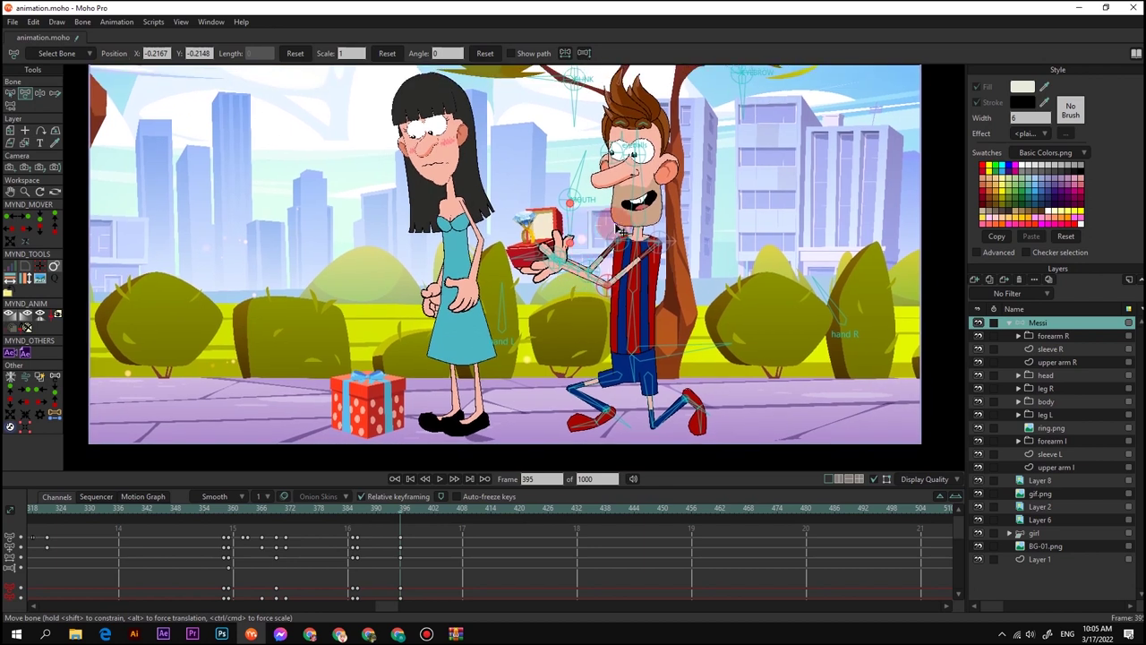
scroll(620, 201, up, 3)
drag(626, 172, 620, 179)
scroll(618, 211, down, 5)
scroll(618, 211, up, 2)
scroll(618, 212, down, 2)
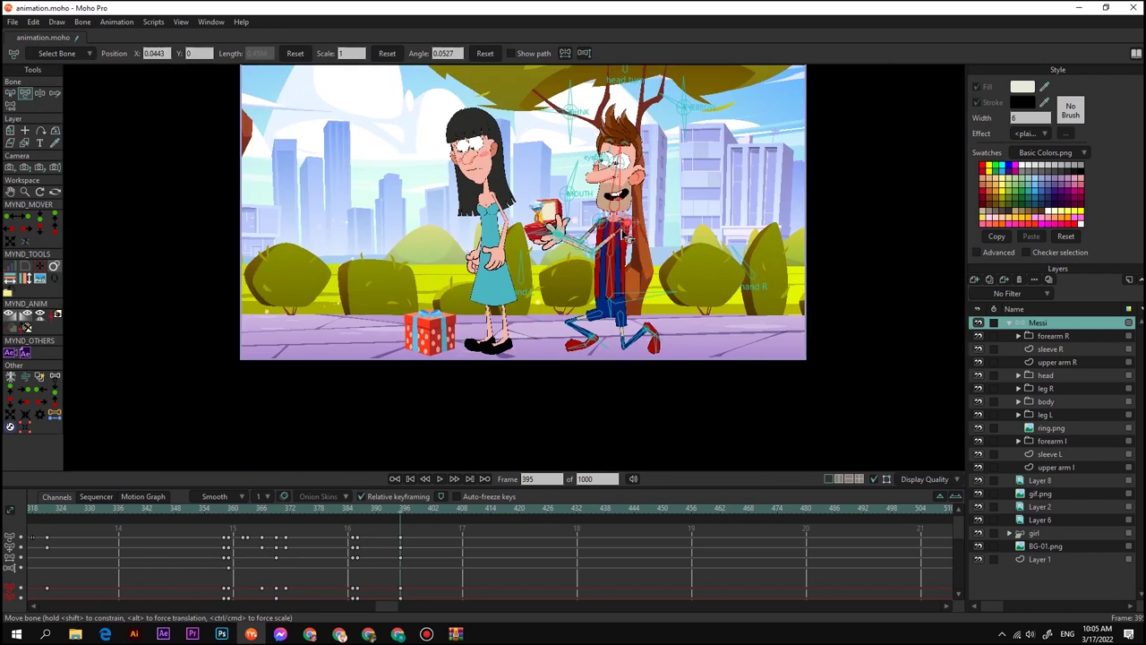
Play back Messi's kneel across the cut at frame 386 to check the timing of the proposal pose
click(345, 509)
key(space)
click(344, 510)
key(space)
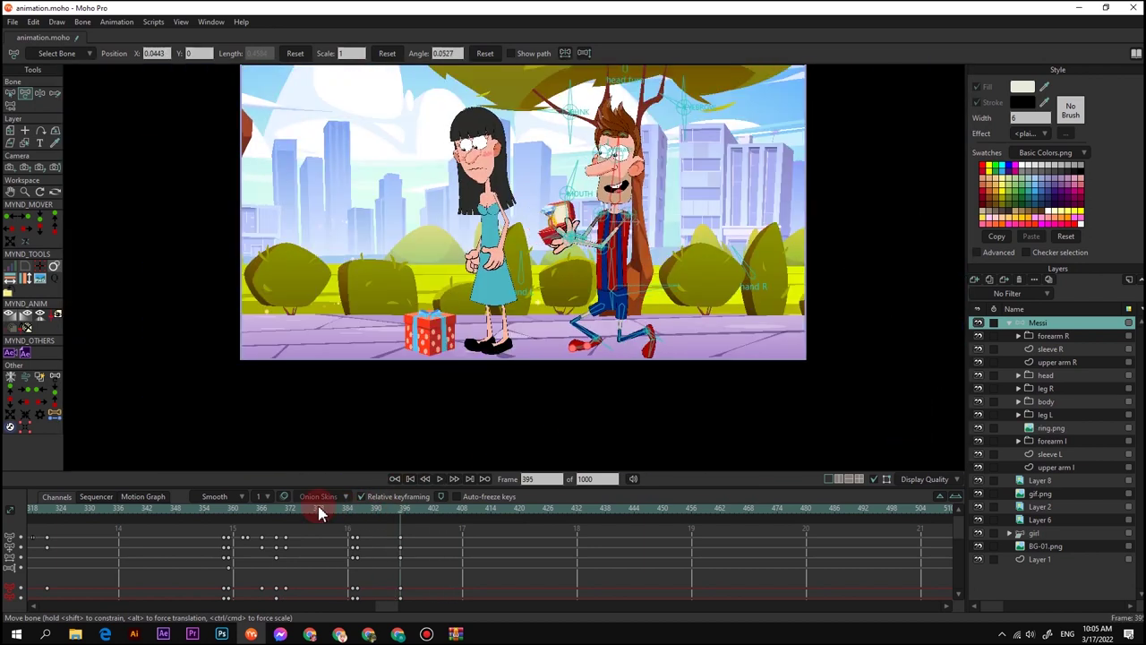
click(318, 509)
key(space)
key(space)
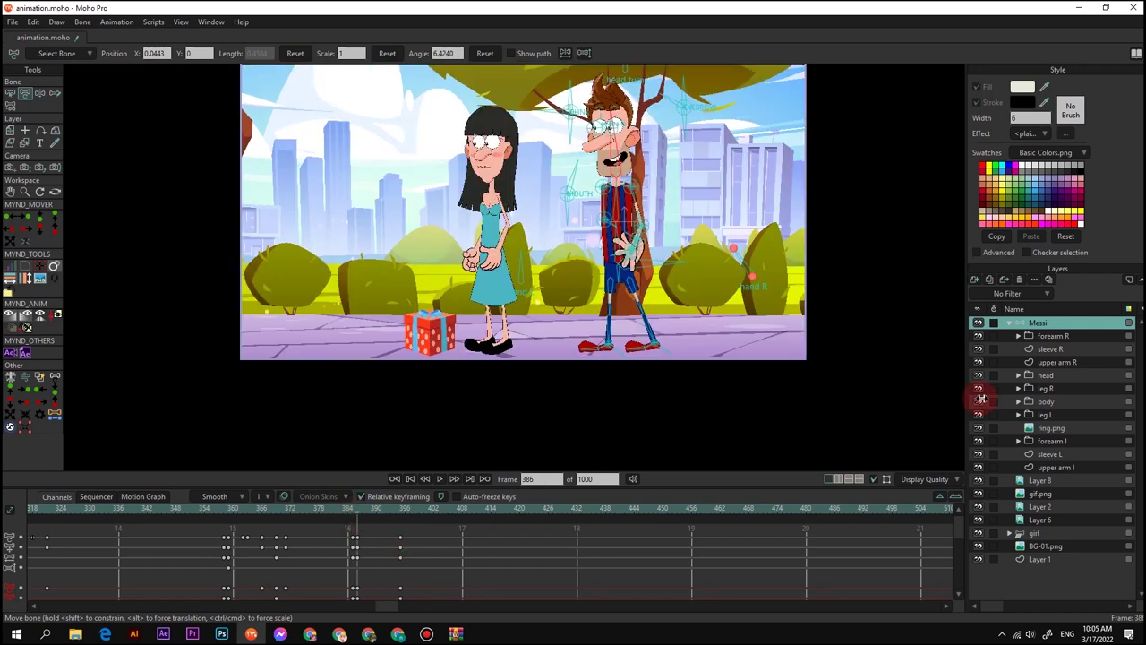
Duplicate Layer 8's motion lines, with the copy starting at frame 386 and placed behind Messi
click(1010, 324)
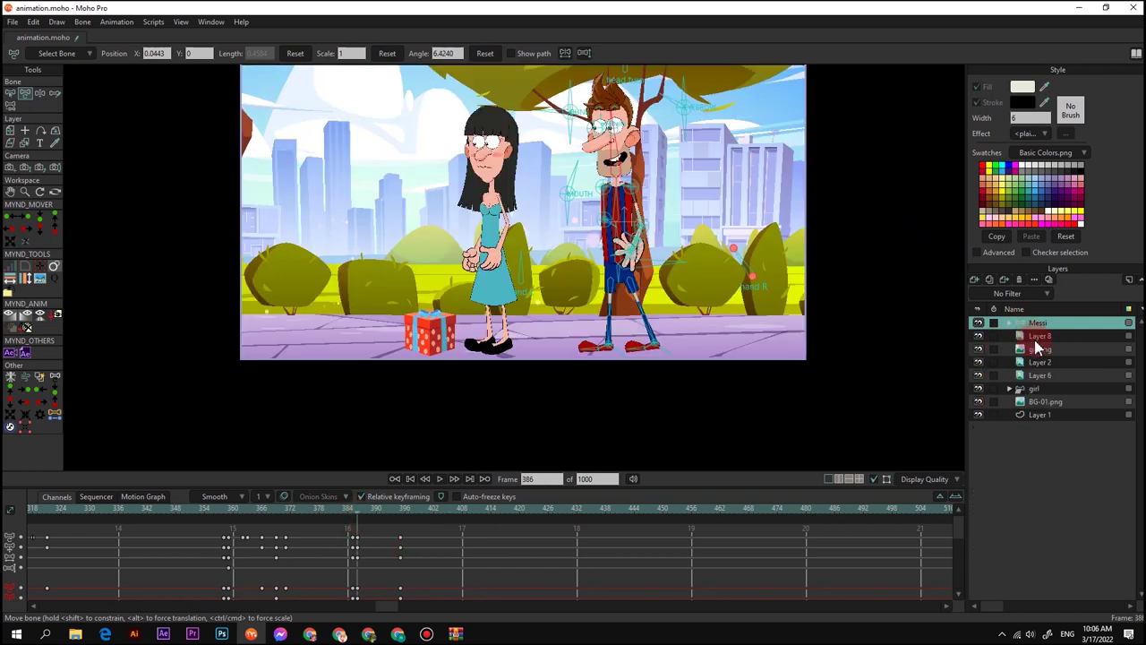
click(1037, 337)
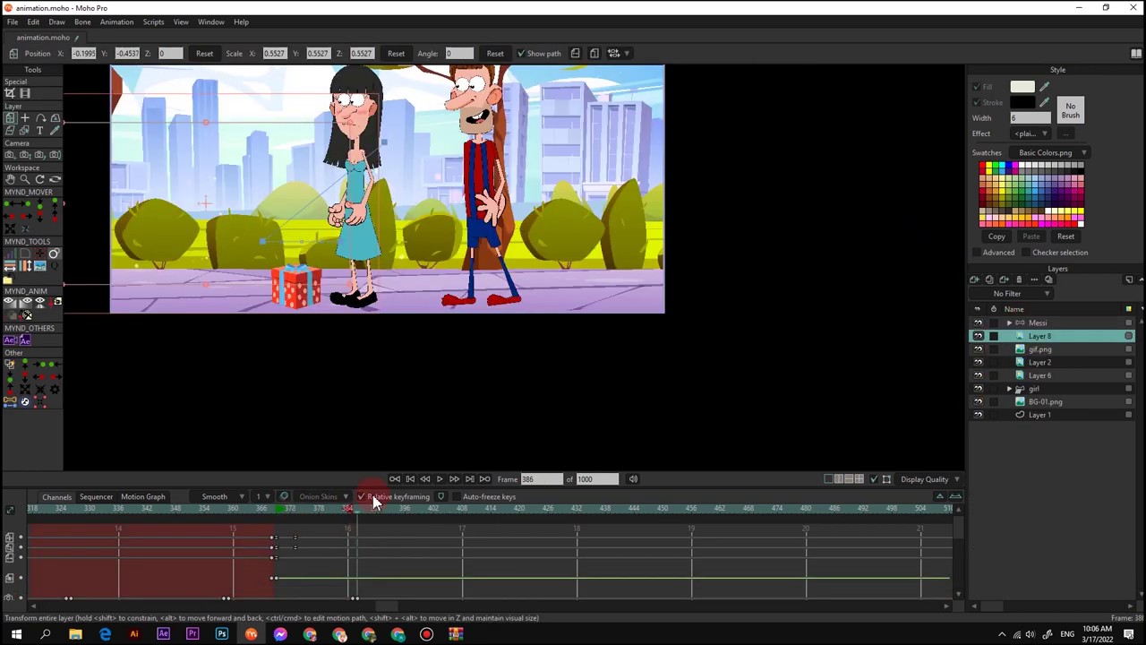
click(988, 279)
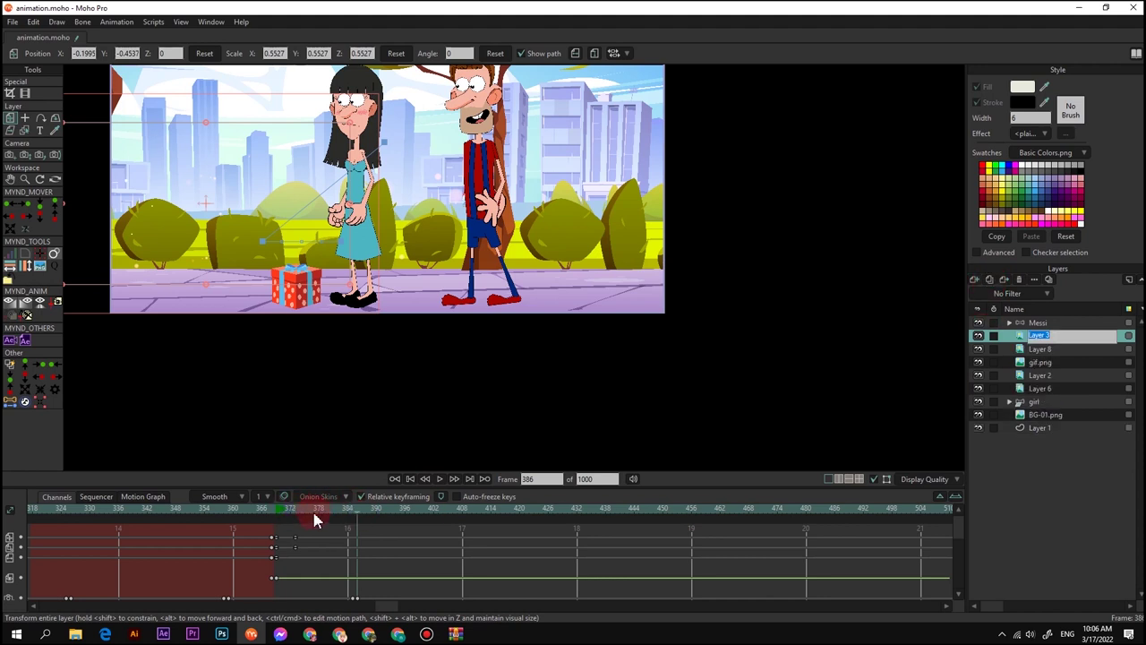
drag(314, 514, 369, 525)
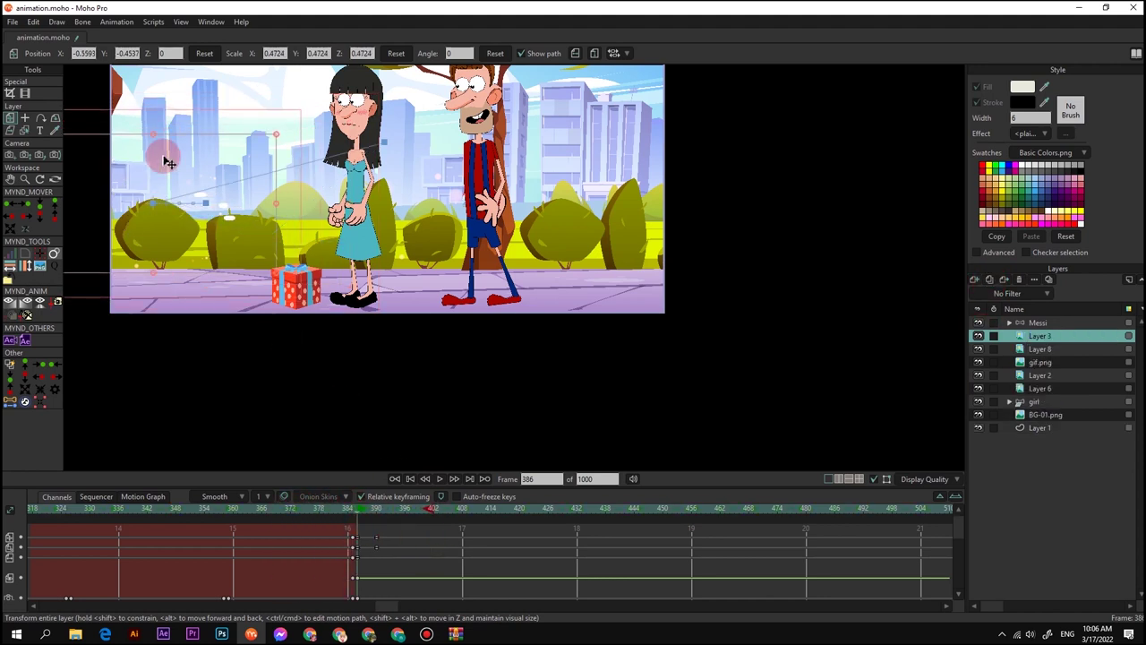
drag(208, 210, 539, 238)
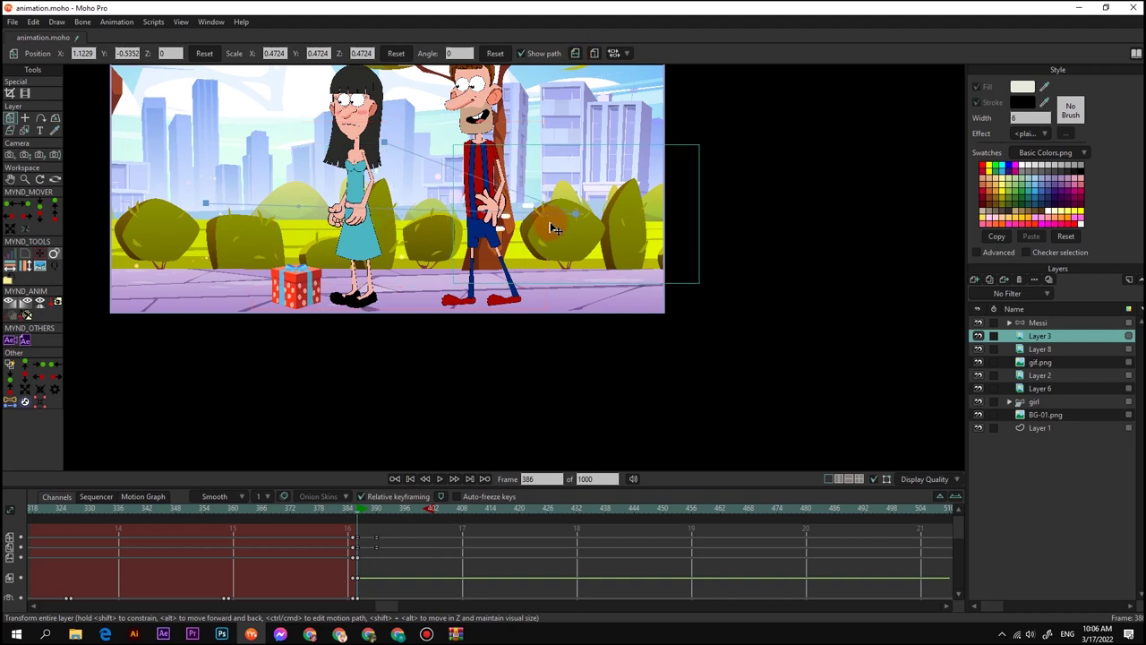
Play back the kneel from just before frame 386 with the duplicated motion lines
mouse_move(370, 509)
mouse_down()
mouse_move(385, 515)
mouse_move(376, 523)
mouse_move(390, 514)
mouse_up()
click(344, 514)
key(space)
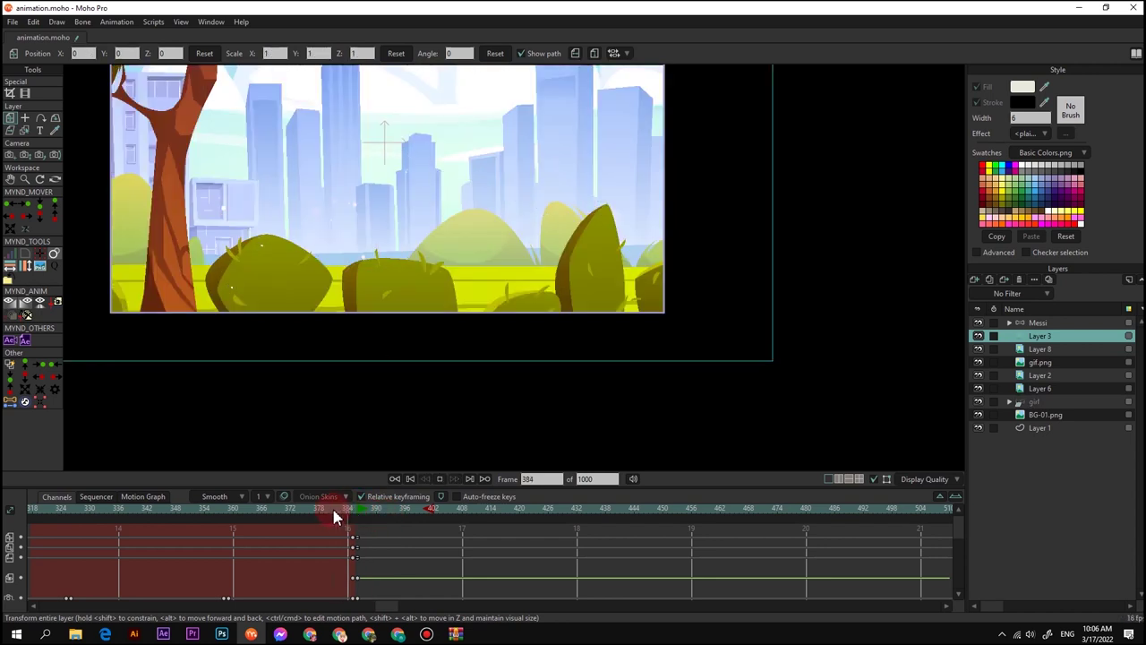
drag(346, 510, 298, 498)
key(space)
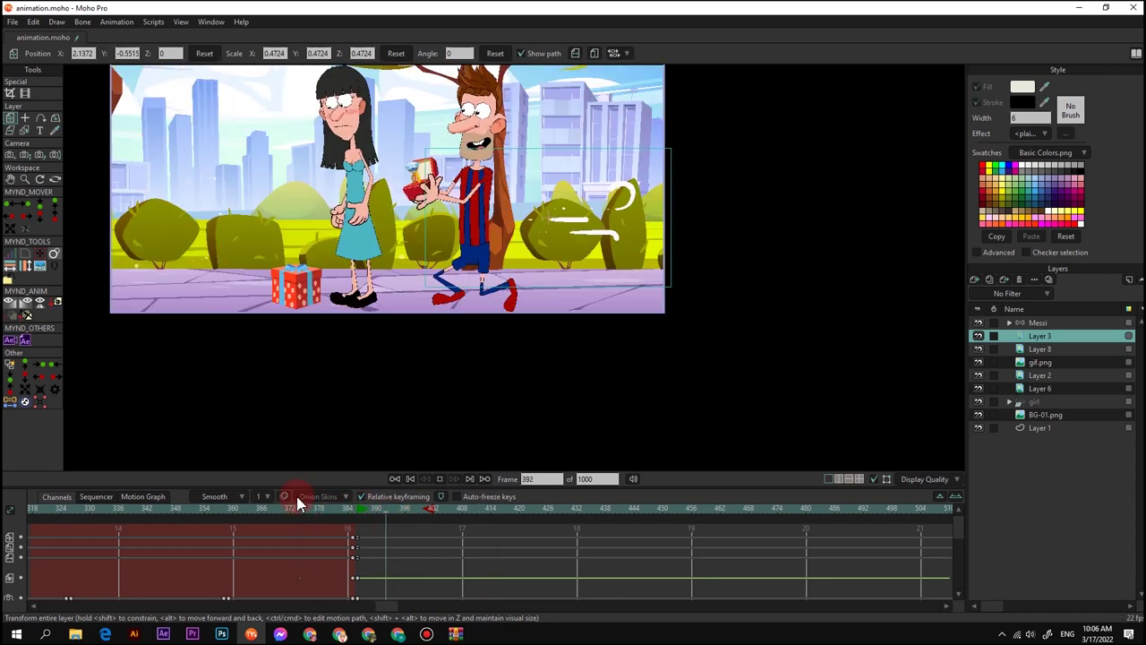
key(space)
Select the girl layer and play back her animation from frame 386
drag(452, 310, 556, 372)
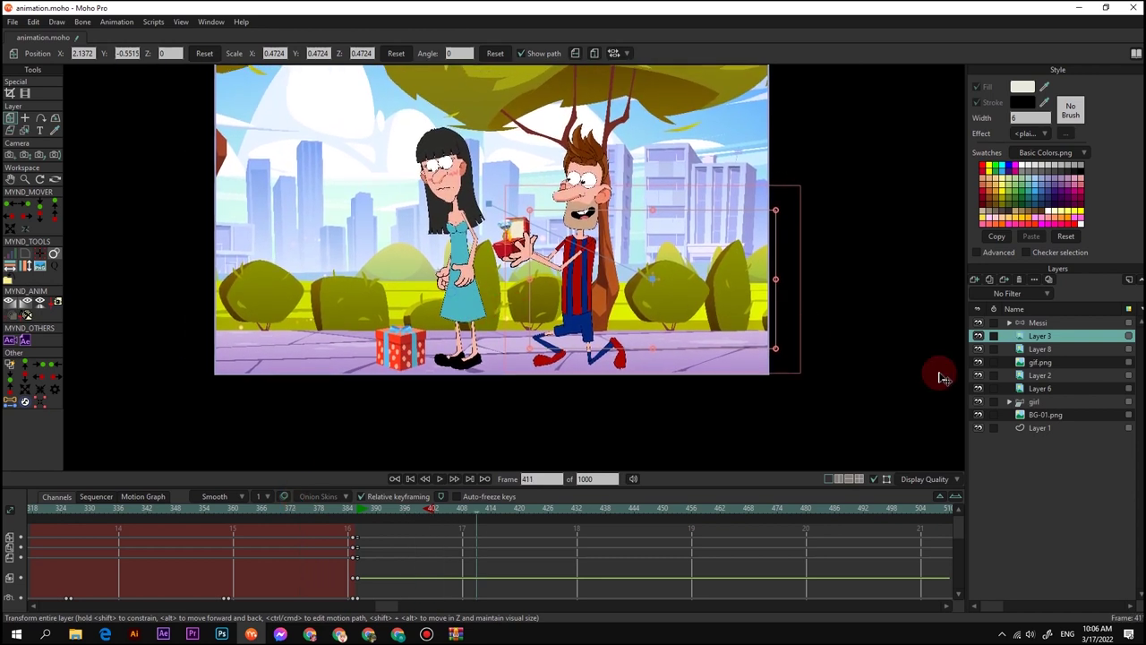
click(1046, 403)
click(357, 513)
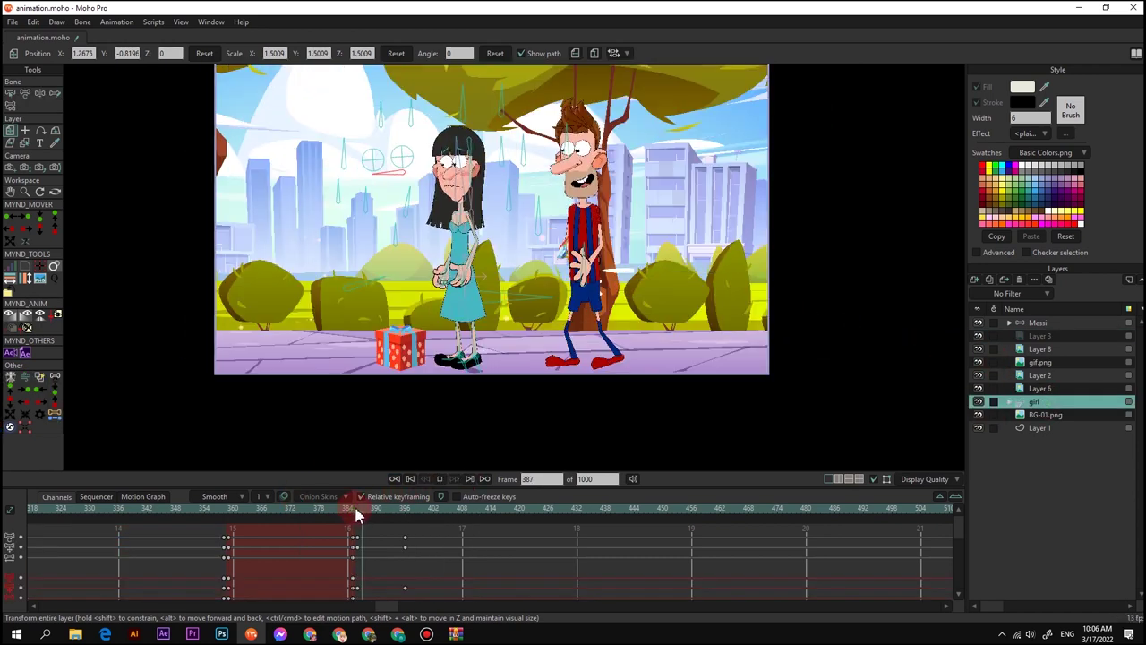
key(space)
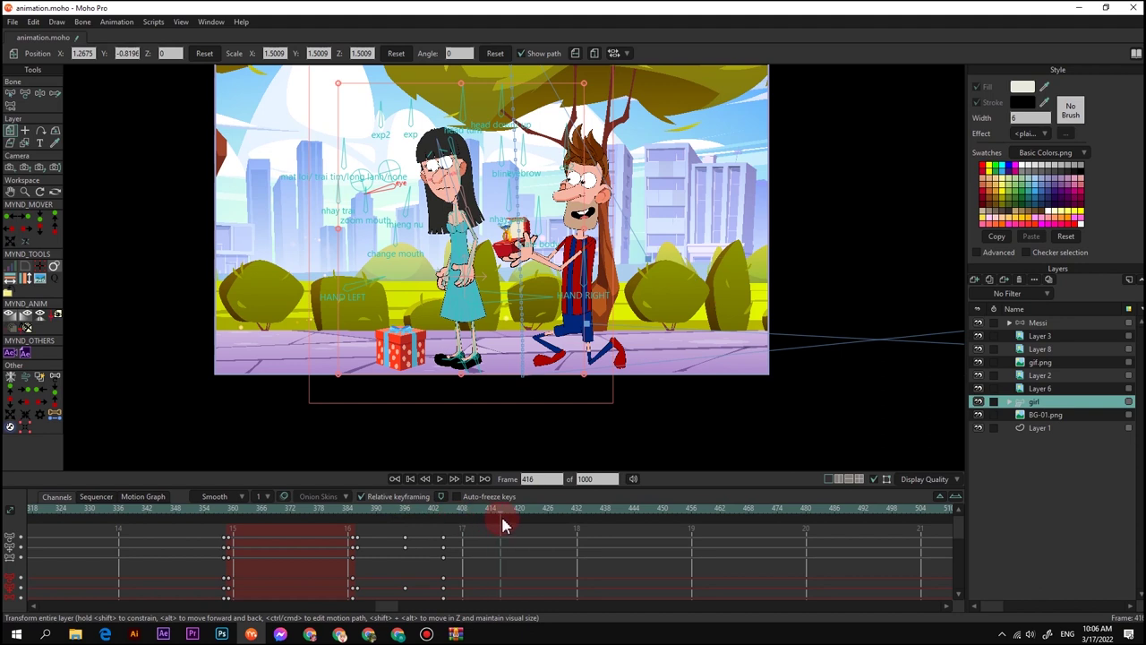
Bend the girl's upper body forward toward the gift box at frame 416
scroll(406, 259, up, 5)
key(t)
drag(511, 285, 518, 208)
scroll(468, 228, down, 4)
scroll(518, 208, up, 2)
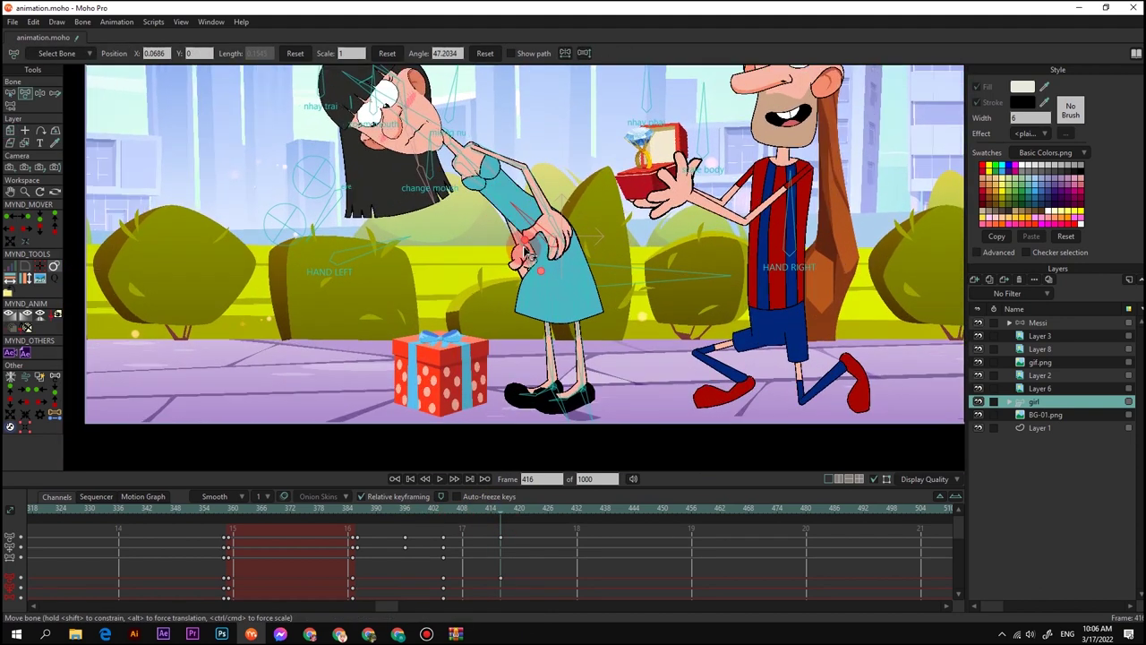
Rotate the girl's skirt bone at frame 416 so the front of the dress follows the bent body
scroll(536, 279, up, 4)
drag(537, 249, 550, 350)
scroll(563, 315, up, 2)
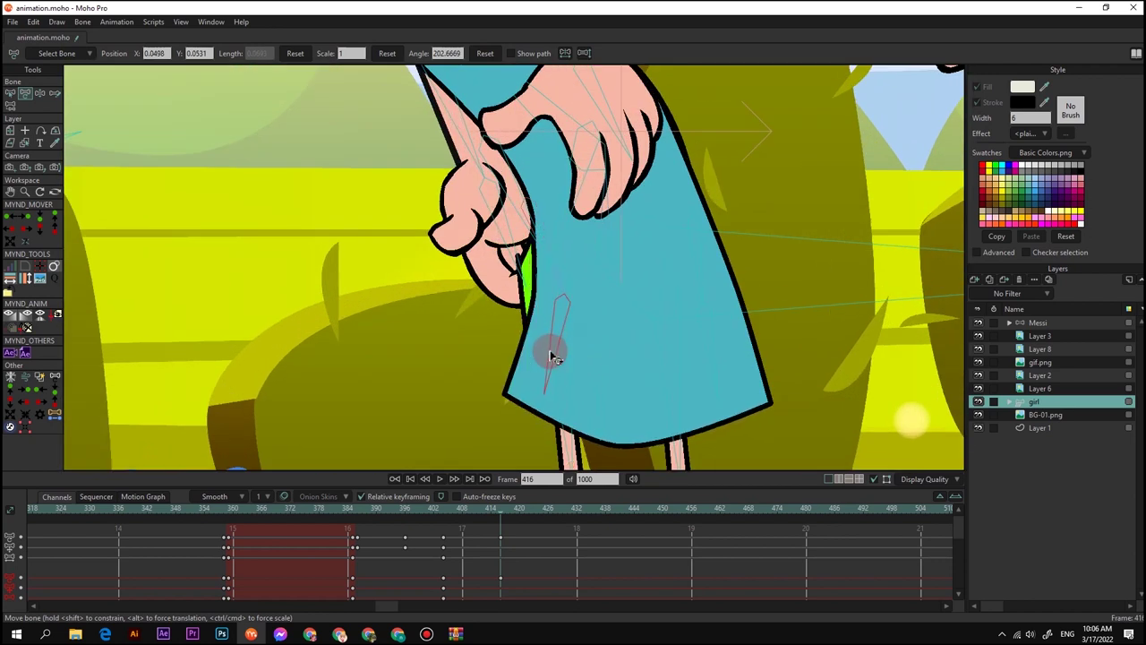
scroll(531, 285, down, 3)
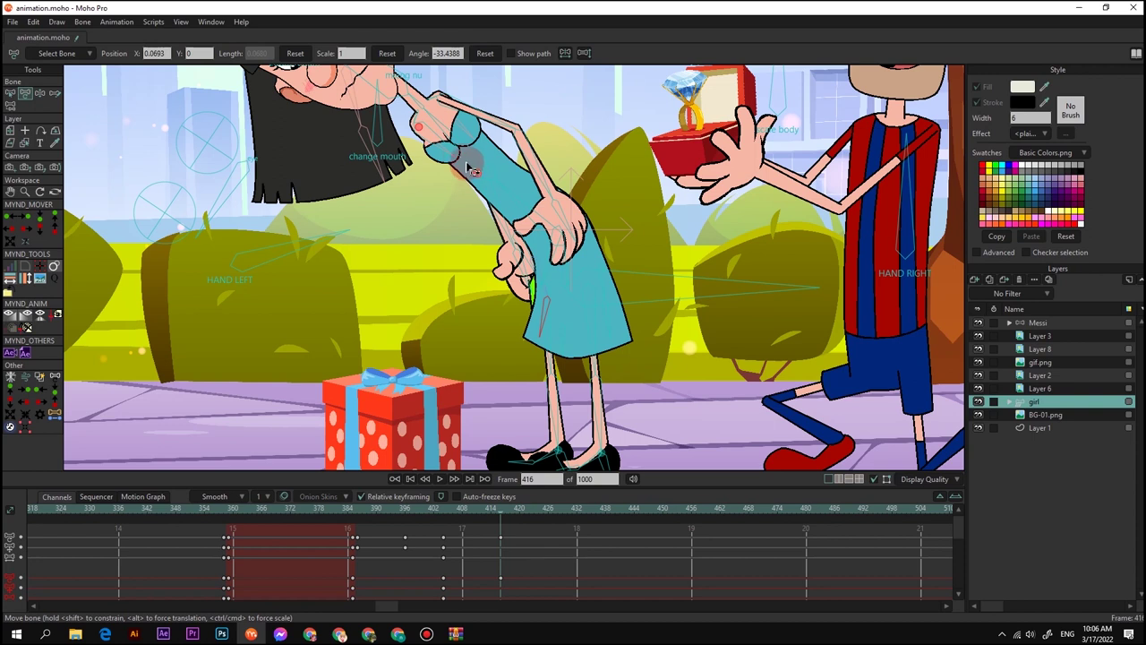
Bend the girl further down at frame 416 and lower one of her hands onto the gift box
mouse_move(467, 168)
mouse_down()
mouse_move(491, 125)
mouse_move(499, 160)
mouse_move(485, 165)
mouse_up()
scroll(483, 165, down, 4)
drag(539, 211, 571, 193)
scroll(498, 280, down, 1)
scroll(548, 200, up, 2)
click(549, 199)
scroll(493, 187, up, 2)
drag(489, 185, 549, 233)
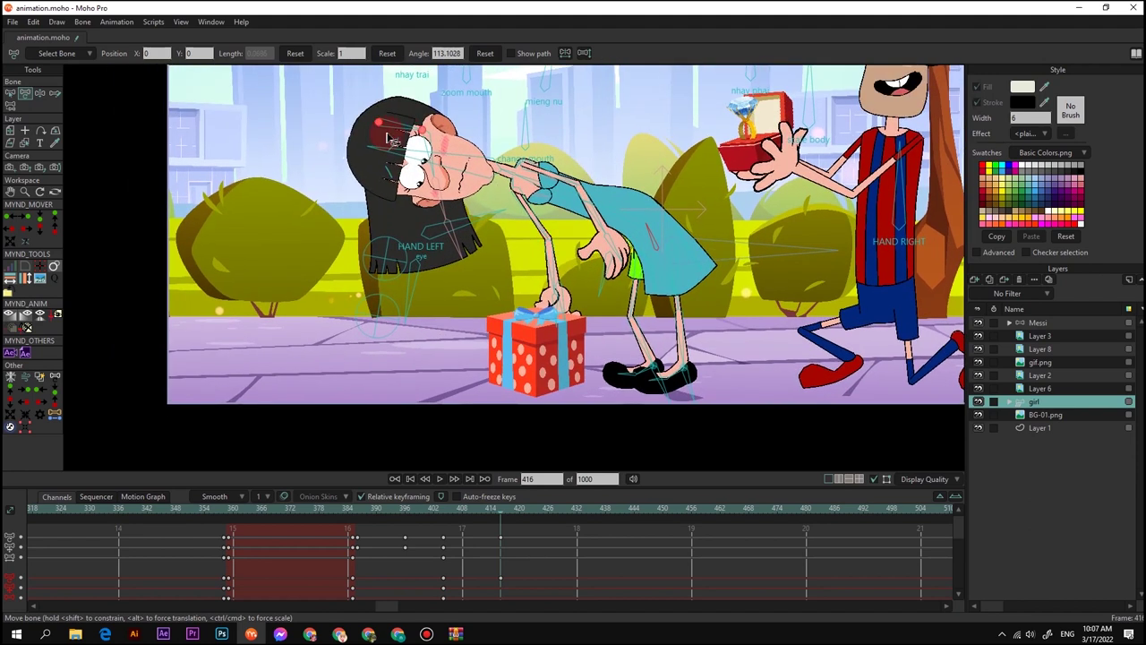
Swing the girl's hair toward her body and rotate the skirt bone to cover the gap at her thigh at frame 416
drag(434, 158, 455, 160)
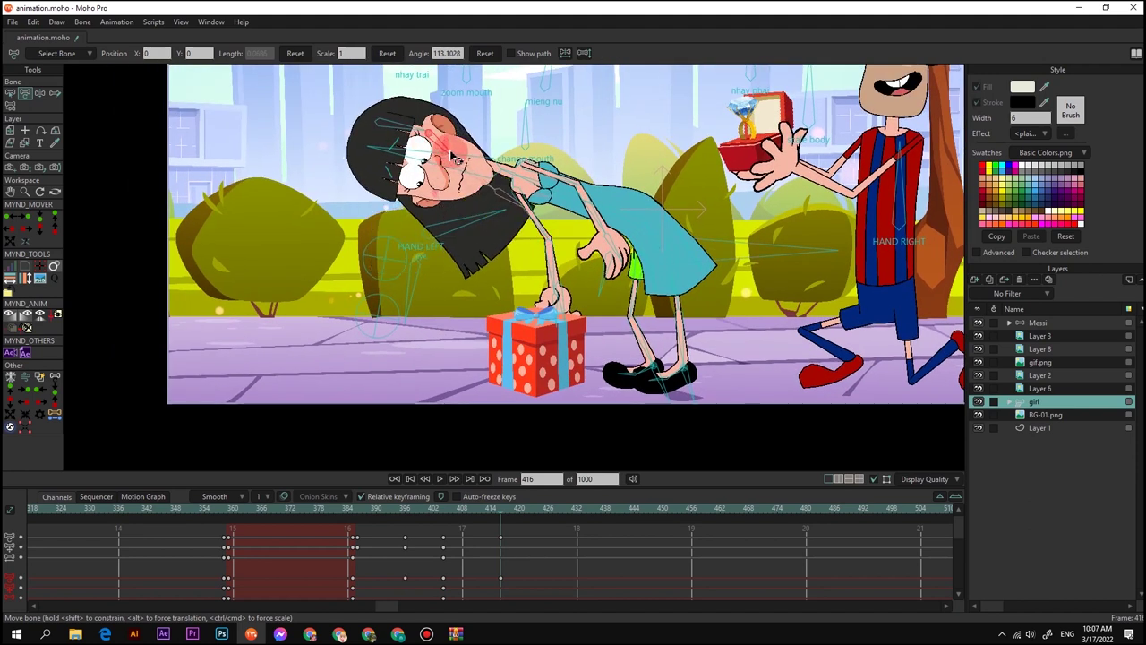
scroll(667, 210, up, 5)
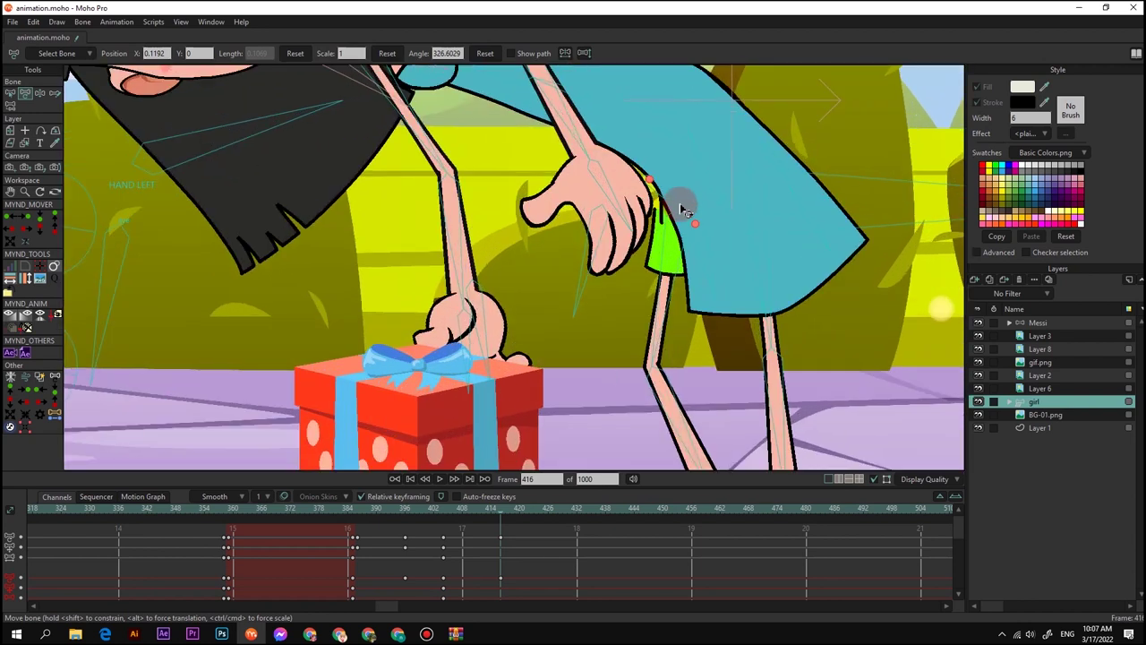
click(659, 220)
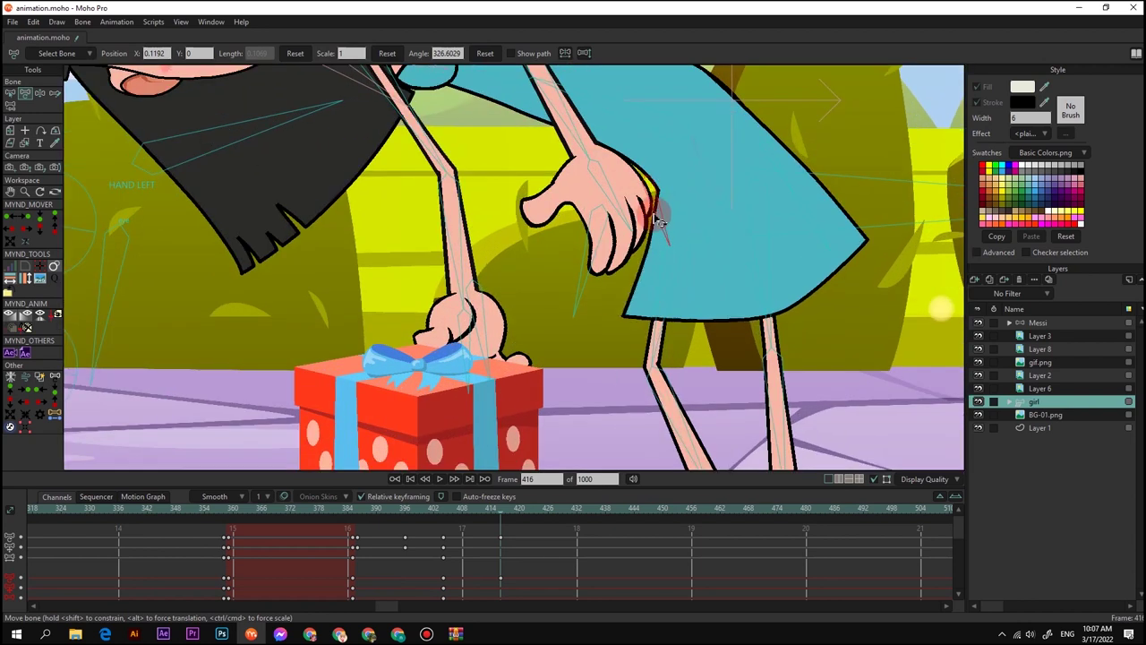
drag(658, 220, 673, 224)
scroll(677, 231, down, 4)
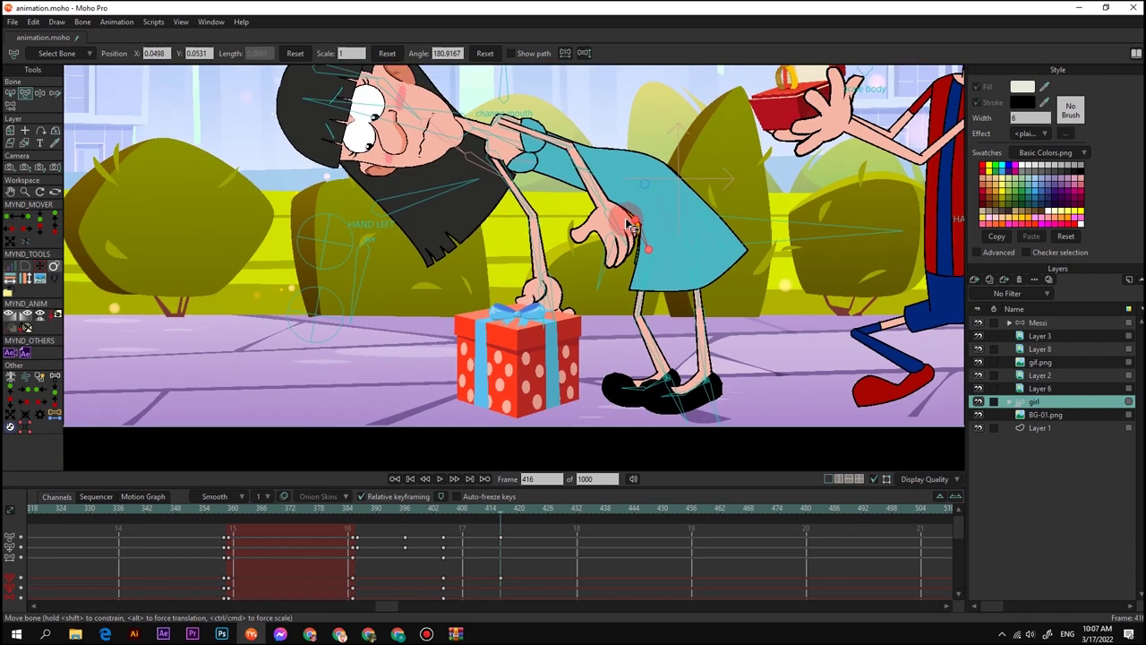
Bring the girl's other arm down at frame 416 so both hands hold the gift box
scroll(632, 228, up, 2)
drag(526, 111, 512, 133)
scroll(631, 179, down, 2)
scroll(708, 226, up, 3)
mouse_move(722, 211)
mouse_down()
mouse_move(722, 222)
mouse_move(731, 204)
mouse_up()
scroll(658, 206, down, 3)
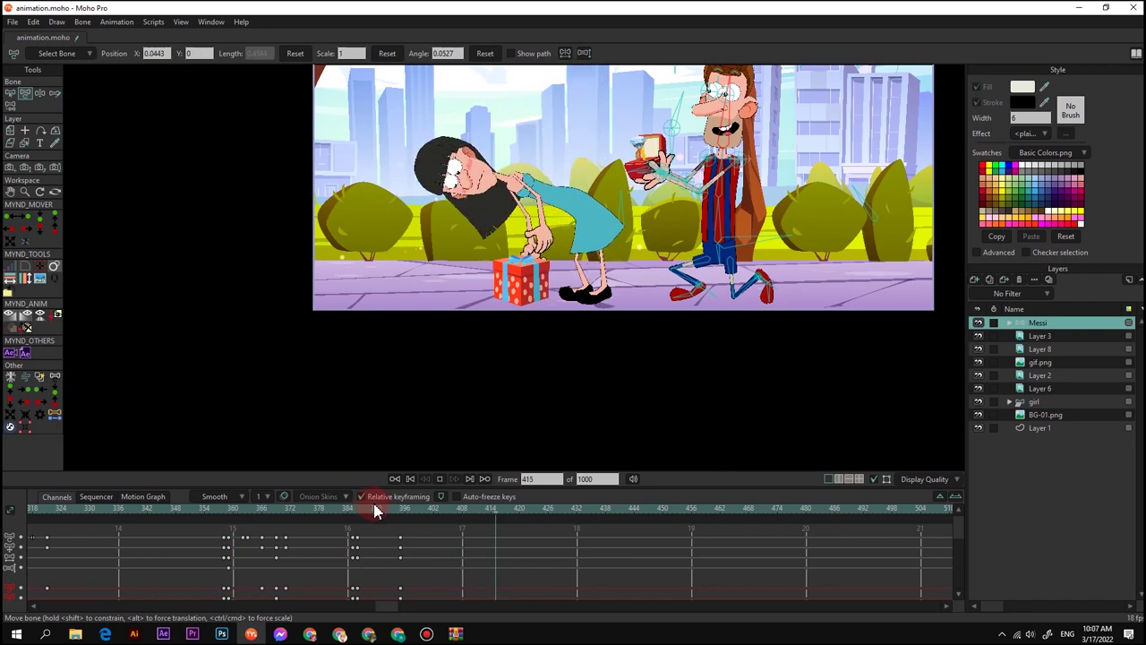
Animate a blink for Messi with his eyes closed from frame 399 to frame 402, and play it back
drag(400, 516, 449, 517)
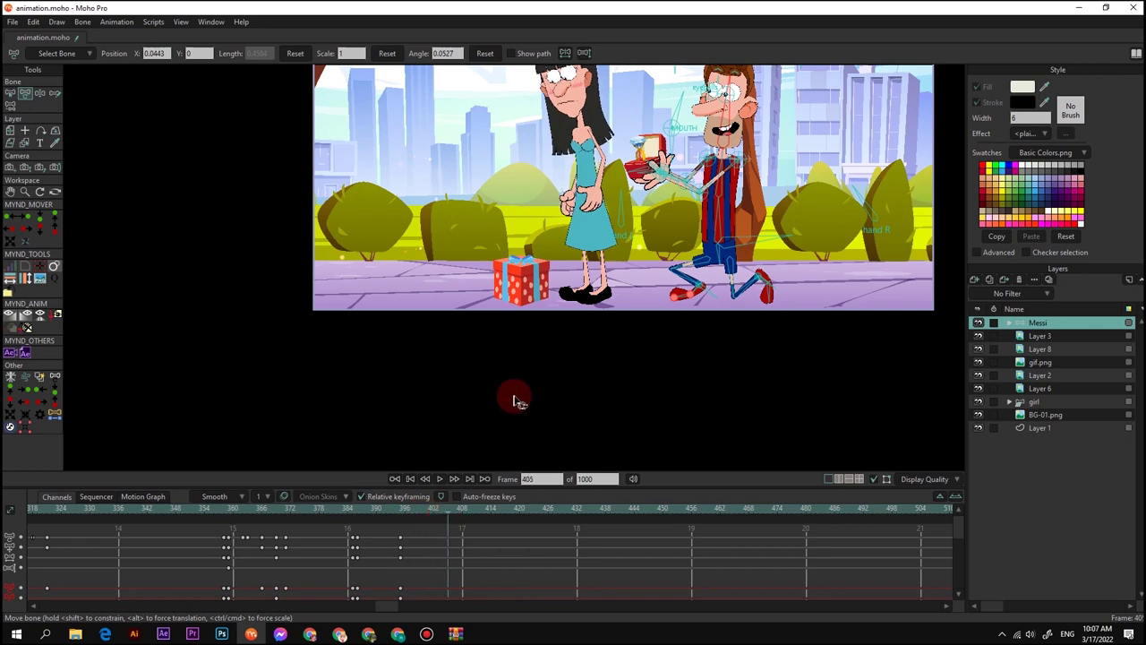
click(497, 517)
drag(403, 513, 417, 515)
drag(671, 125, 638, 183)
scroll(637, 183, up, 2)
drag(672, 70, 550, 193)
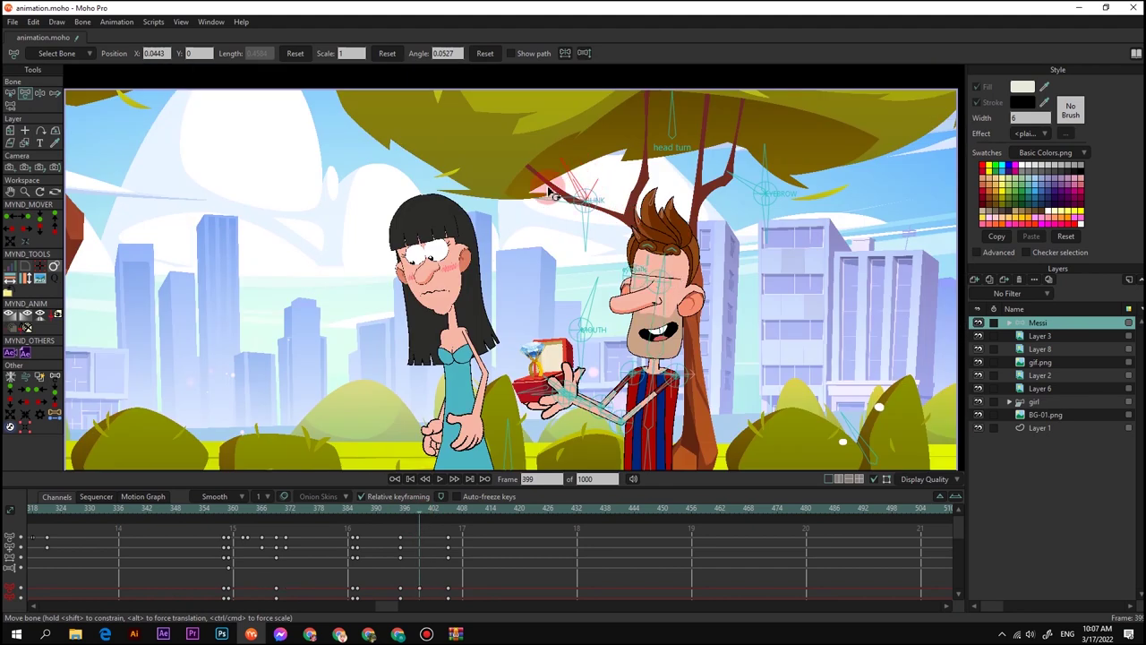
click(435, 509)
drag(591, 170, 544, 208)
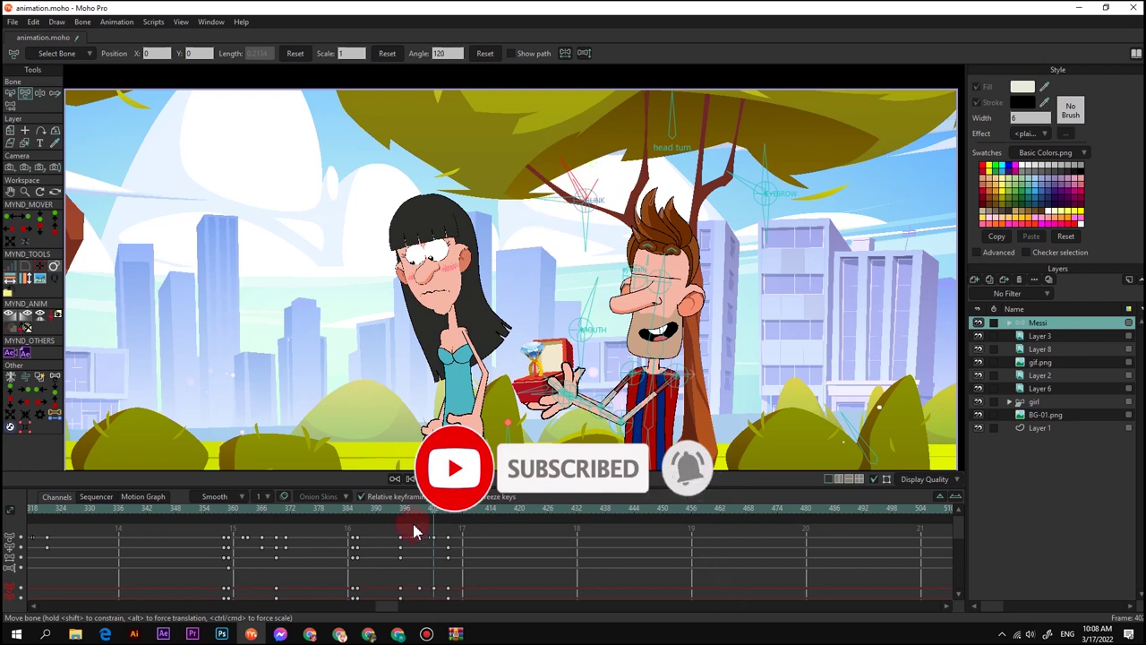
click(399, 514)
scroll(514, 353, down, 2)
key(space)
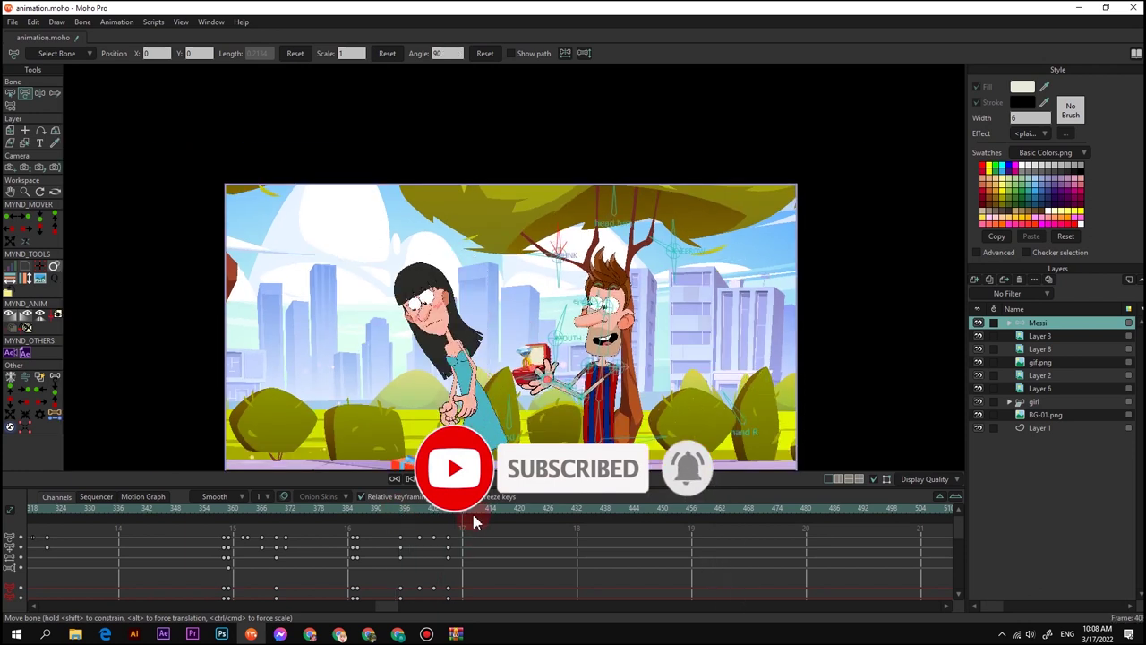
Lean Messi's torso toward the girl at frame 414 and rotate his head upright
scroll(586, 342, up, 2)
drag(577, 432, 587, 337)
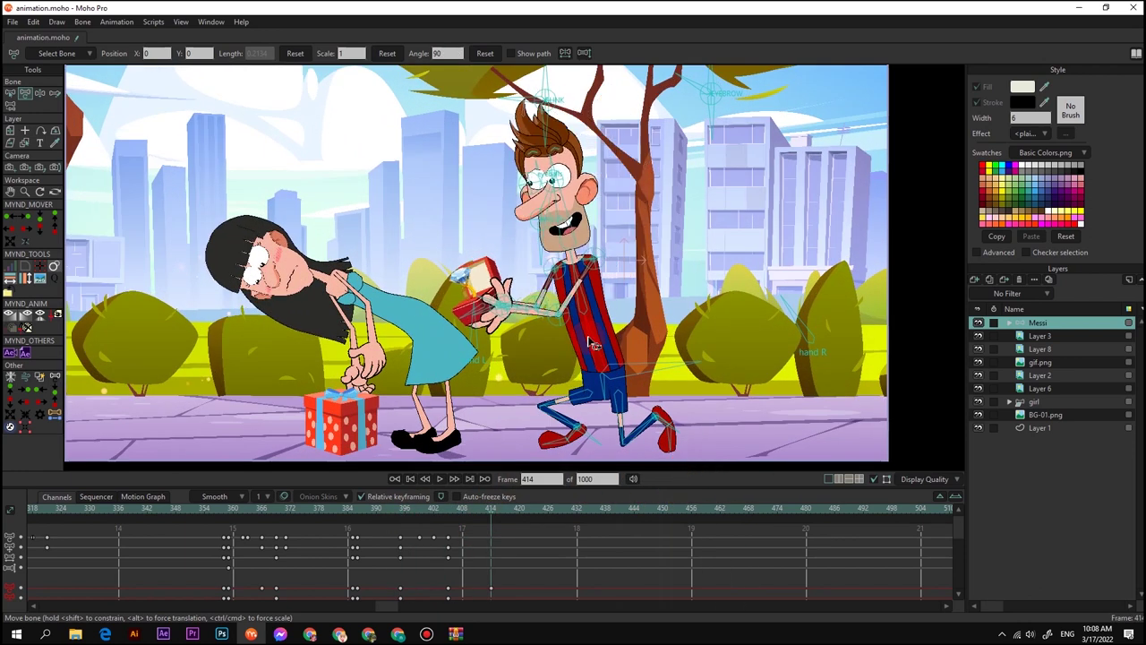
scroll(567, 206, up, 2)
drag(564, 198, 571, 196)
scroll(482, 326, up, 2)
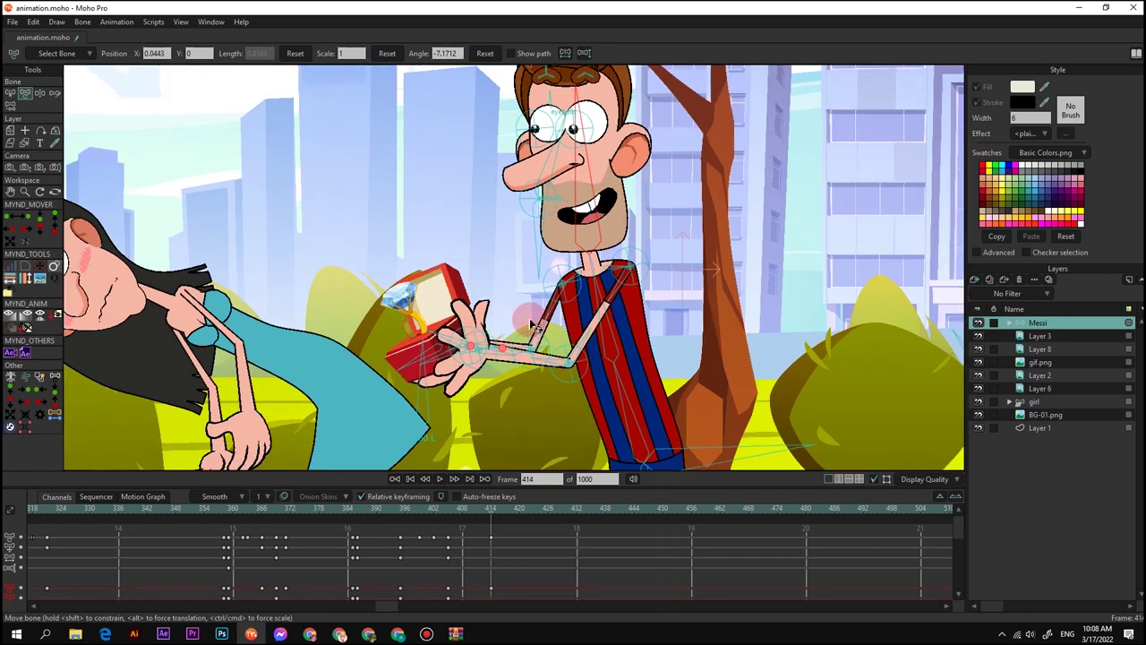
Level the ring box in Messi's hand at frame 414 and raise his other hand to support it
drag(472, 331, 445, 303)
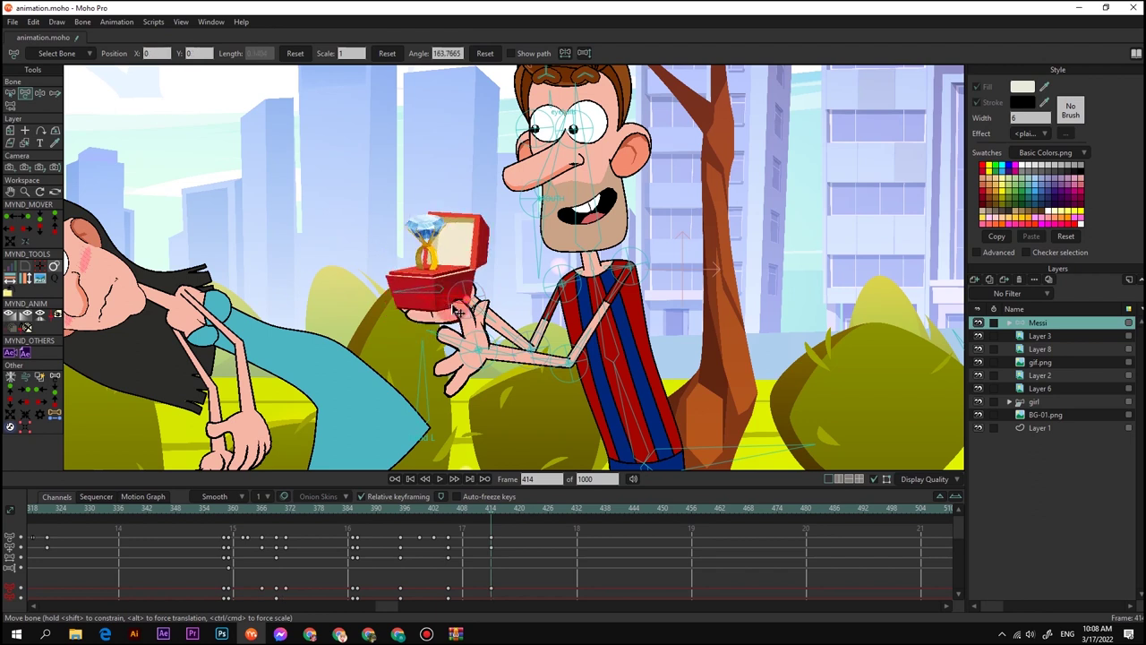
drag(481, 345, 465, 302)
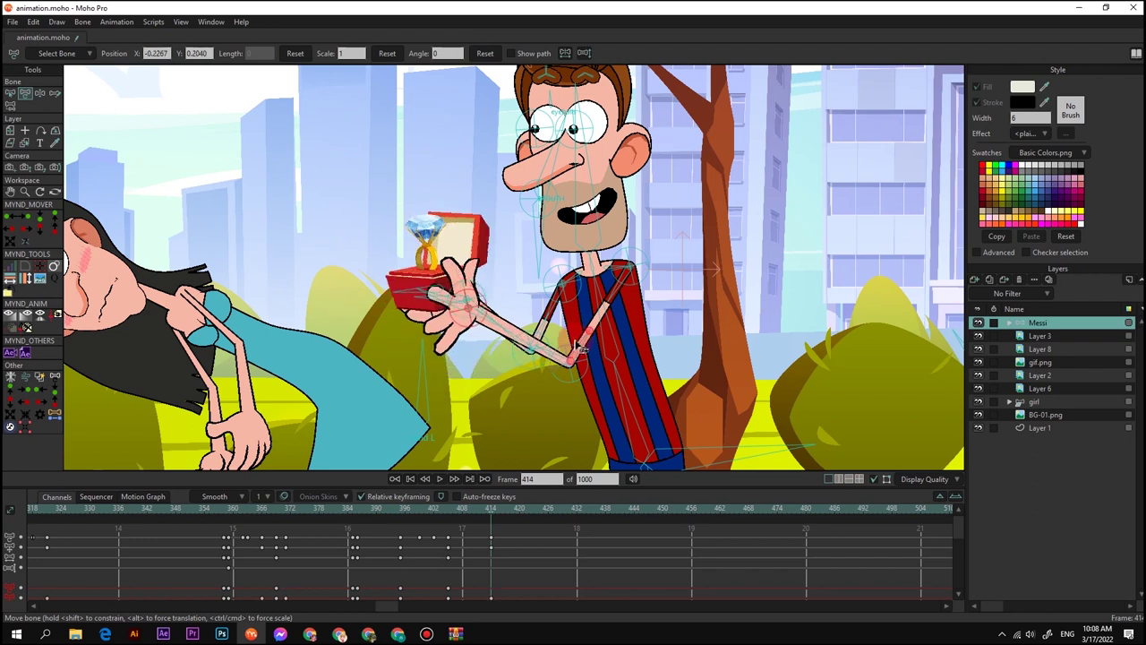
drag(573, 376, 555, 360)
drag(466, 287, 477, 295)
Fine-tune the tilt of Messi's head for the leaning pose at frame 414
scroll(483, 295, down, 4)
click(591, 197)
drag(554, 232, 586, 175)
click(551, 369)
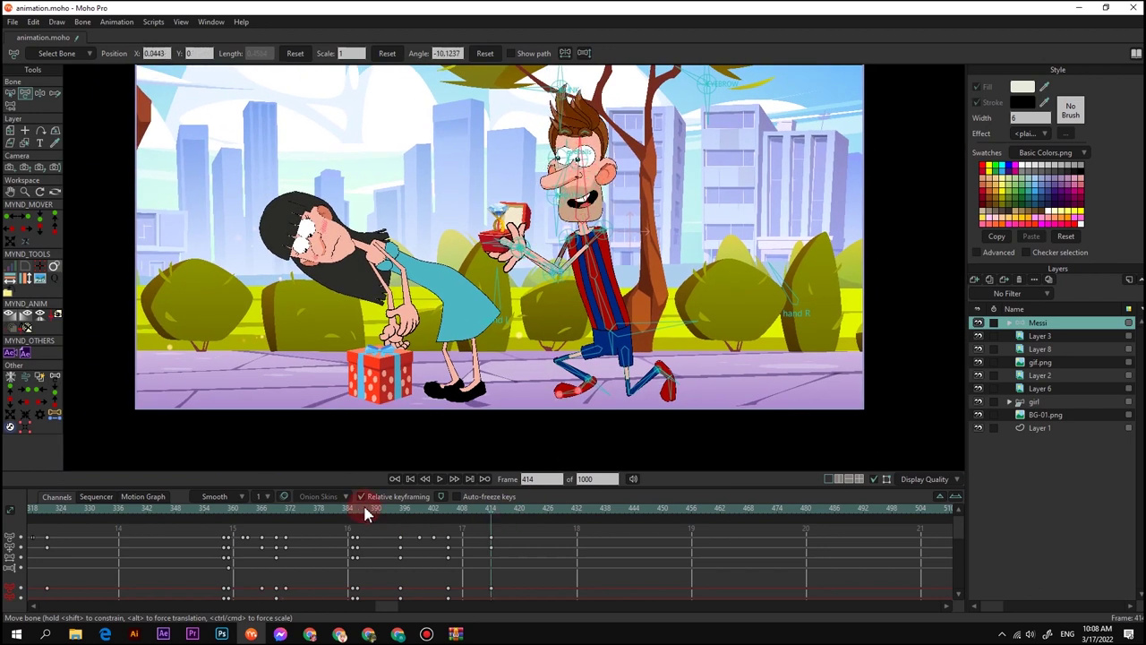
Move the Messi layer closer to the girl at frame 386, to about X 1.6534, checking the kneel in playback
drag(351, 512, 357, 517)
drag(551, 368, 559, 332)
key(m)
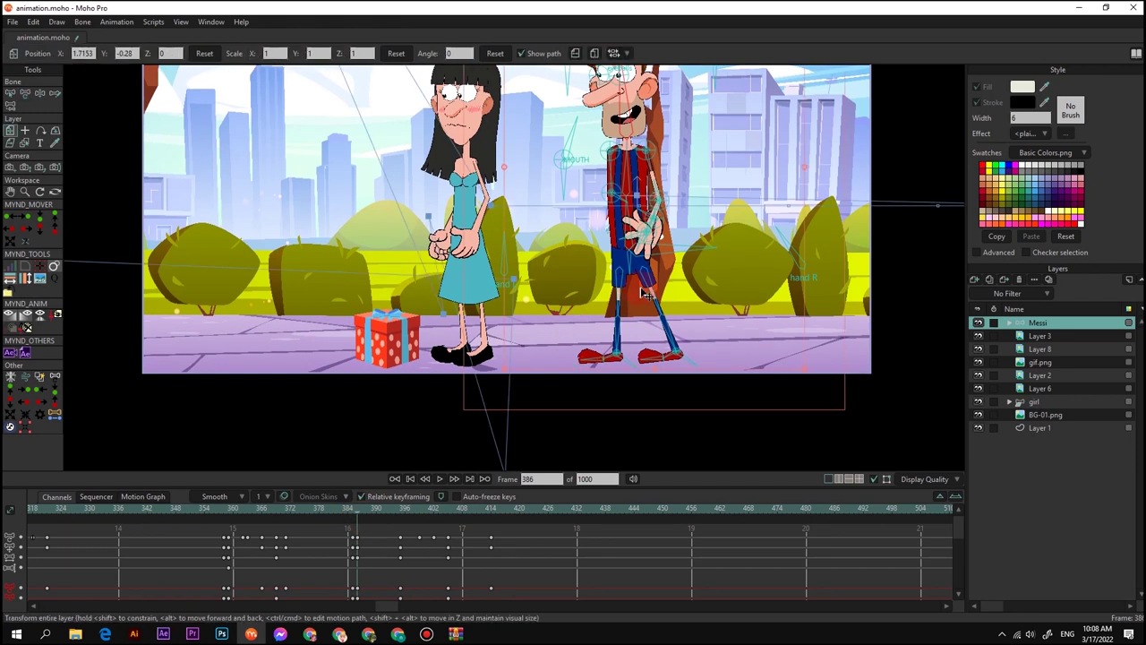
key(space)
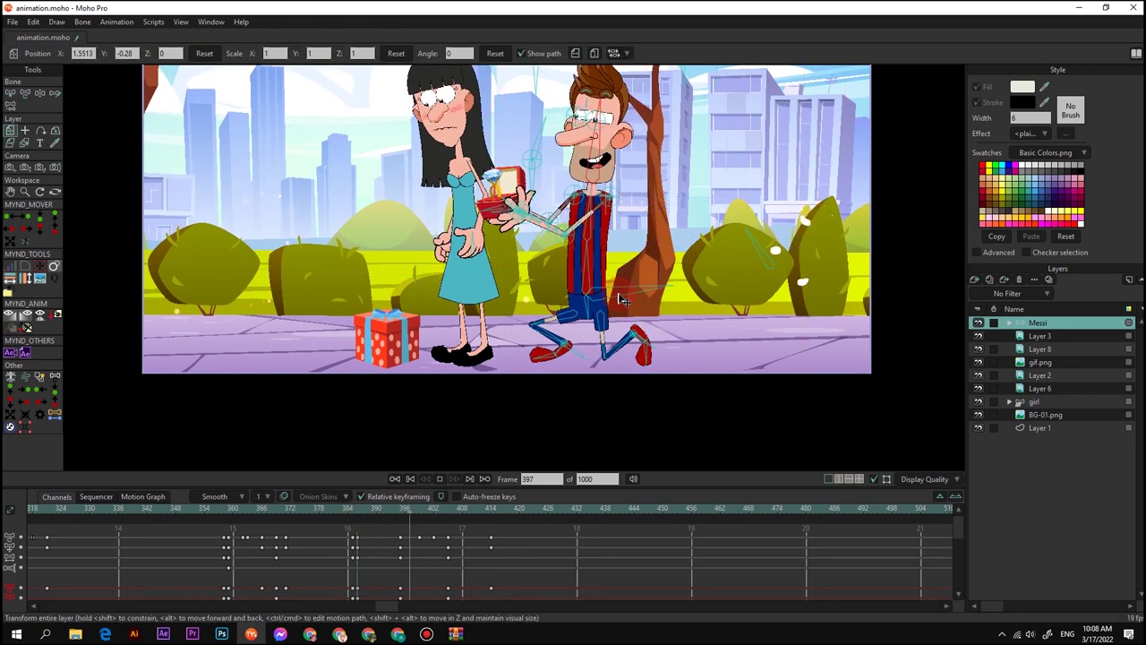
click(362, 514)
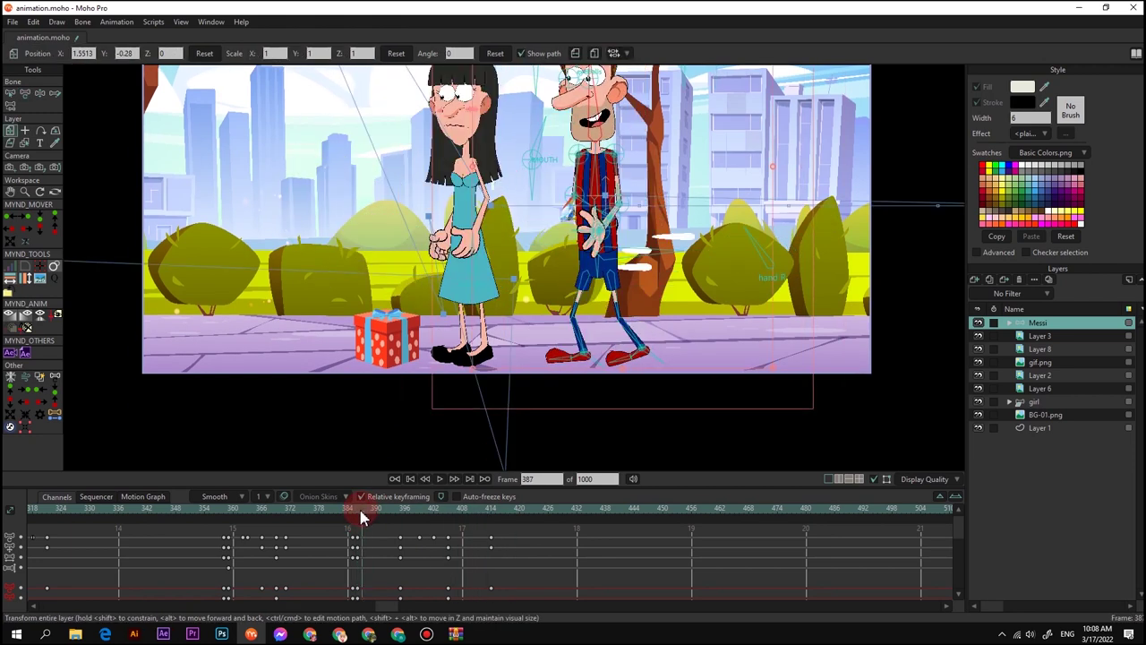
click(359, 519)
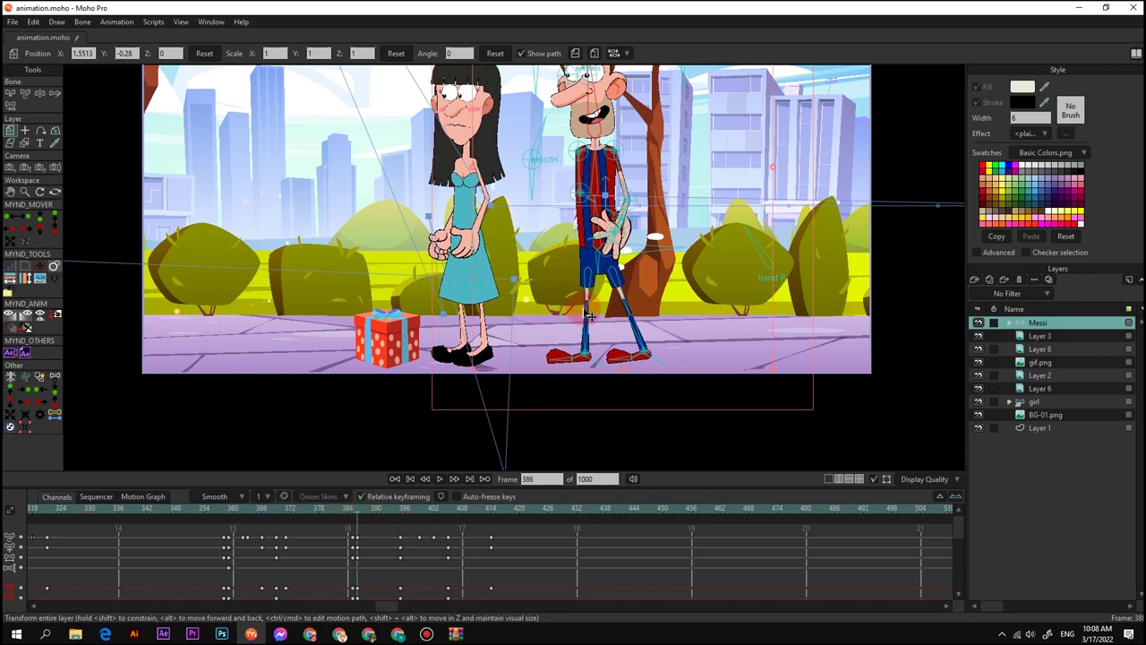
mouse_move(586, 314)
mouse_down()
mouse_move(607, 315)
mouse_move(596, 312)
mouse_up()
scroll(593, 303, down, 2)
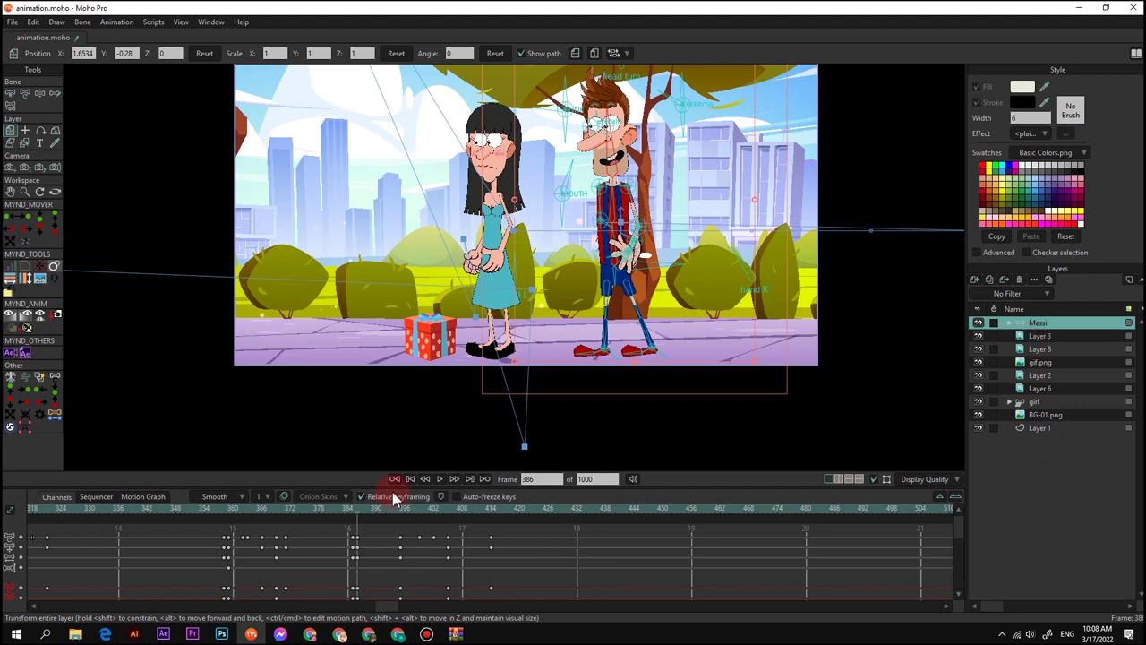
At frame 0, group all the layers from Messi through BG-01.png into one group layer
drag(339, 516, 287, 550)
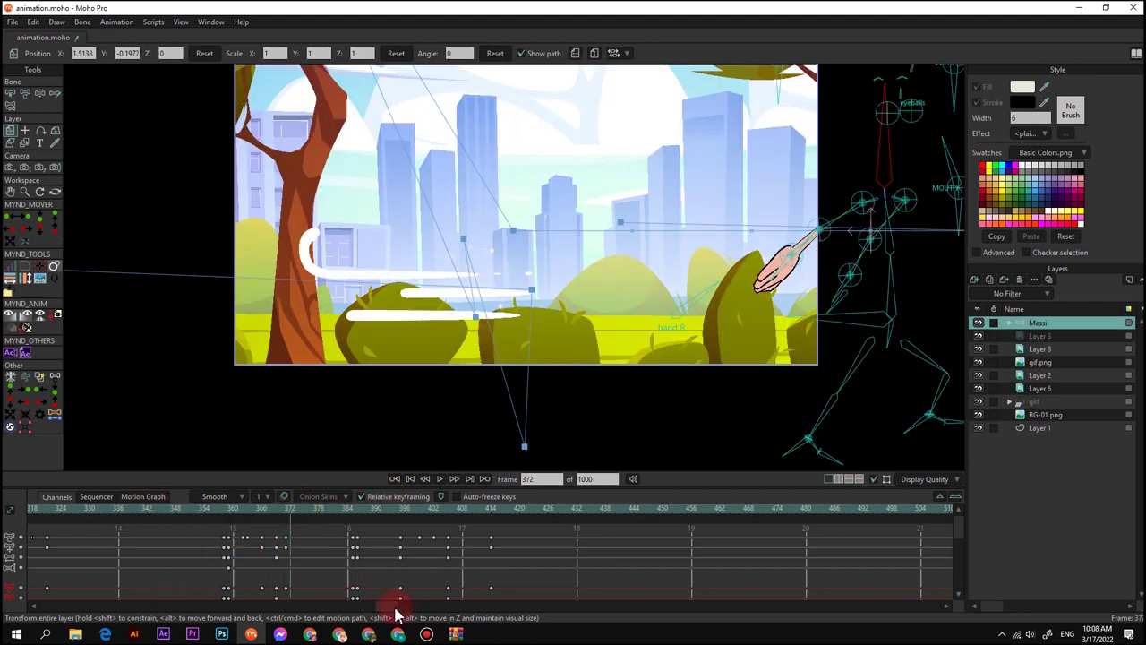
drag(396, 609, 35, 507)
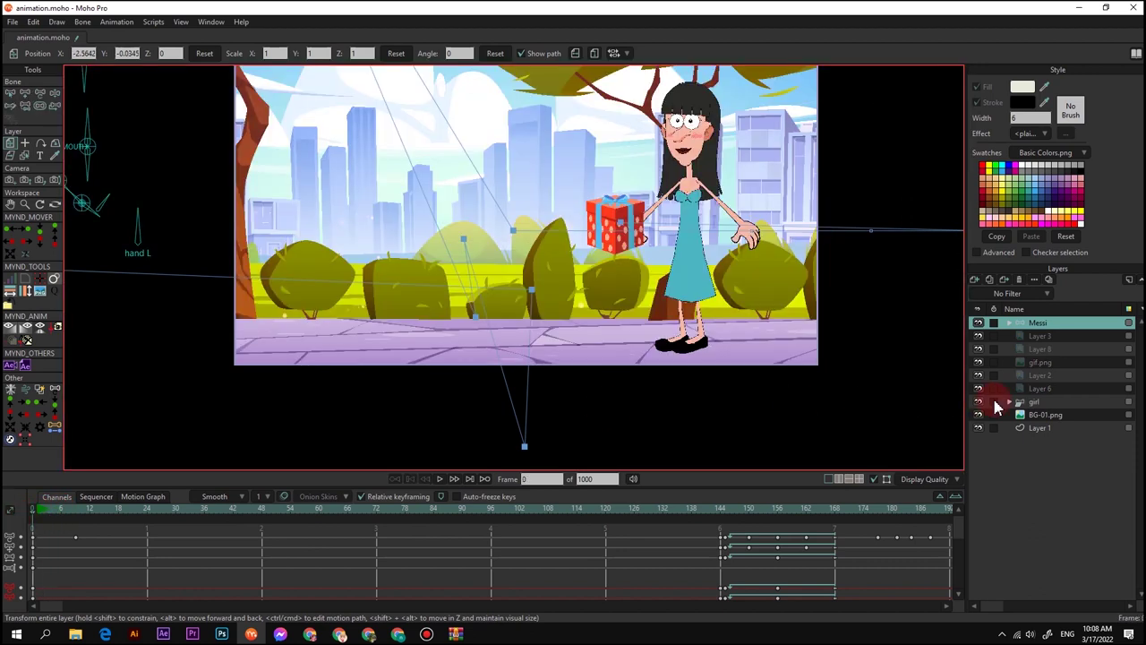
click(1041, 417)
shift+click(1044, 327)
right_click(1043, 328)
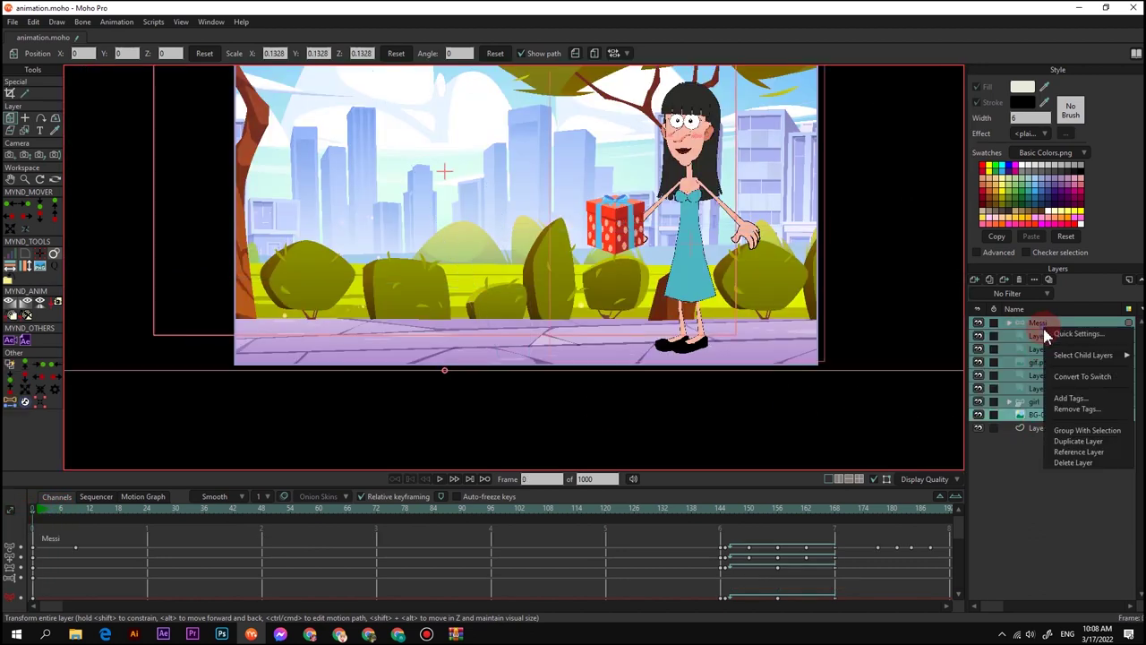
click(1087, 429)
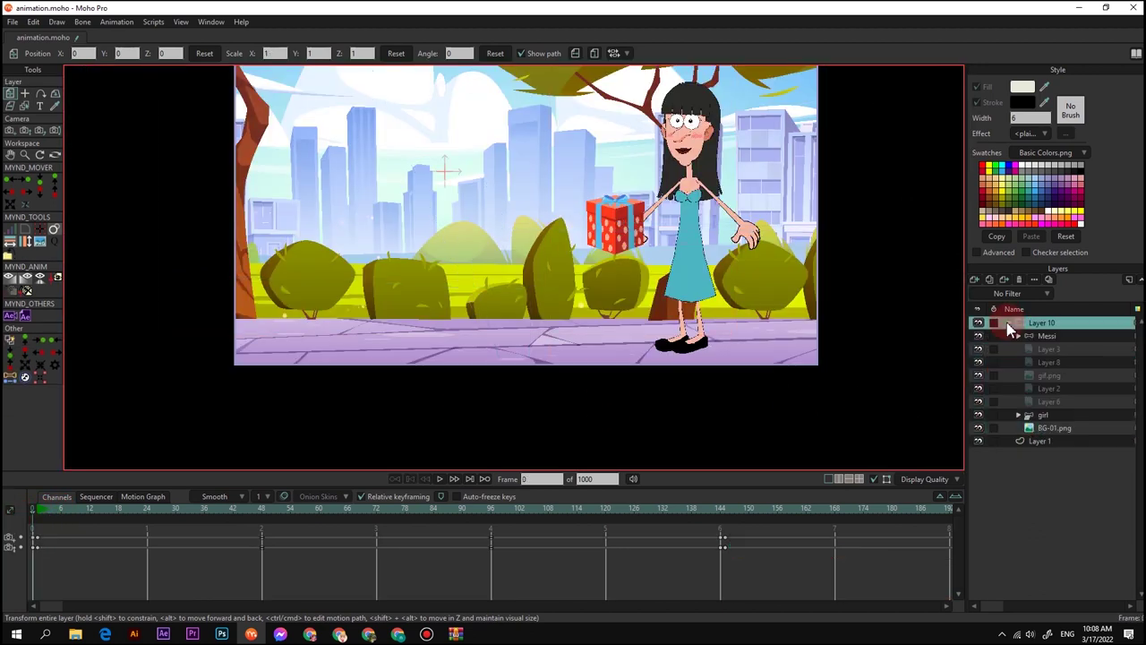
Enable animated layer order in the depth sort settings of the new group Layer 10
click(1021, 322)
double_click(1024, 325)
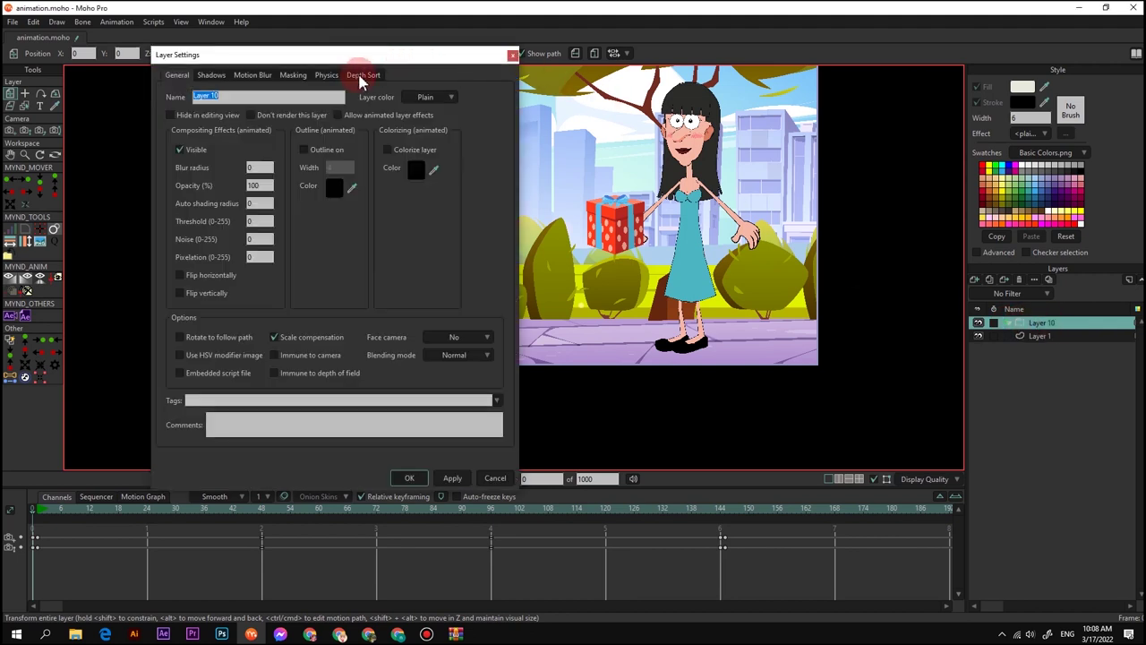
click(362, 77)
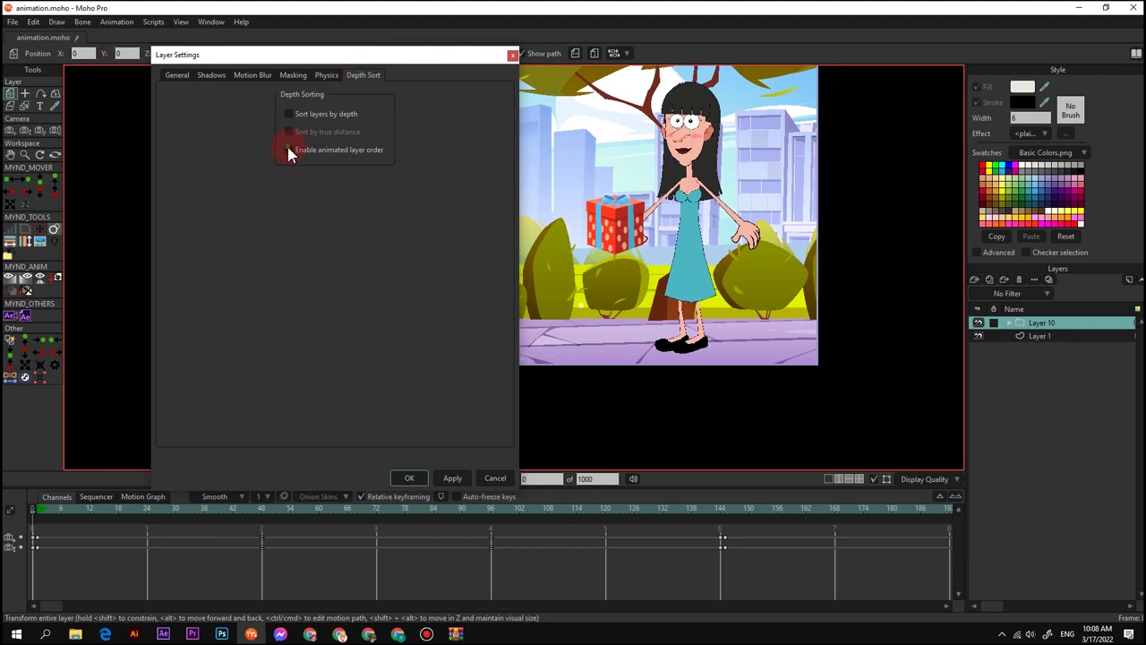
click(409, 478)
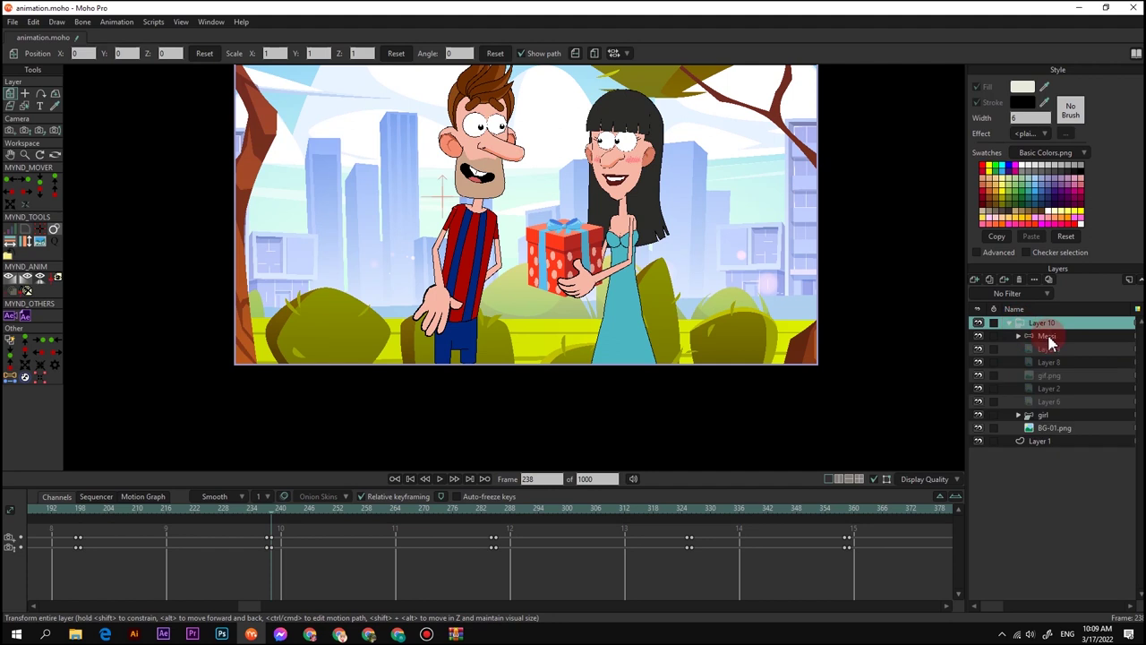
Reorder the Messi layer below the girl layer at frame 238 and preview it in playback
drag(1051, 343, 1049, 421)
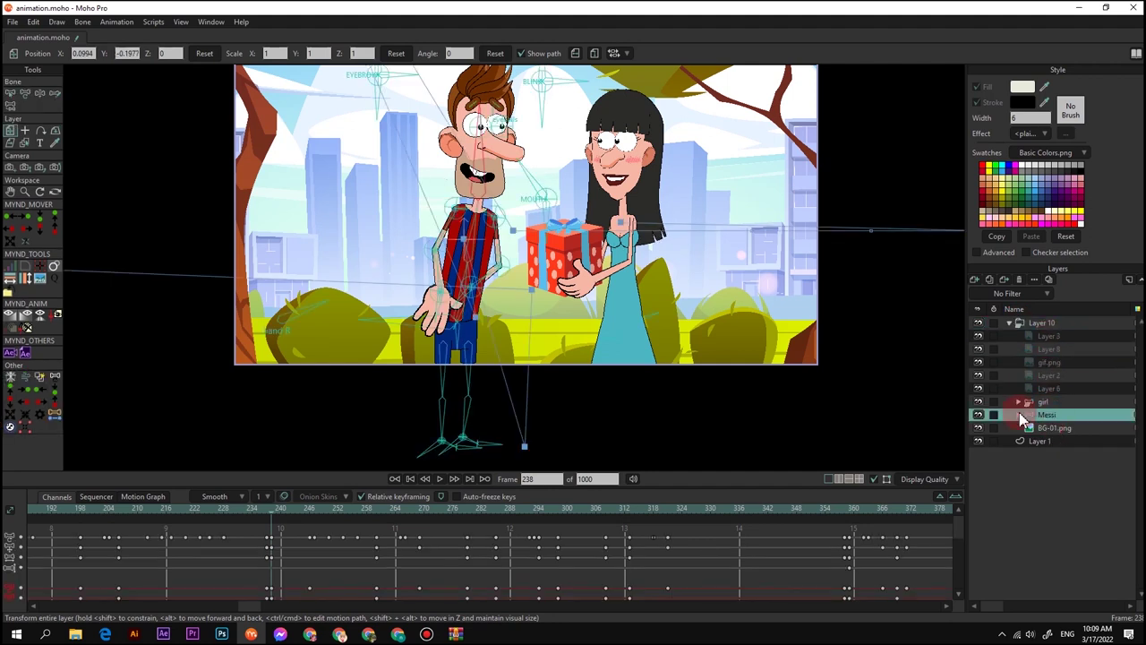
key(space)
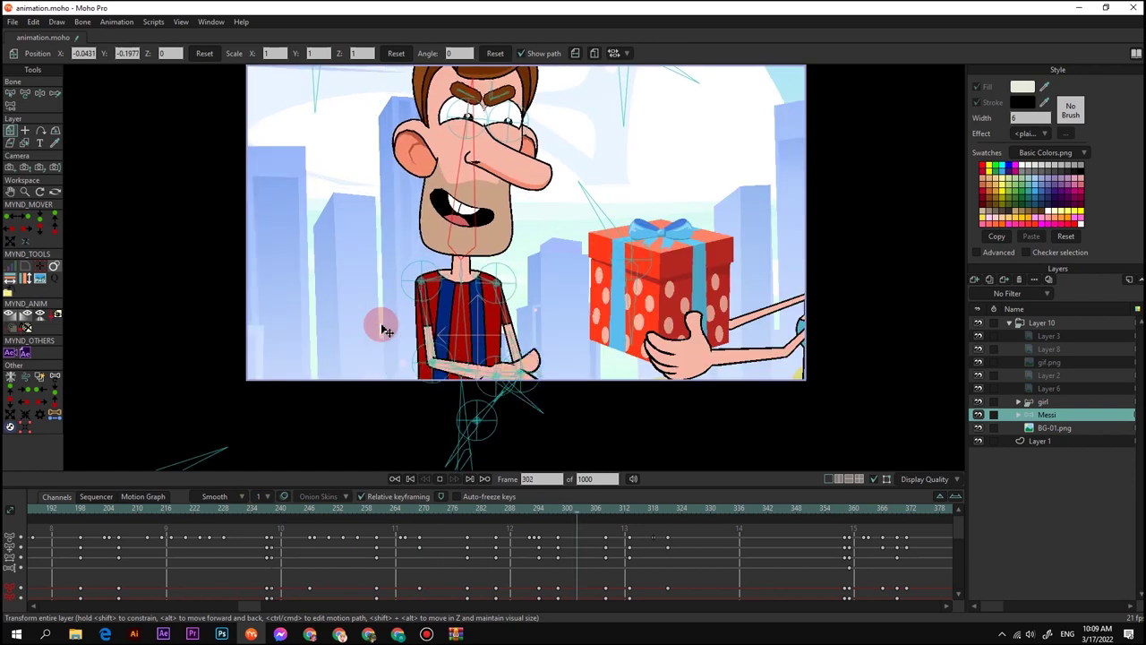
key(space)
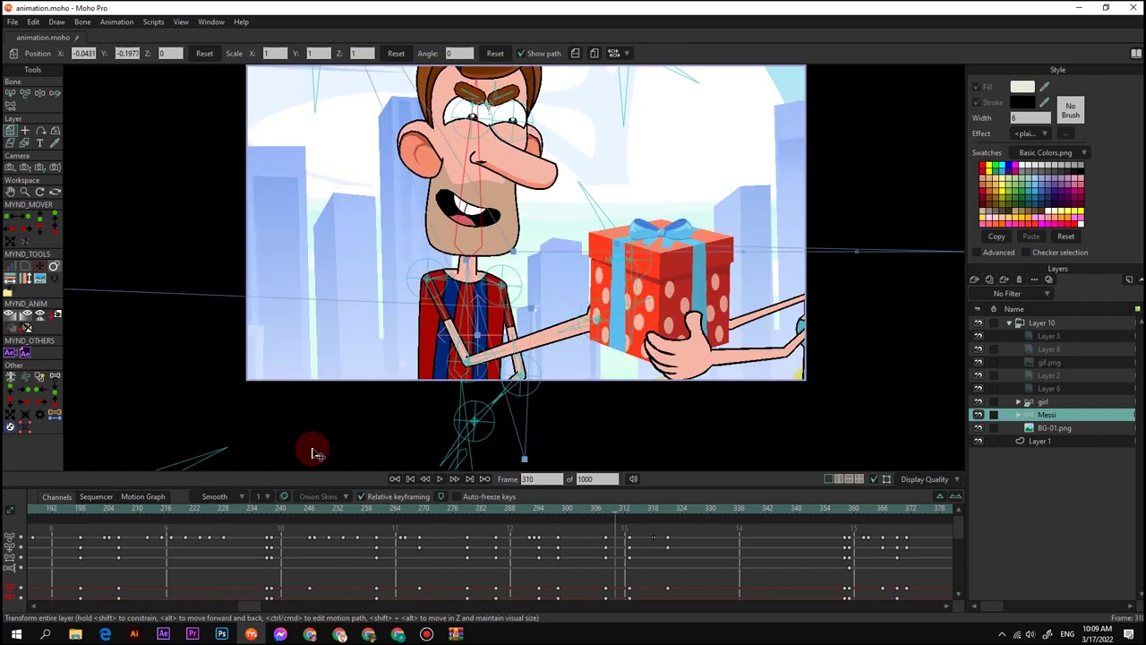
Shift the Messi layer away from the girl to X 0.0071 at frame 238 and paste that position key at frame 284
click(272, 507)
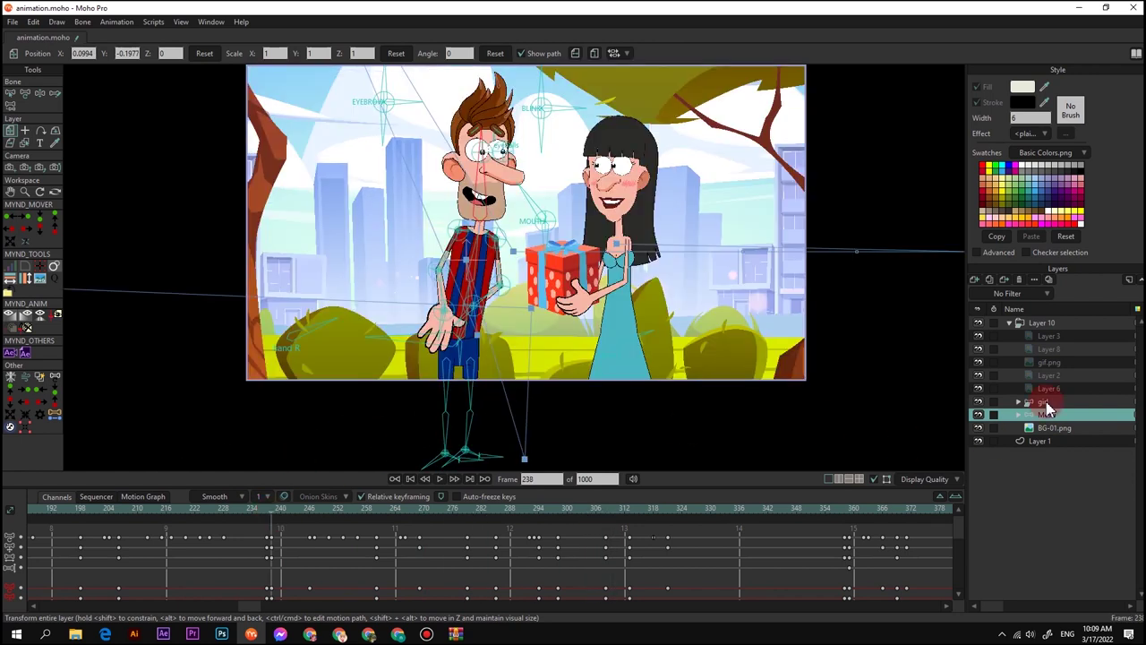
click(277, 548)
scroll(282, 553, down, 1)
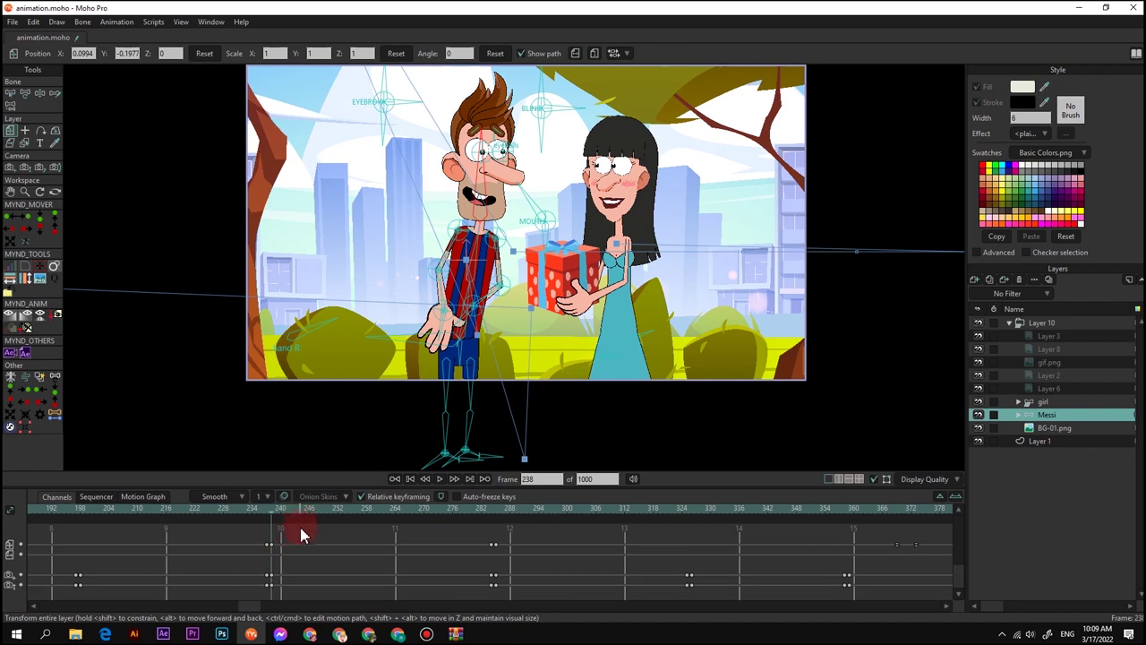
drag(349, 468, 330, 468)
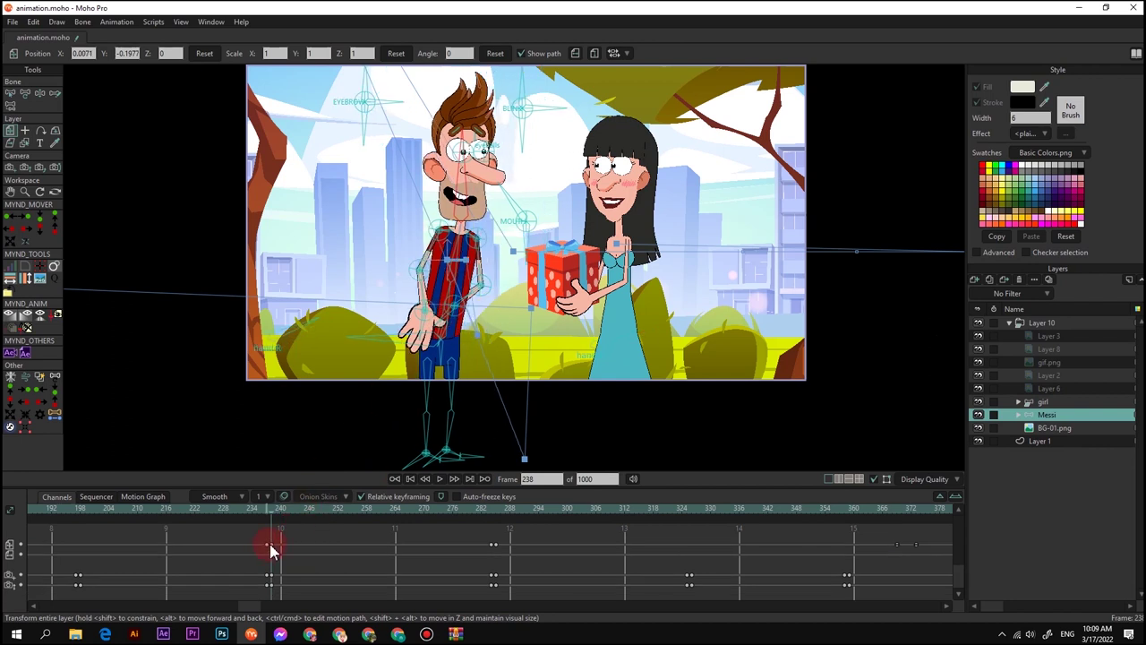
click(493, 510)
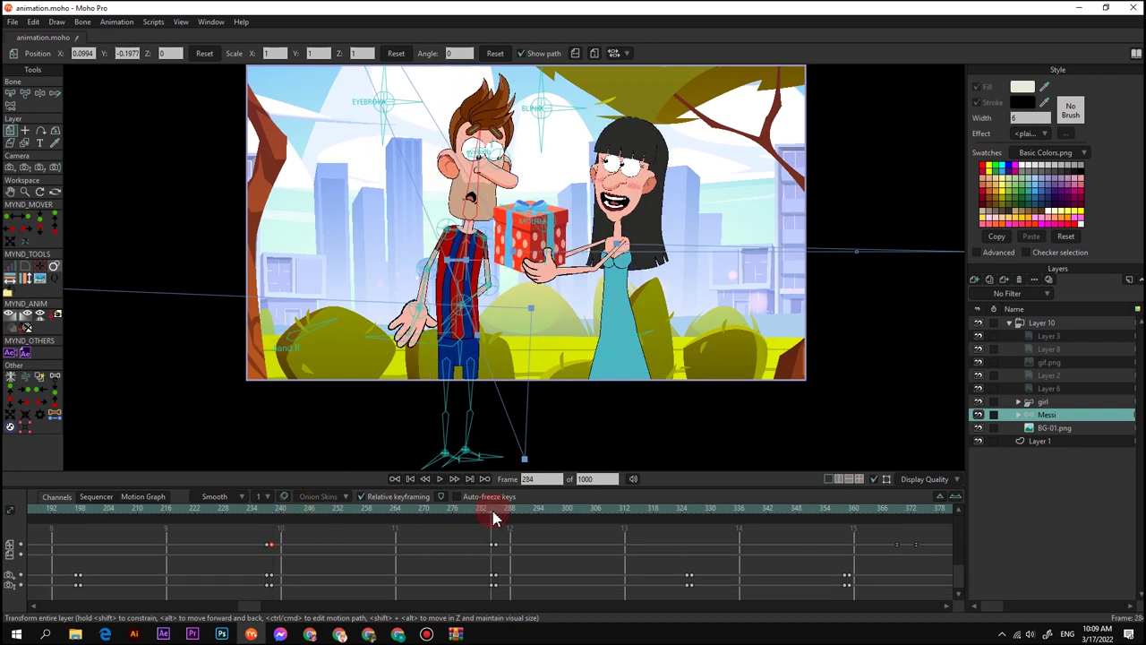
key(ctrl+v)
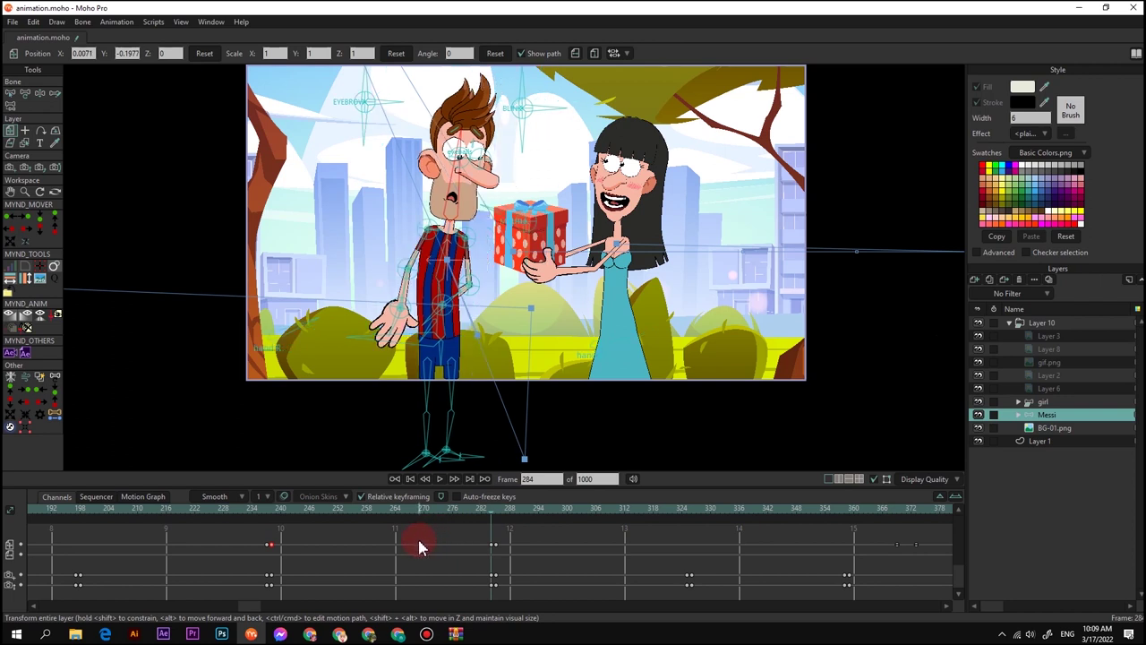
Check the playback from frame 238 and reorder the Messi layer directly above the girl layer at frame 285
click(273, 509)
key(space)
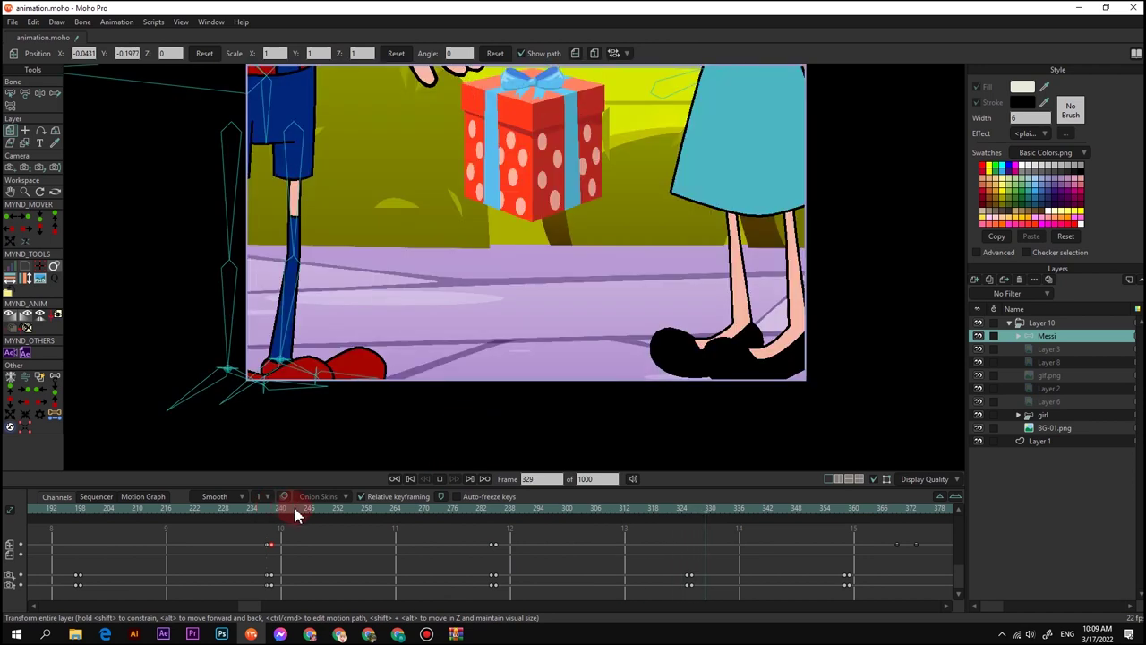
key(space)
drag(486, 509, 497, 514)
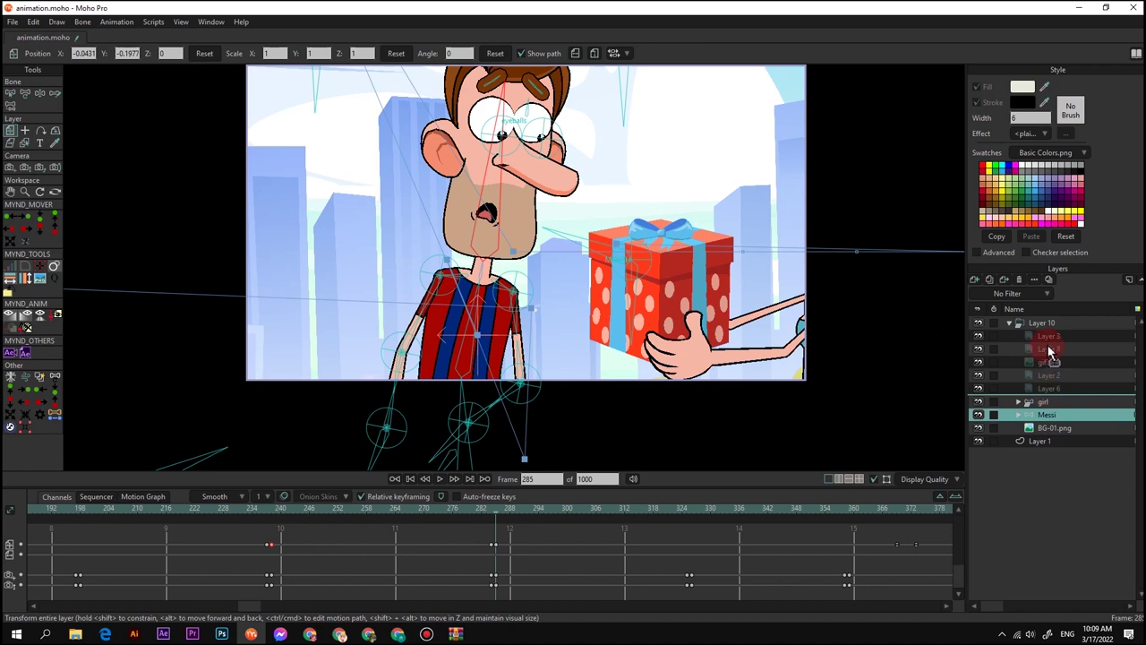
drag(1049, 352, 1048, 342)
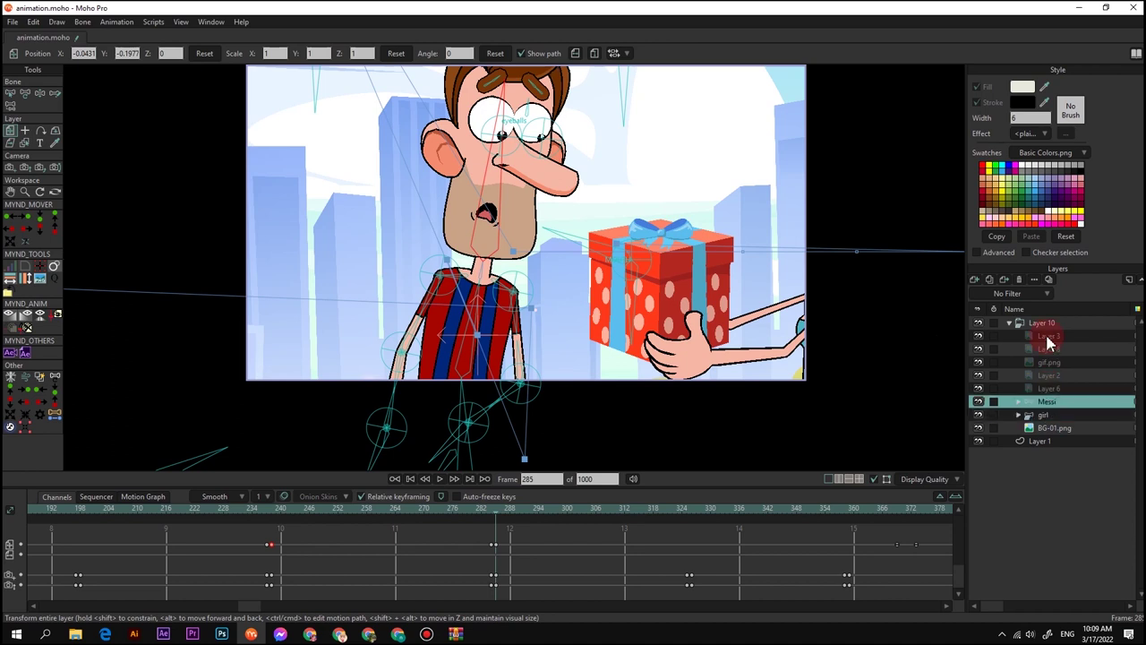
Review the group's layer order keys in playback from frame 238 and the kneeling and bending poses after the cut at frame 385
click(1046, 324)
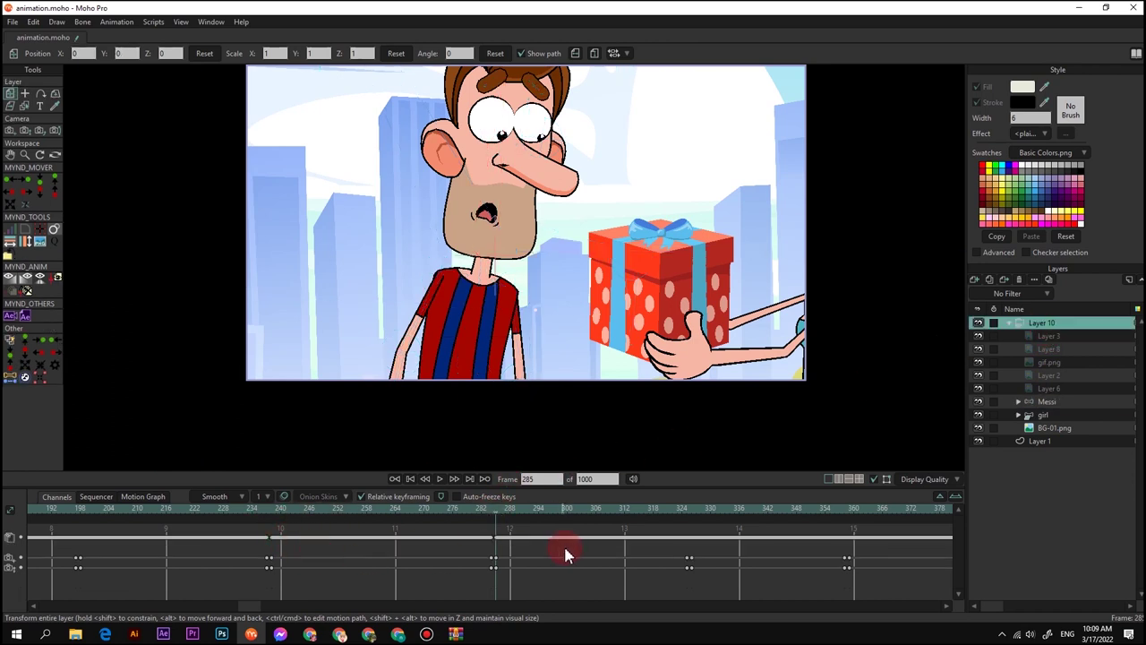
drag(564, 555, 260, 509)
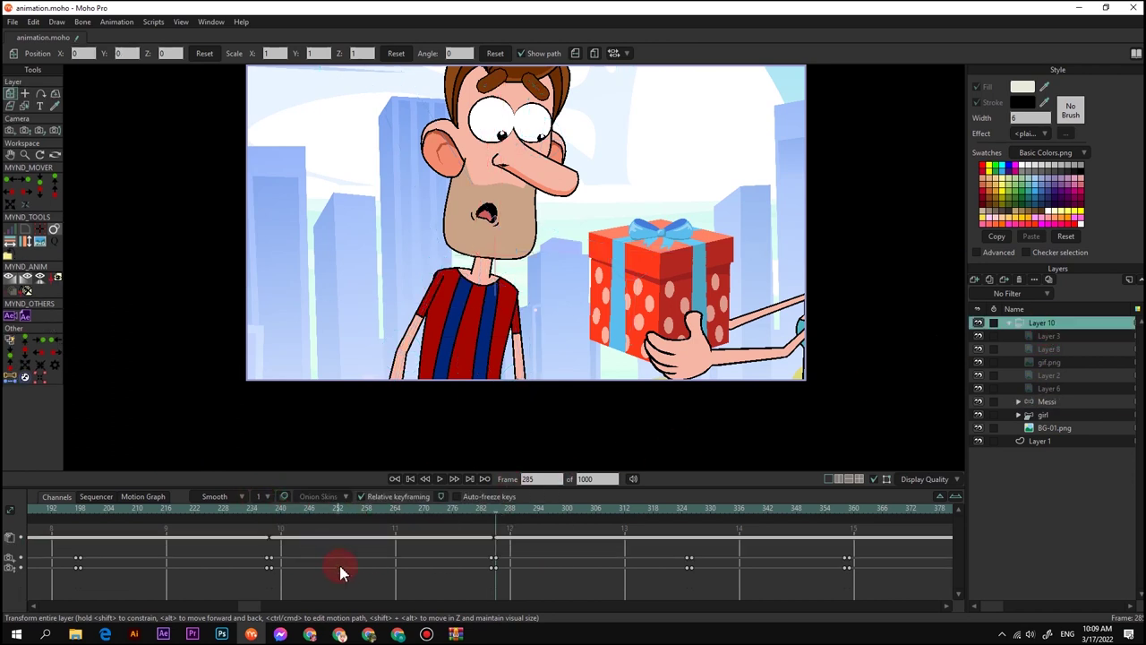
click(283, 537)
click(271, 511)
key(space)
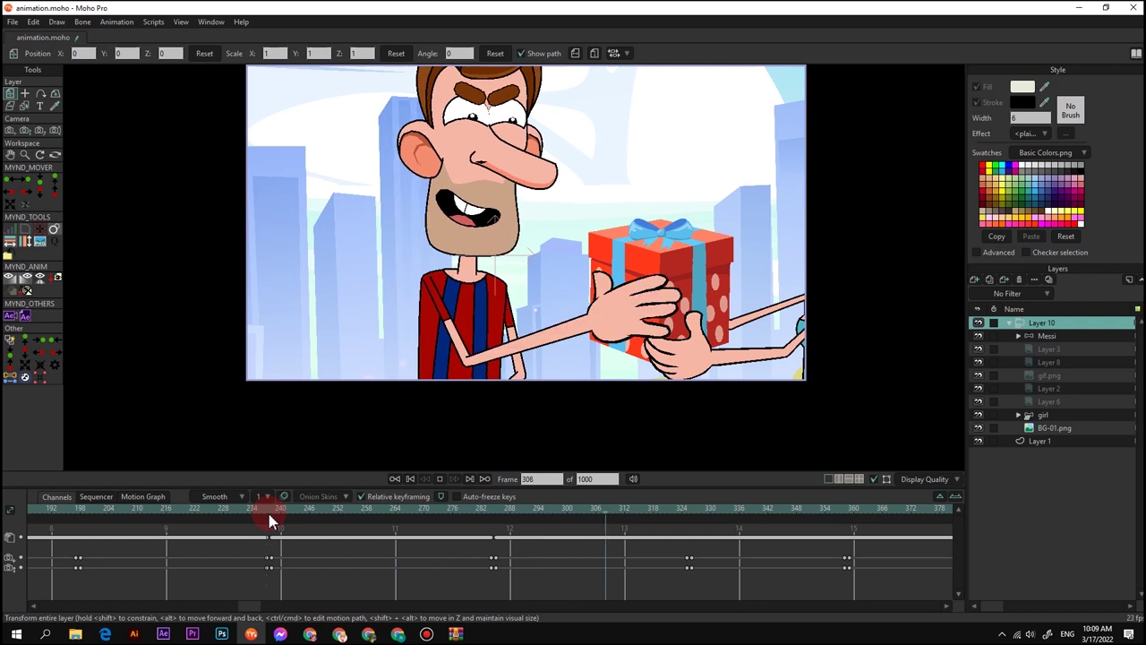
key(space)
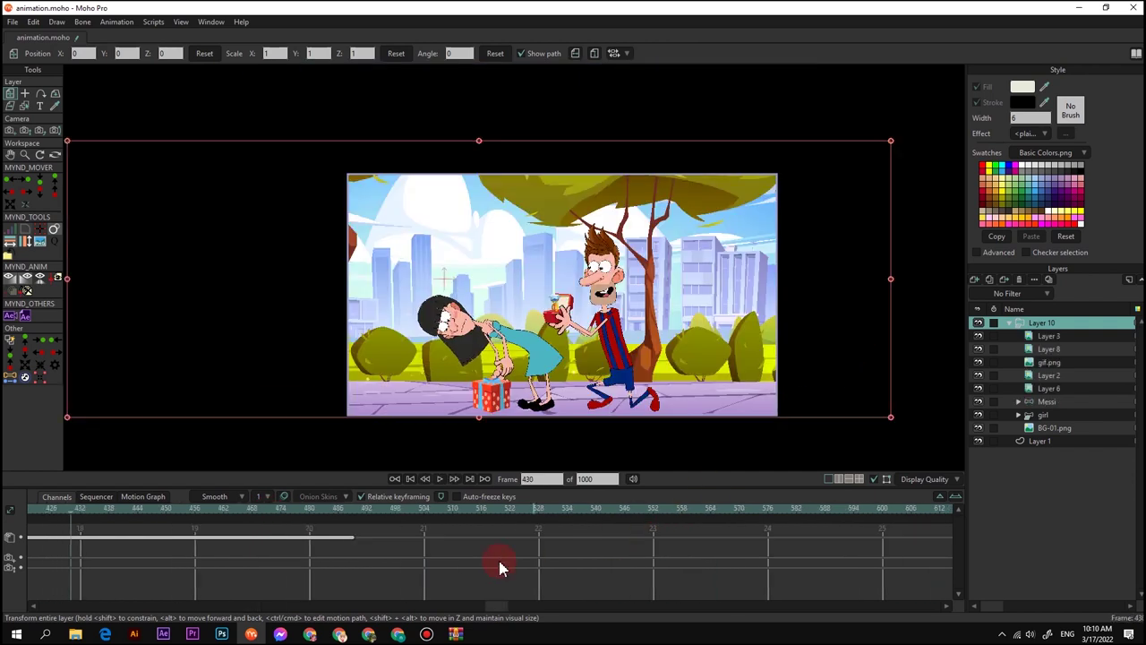
scroll(474, 560, up, 3)
click(122, 522)
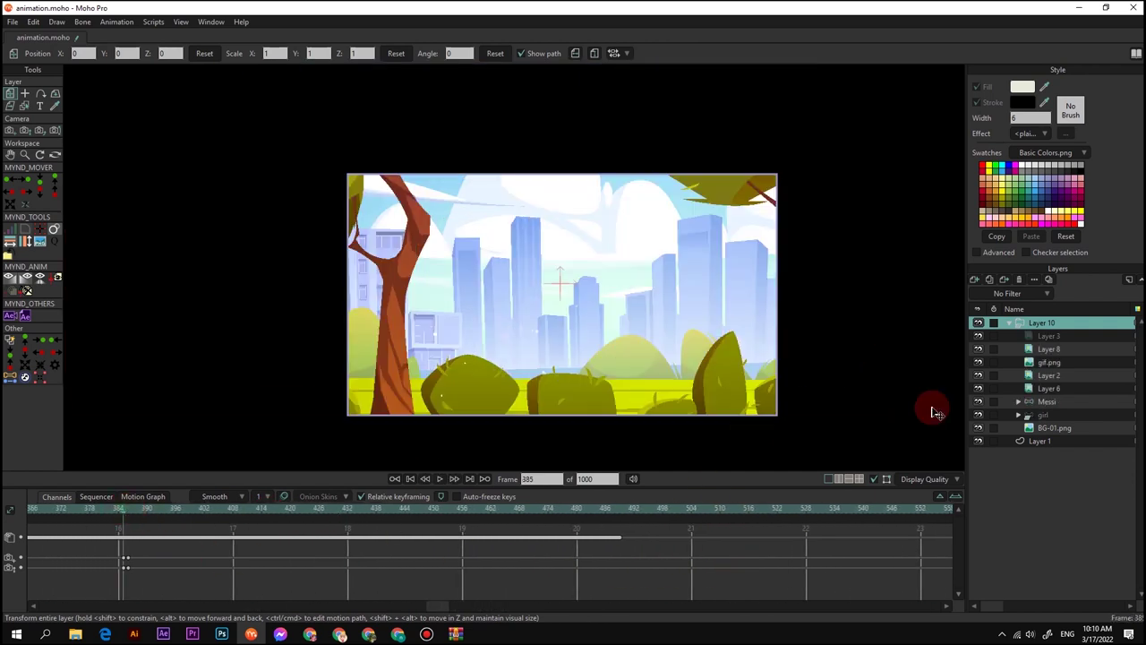
click(1056, 402)
key(space)
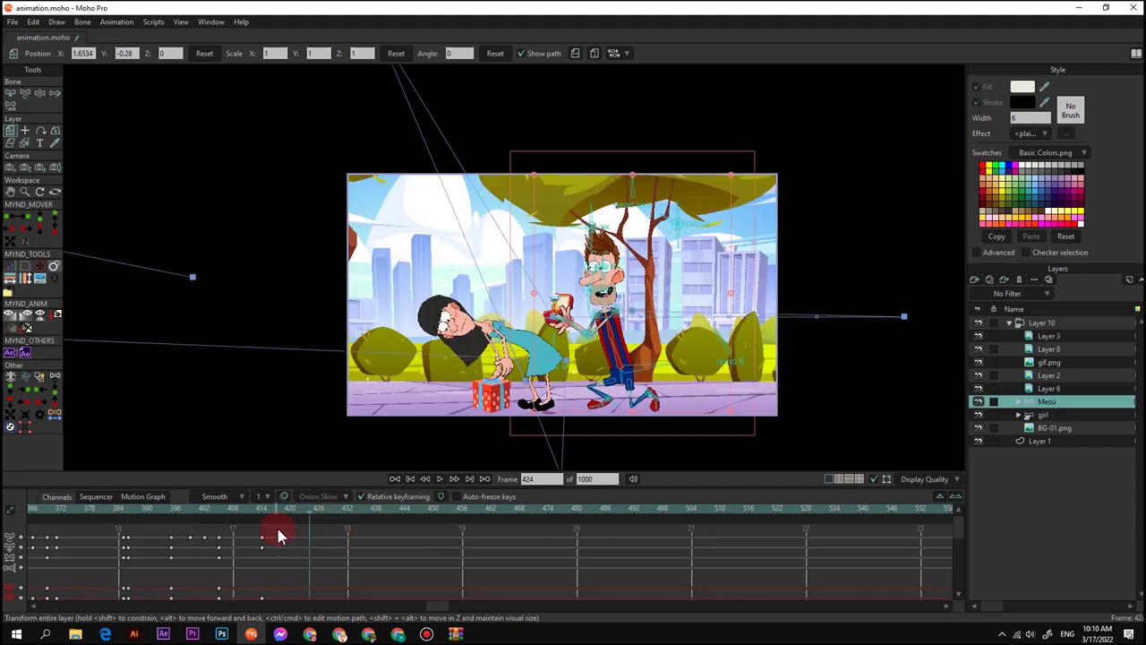
drag(310, 568, 357, 562)
click(1054, 415)
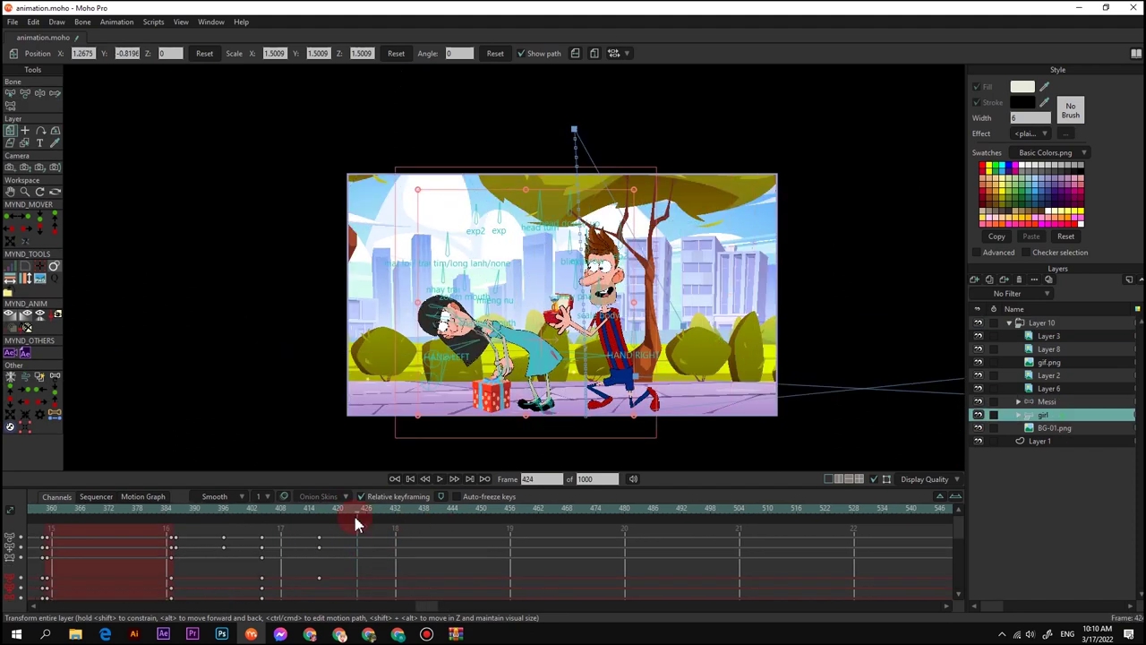
Import the Comp 1 image sequence from the dit thoi folder above the girl layer at frame 416, starting with Comp 1_00000
scroll(461, 384, up, 3)
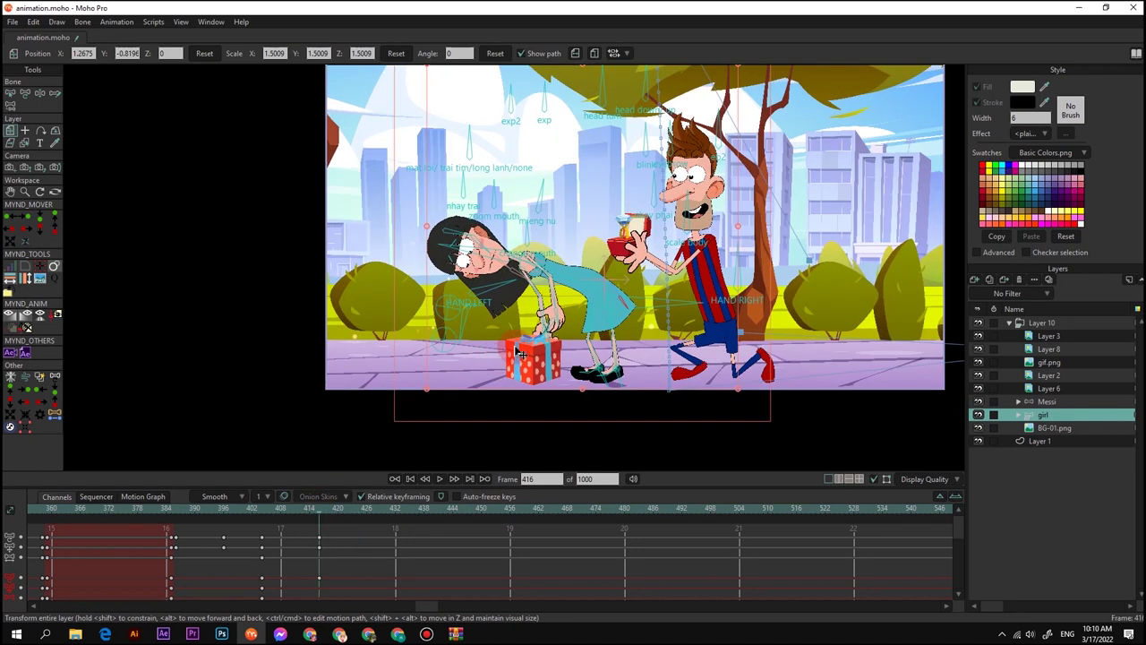
drag(542, 338, 542, 354)
click(975, 280)
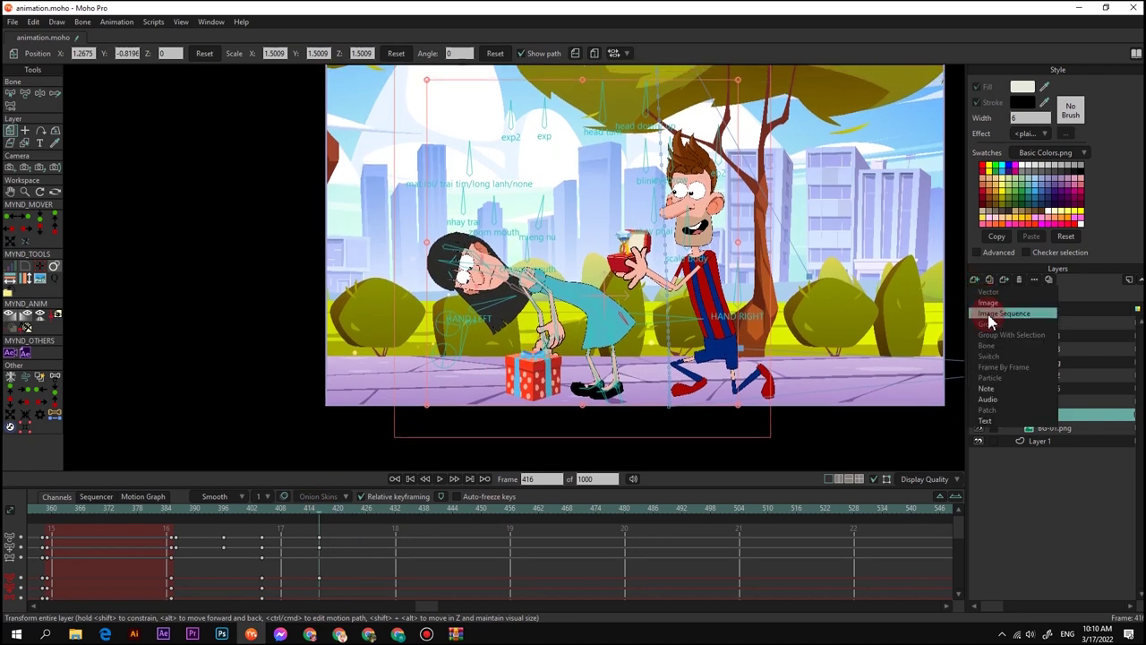
click(1003, 312)
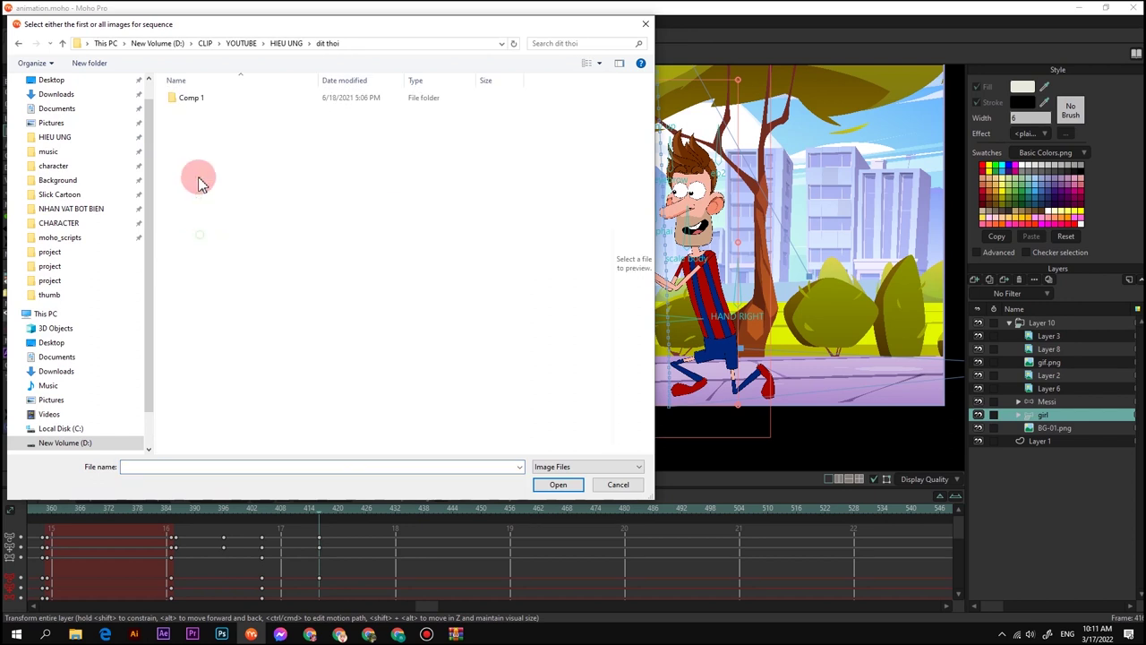
click(194, 100)
double_click(195, 102)
double_click(187, 97)
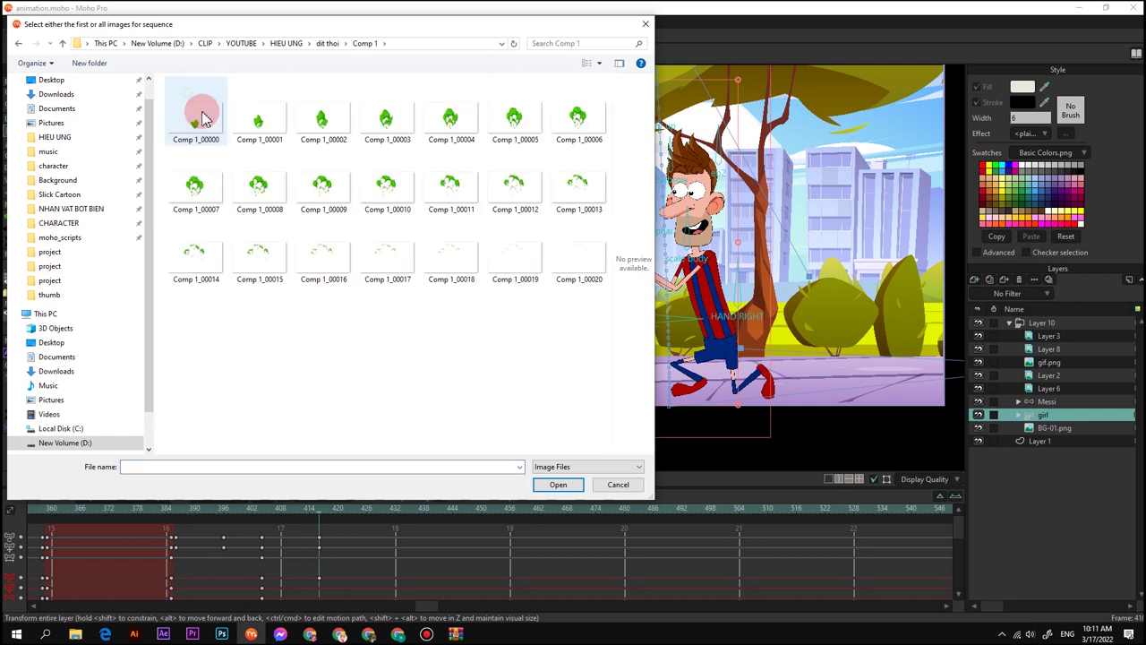
click(221, 141)
click(558, 485)
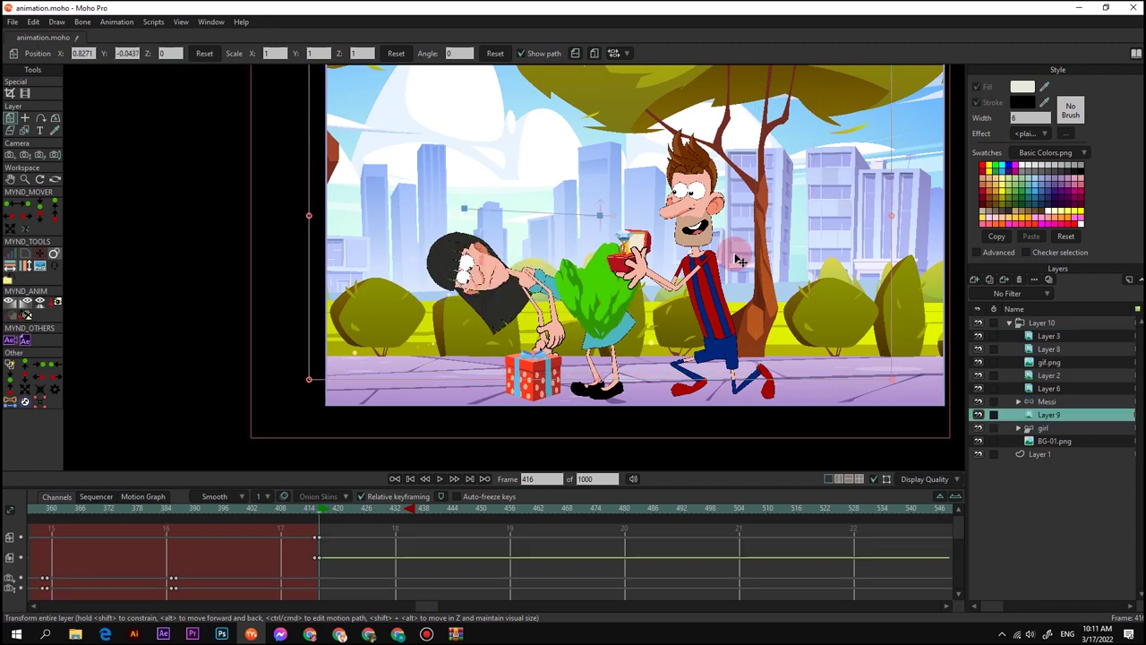
Rotate the green puff Layer 9 to about -28.44° and move it behind the girl's hips, to about X 1.2461, Y 0.0182
drag(897, 262, 864, 413)
drag(606, 311, 676, 303)
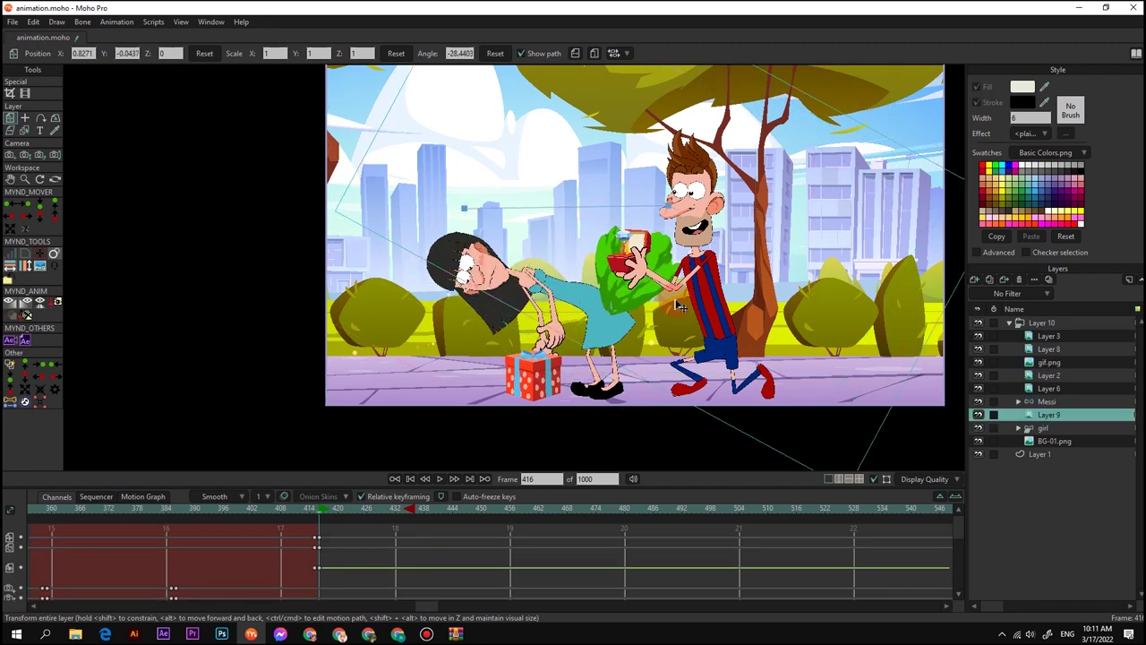
At frame 416, reorder the Messi layer below the girl and place the green puff Layer 9 between the two characters
click(1057, 403)
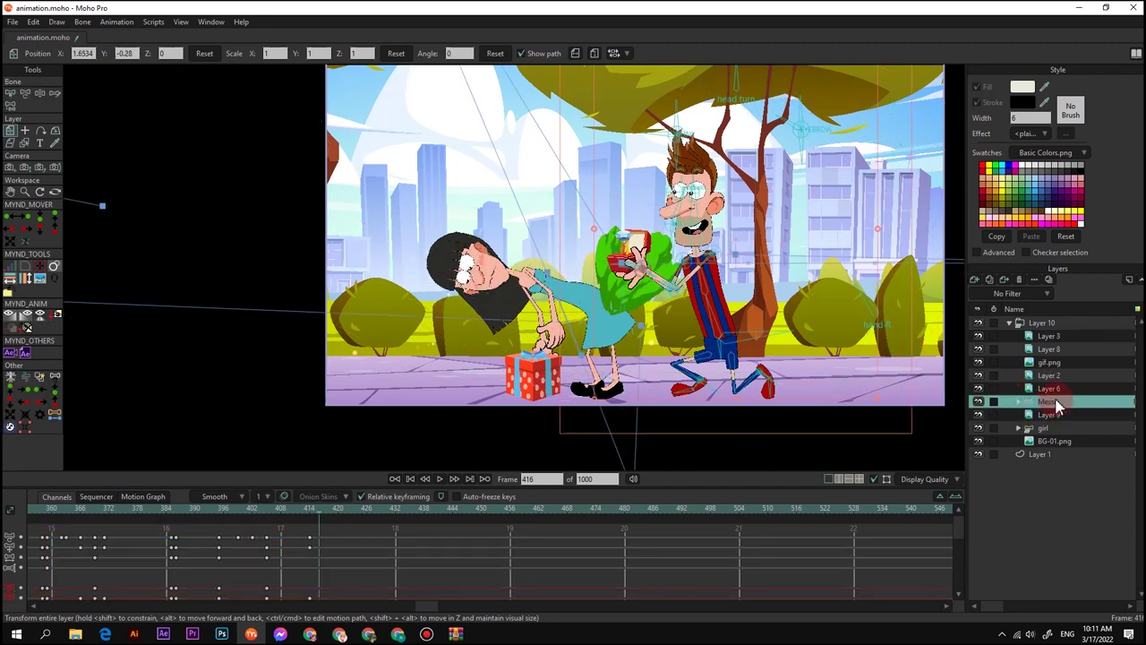
drag(1061, 445, 994, 428)
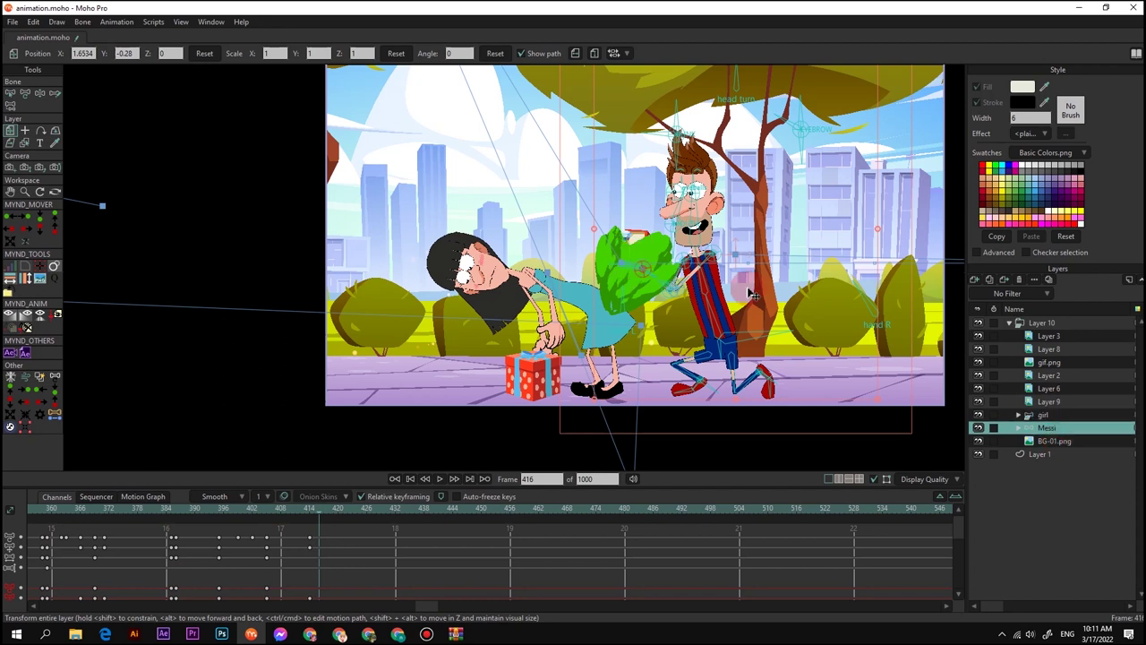
click(1056, 403)
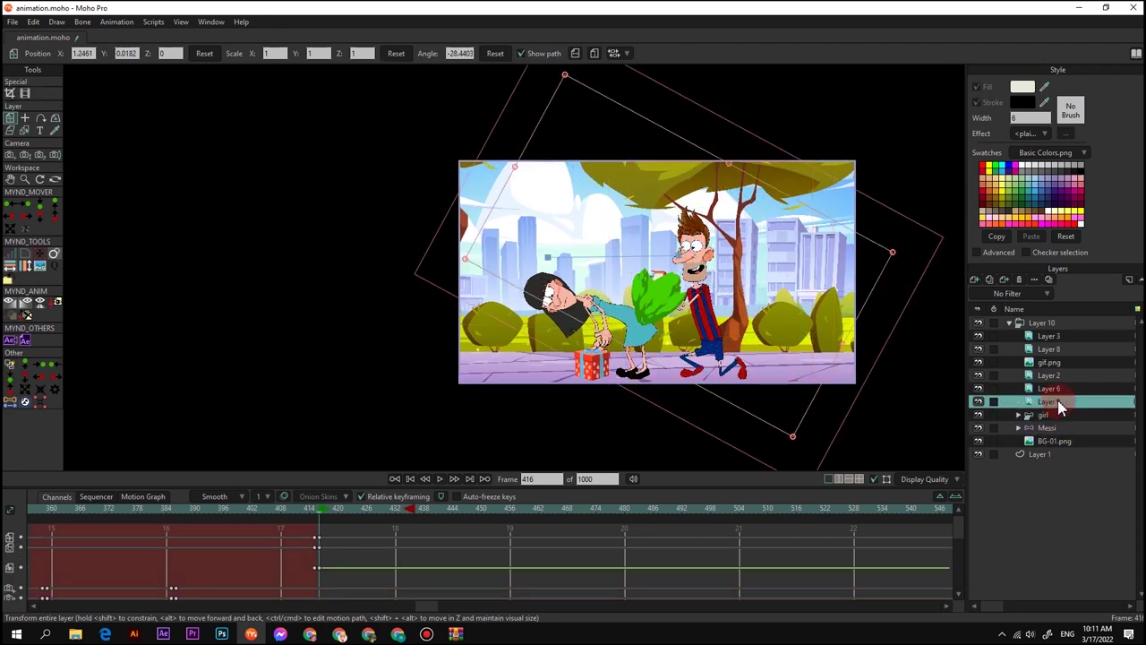
drag(900, 428, 897, 426)
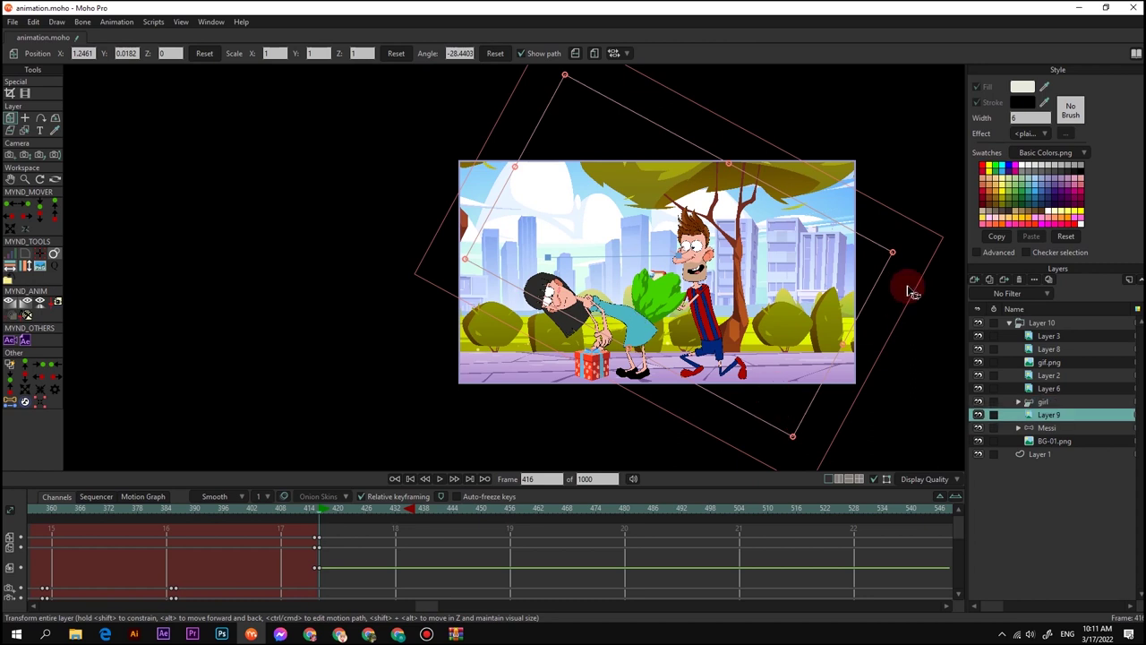
Shrink Layer 9 to scale 0.2399 behind the girl at frame 416, and grow it to 0.4624 at -49.19° over Messi's face at frame 420
drag(904, 260, 778, 284)
scroll(689, 263, up, 3)
drag(674, 264, 616, 336)
scroll(634, 305, up, 1)
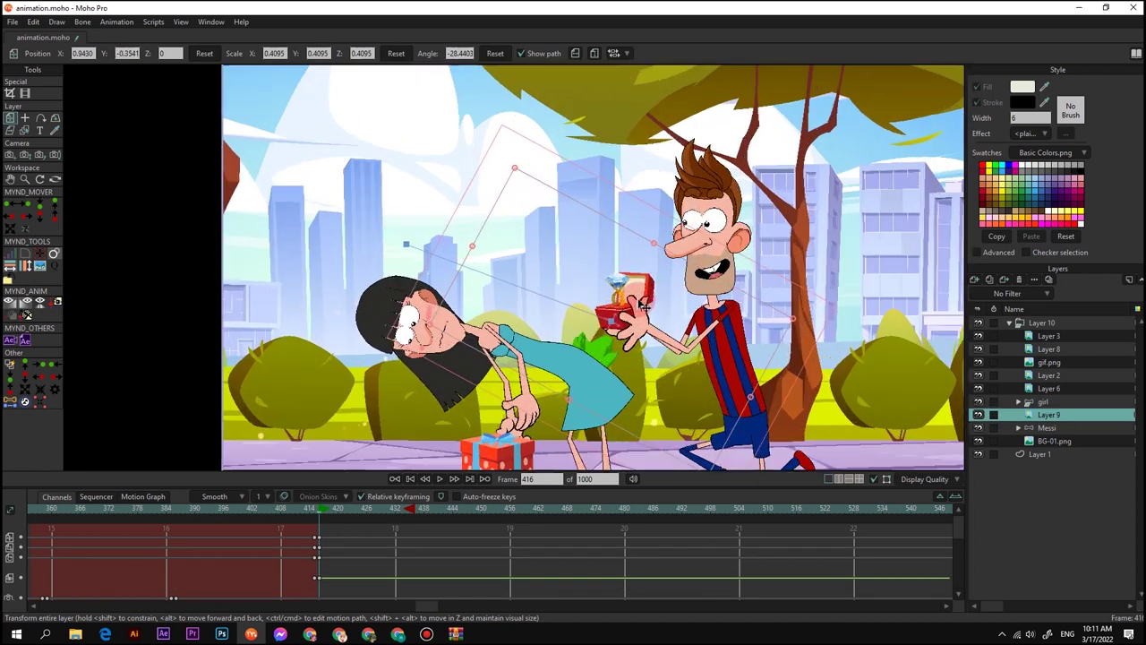
drag(799, 326, 683, 286)
drag(804, 263, 880, 247)
drag(828, 215, 506, 481)
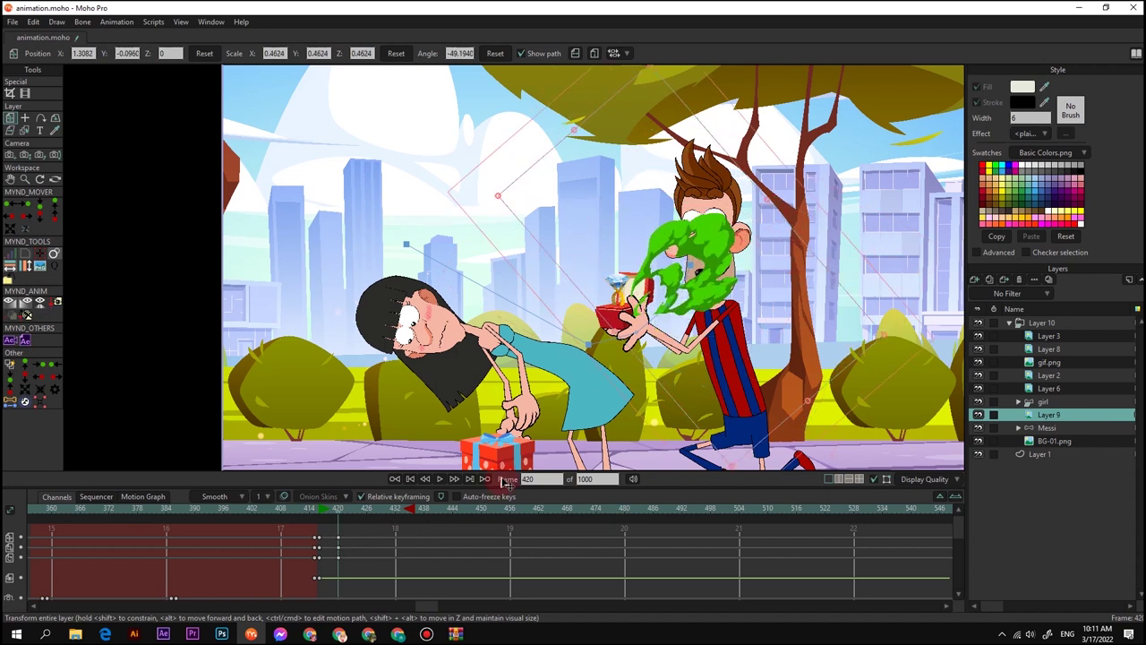
Shift Layer 9's animation keys earlier so the puff starts at frame 411, and play the result
right_click(320, 540)
click(433, 507)
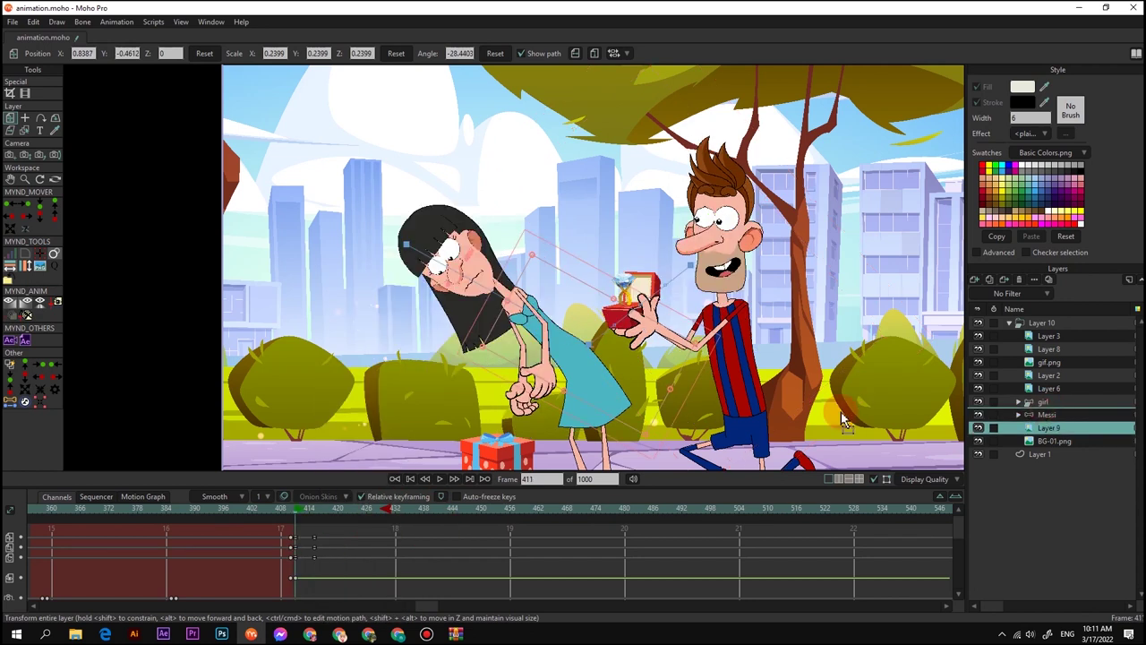
key(ctrl+z)
key(space)
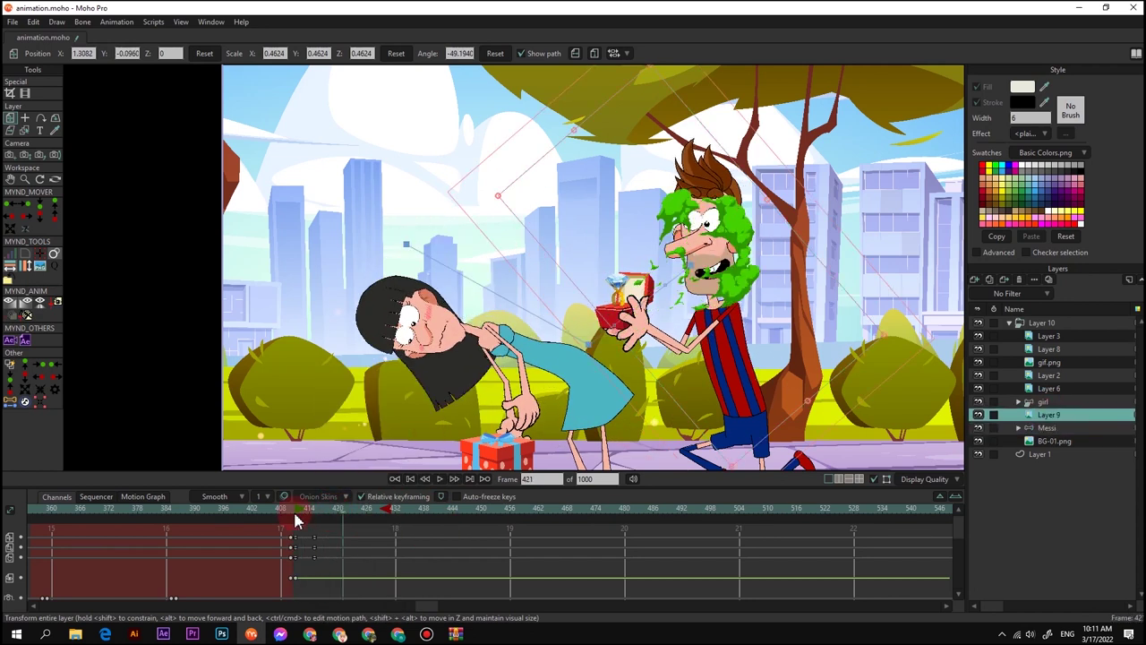
click(271, 509)
scroll(560, 347, down, 2)
key(space)
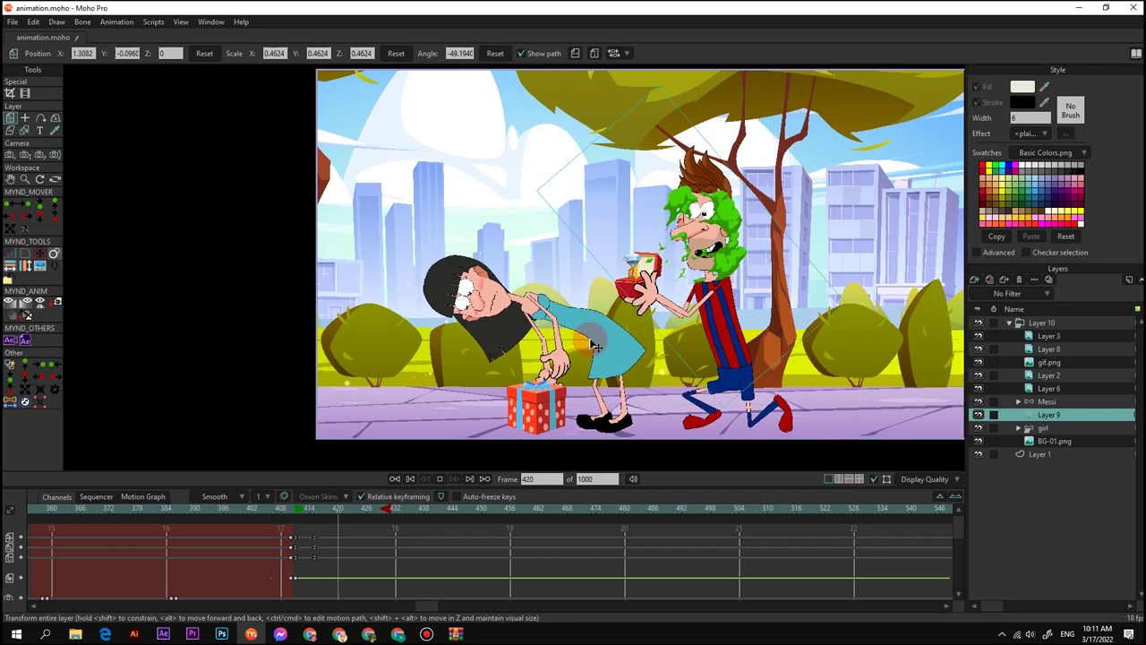
At frame 422, adjust the girl layer's head bone and lift her arm bone away from the gift
click(1043, 402)
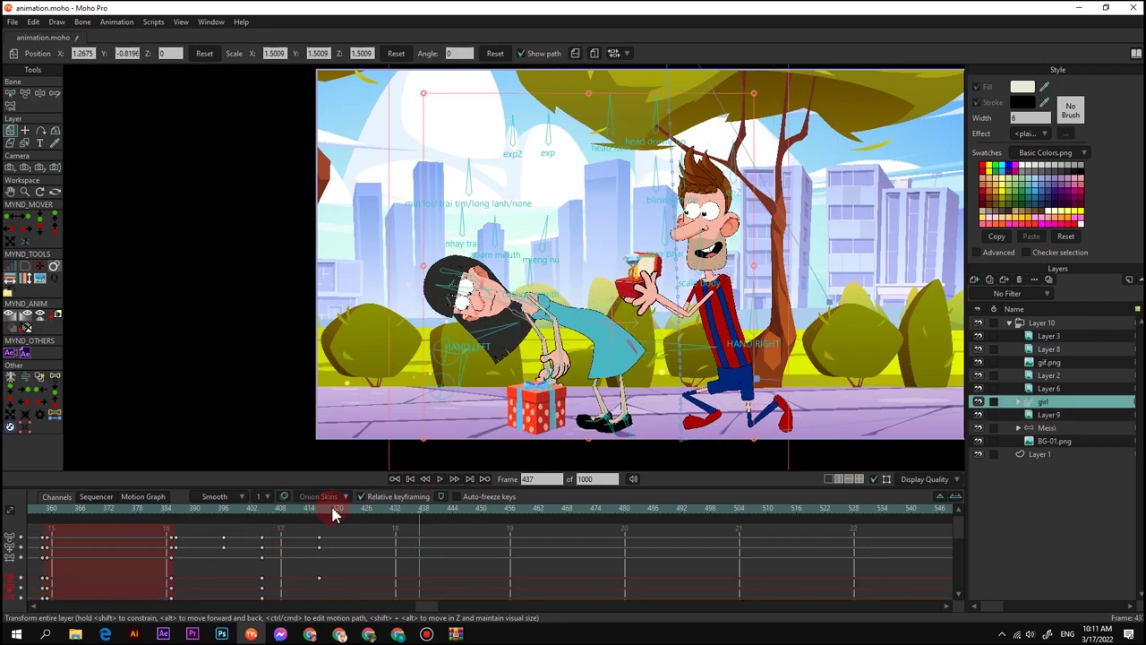
mouse_move(332, 512)
mouse_down()
mouse_move(315, 513)
mouse_move(348, 524)
mouse_up()
key(t)
scroll(533, 357, up, 2)
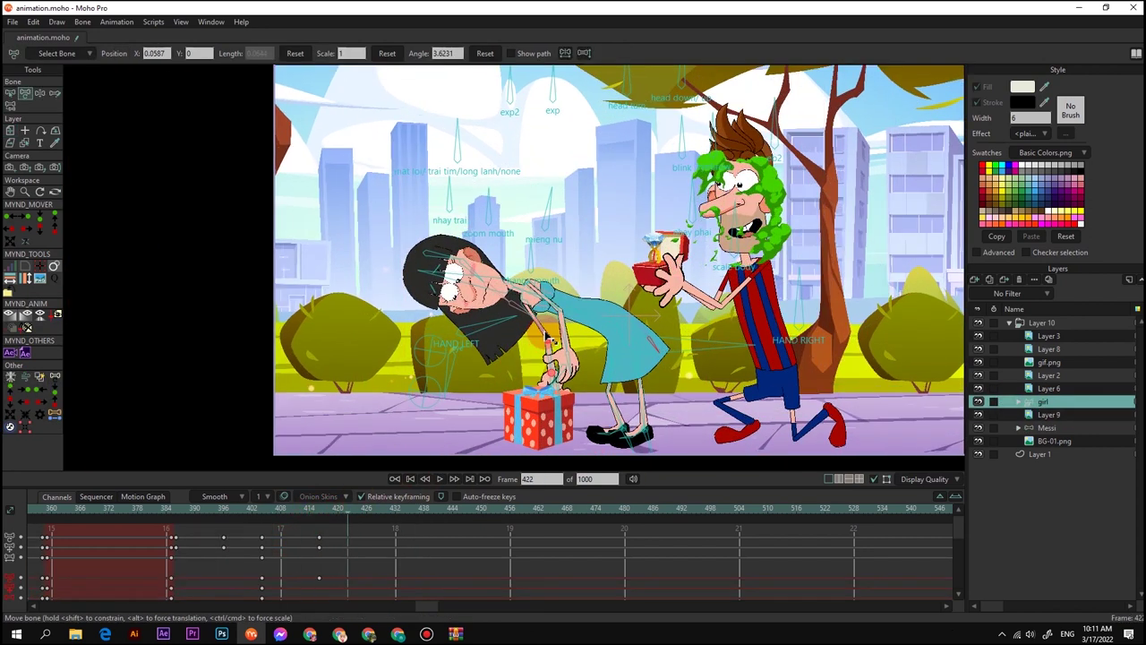
scroll(477, 276, up, 1)
drag(453, 274, 450, 282)
drag(554, 344, 578, 315)
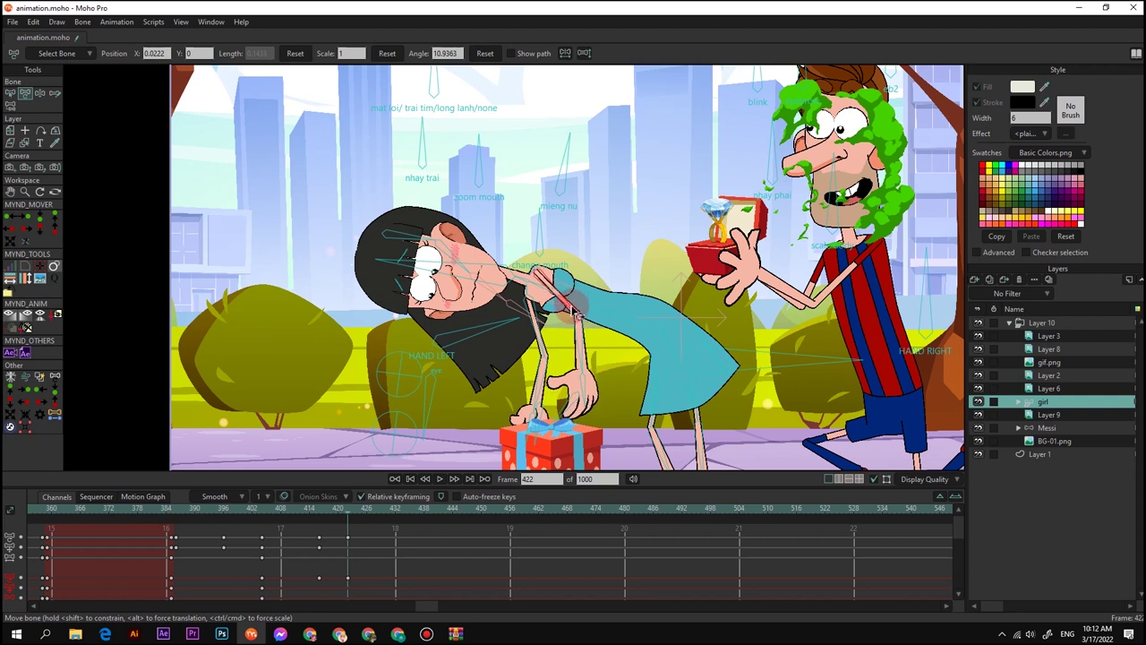
Move the girl's frame 422 pose keys to frame 425 and play back the bend with the puff
click(284, 510)
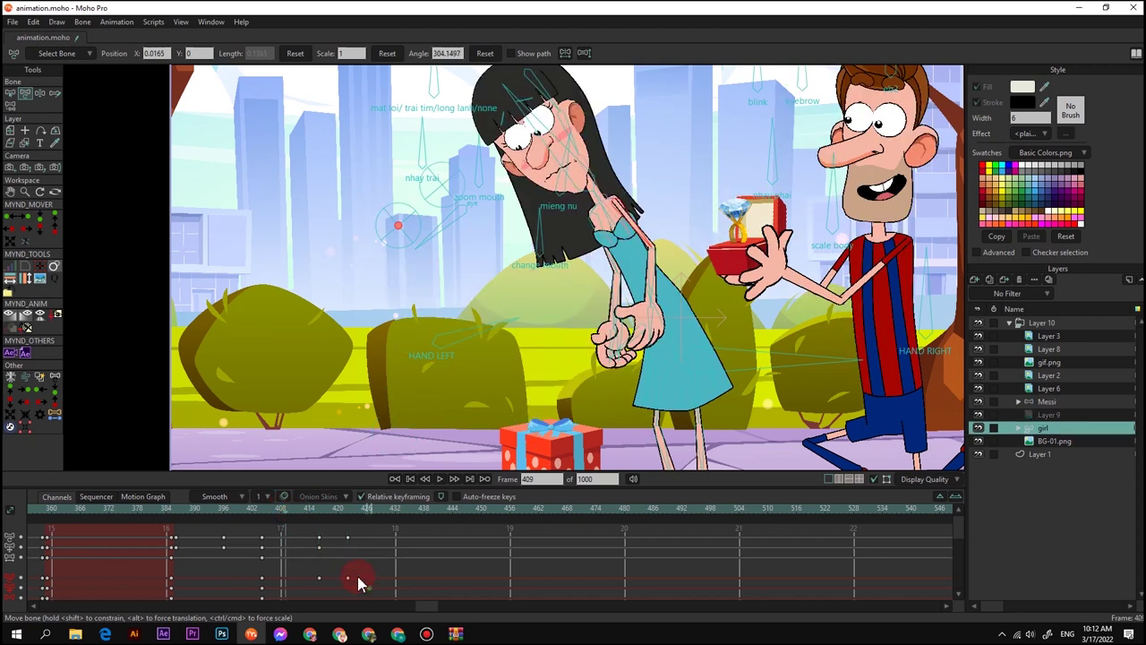
drag(358, 582, 363, 539)
scroll(557, 333, down, 5)
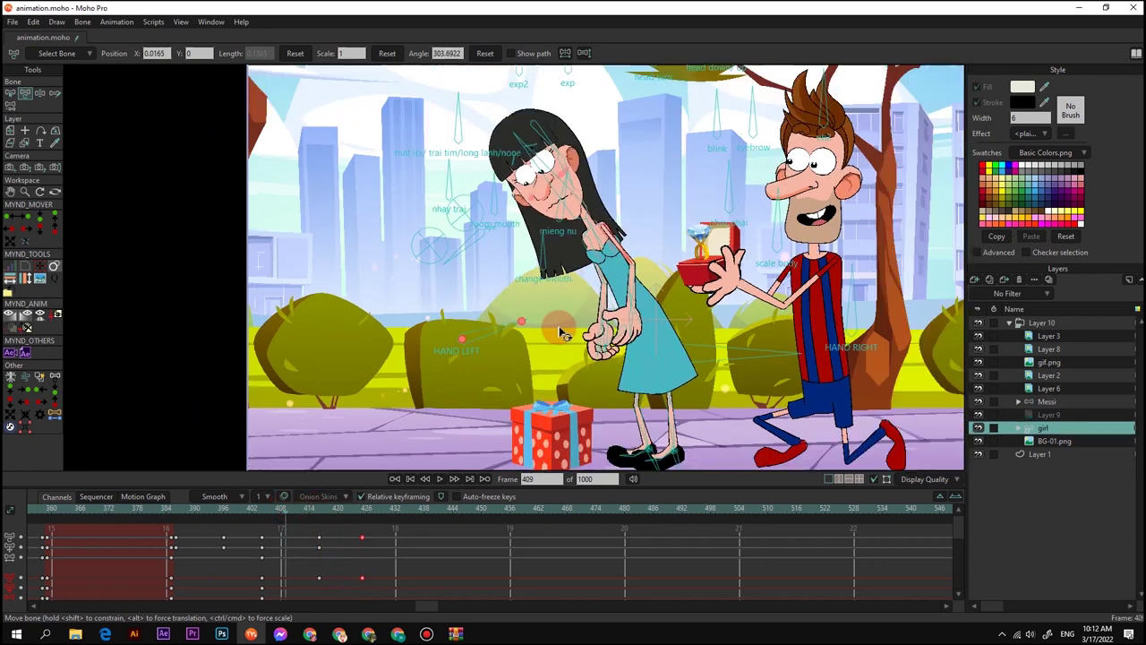
key(space)
key(space)
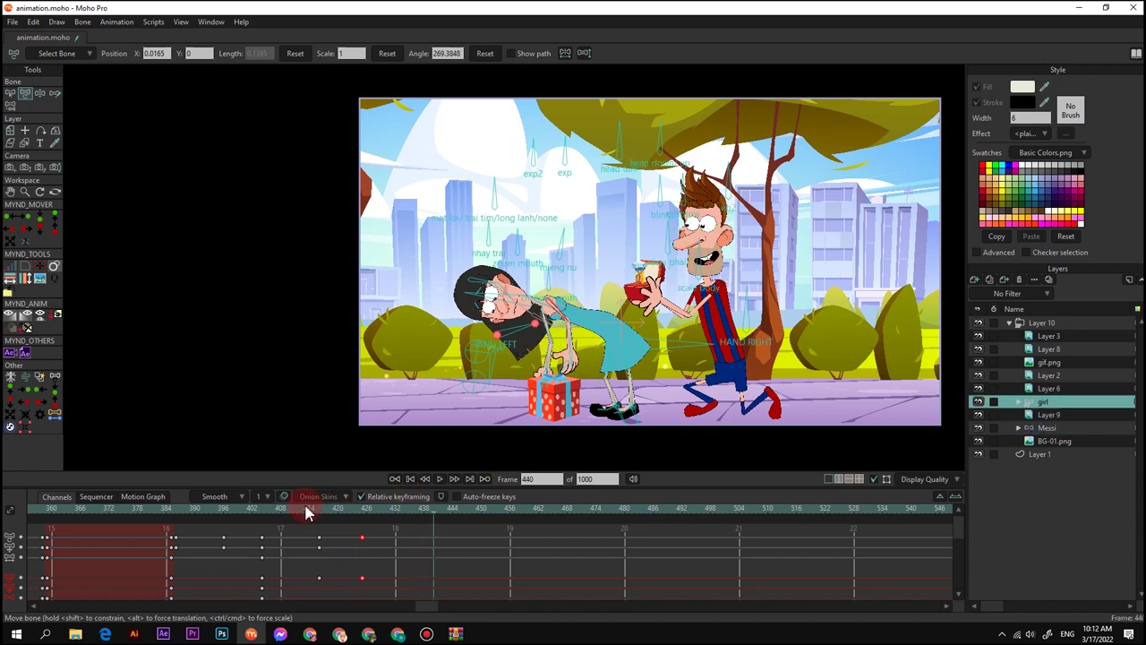
drag(305, 511, 267, 517)
key(space)
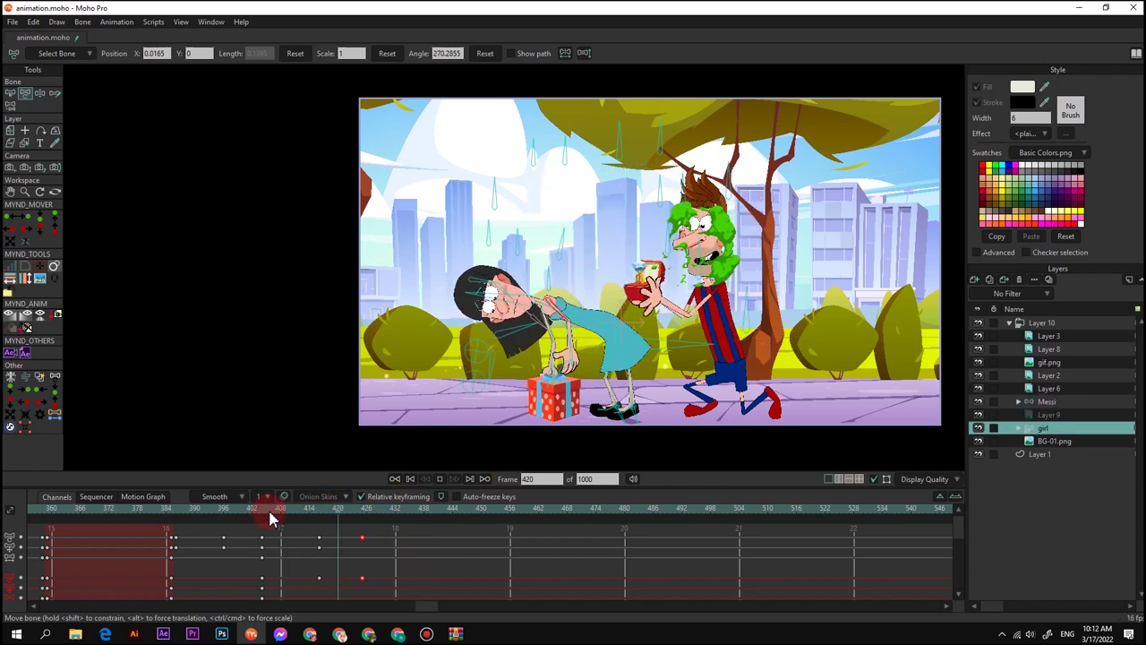
key(space)
At frame 426, zoom and track the camera to a close-up of Messi's face and ring, with a vertical field of view of 12.0607
click(366, 512)
key(4)
scroll(386, 553, down, 5)
click(657, 321)
key(5)
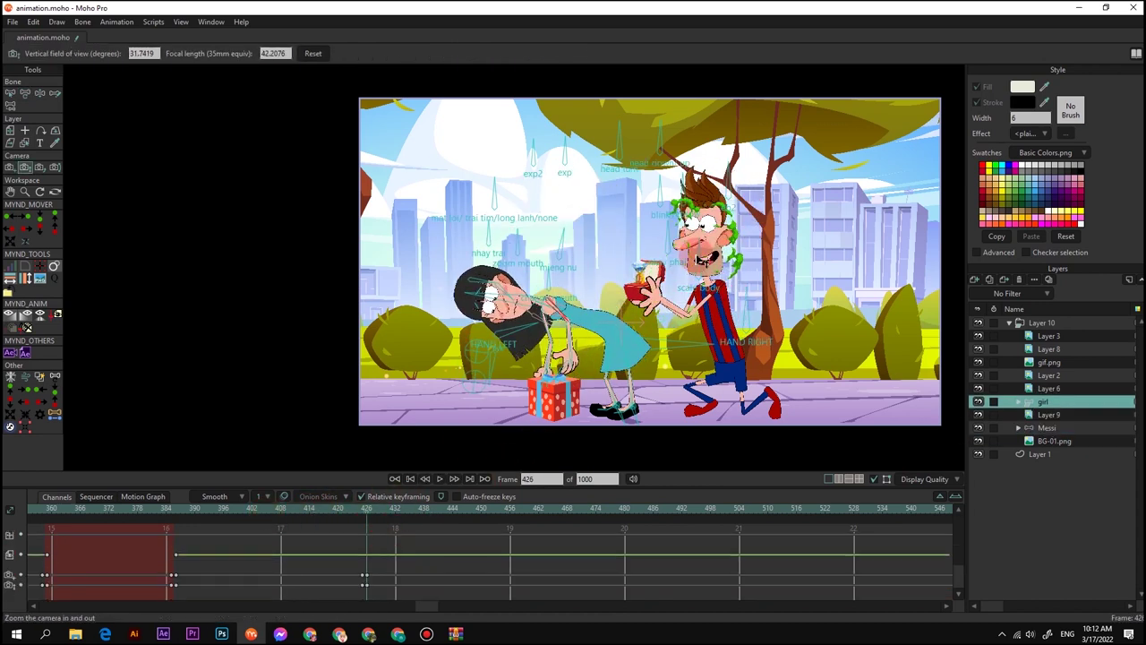
drag(695, 256, 873, 381)
key(4)
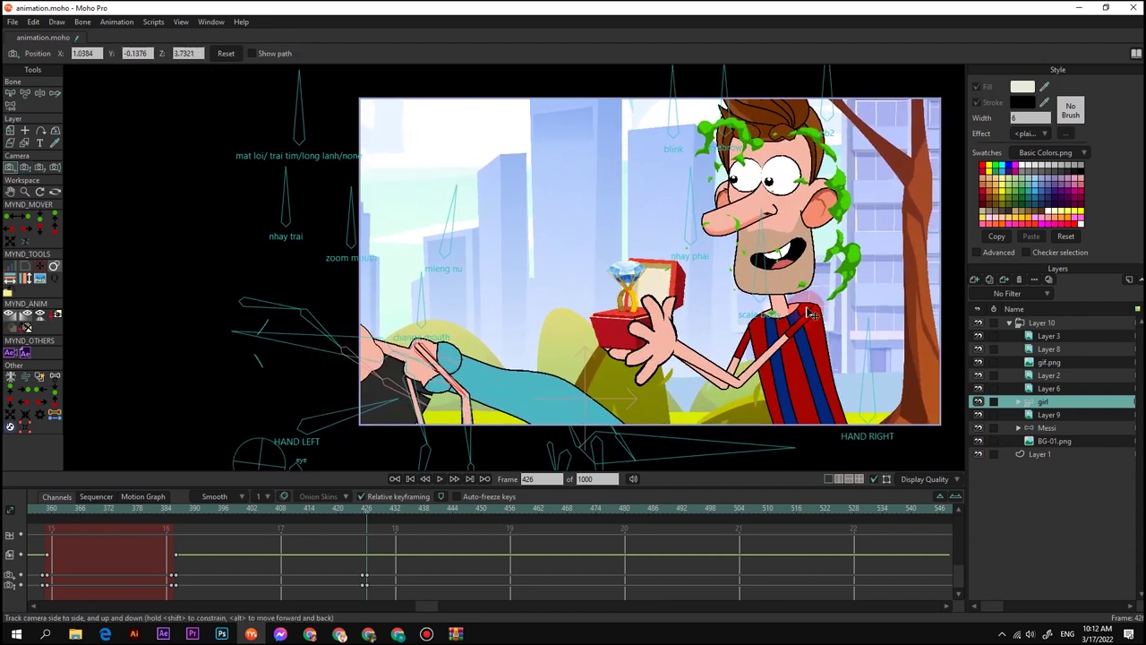
drag(810, 314, 737, 302)
key(5)
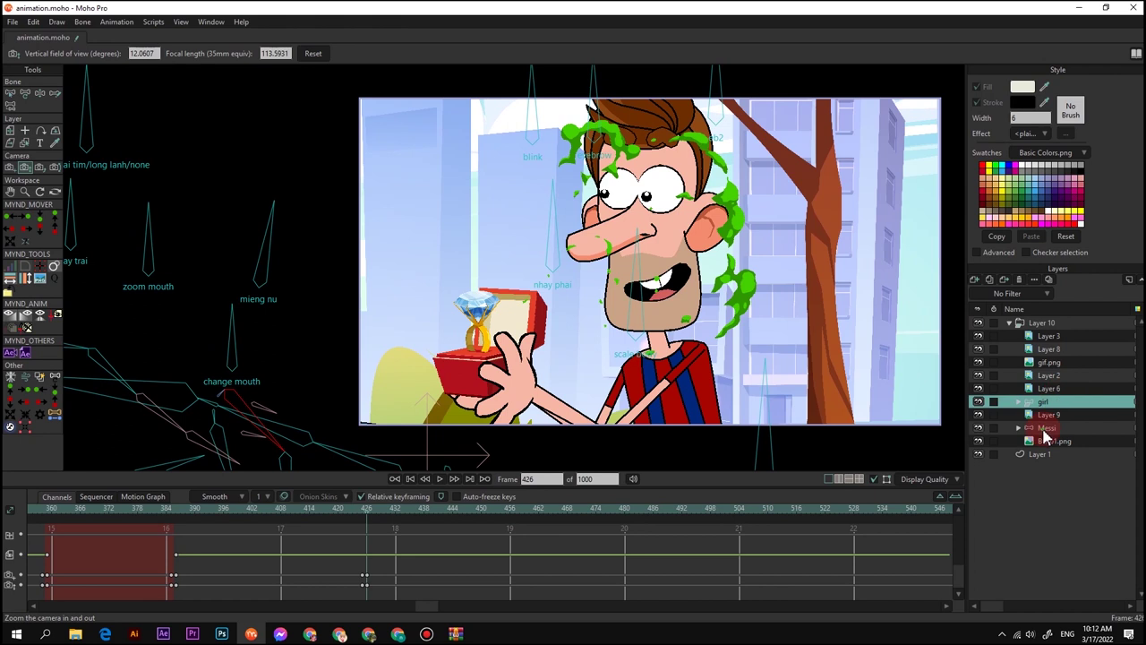
click(1045, 430)
key(space)
click(318, 510)
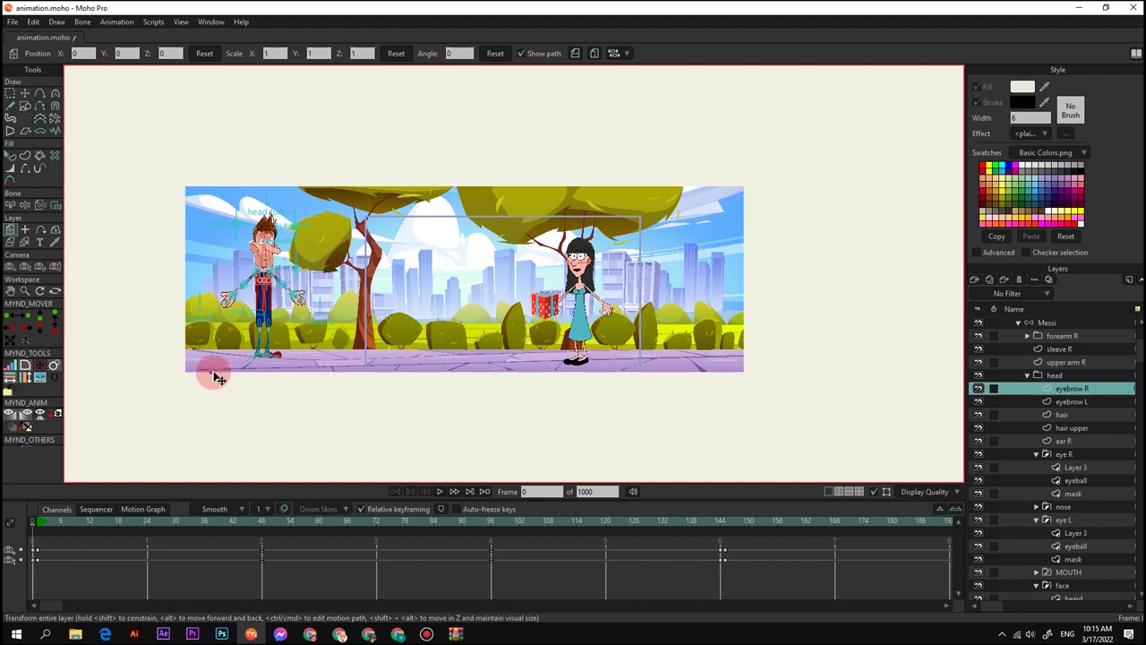
At frame 0, add a new vector layer above eyebrow R in Messi's head group
scroll(215, 371, up, 3)
drag(328, 248, 419, 262)
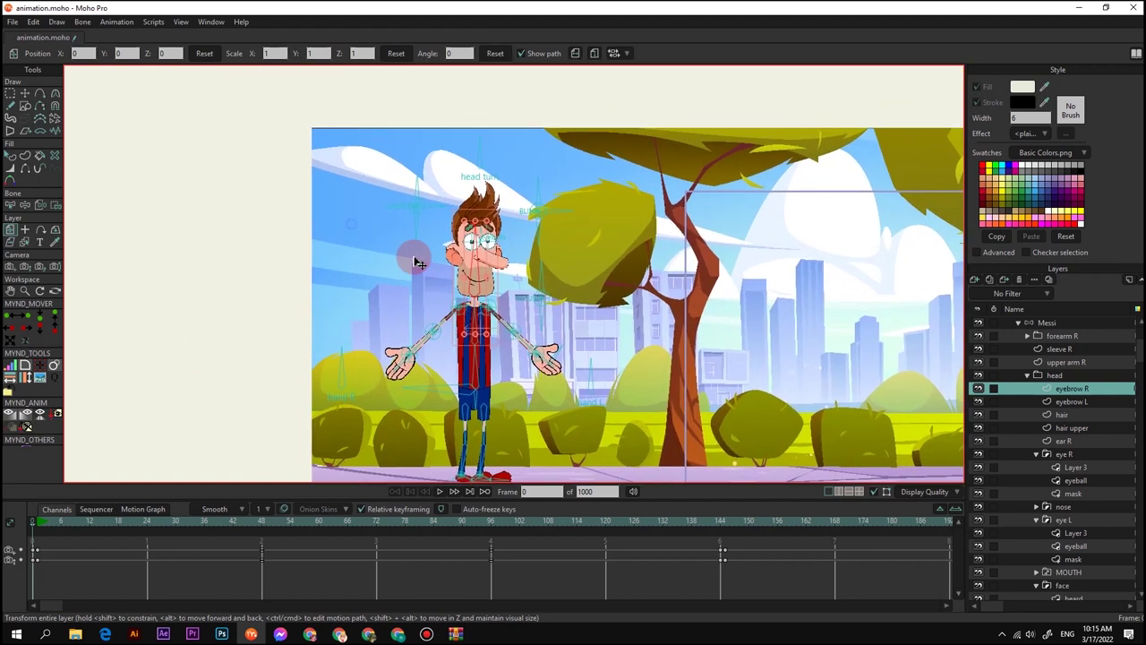
scroll(418, 262, up, 2)
click(976, 279)
click(994, 299)
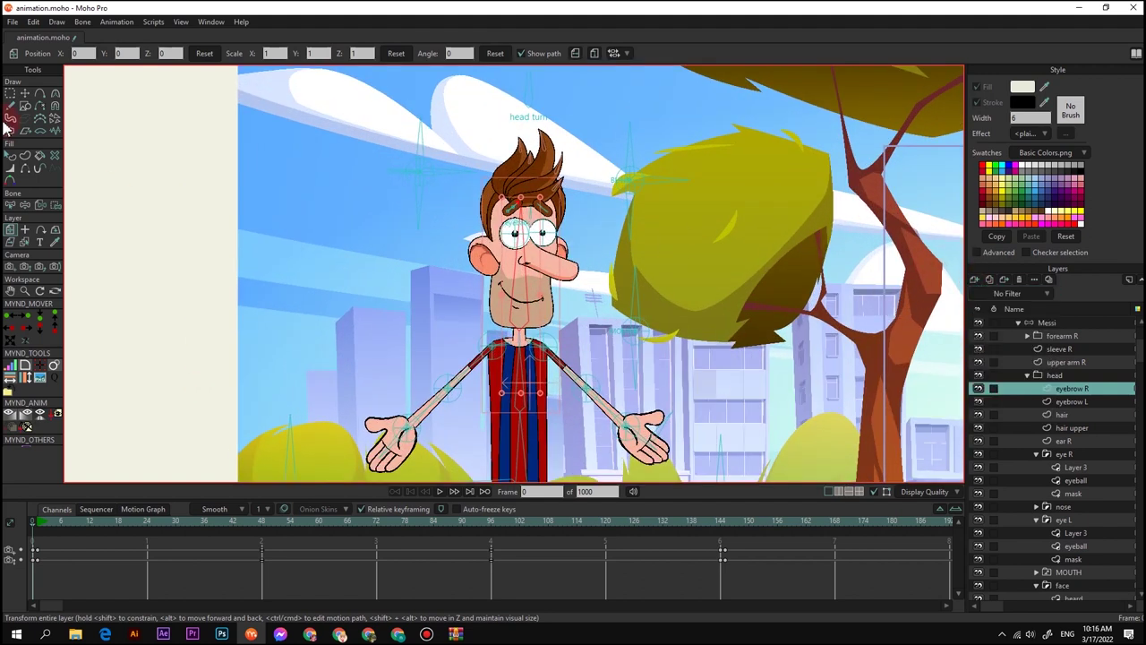
Draw a straight vertical line beside Messi's eye on Layer 13 and turn it into a stroke-only shape
click(40, 93)
scroll(474, 219, up, 4)
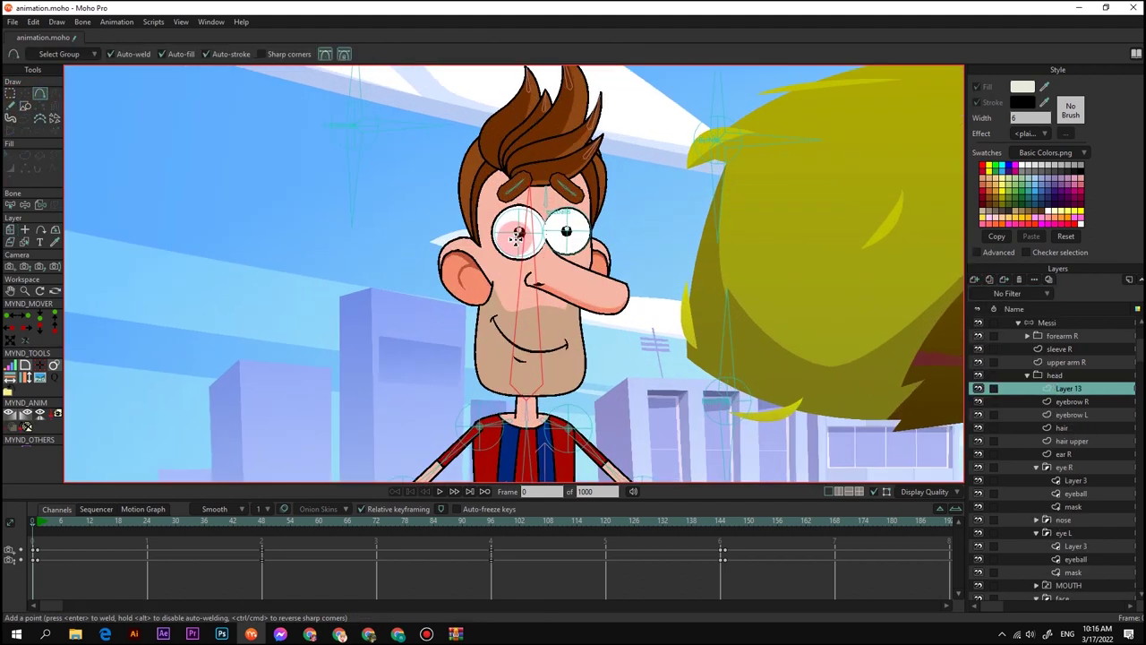
drag(465, 225, 459, 337)
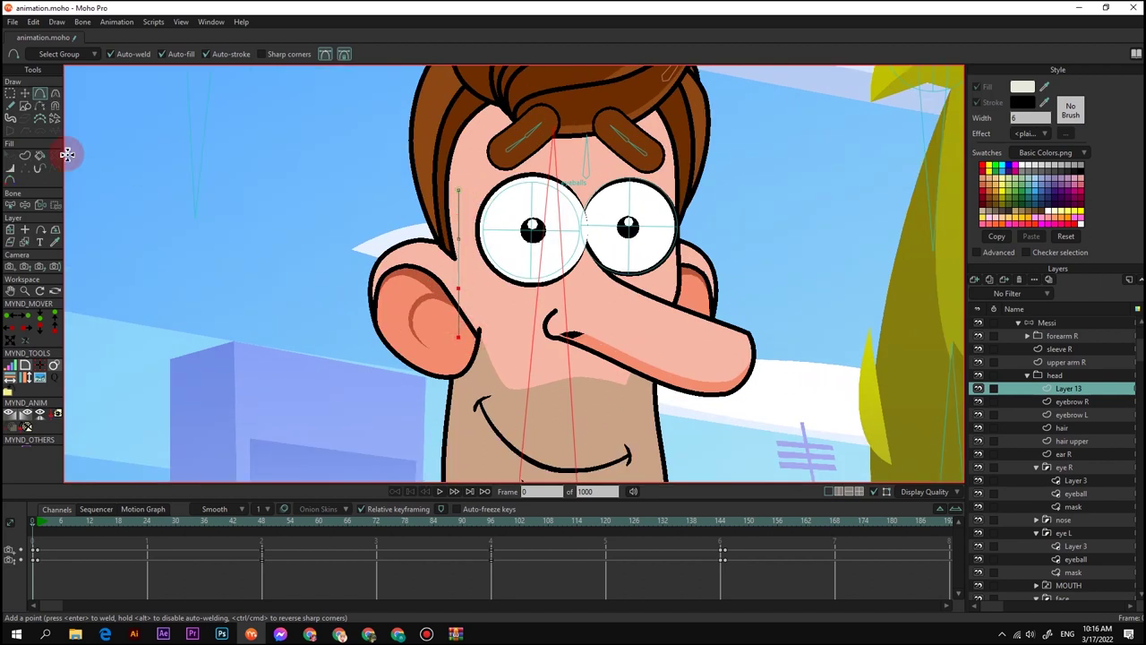
click(25, 155)
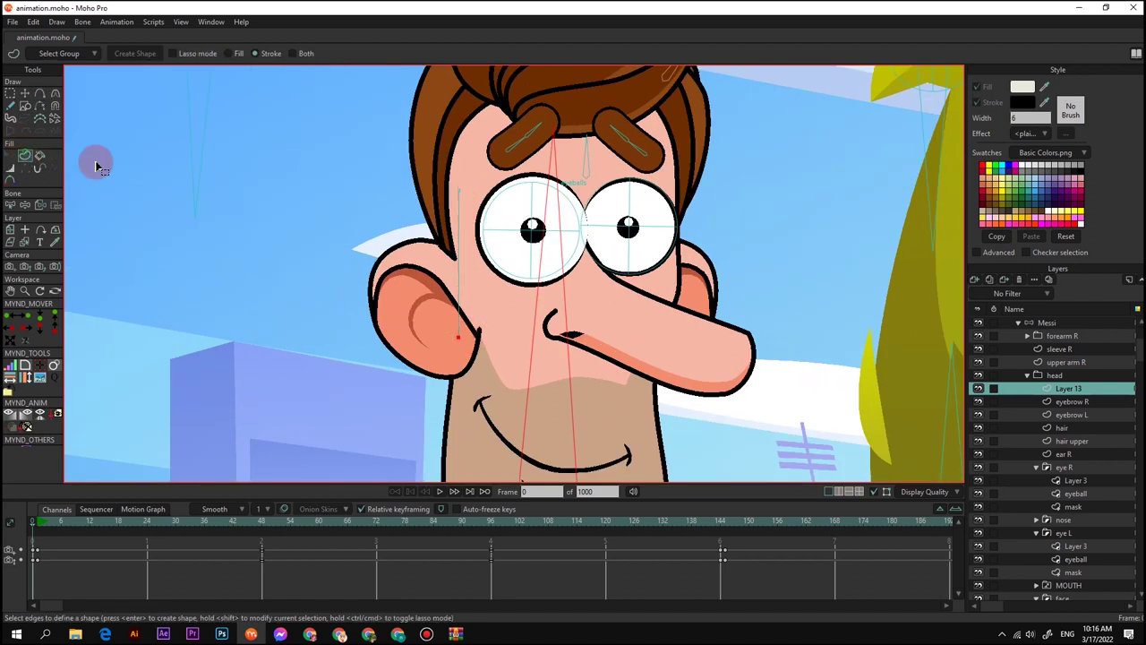
click(462, 260)
click(134, 54)
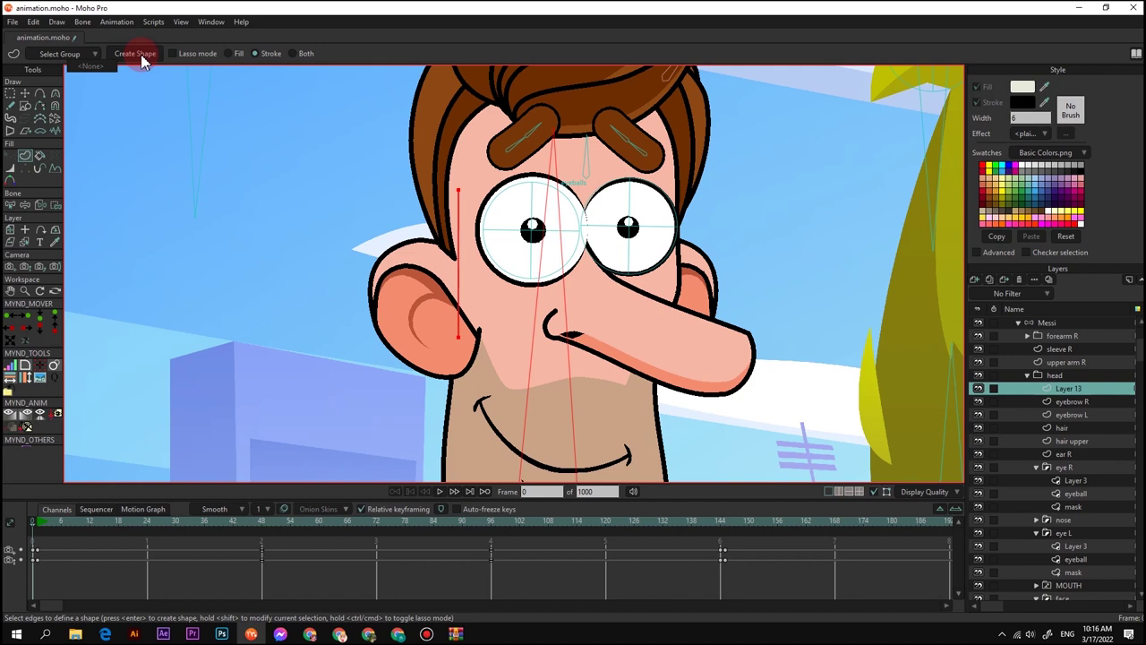
click(699, 195)
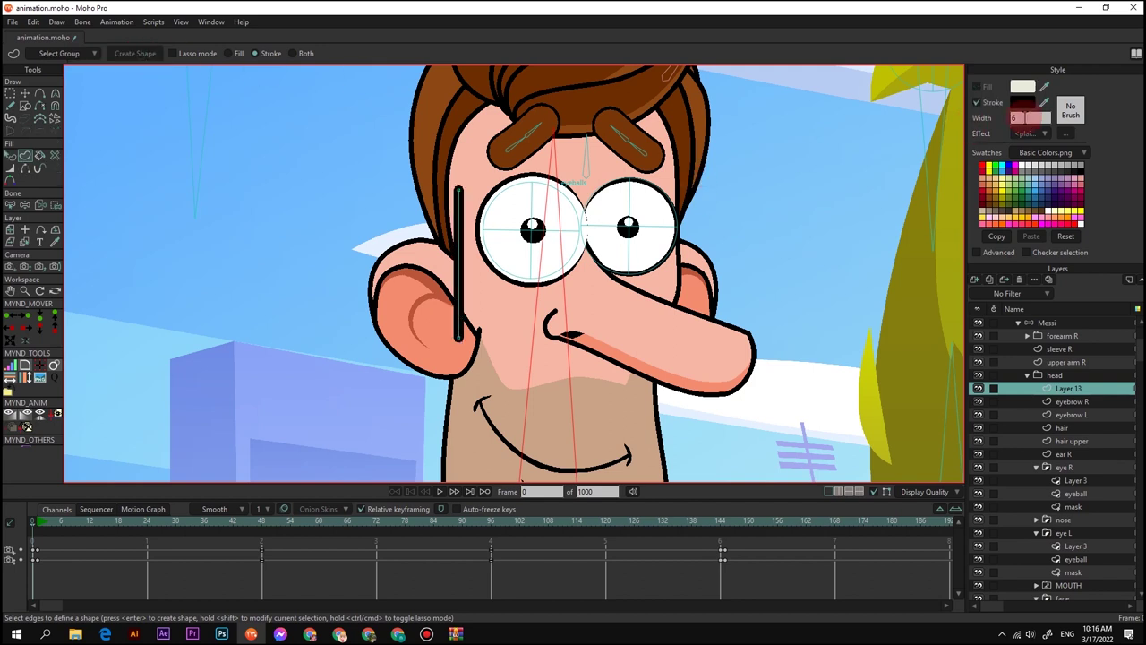
Move the vertical line up beside Messi's hair and set its stroke width to 4
scroll(586, 202, down, 3)
drag(547, 225, 504, 263)
scroll(505, 264, up, 4)
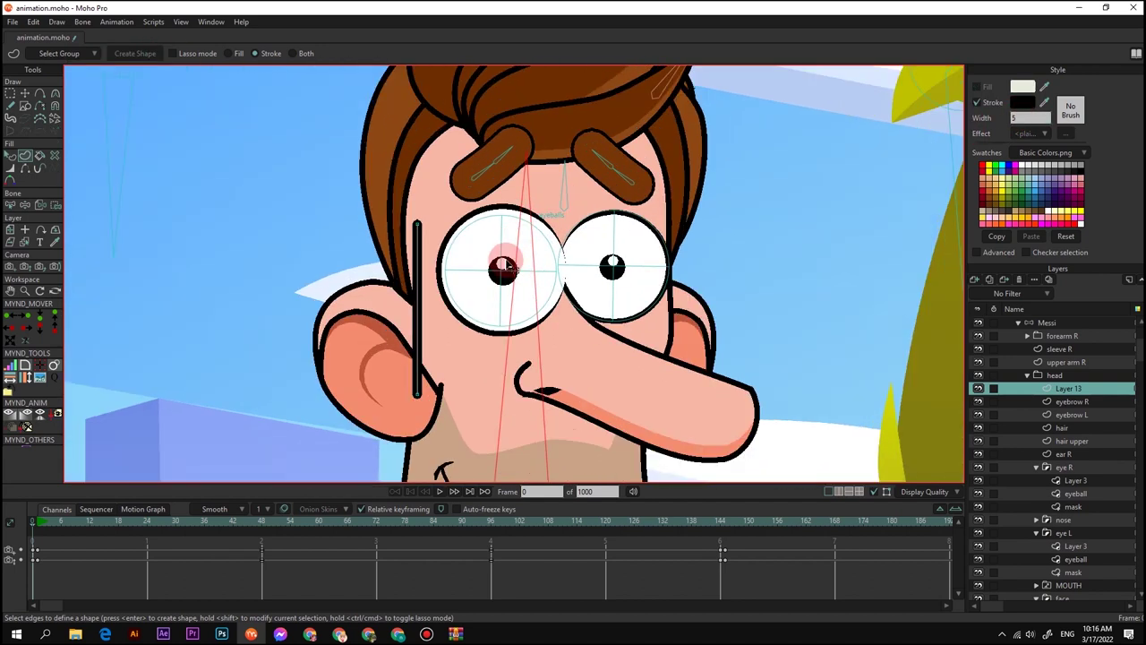
key(t)
click(417, 320)
mouse_move(427, 324)
mouse_down()
mouse_move(408, 292)
mouse_move(412, 260)
mouse_up()
key(q)
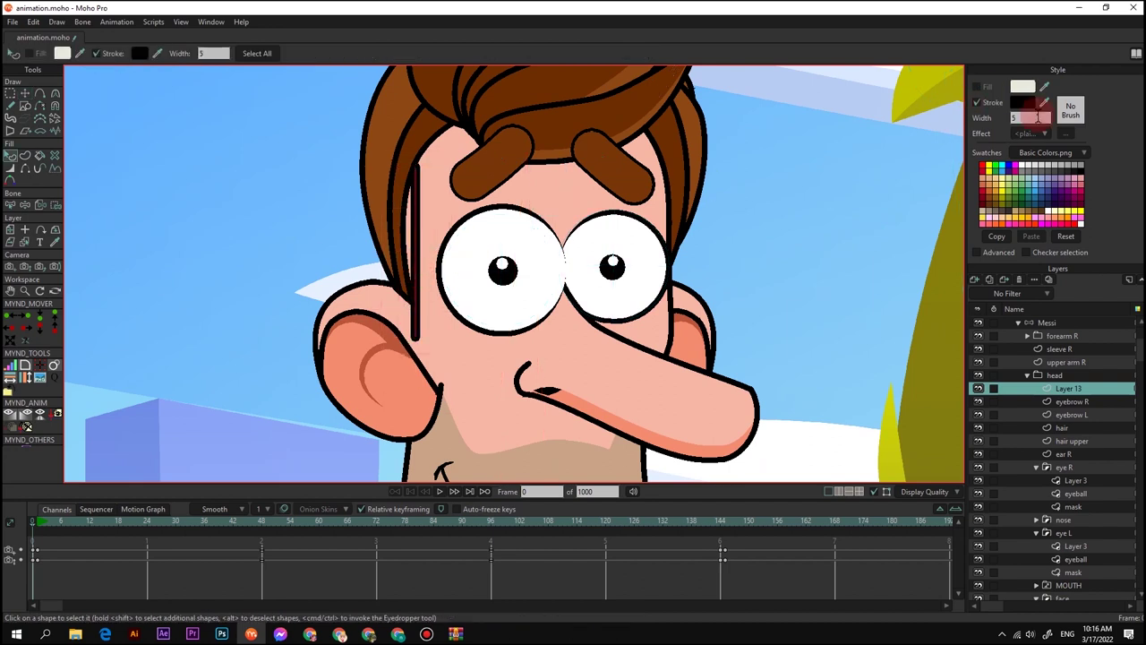
scroll(450, 183, up, 3)
key(t)
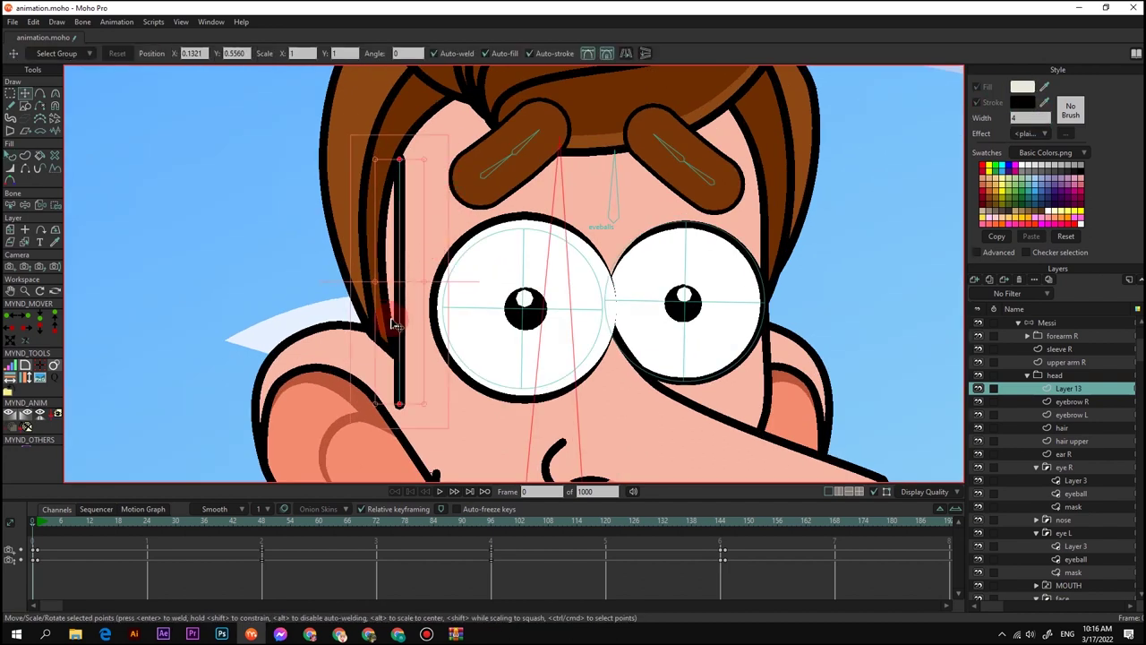
Duplicate the vertical line into four lines at uneven heights, and paste copies of the set across both of Messi's eyes
mouse_move(406, 333)
mouse_down()
mouse_move(421, 301)
mouse_move(450, 312)
mouse_move(472, 283)
mouse_up()
scroll(472, 283, down, 3)
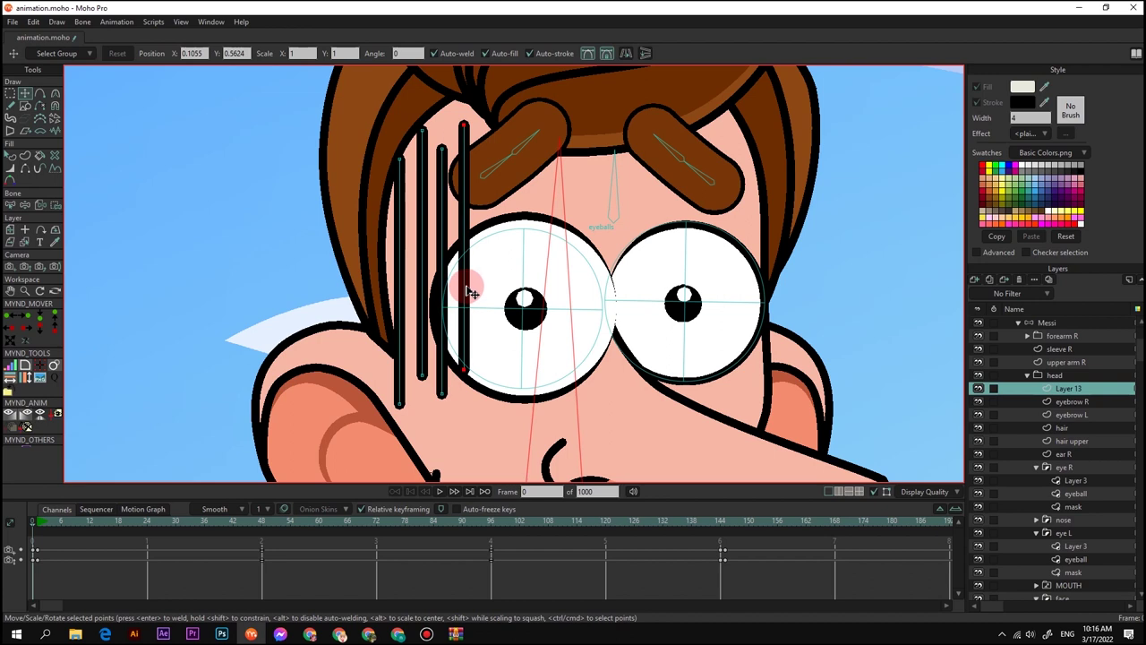
key(g)
key(t)
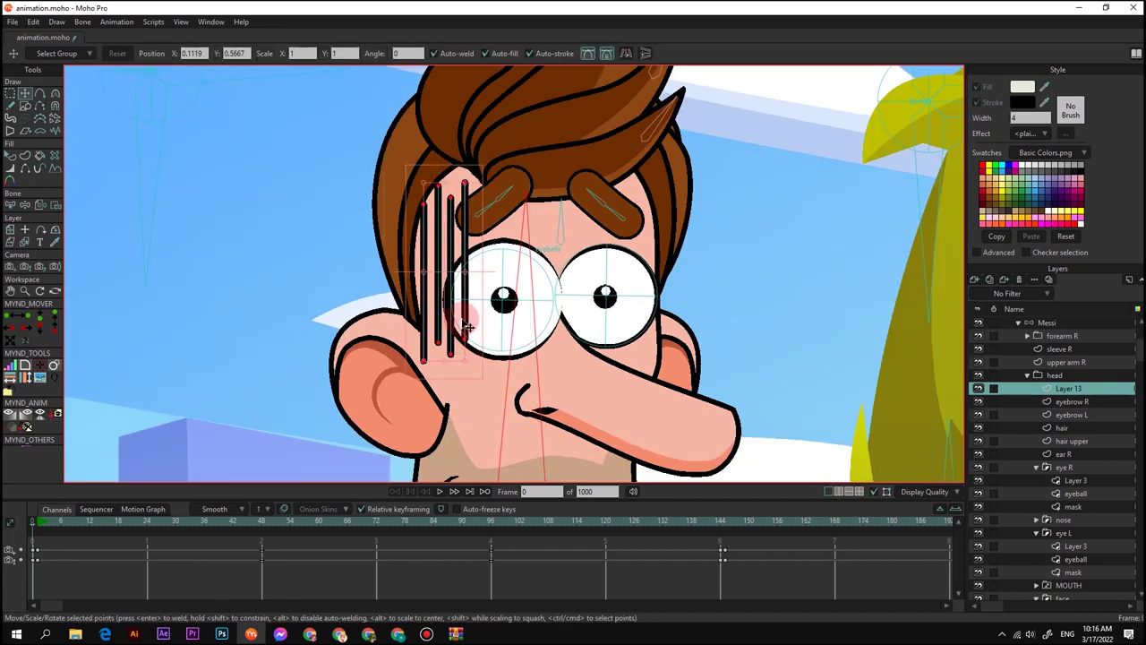
key(ctrl+c)
key(ctrl+v)
mouse_move(445, 305)
mouse_down()
mouse_move(498, 315)
mouse_move(551, 291)
mouse_move(669, 287)
mouse_up()
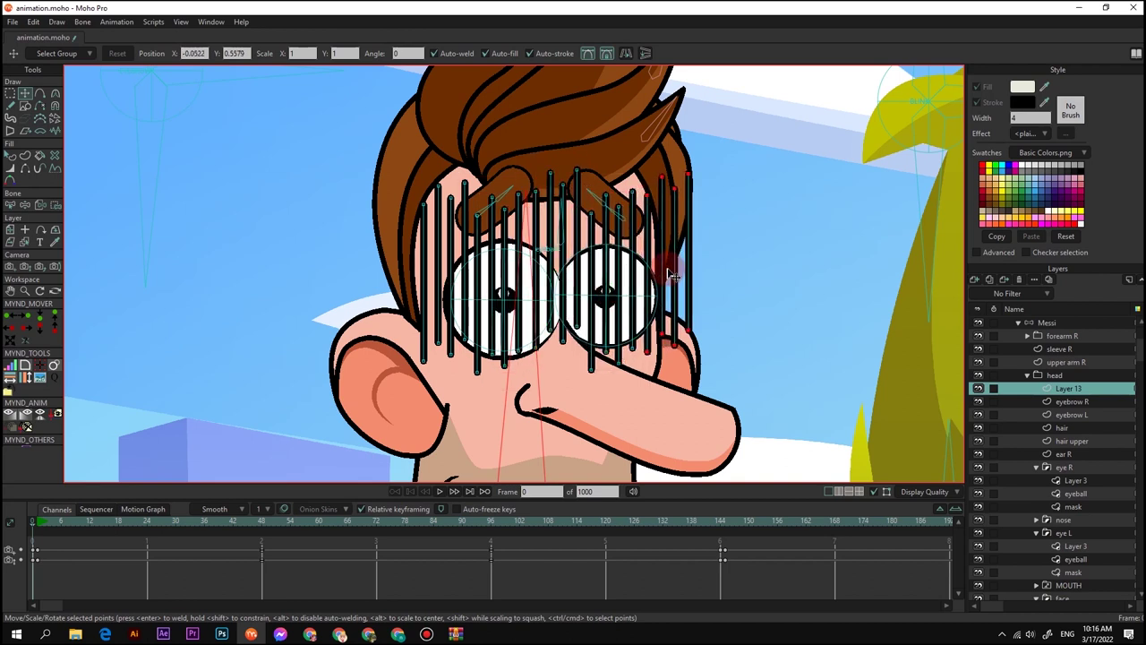
Select all the vertical lines and shift them sideways so they are centred over Messi's face
key(g)
mouse_move(386, 137)
mouse_down()
mouse_move(658, 318)
mouse_move(764, 407)
mouse_up()
key(t)
drag(624, 319, 600, 322)
key(g)
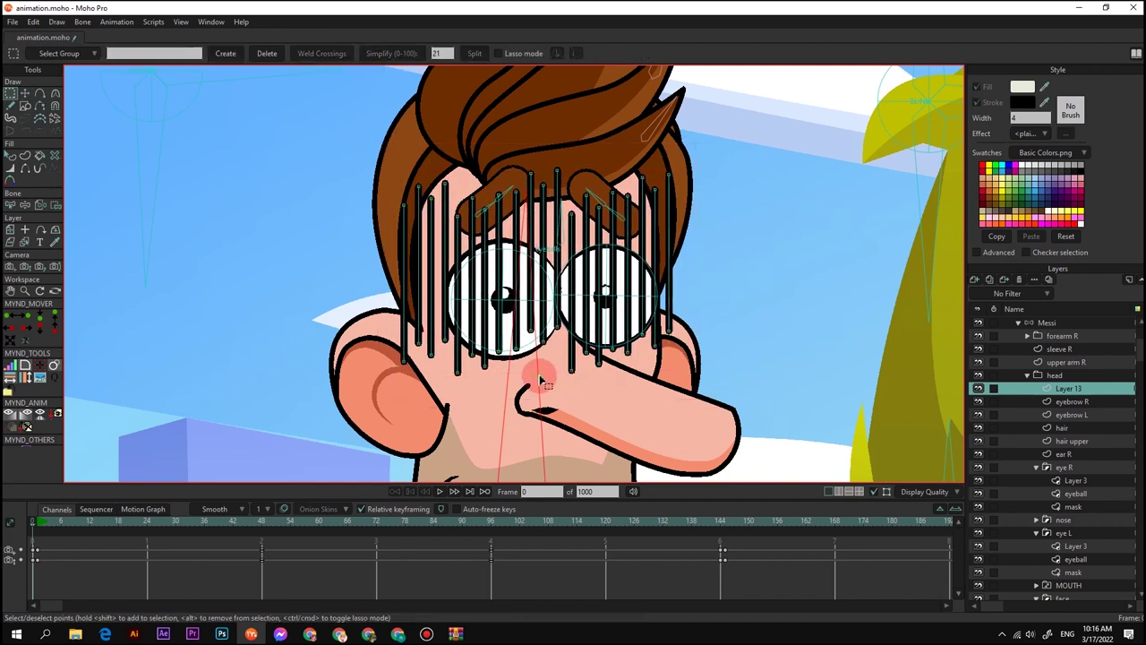
Bind the points of all the vertical lines on Layer 13 to Messi's bone rig
scroll(540, 381, down, 3)
key(i)
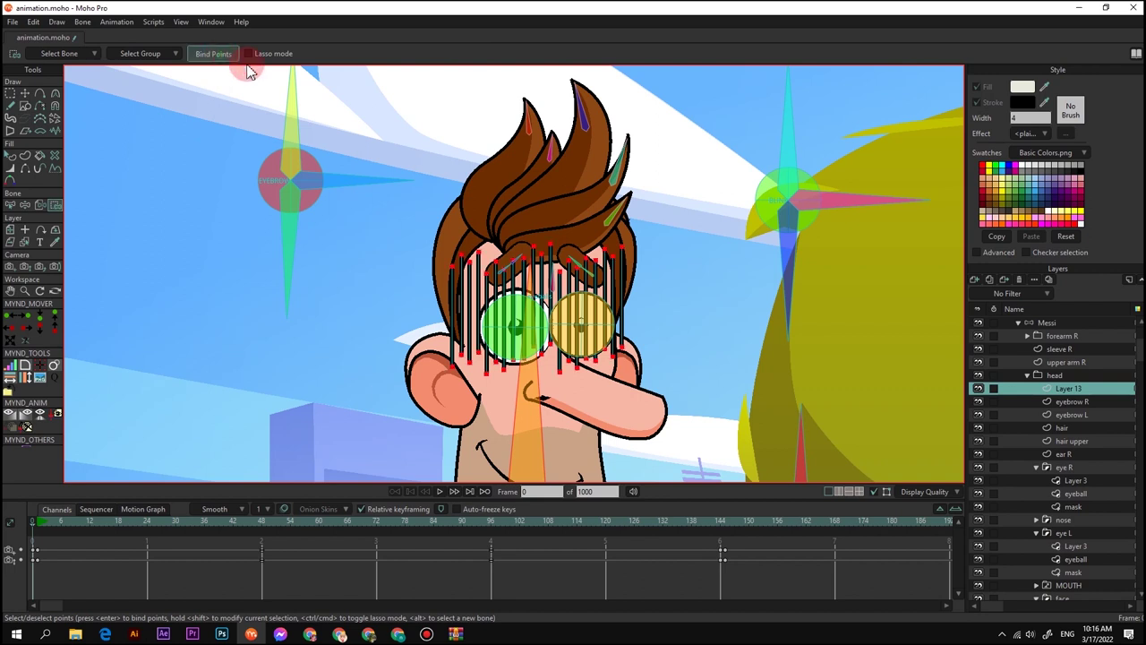
right_click(1071, 392)
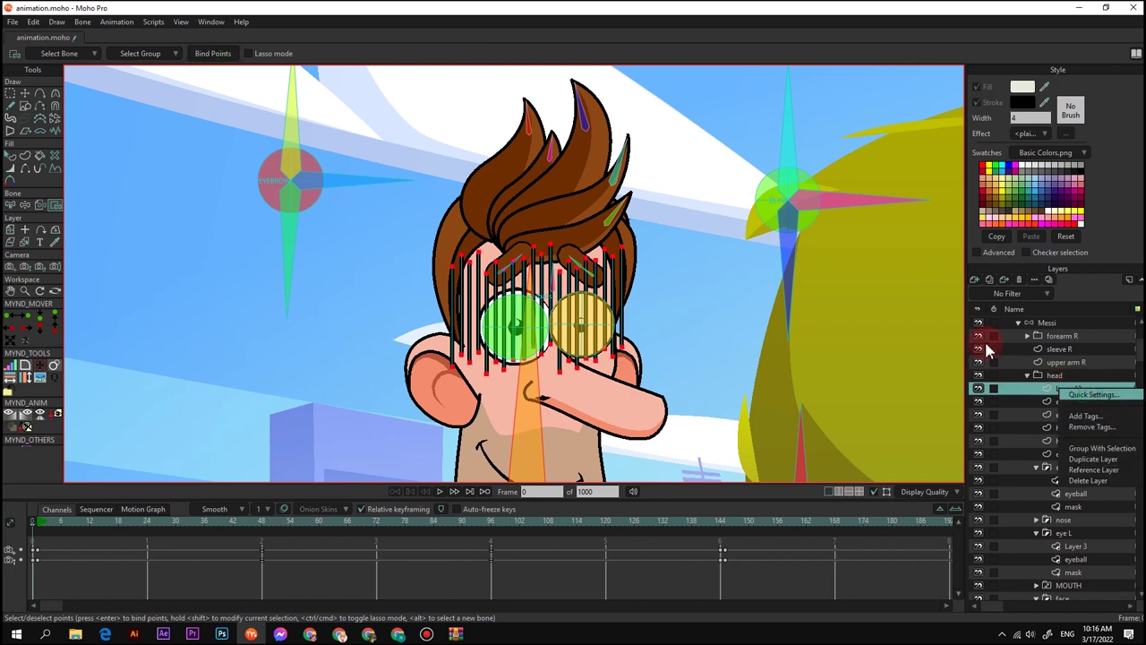
key(Return)
key(q)
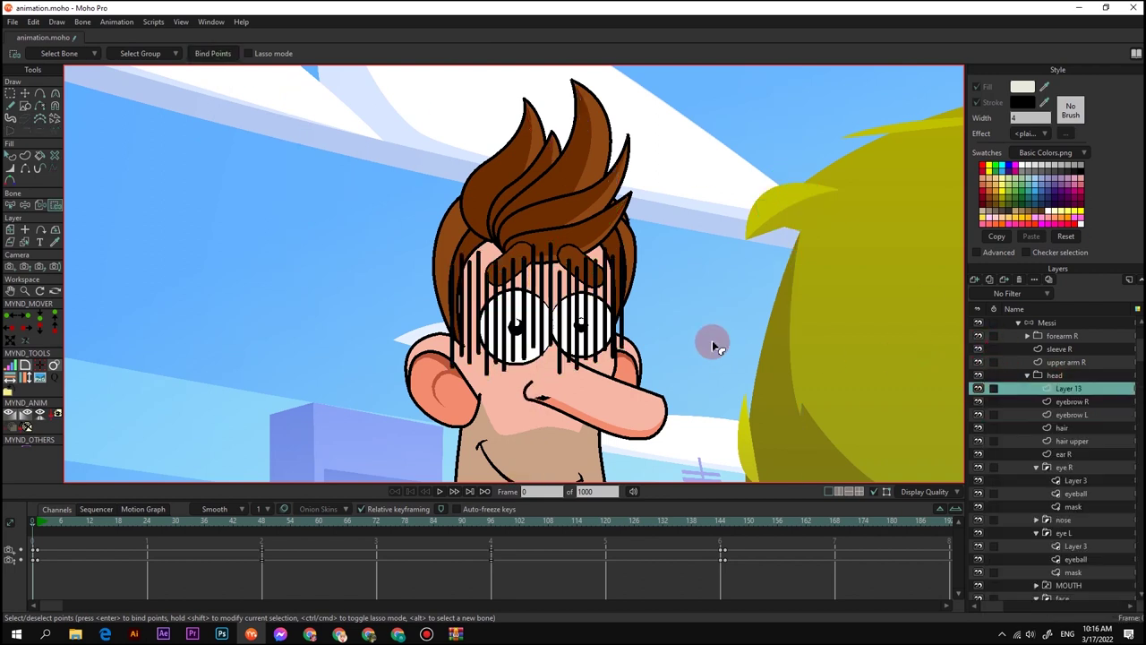
Move Layer 13 below the eye L group in Messi's head so the vertical lines sit behind his eyes, nose and hair
scroll(659, 352, down, 4)
scroll(628, 398, up, 5)
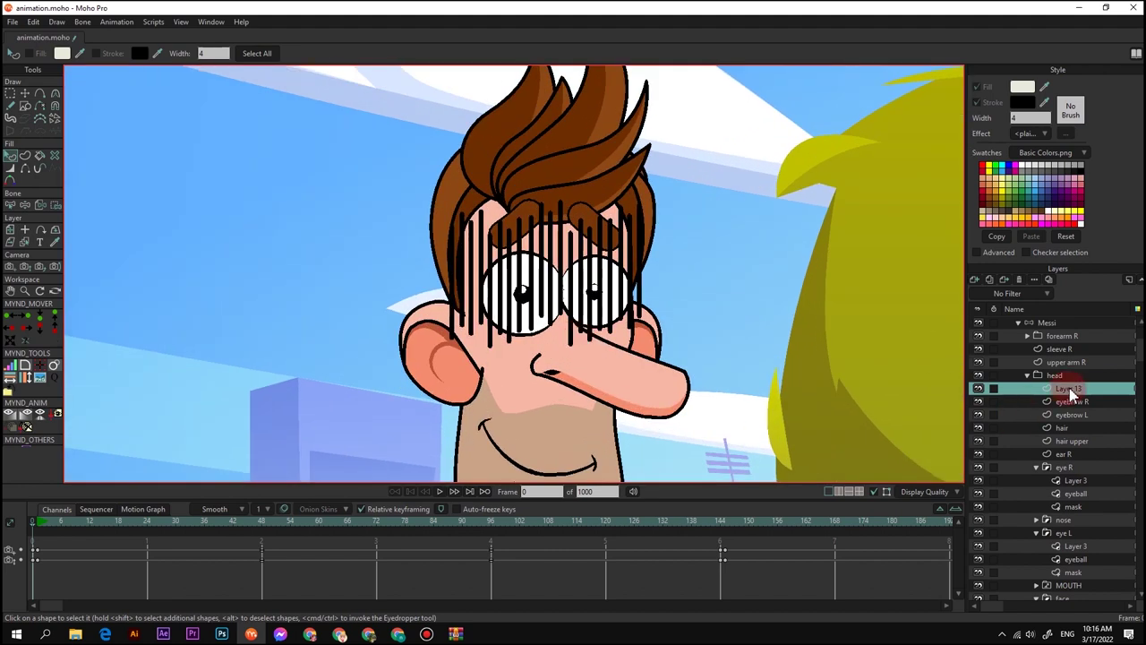
click(1036, 467)
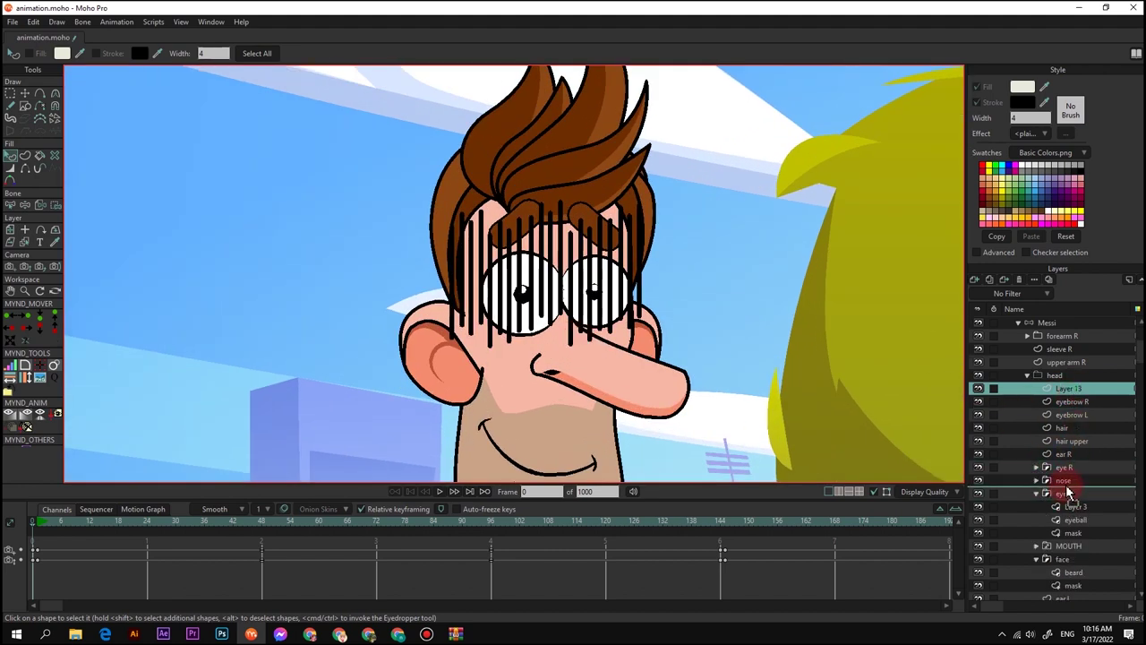
drag(1067, 492, 1065, 503)
click(1036, 494)
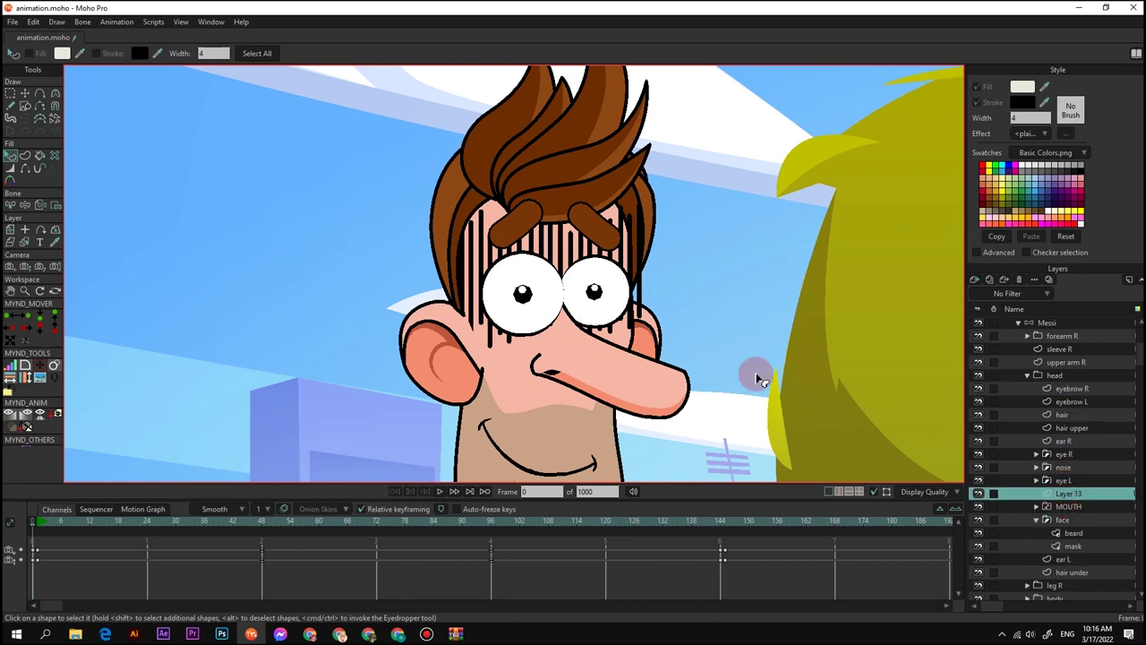
Shift the whole Layer 13 up and slightly left so the vertical lines cover Messi's forehead
scroll(597, 319, down, 5)
scroll(593, 319, up, 6)
key(m)
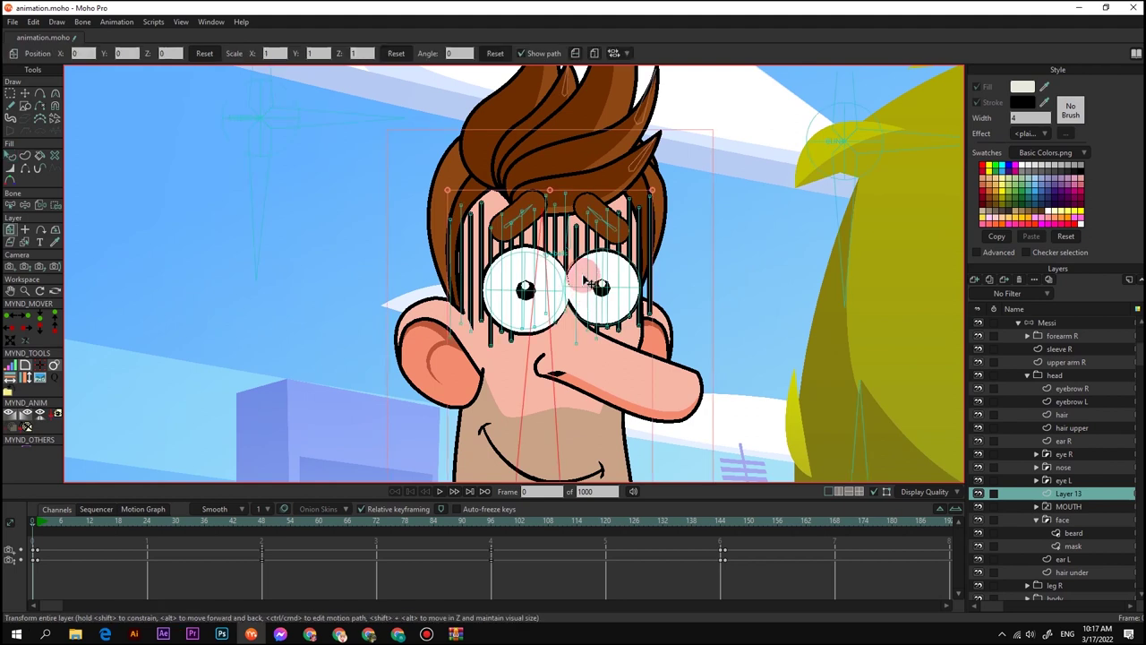
drag(577, 257, 578, 257)
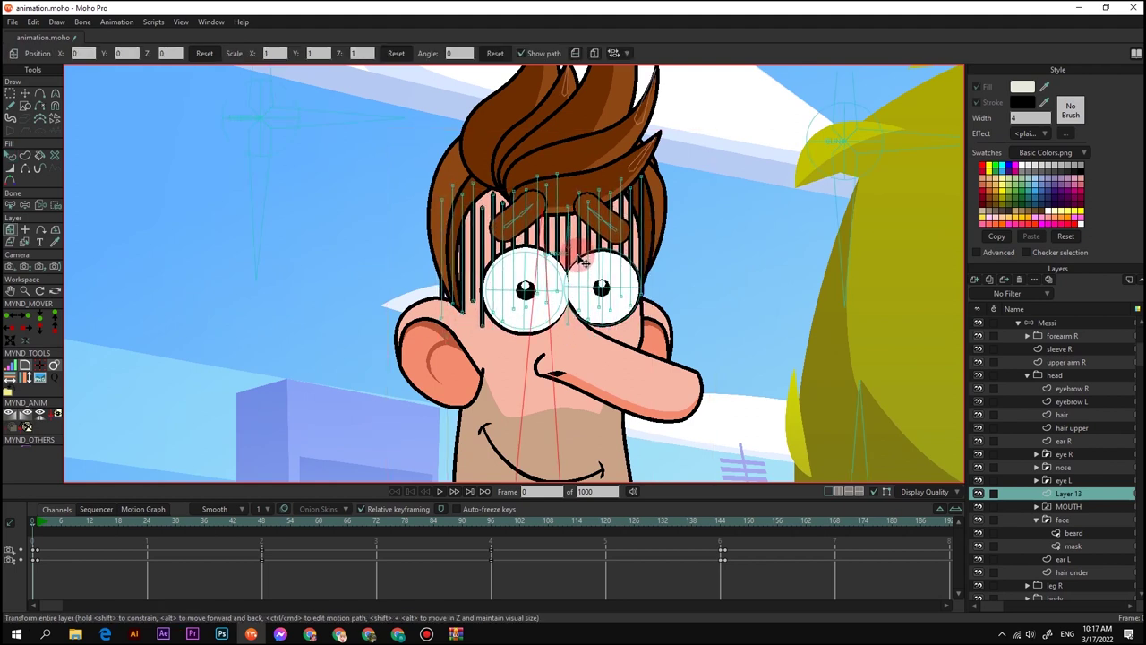
key(q)
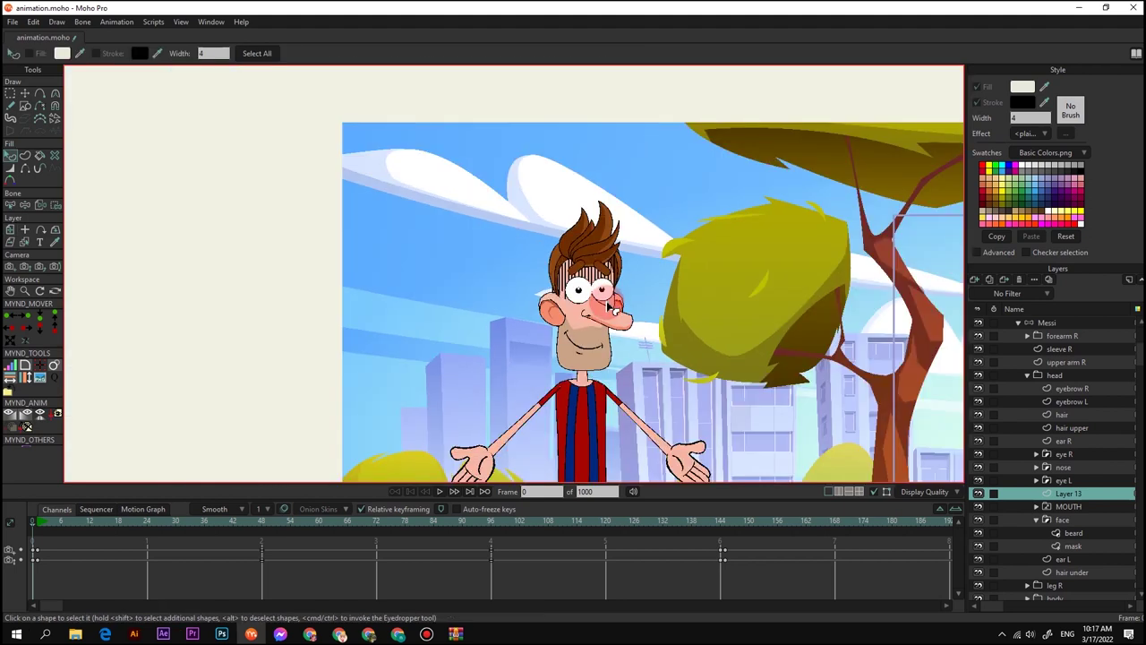
key(z)
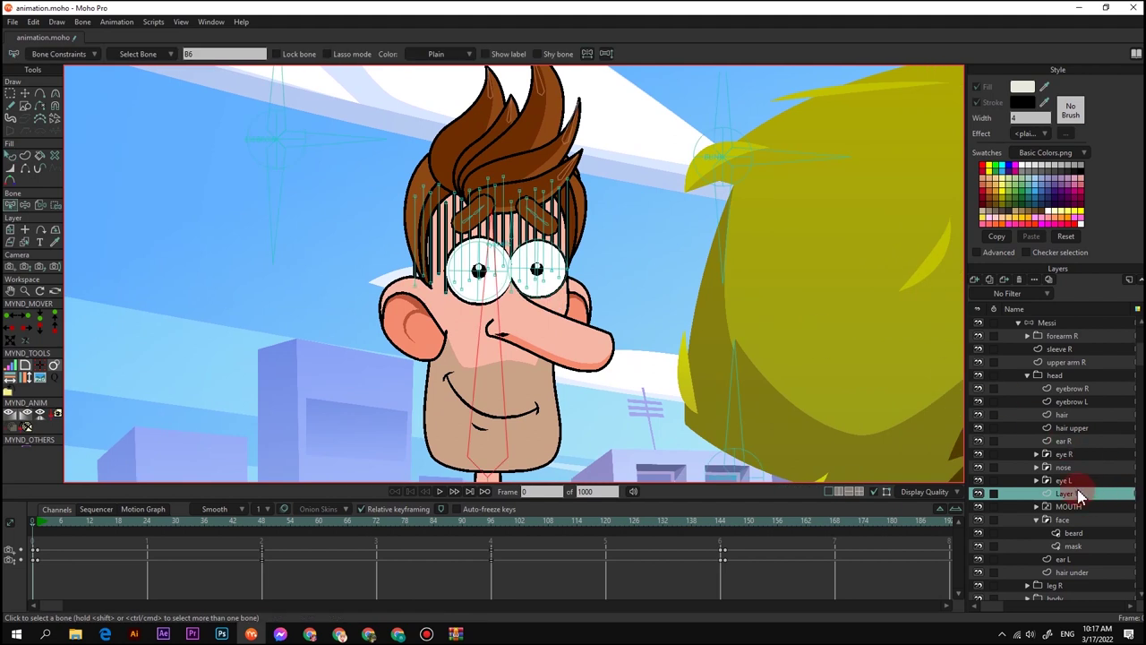
Turn off the visibility of Layer 13 at frame 0
right_click(1079, 495)
click(1085, 497)
click(1013, 421)
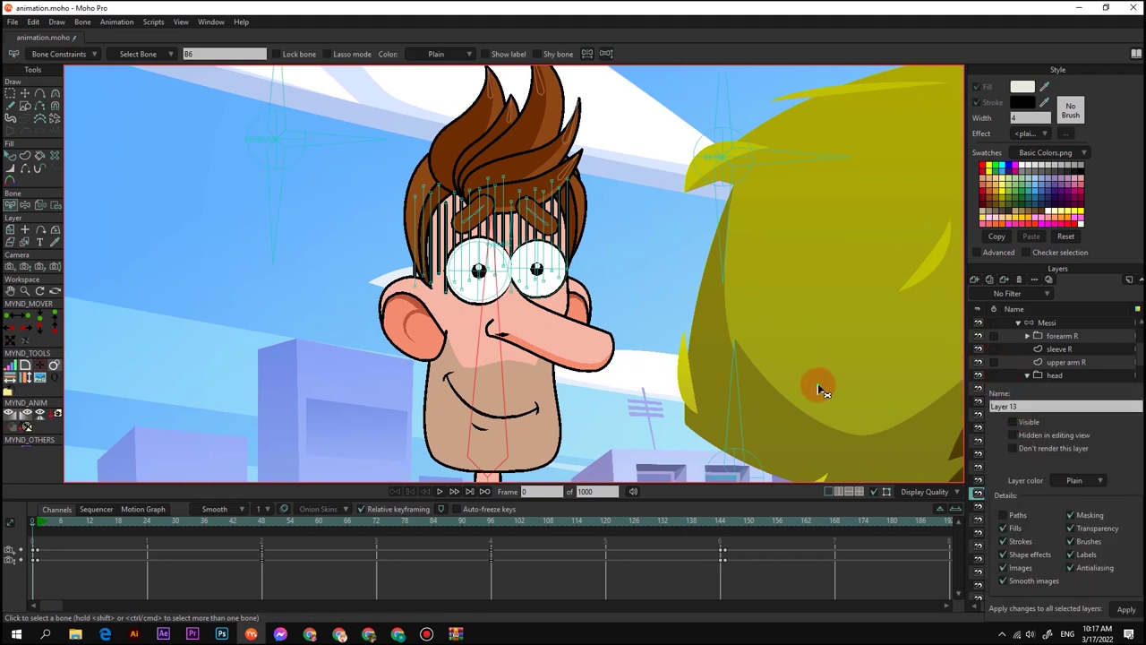
click(818, 387)
key(q)
Go to frame 426, where the close-up on Messi begins, and make Layer 13 visible from there
scroll(1071, 327, up, 1)
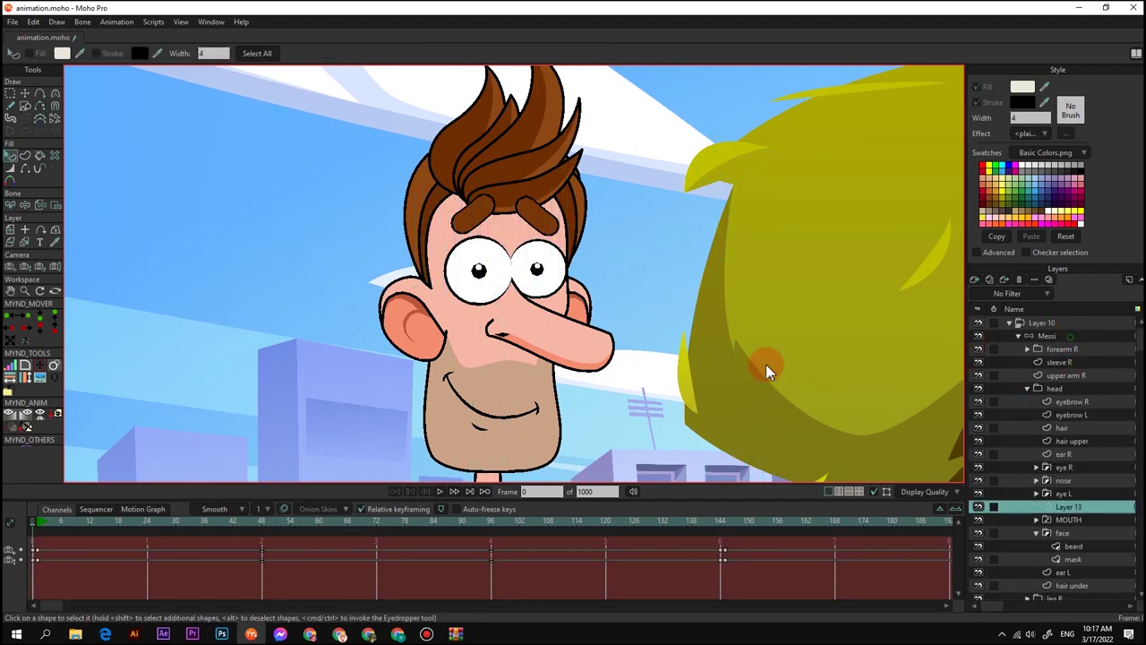
click(1071, 337)
drag(51, 605, 424, 618)
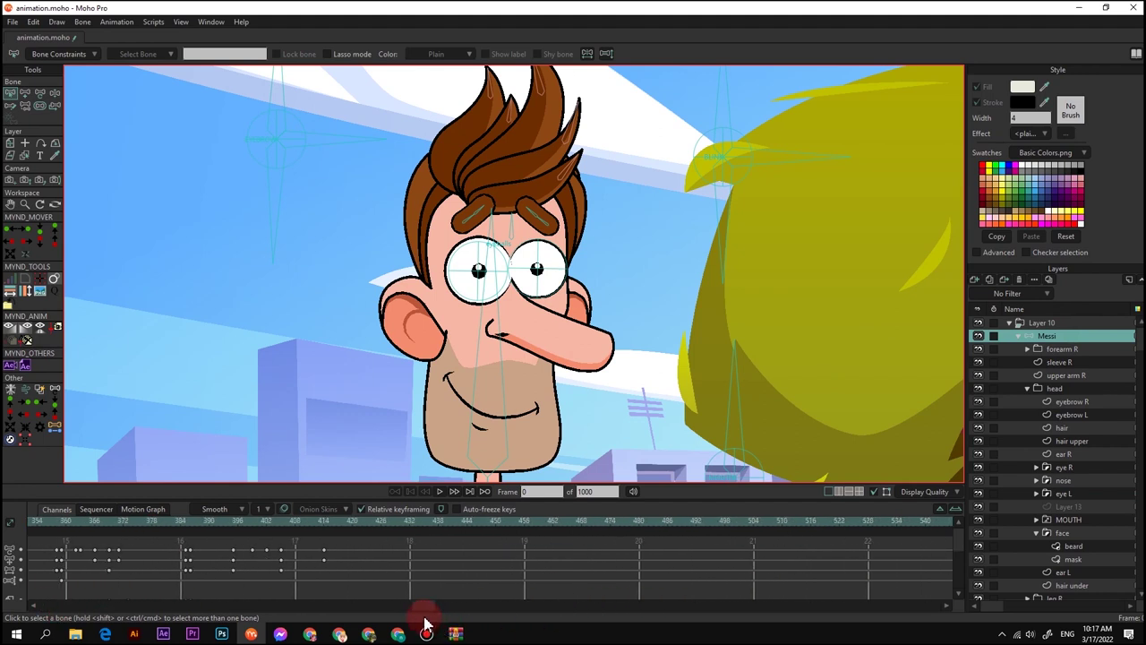
click(285, 524)
scroll(435, 325, down, 8)
key(ctrl+j)
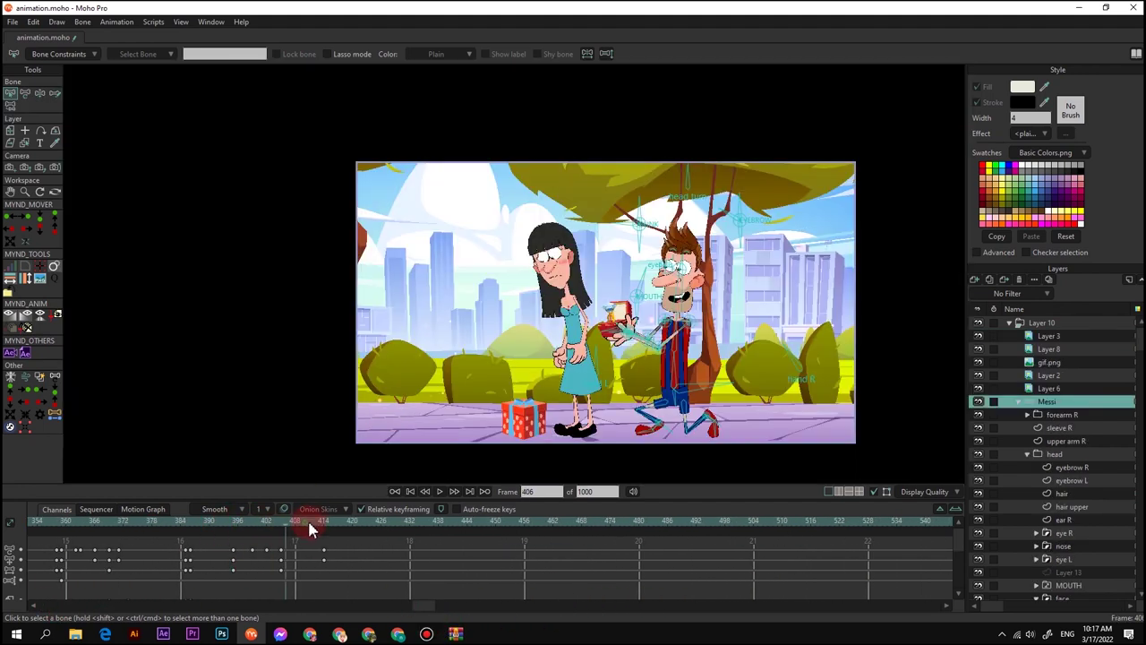
click(309, 523)
click(324, 522)
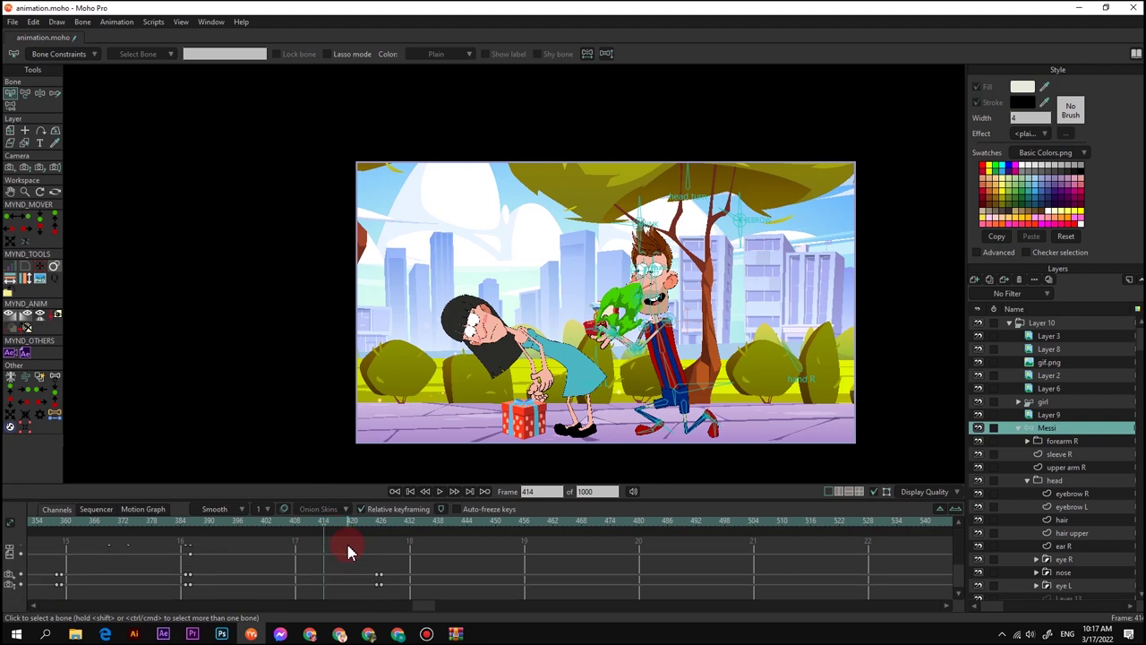
click(395, 522)
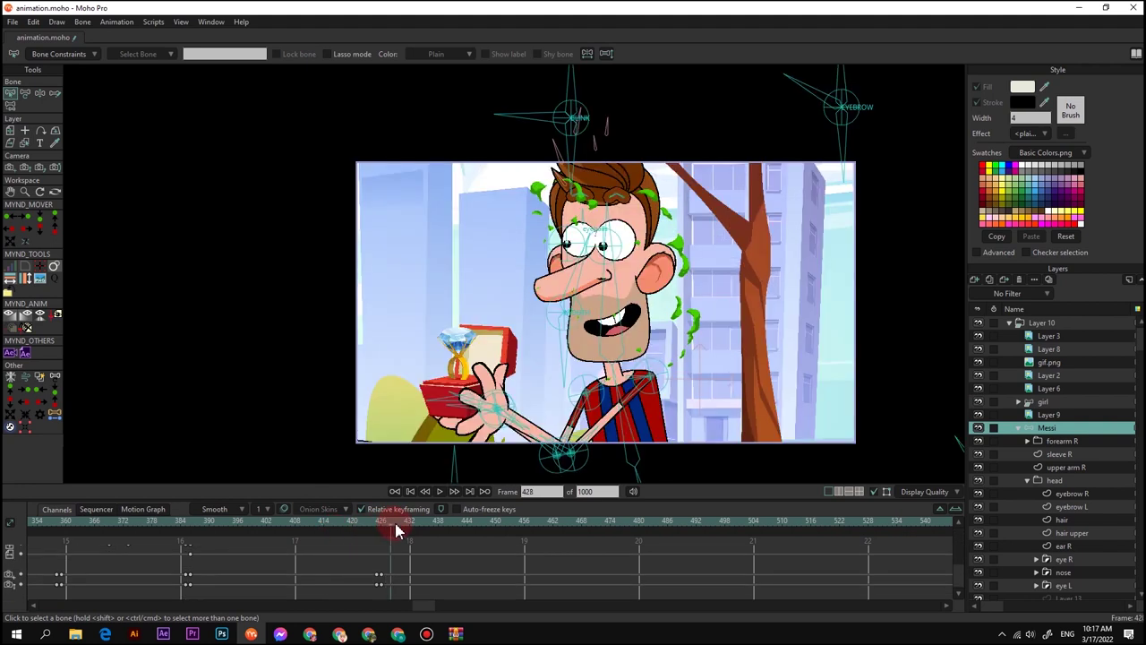
click(382, 529)
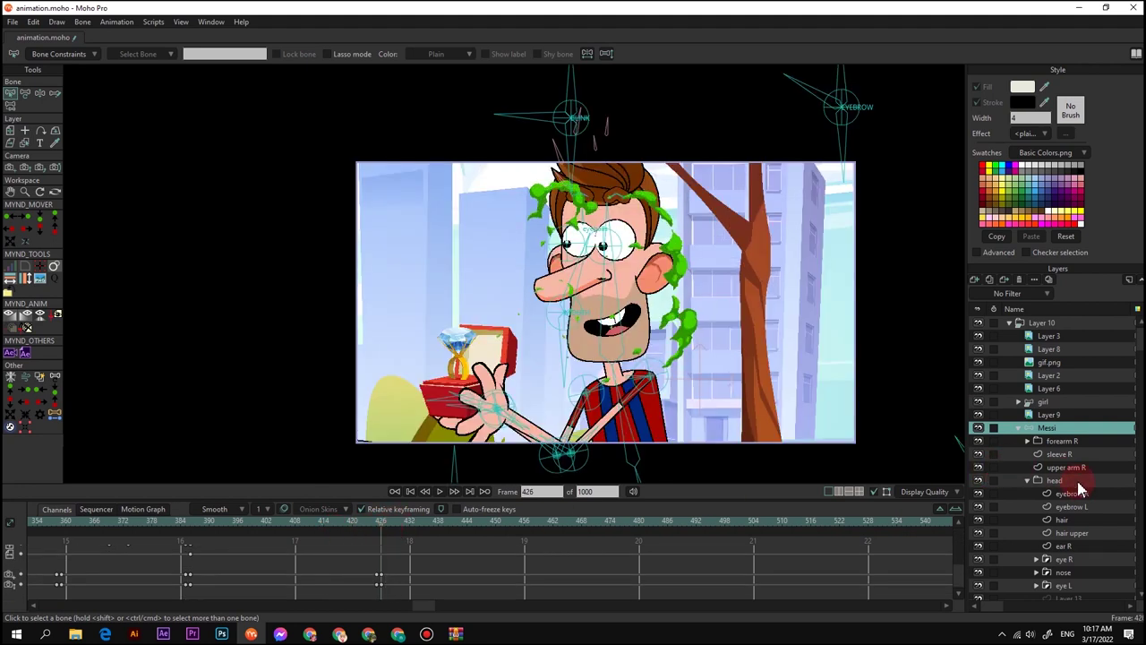
scroll(1079, 490, down, 2)
click(1066, 548)
right_click(1067, 548)
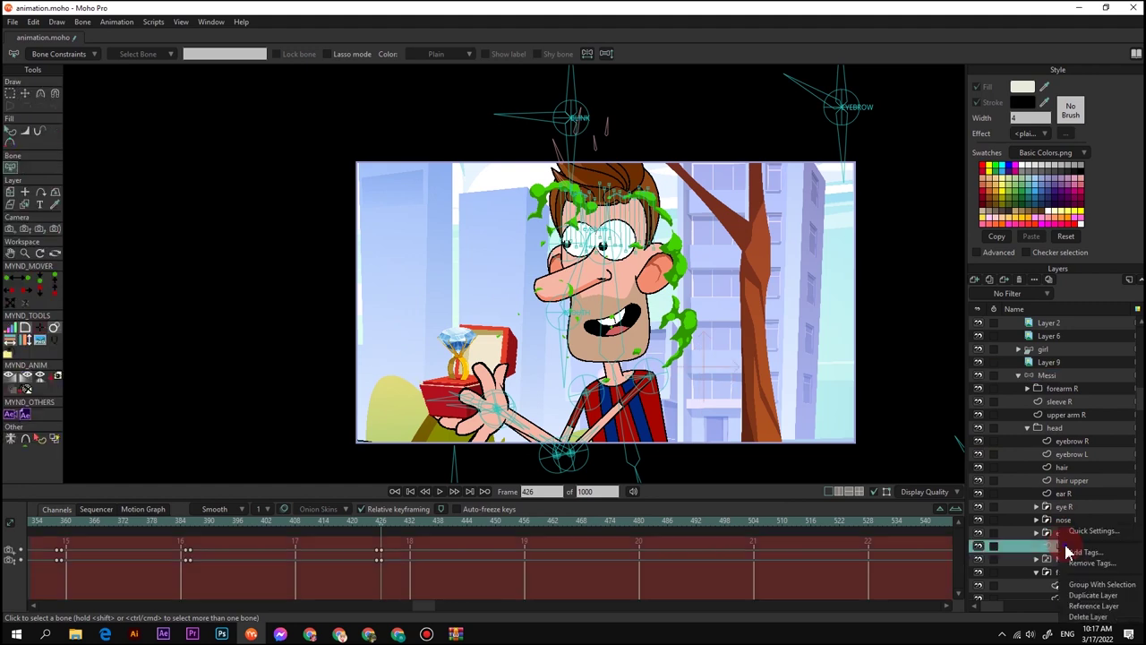
click(925, 366)
click(1013, 423)
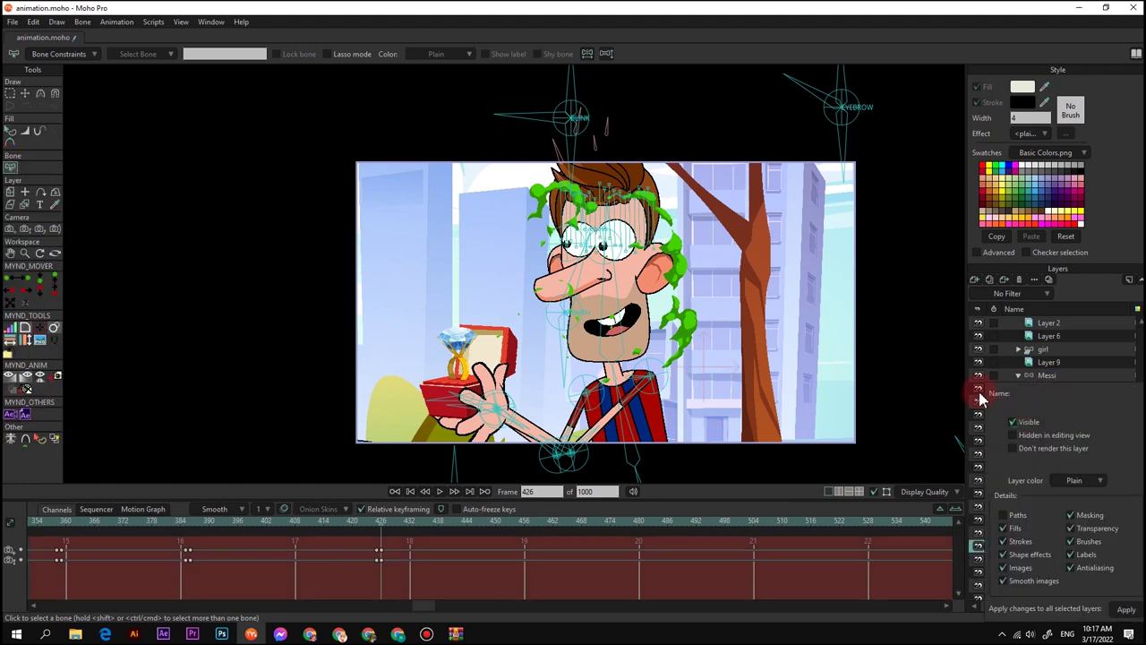
scroll(649, 287, up, 2)
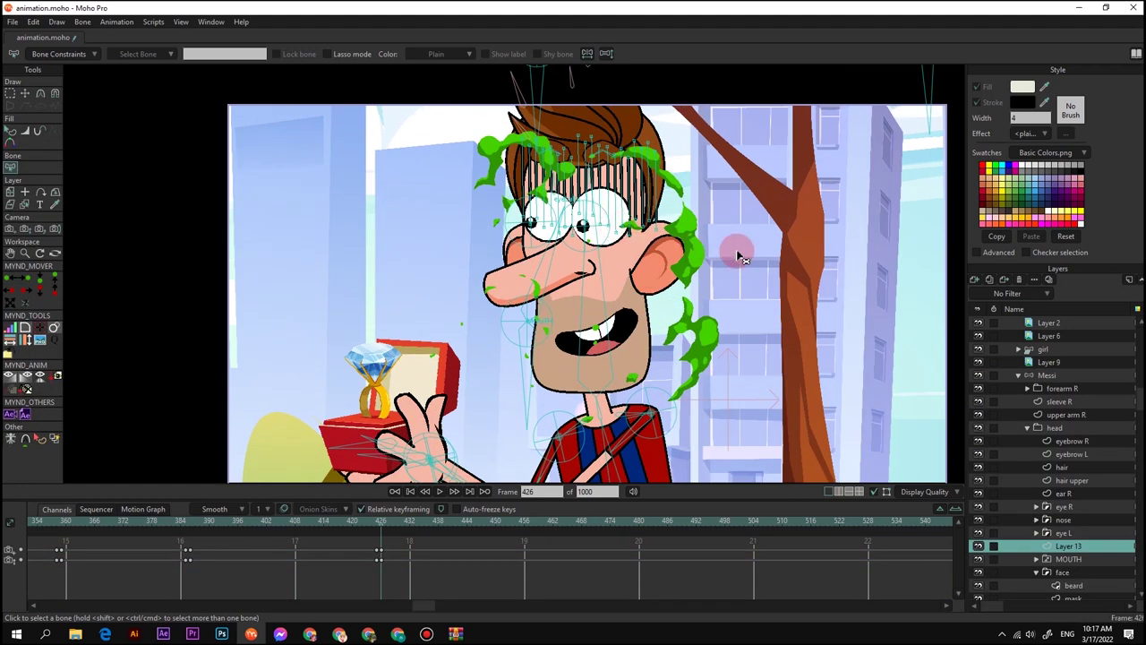
Play the animation from just before frame 426 to check the vertical lines in Messi's close-up
key(q)
scroll(721, 261, down, 4)
scroll(716, 263, up, 3)
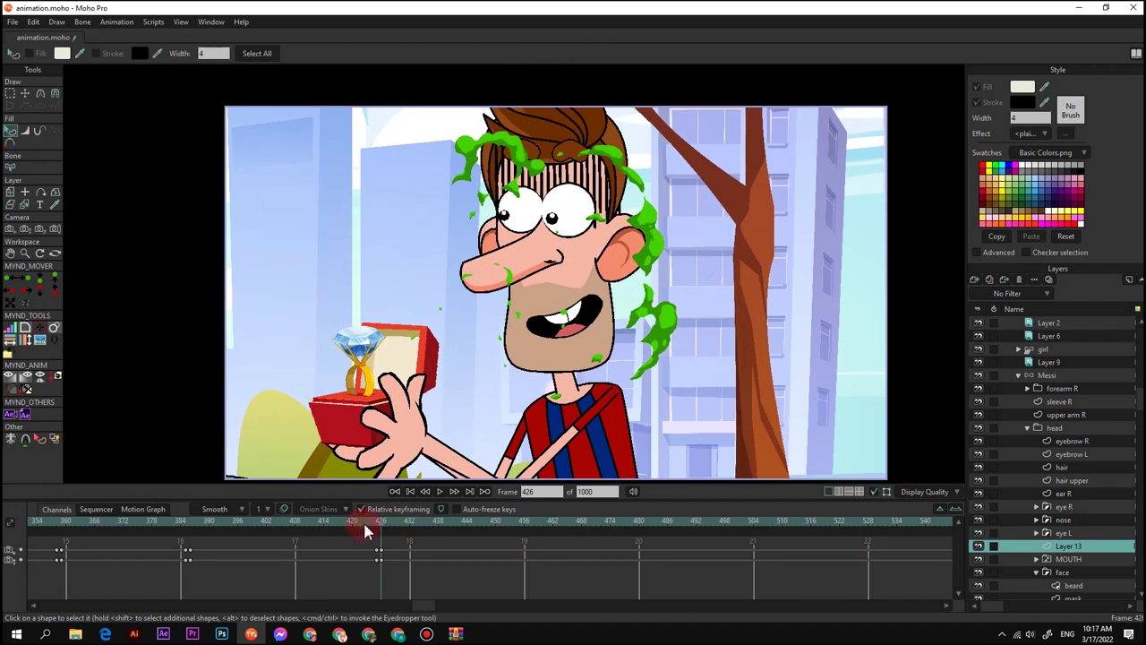
click(364, 523)
key(space)
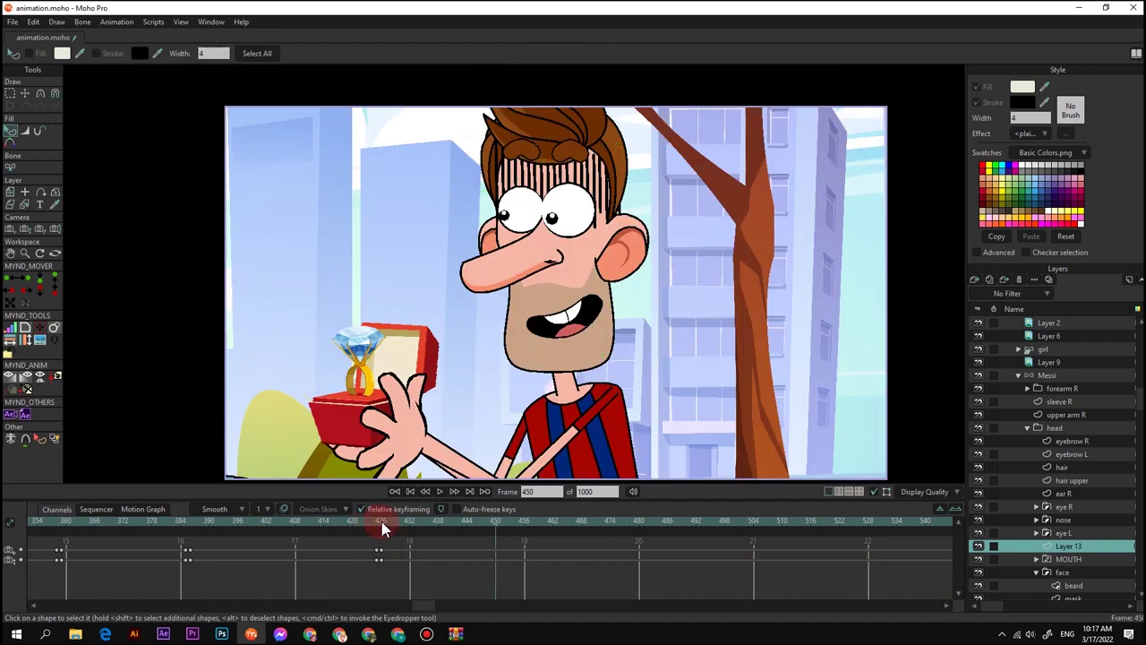
key(space)
key(space)
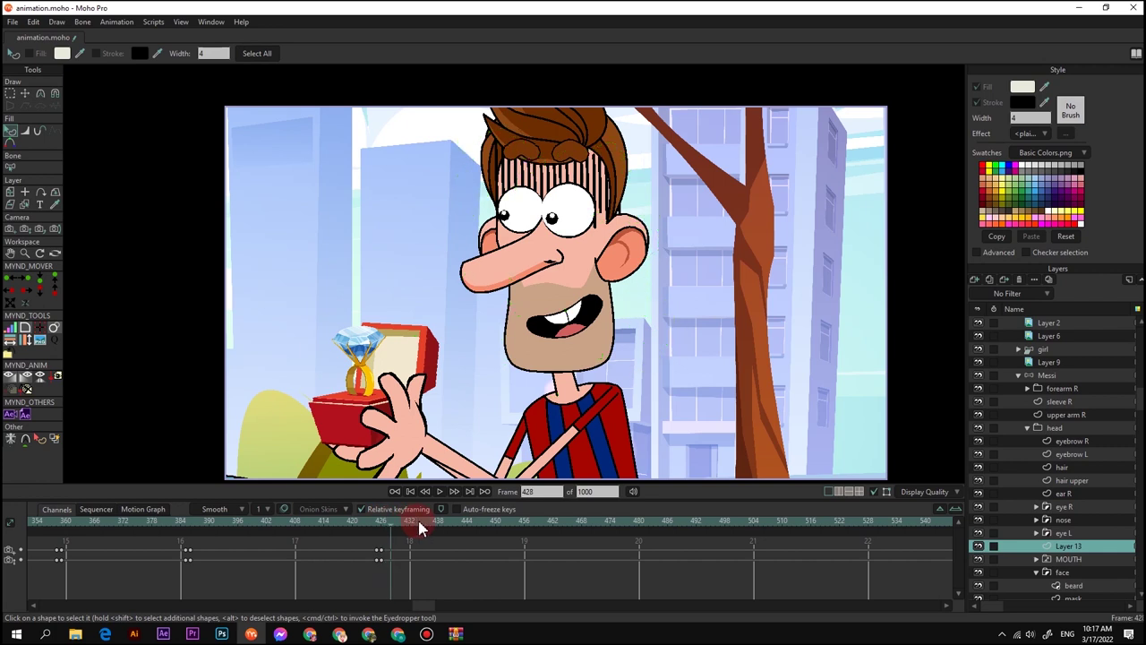
At frame 426, import the sweat-drop image sequence from the HIEU UNG folder, starting with Mo hoi_00000, above Layer 13
drag(439, 530, 383, 527)
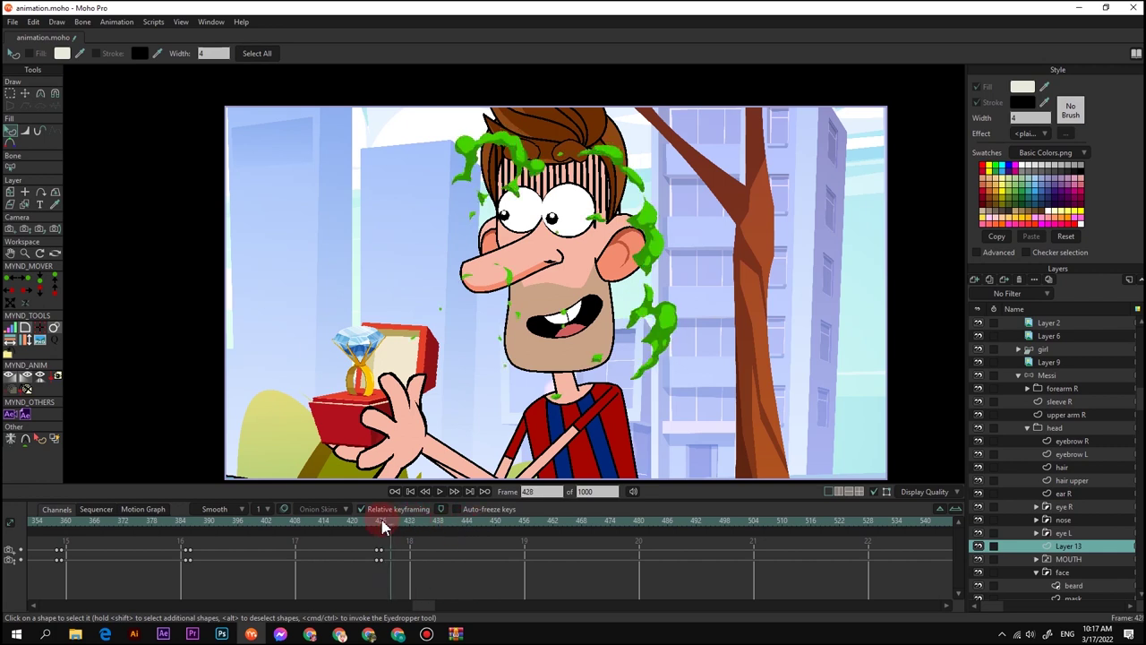
click(976, 282)
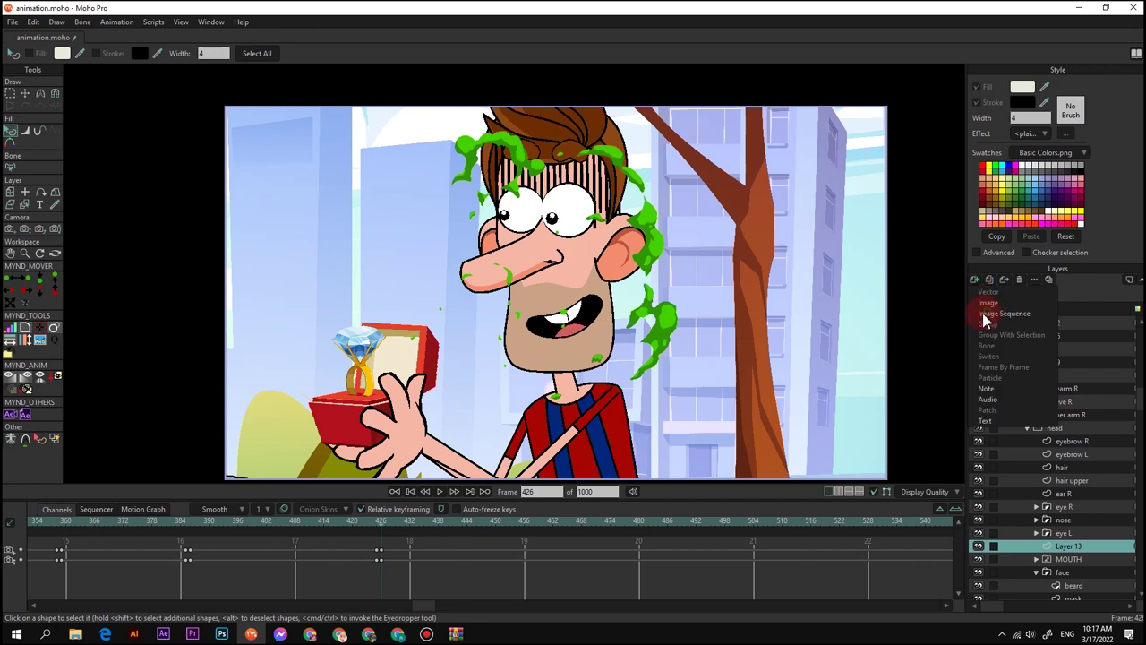
click(986, 315)
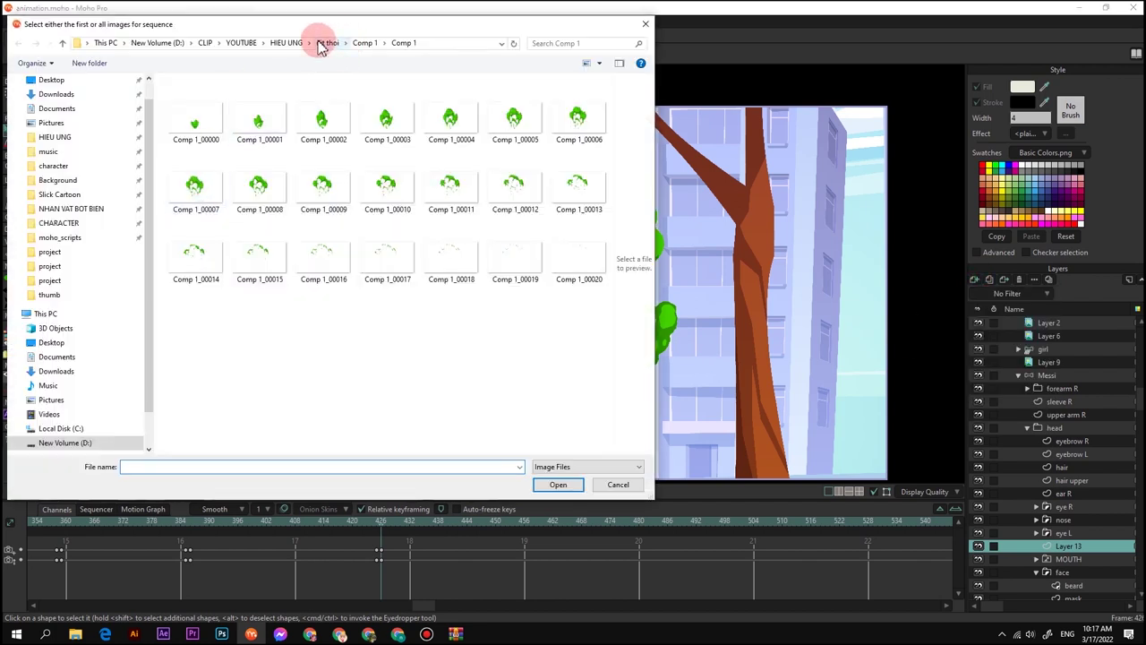
click(287, 43)
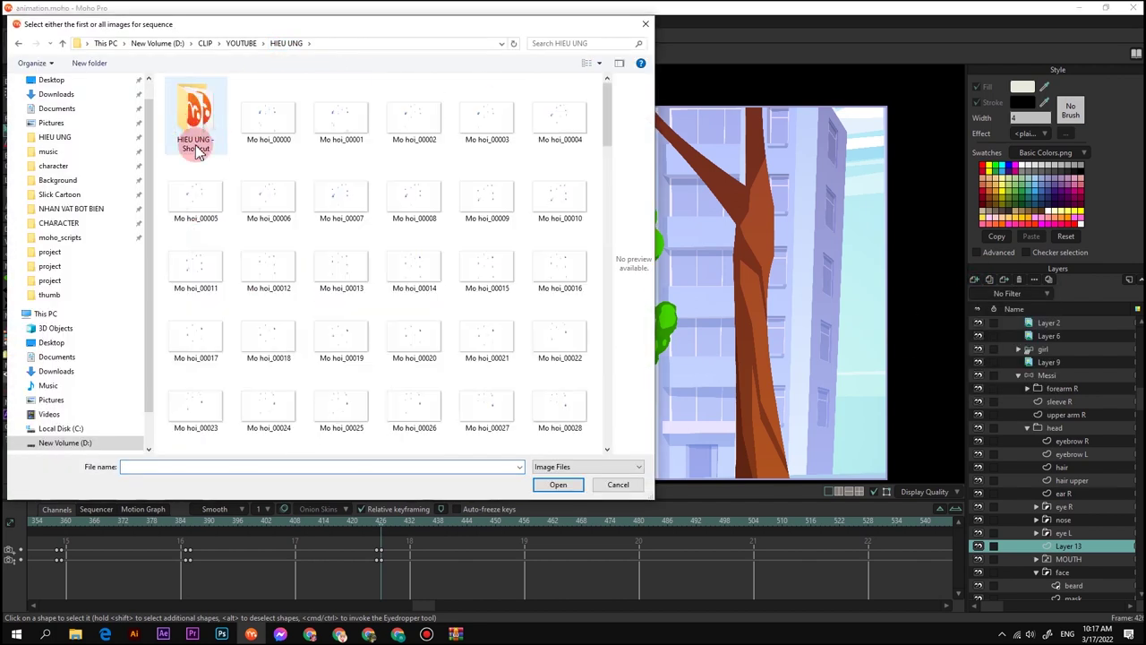
click(260, 112)
click(555, 484)
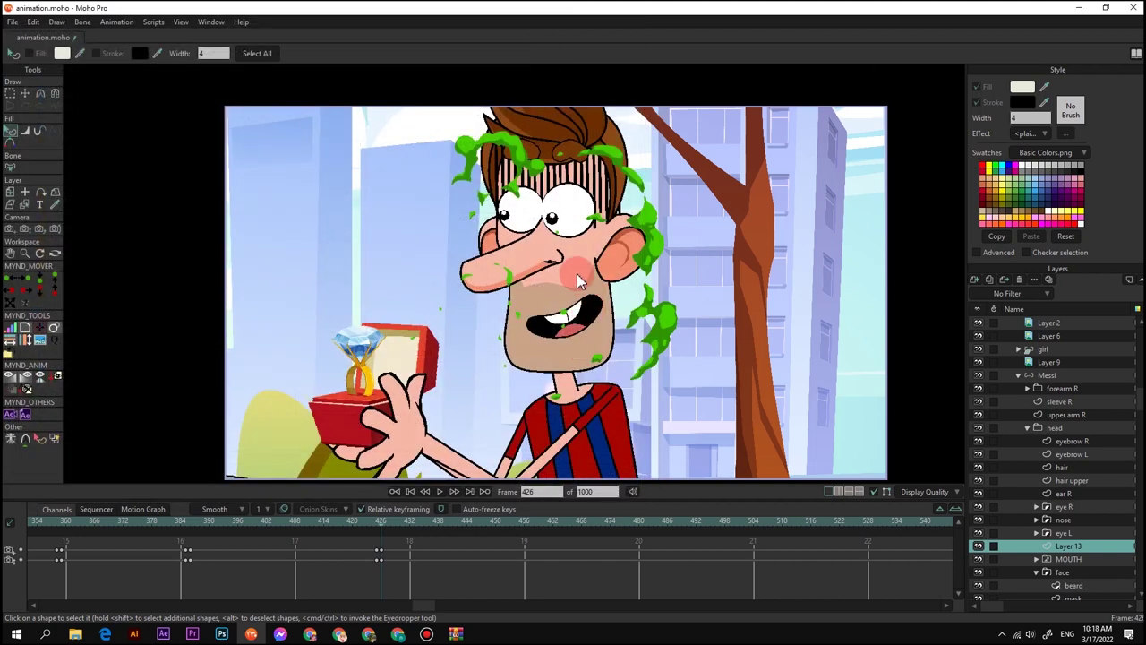
Scale the sweat-drop sequence layer down to about 0.4 and place it around Messi's face at frame 426
scroll(557, 274, down, 3)
key(m)
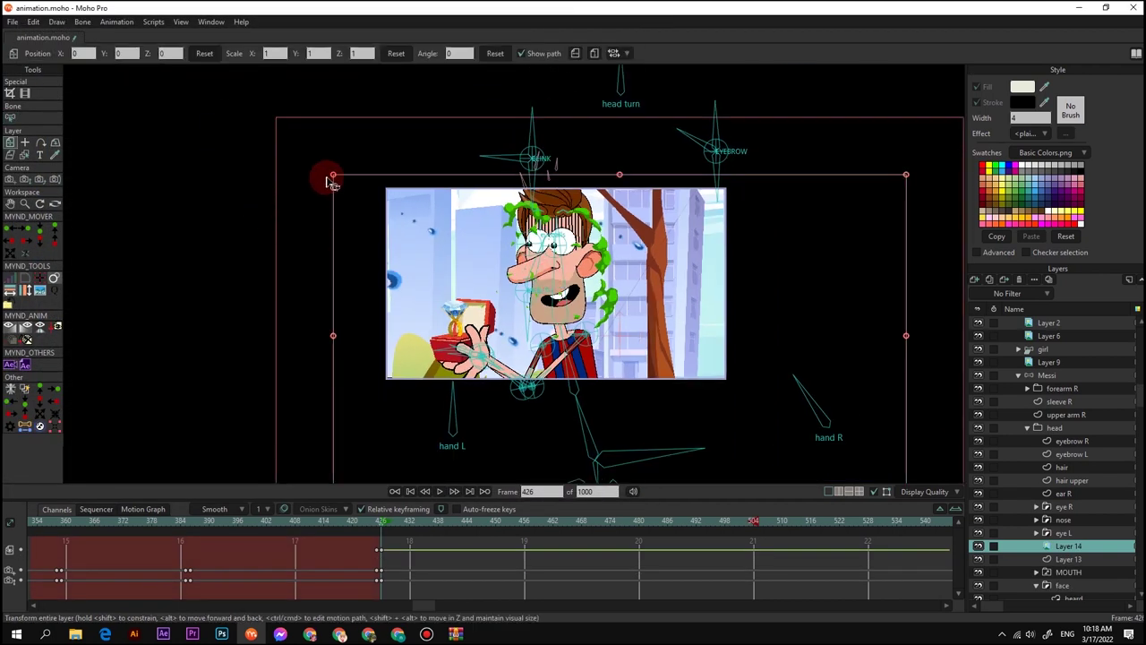
drag(332, 175, 552, 250)
scroll(561, 266, up, 5)
Bind the sweat-drop sequence on Layer 14 to Messi's head bone at frame 0
drag(431, 606, 46, 596)
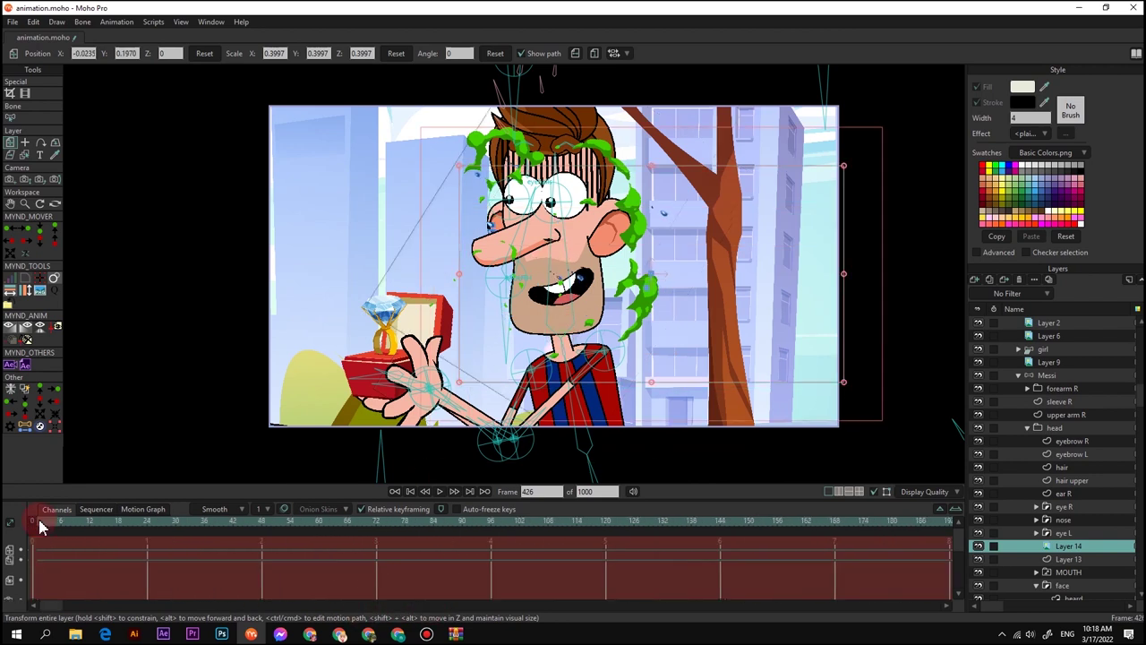
drag(40, 526, 19, 525)
click(40, 117)
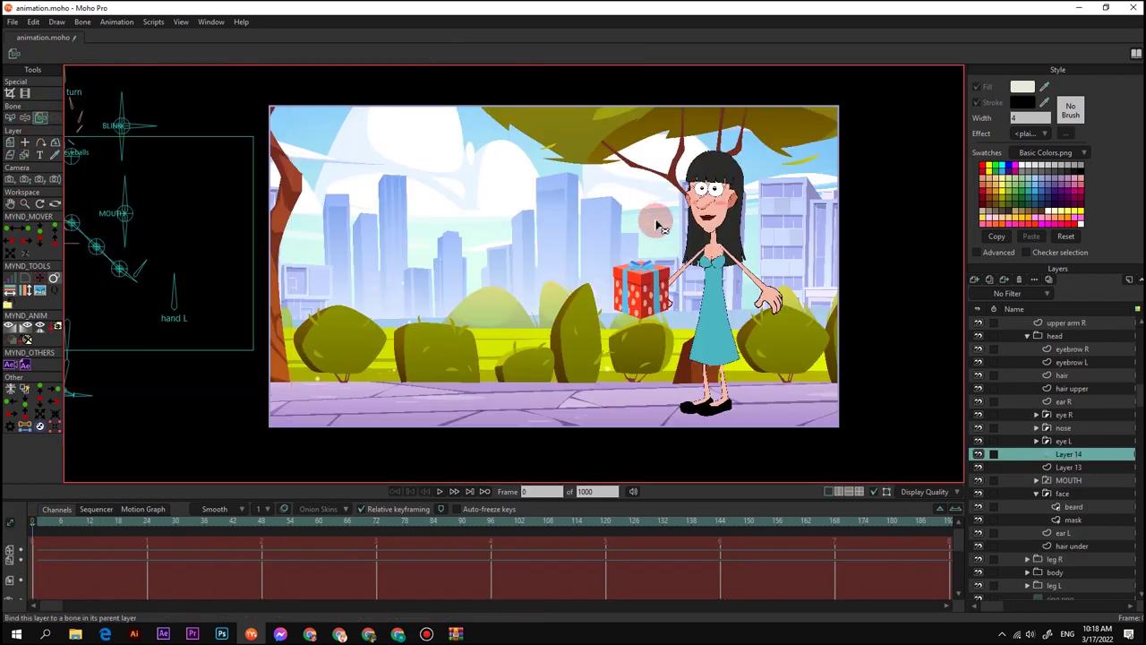
scroll(152, 195, down, 2)
scroll(109, 196, up, 6)
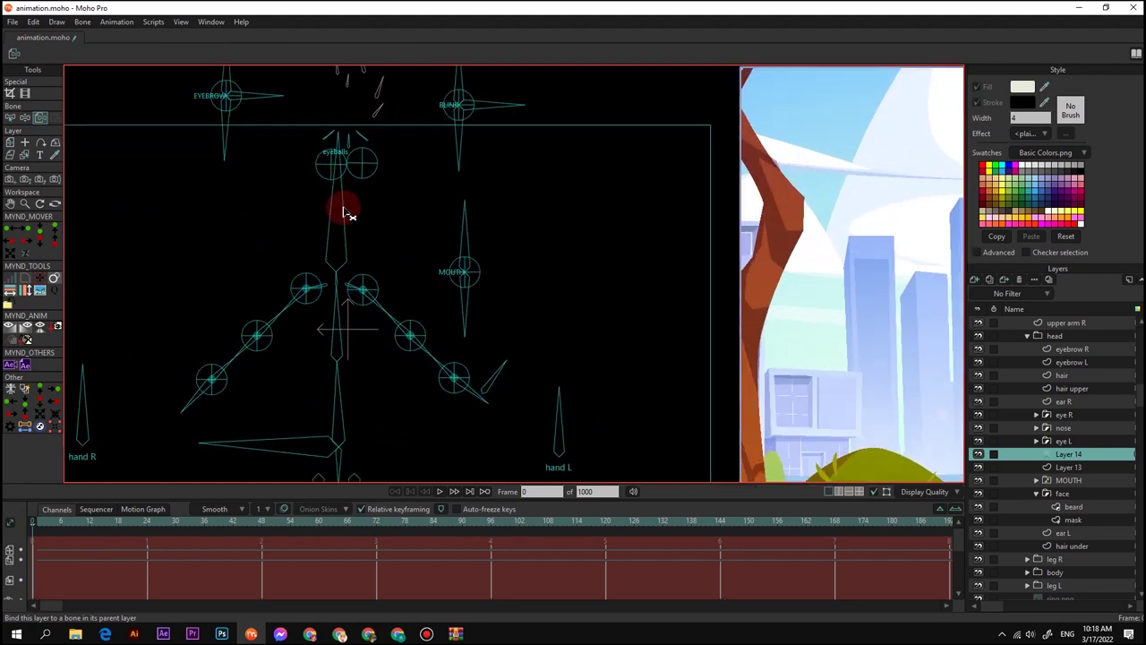
Return to frame 426 and crop the edges of the sweat-drop image sequence slightly inward around Messi's head
drag(56, 607, 428, 538)
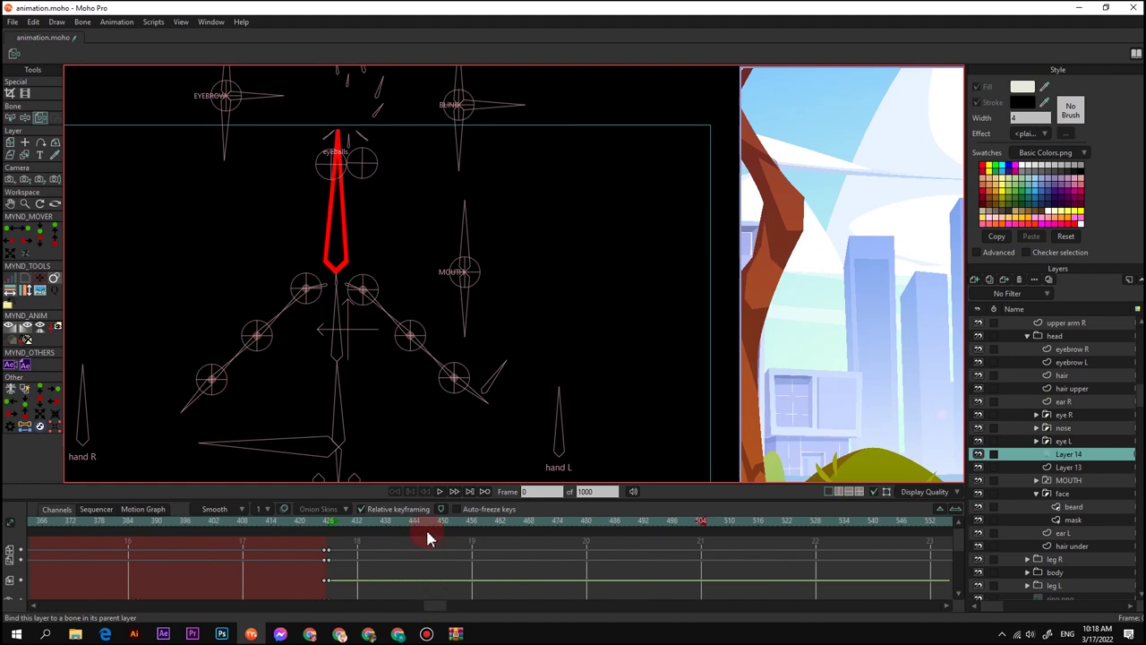
click(330, 532)
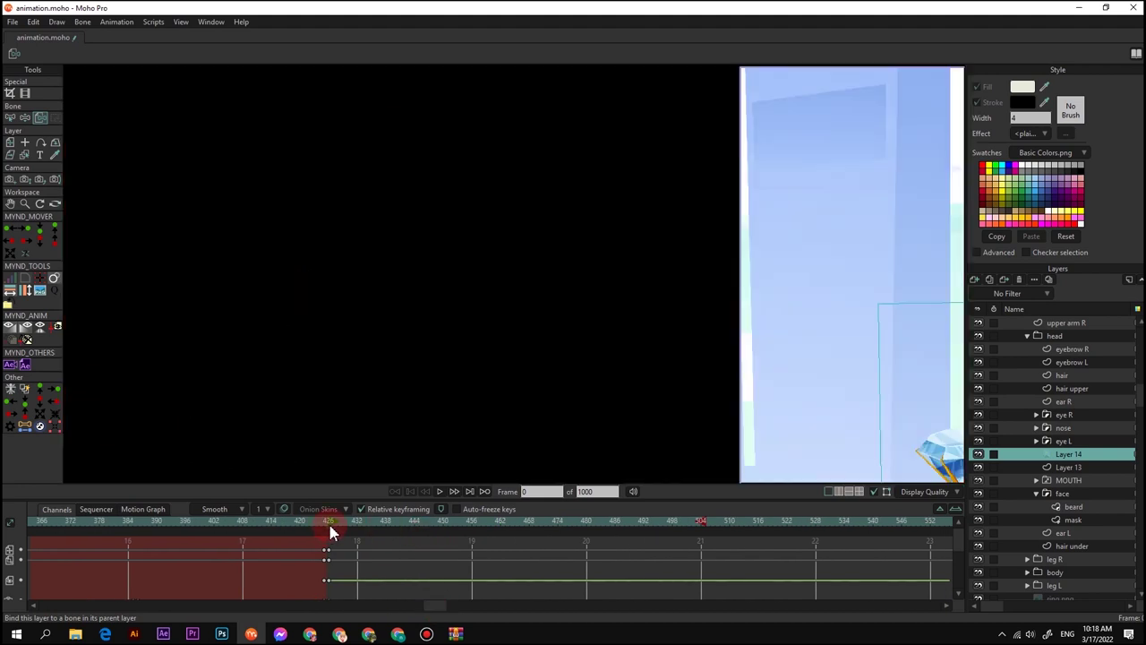
key(m)
scroll(507, 350, down, 3)
scroll(562, 308, up, 4)
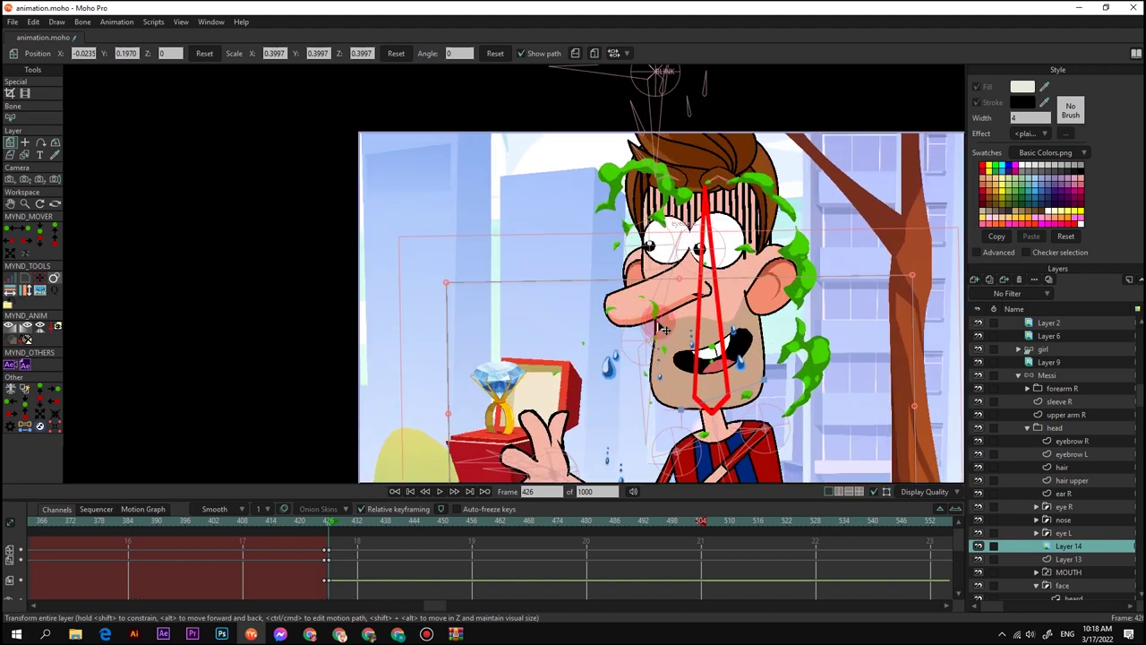
scroll(534, 266, down, 2)
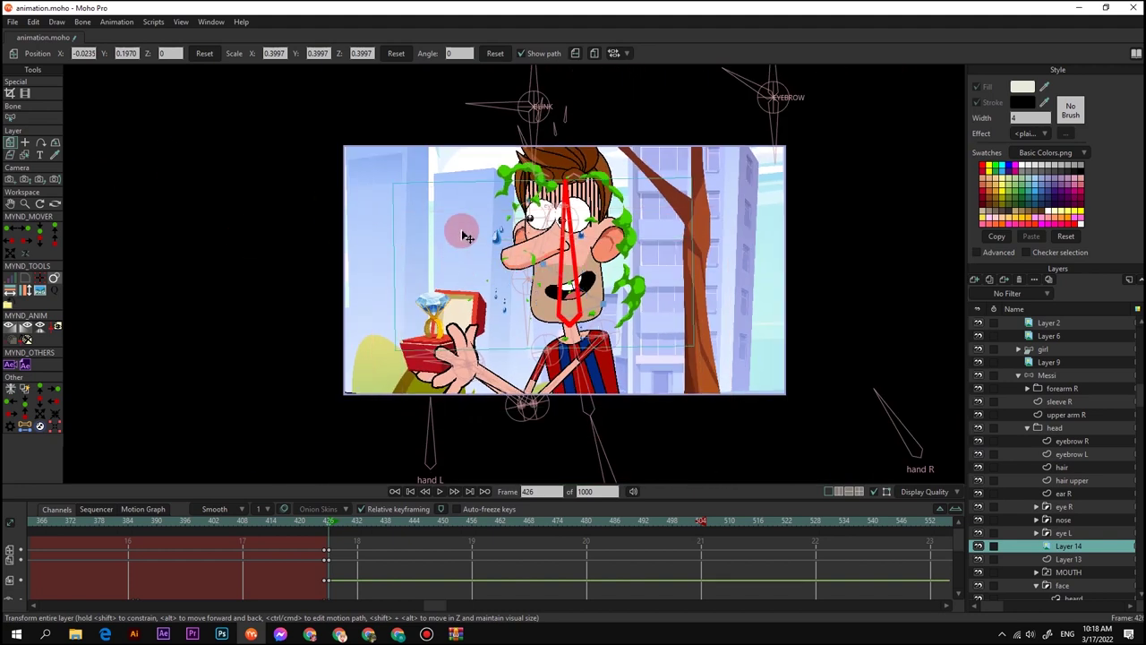
scroll(149, 166, up, 1)
click(9, 93)
scroll(445, 214, up, 4)
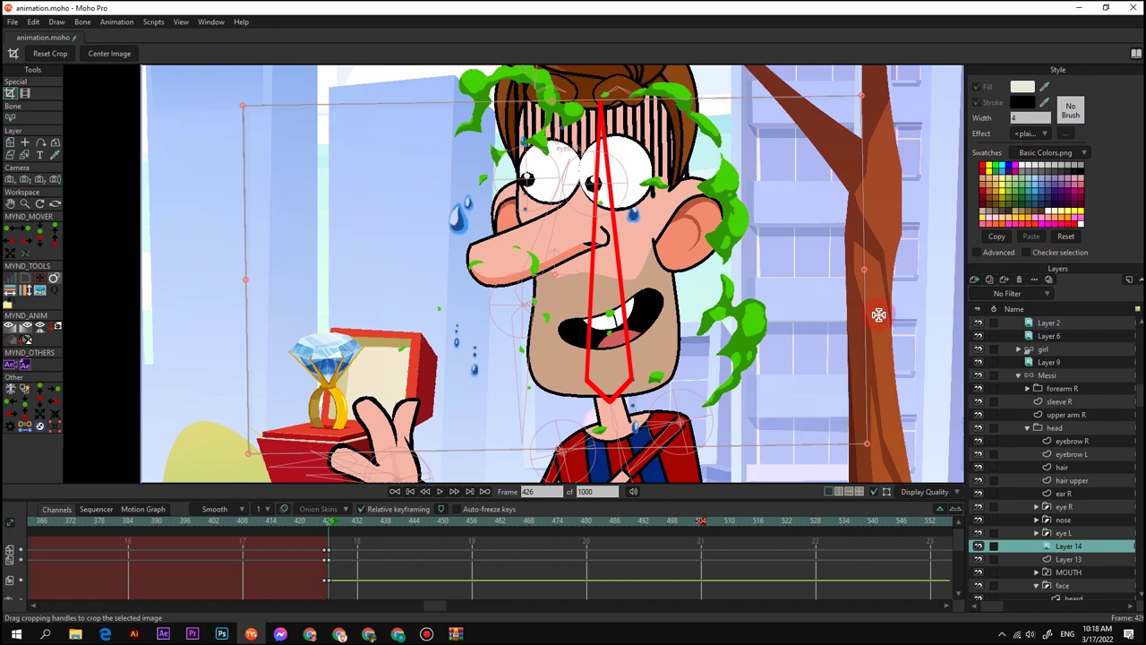
drag(248, 108, 860, 438)
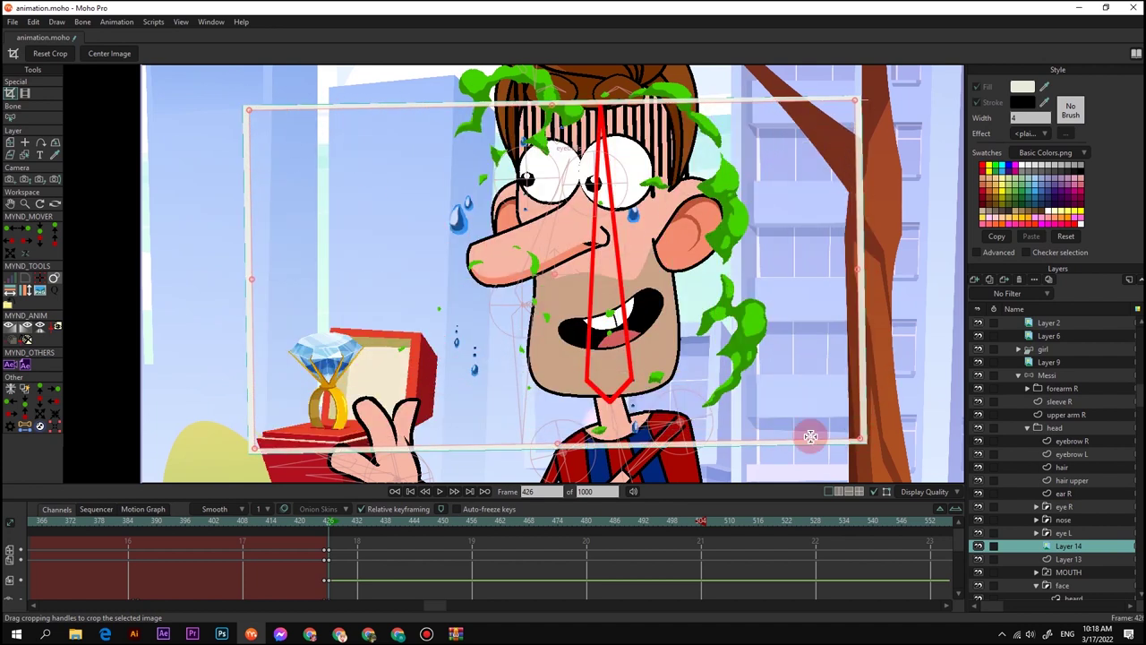
Reposition the sweat-drop sequence over Messi's face and move Layer 14 to the top of the head group
click(11, 143)
drag(252, 114, 573, 153)
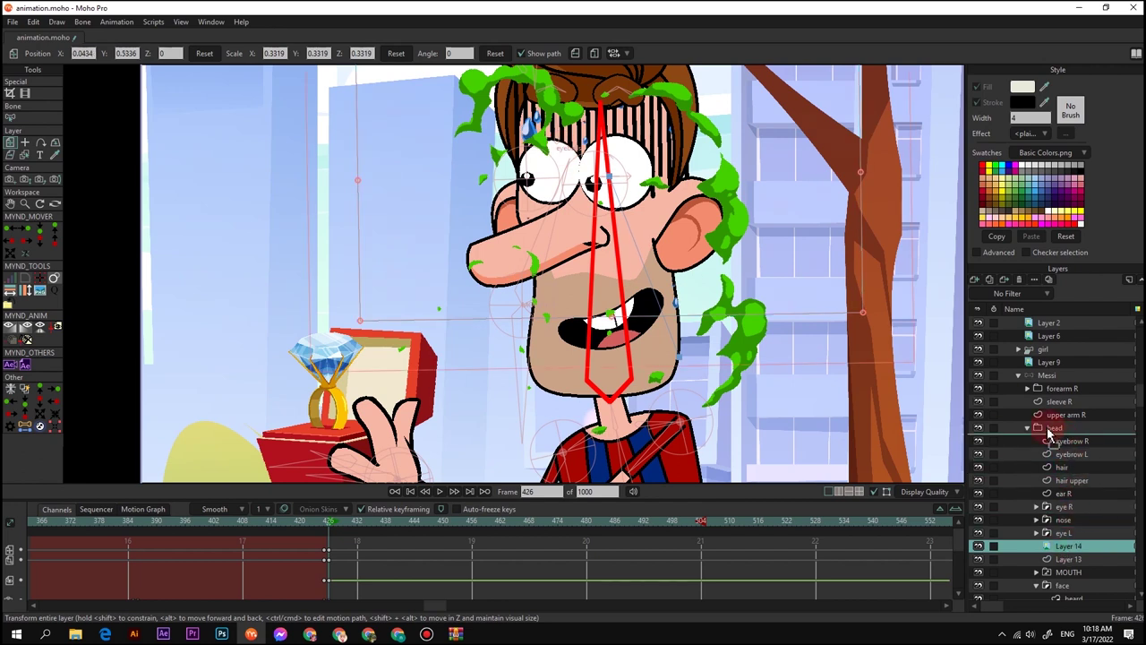
drag(1048, 432, 1050, 434)
scroll(648, 244, down, 2)
drag(623, 214, 613, 281)
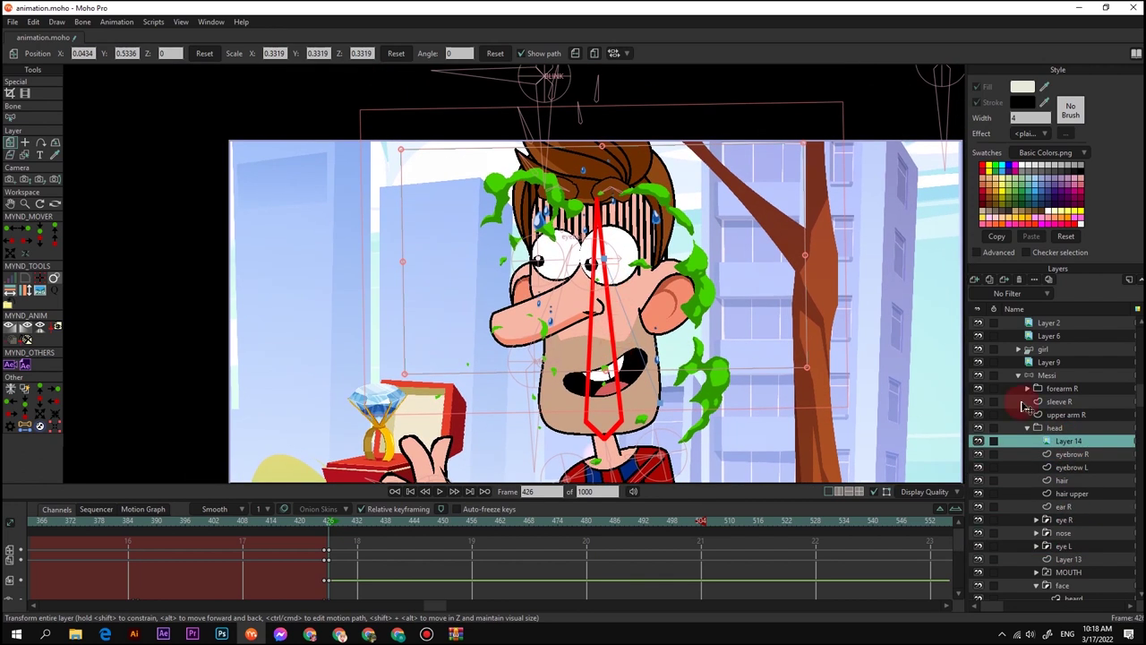
On the Messi layer at frame 459, centre the pupils and rotate the mouth control bone to 20° for a small open mouth
click(1048, 375)
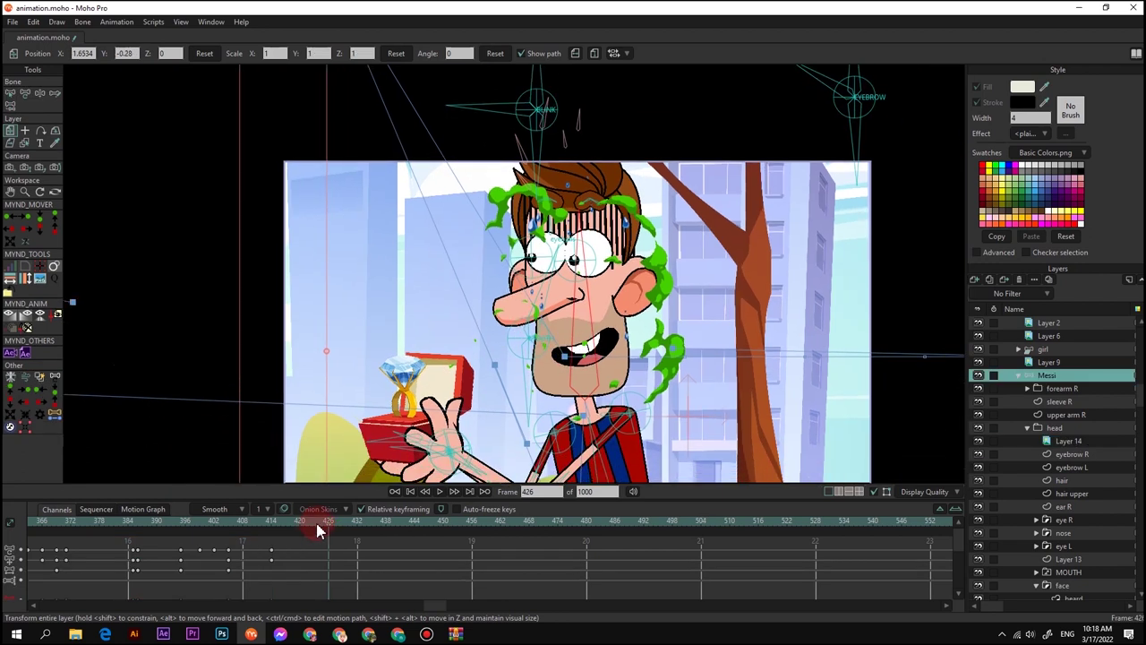
drag(318, 530, 401, 548)
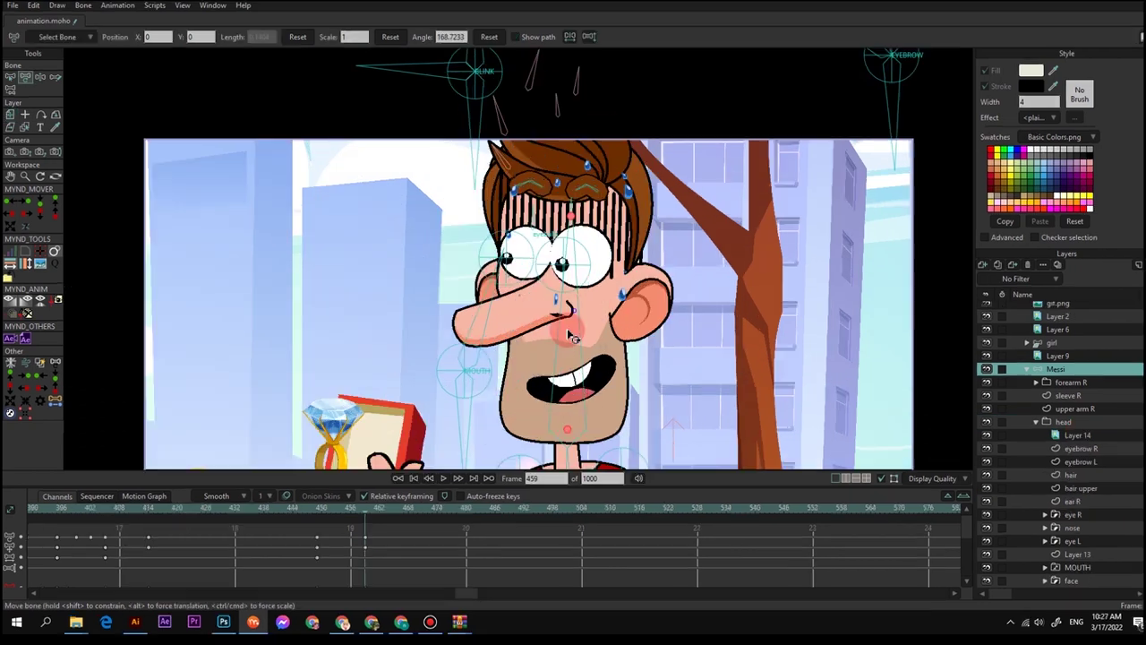
scroll(532, 224, up, 5)
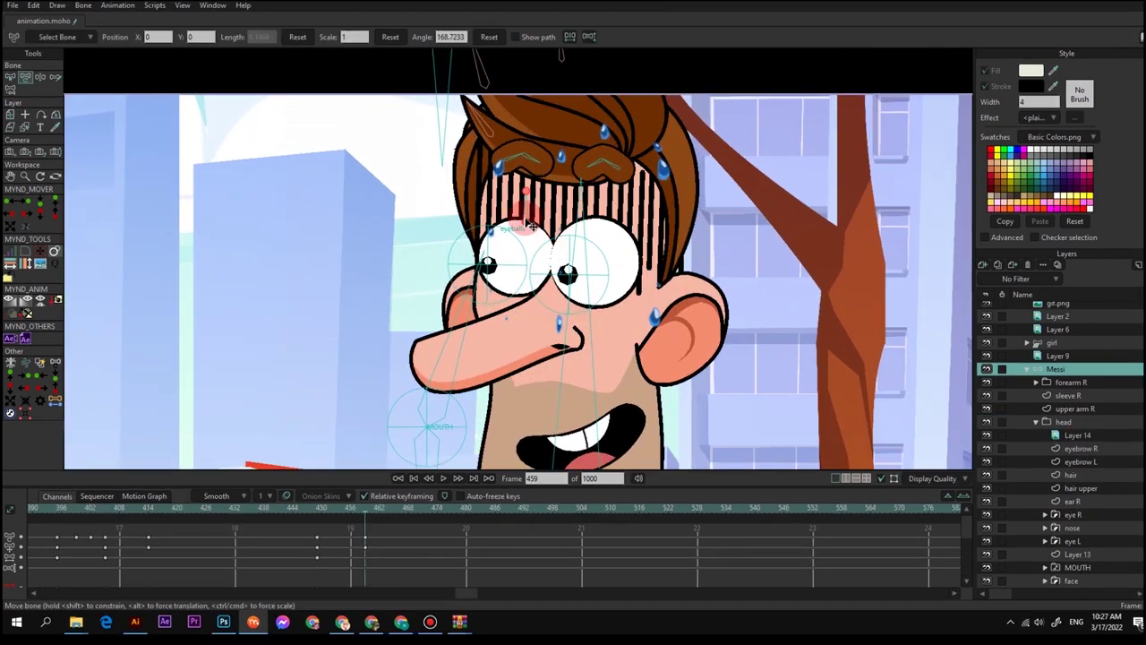
drag(532, 231, 567, 223)
scroll(568, 223, down, 3)
drag(578, 300, 543, 339)
scroll(557, 300, down, 3)
scroll(540, 306, up, 2)
scroll(539, 305, up, 2)
Move the mouth control's frame 459 key to about frame 454 and set its frame 449 key to Step interpolation
drag(374, 547, 349, 551)
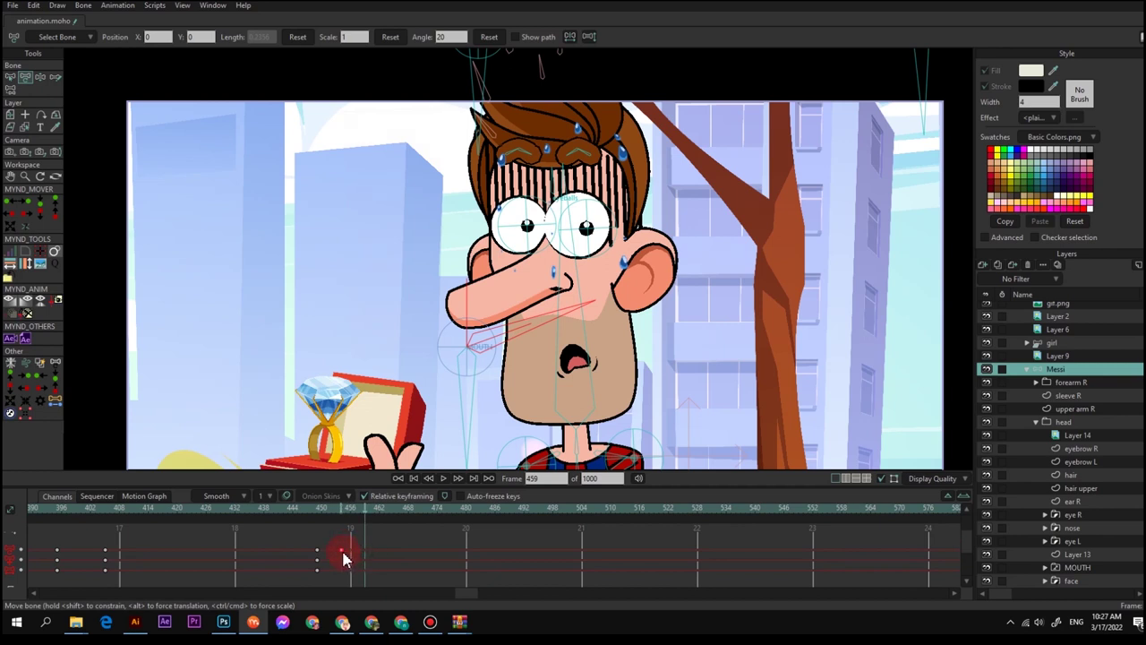
right_click(314, 544)
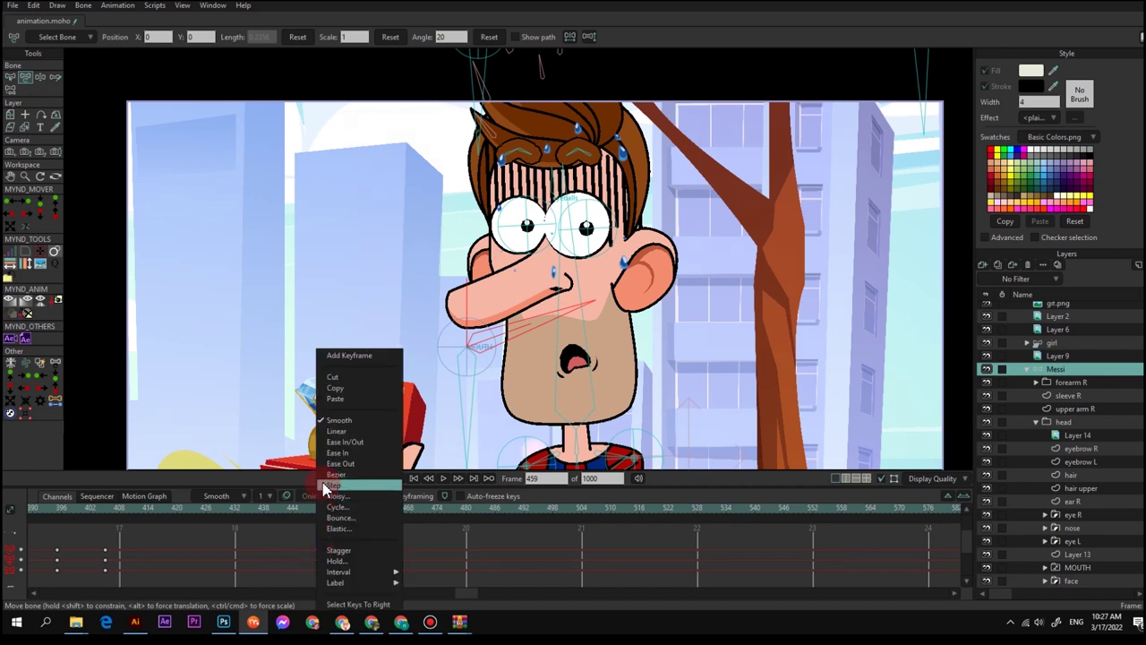
click(322, 482)
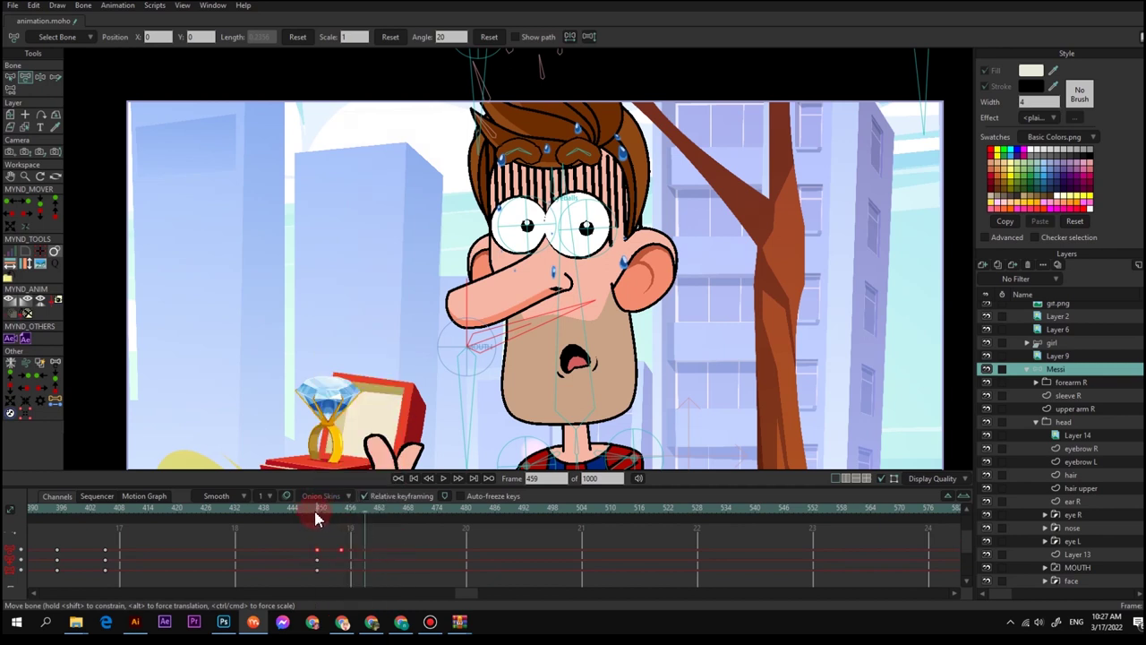
Play back the reaction and key the BLINK bone at 210° on frame 459 and about 205.4° on frame 463
key(space)
scroll(611, 279, down, 3)
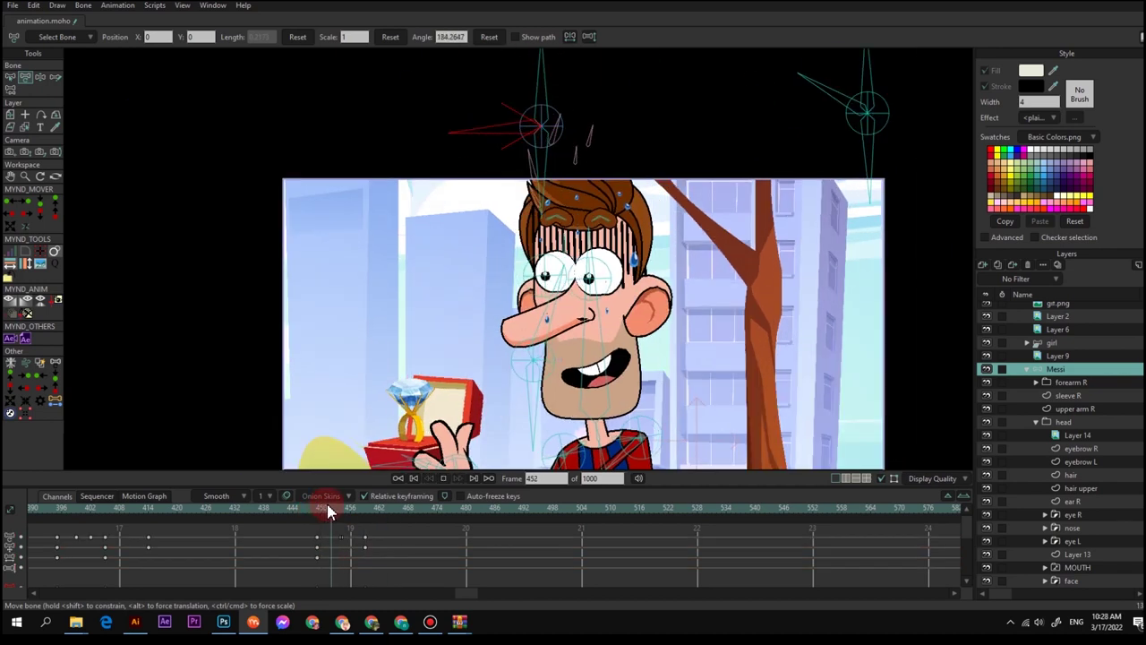
drag(327, 508, 352, 514)
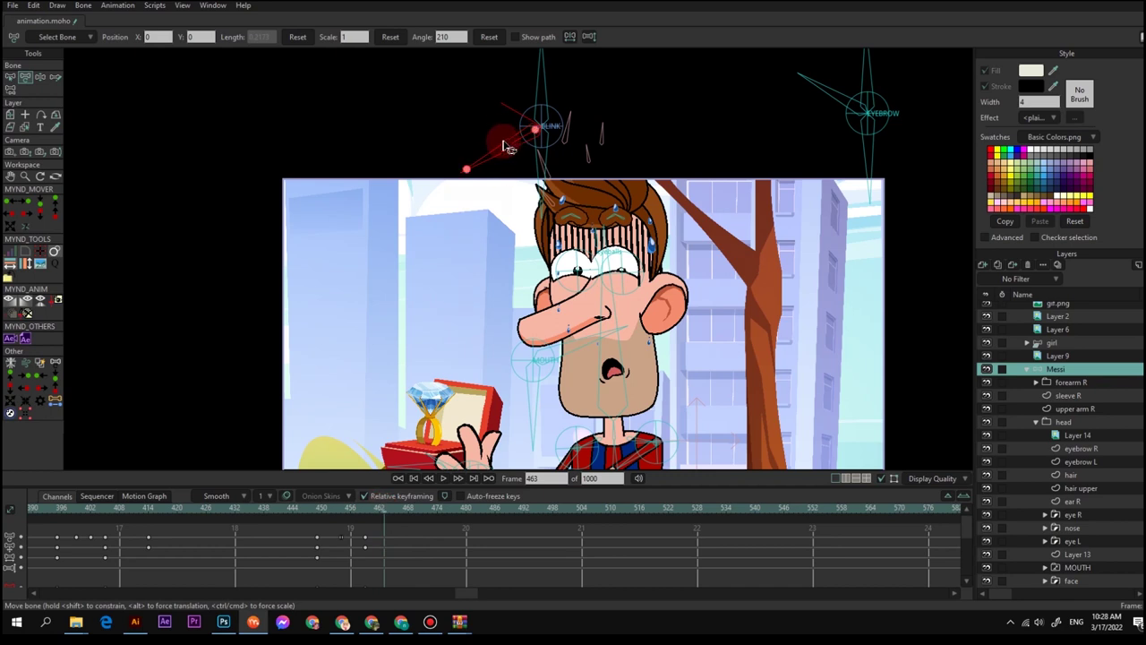
drag(370, 511, 383, 512)
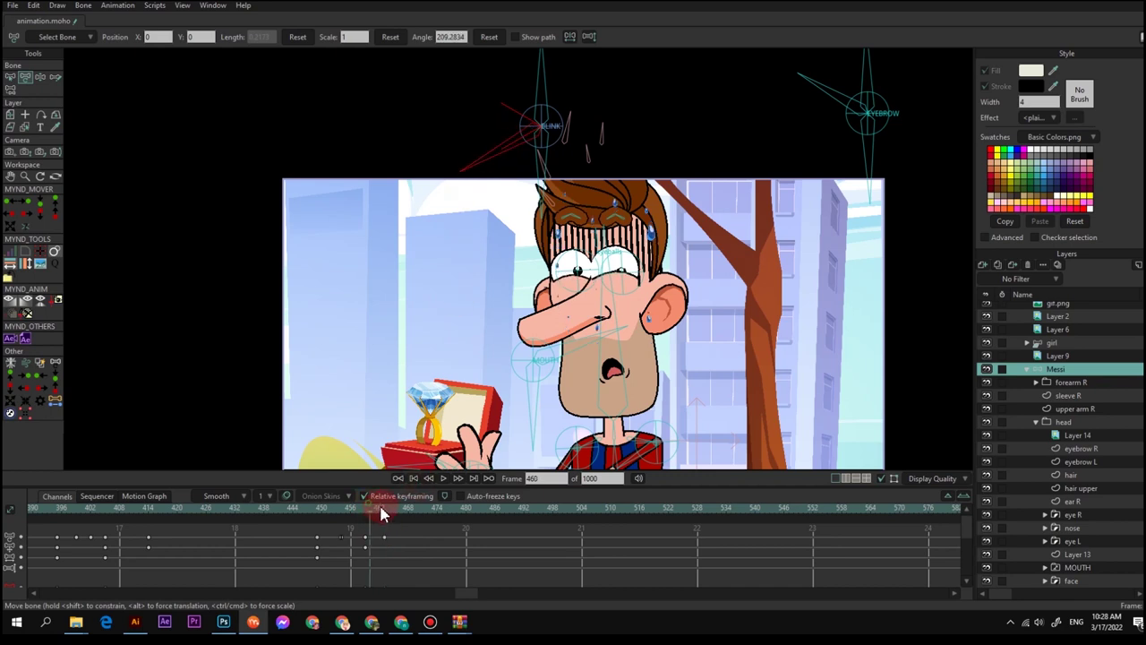
click(388, 524)
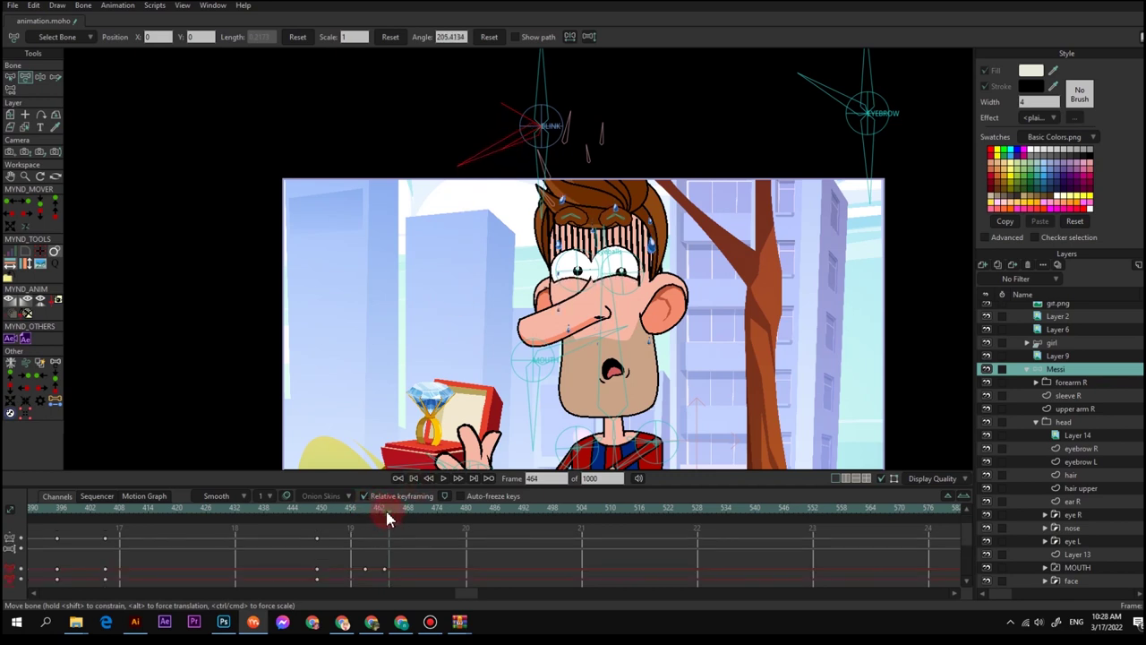
Copy the BLINK keys of frames 459 and 463 and paste them at frames 467 and 475
drag(410, 579, 344, 492)
scroll(392, 532, up, 1)
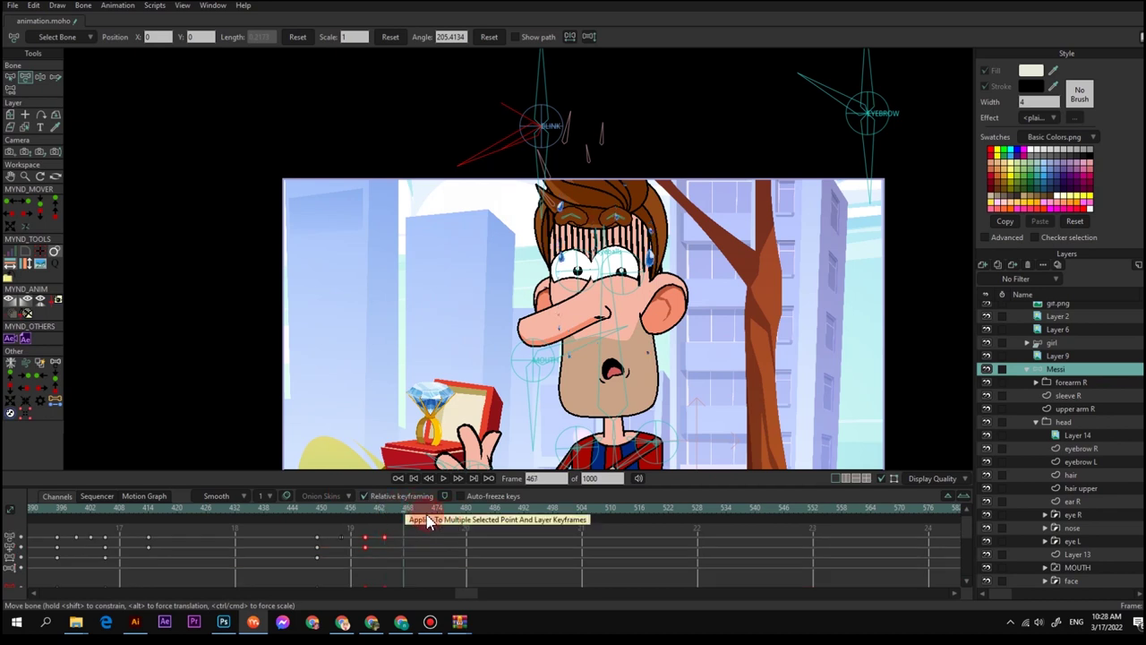
click(445, 510)
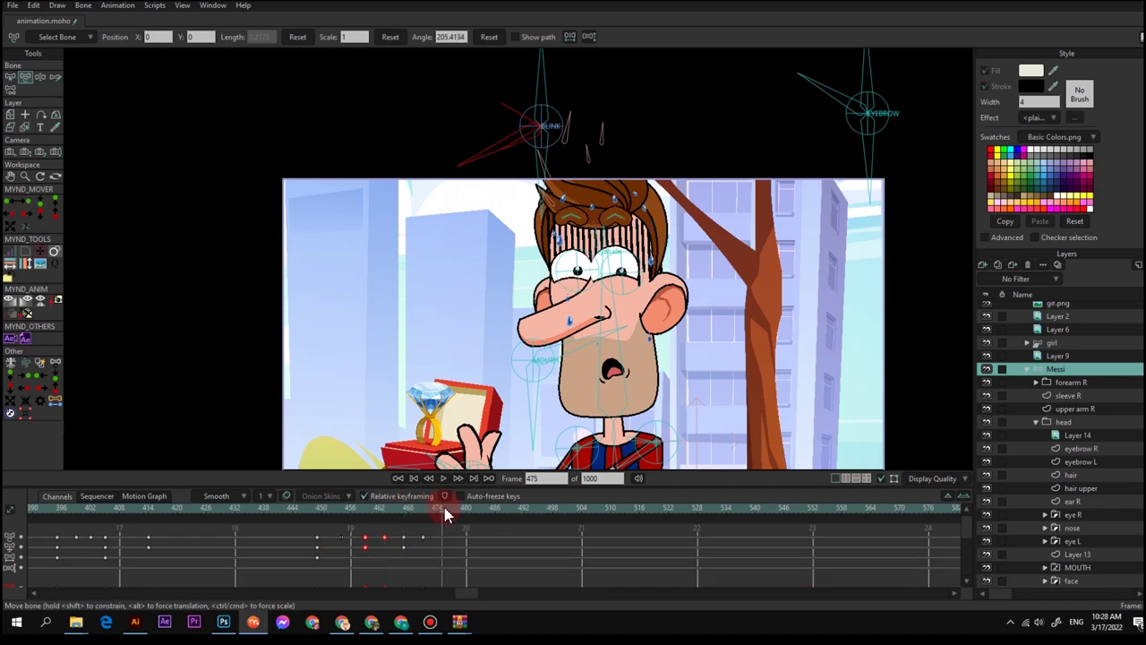
click(320, 524)
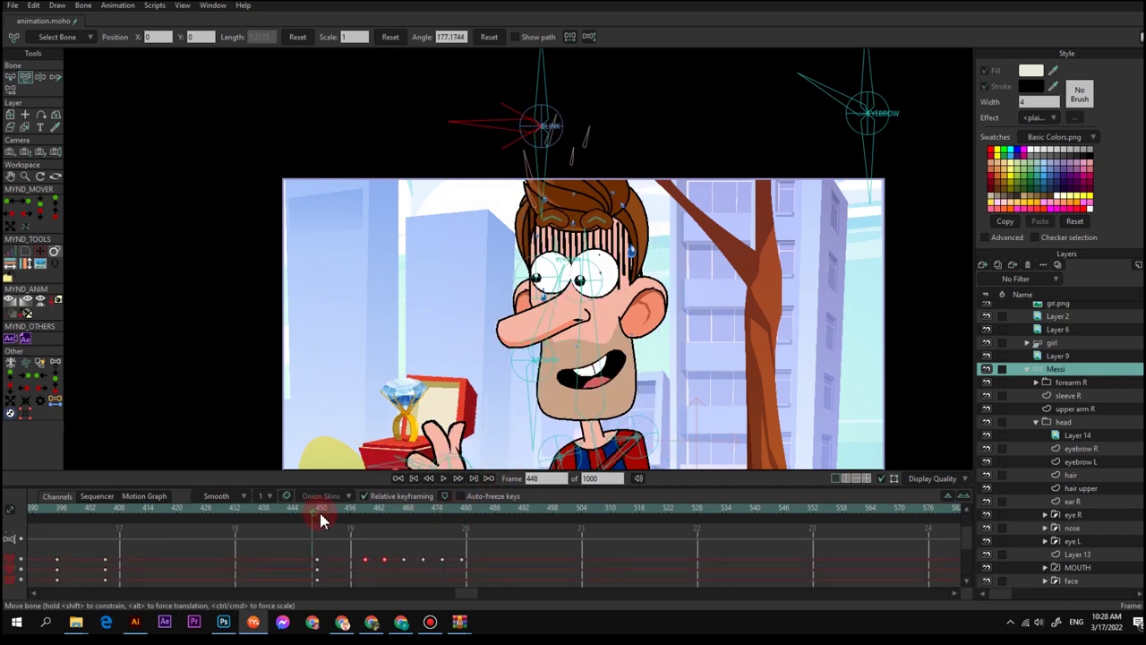
At frame 426, zoom the camera out and track it so Messi's whole head and the ring box fit the frame
click(203, 510)
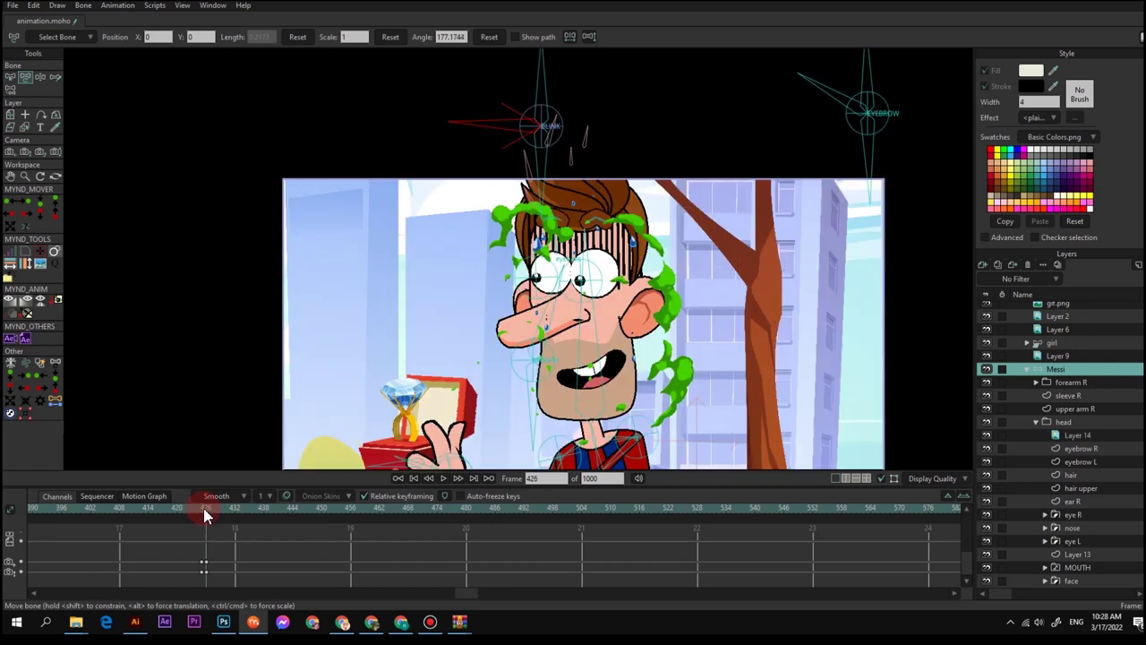
key(4)
scroll(606, 308, down, 2)
key(5)
scroll(617, 333, up, 3)
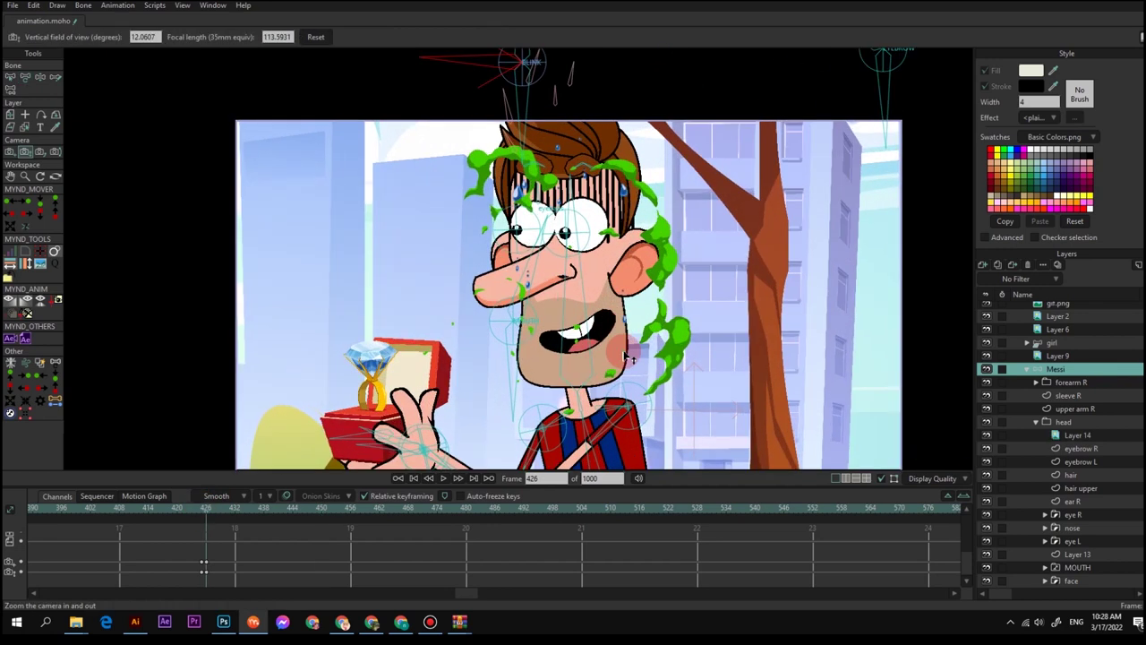
drag(622, 349, 679, 368)
key(4)
scroll(562, 324, down, 2)
scroll(560, 325, up, 2)
key(5)
key(4)
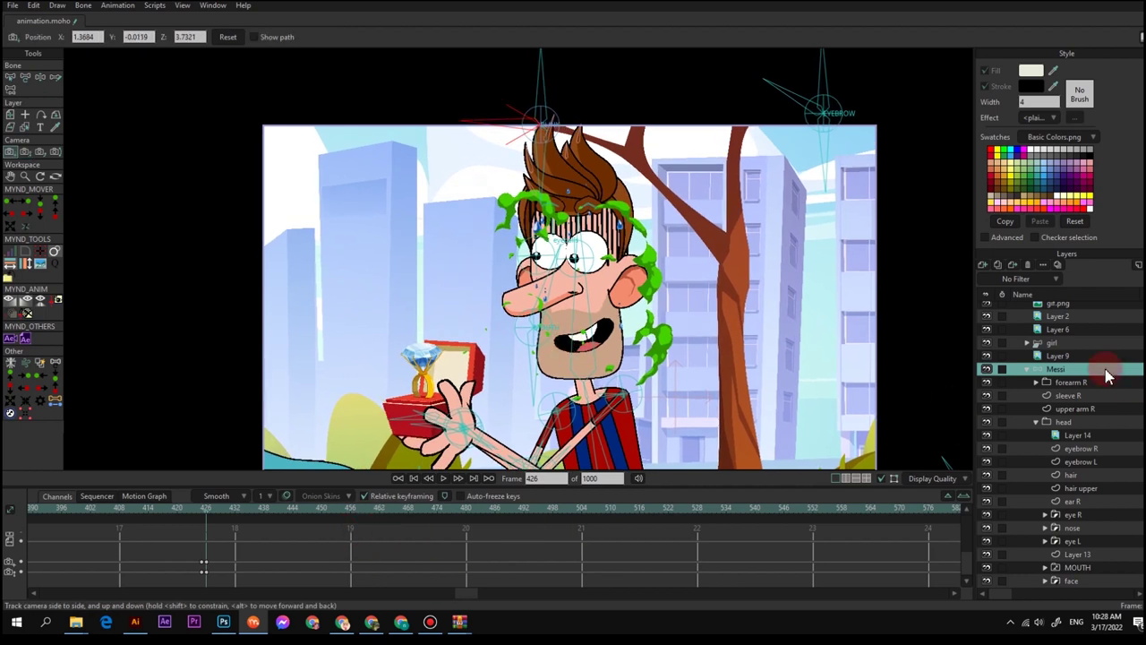
Turn off the girl layer's visibility at frame 426
right_click(1051, 343)
click(1070, 348)
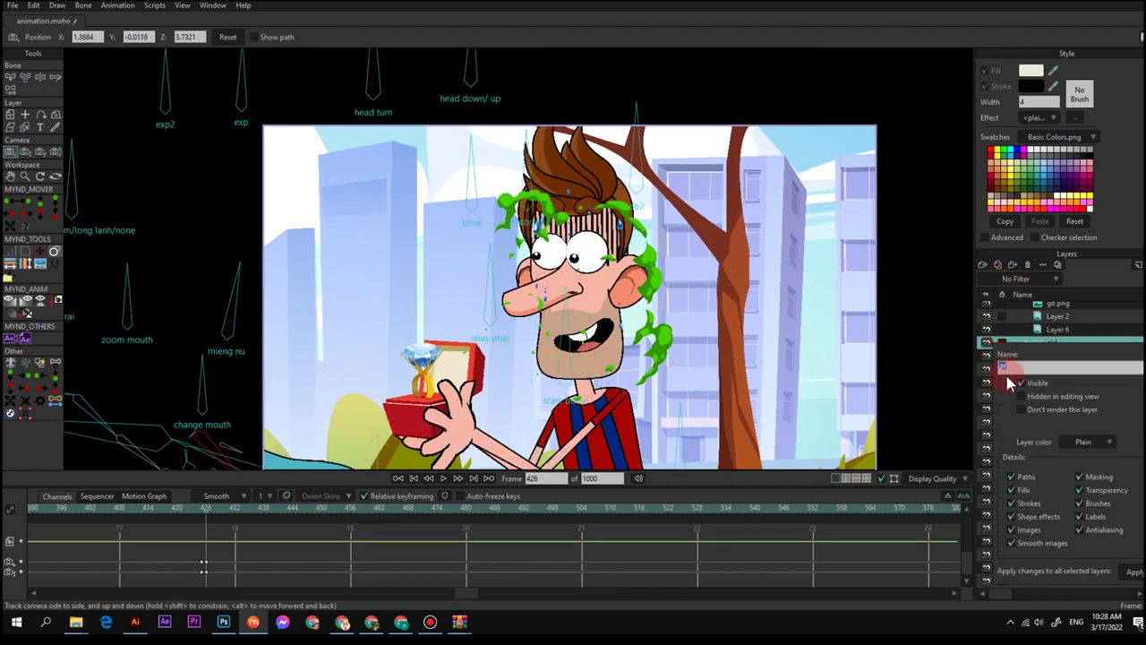
click(1023, 384)
click(952, 265)
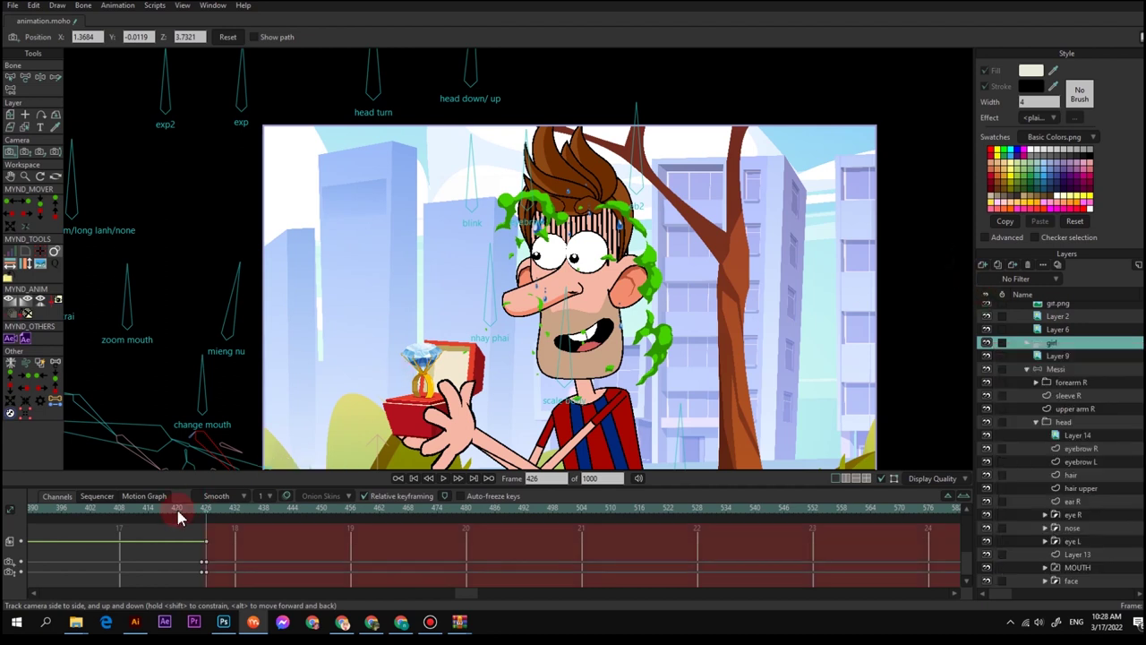
Play back Messi's shot and adjust the camera zoom on him
key(space)
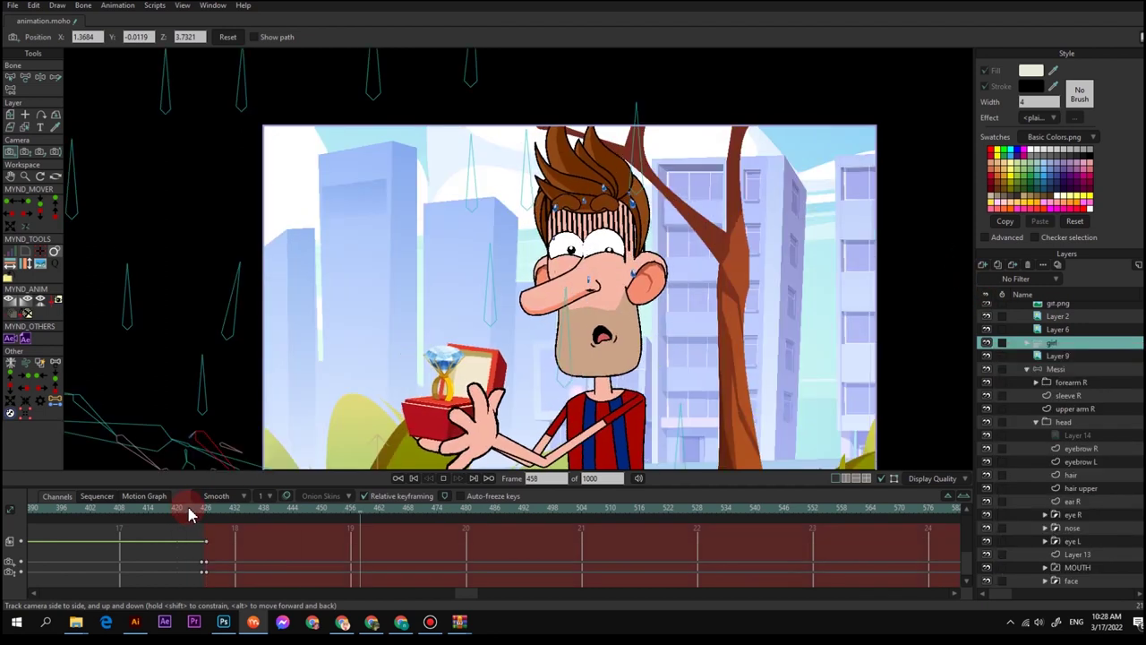
click(210, 517)
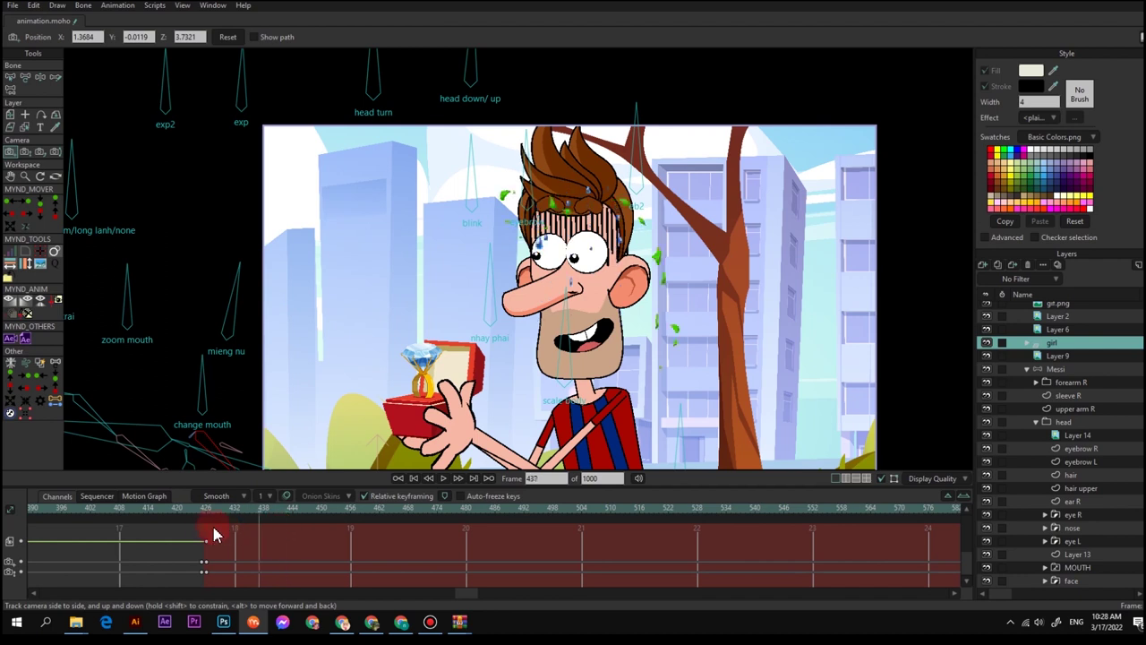
key(5)
drag(561, 313, 598, 340)
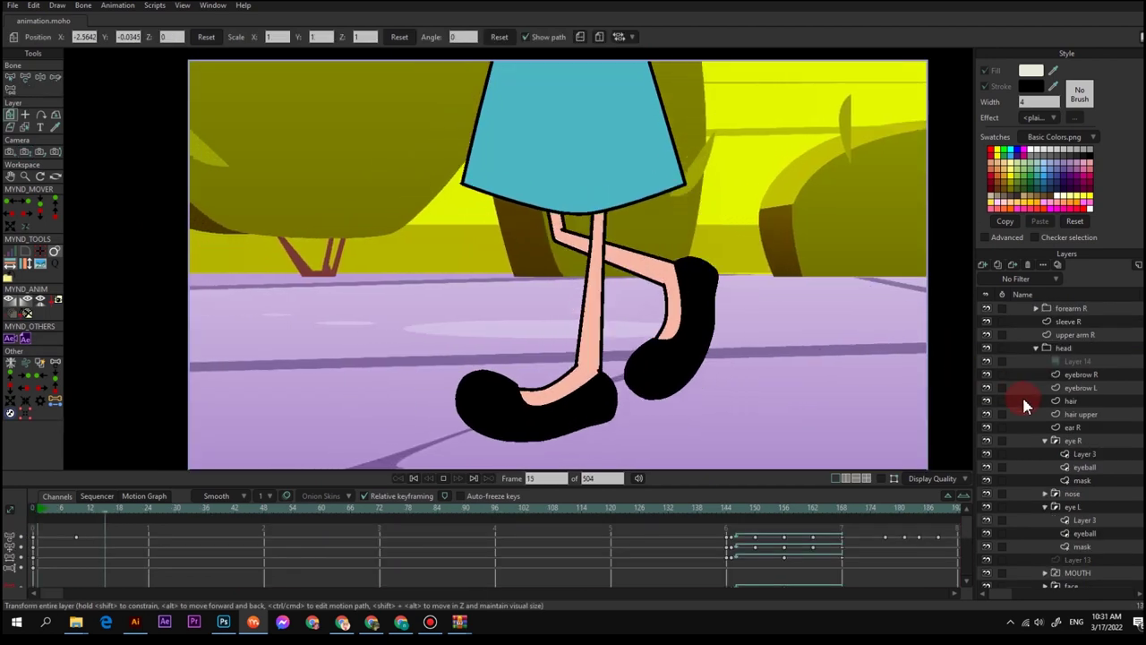
Export the animation as a video in MP4 (H.264-AAC) format, named animation.mp4, into the Moho Animation _Part 3\project folder
click(1048, 311)
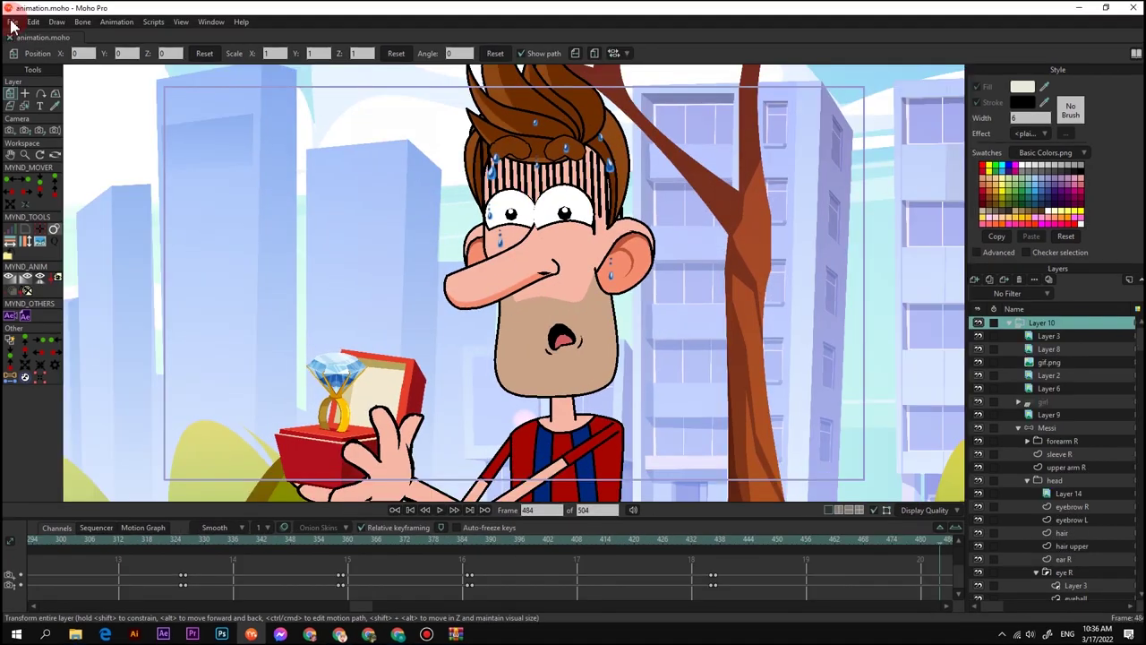
click(11, 21)
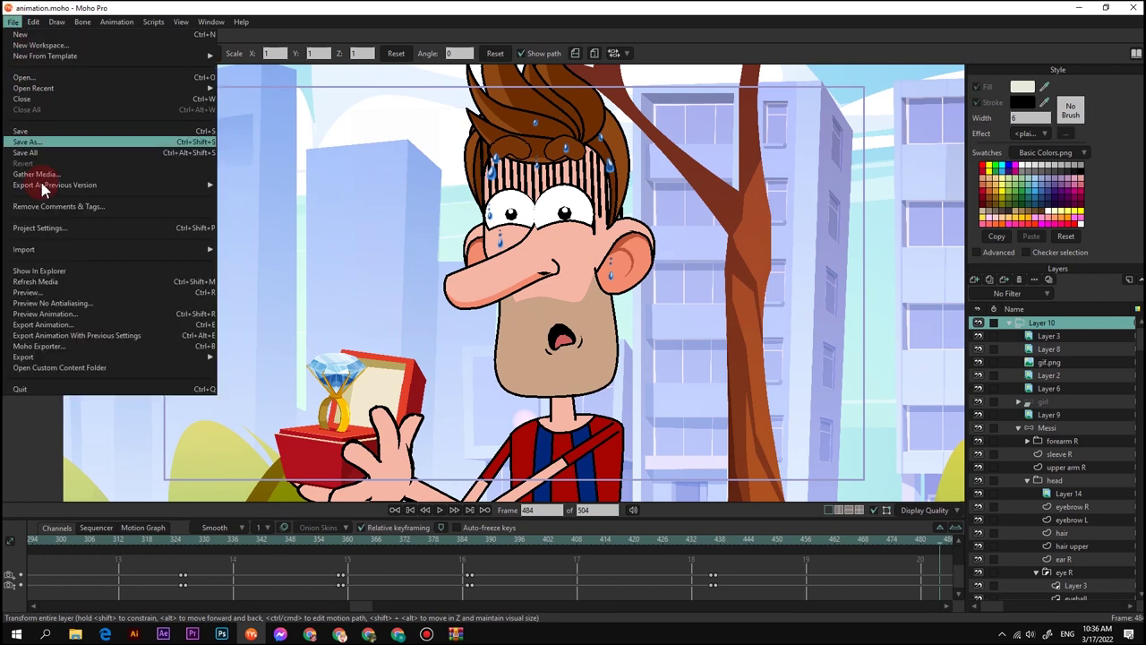
click(52, 324)
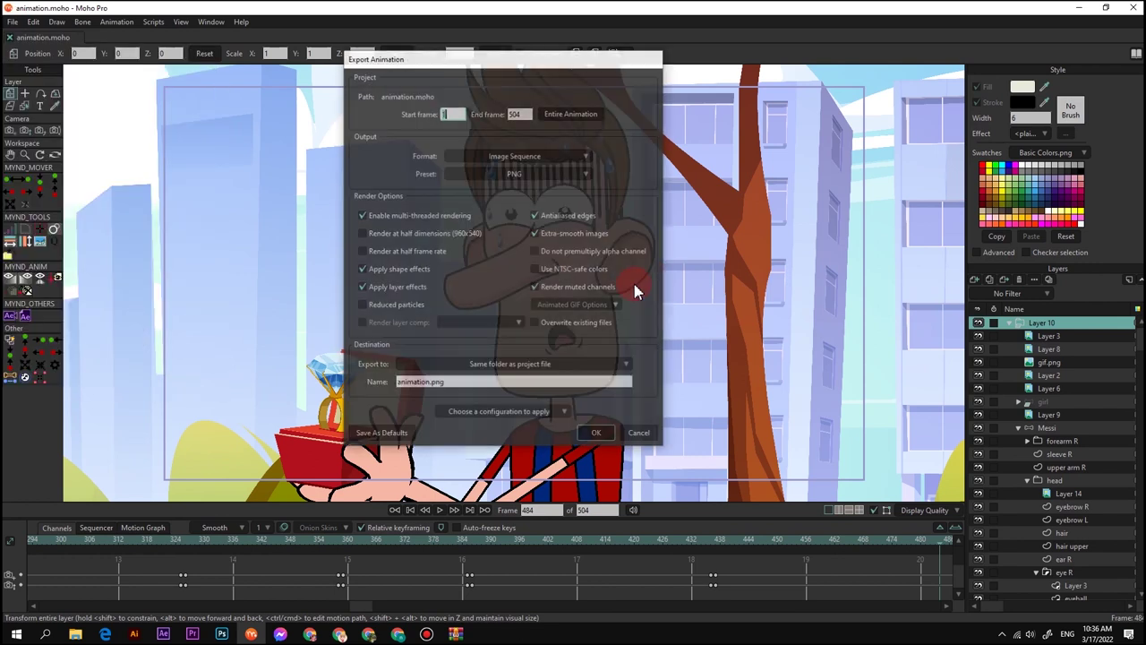
click(539, 156)
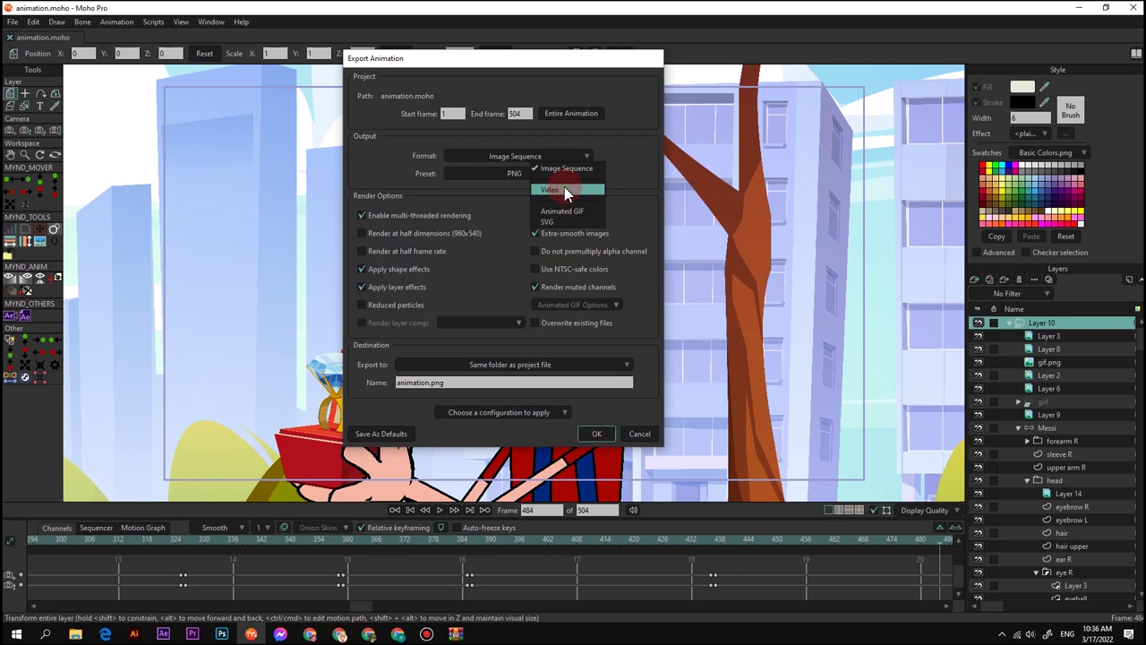
click(558, 197)
click(523, 365)
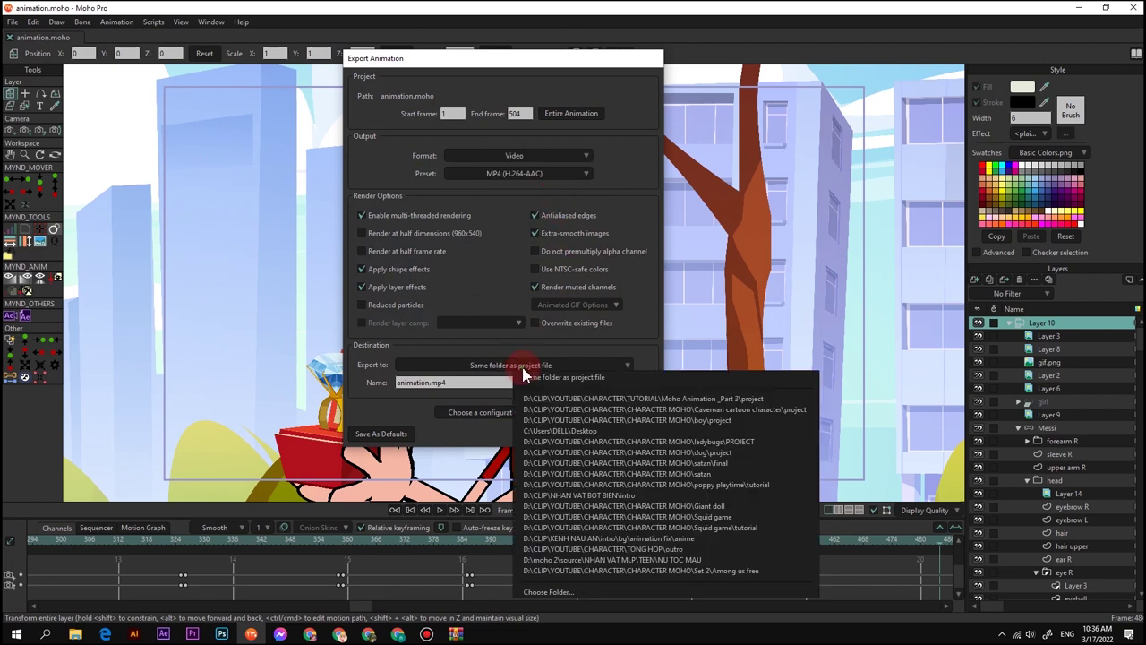
click(597, 399)
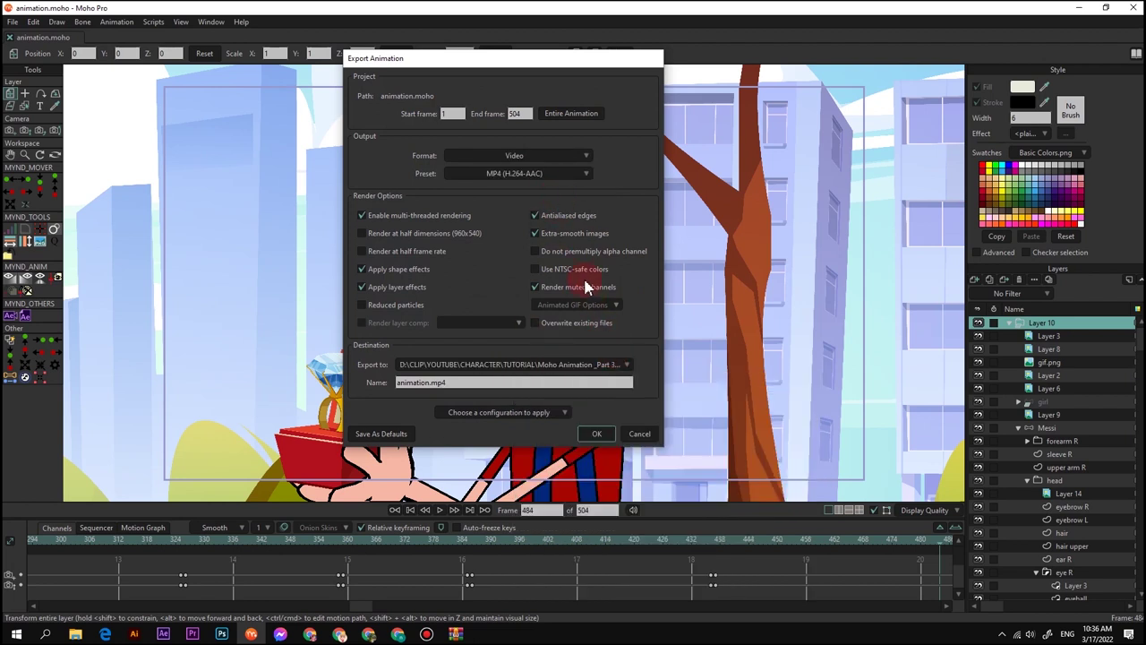
click(598, 434)
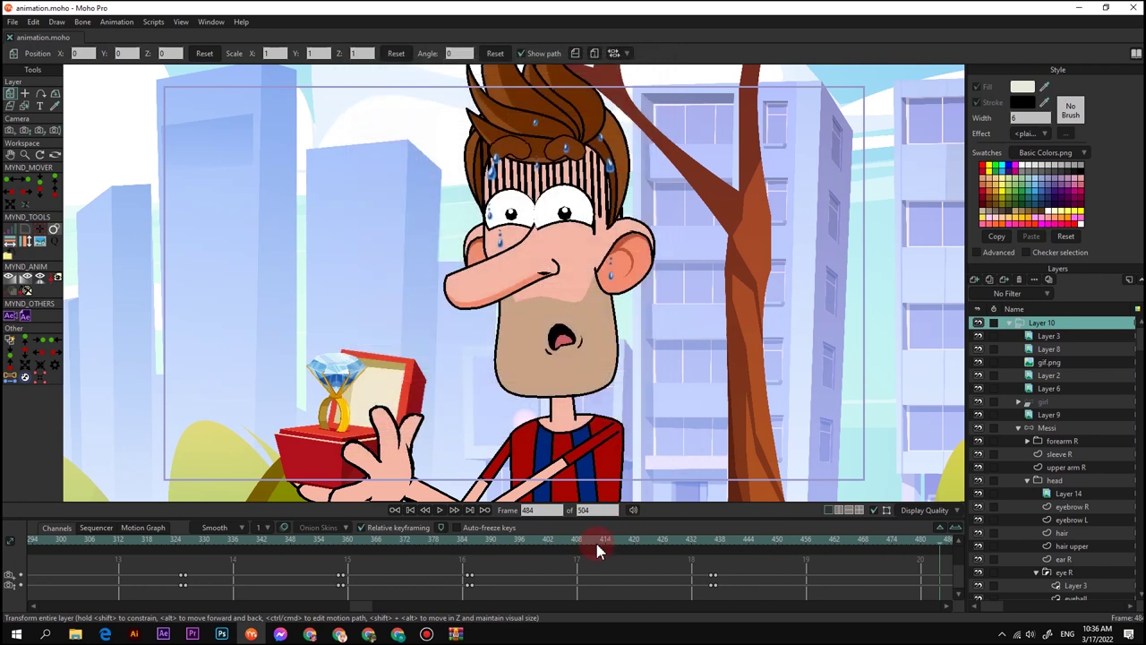